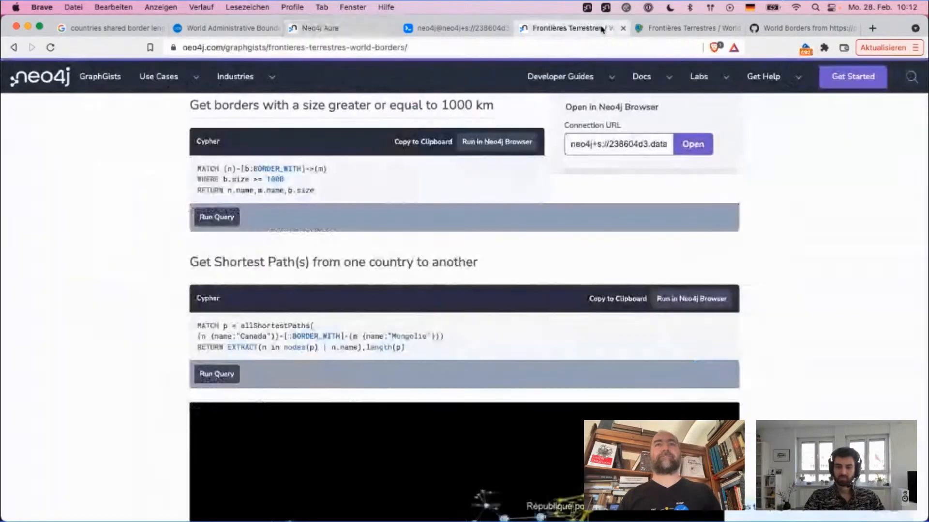
Step: Open the GraphGists overview page in a new tab and look through the featured GraphGists
scroll(767, 160, up, 6)
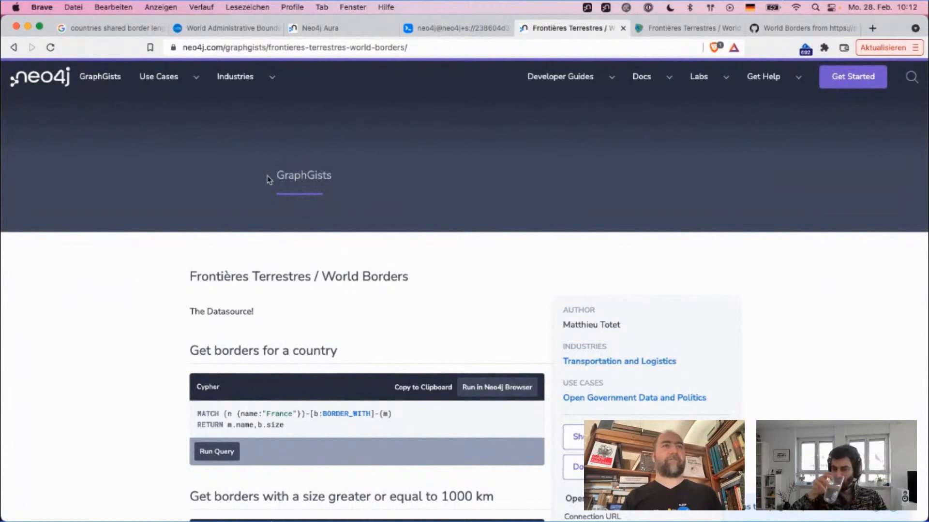
super+click(101, 80)
click(586, 29)
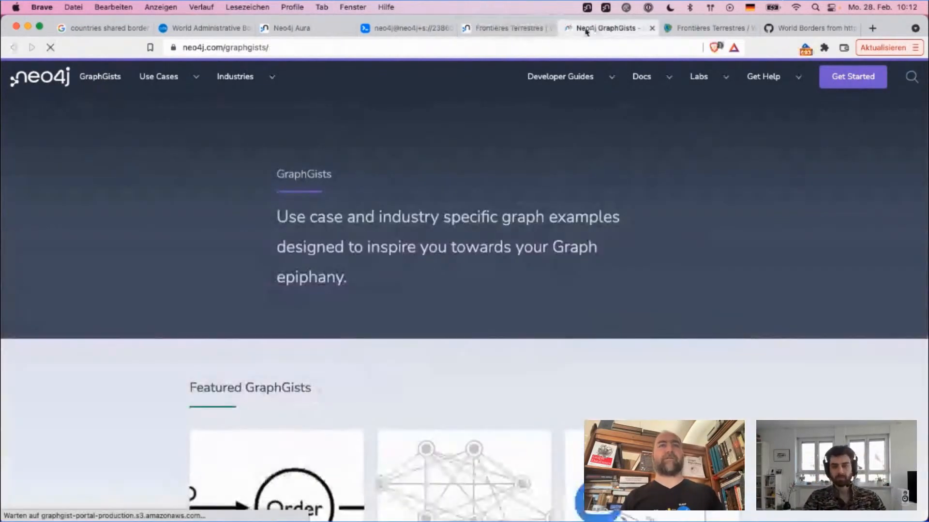
scroll(706, 232, down, 2)
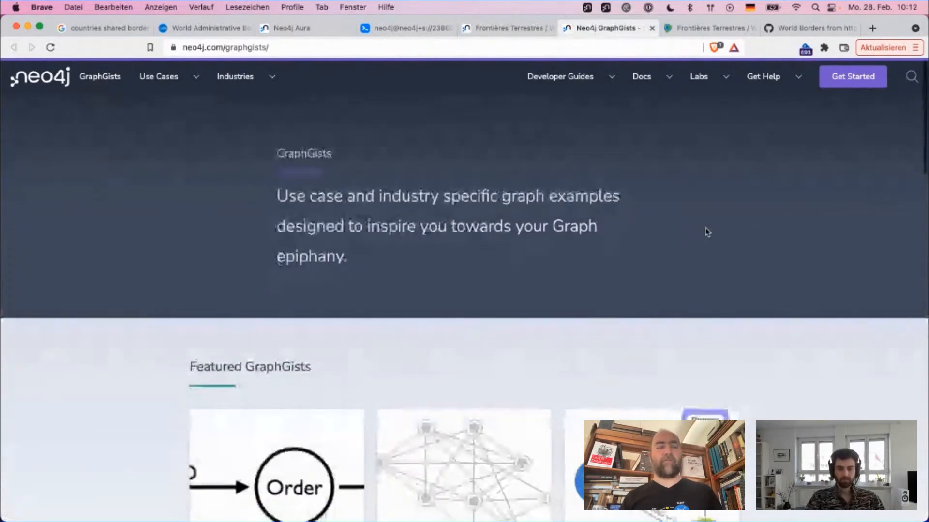
scroll(707, 232, down, 1)
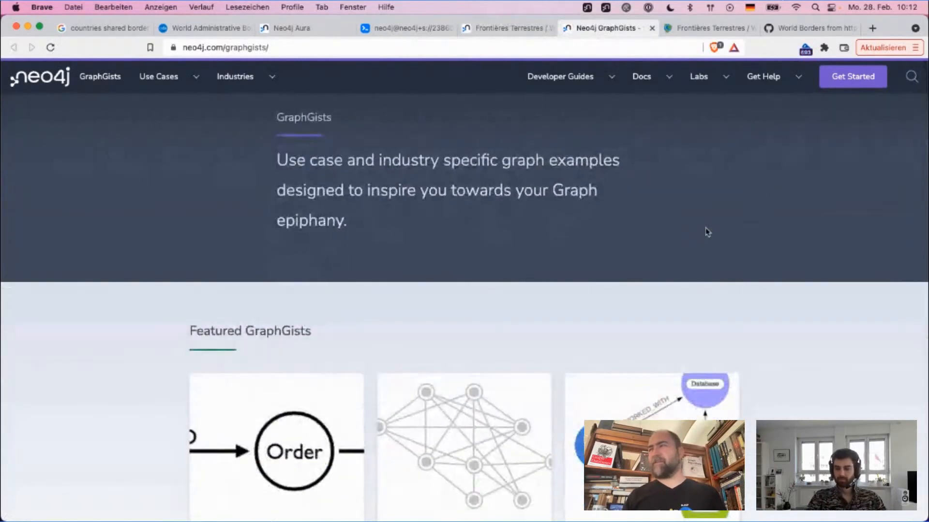
scroll(706, 231, down, 2)
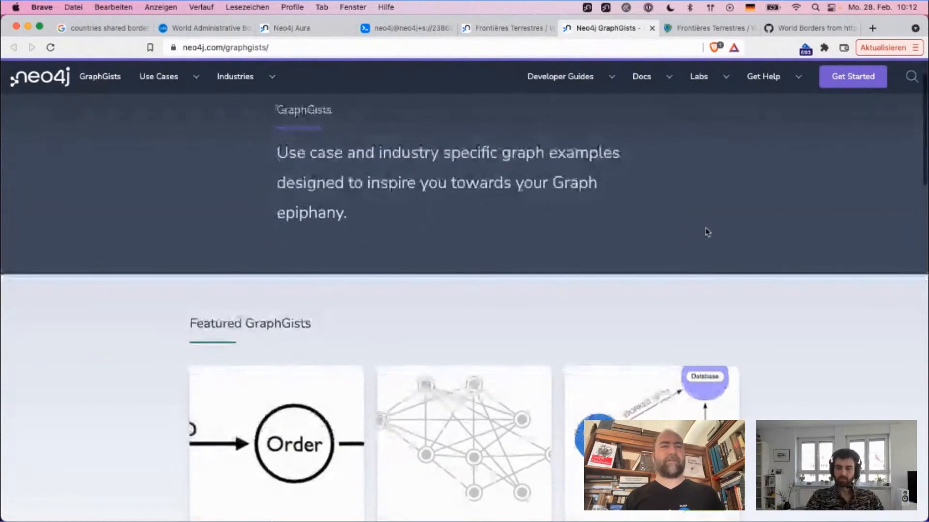
scroll(705, 231, down, 6)
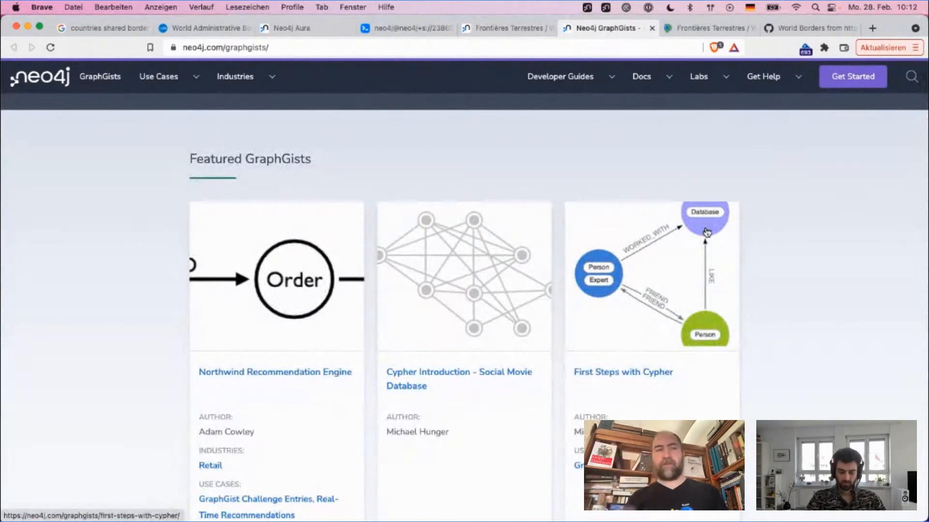
scroll(827, 258, down, 4)
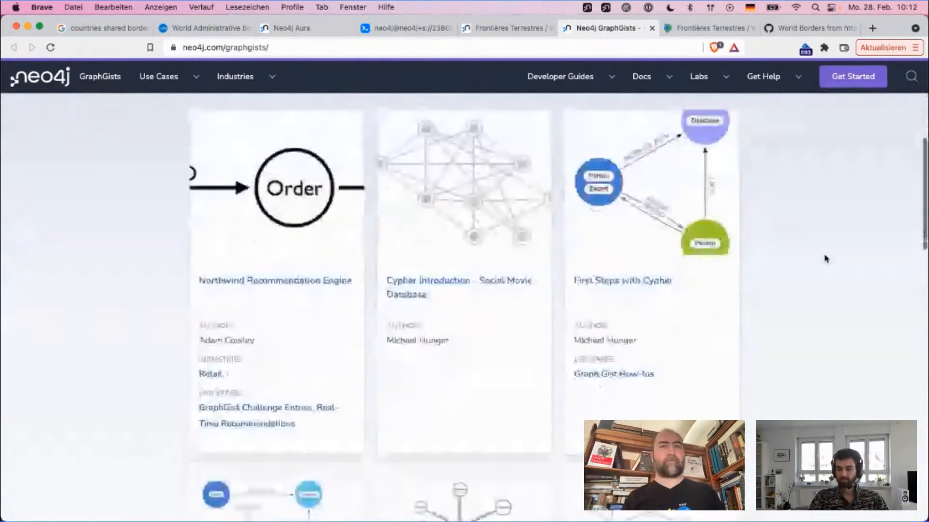
scroll(823, 260, up, 2)
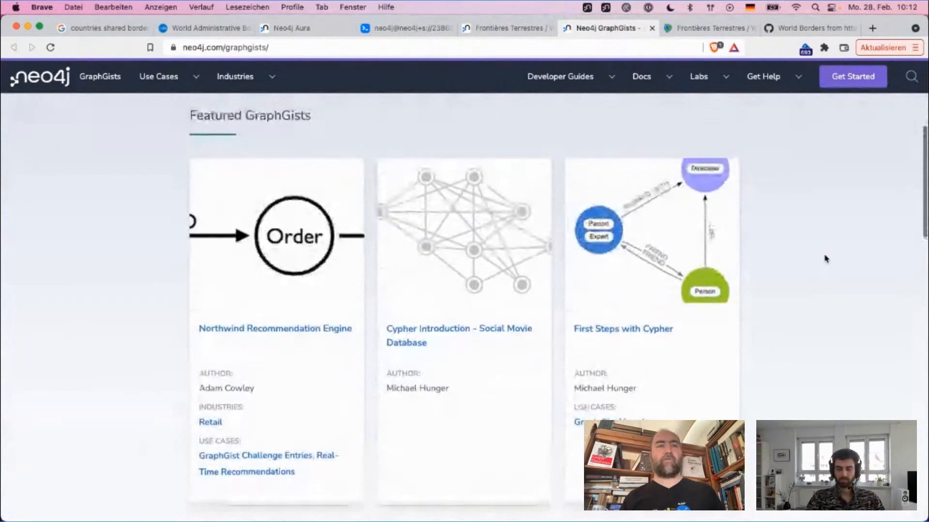
scroll(634, 207, down, 4)
Step: Open the Northwind Recommendation Engine GraphGist in a new tab and examine its dataset diagram, graph model and Popular Products query
super+click(310, 241)
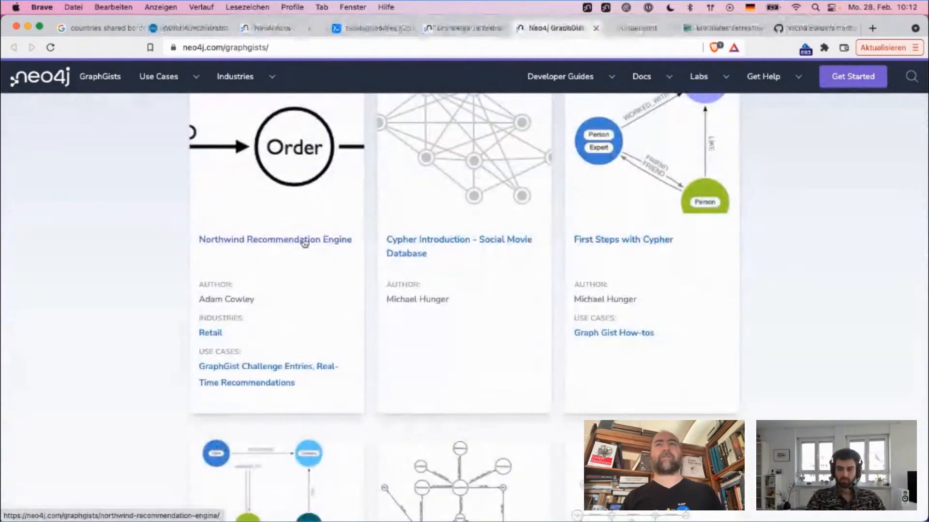
click(632, 30)
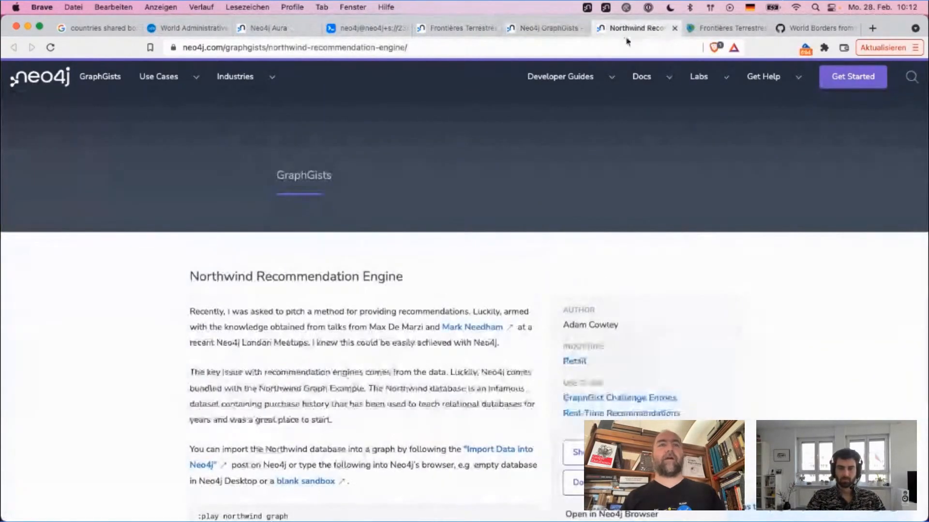
mouse_move(604, 78)
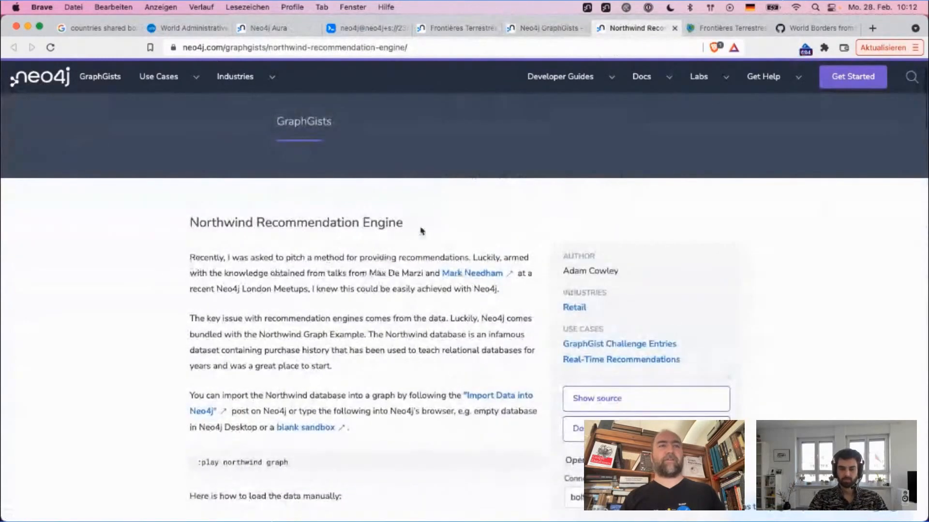
scroll(360, 331, down, 3)
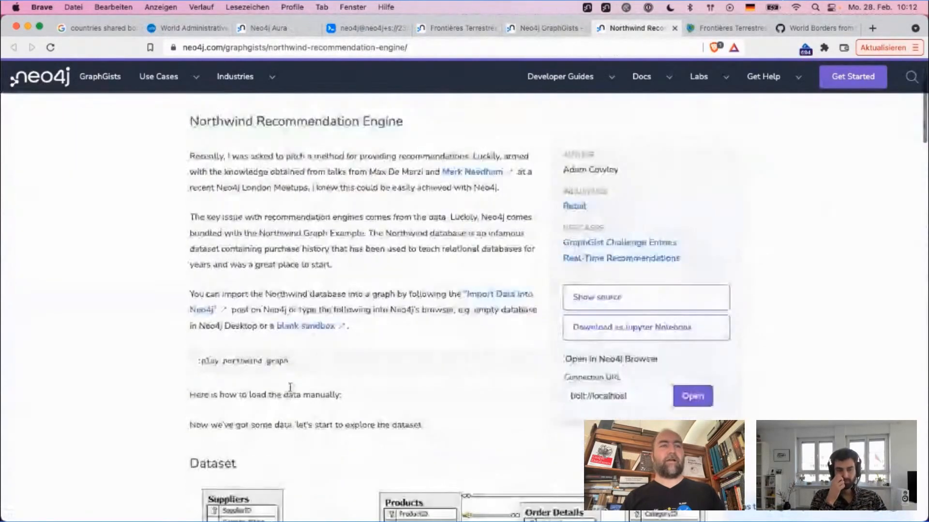
scroll(372, 385, down, 5)
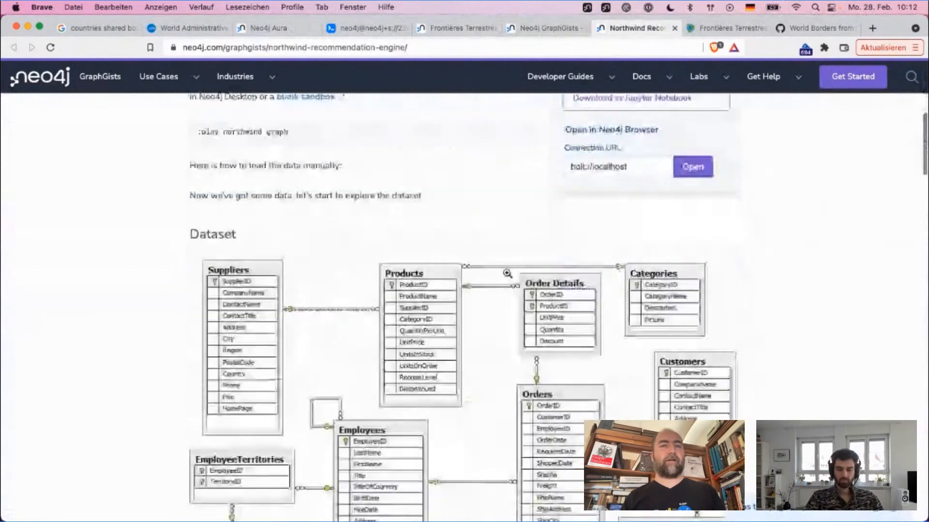
scroll(317, 354, down, 10)
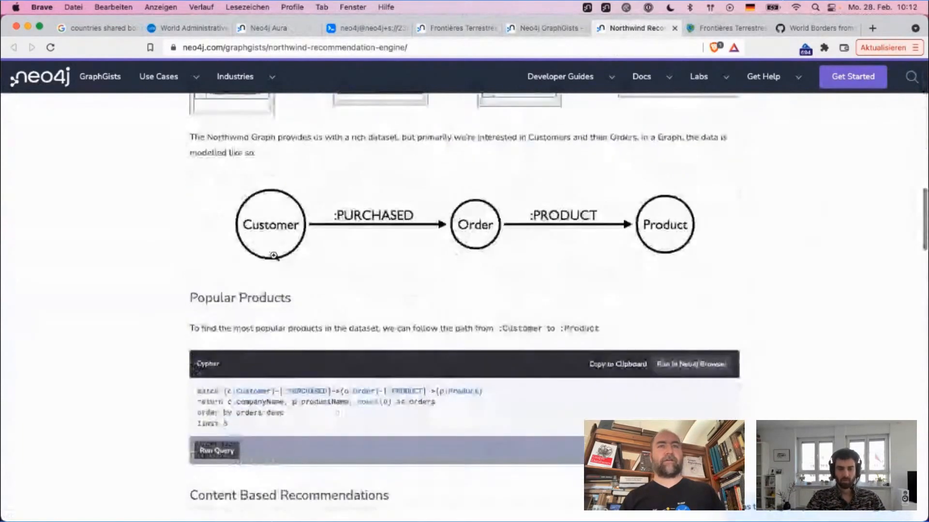
scroll(392, 302, down, 4)
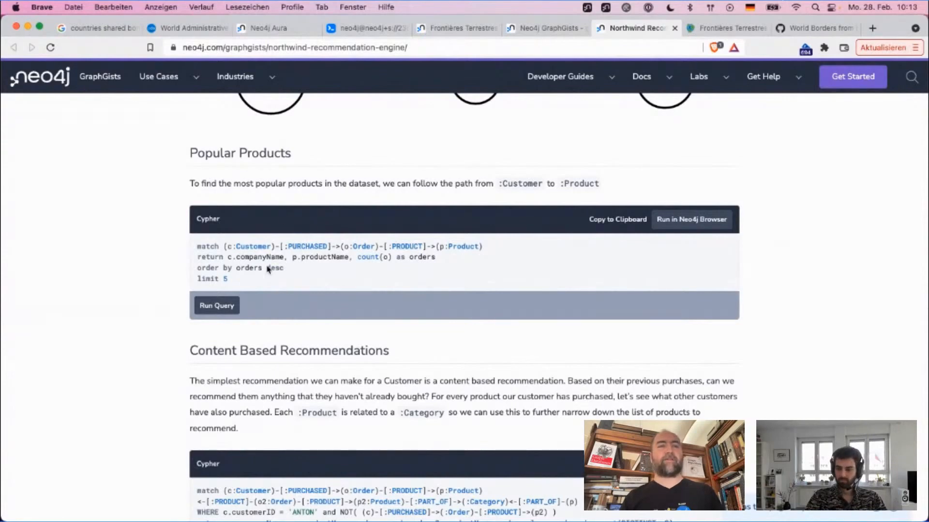
Step: Examine the Content Based Recommendations and Collaborative Filtering sections with their Cypher queries in the Northwind GraphGist
scroll(268, 269, down, 5)
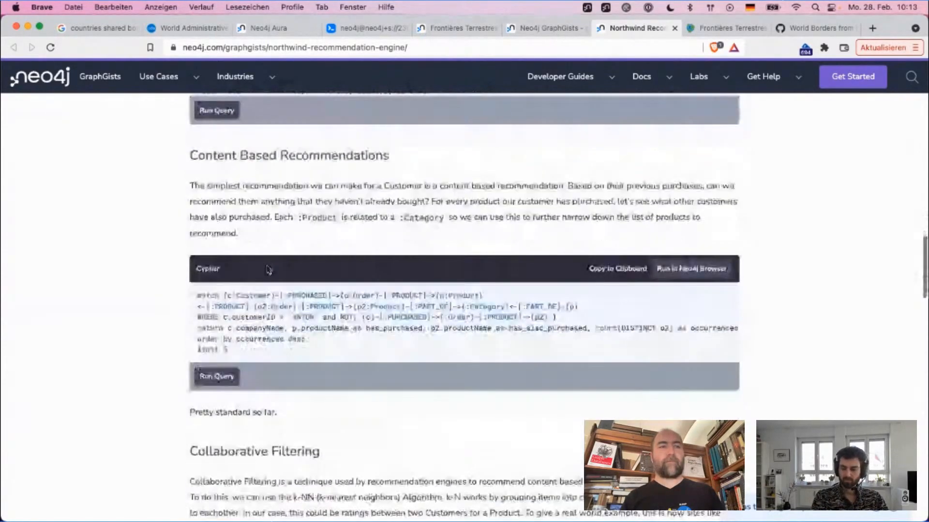
scroll(269, 270, down, 4)
scroll(268, 269, up, 2)
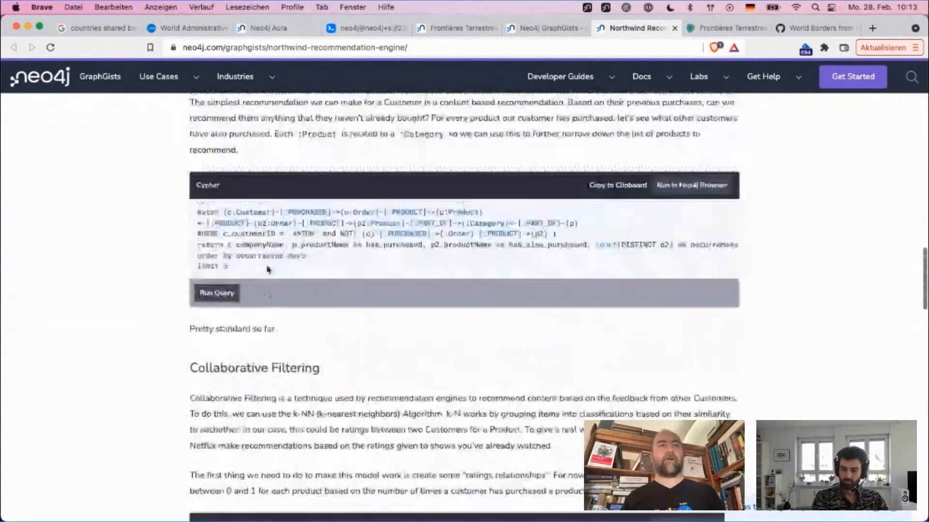
scroll(267, 269, up, 12)
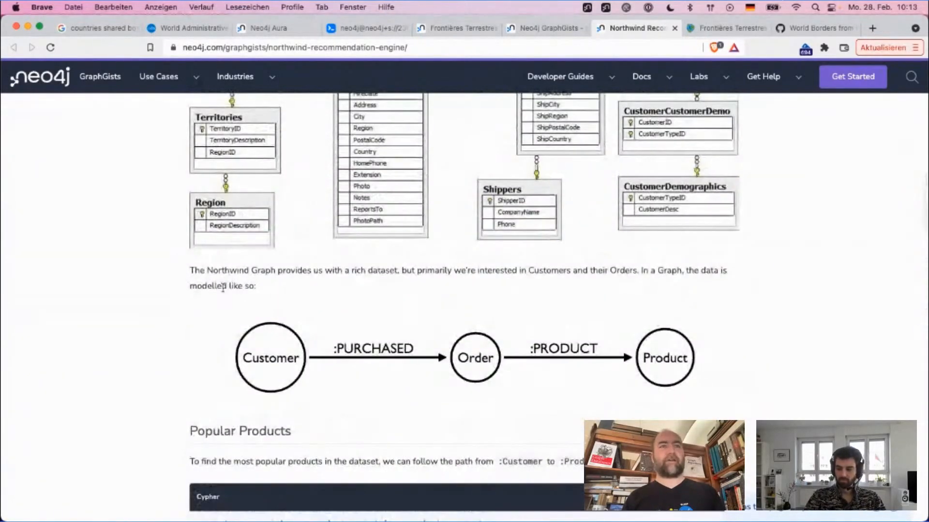
scroll(385, 249, down, 11)
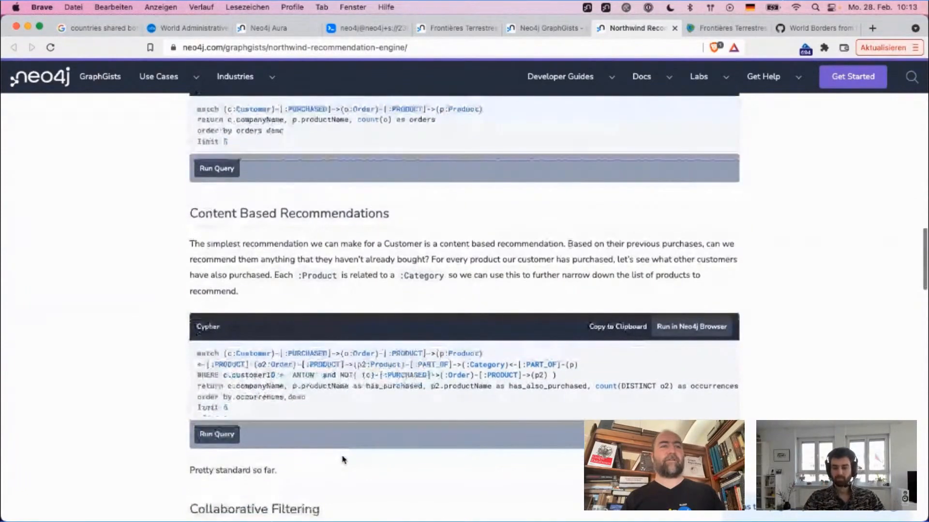
scroll(343, 459, down, 10)
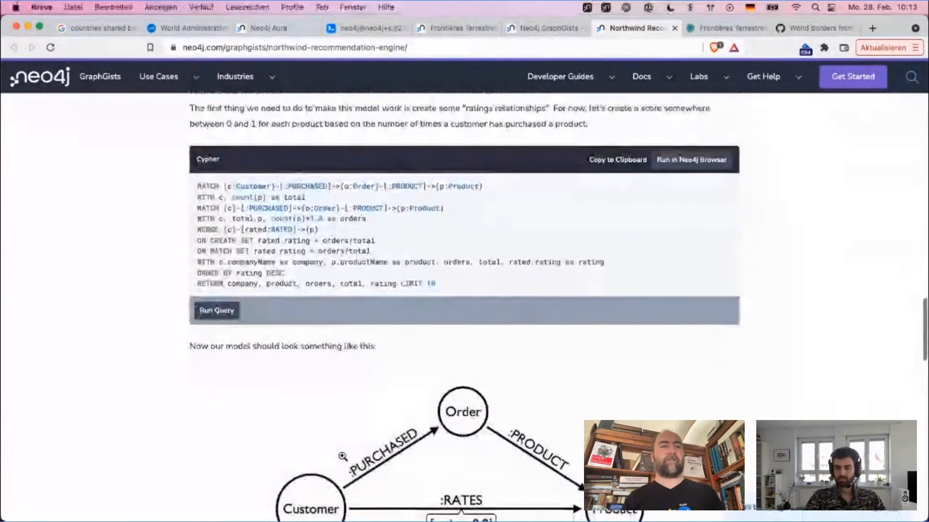
scroll(342, 456, down, 5)
scroll(343, 459, up, 12)
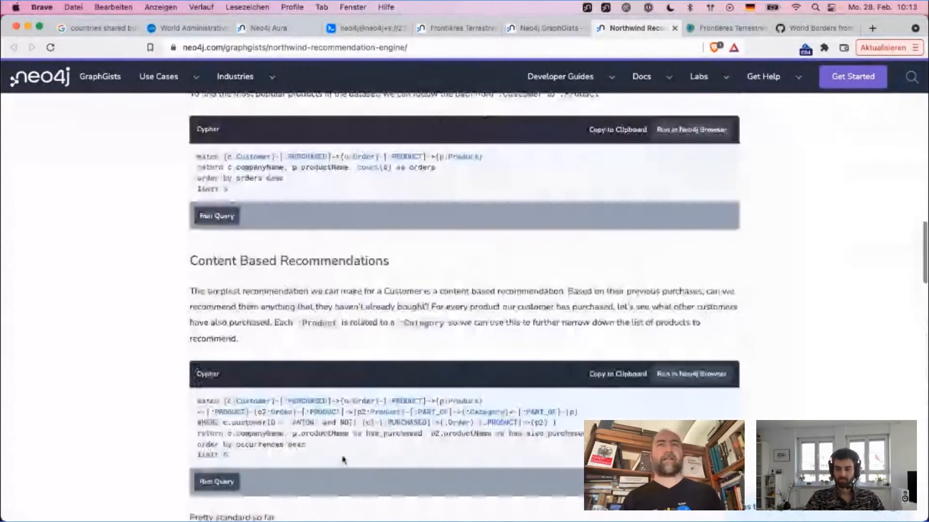
scroll(343, 460, up, 20)
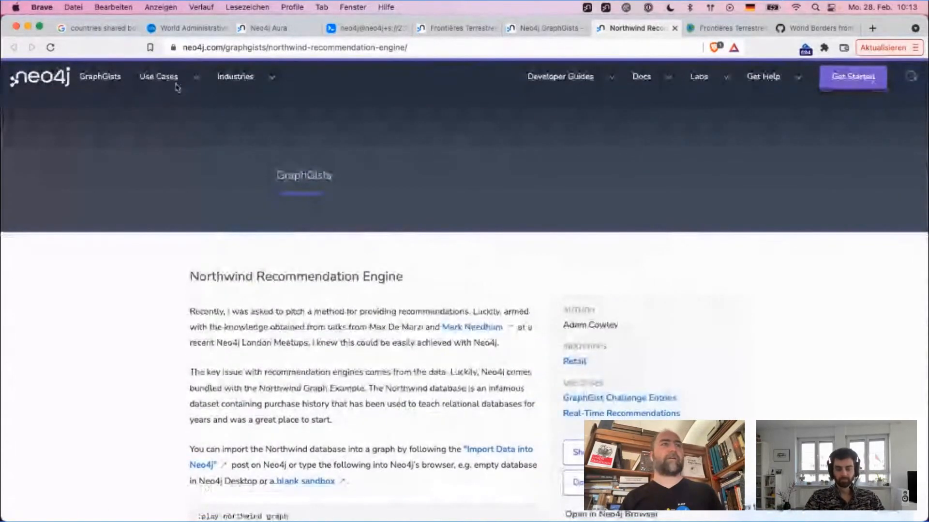
Step: Go to the GraphGists overview and review the use case and industry categories and the section on creating a GraphGist
click(195, 77)
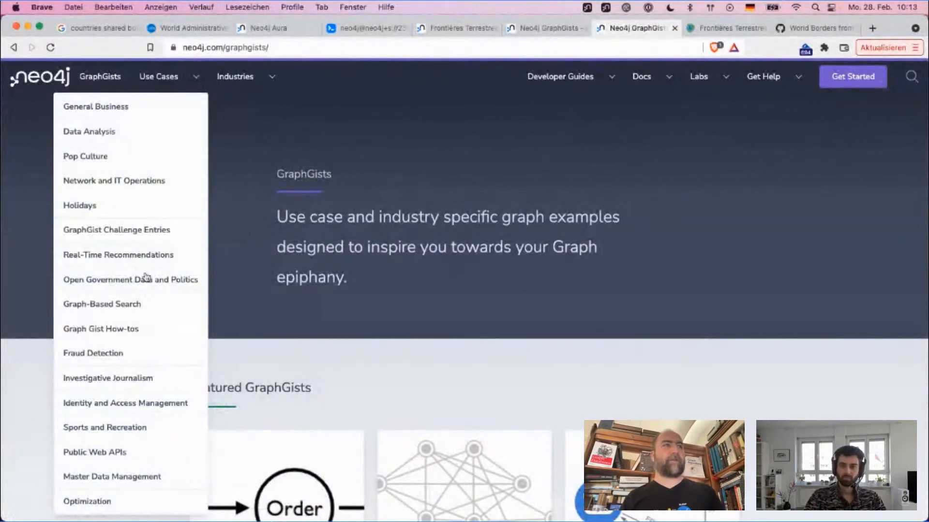
click(102, 79)
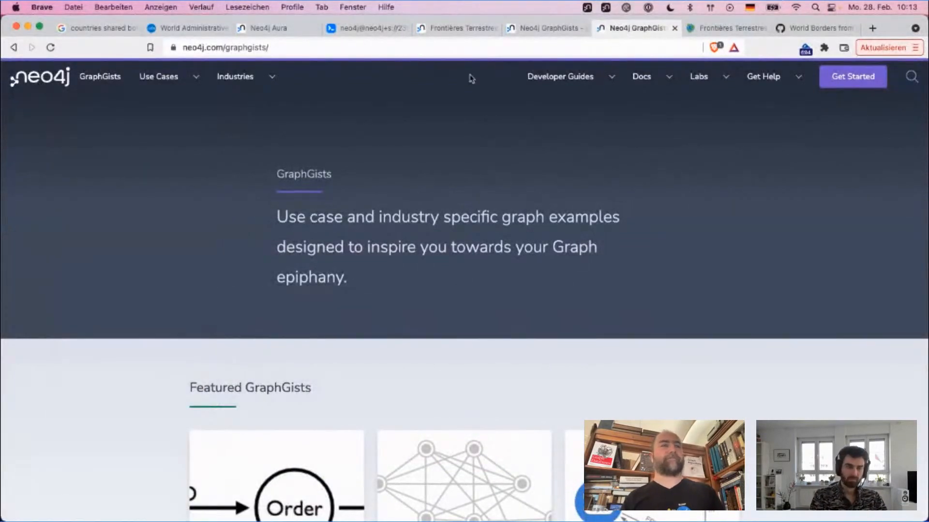
scroll(408, 251, down, 8)
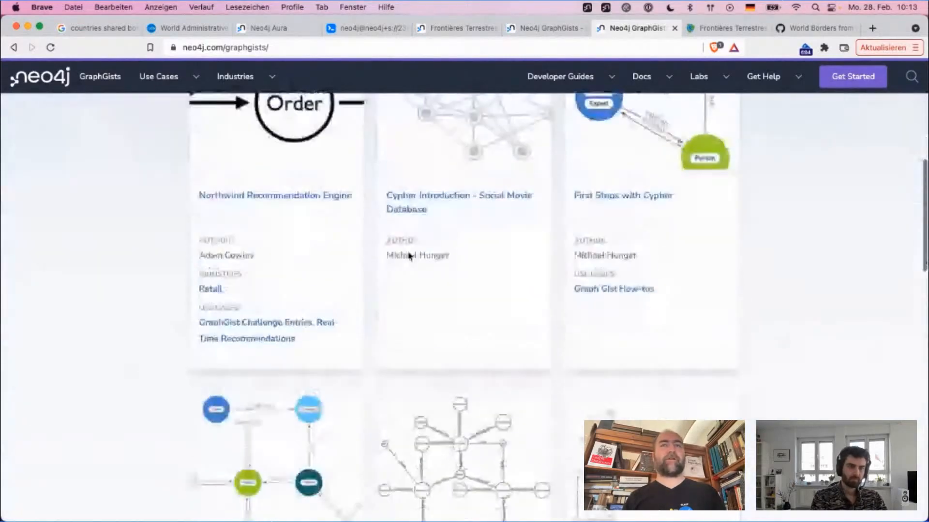
scroll(409, 254, down, 7)
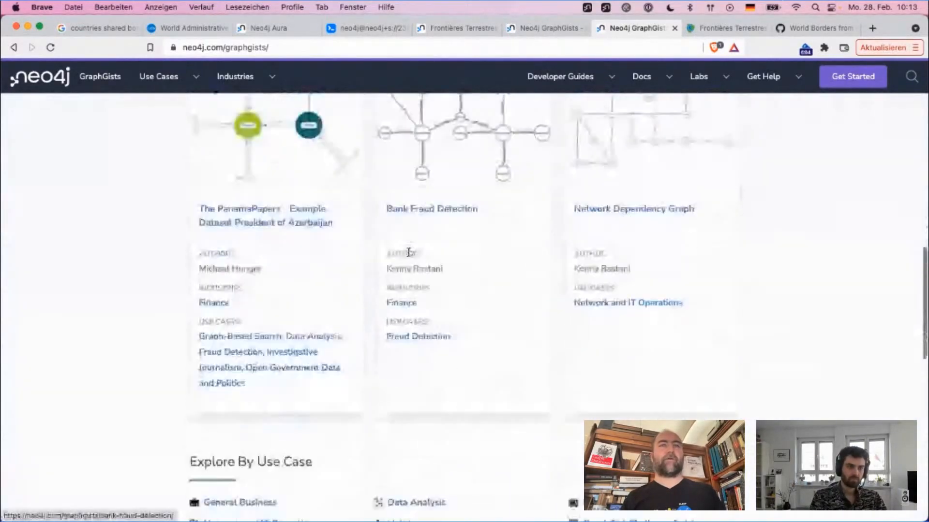
scroll(409, 252, down, 3)
scroll(408, 255, down, 3)
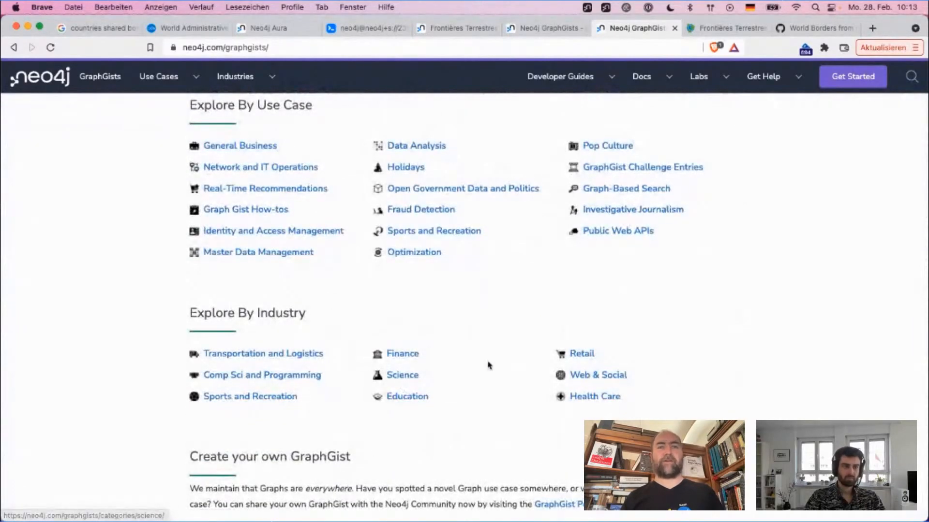
scroll(514, 370, down, 3)
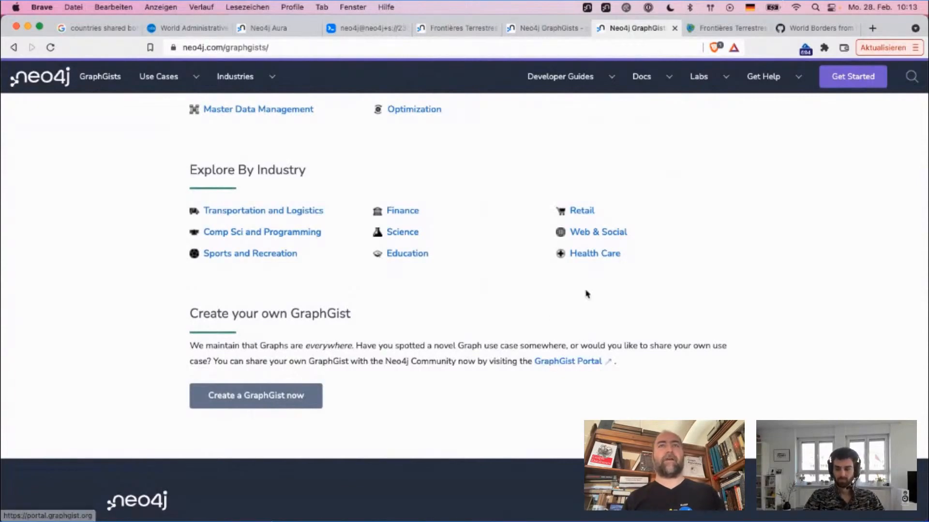
scroll(587, 293, up, 15)
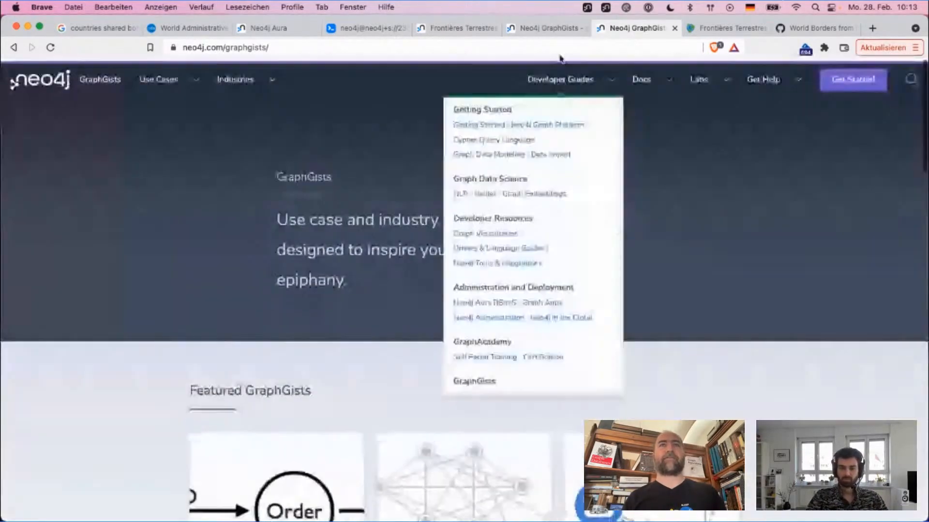
Step: Return to the Northwind Recommendation Engine GraphGist and show its source in the GraphGist portal
click(543, 28)
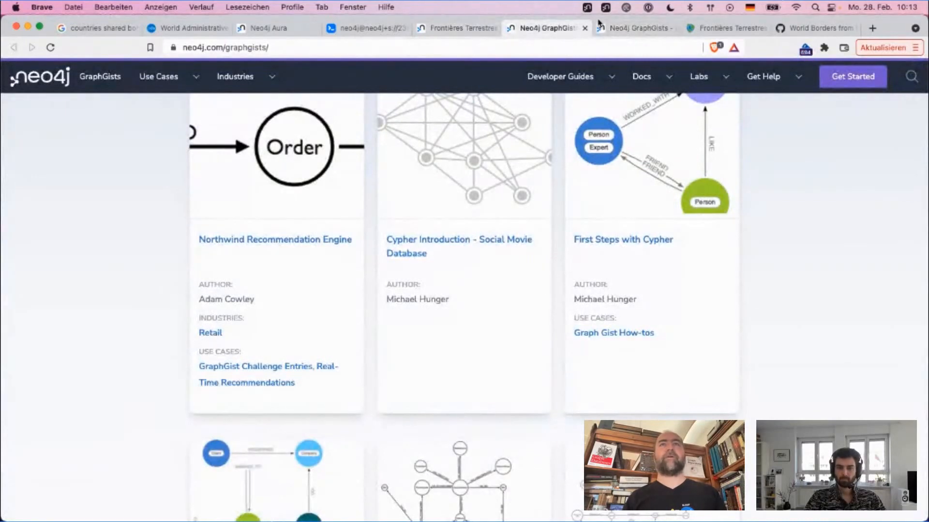
click(634, 27)
click(14, 52)
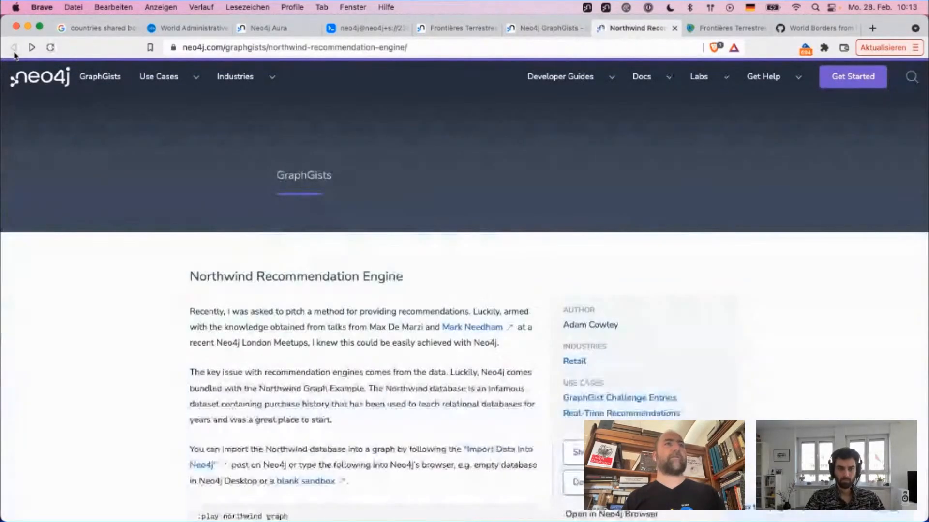
scroll(710, 215, down, 3)
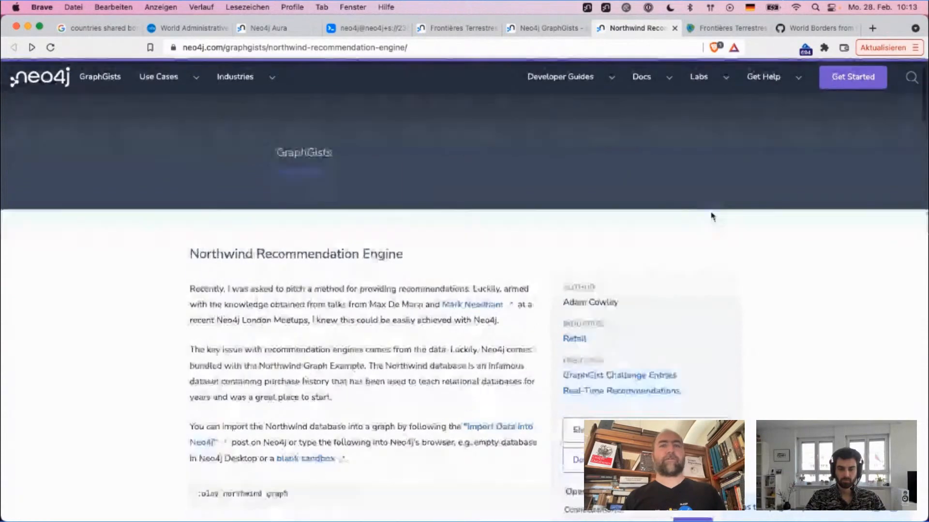
click(620, 340)
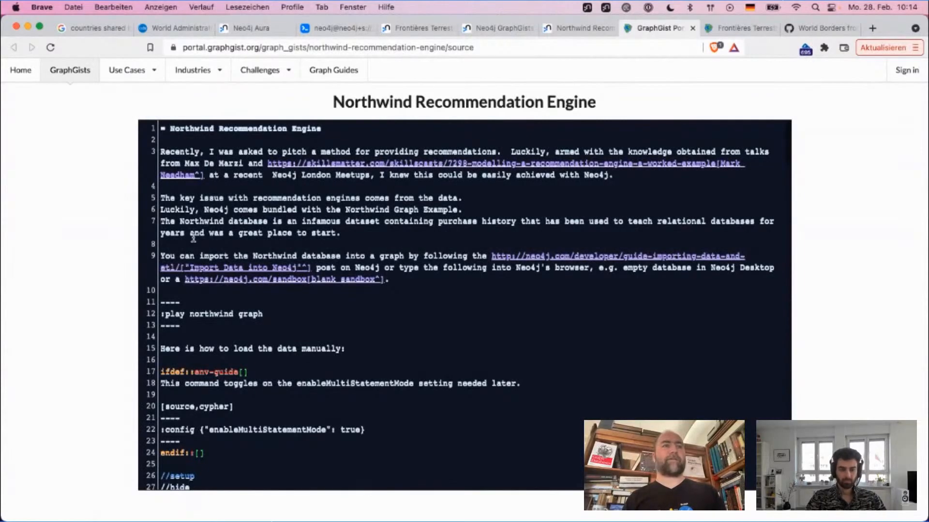
Step: Examine the hidden setup section of the source, with its index, constraint and CSV load statements
scroll(324, 315, down, 6)
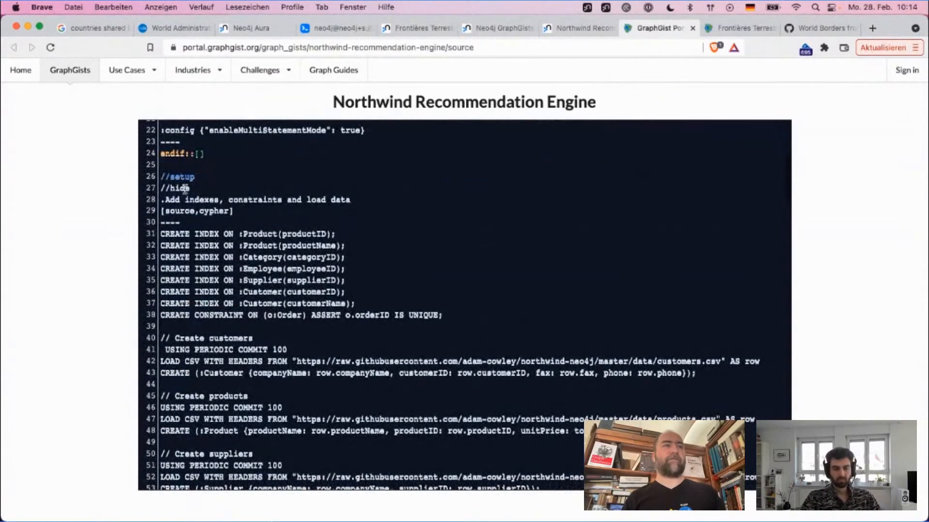
drag(161, 213, 239, 338)
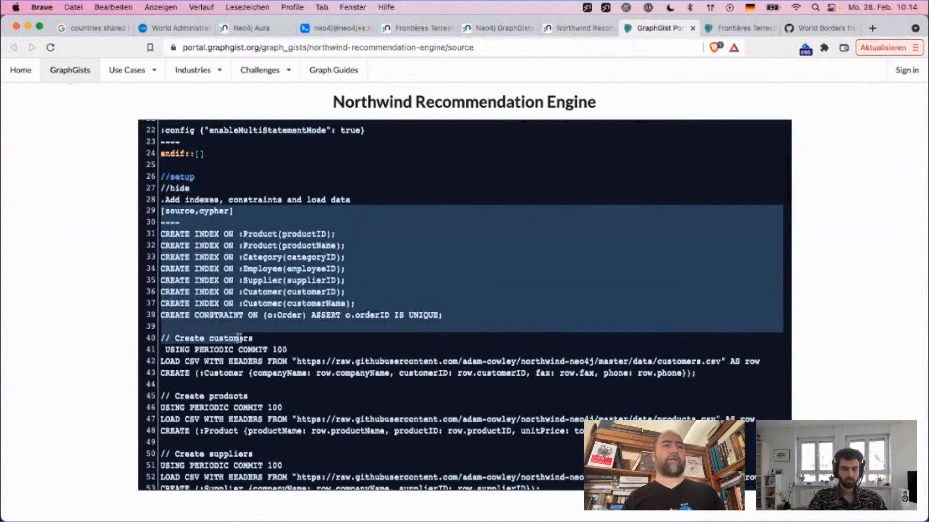
click(300, 325)
scroll(300, 324, down, 2)
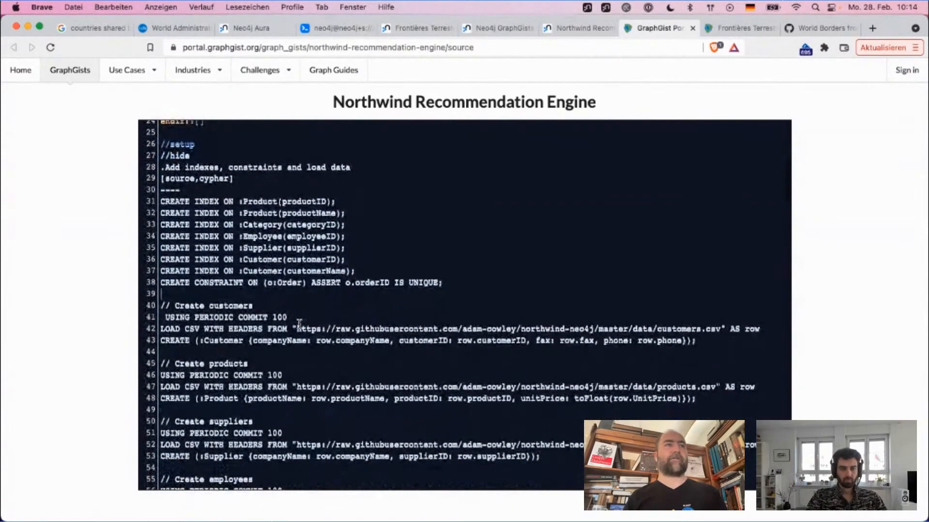
Step: Examine the rest of the source, including the CSV load statements, the data model image link and the Popular Products query
scroll(300, 324, down, 5)
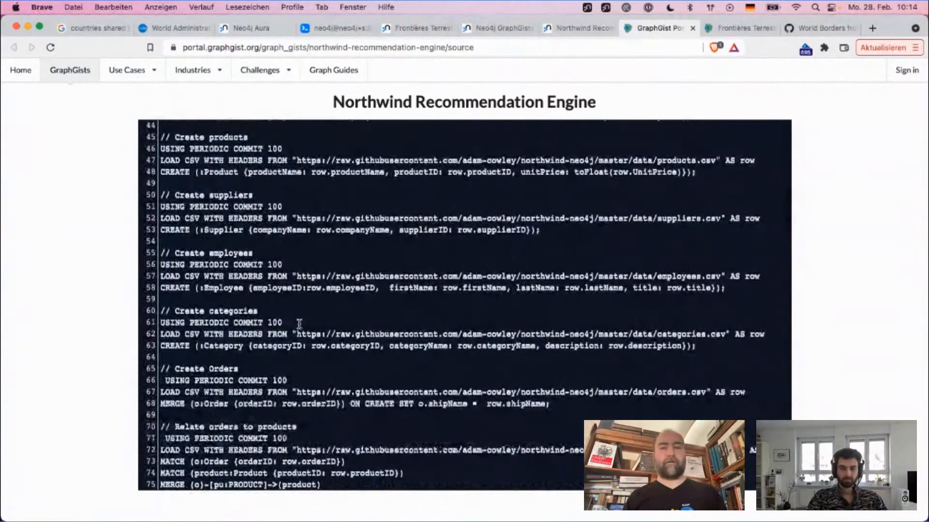
scroll(300, 324, down, 18)
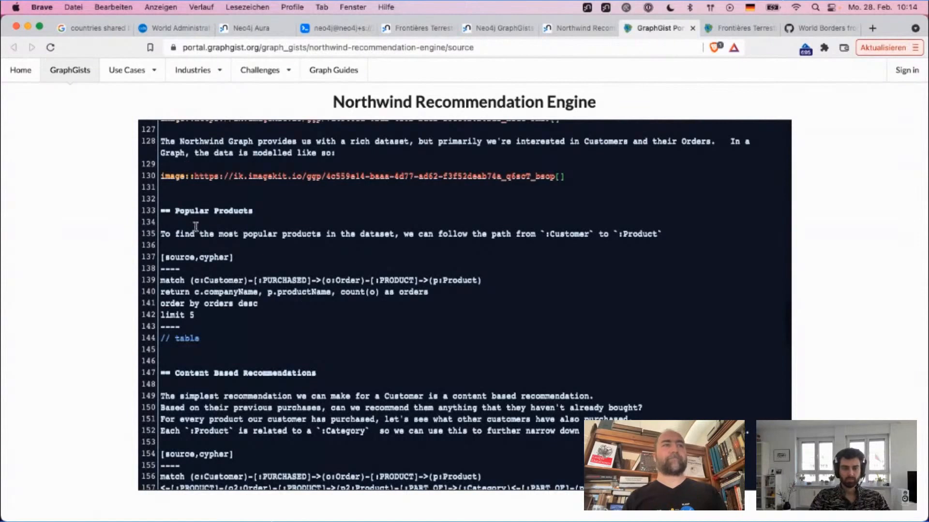
double_click(385, 178)
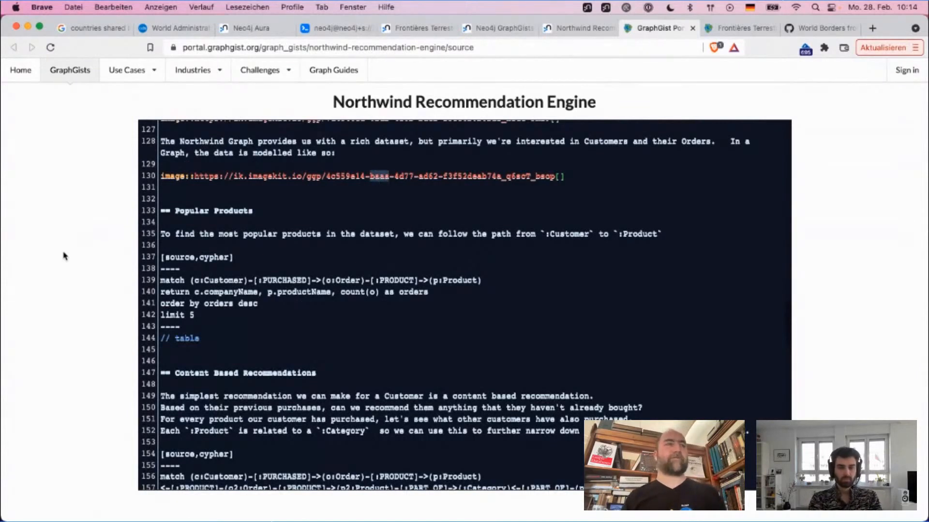
scroll(265, 237, up, 20)
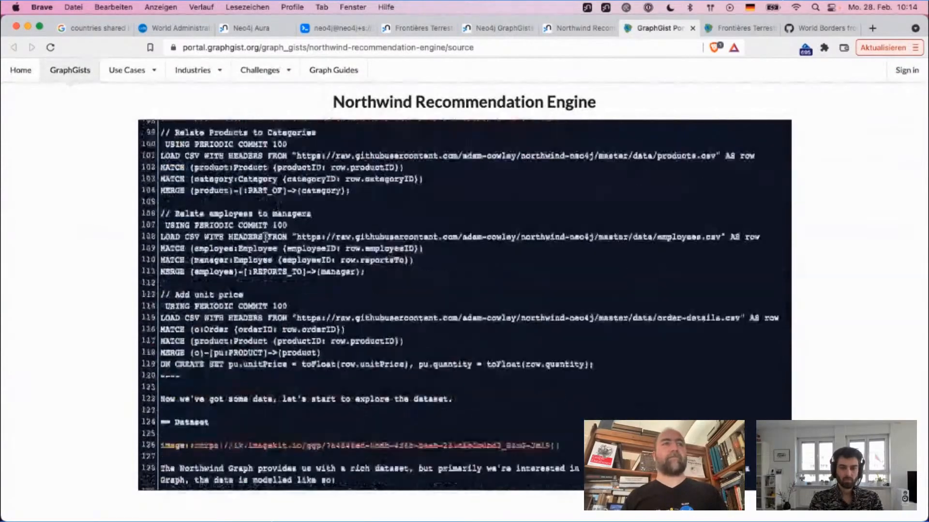
scroll(265, 237, up, 7)
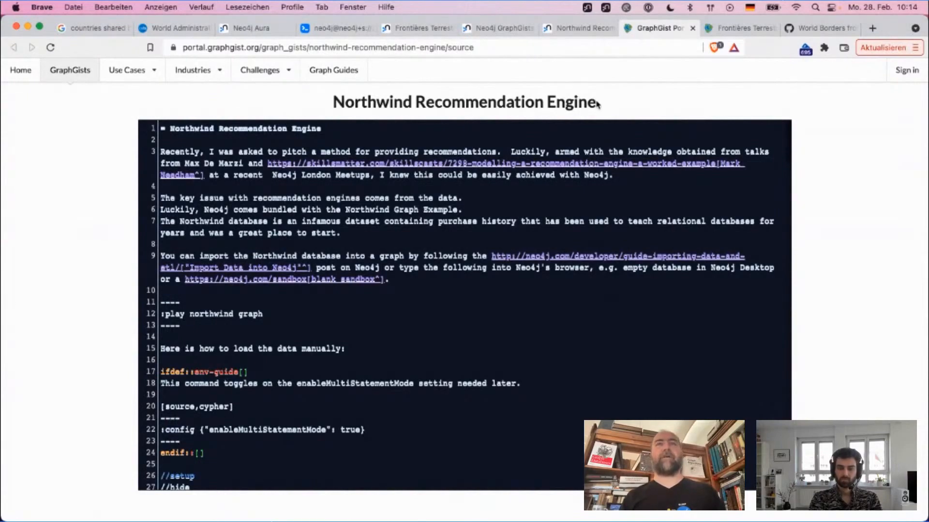
Step: Close the source view and skim the Northwind Recommendation Engine page through to its final recommendation query
key(super+w)
scroll(387, 189, down, 20)
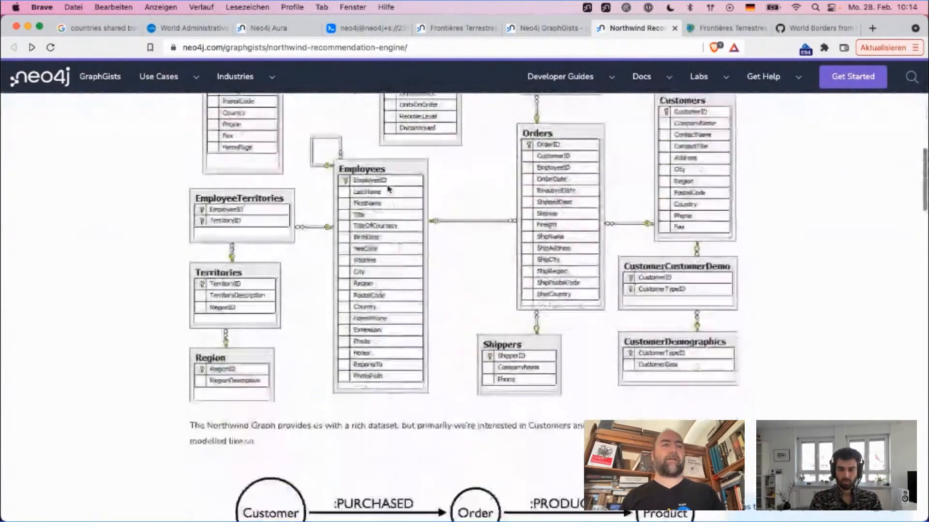
scroll(388, 189, down, 10)
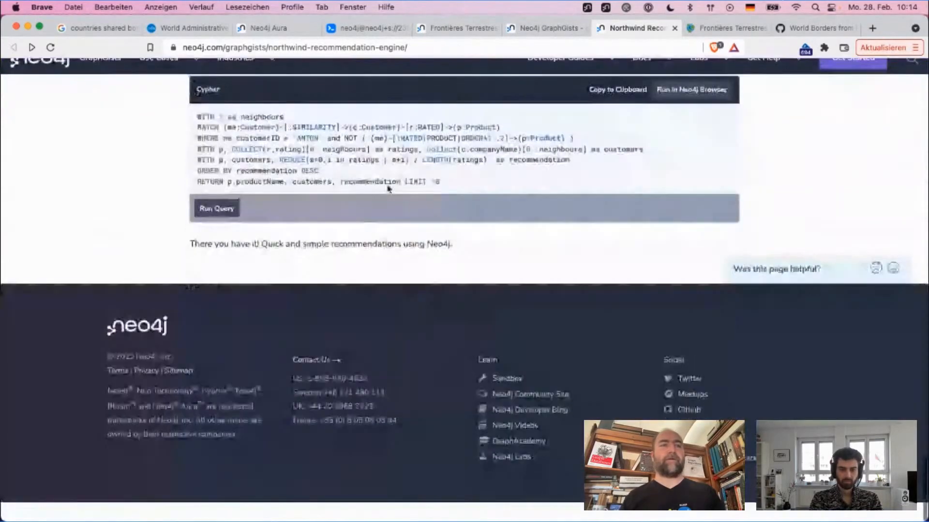
scroll(387, 186, up, 20)
scroll(387, 185, up, 20)
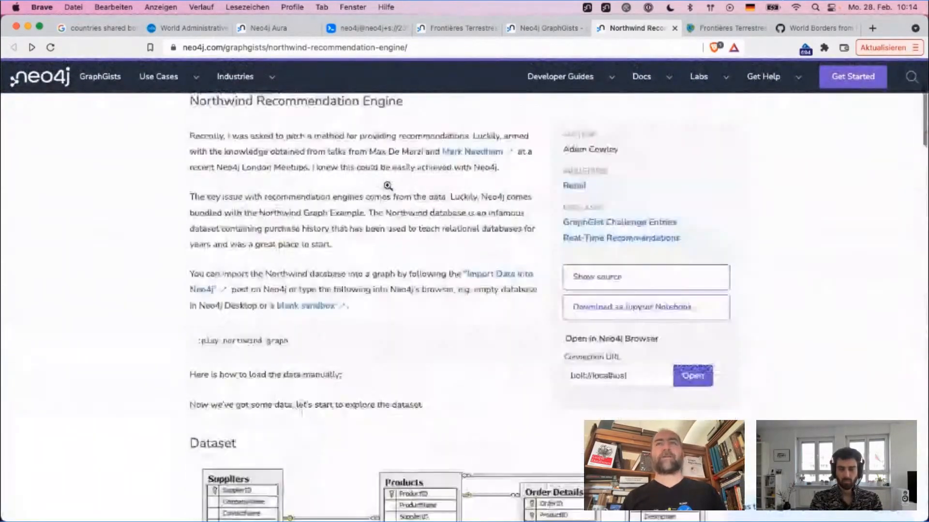
scroll(468, 293, down, 3)
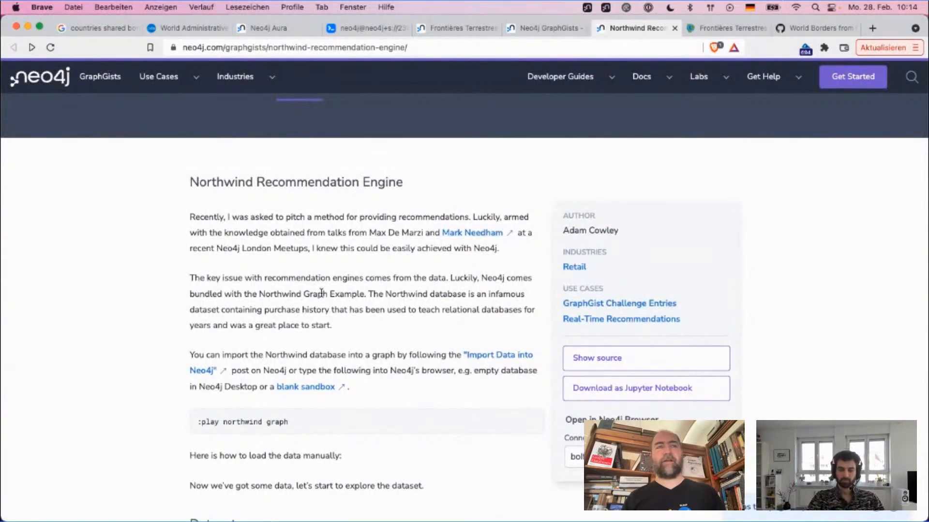
Step: Examine the Northwind introduction, the Dataset diagram, the Customer-Order-Product model and the Popular Products query
scroll(322, 293, down, 2)
scroll(304, 291, down, 2)
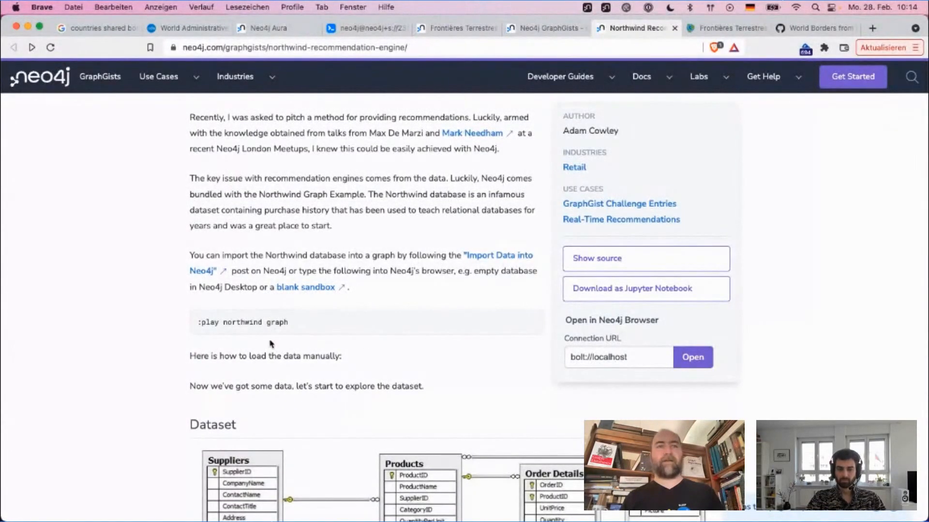
scroll(326, 356, down, 10)
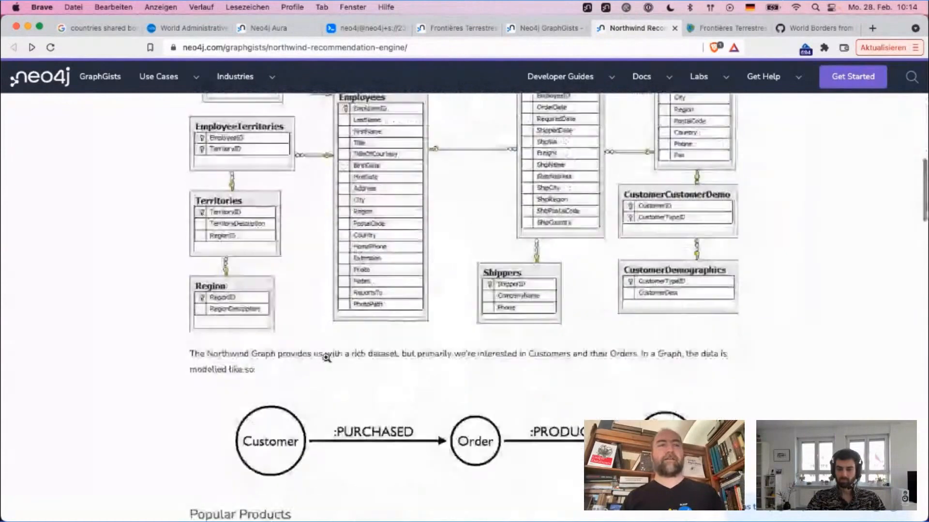
scroll(327, 358, down, 5)
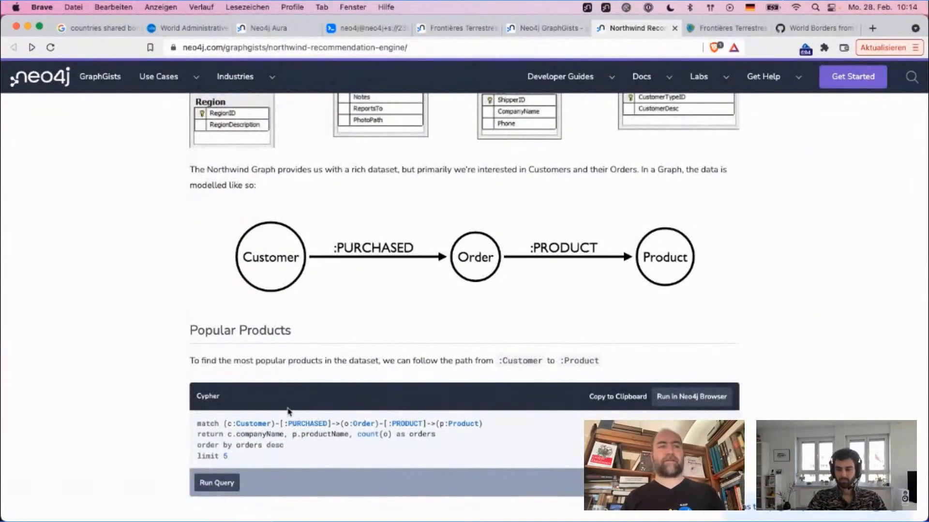
scroll(288, 410, up, 8)
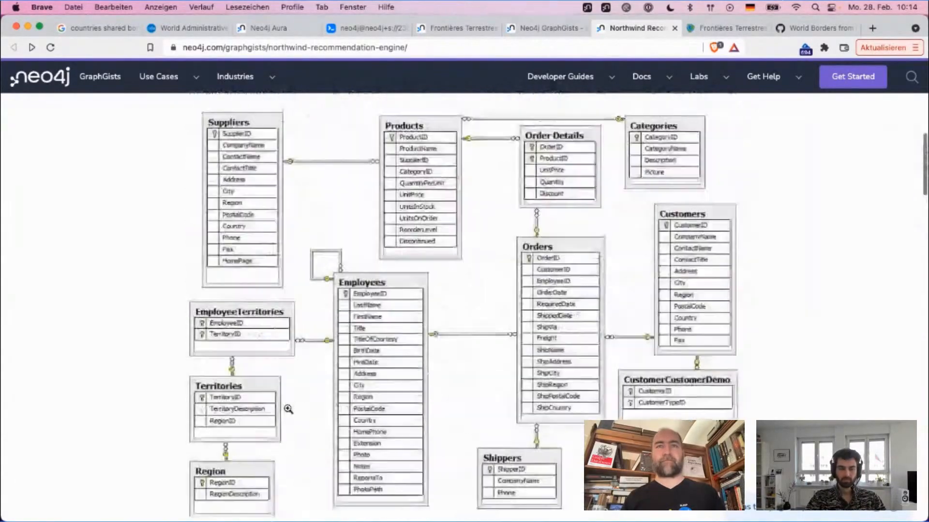
scroll(289, 409, up, 8)
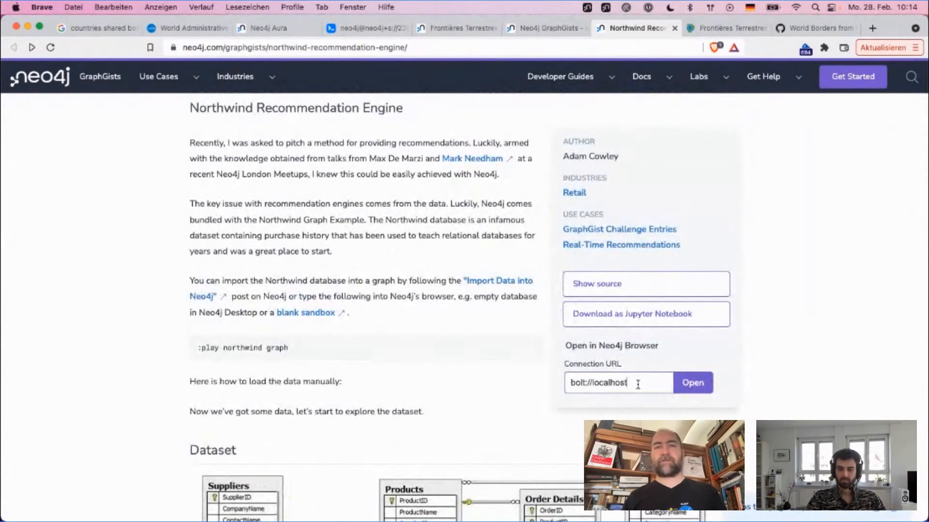
Step: Highlight the Connection URL and the Open in Neo4j Browser section of the Northwind GraphGist
drag(638, 385, 540, 388)
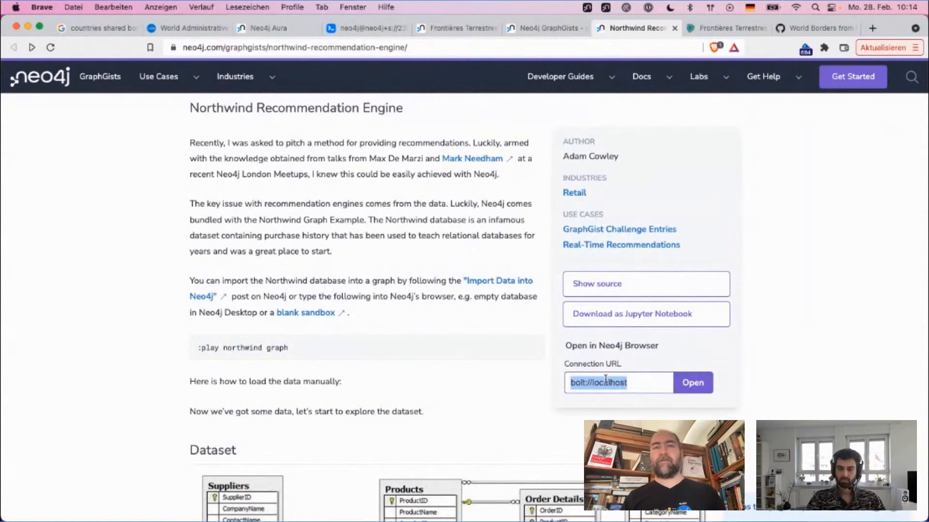
click(635, 386)
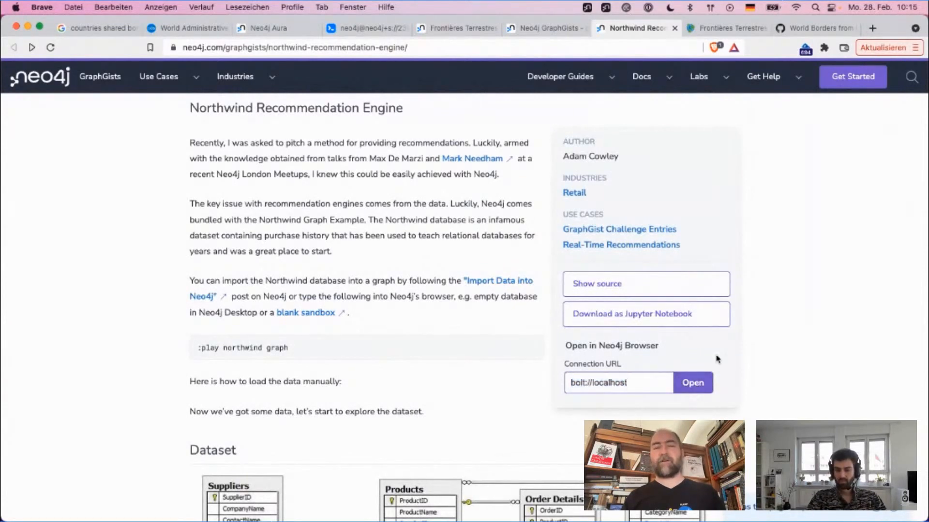
drag(657, 345, 555, 354)
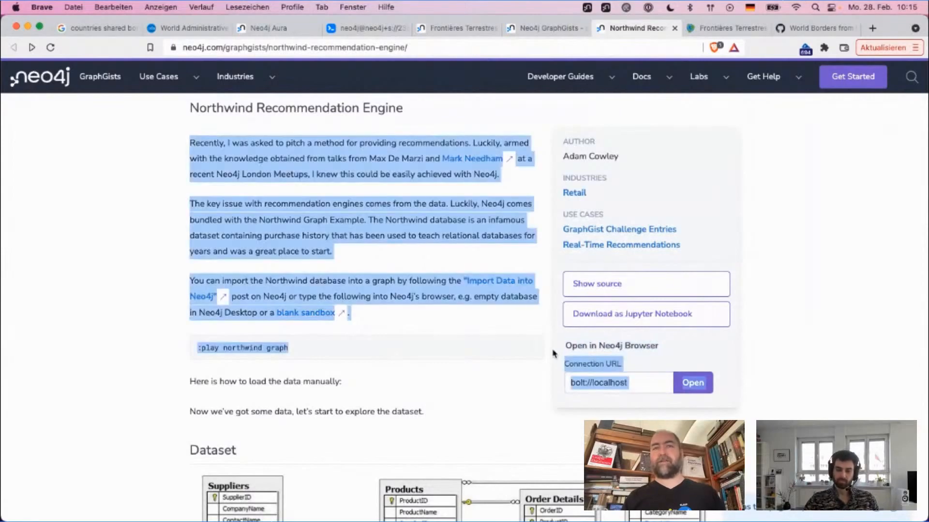
click(657, 349)
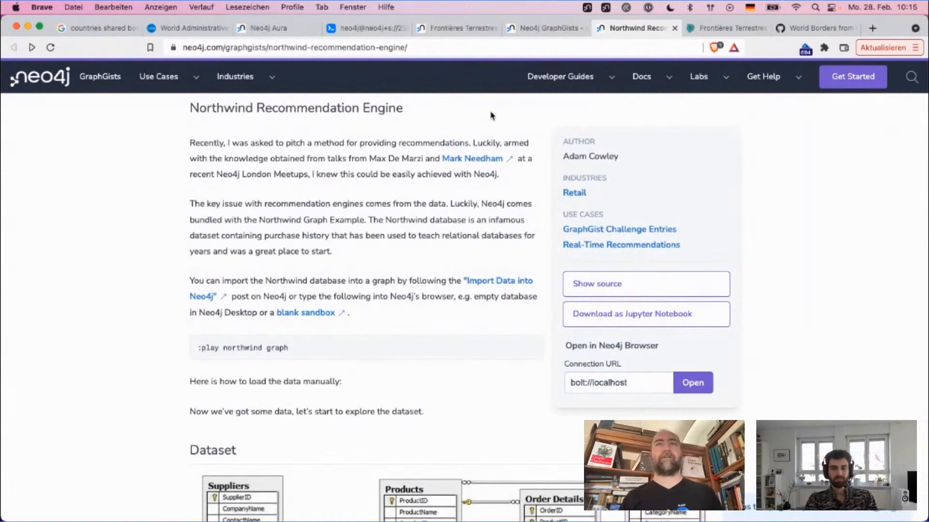
Step: Close the Northwind GraphGist and bring up the Frontières Terrestres / World Borders GraphGist on neo4j.com
key(super+w)
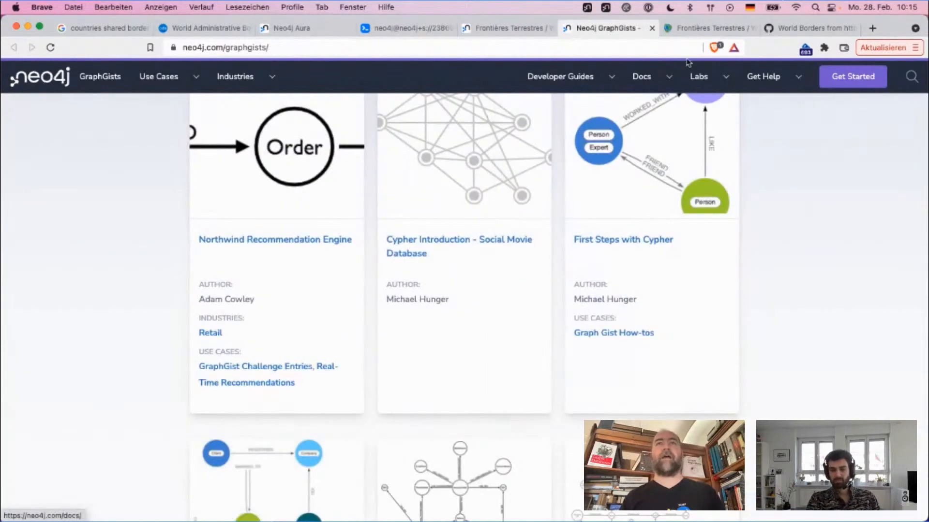
click(746, 32)
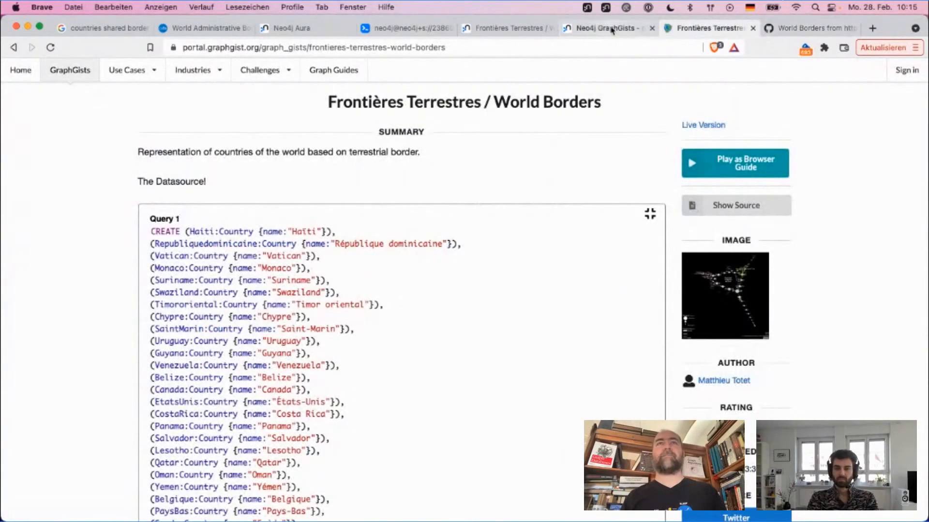
click(526, 30)
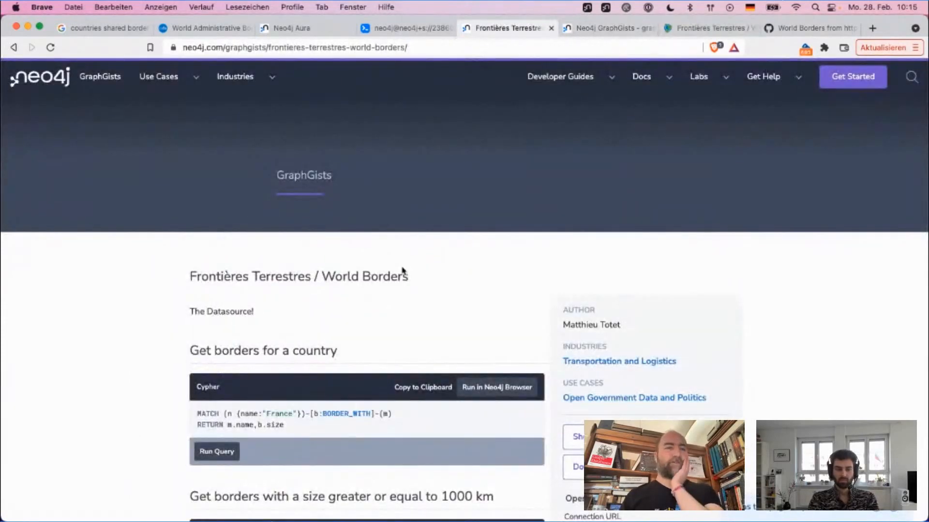
Step: Examine the World Borders GraphGist's title, author and "Get borders for a country" query, highlighting the country name France
scroll(426, 255, down, 3)
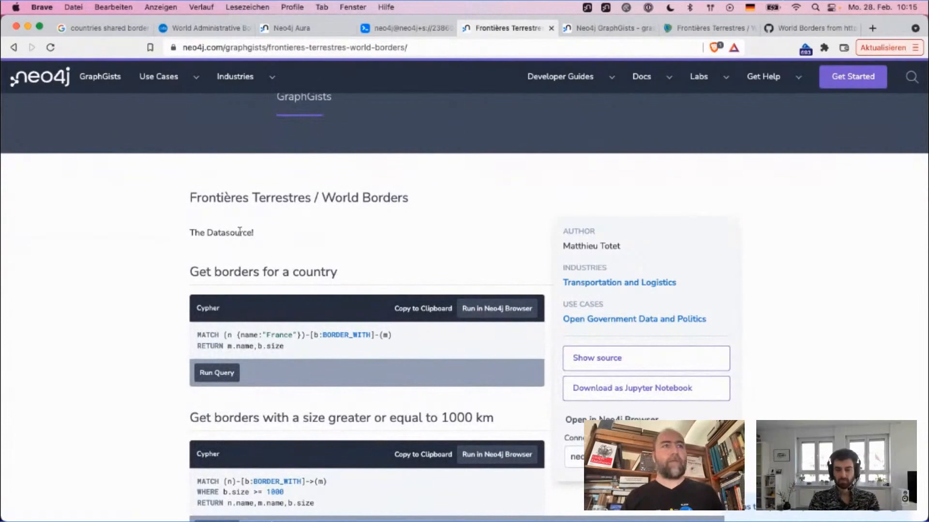
drag(422, 204, 203, 203)
click(203, 203)
scroll(76, 315, down, 5)
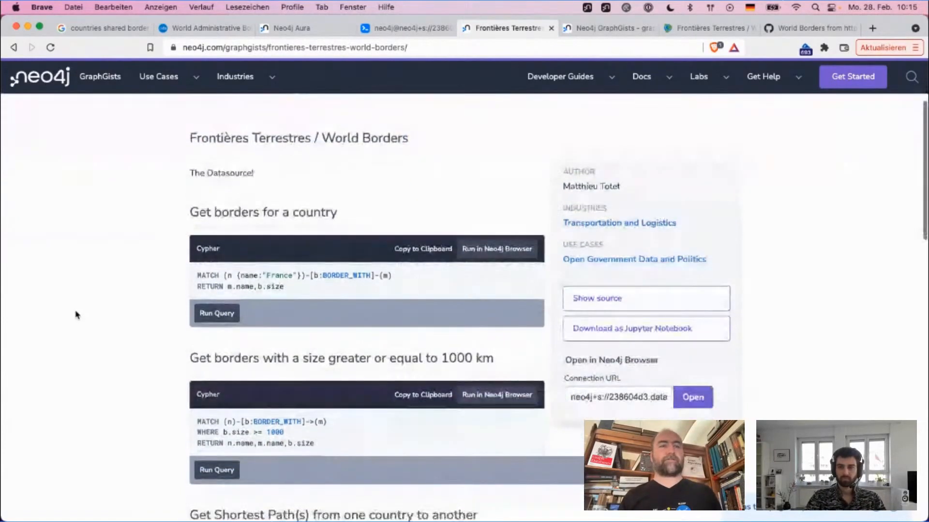
scroll(86, 299, up, 2)
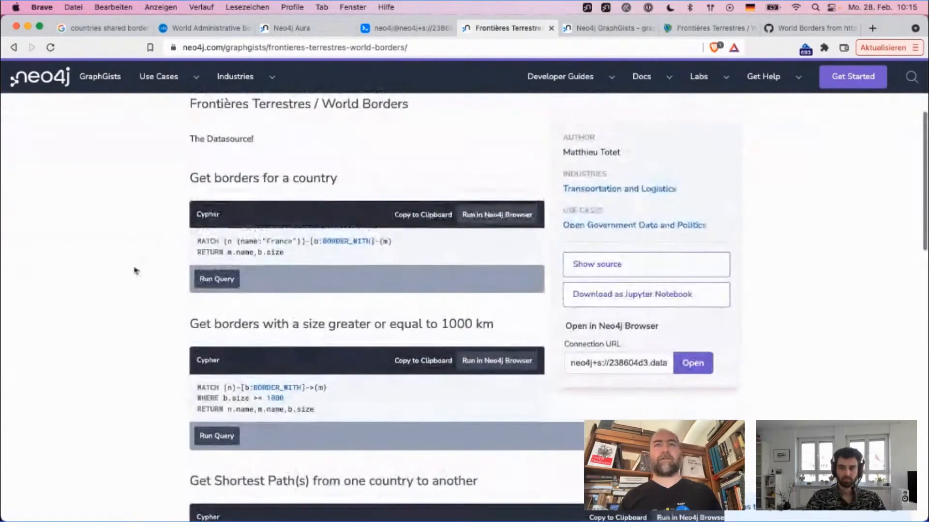
drag(622, 153, 559, 154)
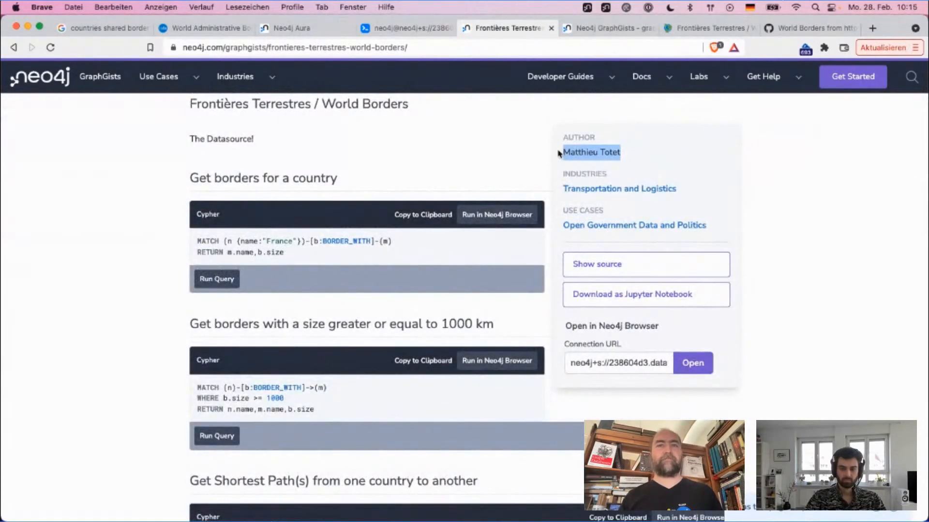
click(374, 147)
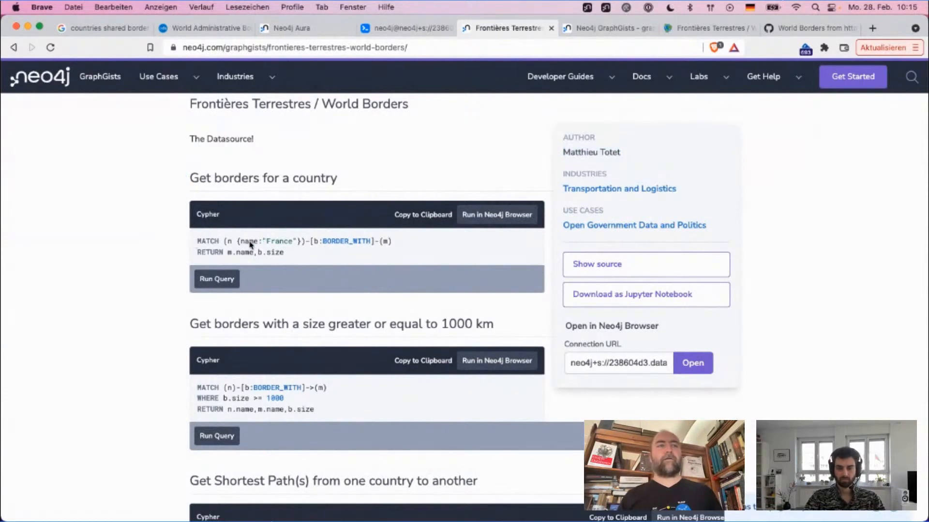
double_click(280, 242)
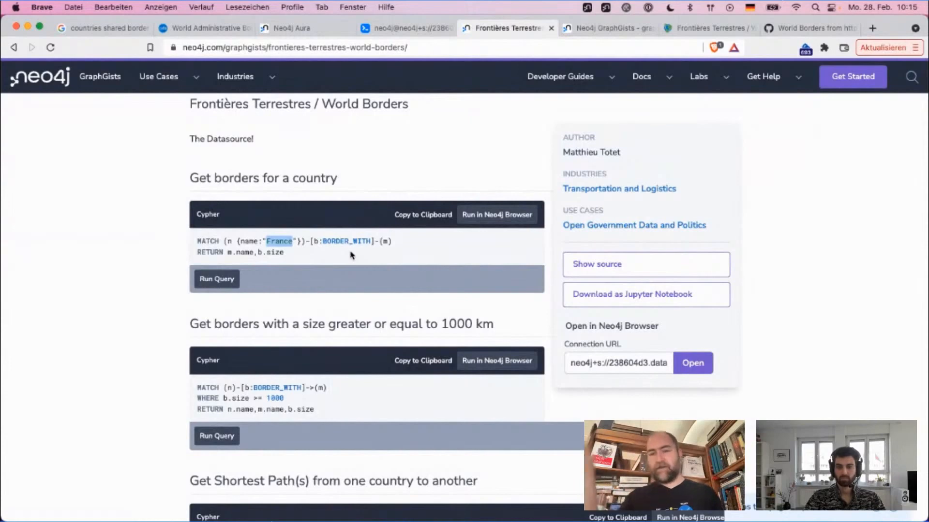
Step: Review the World Borders queries for borders of at least 1000 km and shortest paths, and the country graph picture
scroll(351, 256, down, 5)
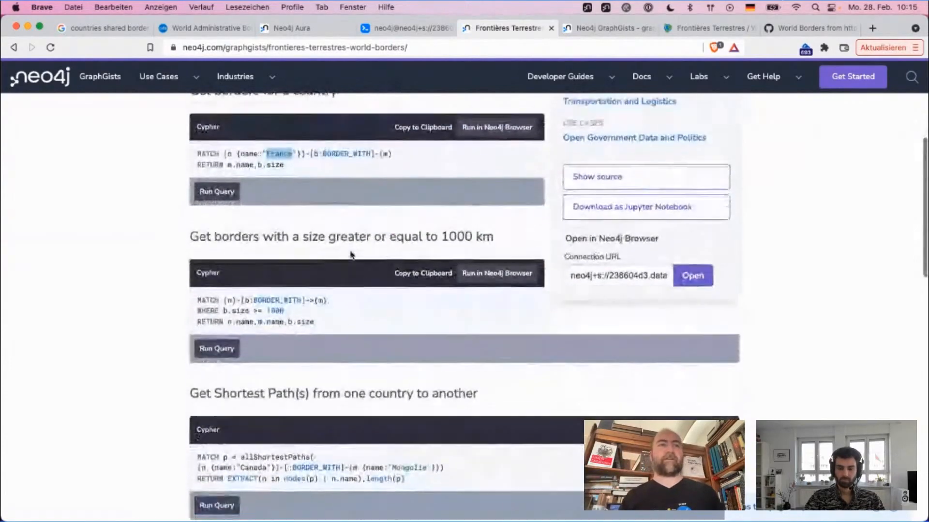
scroll(351, 256, down, 7)
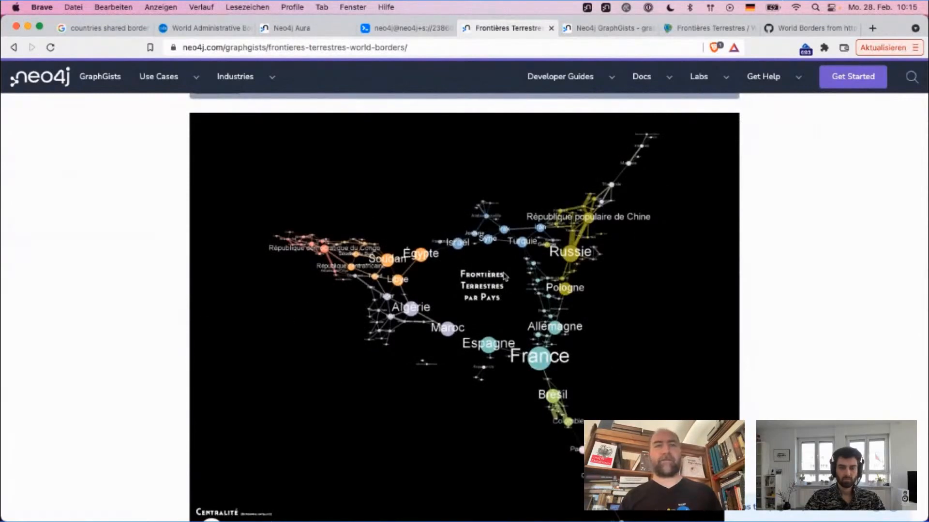
scroll(663, 245, down, 1)
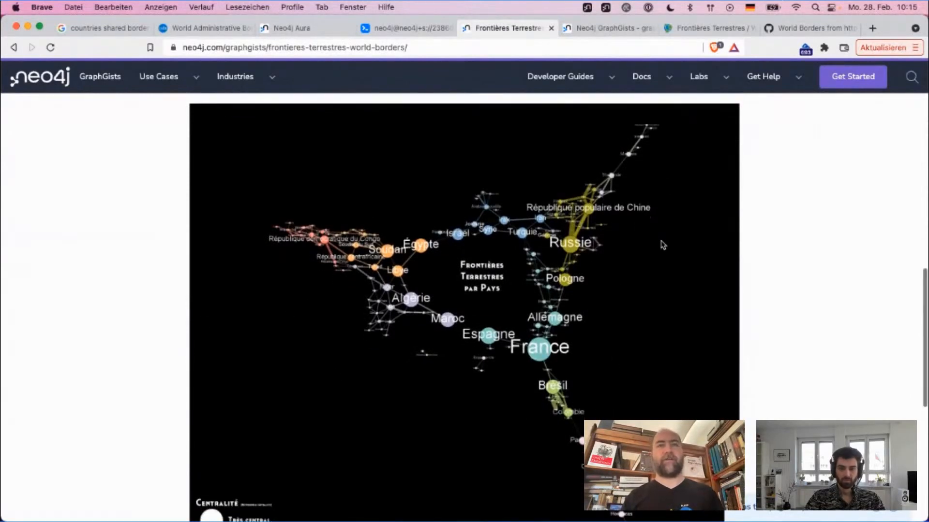
scroll(662, 245, down, 10)
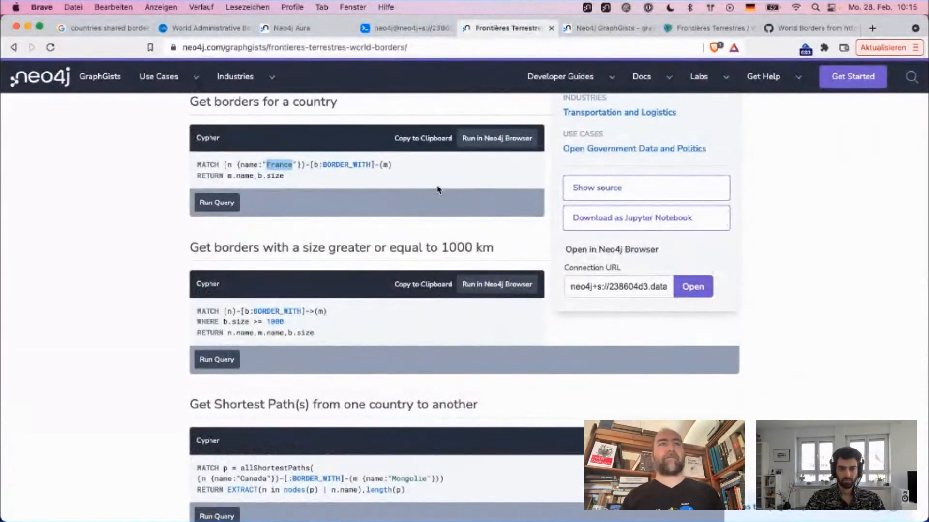
scroll(568, 201, up, 4)
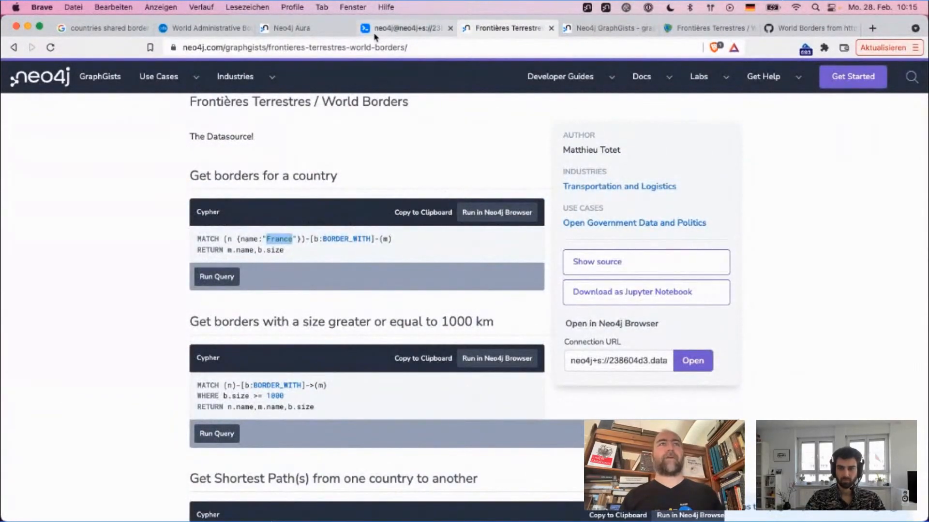
Step: Switch to the Neo4j Aura console, start creating a database and review the AuraDB Free and AuraDB Professional types
click(304, 29)
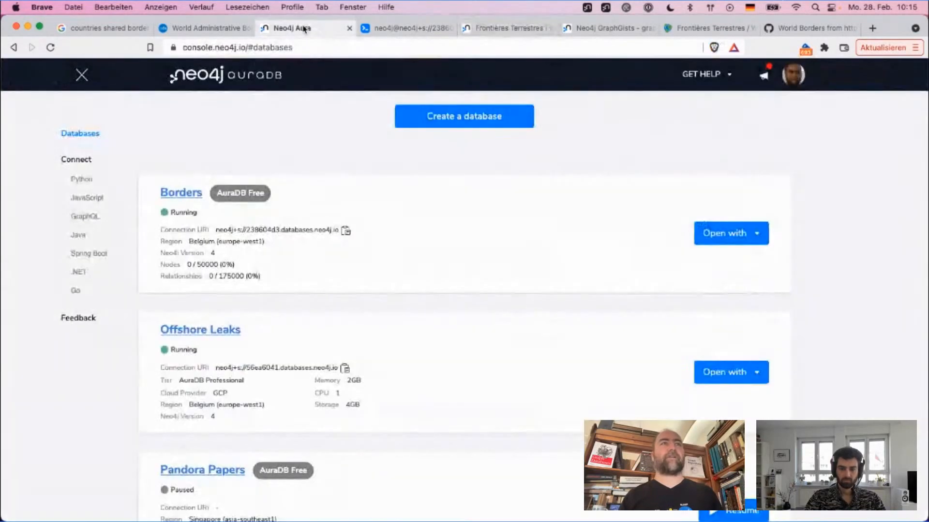
click(470, 119)
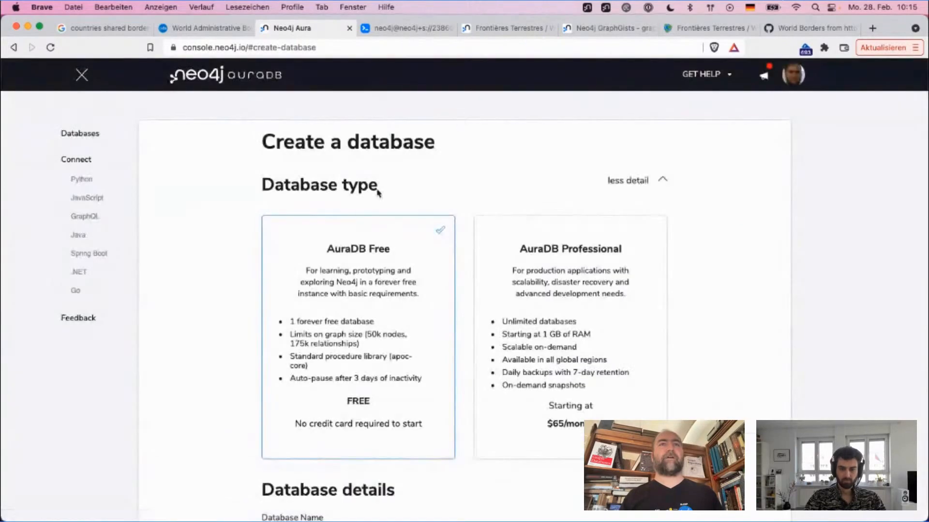
scroll(352, 227, down, 2)
scroll(351, 228, up, 2)
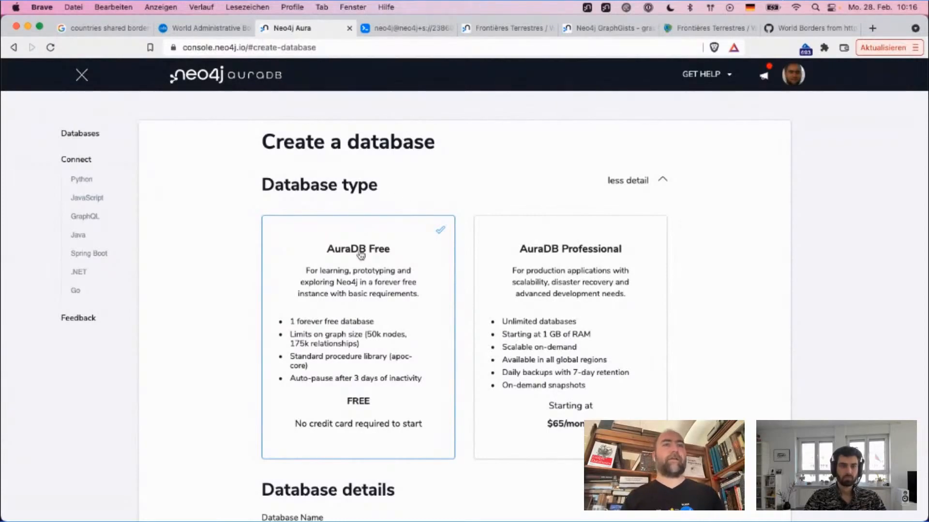
Step: Keep the AuraDB Free type and name the new database "world borders"
scroll(361, 254, down, 2)
scroll(372, 271, up, 2)
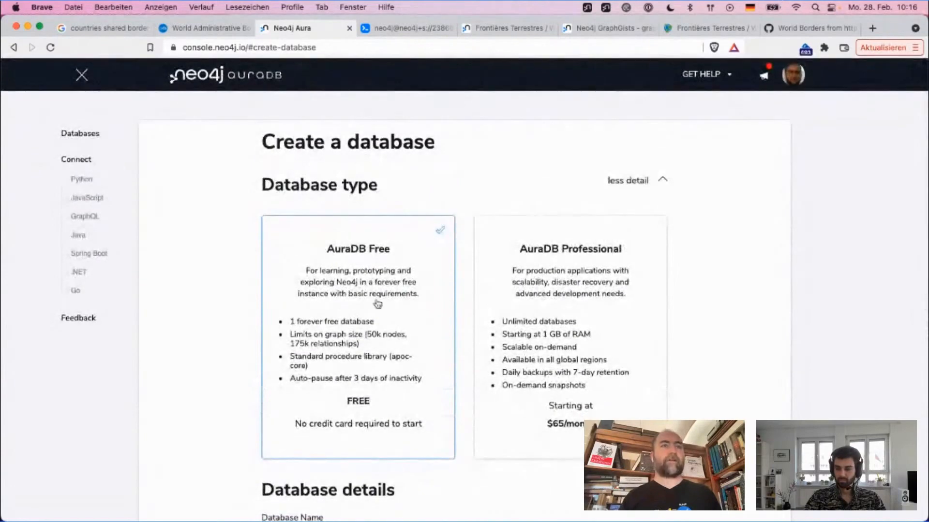
scroll(378, 303, down, 10)
scroll(375, 303, up, 4)
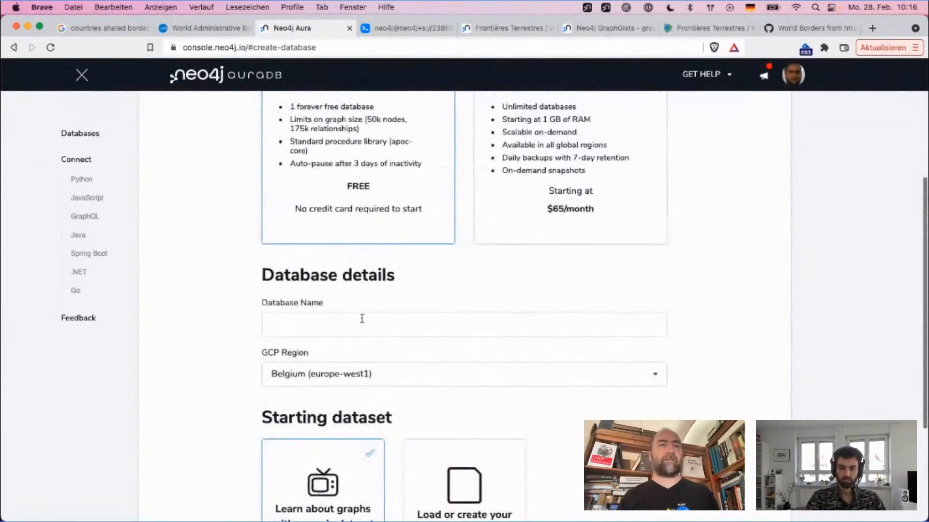
click(360, 325)
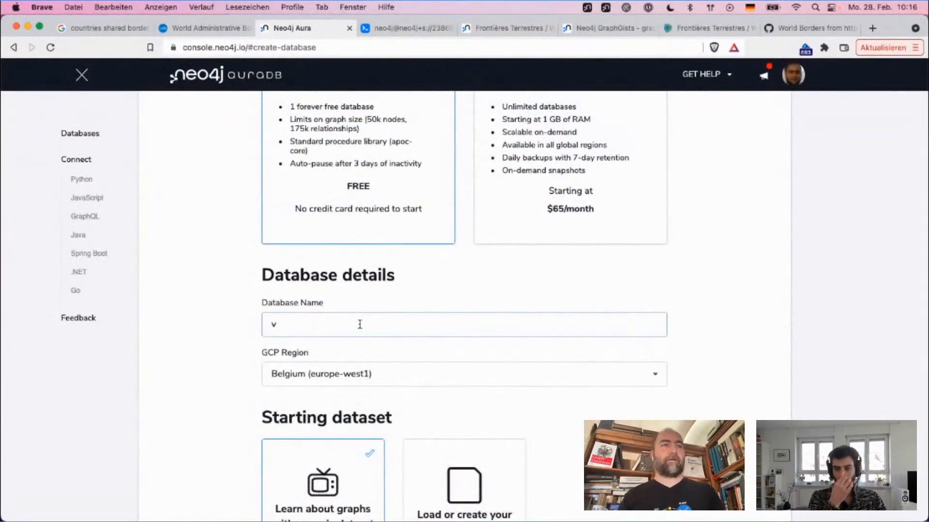
text(borders)
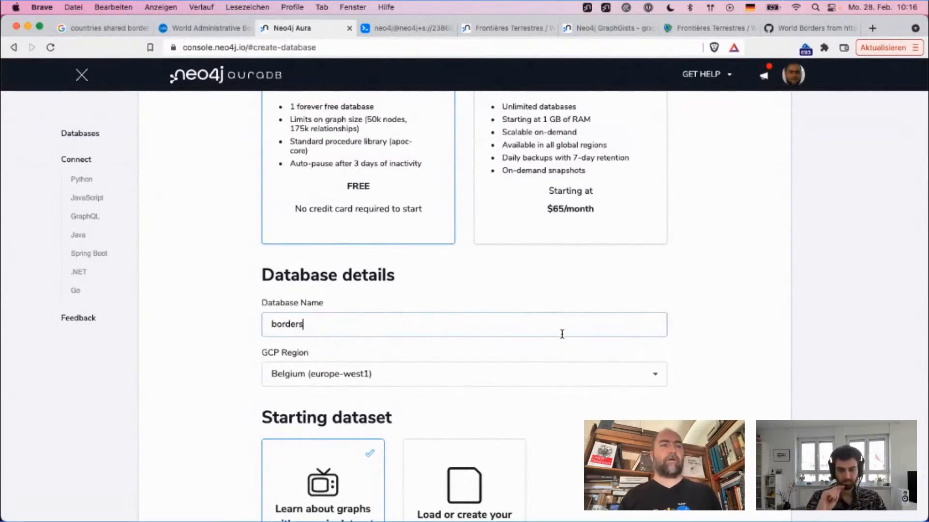
key(ctrl+a)
text(aworl)
key(BackSpace)
key(BackSpace)
key(BackSpace)
key(BackSpace)
key(BackSpace)
text(worl)
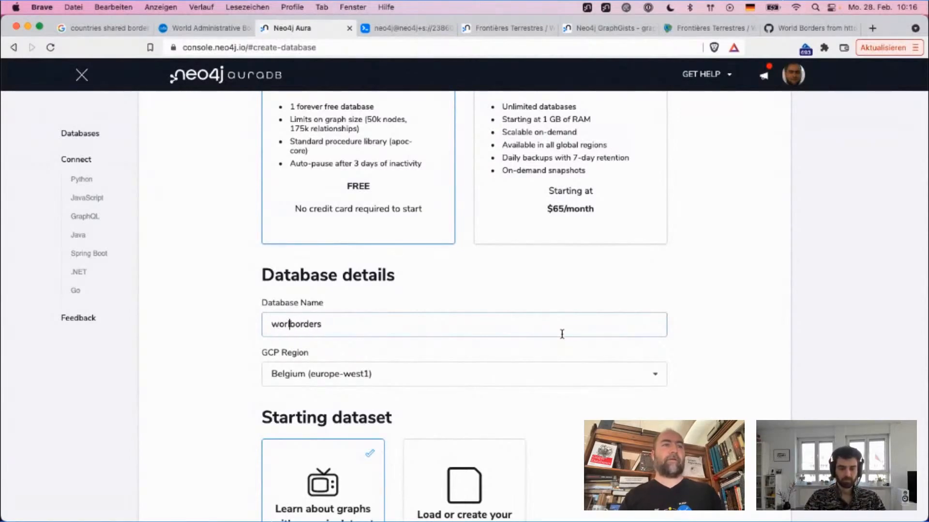
text(ld)
Step: Choose a blank database for your own data as the starting dataset and create the database
scroll(655, 400, down, 3)
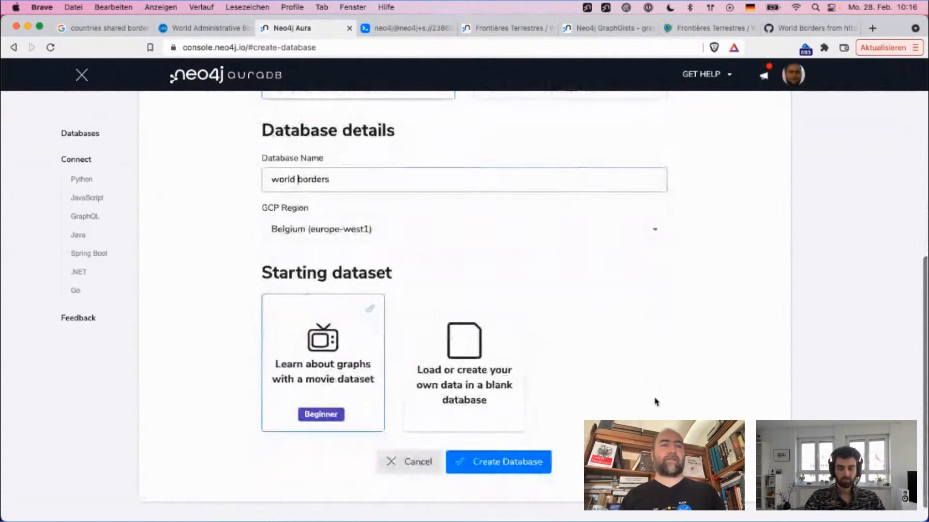
click(435, 333)
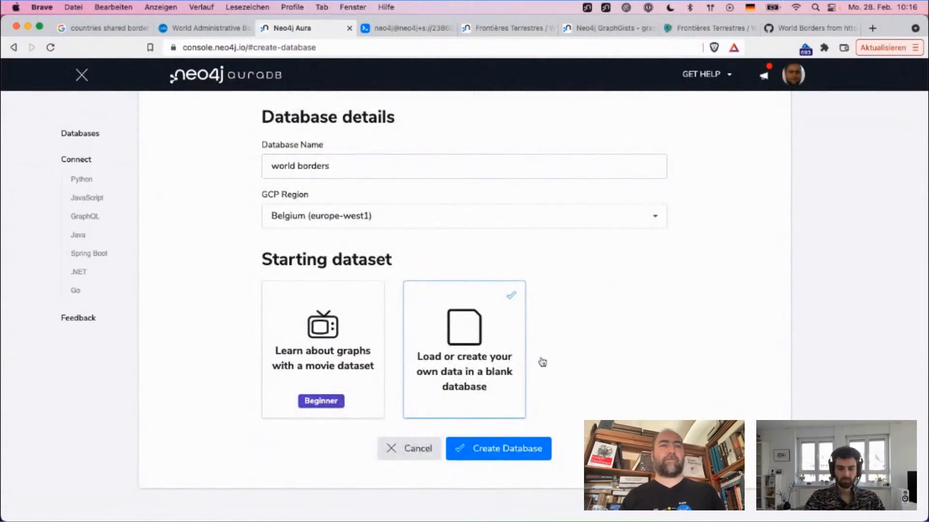
click(516, 453)
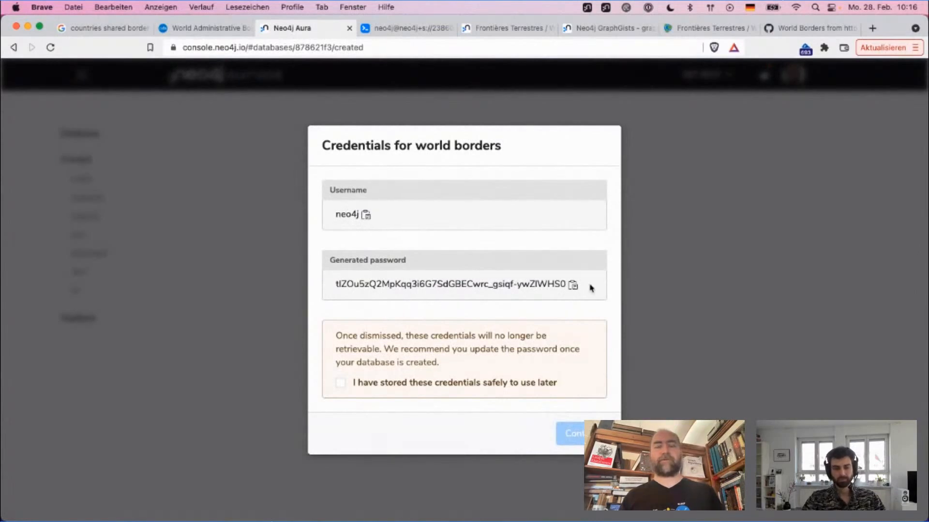
Step: Copy the generated password for world borders, acknowledge that the credentials are stored safely and continue
click(574, 287)
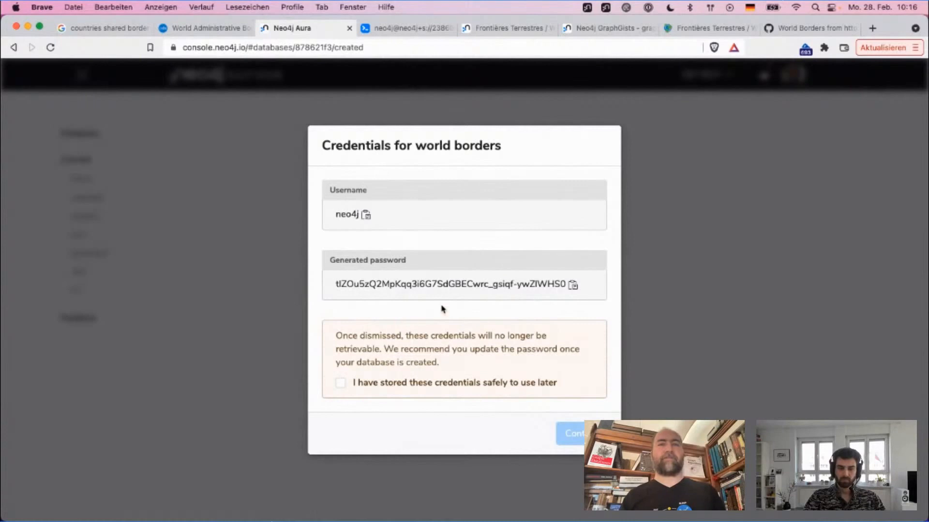
click(444, 385)
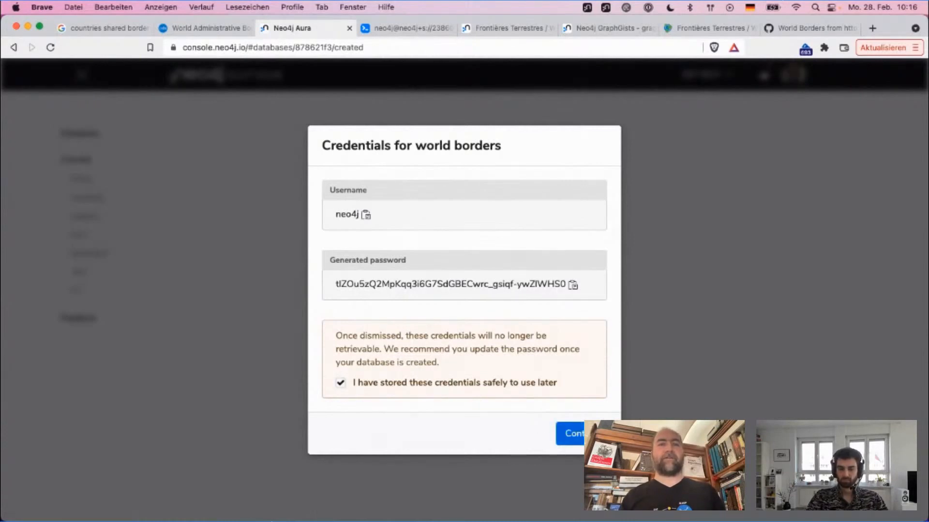
click(573, 433)
Step: Open the details page of the new world borders database and hide the console's side navigation
scroll(317, 321, down, 8)
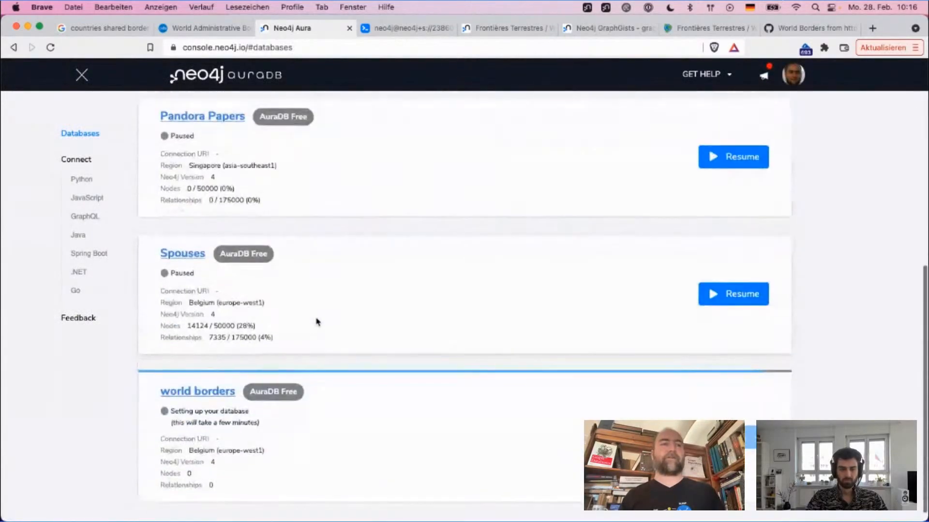
click(205, 379)
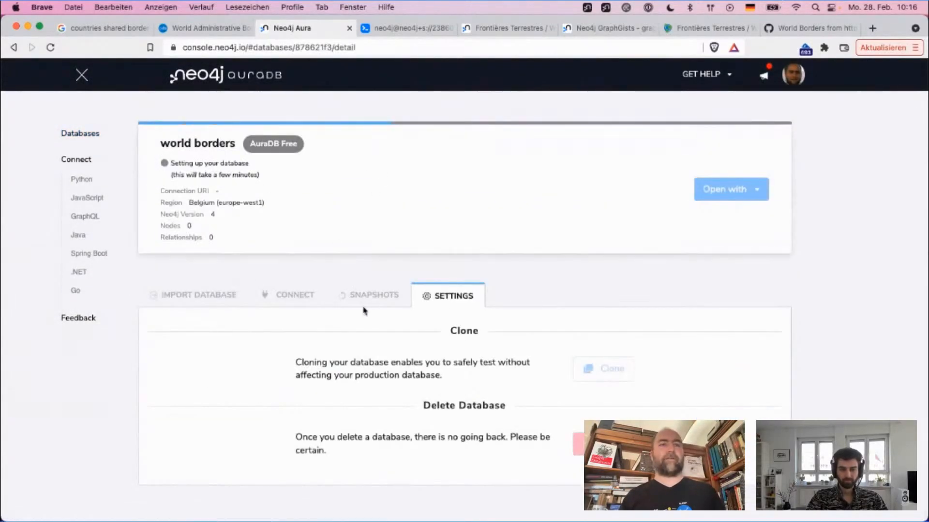
click(80, 76)
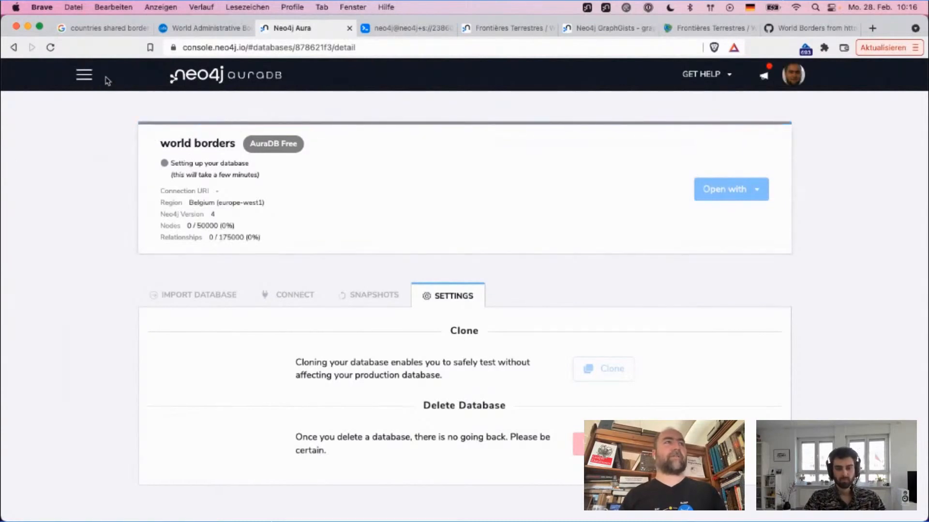
Step: Return to the database list, open the existing Borders database and copy its connection URI
click(232, 79)
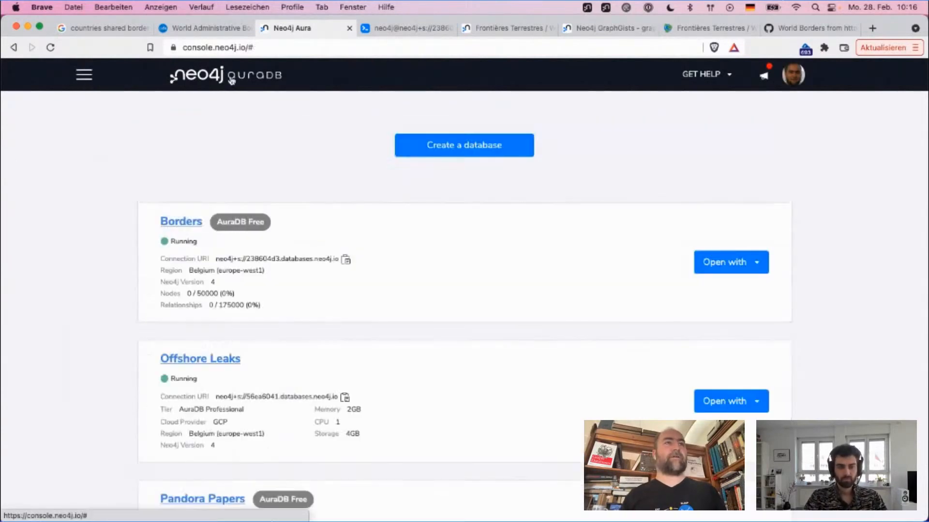
click(182, 222)
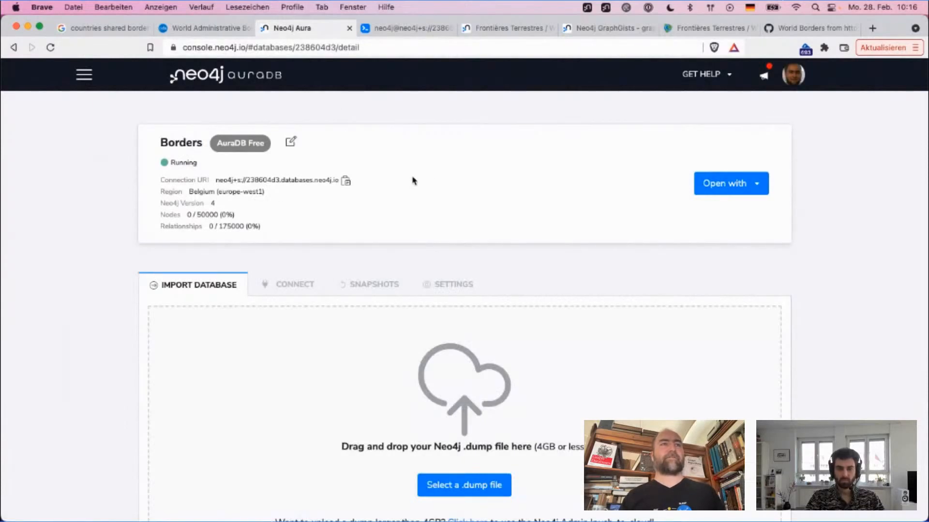
click(346, 187)
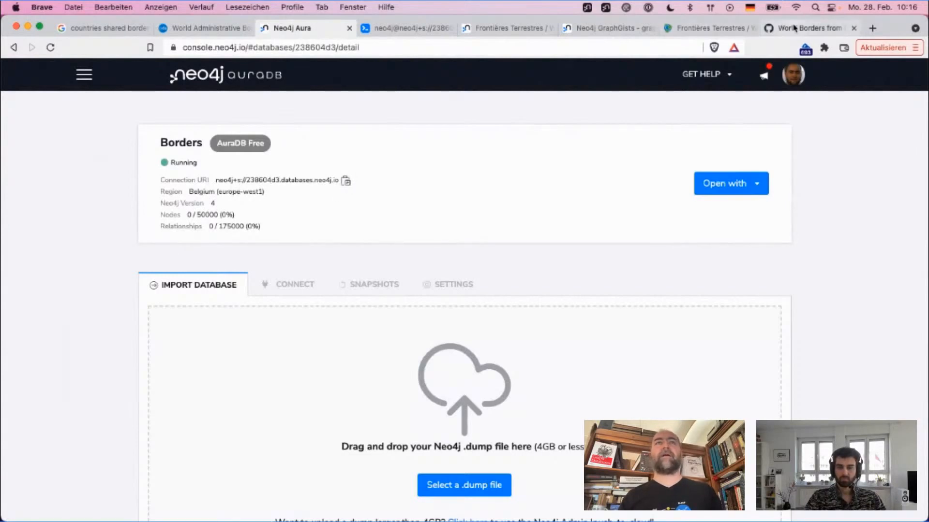
Step: Replace the Connection URL on the World Borders GraphGist page with the copied URI and open the guide in Neo4j Browser
click(393, 30)
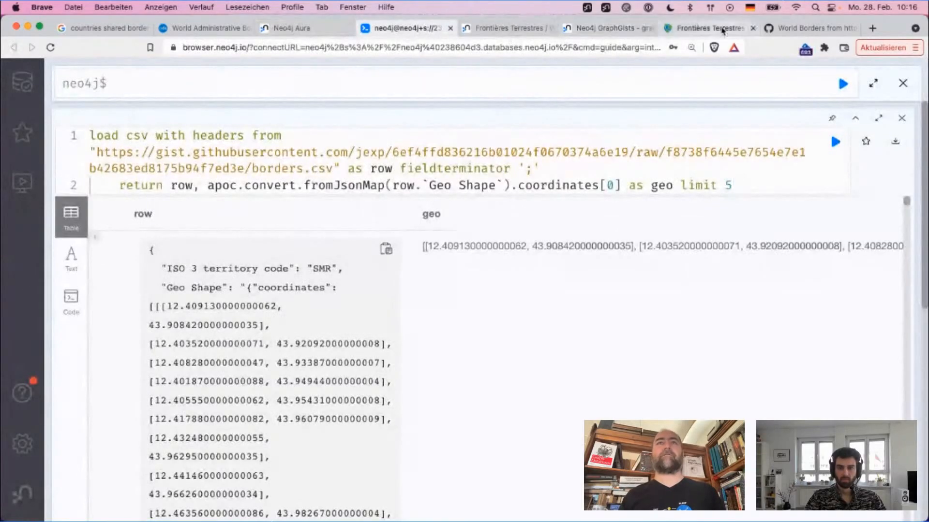
click(600, 28)
click(514, 25)
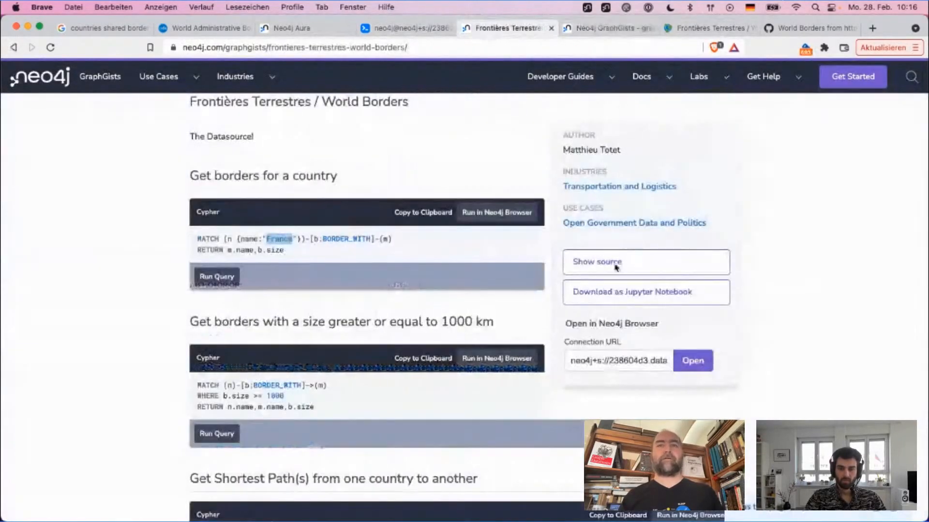
click(608, 364)
key(super+a)
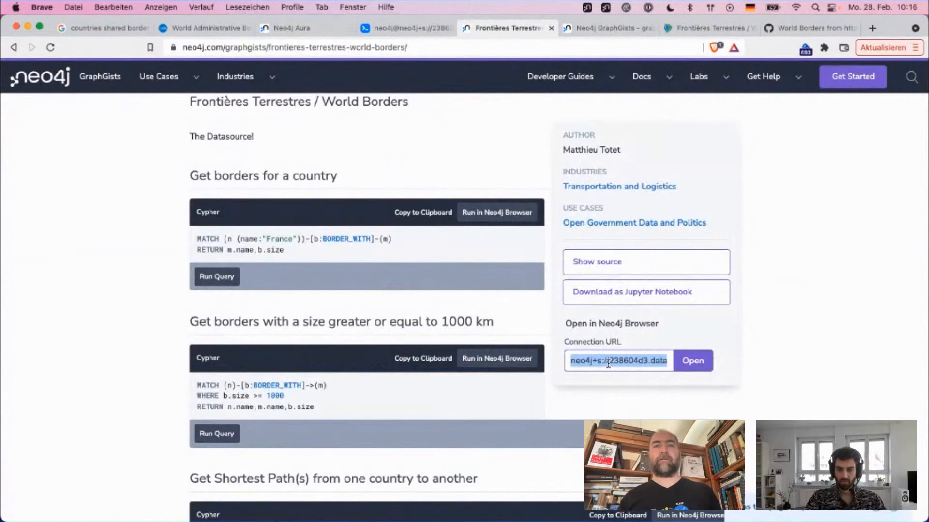
key(super+v)
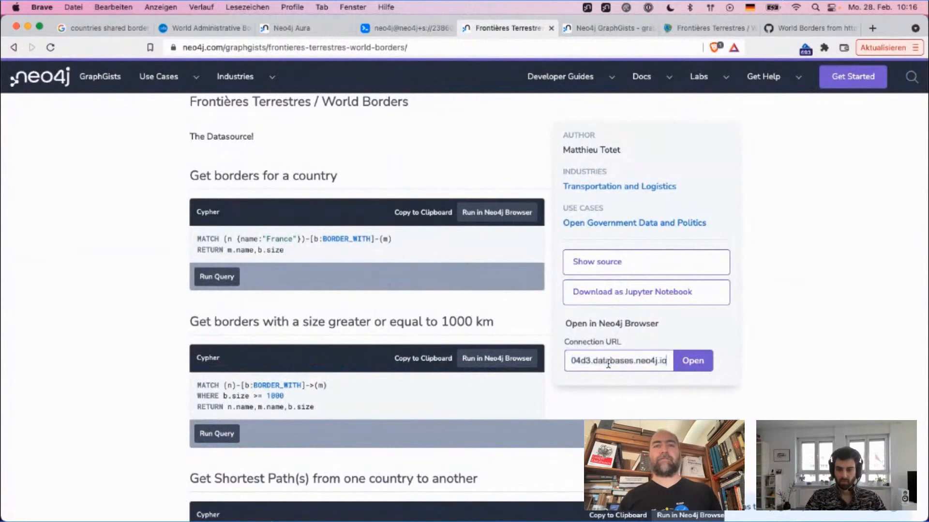
click(694, 364)
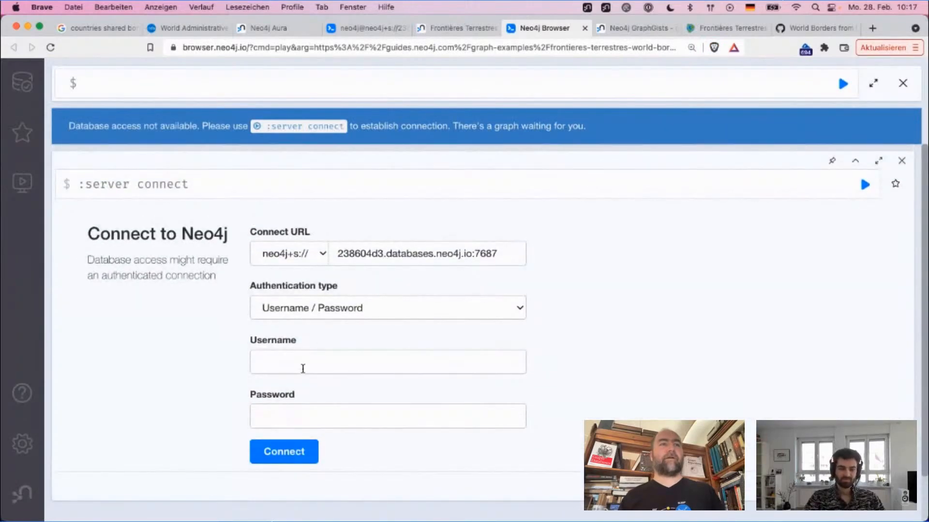
Step: Connect to the Borders database with the username neo4j and the database password
scroll(639, 335, down, 10)
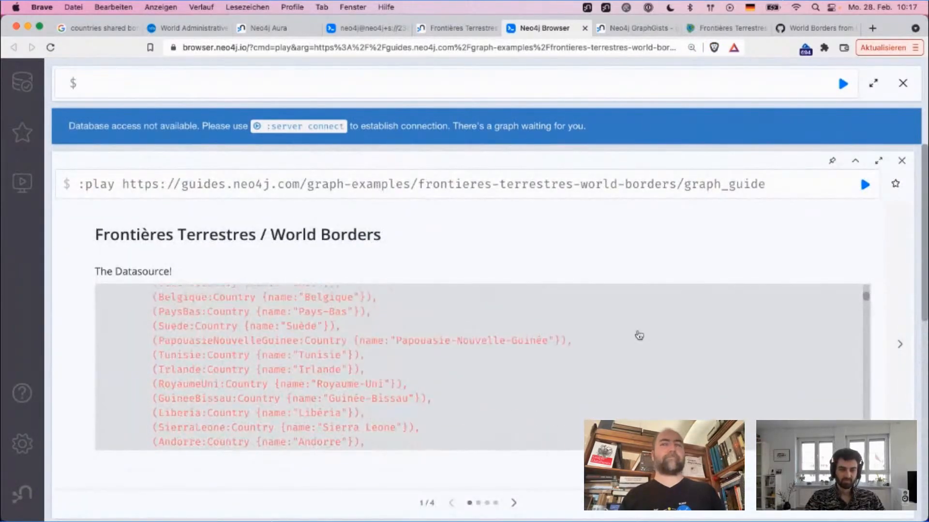
scroll(912, 293, down, 7)
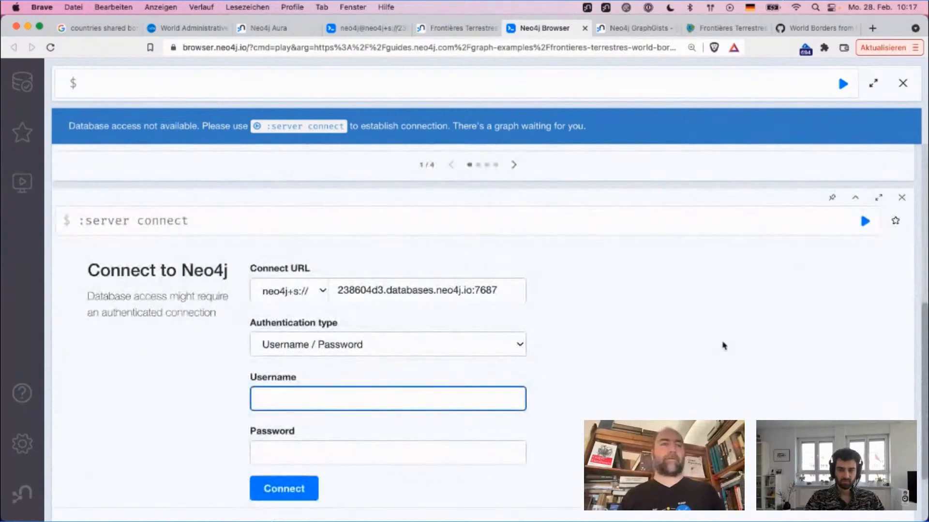
text(j)
key(Tab)
key(super+Tab)
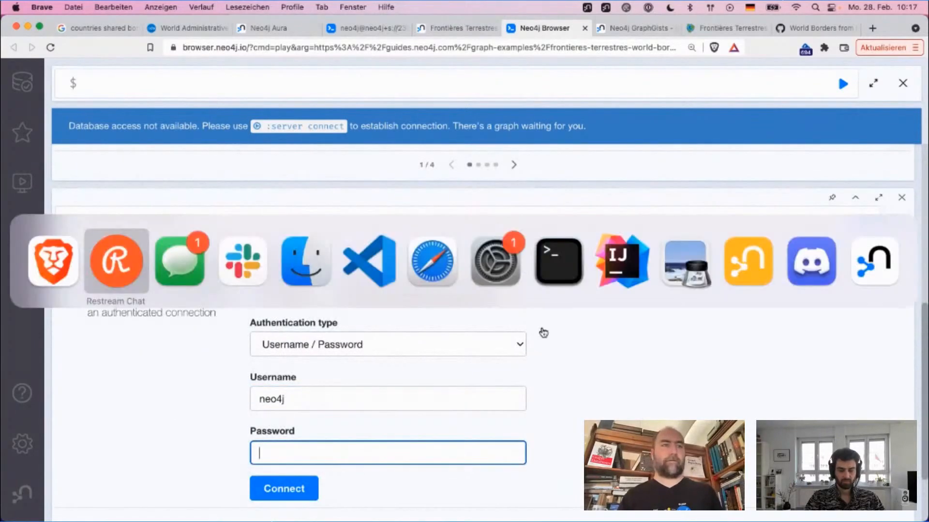
key(super+Tab)
key(super+Tab)
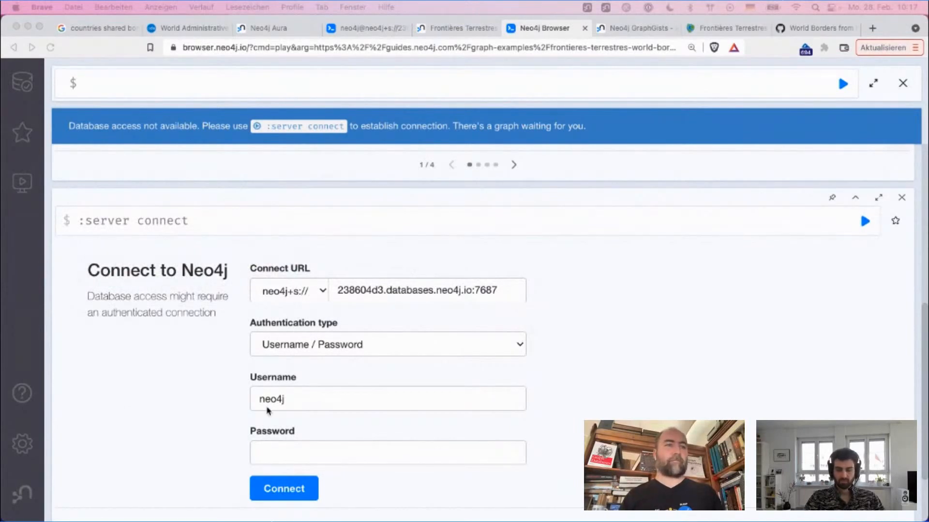
click(310, 454)
key(super+v)
click(289, 489)
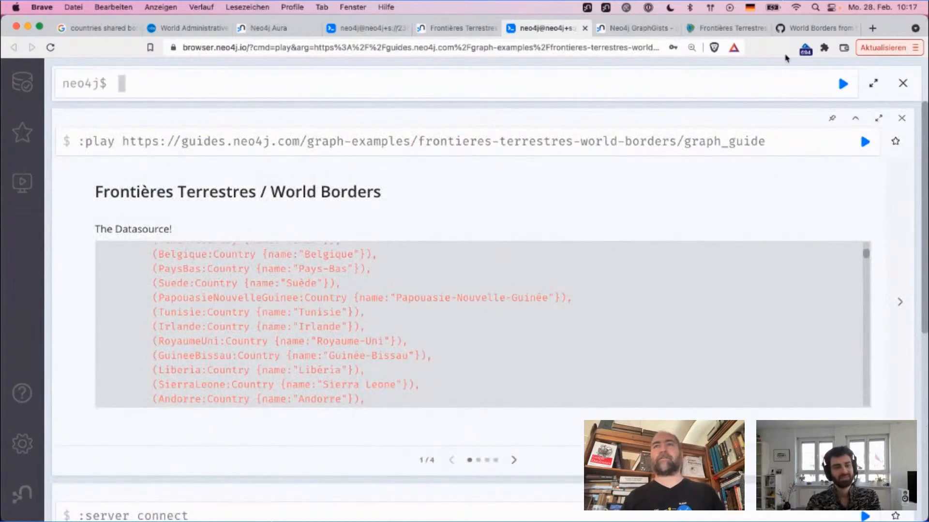
Step: Revisit the GraphGist pages, and examine the Country nodes in the World Borders guide's CREATE statement in Neo4j Browser
click(648, 28)
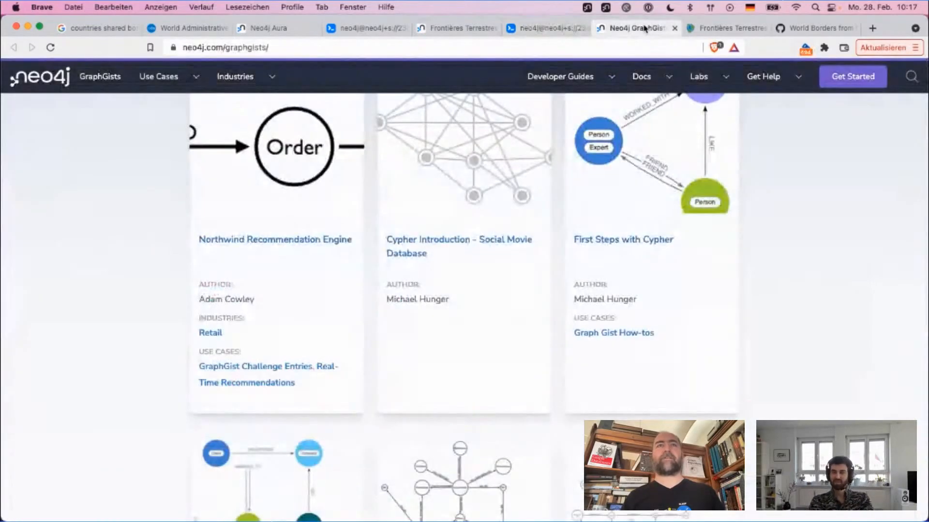
click(541, 29)
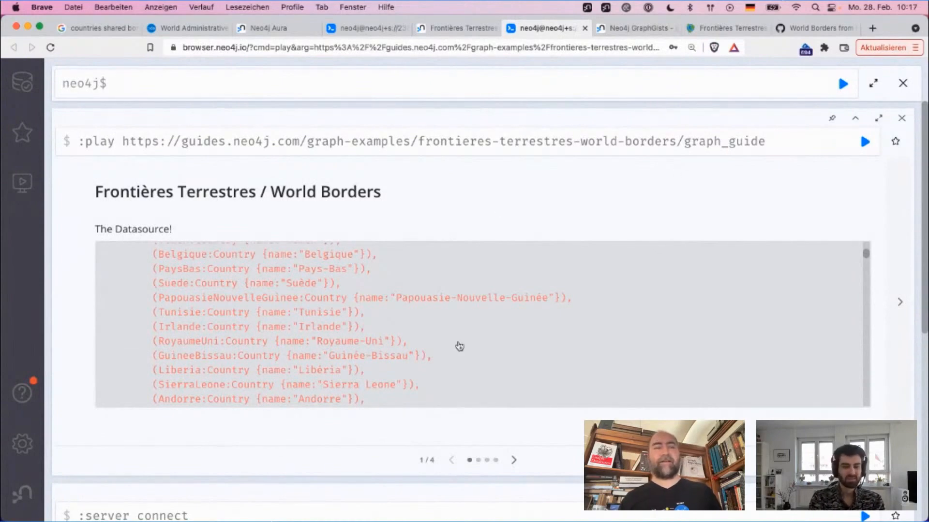
click(451, 30)
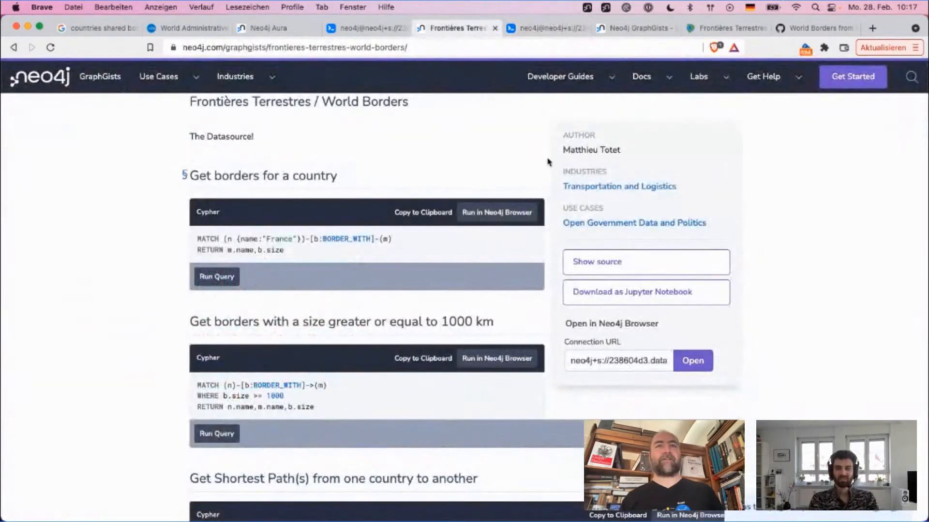
click(542, 29)
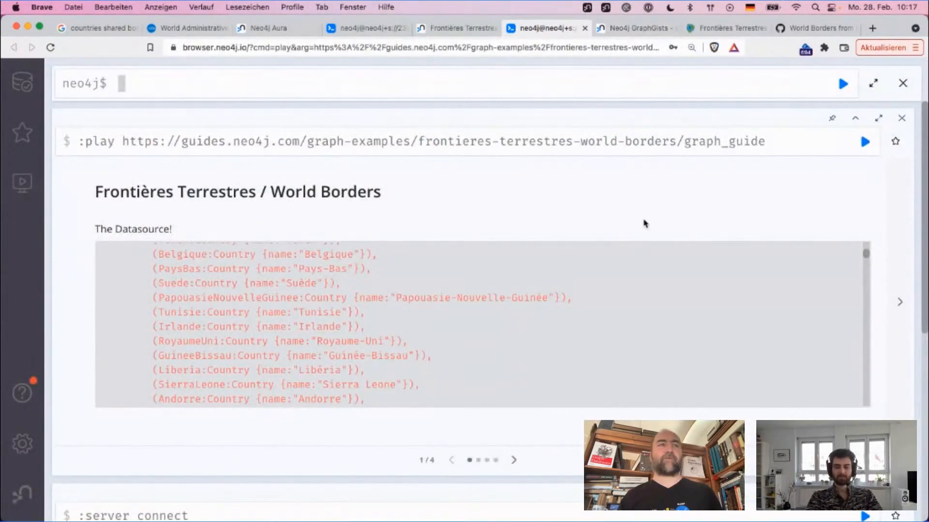
scroll(593, 311, up, 5)
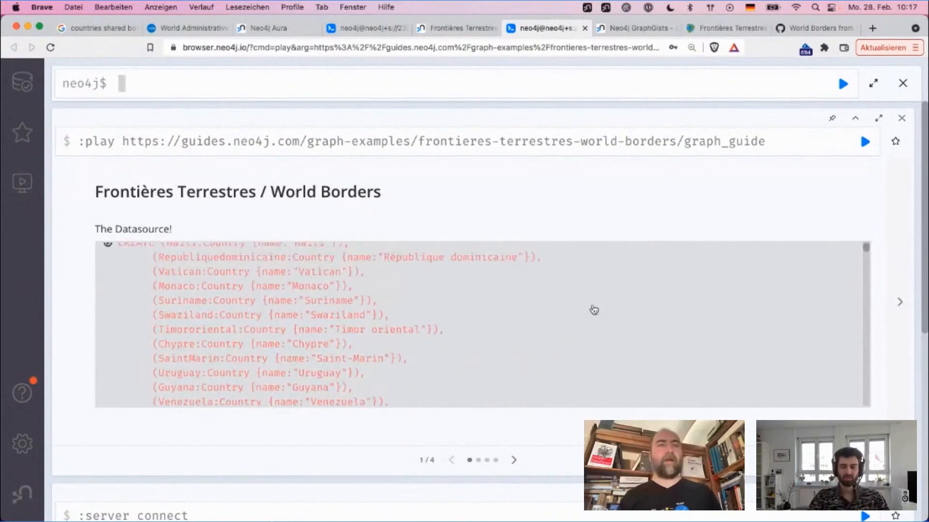
scroll(594, 310, up, 1)
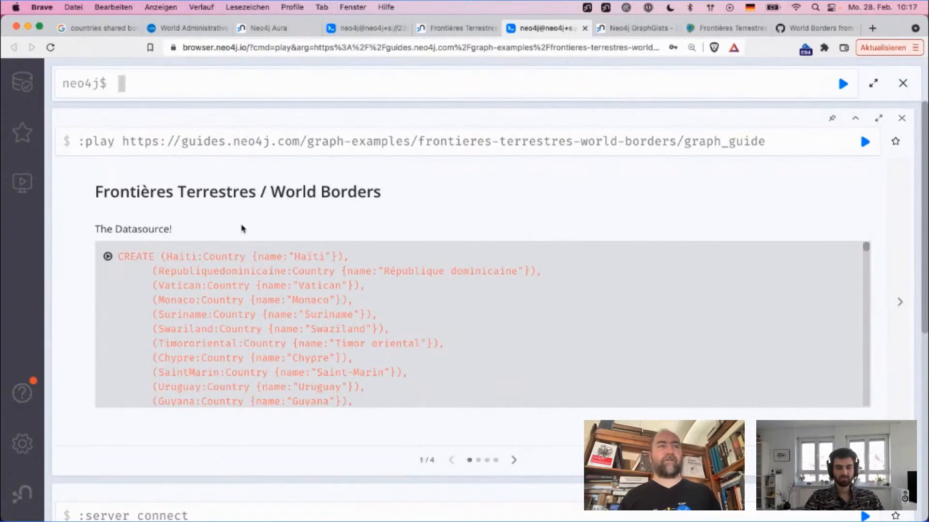
scroll(318, 317, down, 5)
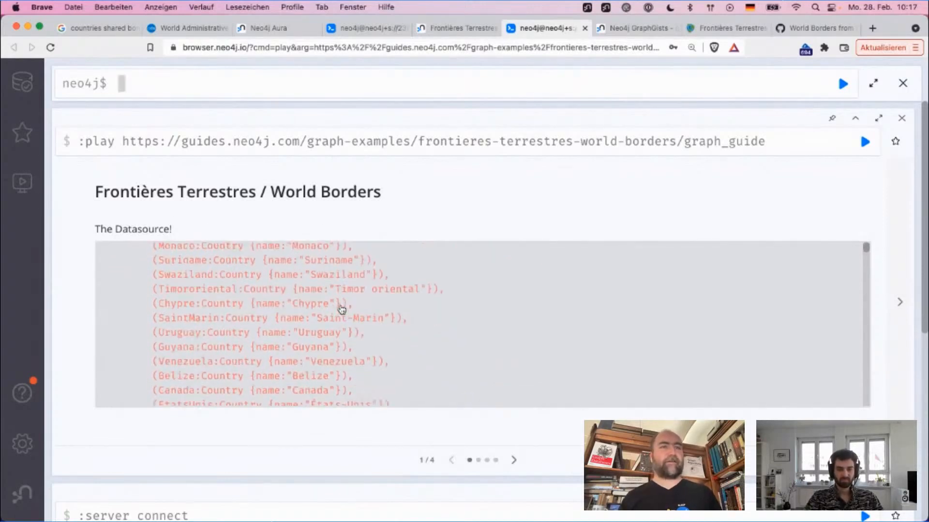
scroll(342, 309, down, 5)
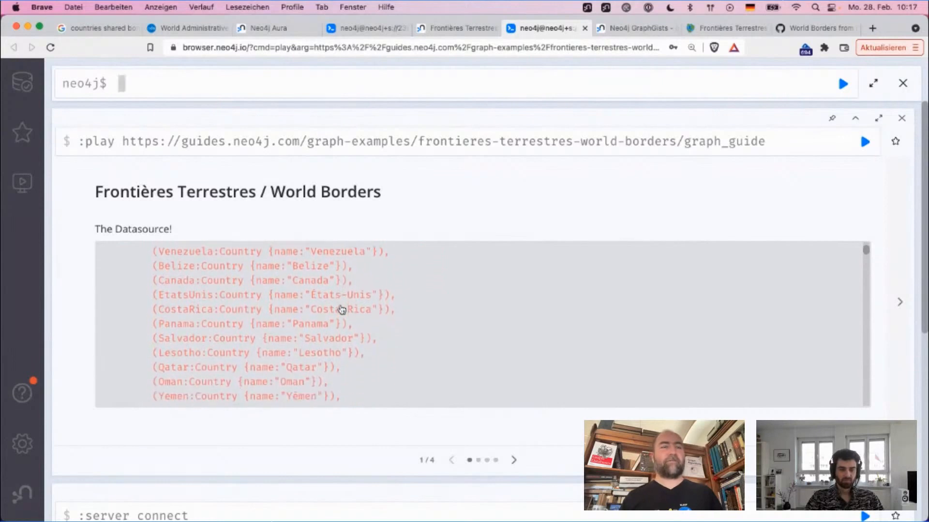
scroll(341, 310, down, 5)
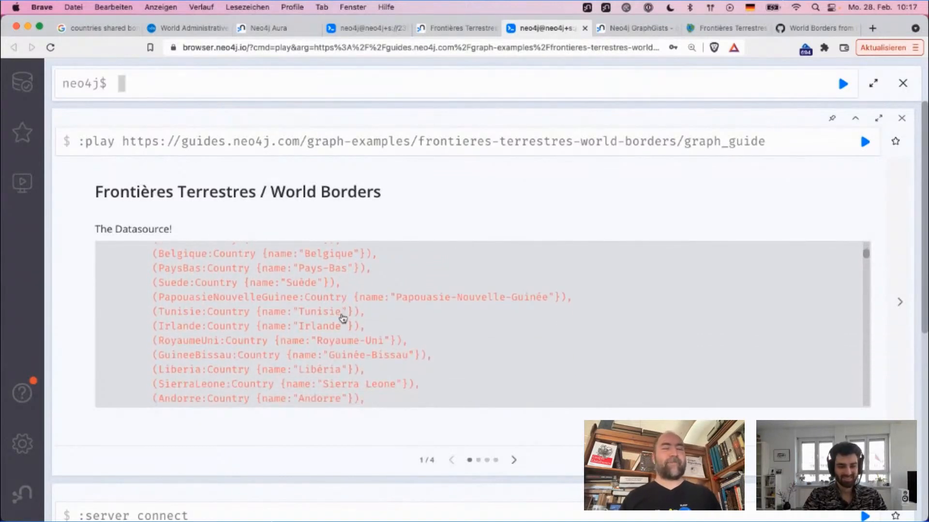
Step: Examine the Country nodes and the size values of the BORDER_WITH relationships in the guide's CREATE statement
scroll(349, 320, down, 4)
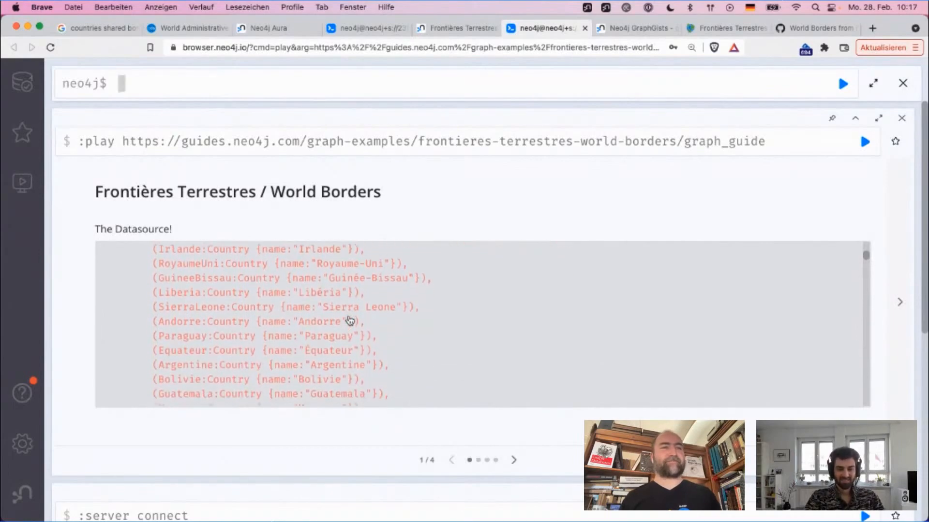
scroll(349, 320, down, 10)
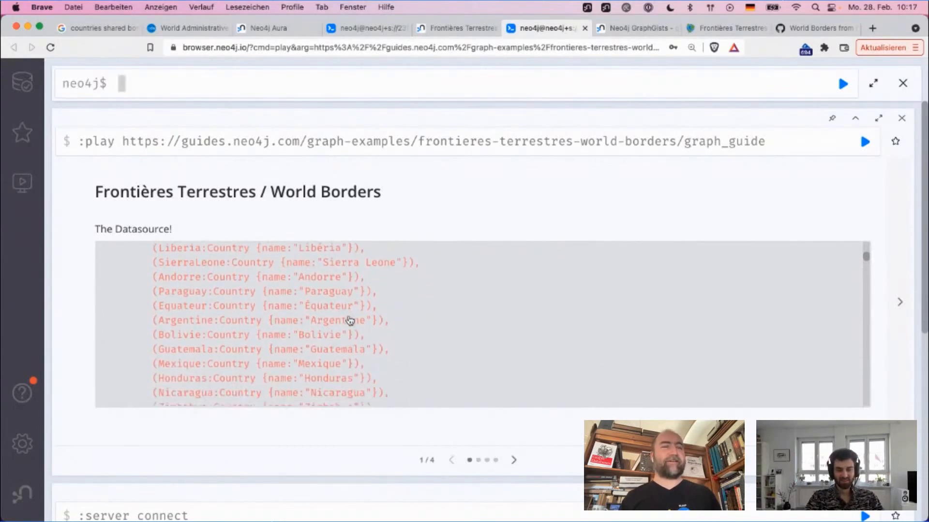
scroll(349, 320, down, 10)
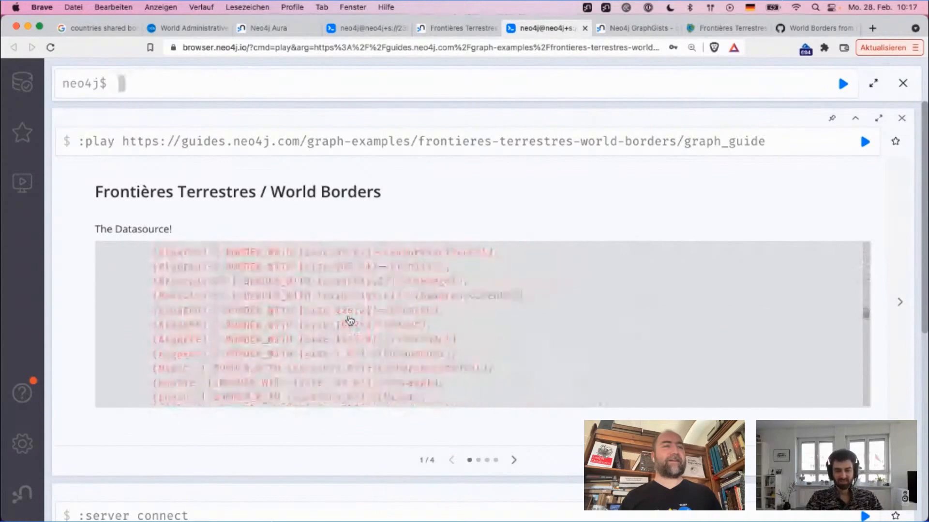
scroll(349, 320, up, 1)
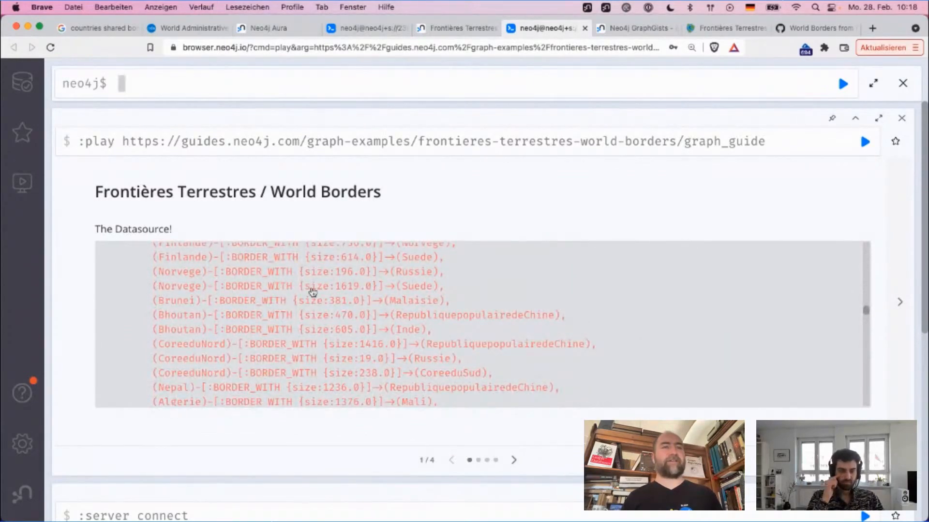
drag(339, 293, 370, 293)
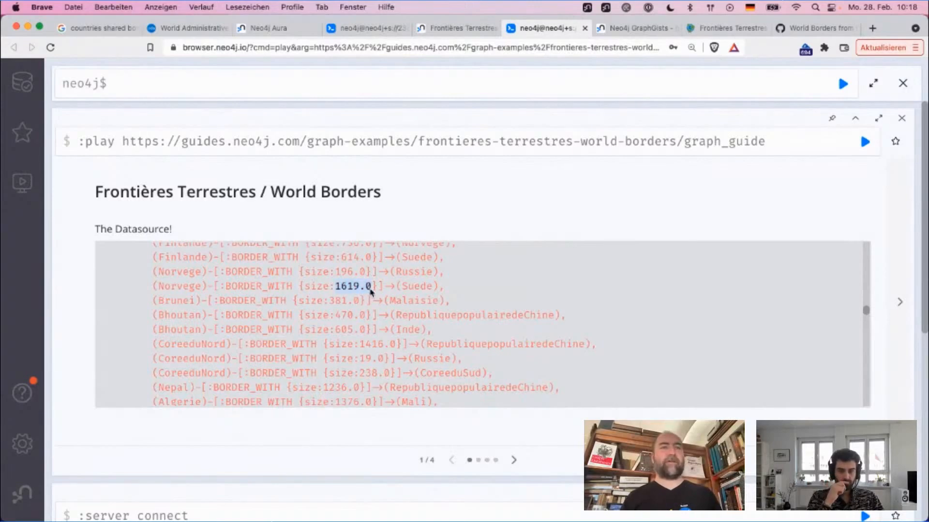
Step: Load the guide's CREATE statement into the query editor, review it and run it to import the countries and borders
click(371, 292)
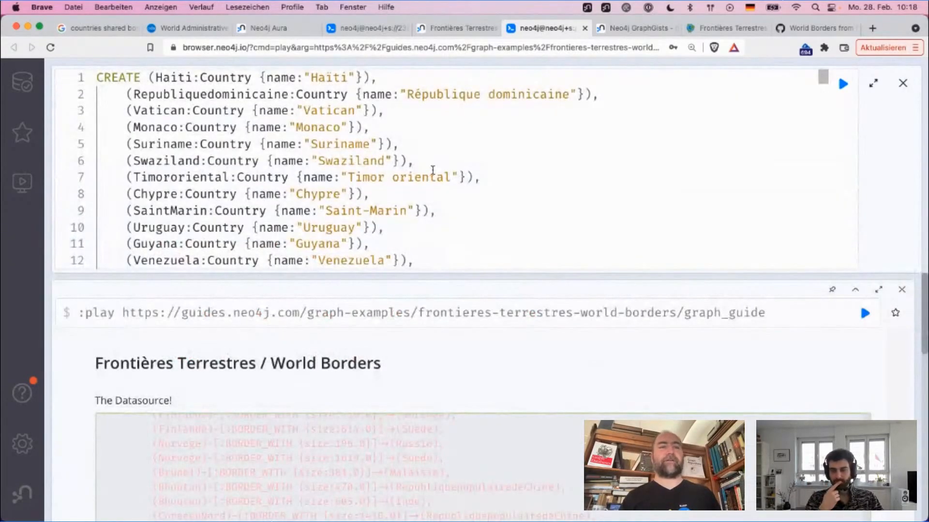
scroll(616, 149, down, 3)
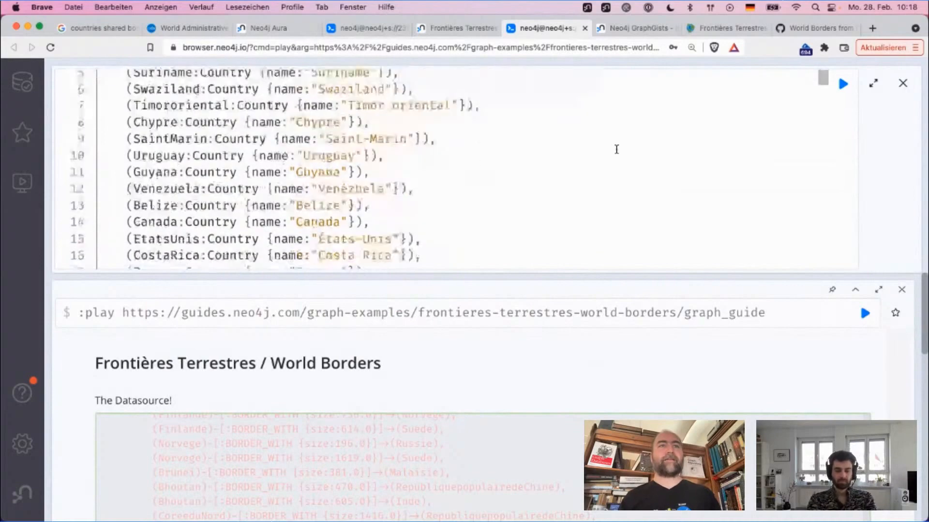
scroll(617, 149, down, 10)
scroll(641, 140, up, 12)
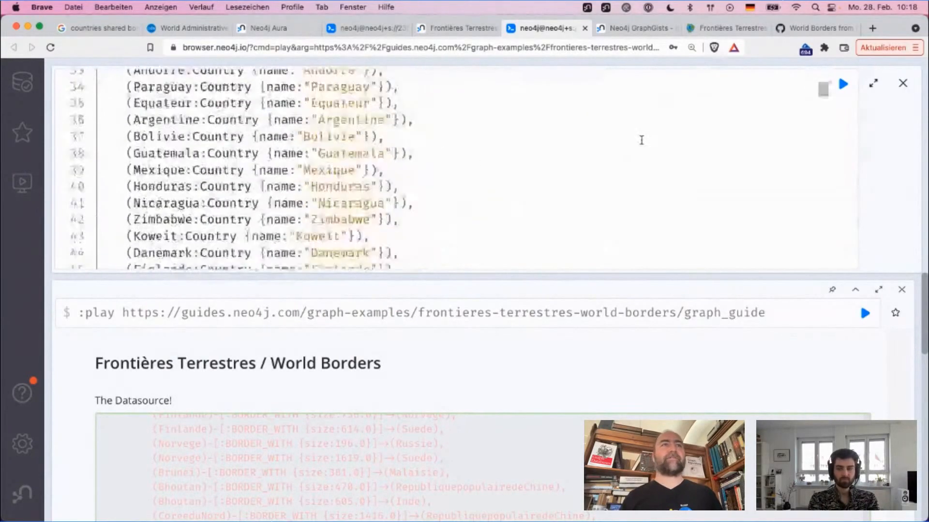
click(844, 85)
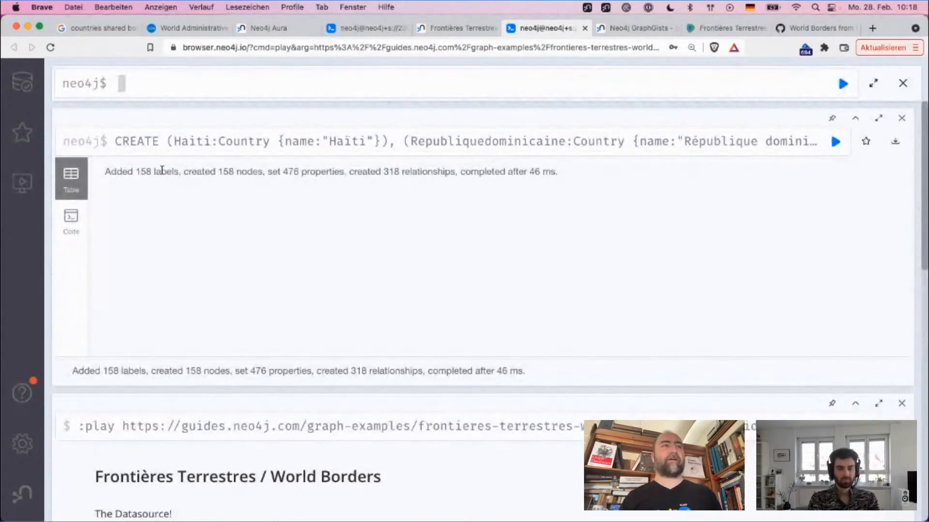
double_click(138, 175)
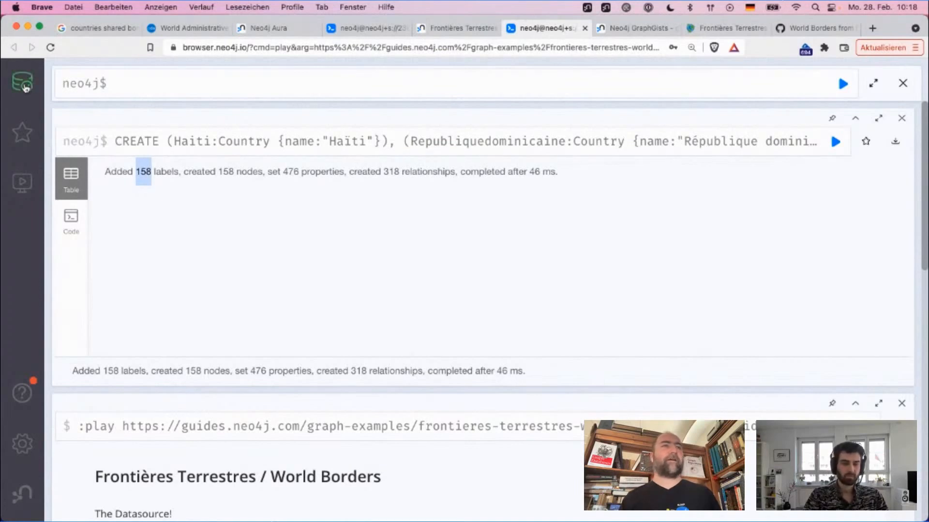
Step: Close the import result and show 25 Country nodes from the database information
click(902, 118)
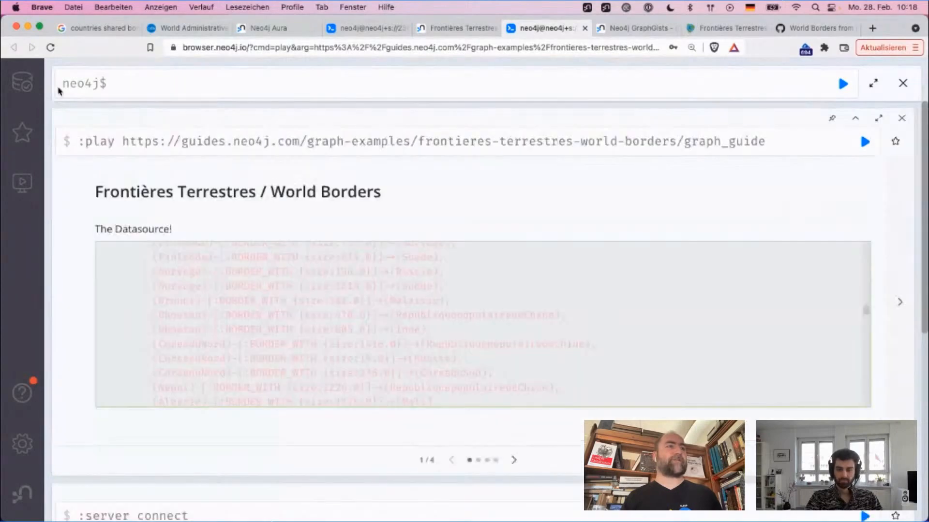
click(22, 83)
click(125, 218)
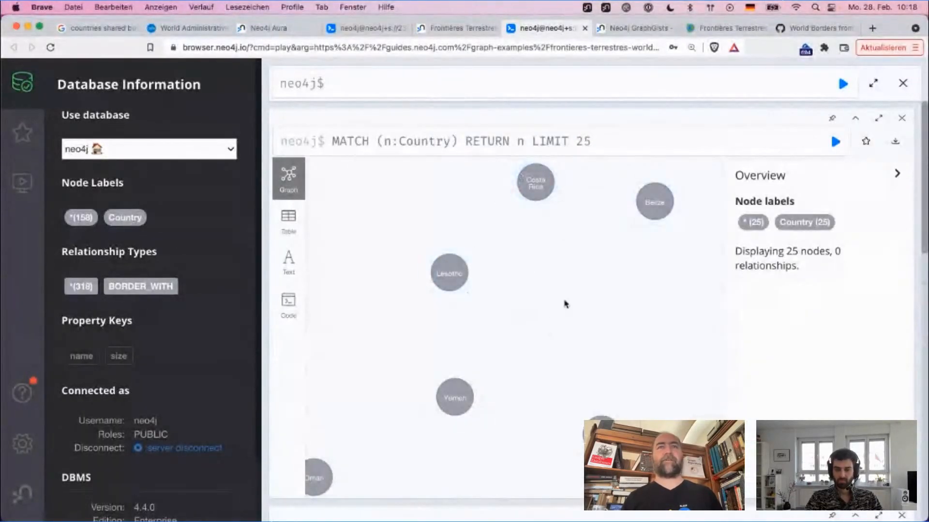
Step: Reset the graph styling with the command :style reset and close its output
click(534, 87)
text(:syte)
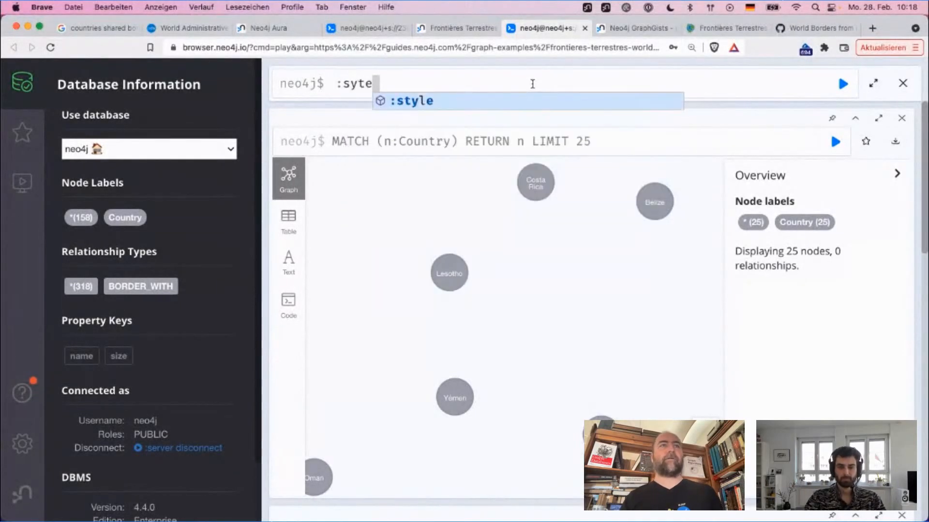
key(BackSpace)
key(BackSpace)
text(tyle reset)
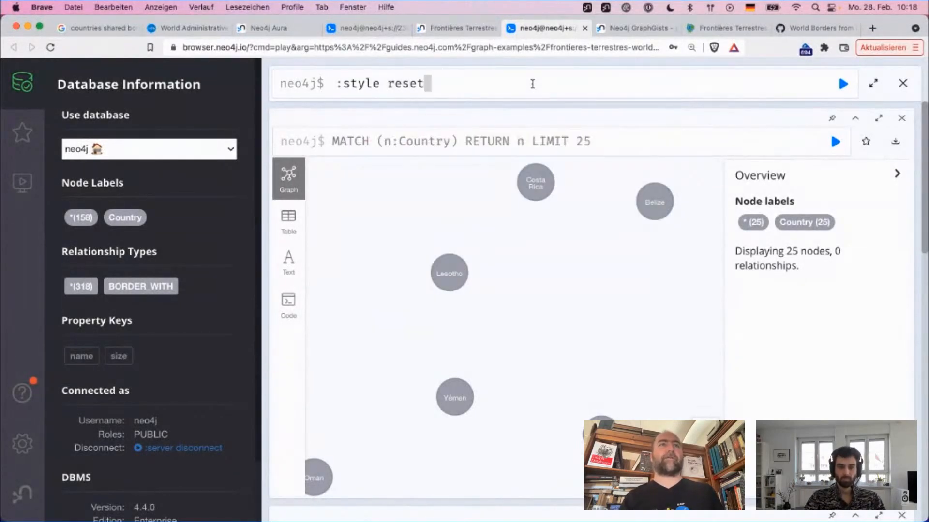
key(Return)
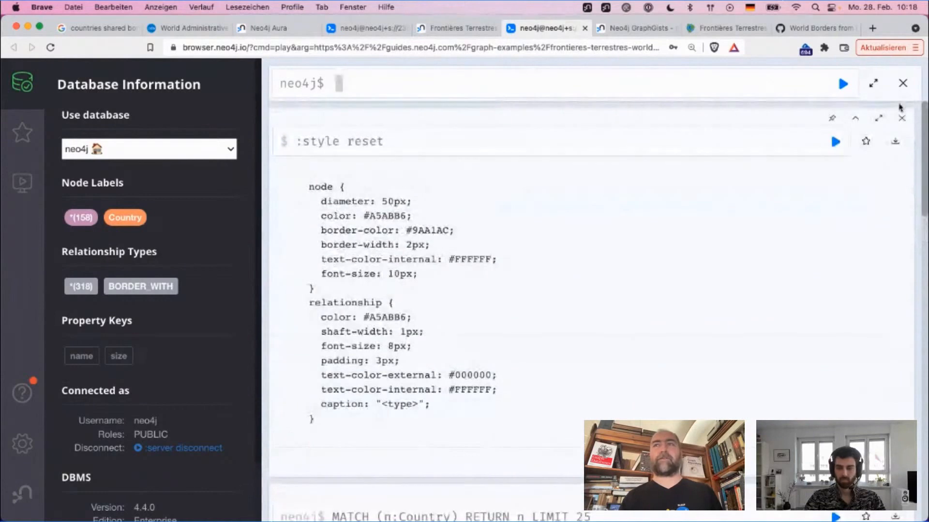
click(902, 118)
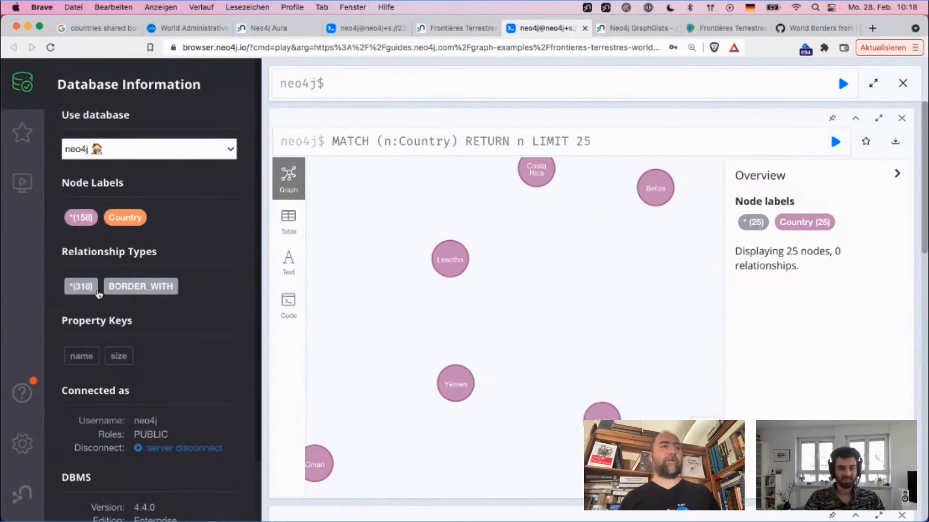
Step: Show 25 BORDER_WITH relationships and spread out the Libéria, Sierra Leone, Paraguay and Uruguay nodes in the graph
click(125, 289)
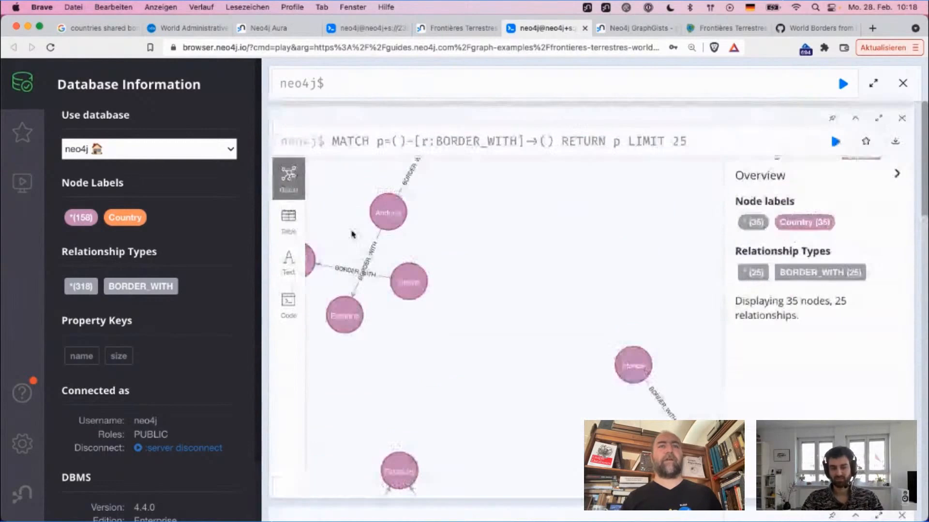
drag(623, 285, 702, 222)
drag(475, 218, 633, 226)
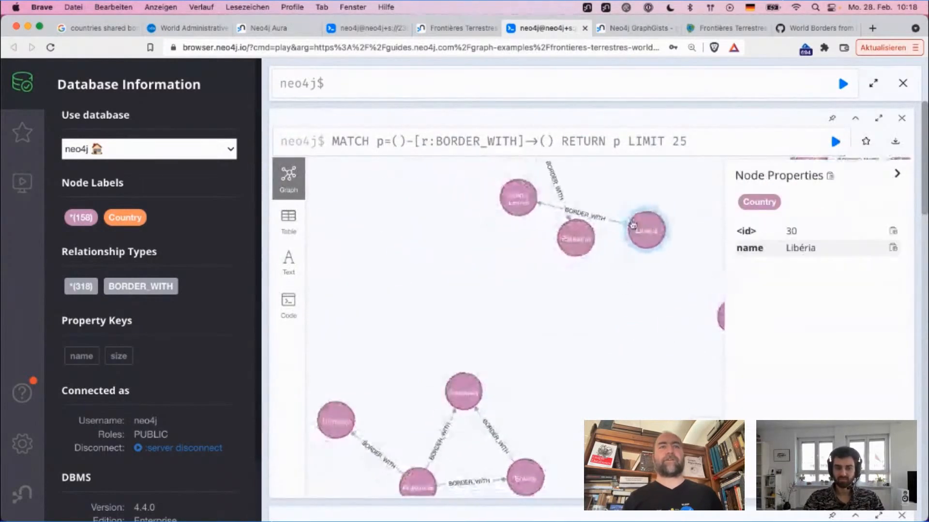
drag(521, 275, 403, 277)
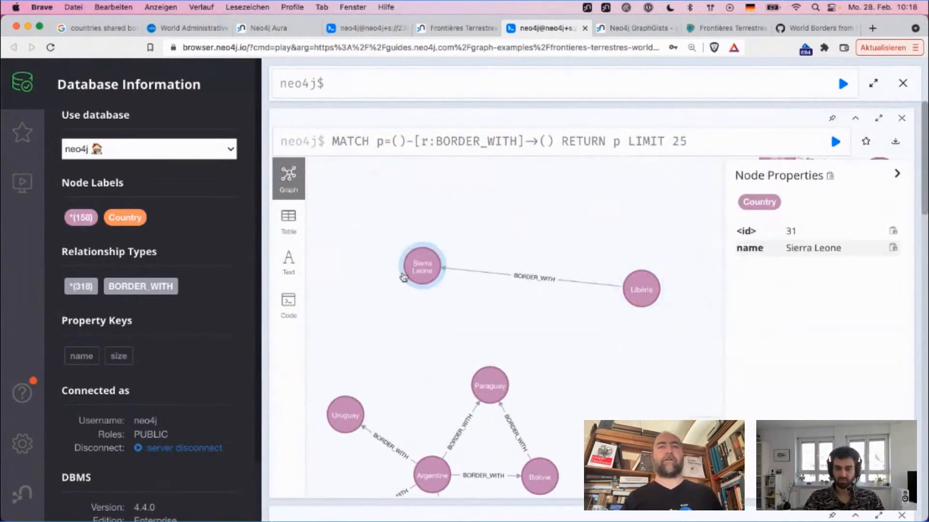
drag(494, 400, 537, 318)
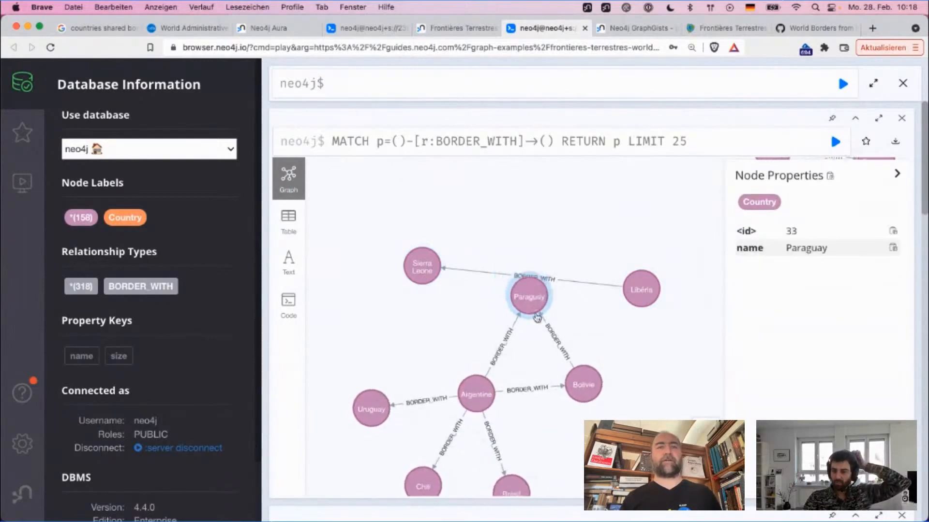
drag(388, 394, 400, 338)
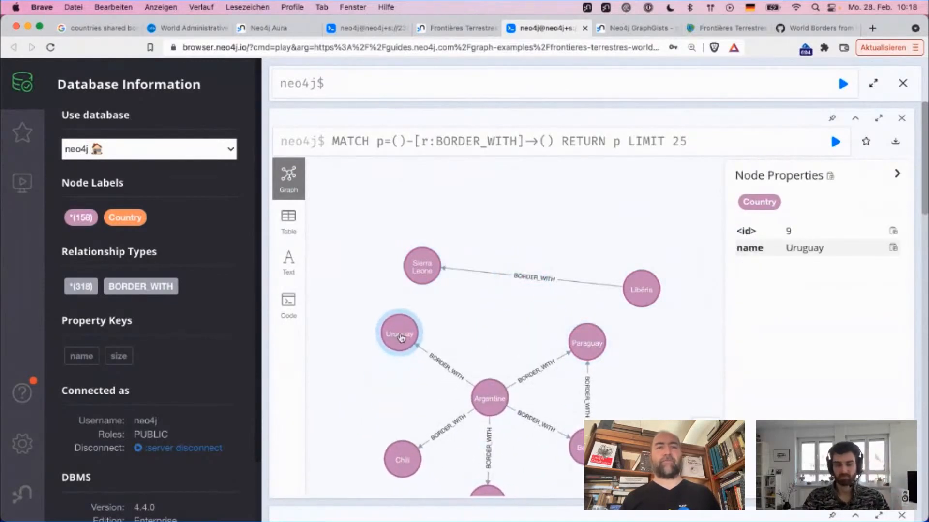
click(506, 302)
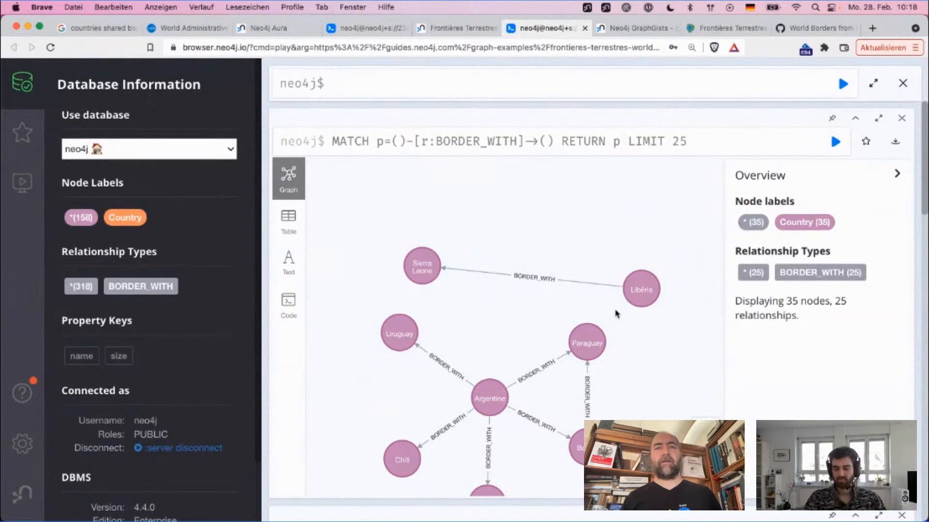
Step: Inspect the properties of the BORDER_WITH relationship between Libéria and Sierra Leone
click(558, 286)
click(684, 212)
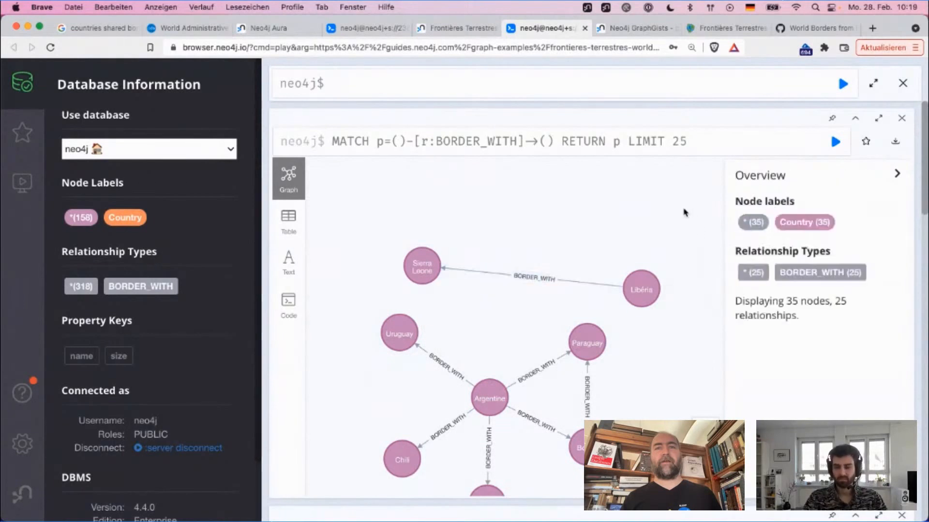
click(542, 280)
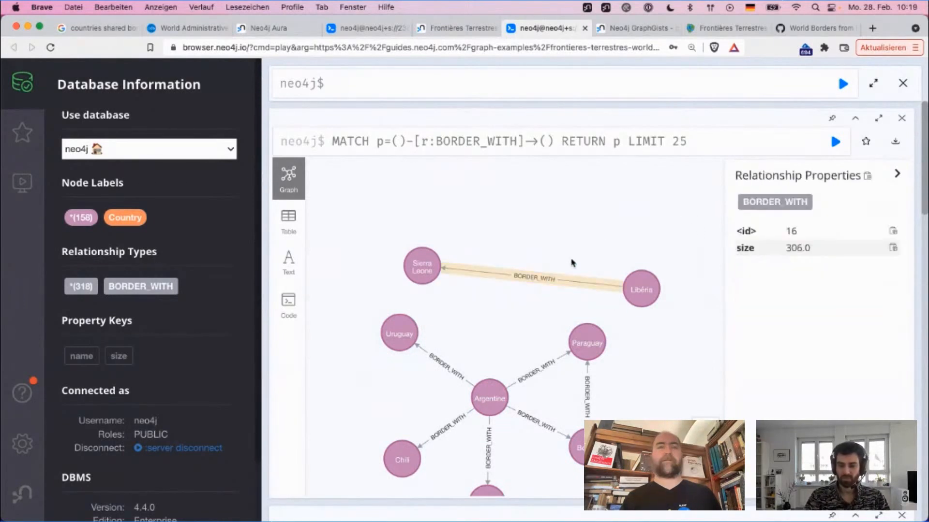
click(790, 209)
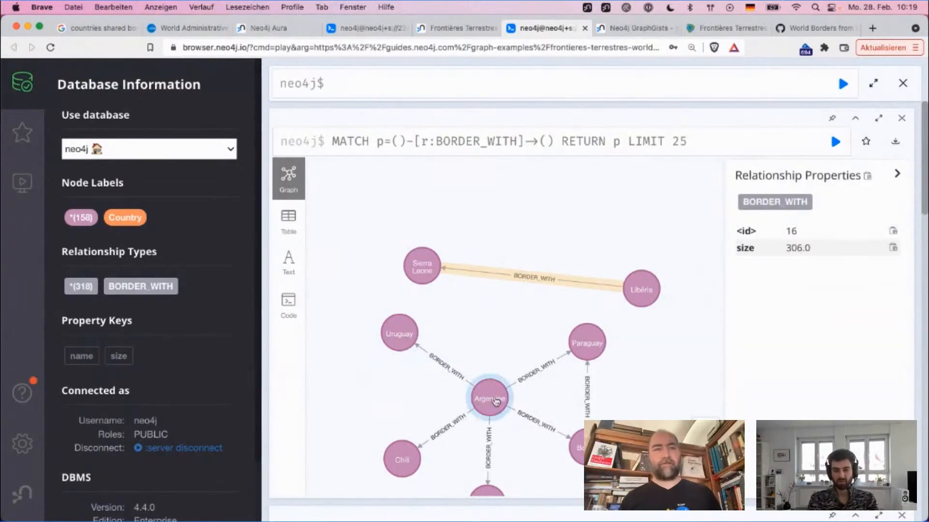
Step: Reposition the Argentine and Uruguay nodes, and caption the BORDER_WITH relationships with their size property
drag(493, 399, 505, 425)
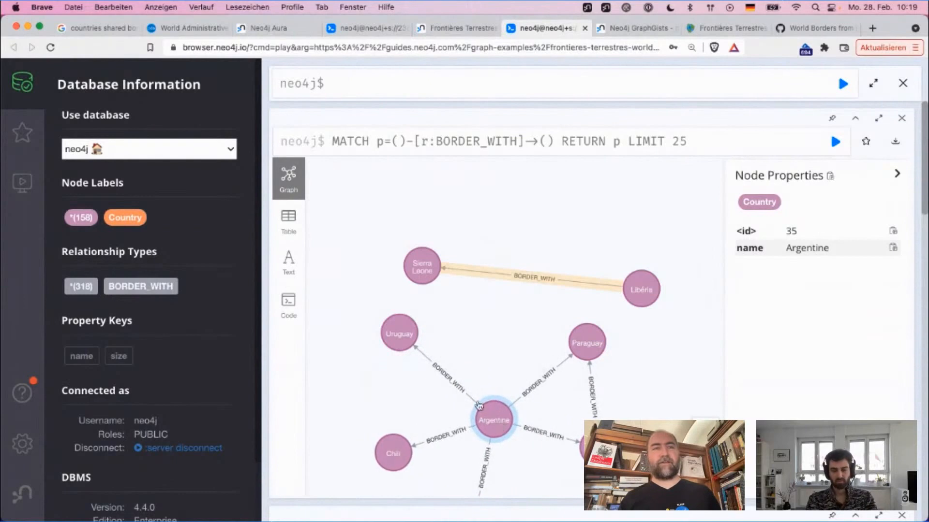
click(404, 331)
click(451, 380)
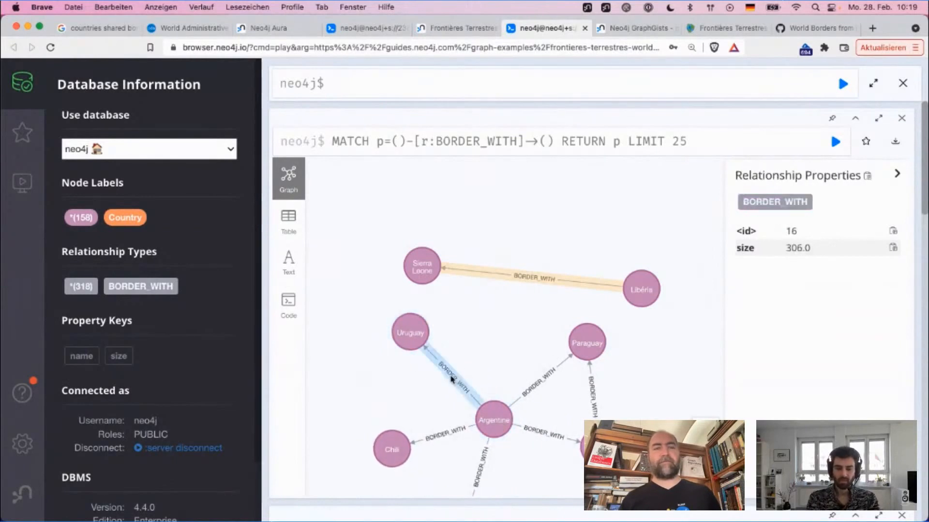
click(791, 209)
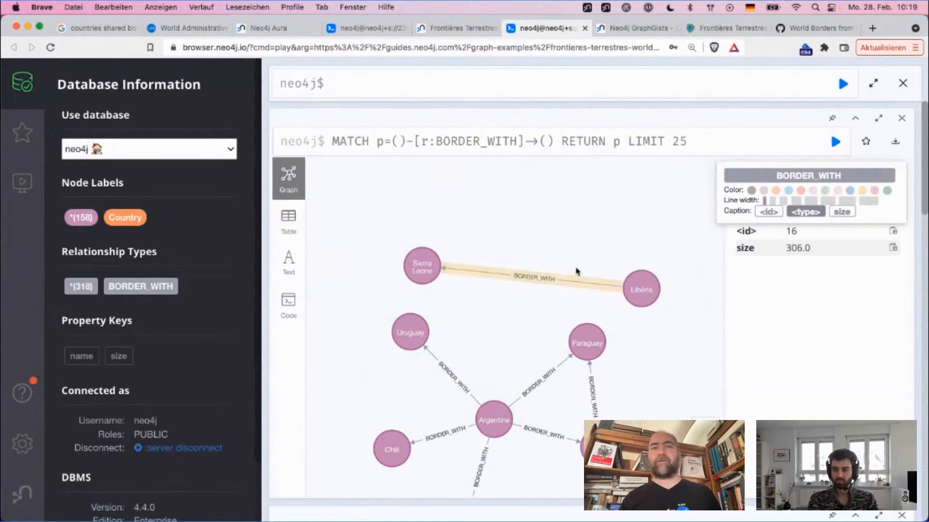
click(844, 213)
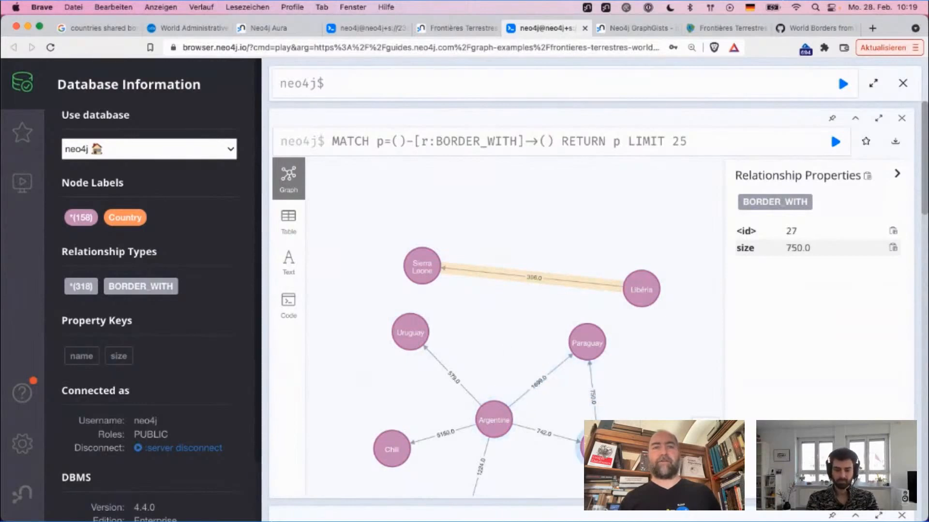
drag(467, 356, 434, 295)
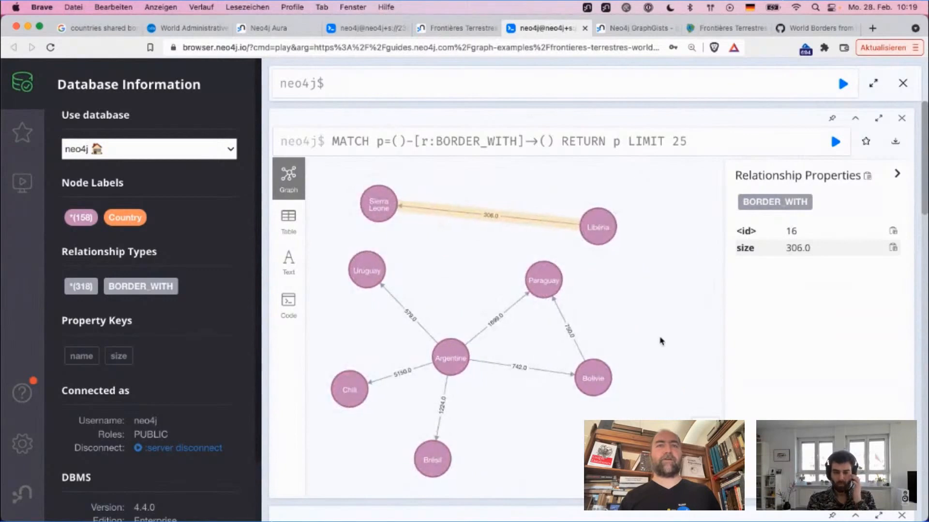
drag(659, 338, 639, 213)
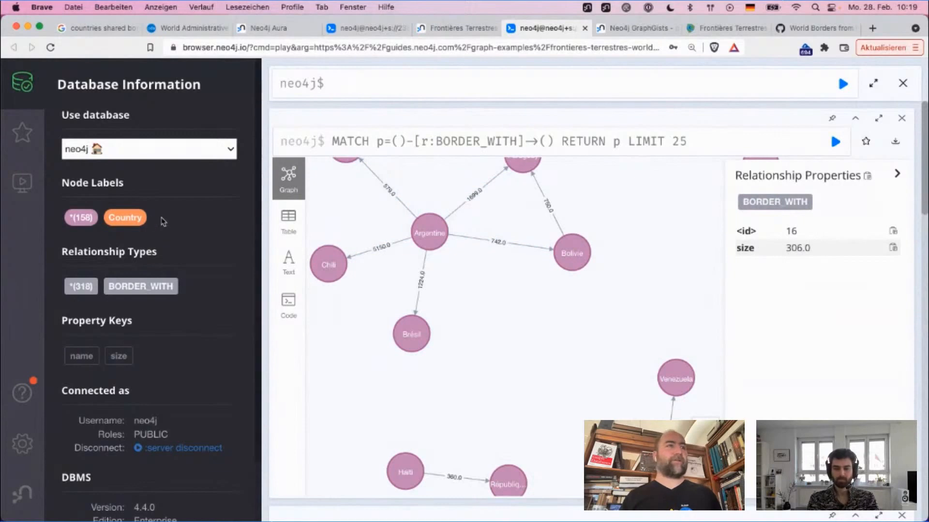
Step: Show 25 Country nodes again, inspect the Lesotho node's properties and close that result
click(144, 221)
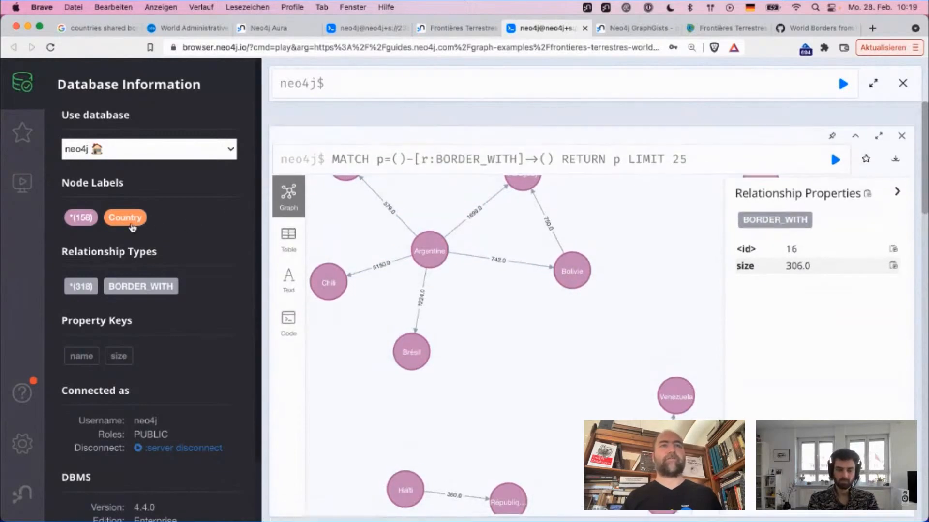
click(446, 267)
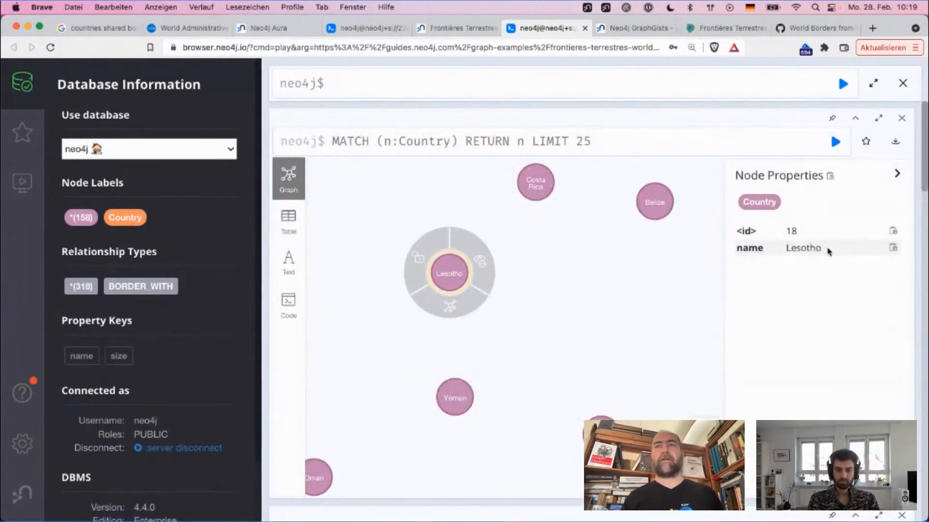
click(902, 120)
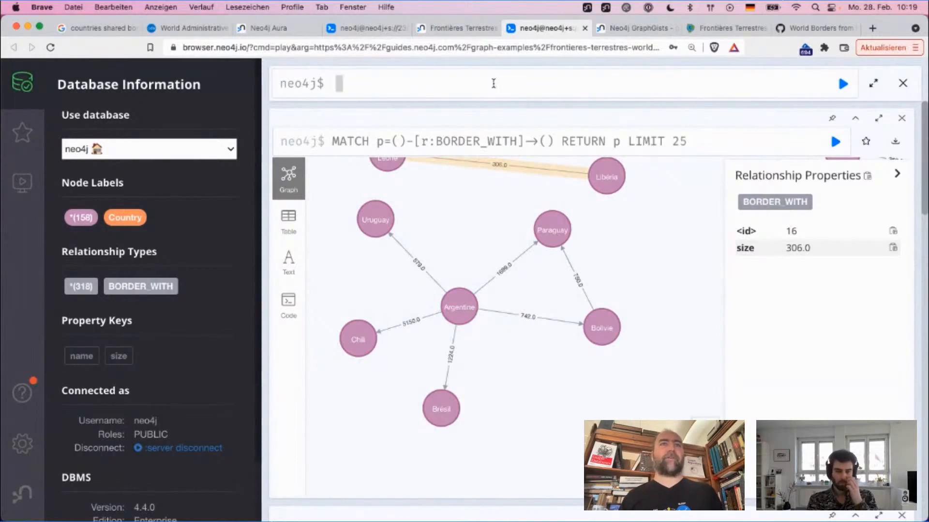
Step: Write a query matching nodes c with the Country label whose name contains 'Allem'
text(atch ()
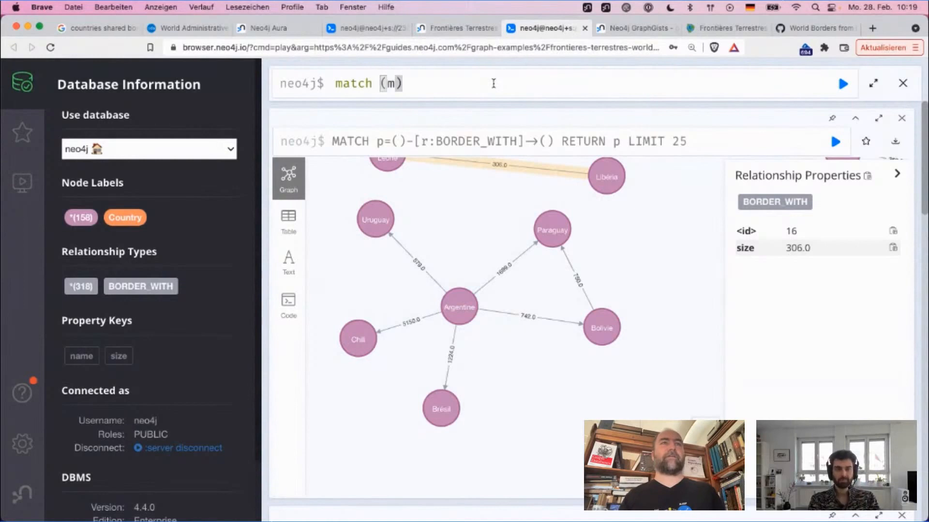
text(c:Co)
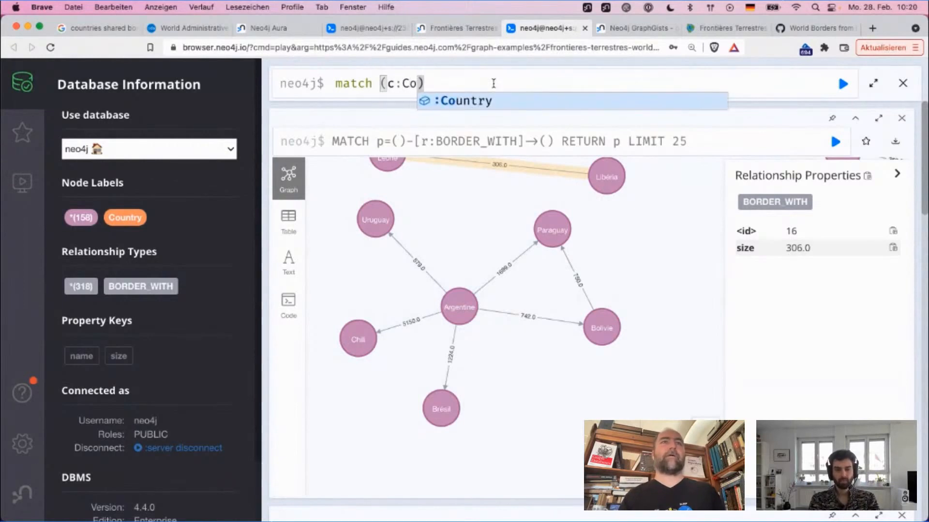
key(Return)
text() where )
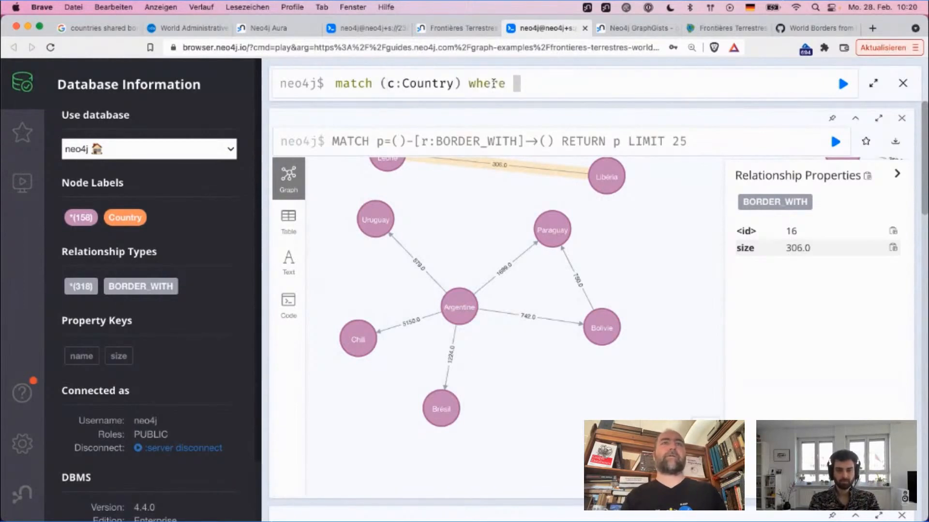
text(n.n)
key(BackSpace)
key(BackSpace)
key(BackSpace)
text(c.n)
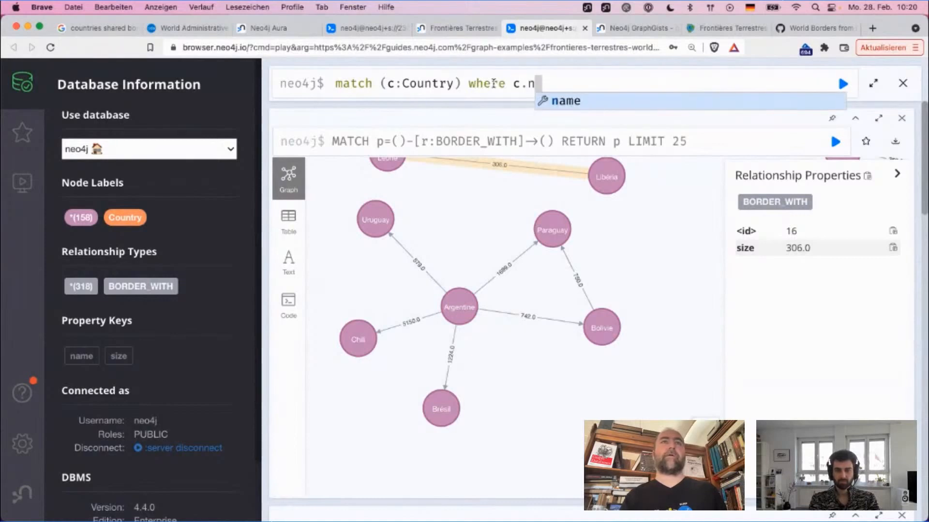
text(ame conta)
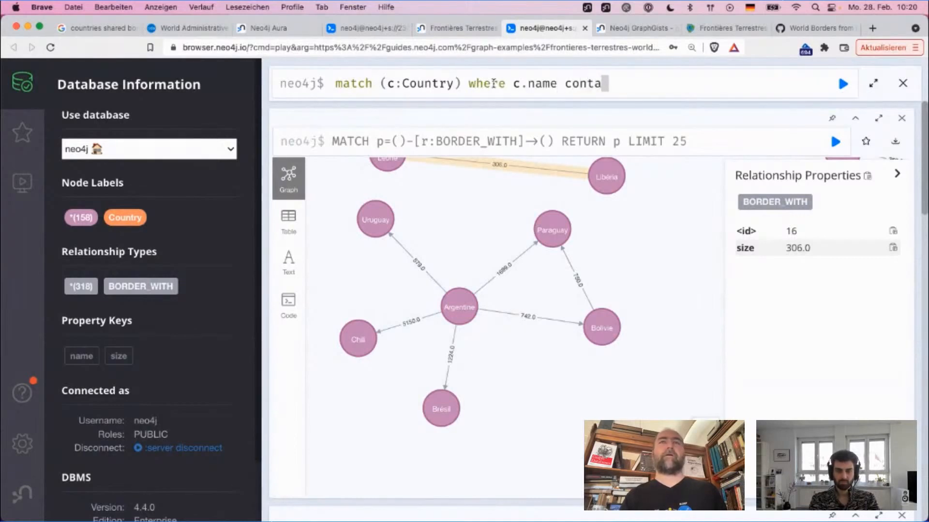
text(ins 'Alle)
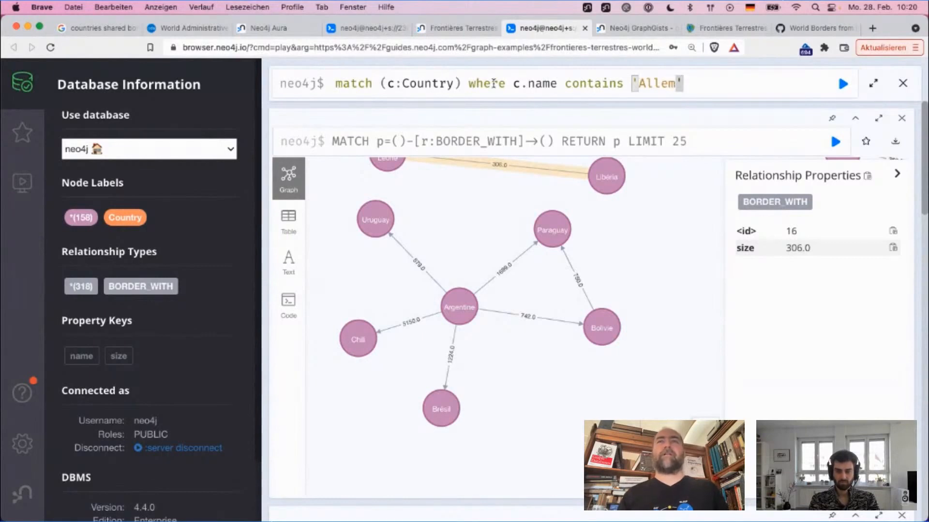
text(m)
Step: Add a second line returning c to the query and run it
key(shift+Return)
text(return)
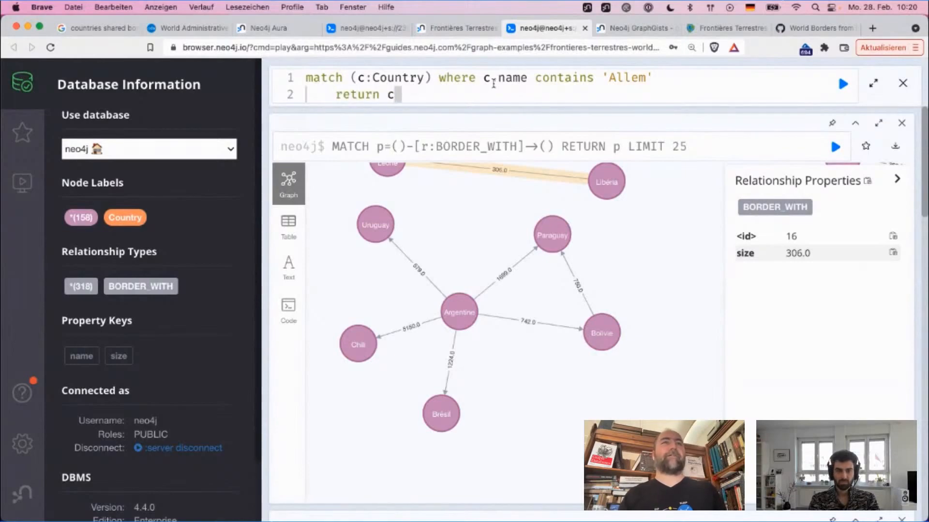
text( c)
key(super+Return)
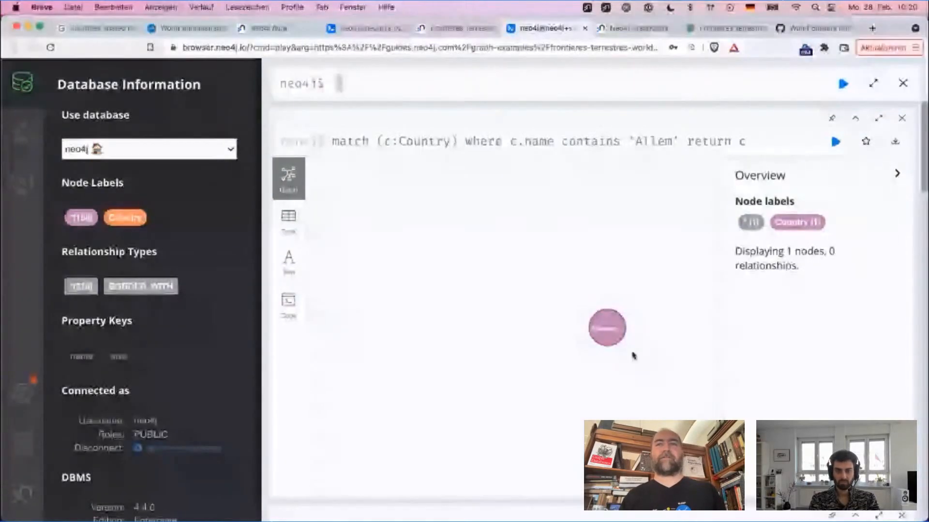
Step: Expand the Allemagne node to show its bordering countries and clear the selection
click(511, 309)
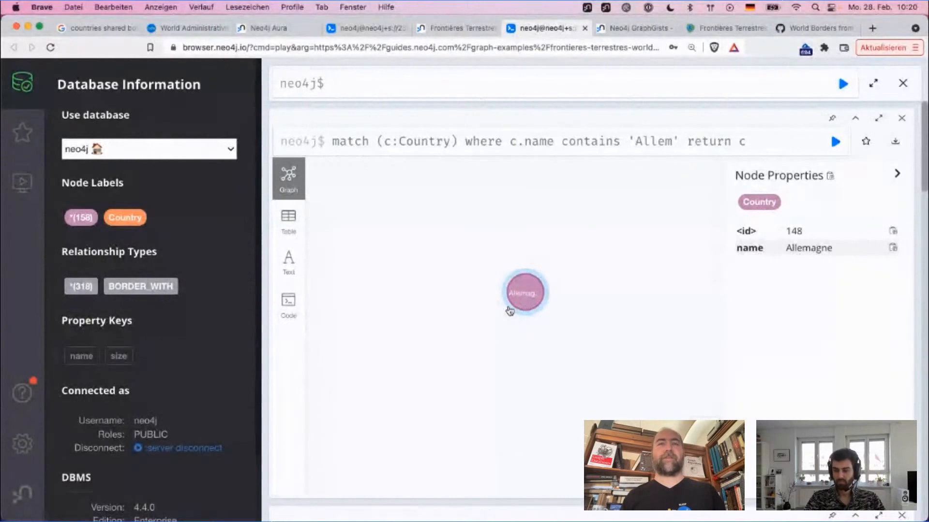
click(516, 344)
click(525, 309)
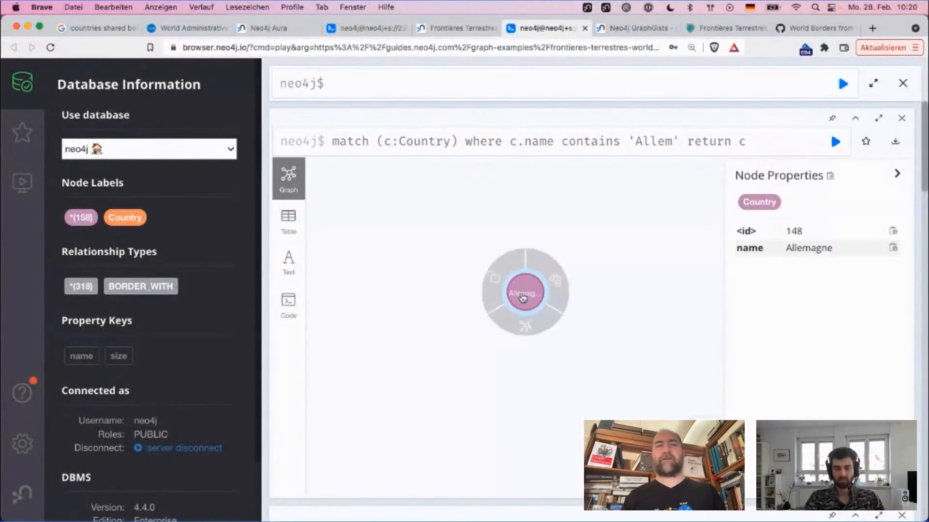
click(524, 323)
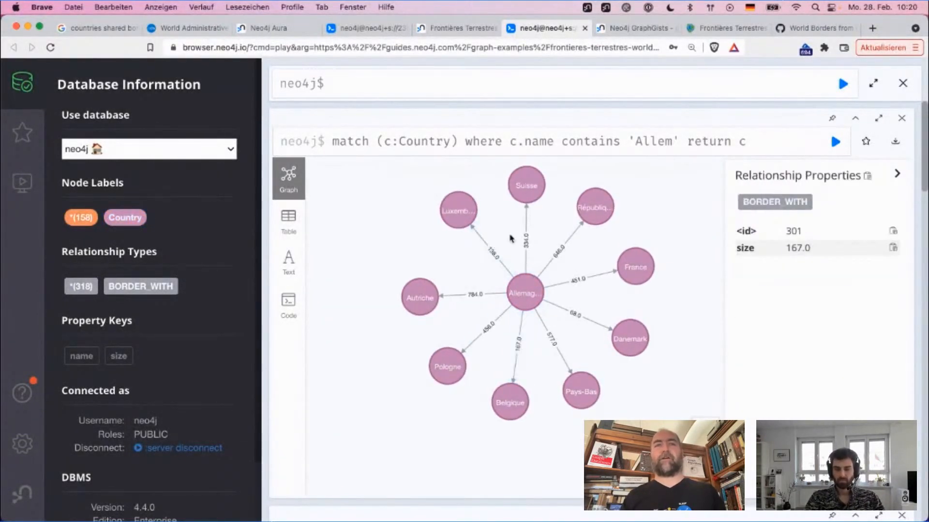
click(503, 327)
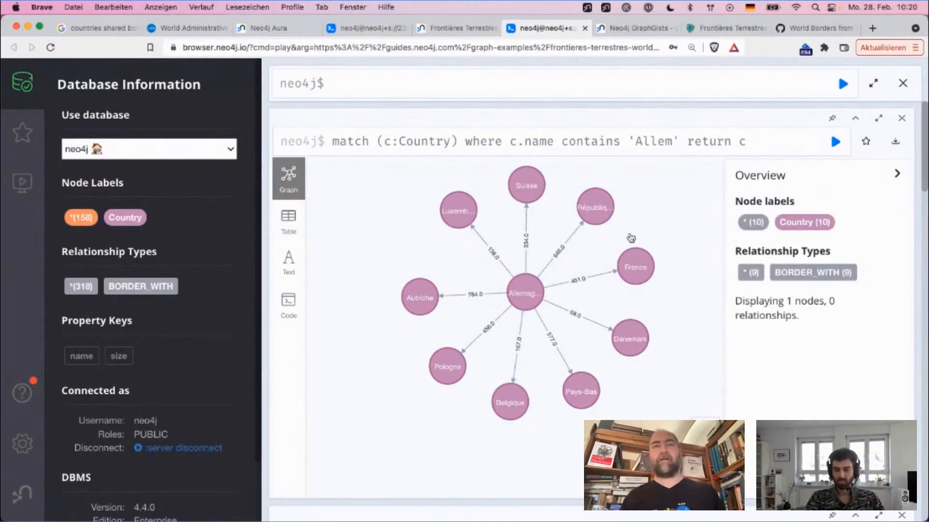
click(502, 274)
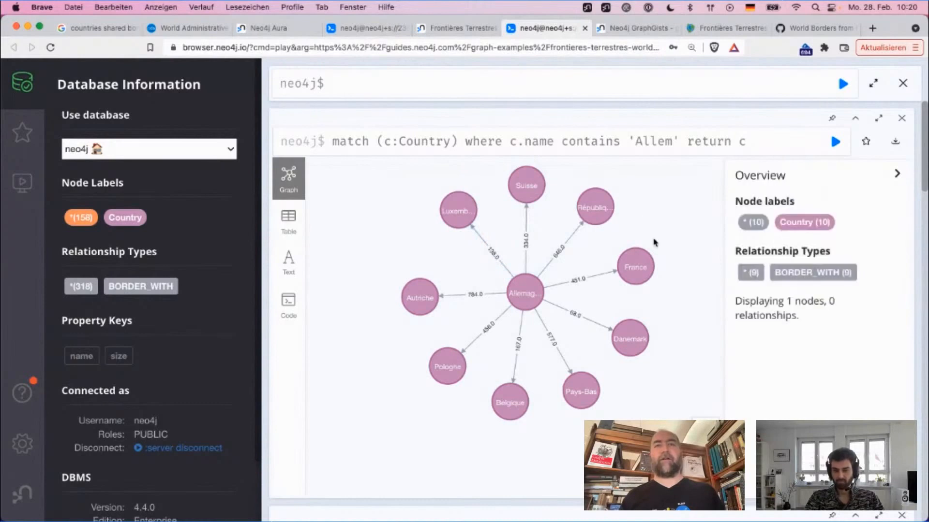
Step: Inspect the Pays-Bas node's properties among Allemagne's neighbours and clear the selection
click(595, 209)
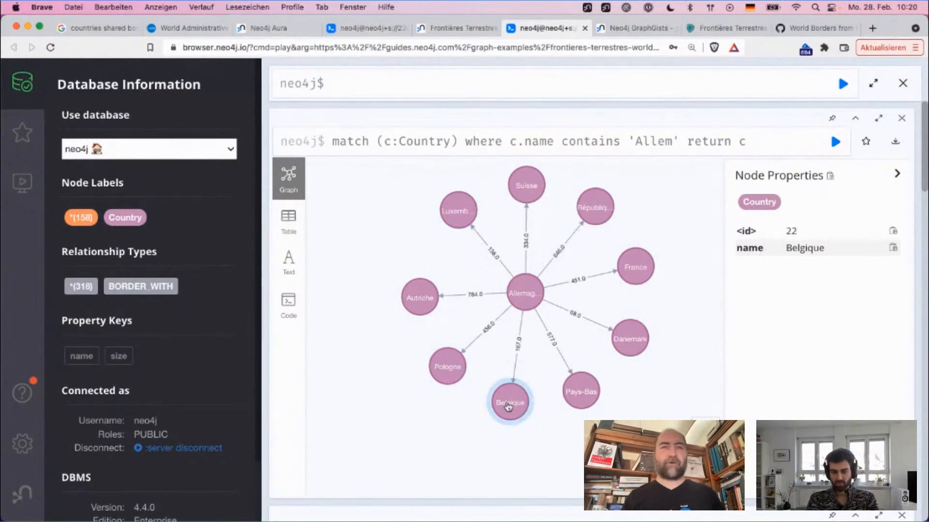
click(583, 400)
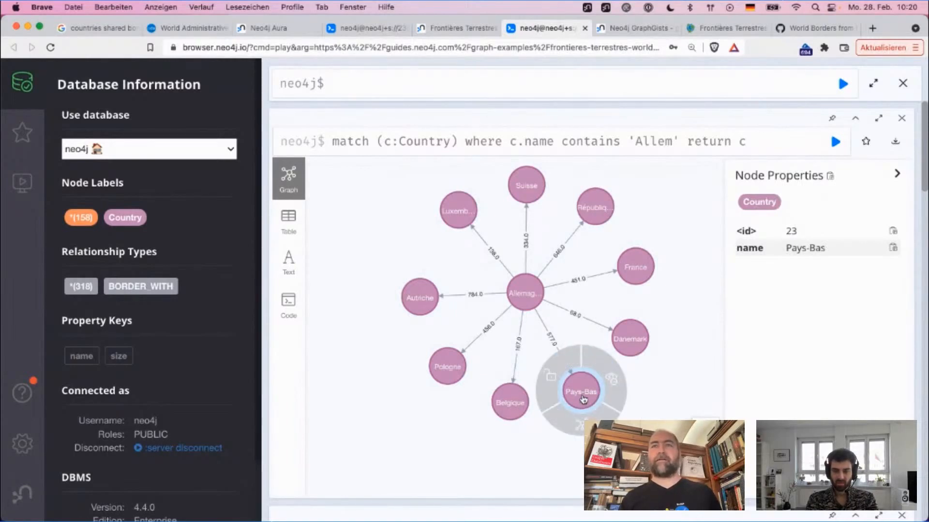
click(675, 327)
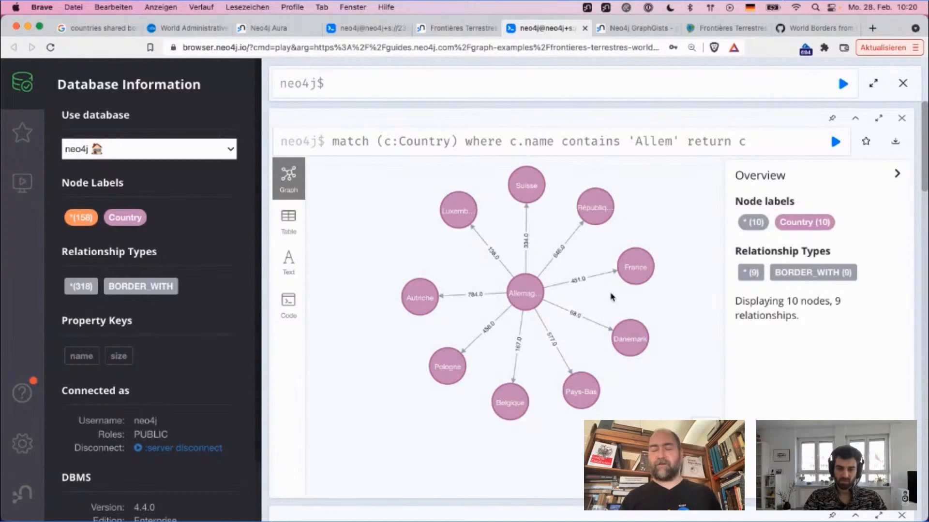
mouse_move(660, 304)
mouse_down()
mouse_move(601, 338)
mouse_move(649, 316)
mouse_up()
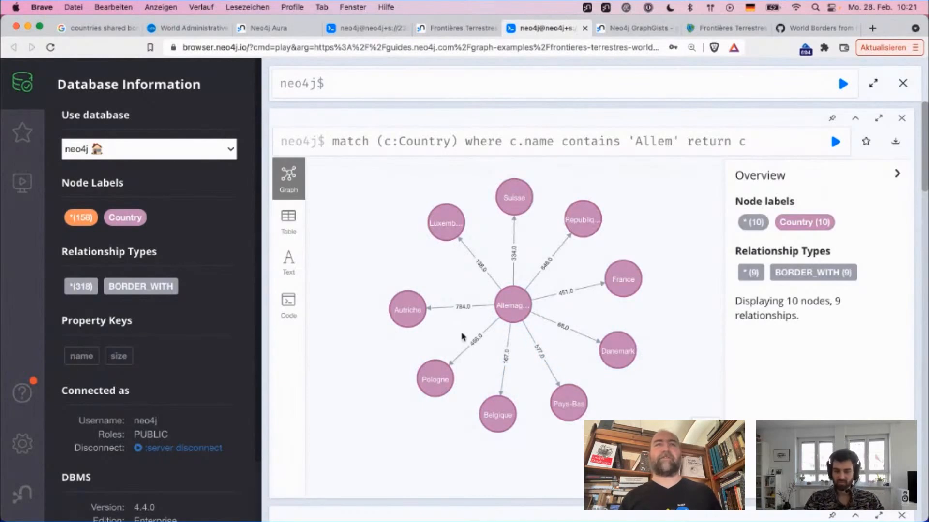
Step: Move the Allemagne node away from its neighbours and expand the France node's bordering countries
drag(522, 309, 426, 305)
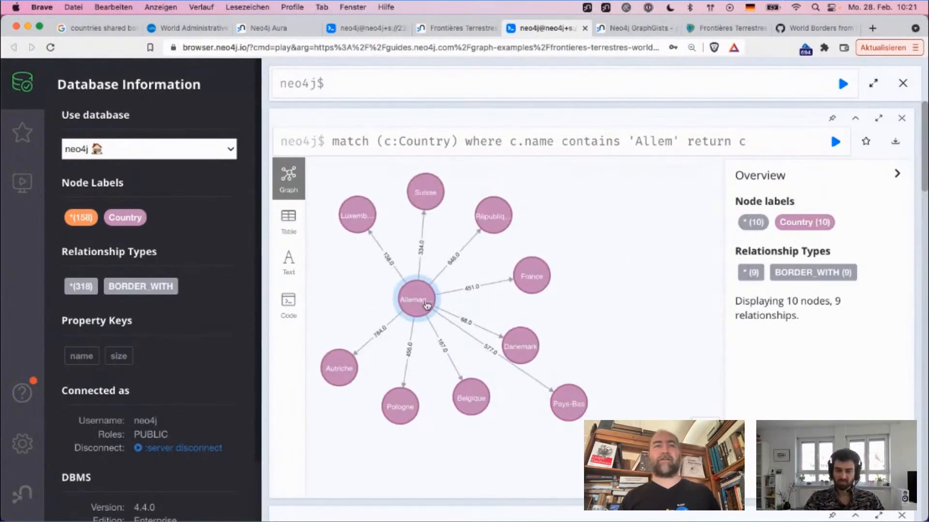
click(549, 267)
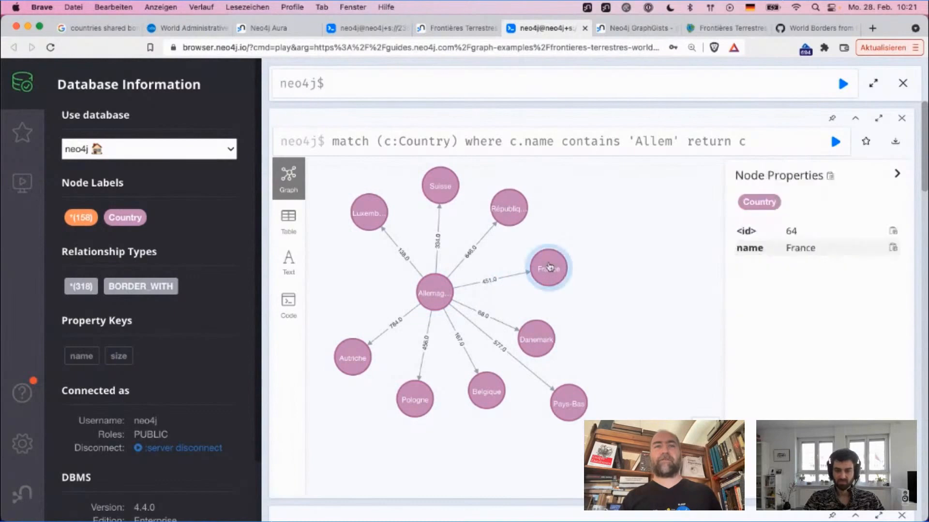
double_click(549, 267)
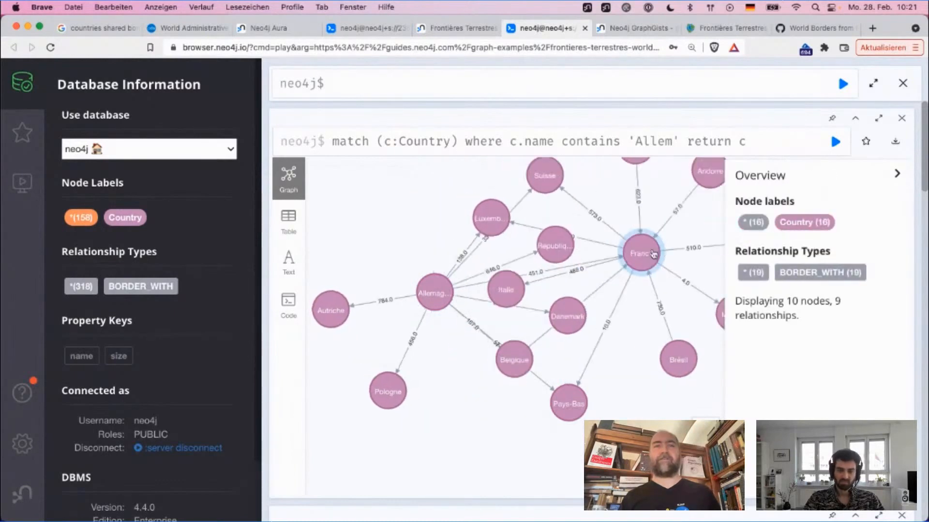
Step: Spread out the Belgique and Suisse nodes between Allemagne and France, and move the Brésil node away from Italie
drag(515, 362, 557, 276)
drag(577, 206, 569, 327)
click(553, 270)
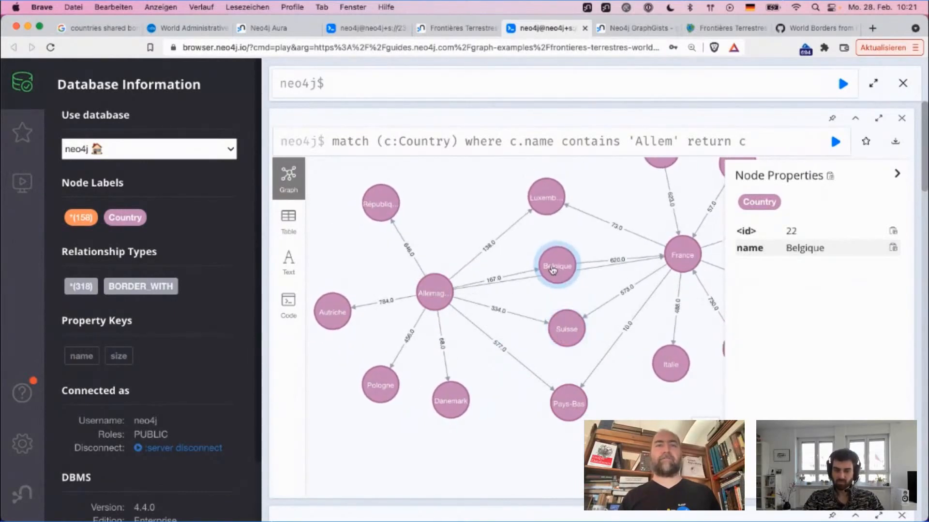
drag(553, 270, 548, 245)
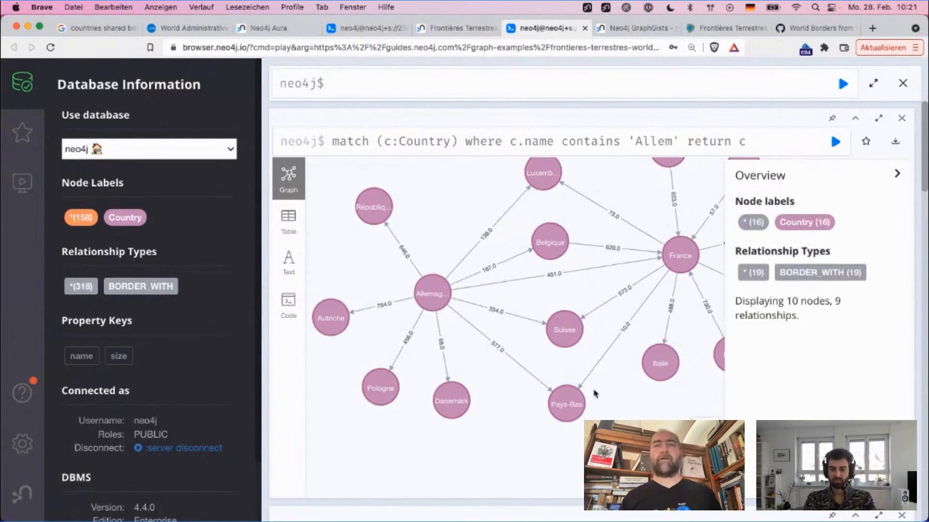
drag(594, 393, 414, 425)
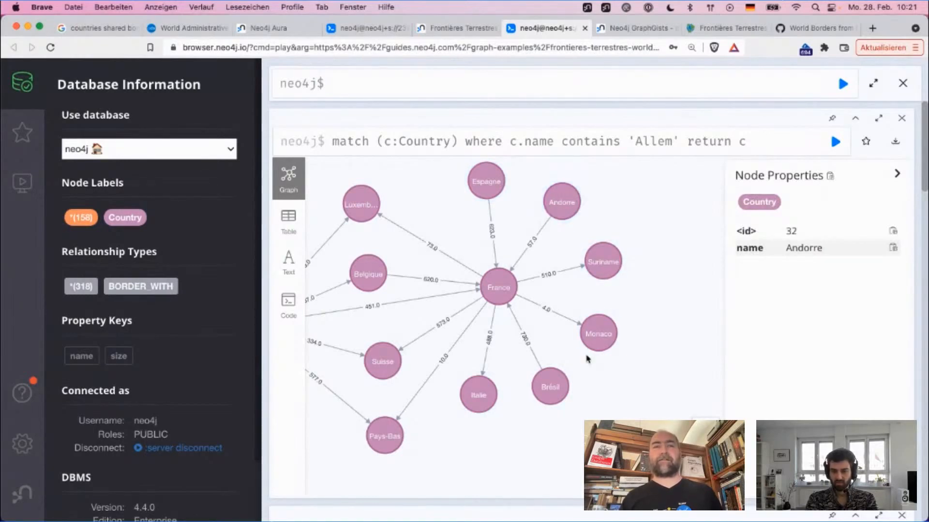
drag(549, 387, 587, 381)
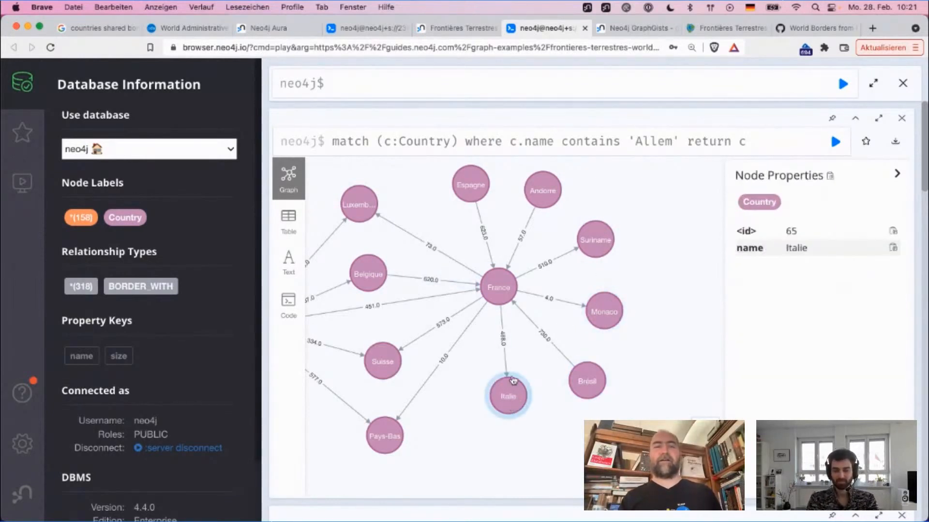
Step: Expand the Italie node to add its bordering countries to the graph
drag(477, 379, 574, 324)
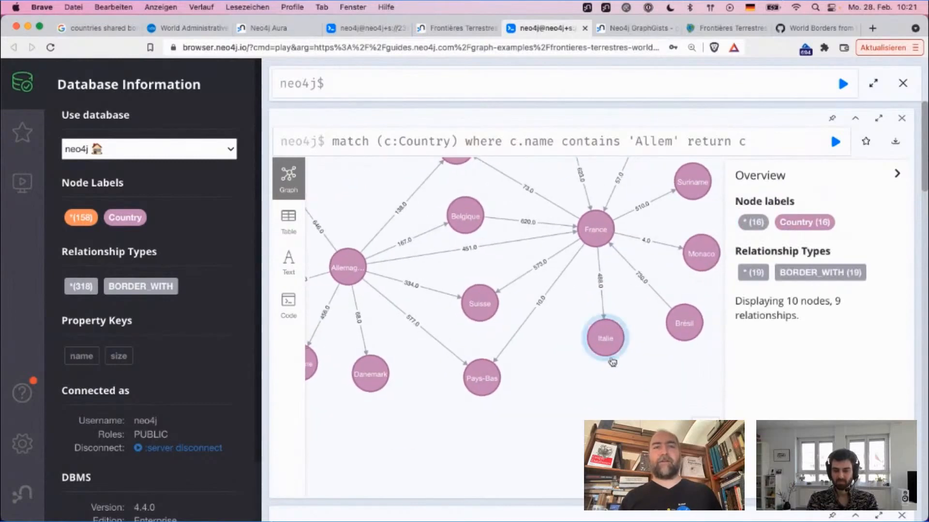
click(603, 336)
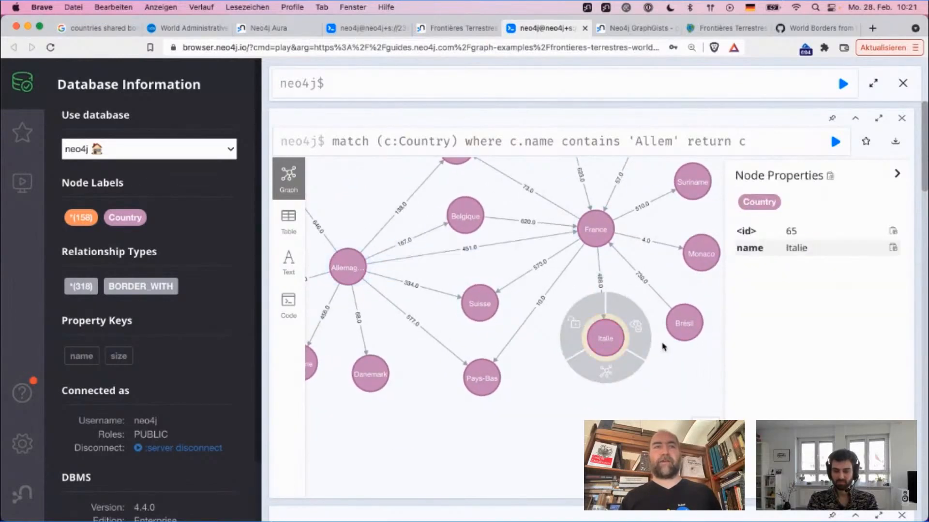
click(606, 372)
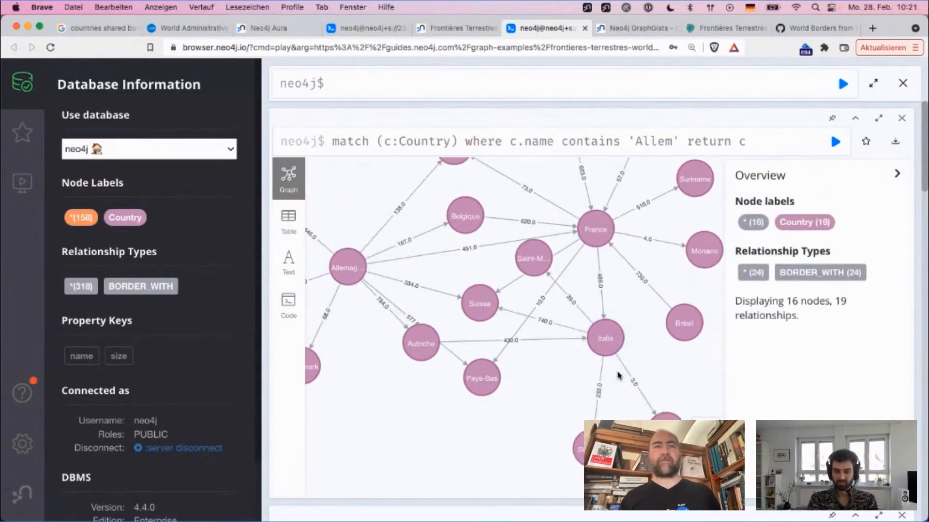
Step: Reposition the Suisse, Saint-Marin and Vatican nodes so that the borders around Italie are spread out
click(467, 297)
click(534, 289)
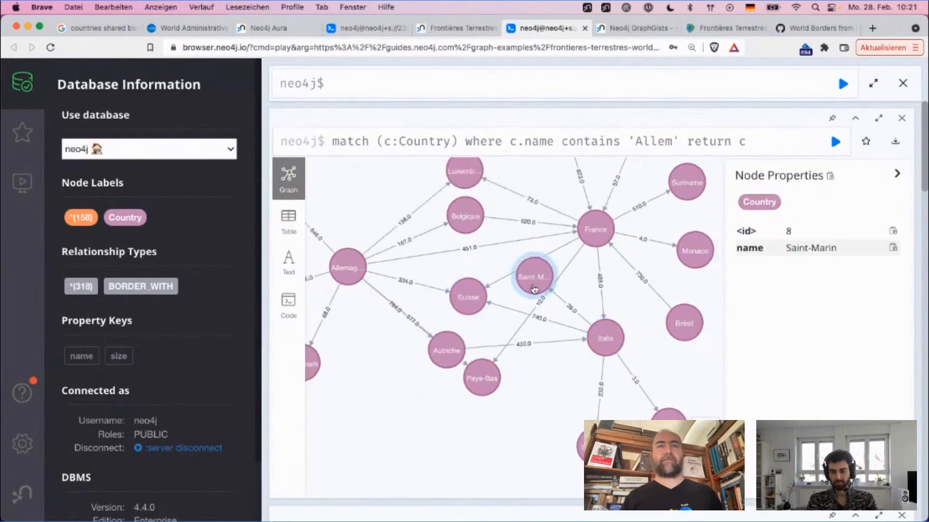
drag(534, 289, 535, 443)
click(590, 410)
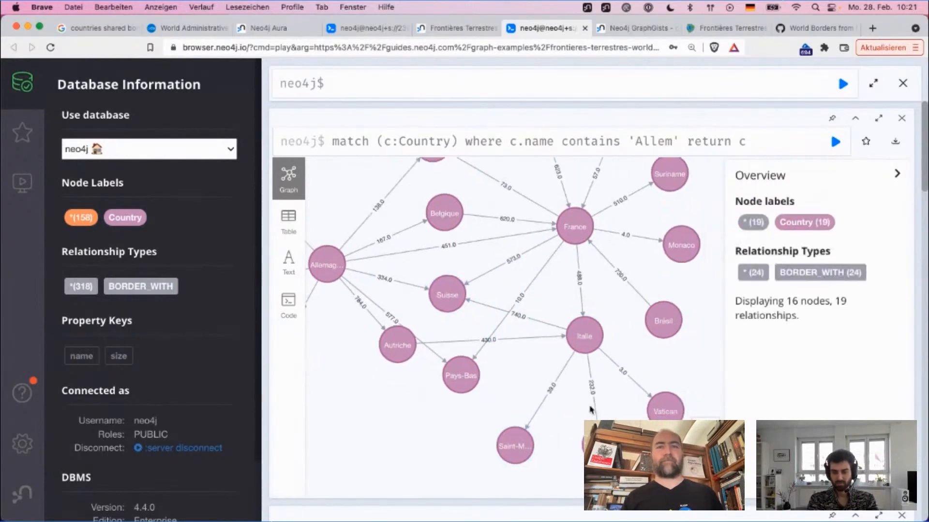
click(590, 396)
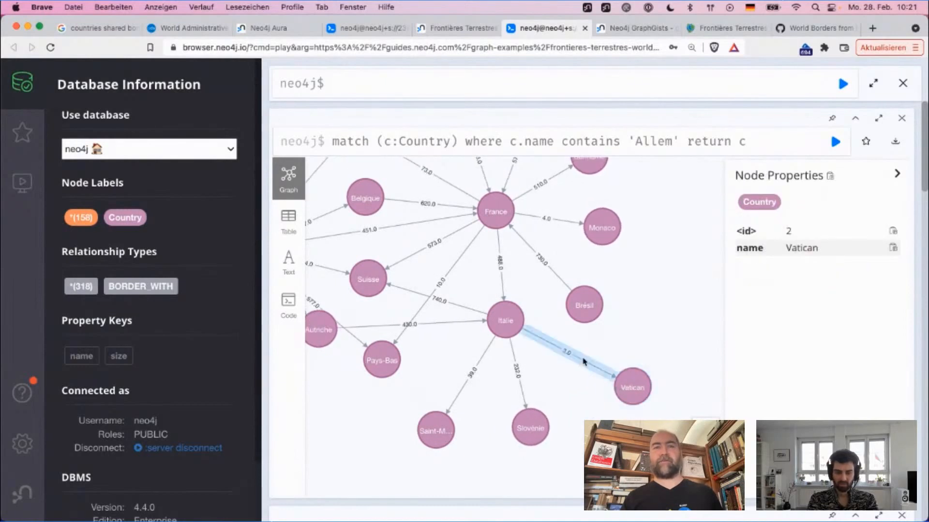
drag(562, 458, 528, 397)
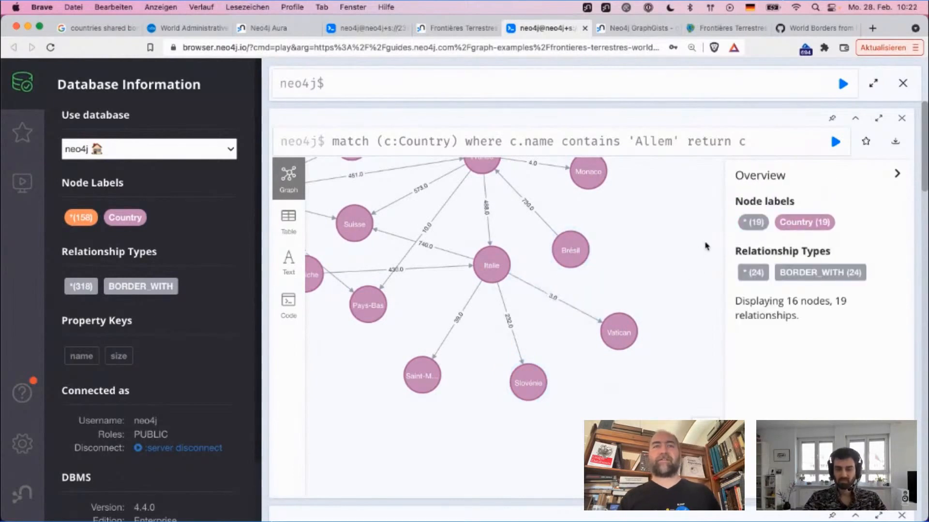
drag(684, 282, 689, 379)
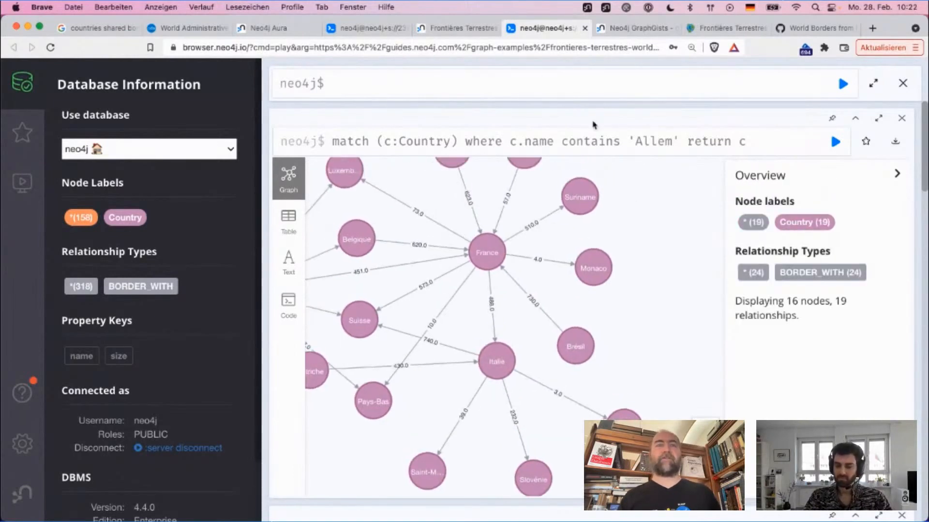
Step: Remove the return clause from the 'Allem' country query and put its where clause on a separate line
click(483, 137)
key(shift+Home)
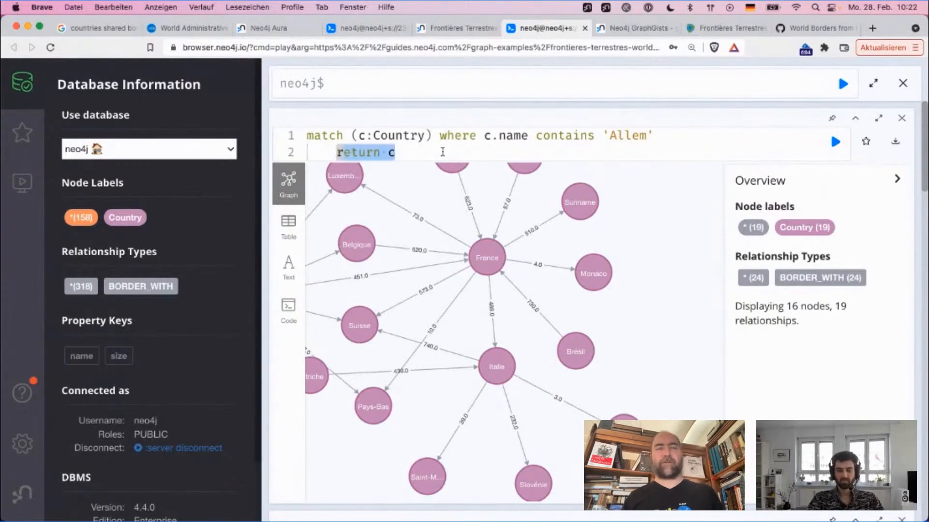
key(shift+Home)
key(BackSpace)
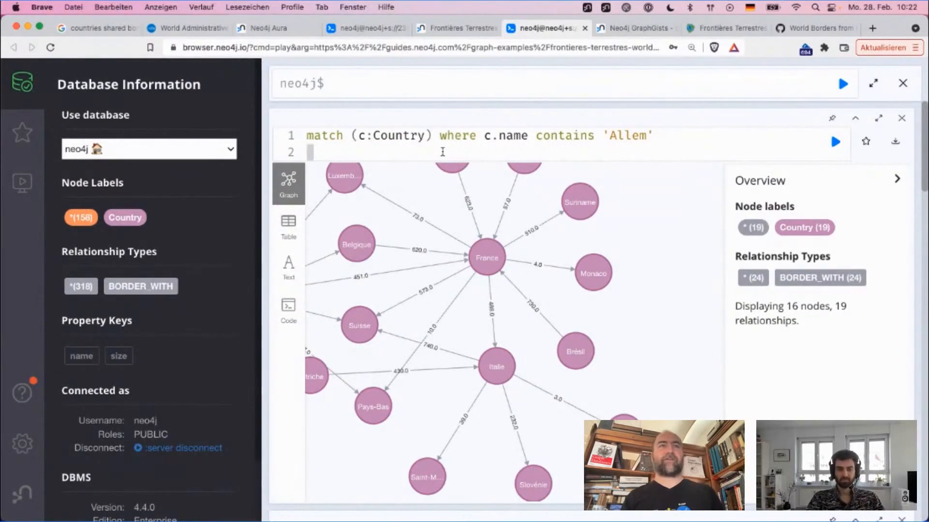
key(shift+Left)
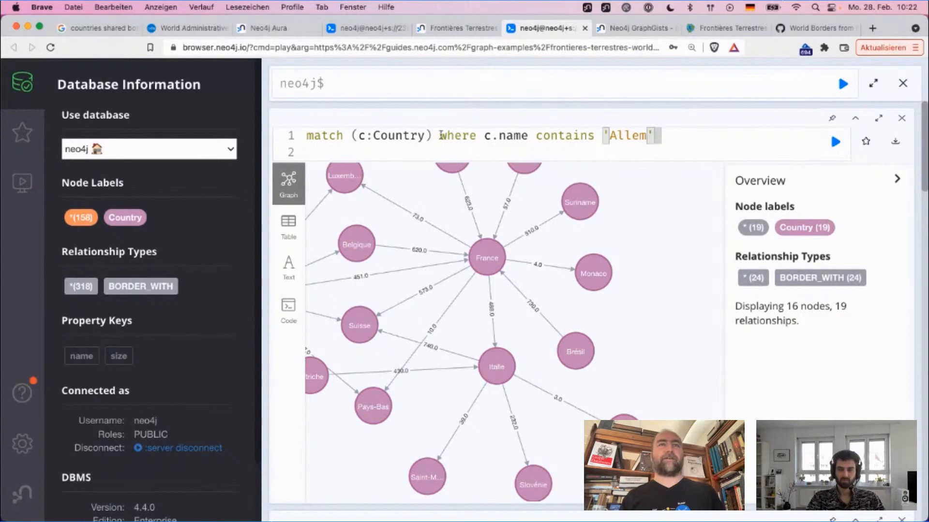
click(441, 135)
key(Return)
click(441, 136)
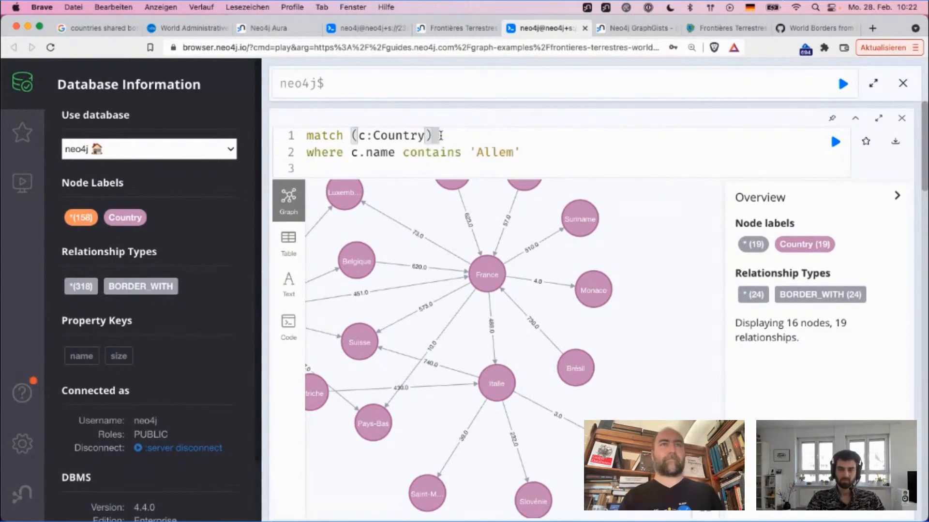
Step: Extend the match pattern with an undirected BORDER_WITH relationship to a node n
text(-[:BO)
key(Return)
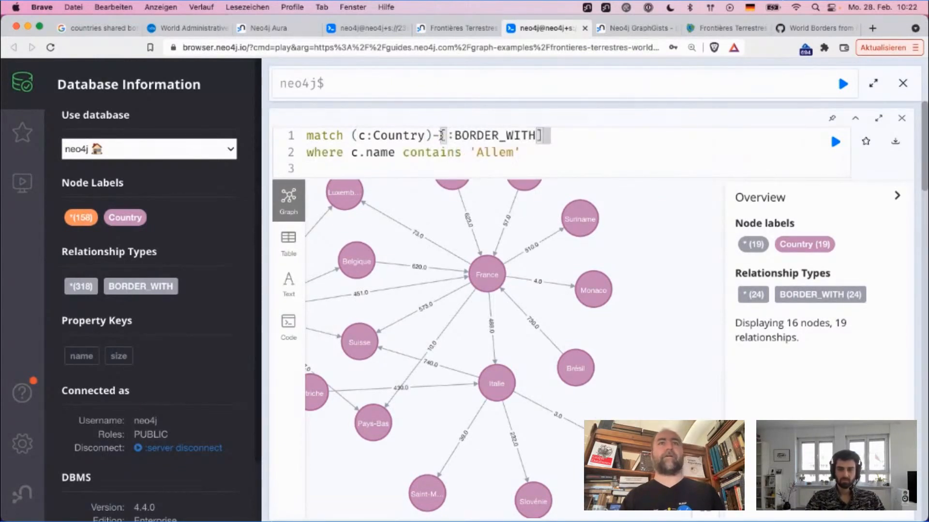
text(]->)
text(>()
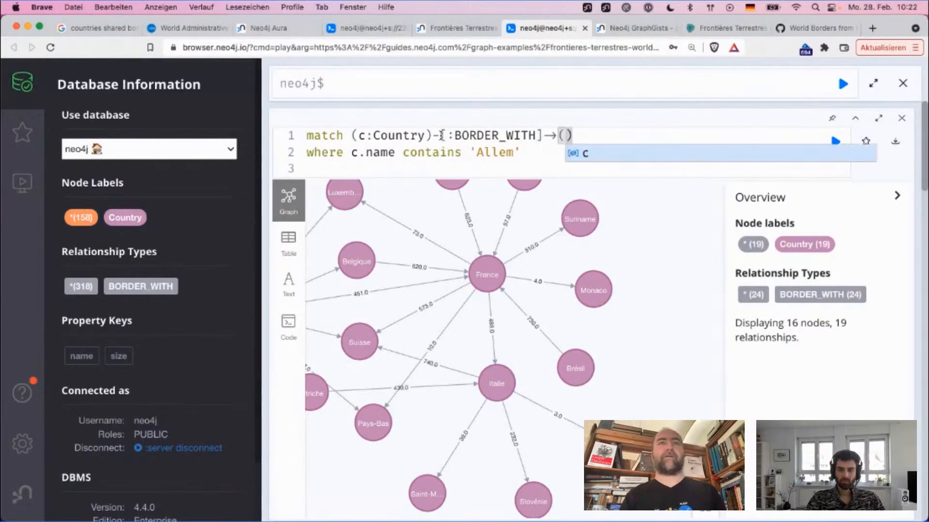
key(Left)
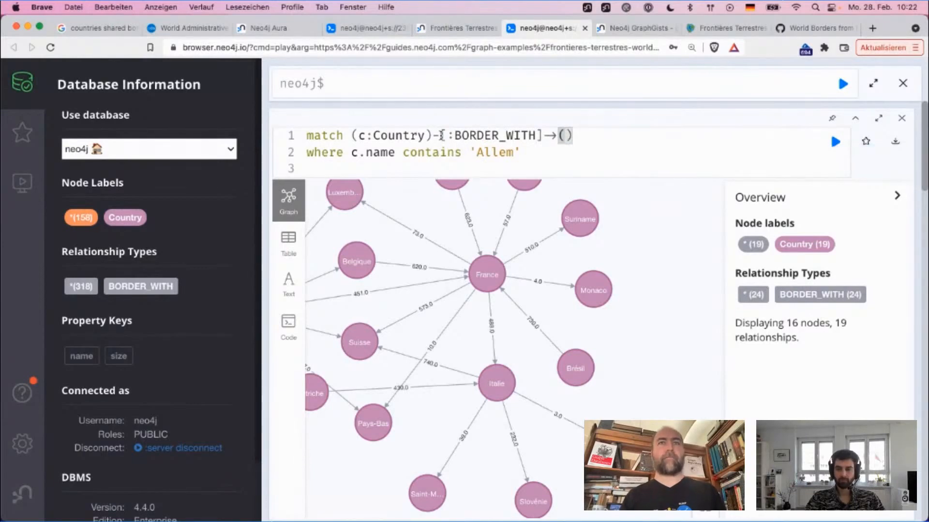
key(BackSpace)
key(Down)
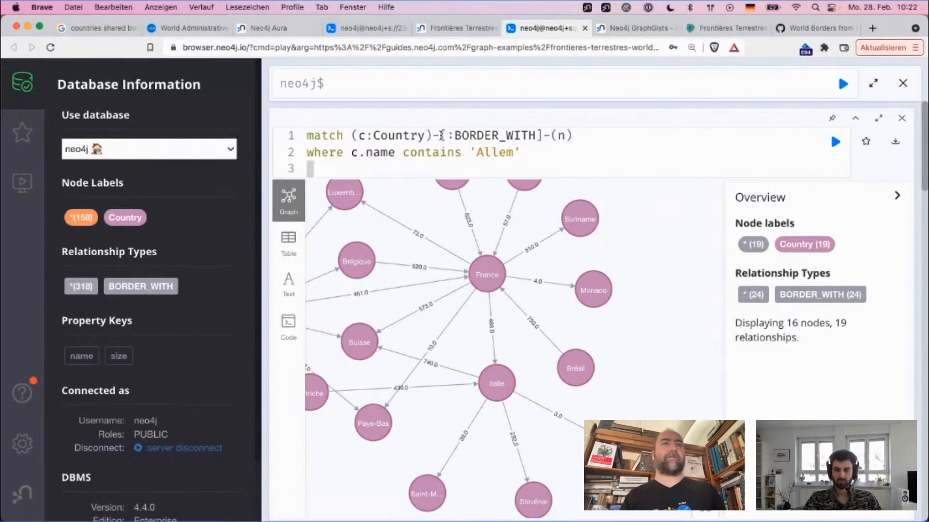
Step: Add the clause return c, n to the query and run it
text(return c, n)
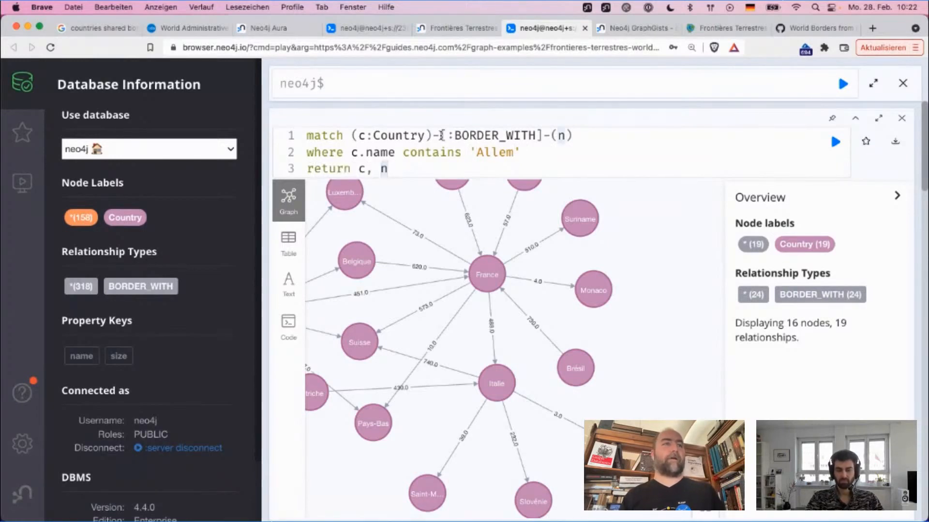
key(super+Return)
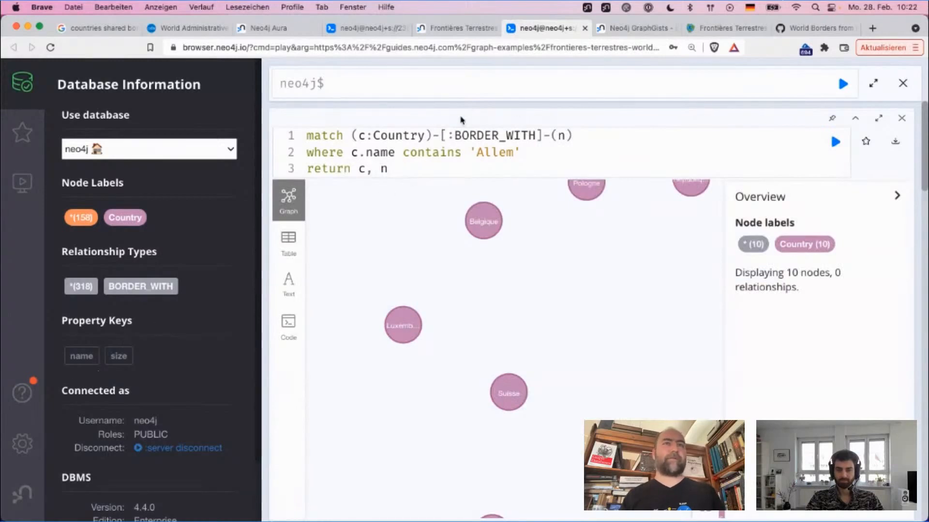
Step: Name the BORDER_WITH relationship r, include r in the return clause and rerun the query
click(447, 135)
text(r)
click(372, 168)
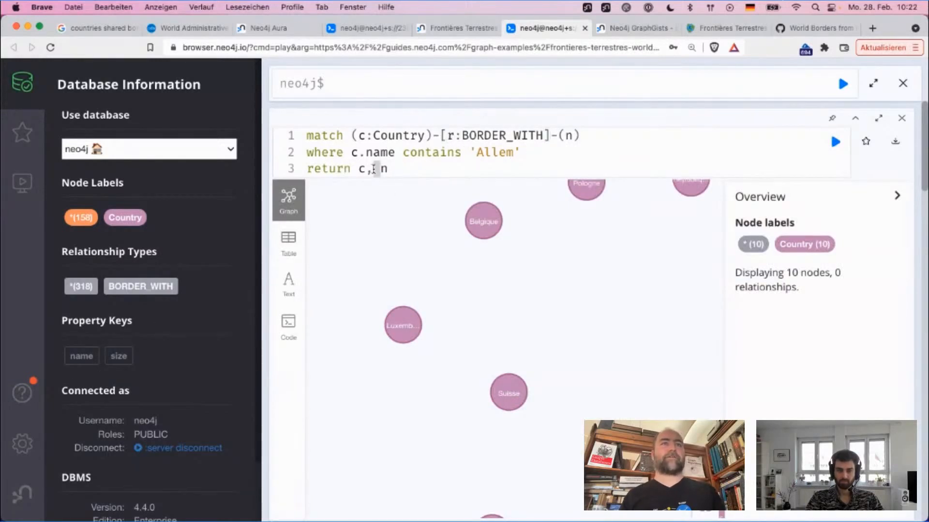
text(r,)
key(super+Return)
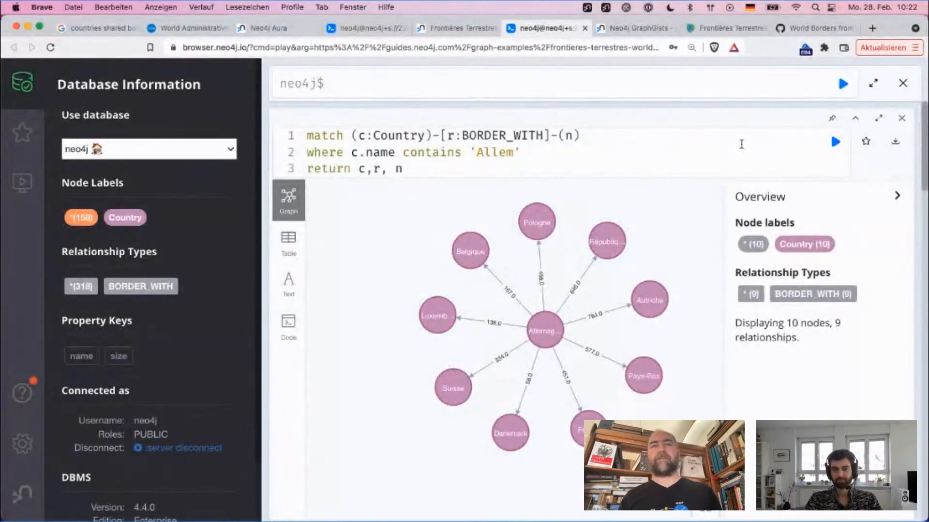
Step: Assign the whole match pattern to a variable named path, return only path and run the query
drag(359, 169, 465, 170)
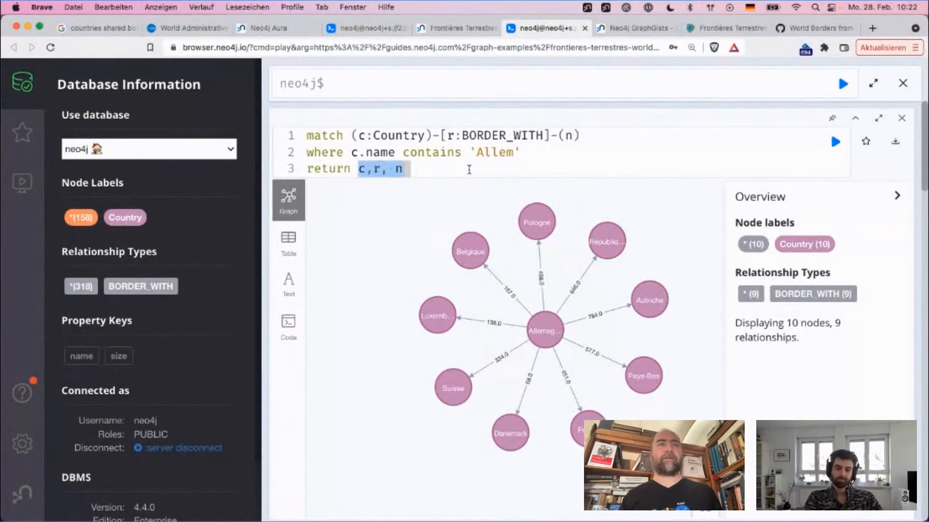
key(BackSpace)
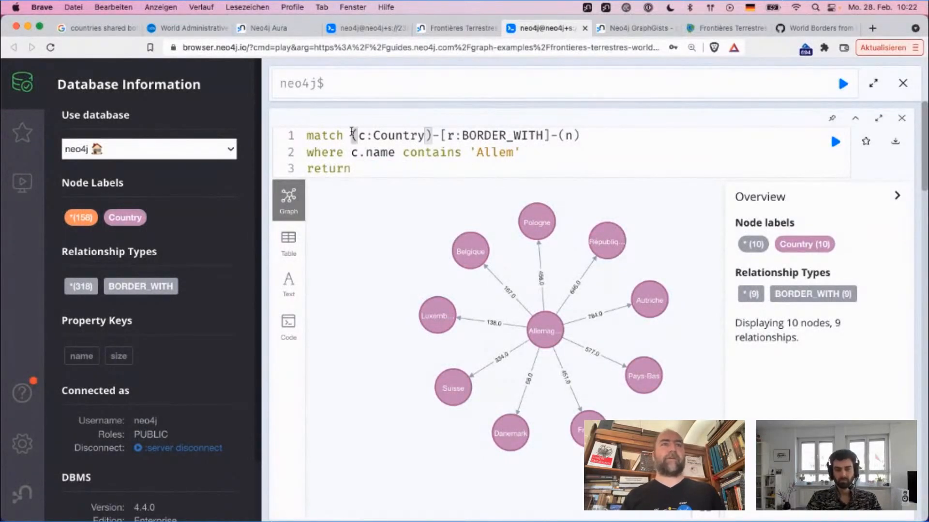
text(path =)
click(375, 175)
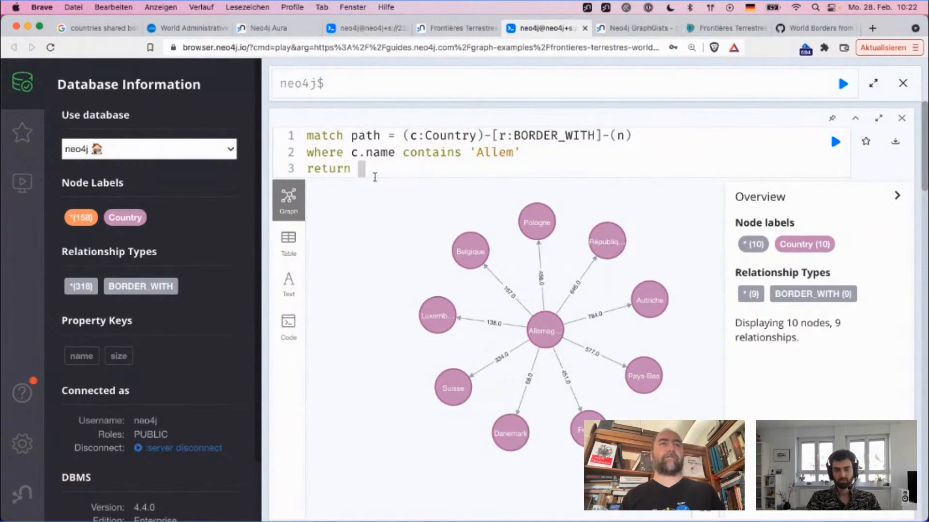
text(path)
click(658, 138)
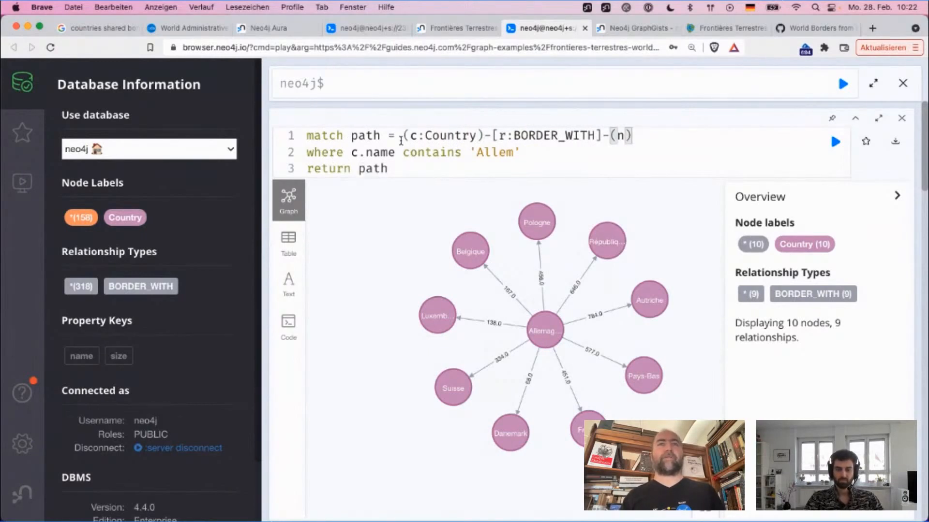
drag(401, 140, 705, 139)
key(super+Return)
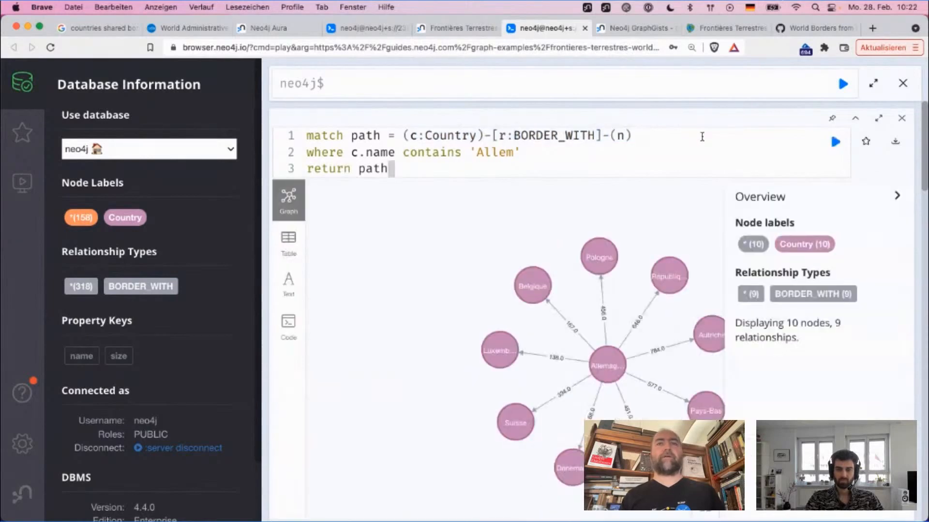
Step: Remove the variable r from the relationship and append a second -[:BORDER_WITH]-(n) hop to the pattern
click(648, 138)
click(501, 137)
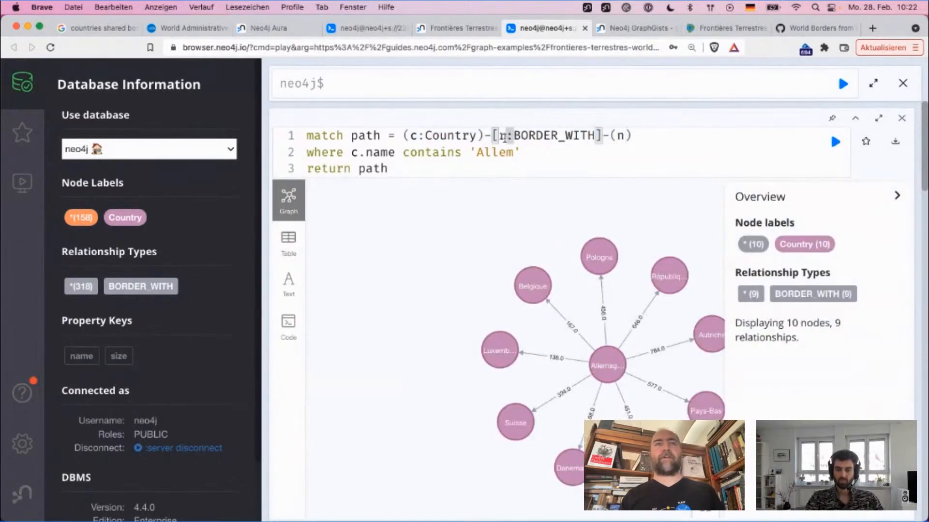
key(Delete)
key(Left)
key(Left)
key(super+shift+Right)
key(super+c)
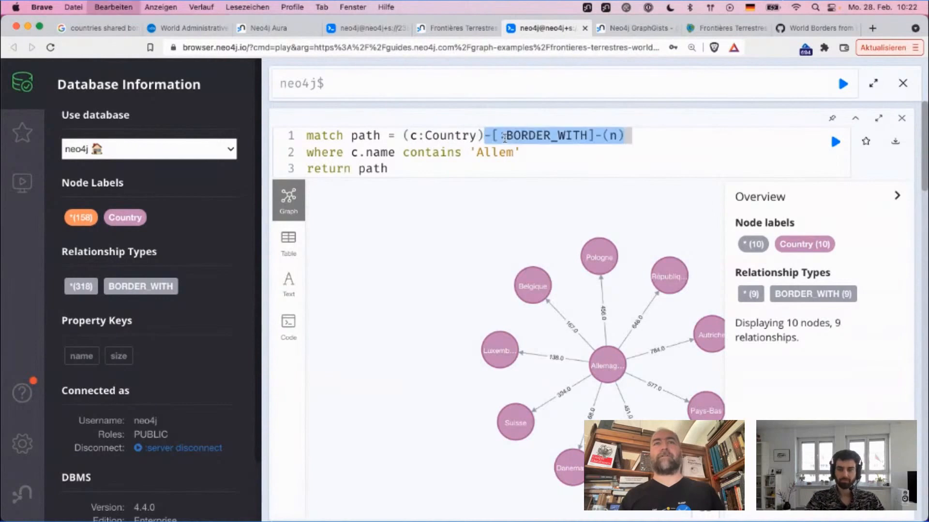
key(Right)
key(super+v)
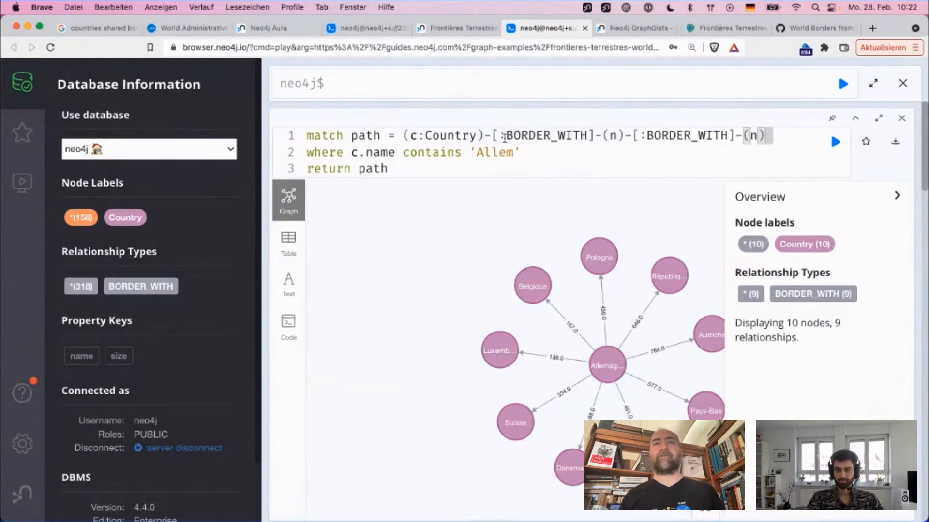
Step: Make the pattern's middle node anonymous and run the two-hop border query
click(622, 135)
key(BackSpace)
click(753, 136)
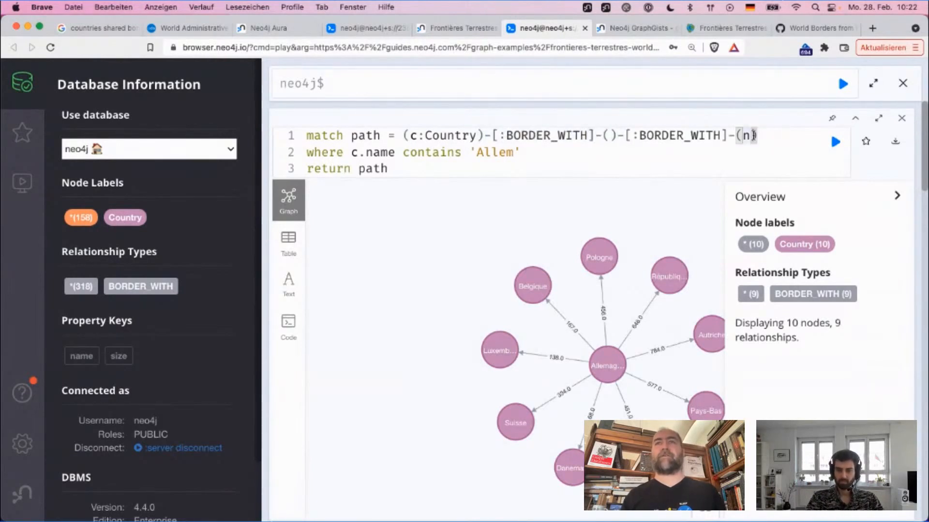
click(583, 170)
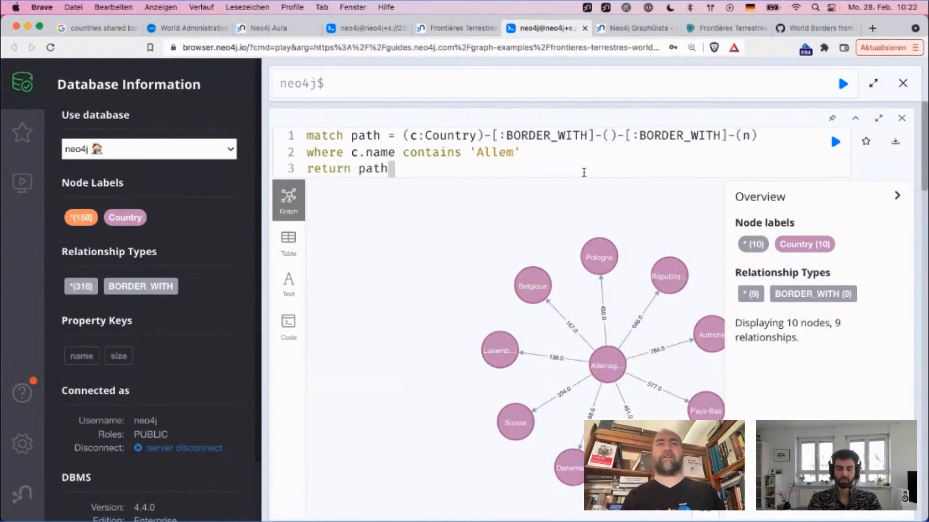
key(super+Return)
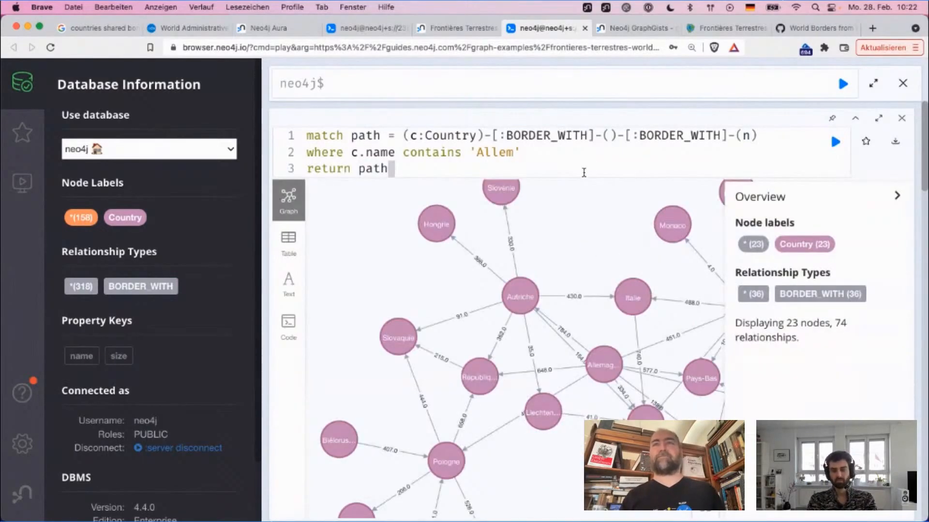
Step: Show the result frame in full screen and move the Allemagne node out of the centre of its neighbours
click(878, 118)
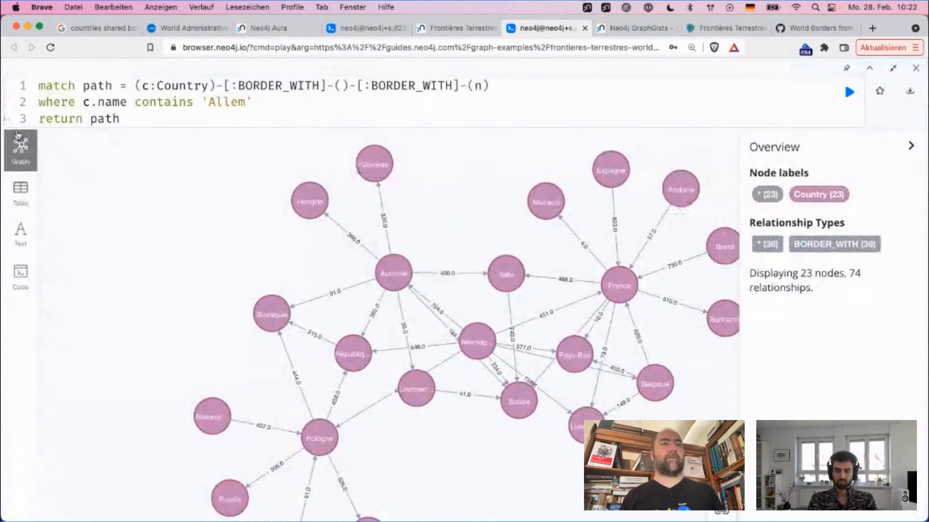
drag(232, 237, 116, 189)
click(372, 290)
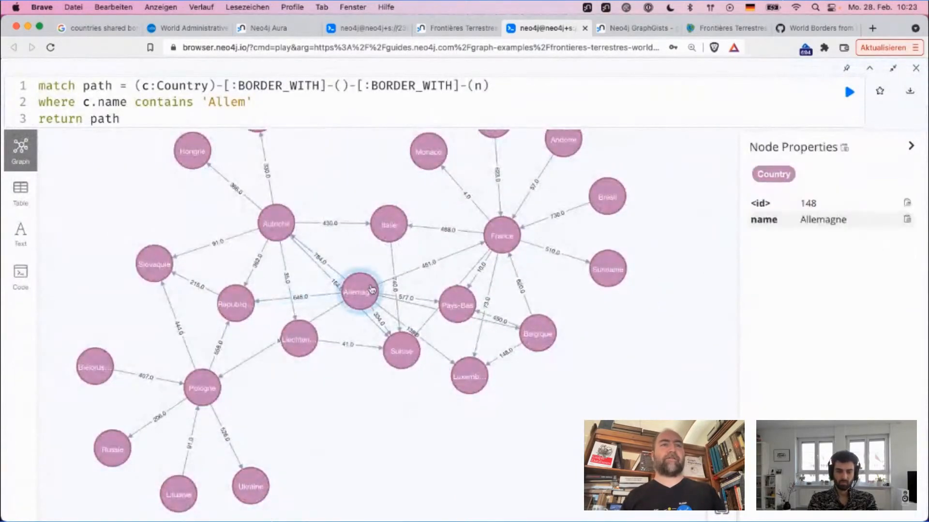
drag(372, 289, 162, 362)
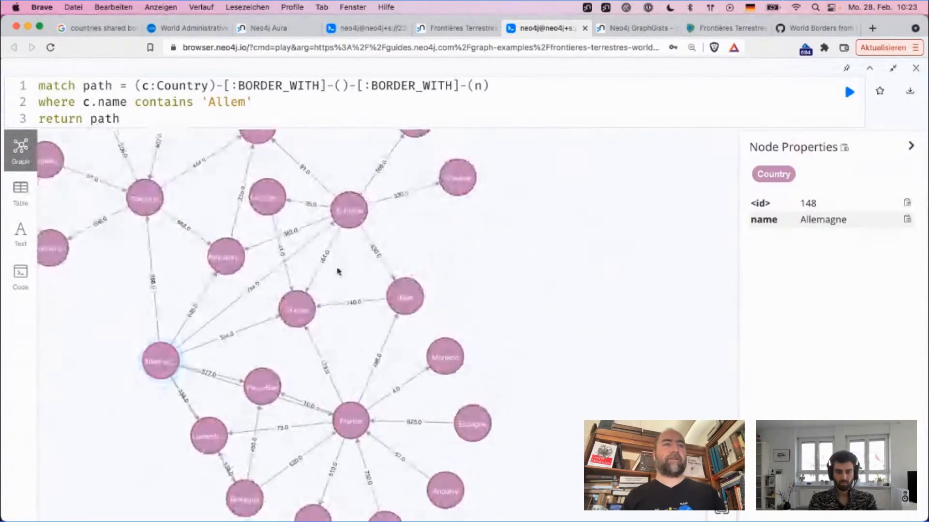
Step: Spread out the Pologne node and its neighbours Lituanie, Russie and Biélorussie
click(339, 273)
drag(361, 277, 545, 303)
click(306, 220)
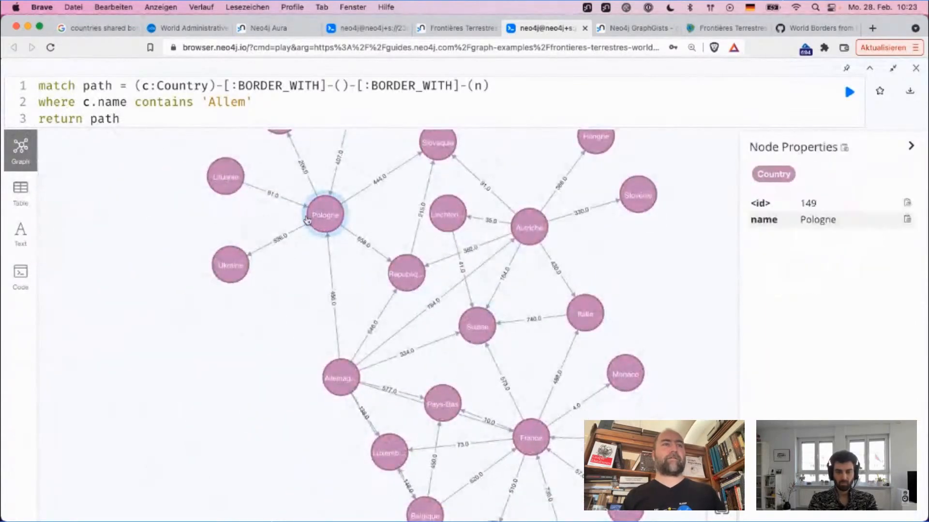
drag(306, 220, 252, 235)
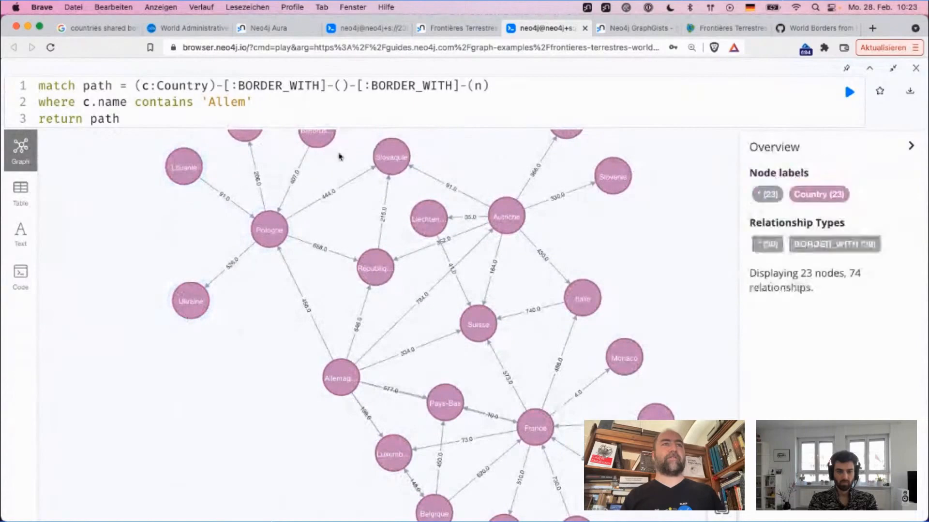
drag(340, 156, 252, 220)
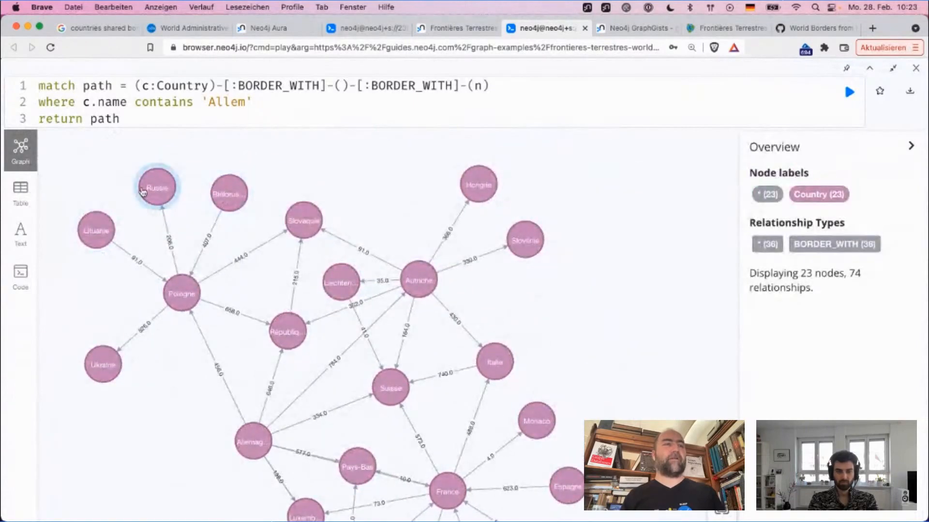
drag(104, 226, 102, 273)
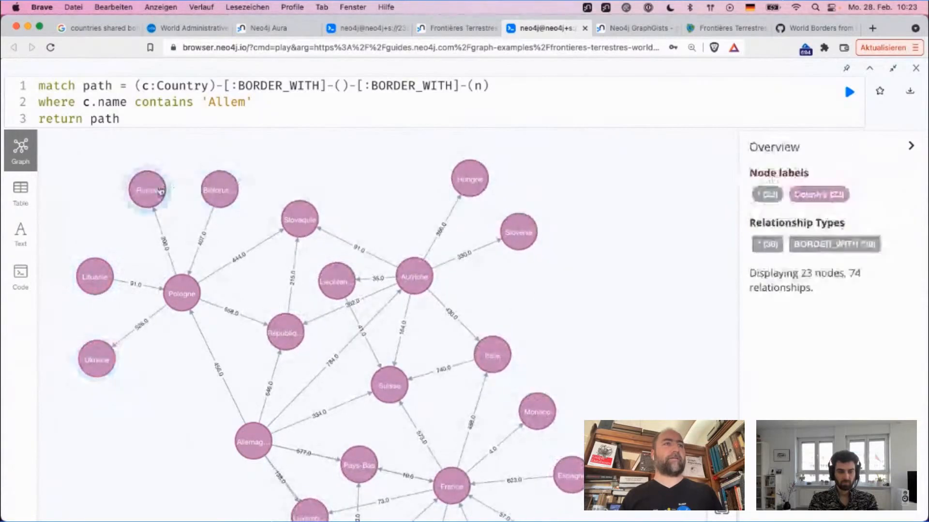
drag(145, 191, 118, 156)
drag(208, 188, 209, 176)
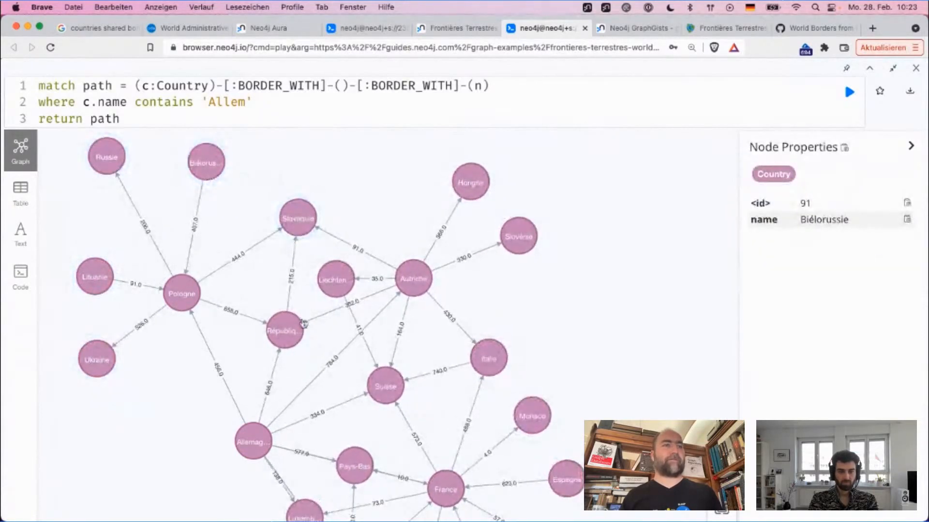
Step: Move the Autriche, Hongrie and Slovénie nodes outward, and place the Pays-Bas node below Allemagne on the side away from France
drag(616, 308, 566, 280)
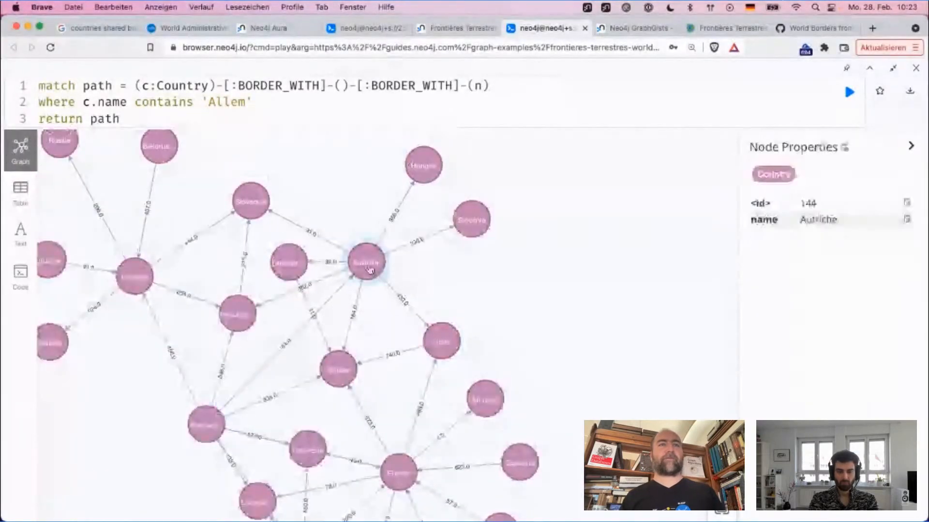
drag(371, 270, 418, 169)
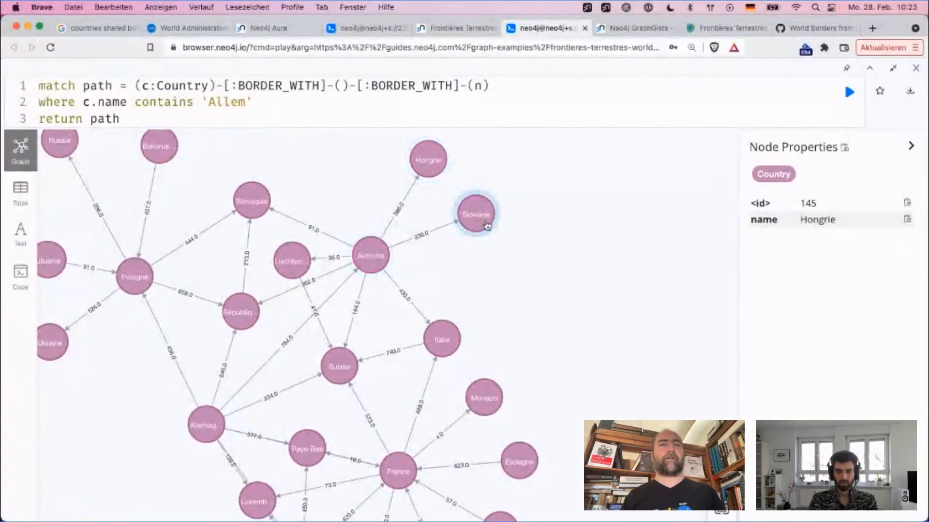
drag(488, 228, 531, 231)
drag(370, 255, 416, 221)
drag(546, 303, 589, 203)
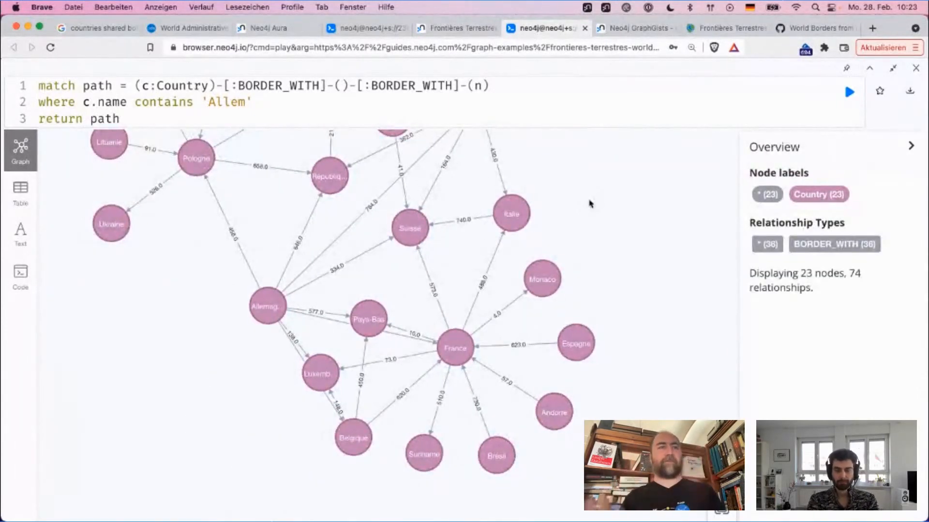
drag(373, 337, 186, 452)
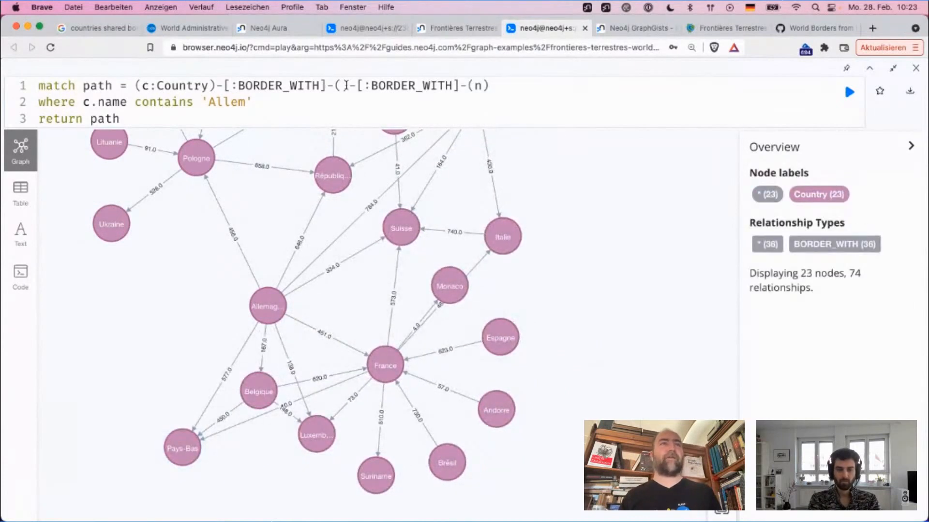
Step: Replace the two chained border relationships with the variable-length pattern (c:Country)-[:BORDER_WITH*2]-() and run the query
drag(337, 83, 469, 81)
key(BackSpace)
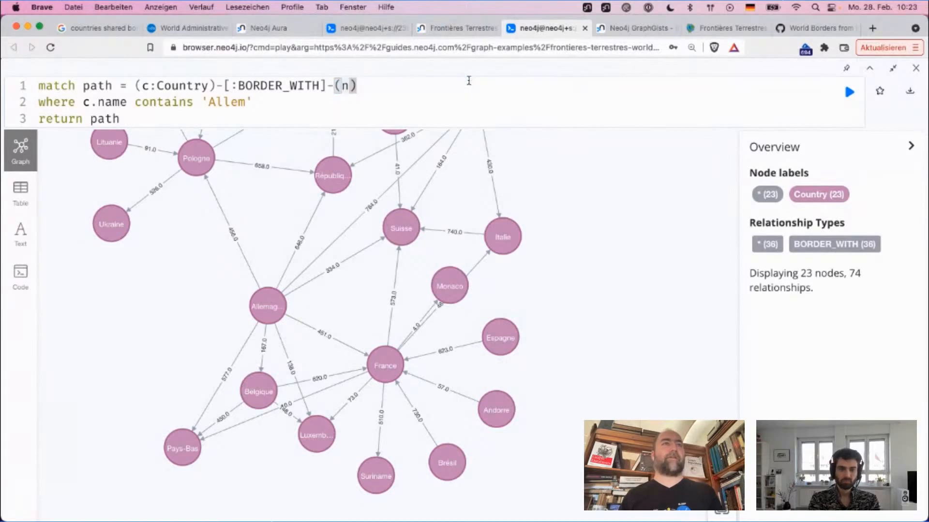
key(BackSpace)
key(Left)
key(Left)
key(Left)
text(*2)
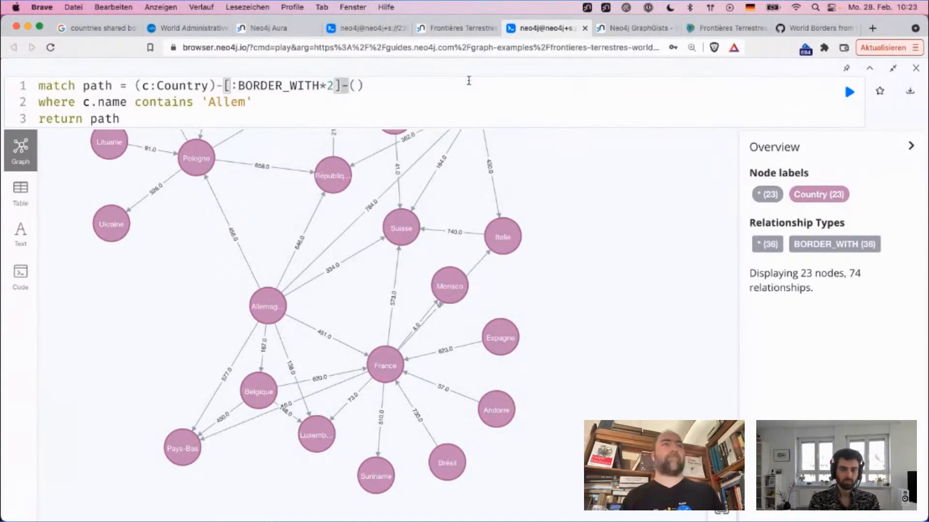
key(super+Return)
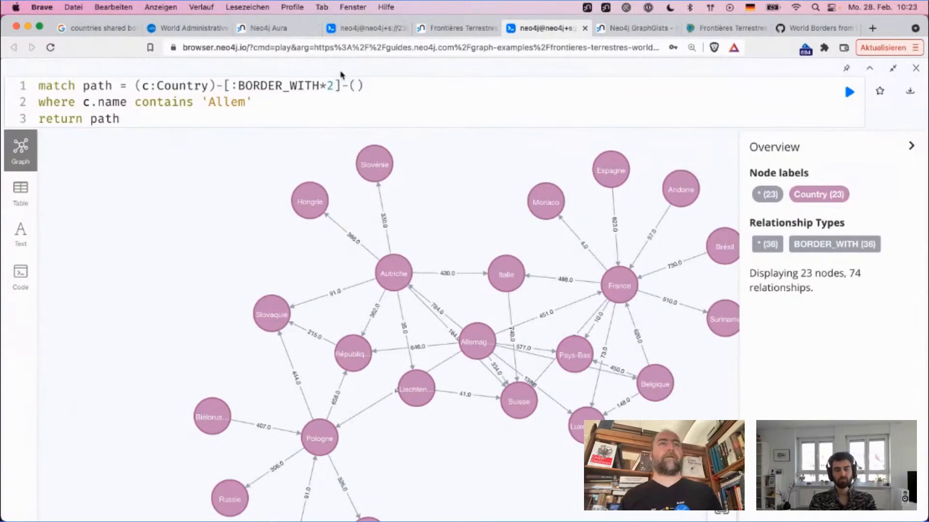
Step: Change the BORDER_WITH path length to *3, run the query and survey the resulting country graph
click(336, 86)
key(BackSpace)
text(3)
key(super+Return)
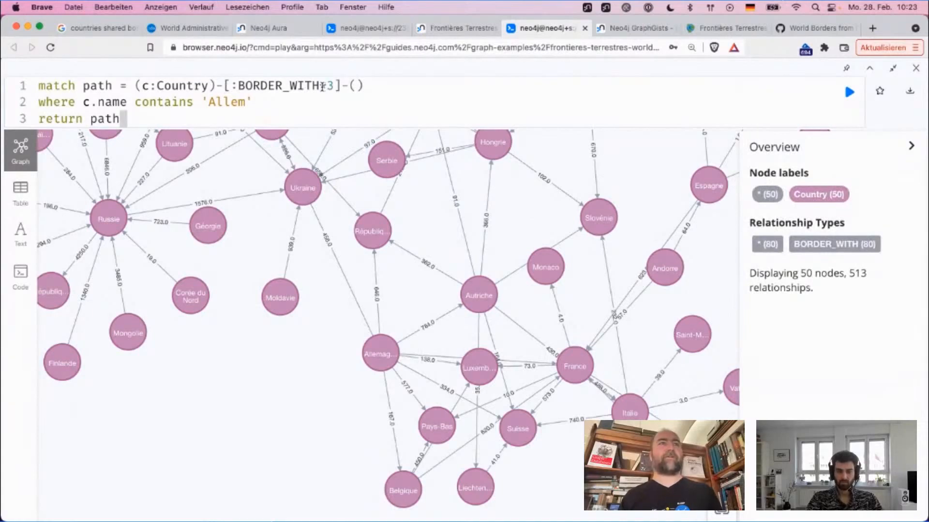
key(shift+Left)
key(shift+Left)
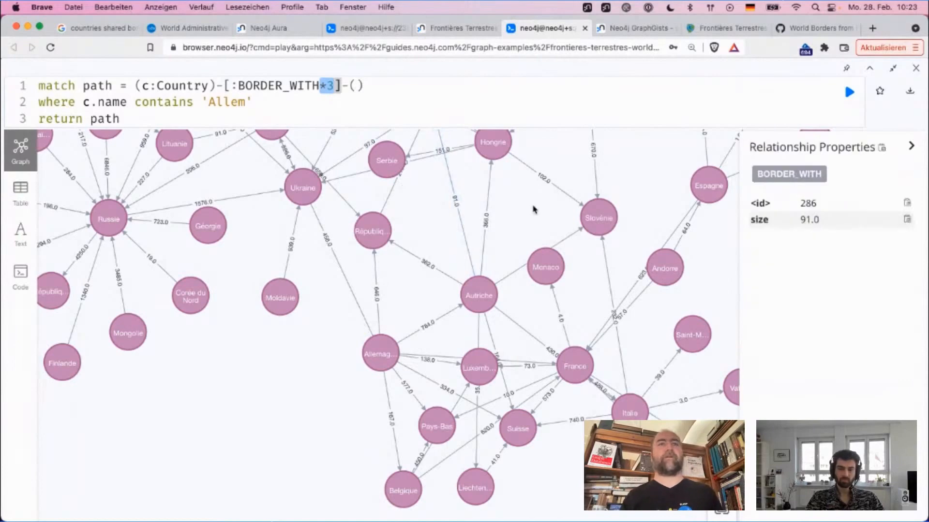
drag(536, 215, 467, 218)
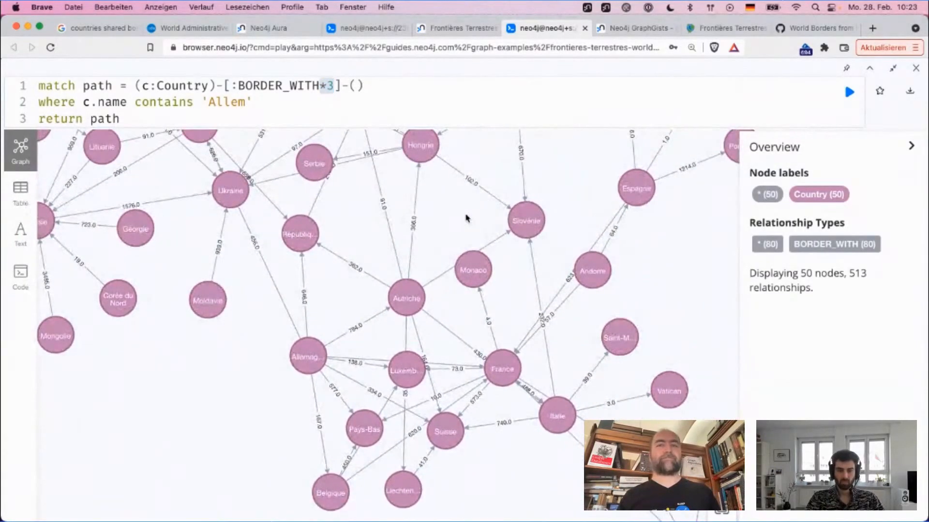
scroll(480, 326, down, 3)
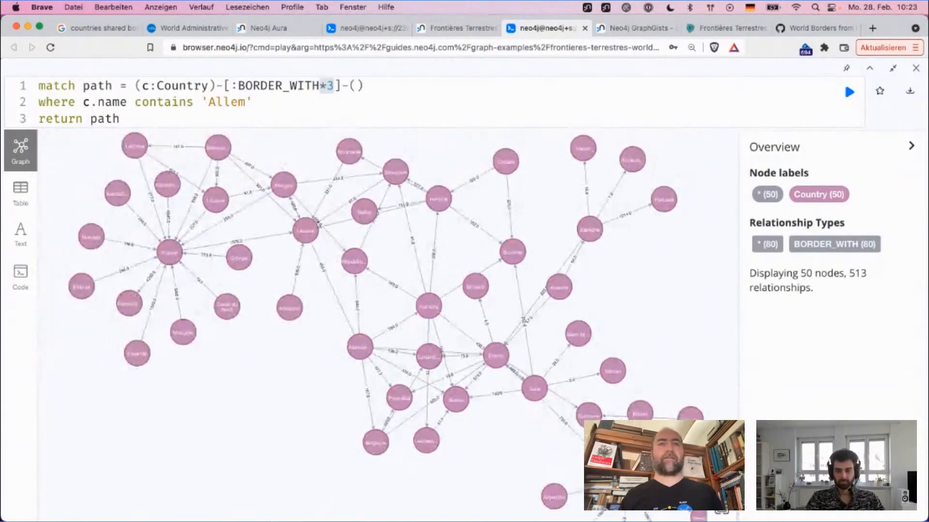
Step: Replace the whole query with match (c:Country) and a second line that returns c
click(261, 110)
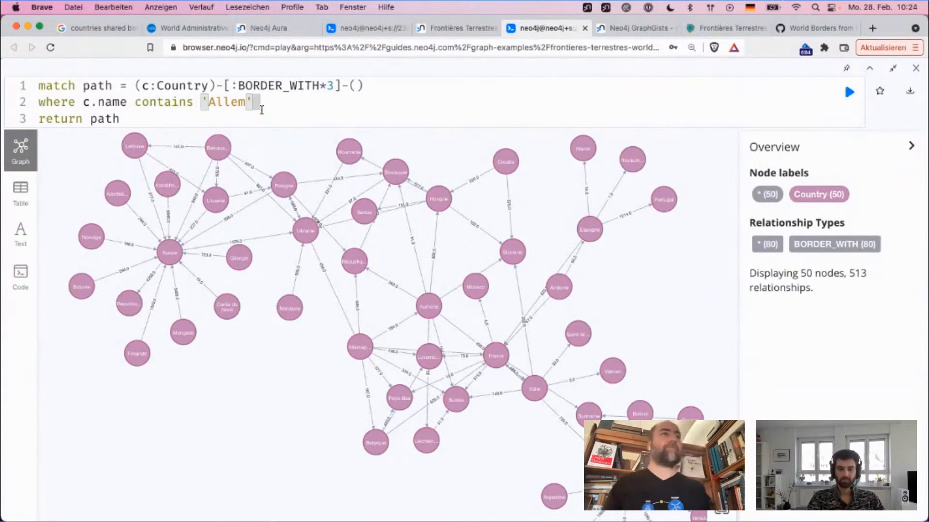
key(super+a)
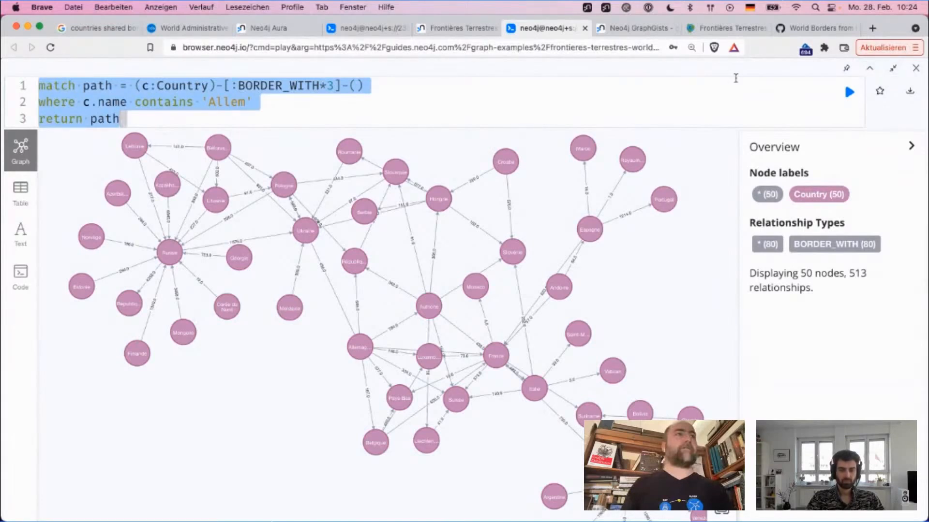
key(BackSpace)
text(match ()
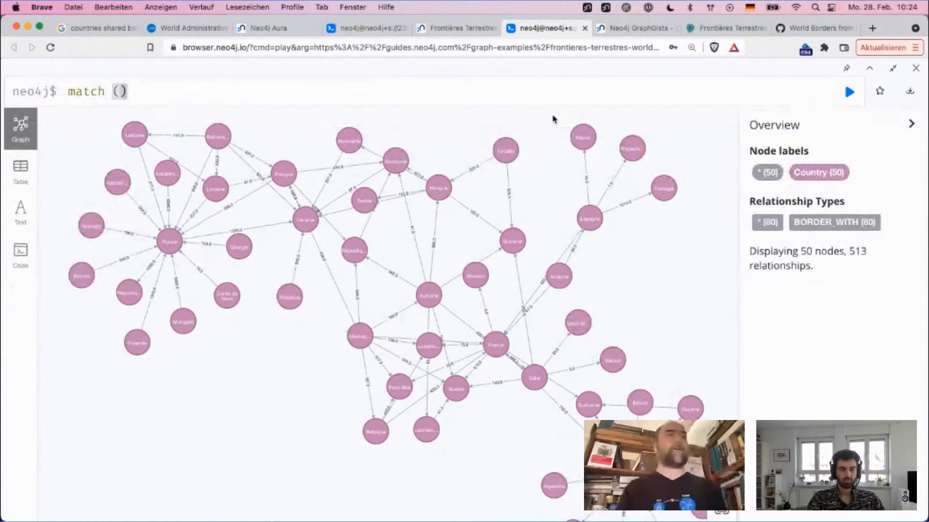
text(c:Country))
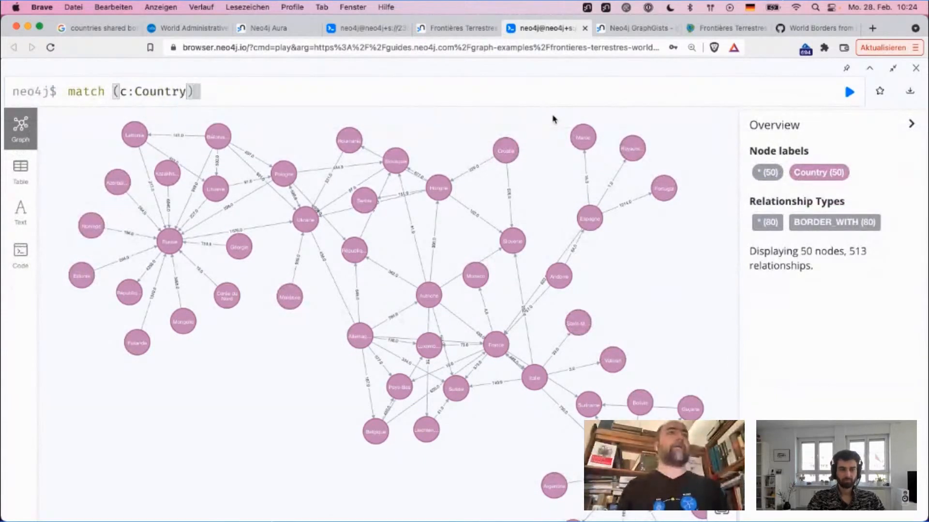
key(shift+Return)
text(return c)
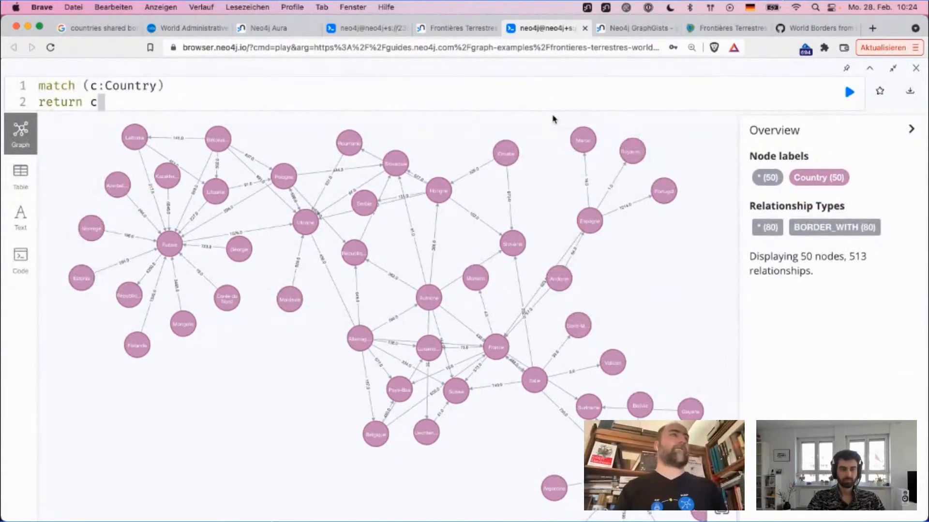
text(.name, size)
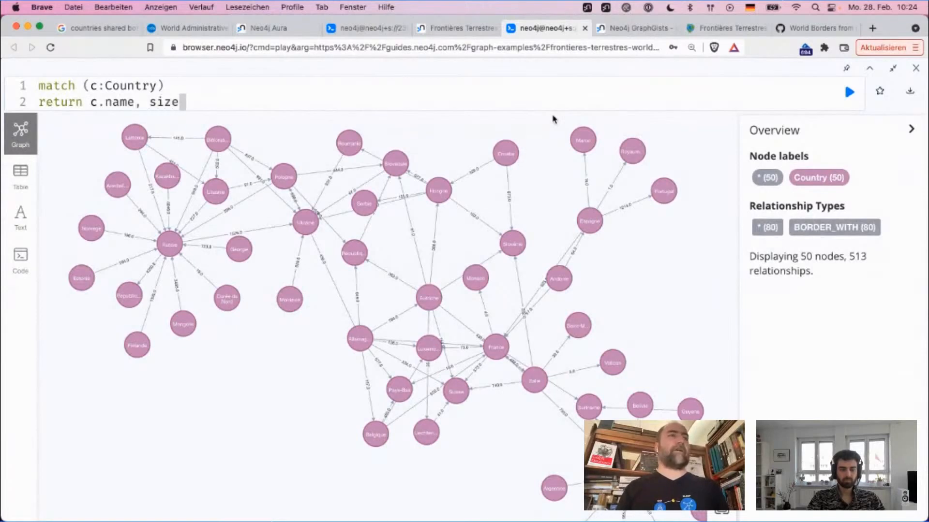
text(( (c)
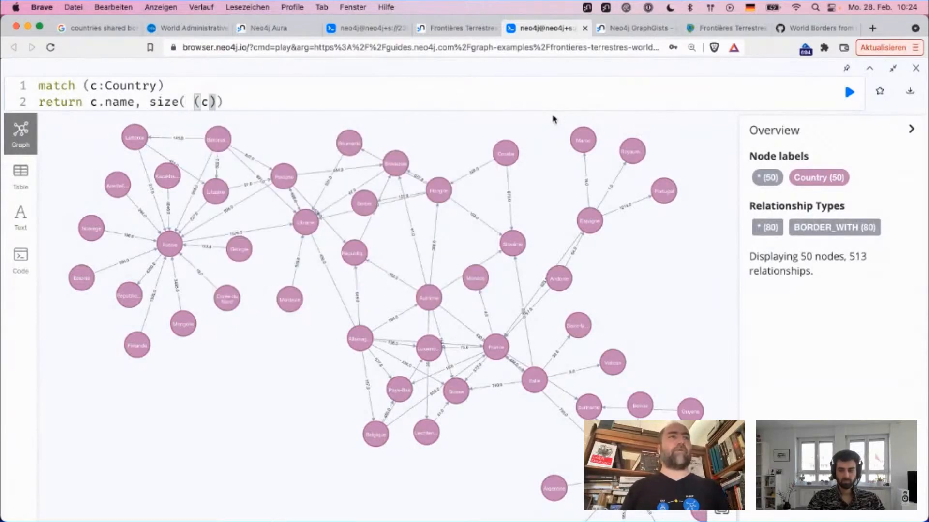
text()-[)
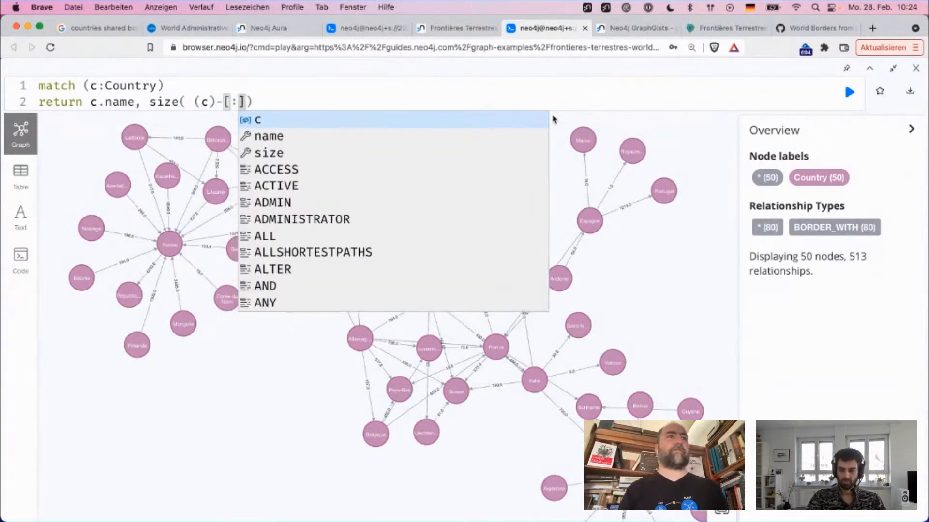
text(:Bo)
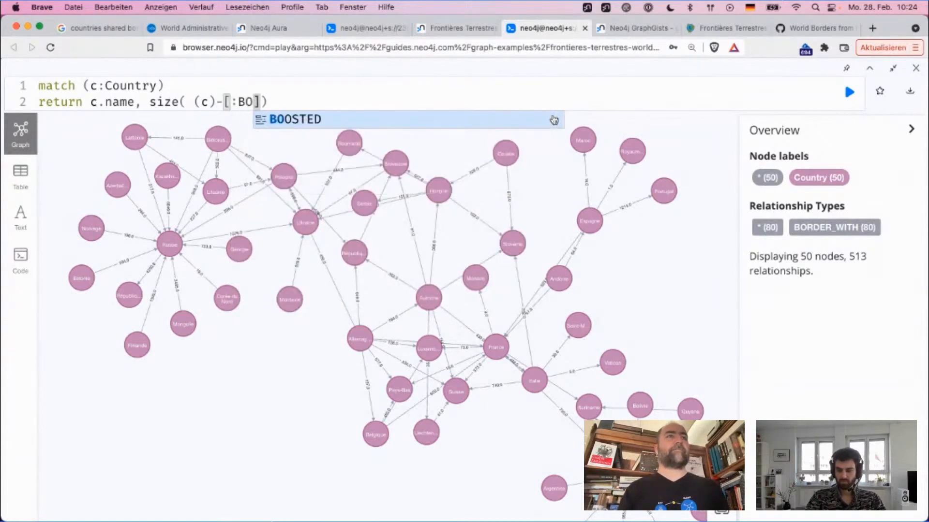
text(R)
Step: Extend the return clause to c.name and size( (c)-[:BORDER_WITH]-()) for counting each country's borders
key(BackSpace)
text(RDERS_WITH)
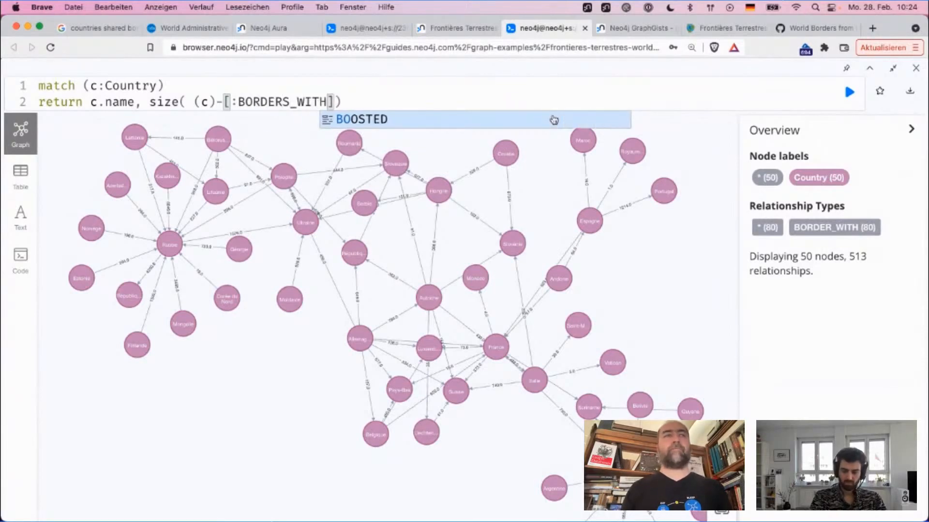
key(Left)
key(Left)
key(Left)
key(Left)
key(Left)
key(BackSpace)
key(End)
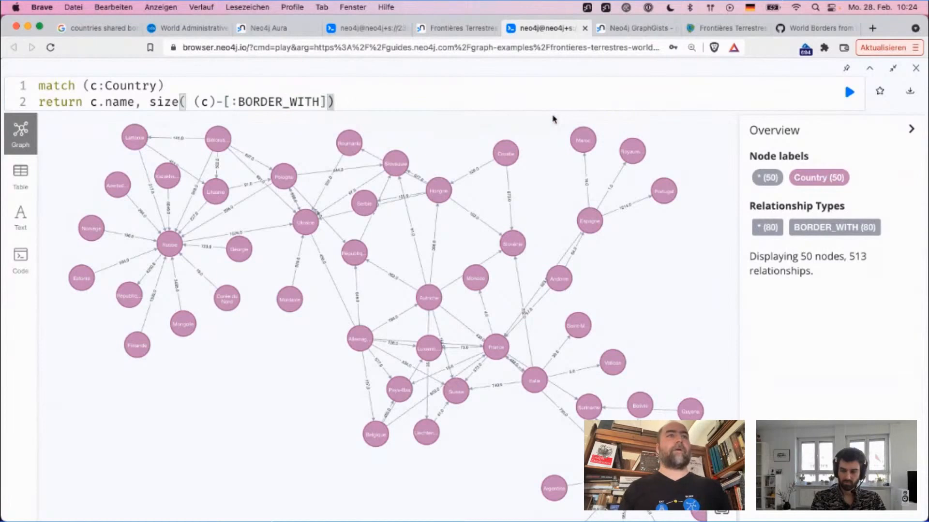
text(-())
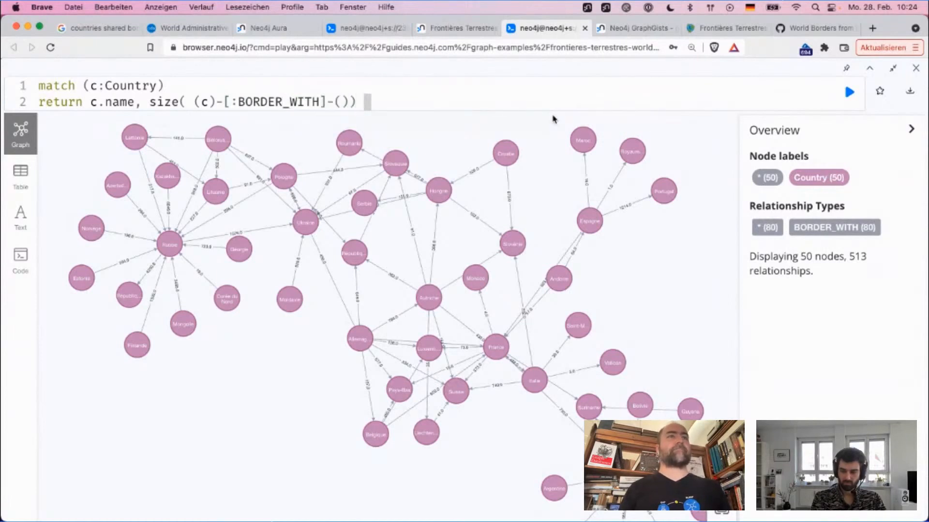
text( as DEG)
Step: Give the border count expression the alias deg
key(BackSpace)
key(BackSpace)
key(BackSpace)
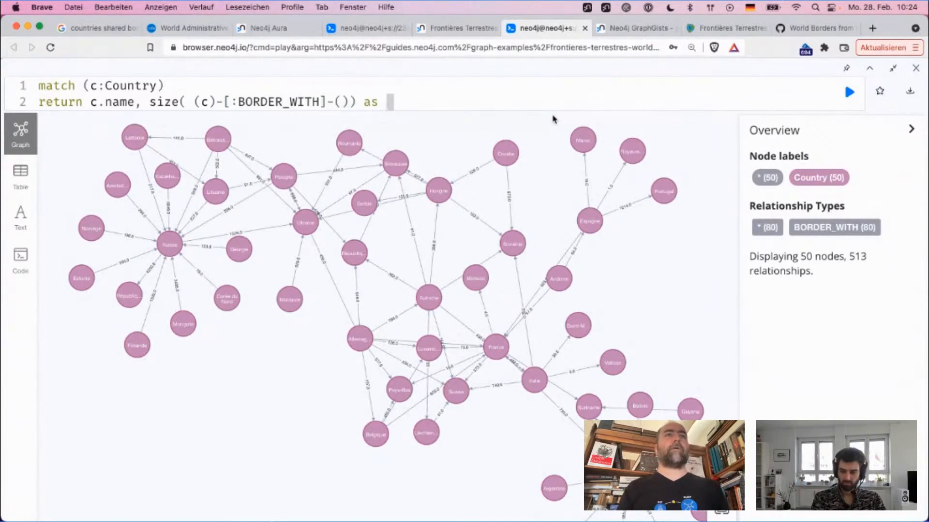
text(deg)
Step: Add the line order by deg desc limit 5 and run the query
key(Return)
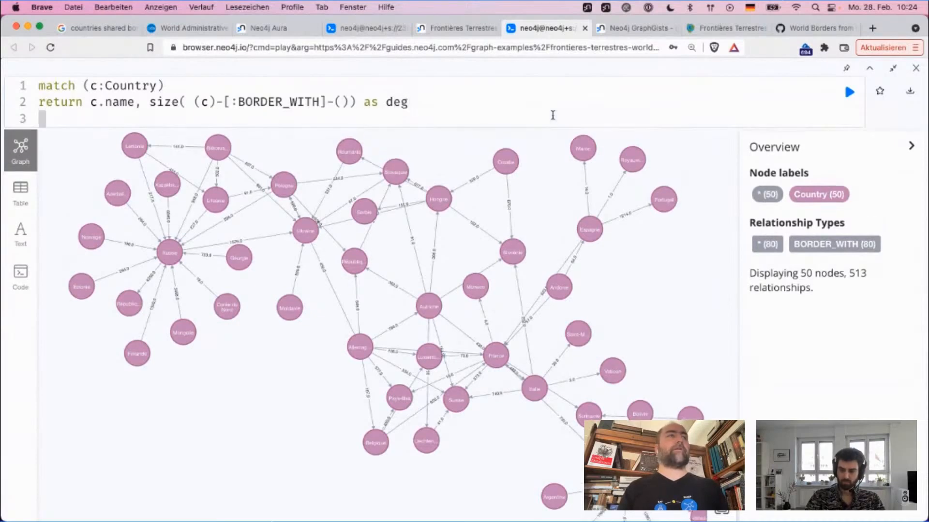
text(order by )
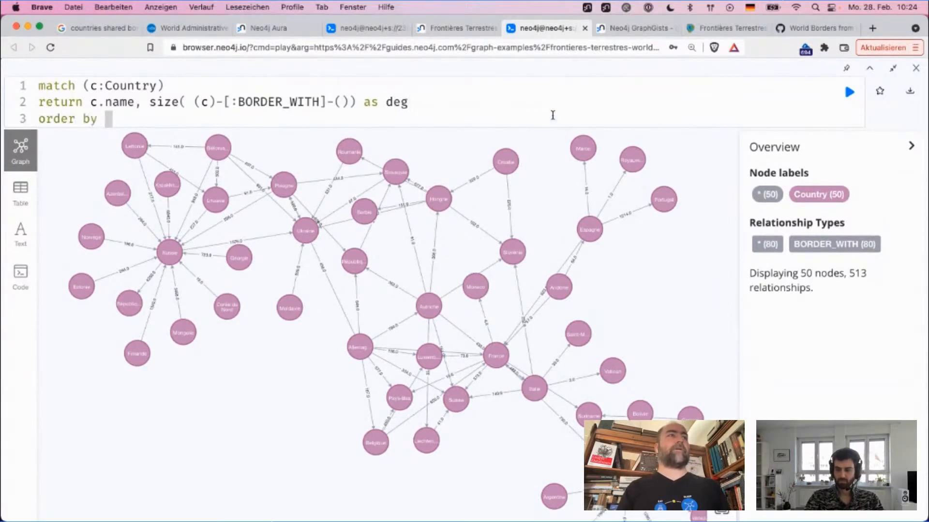
text(deg desc )
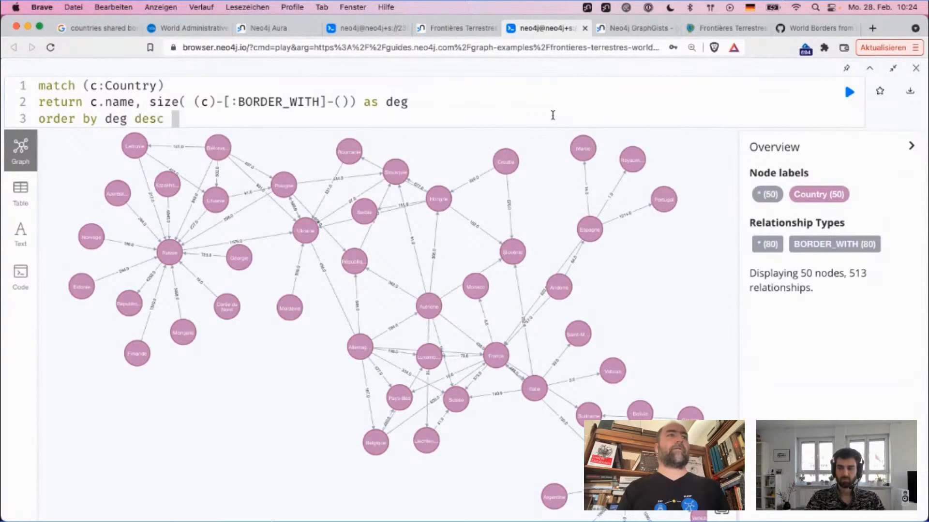
text(limit 5)
key(super+Return)
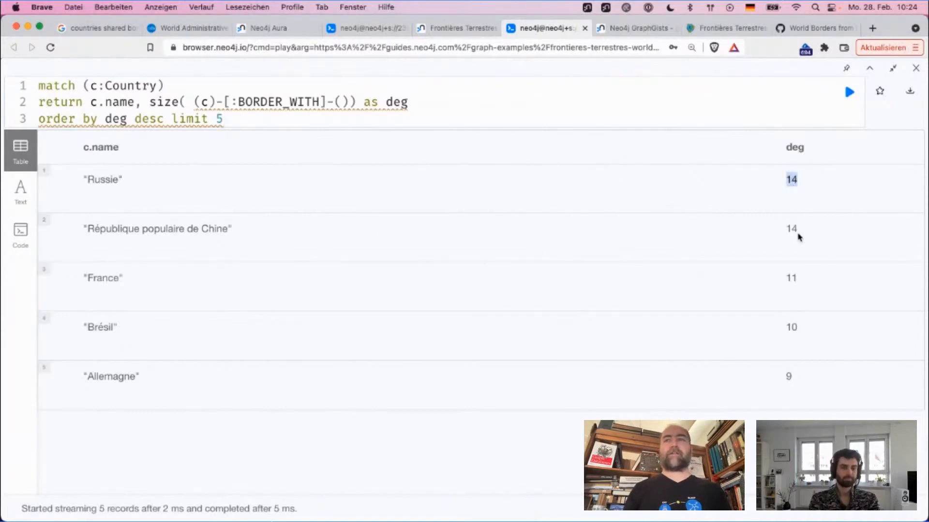
Step: Check the border counts of France, Brésil and Allemagne in the result table
click(791, 280)
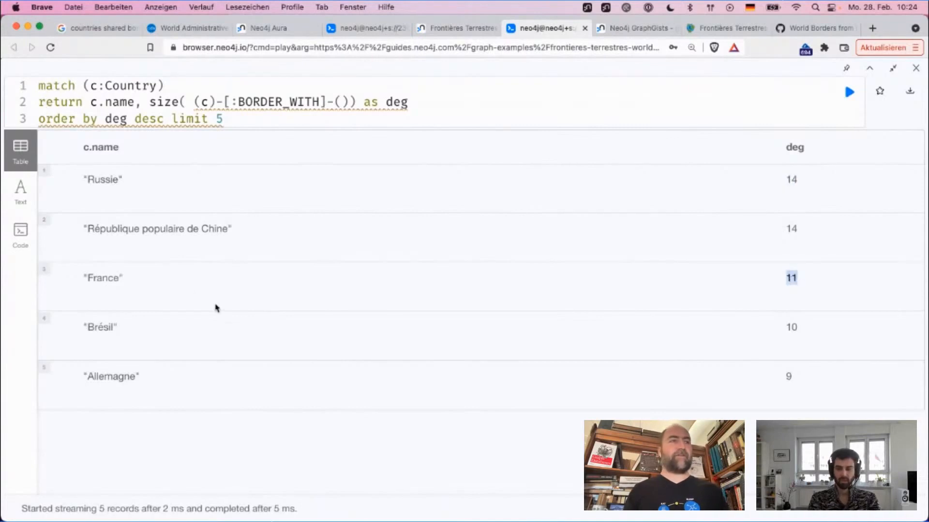
double_click(97, 331)
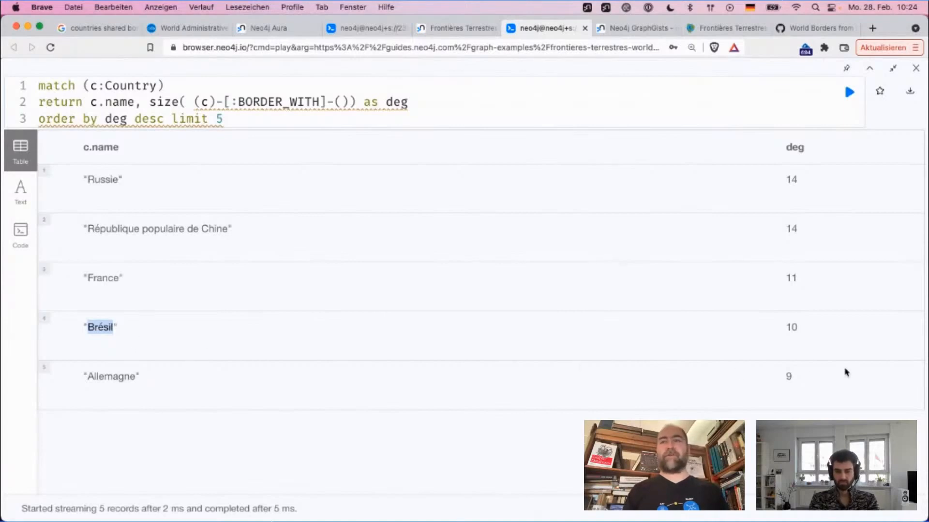
click(789, 378)
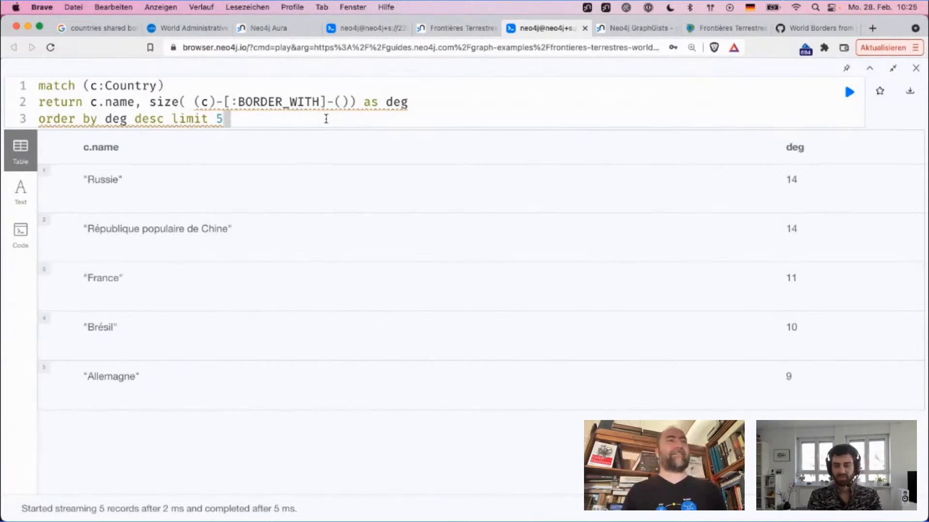
Step: Try to run the query with the border count's alias changed to asc
key(Up)
key(End)
key(alt+shift+Left)
key(BackSpace)
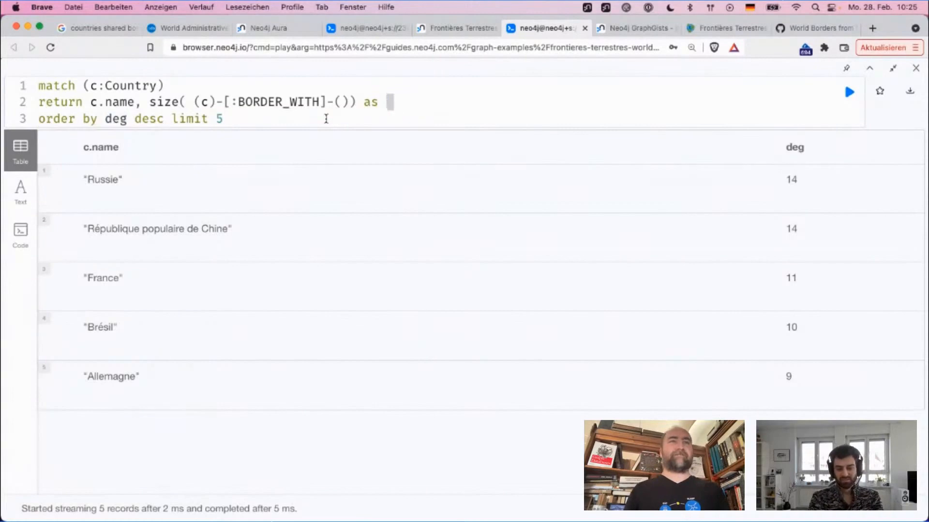
text(asc)
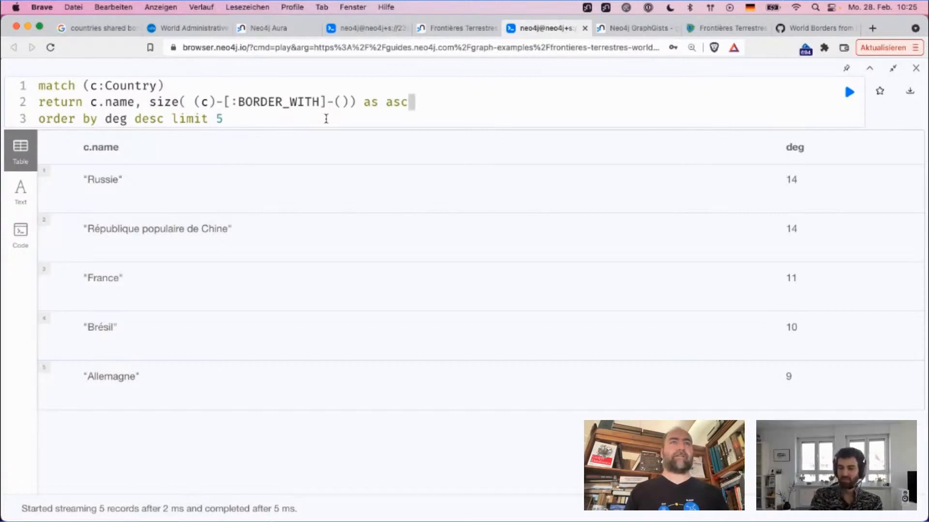
key(super+Return)
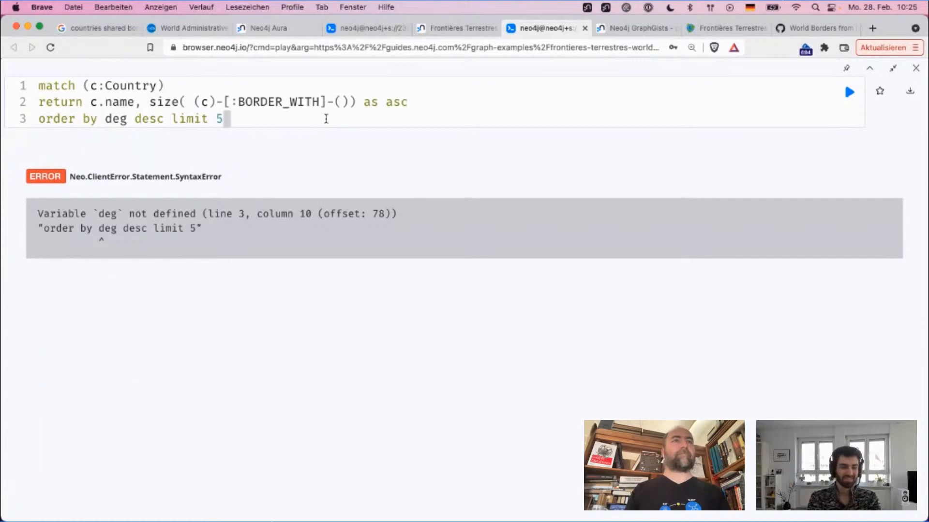
Step: Restore the border count's alias to deg in the return clause
key(Up)
key(End)
key(BackSpace)
key(BackSpace)
key(BackSpace)
text(deg)
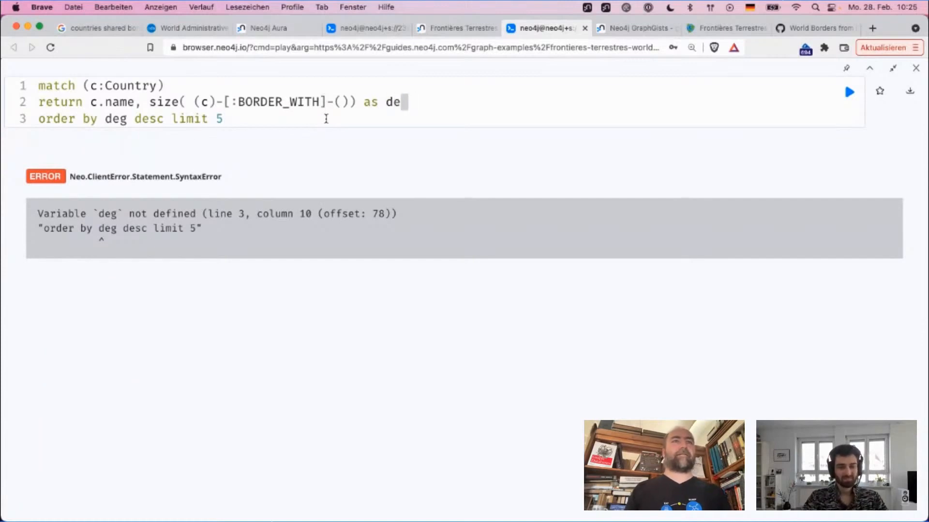
Step: Change the sort direction on deg to asc, run the query and check the first country in the table
key(Down)
key(Left)
key(Left)
key(Left)
key(Left)
key(Left)
key(Left)
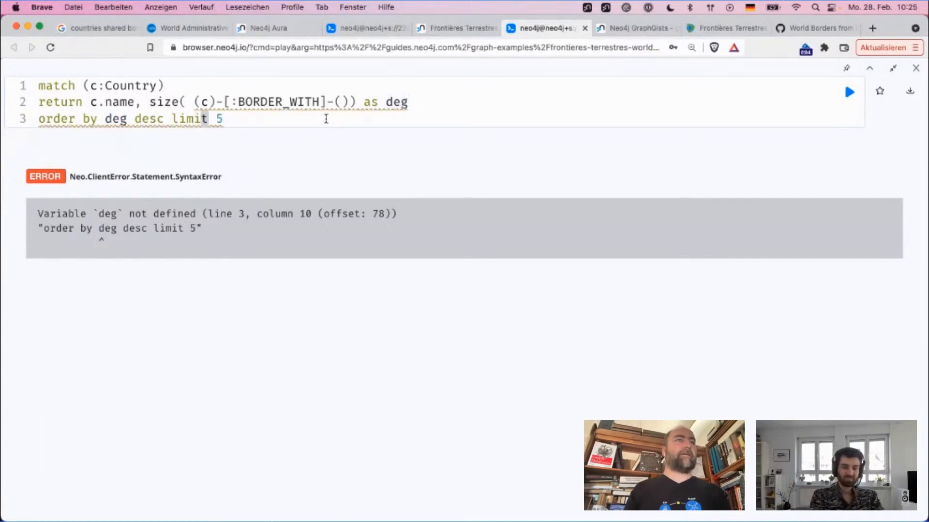
key(Left)
key(Left)
key(alt+shift+Left)
text(asc)
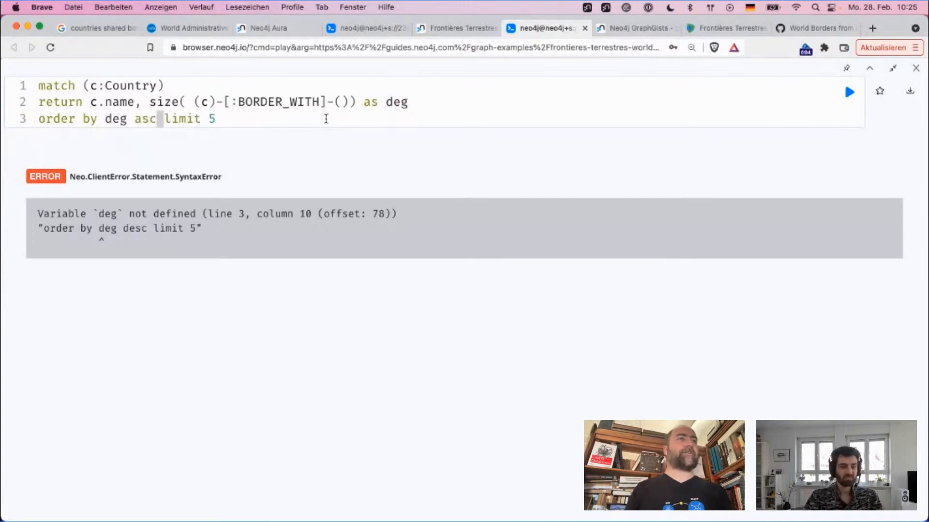
key(End)
key(super+Return)
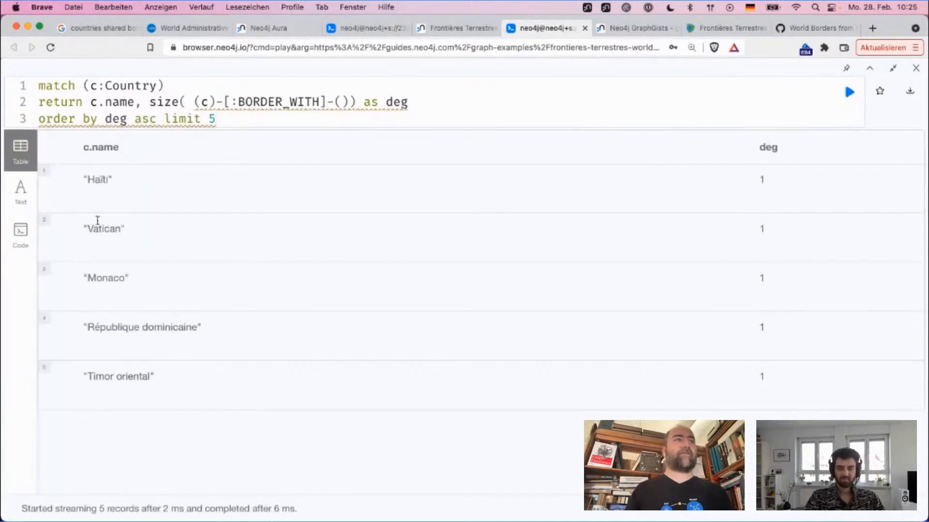
double_click(97, 180)
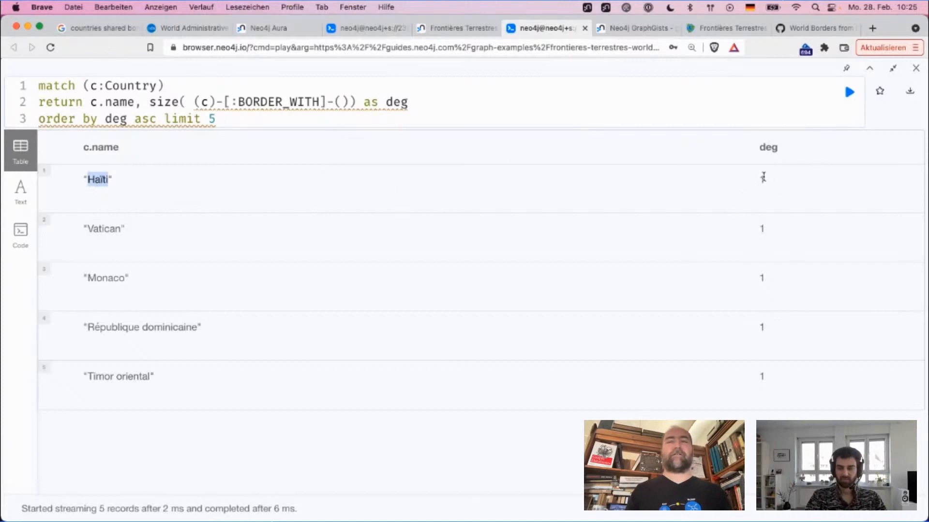
Step: Check the Vatican, Monaco, République dominicaine and Timor oriental rows in the result table
double_click(94, 229)
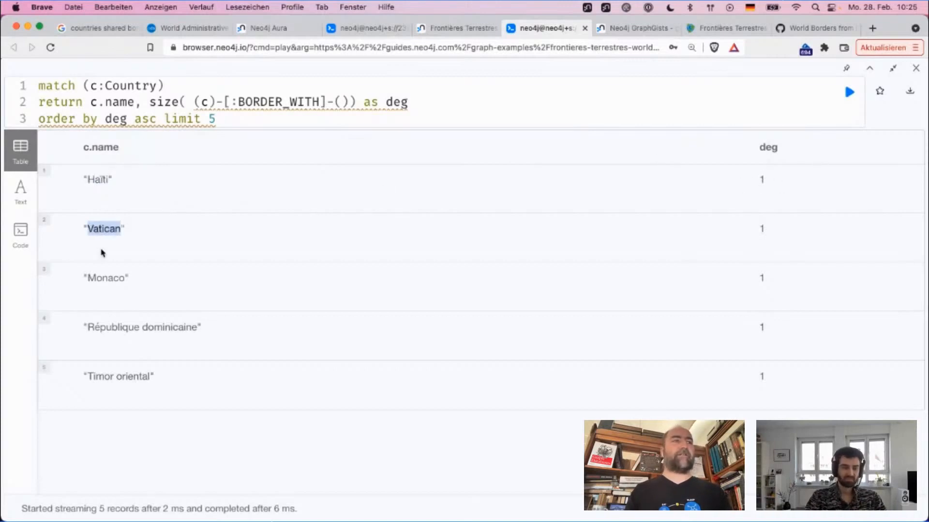
double_click(98, 277)
double_click(165, 328)
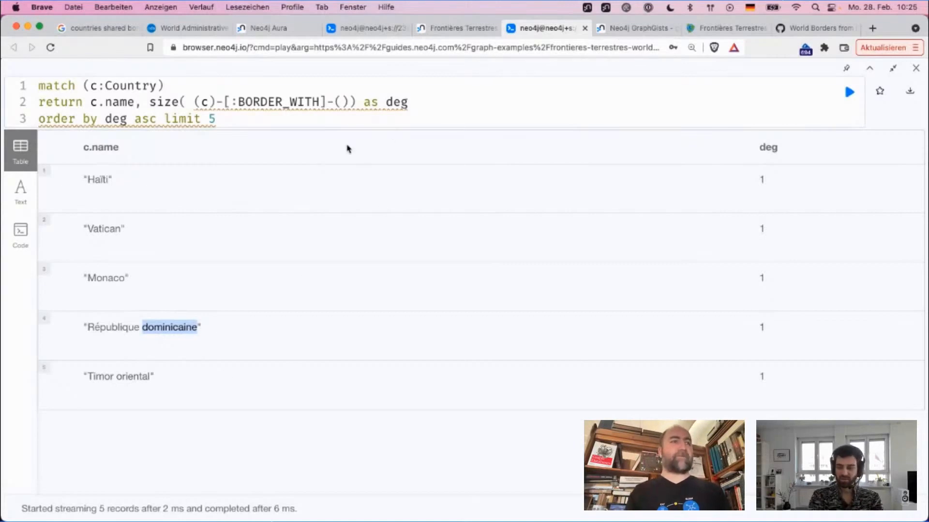
double_click(134, 382)
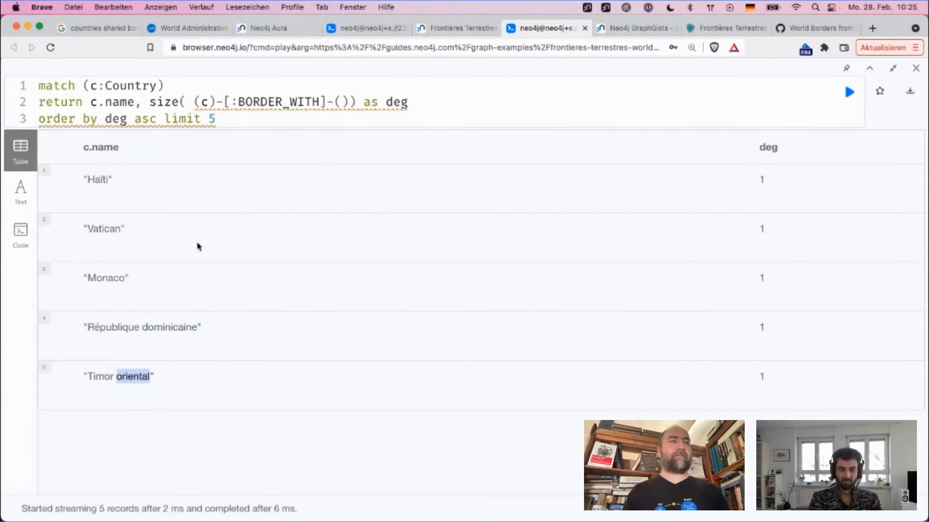
Step: Raise the query's limit to 10, run it and look through the returned countries
click(426, 117)
key(BackSpace)
text(10)
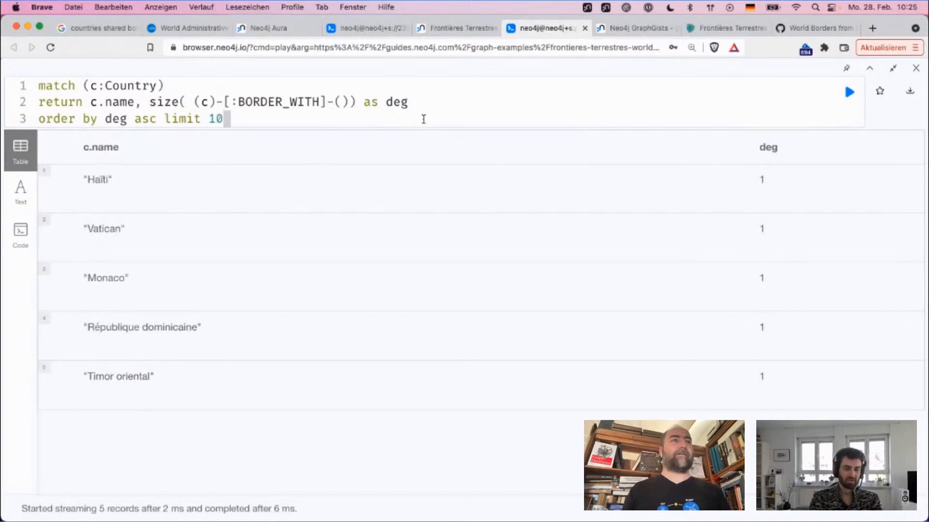
key(super+Return)
scroll(426, 250, down, 5)
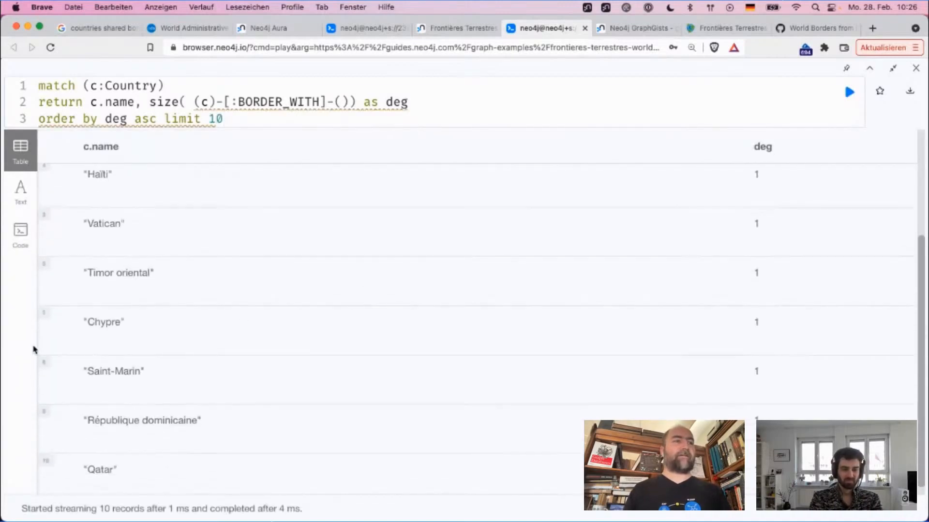
scroll(125, 395, down, 1)
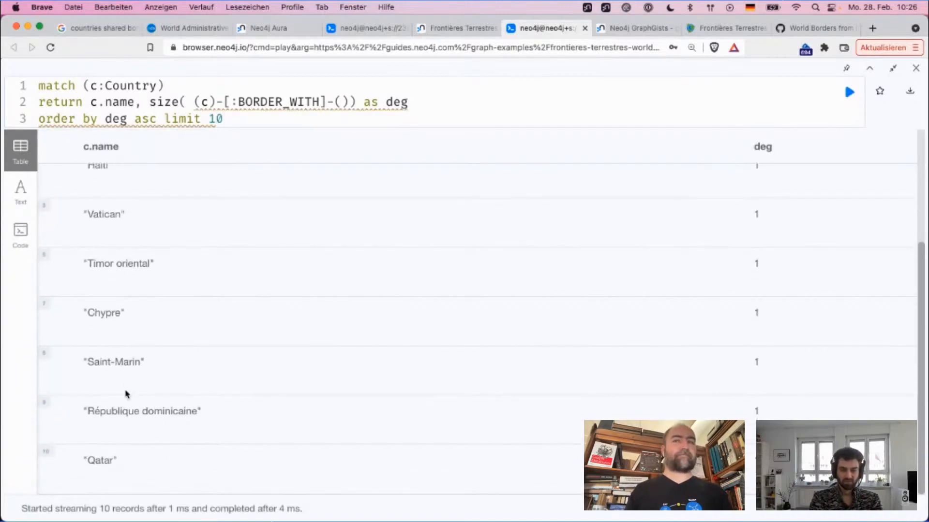
scroll(126, 372, up, 1)
scroll(126, 368, up, 5)
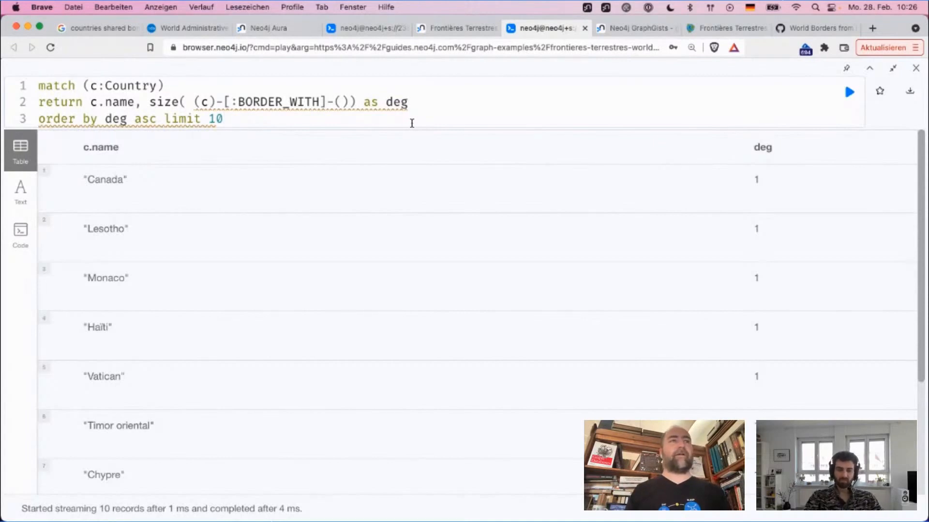
Step: Examine the Canada row and its border count in the result table
double_click(108, 177)
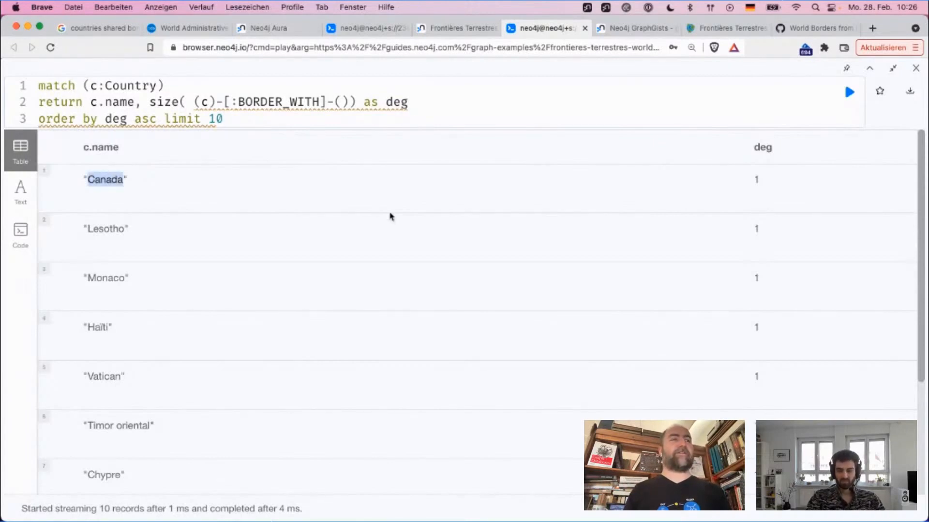
click(251, 166)
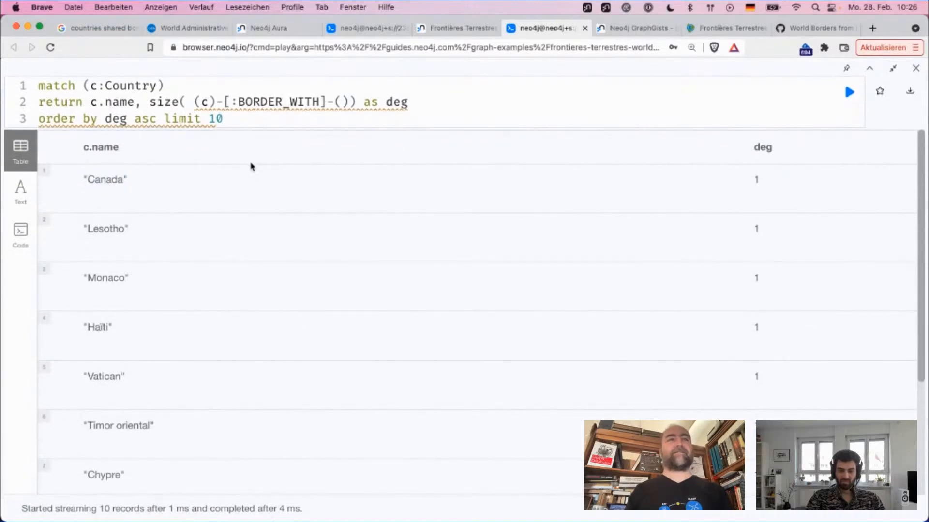
double_click(114, 181)
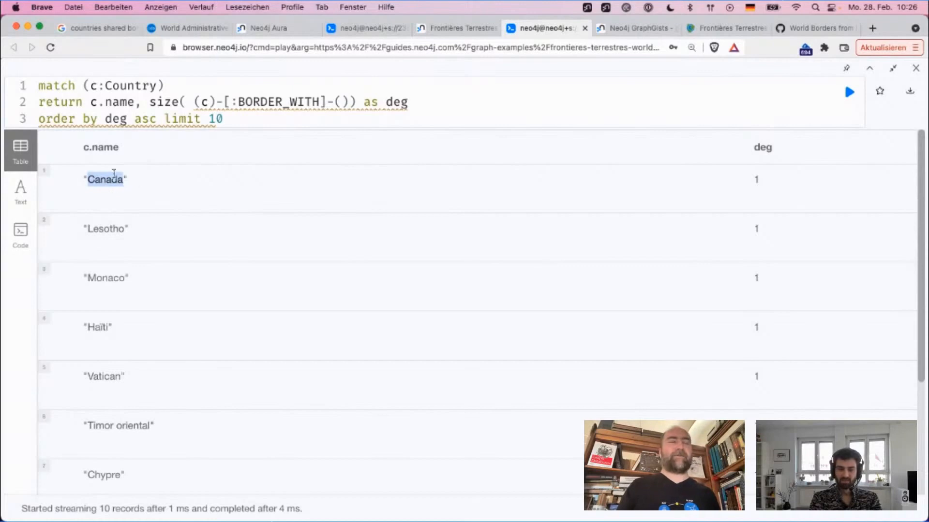
click(107, 181)
double_click(107, 180)
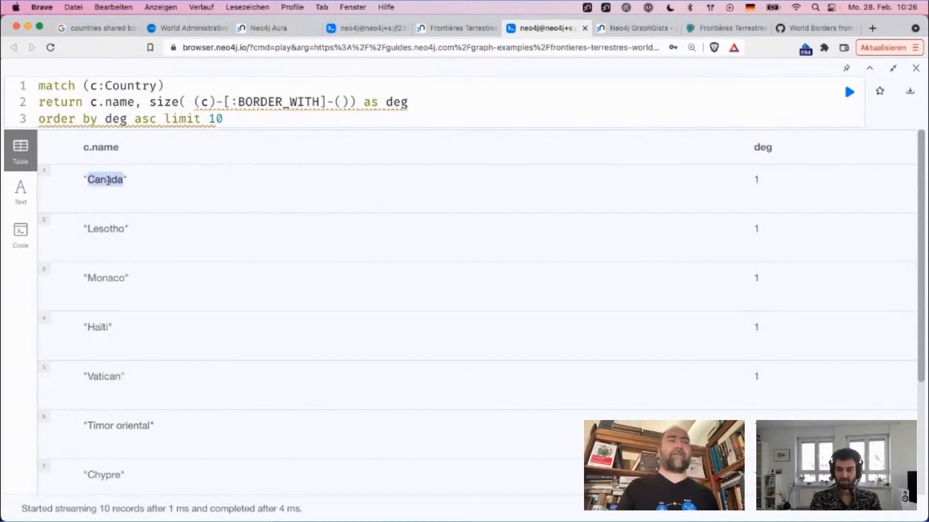
click(108, 180)
double_click(107, 180)
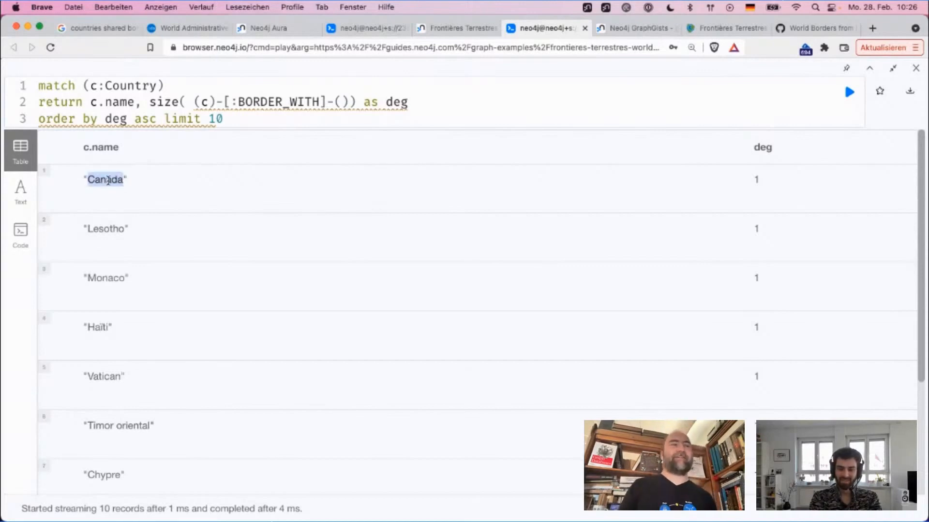
click(108, 180)
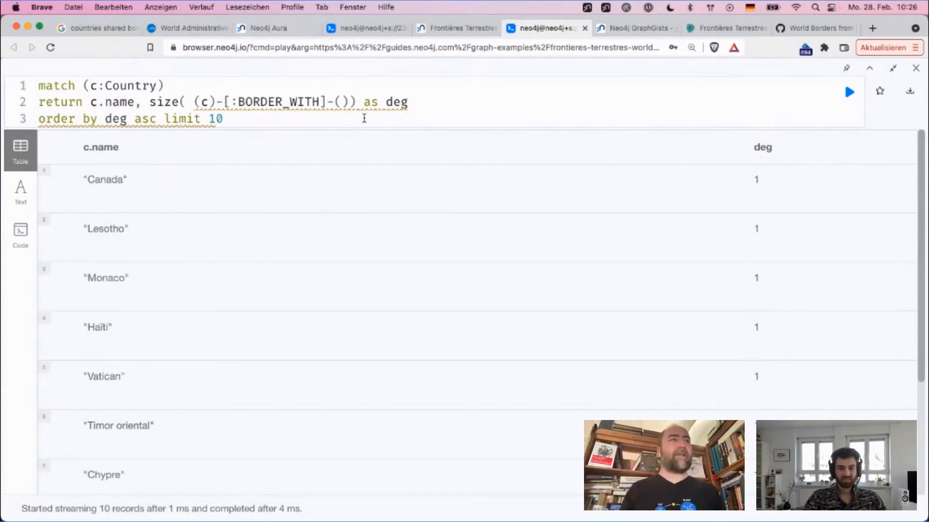
Step: Extend the return clause with a comma after the deg alias to start another return item
key(super+a)
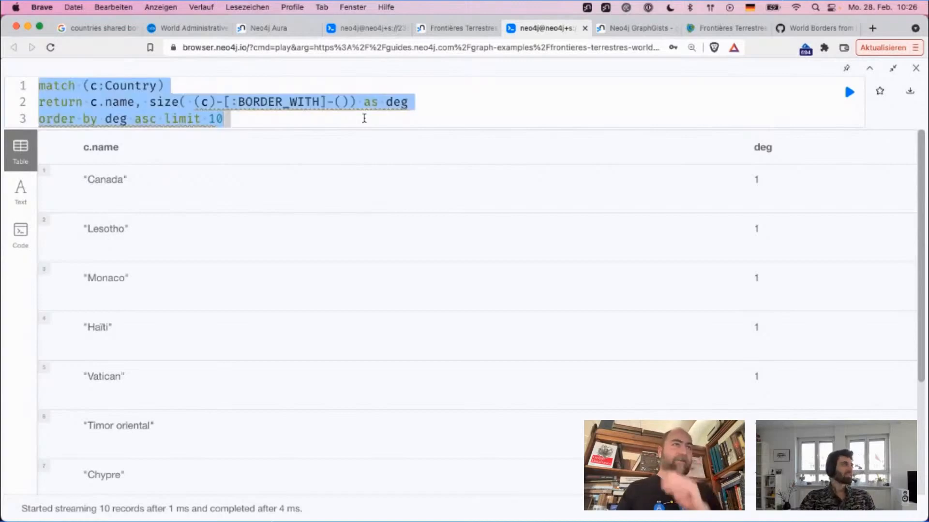
key(Left)
click(446, 111)
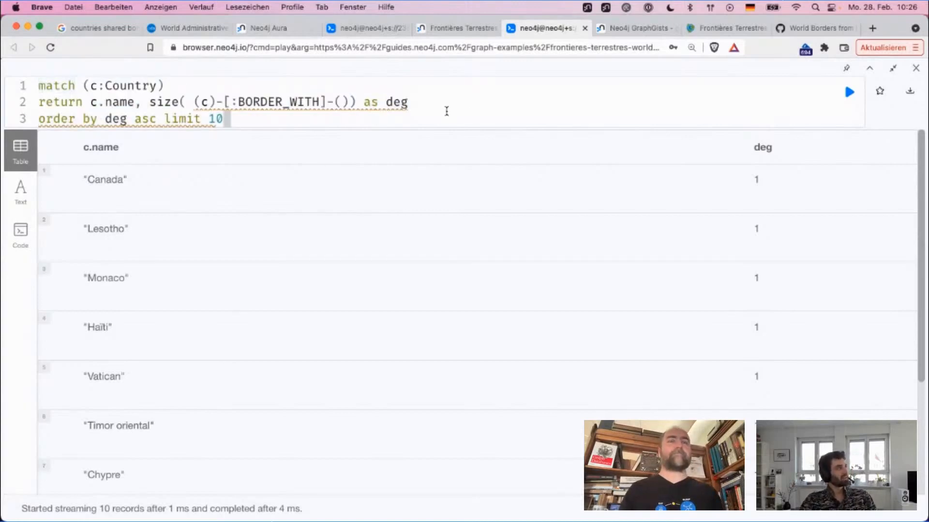
key(Up)
key(End)
text(,)
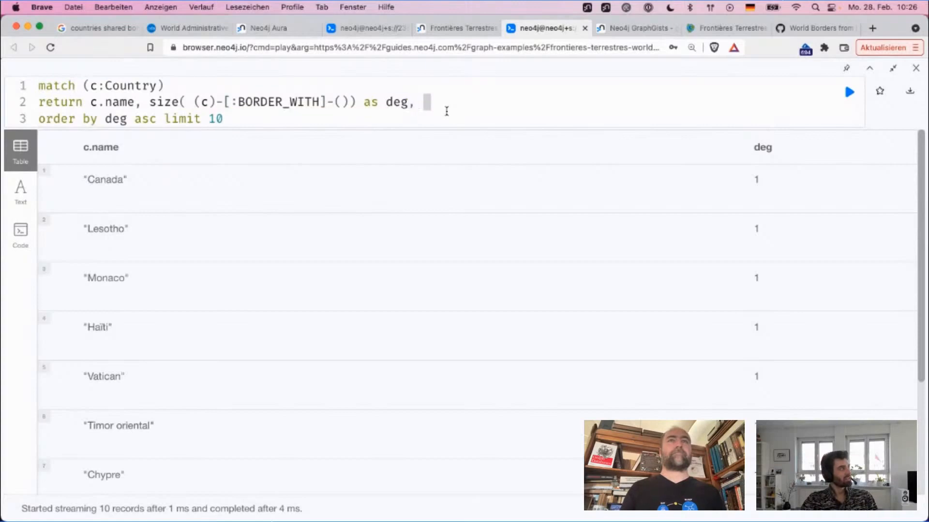
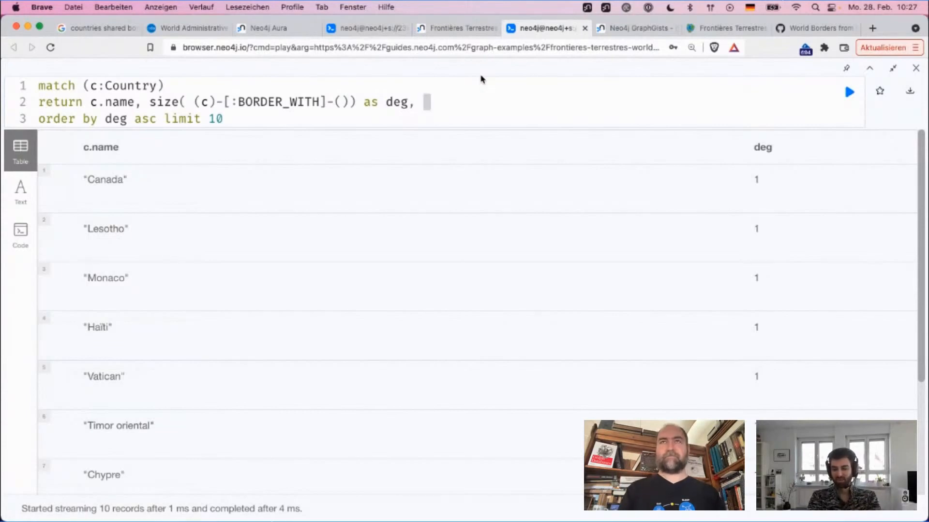
Step: Open Google Maps in a new browser tab and search for greenland
key(super+t)
text(a)
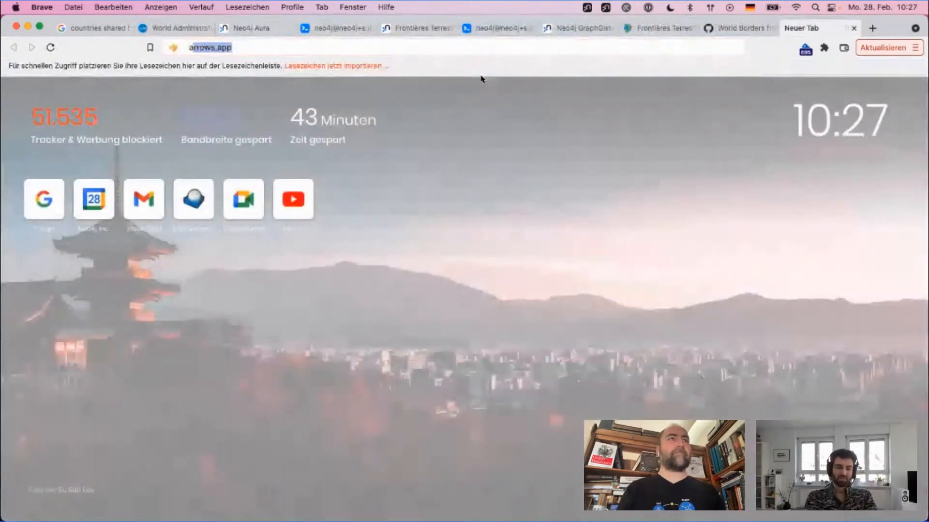
text(maps)
key(Return)
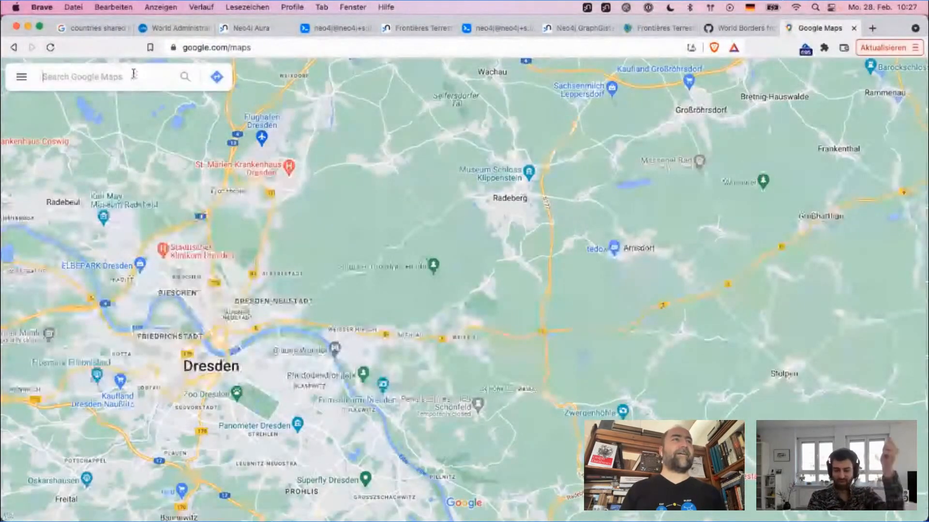
click(132, 75)
text(greenland)
key(Return)
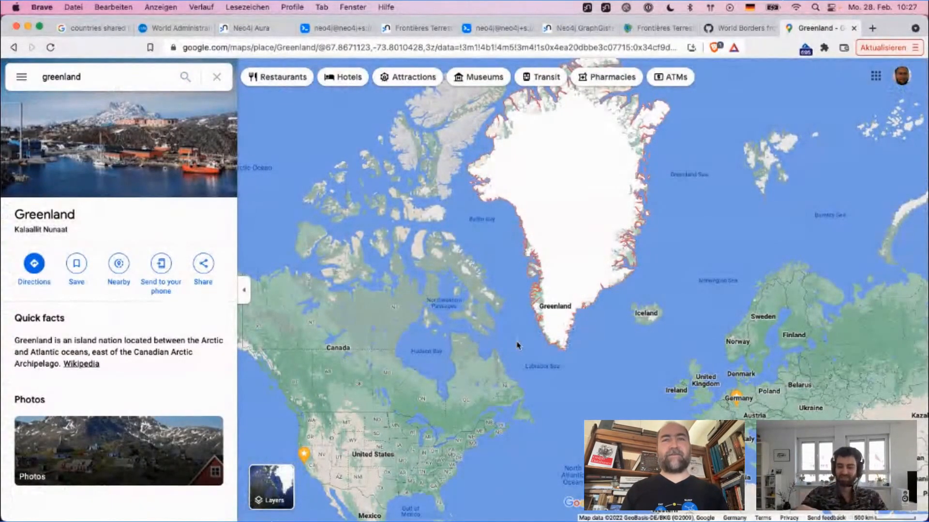
Step: Examine the stretch of sea between Greenland's west coast and northern Canada on the map
scroll(516, 345, up, 2)
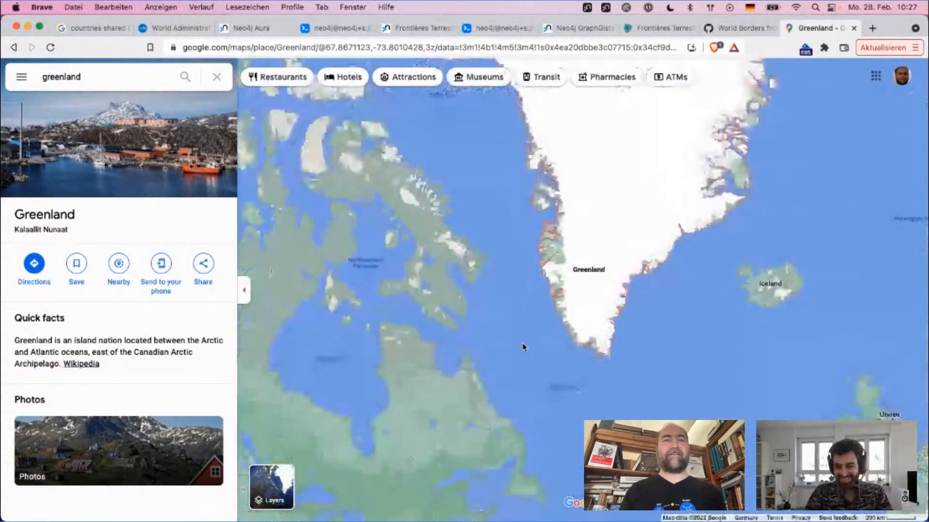
scroll(522, 347, up, 3)
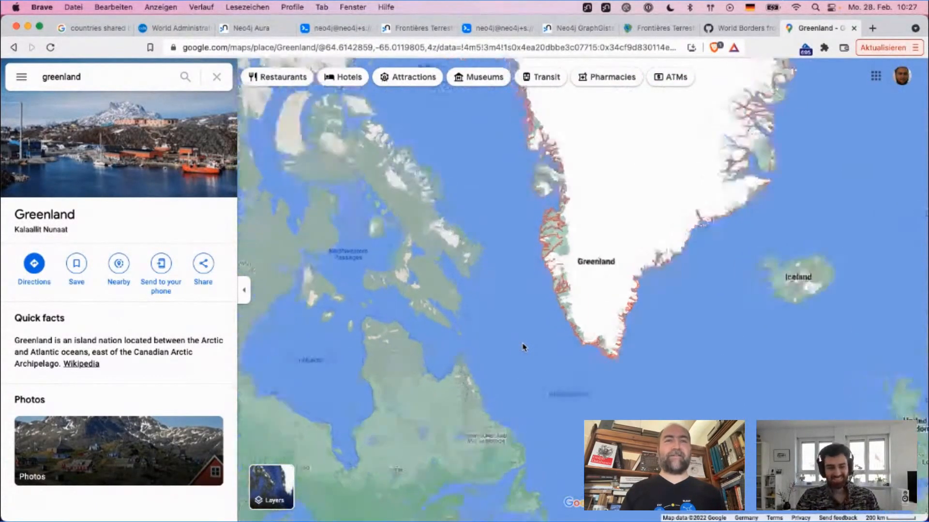
scroll(522, 347, up, 5)
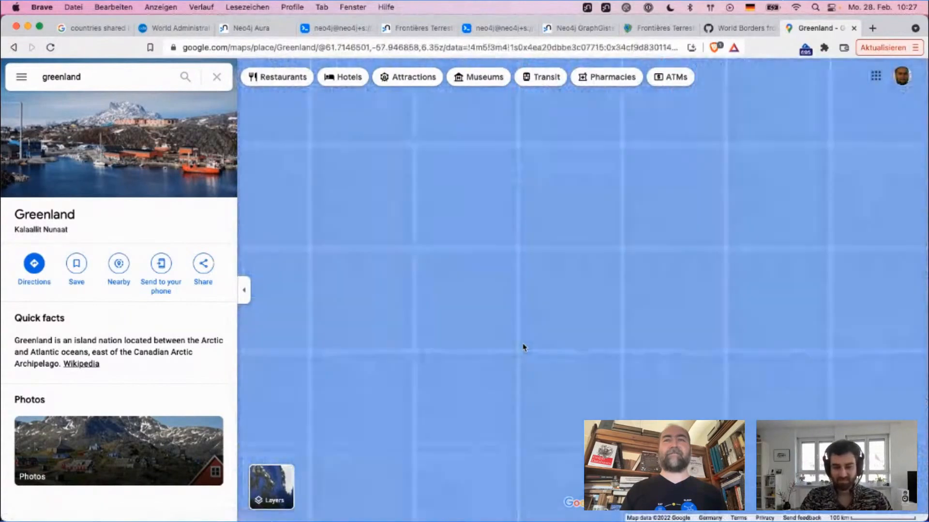
scroll(523, 347, down, 4)
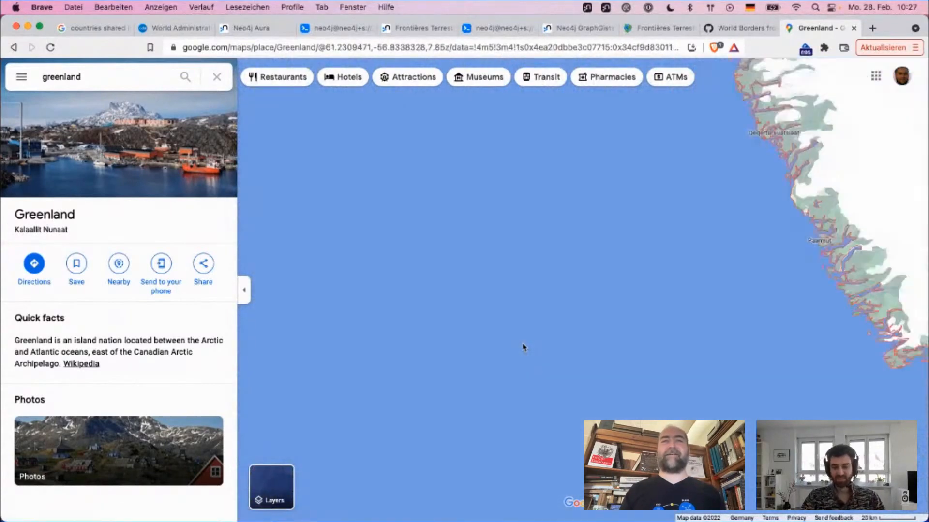
drag(513, 131, 512, 259)
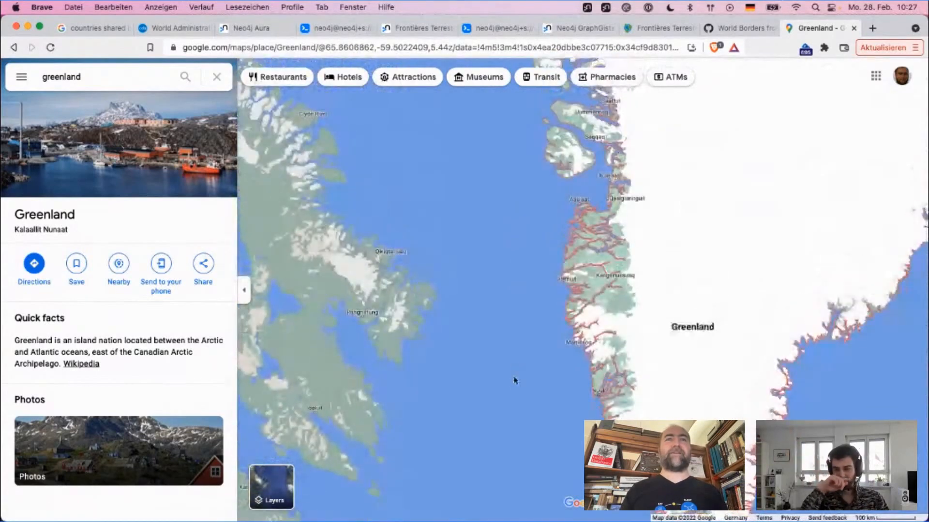
drag(502, 243, 516, 427)
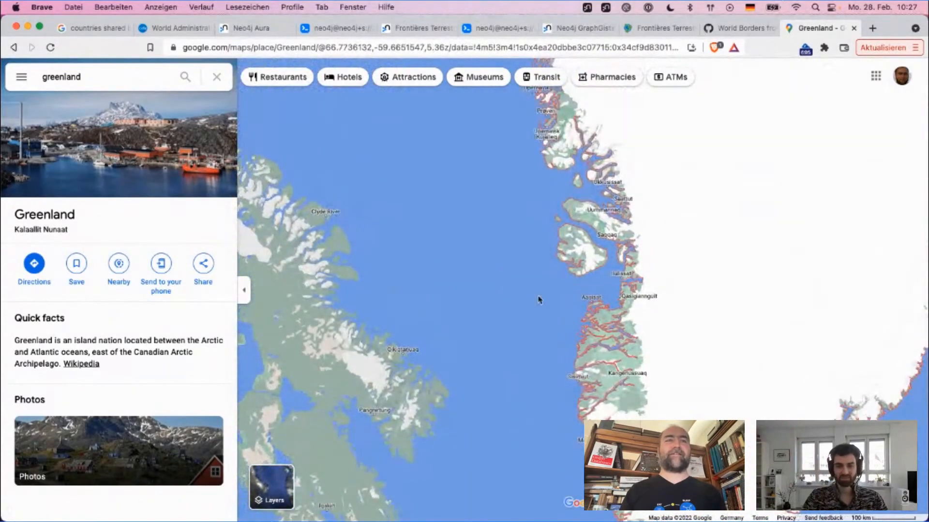
Step: Follow Canada's Arctic region westward on the map from Greenland as far as the Yukon and Alaska border
drag(376, 243, 758, 172)
drag(400, 195, 774, 203)
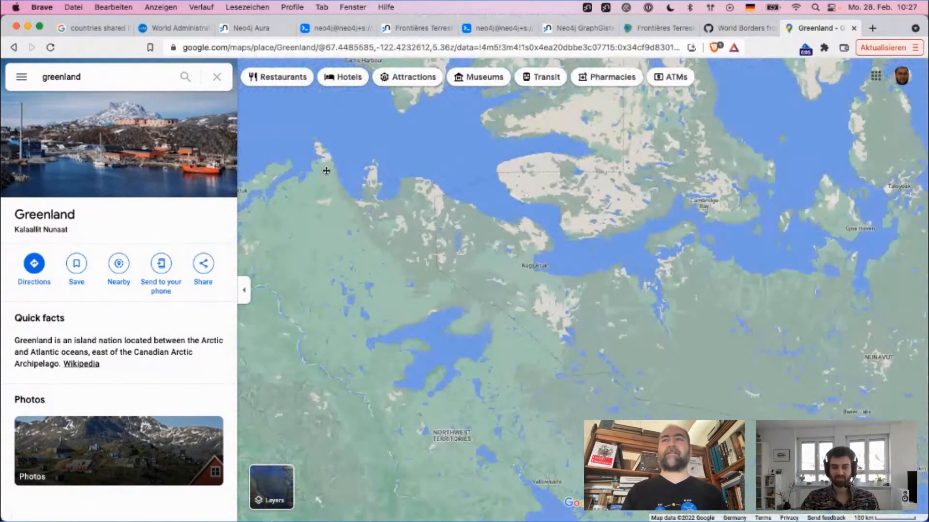
drag(326, 170, 278, 168)
drag(793, 151, 411, 124)
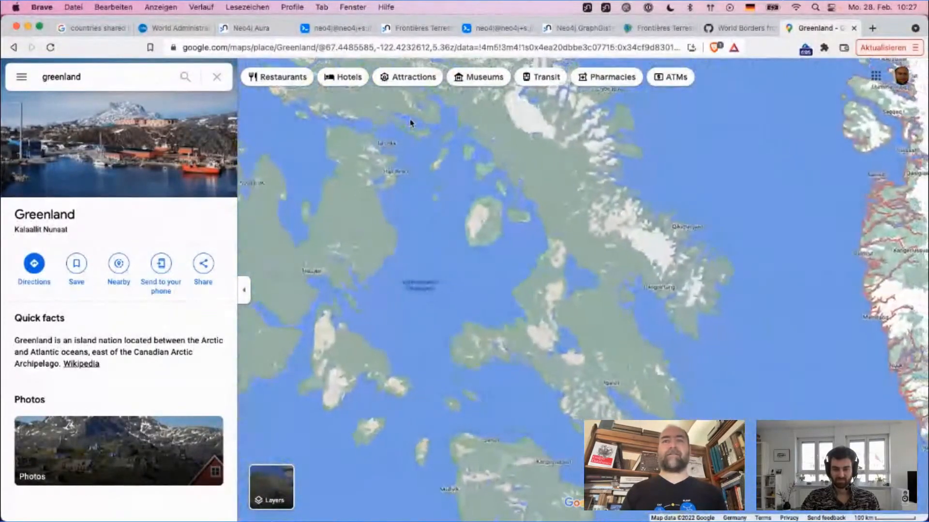
drag(800, 271, 872, 147)
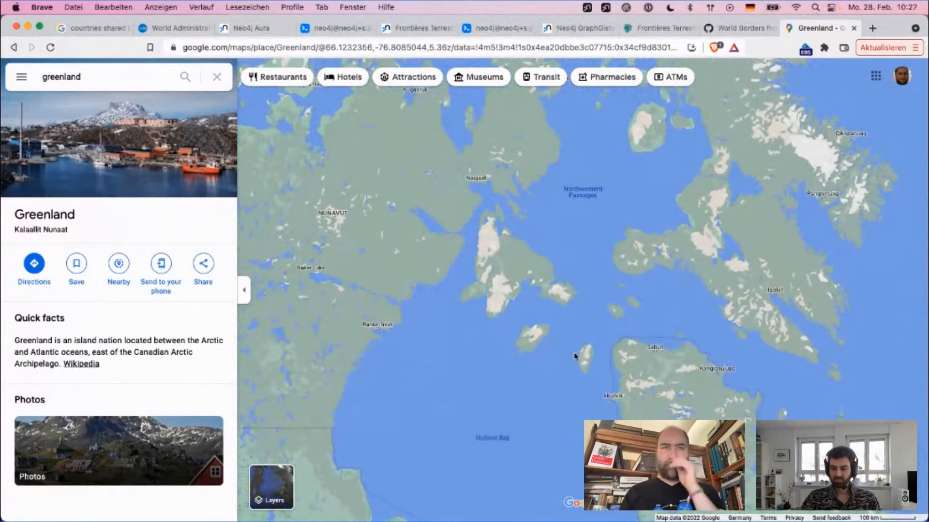
drag(574, 356, 809, 267)
drag(572, 257, 794, 257)
drag(435, 202, 759, 317)
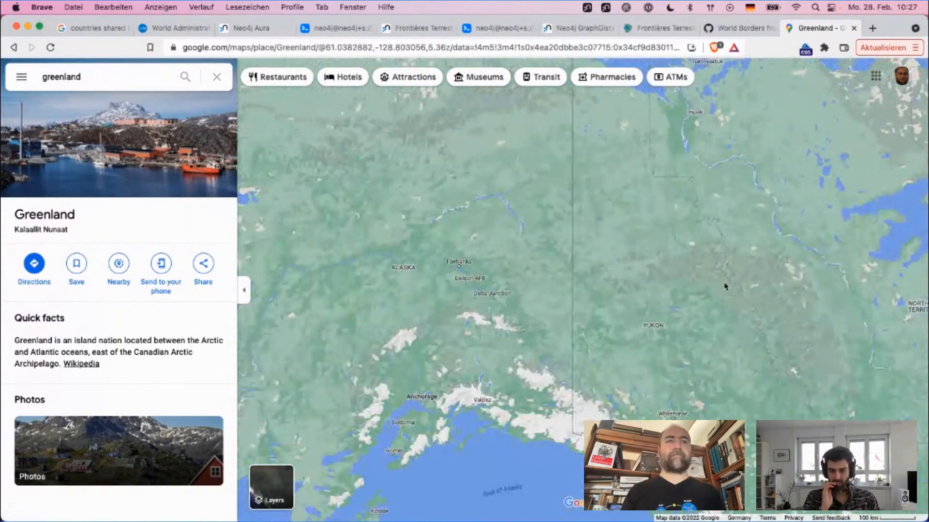
Step: Examine the Bering Strait around Diomede, between Alaska and the Russian coast
drag(411, 251, 883, 273)
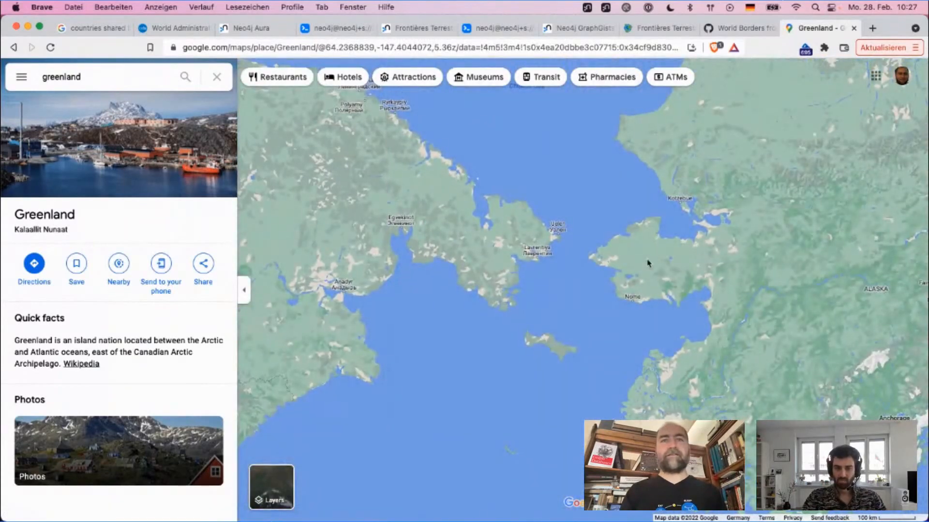
scroll(648, 263, up, 5)
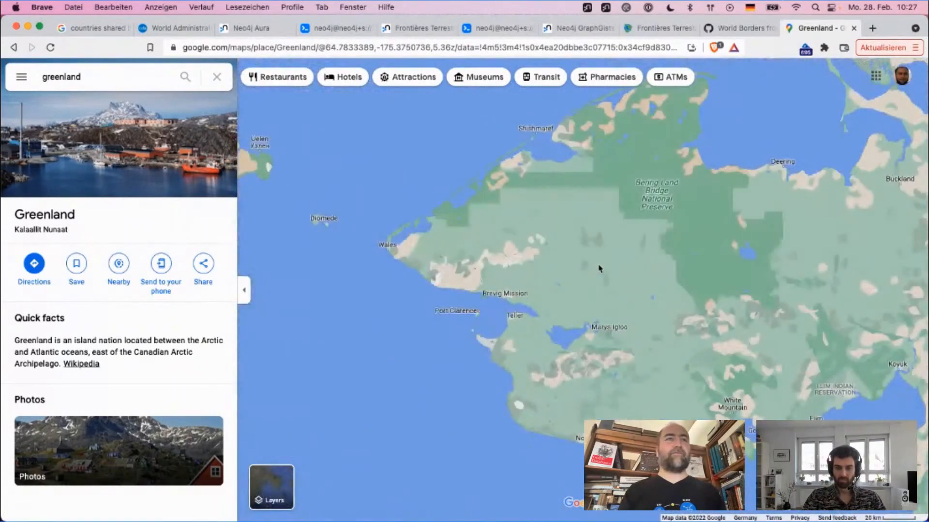
drag(332, 249, 585, 249)
scroll(586, 252, up, 2)
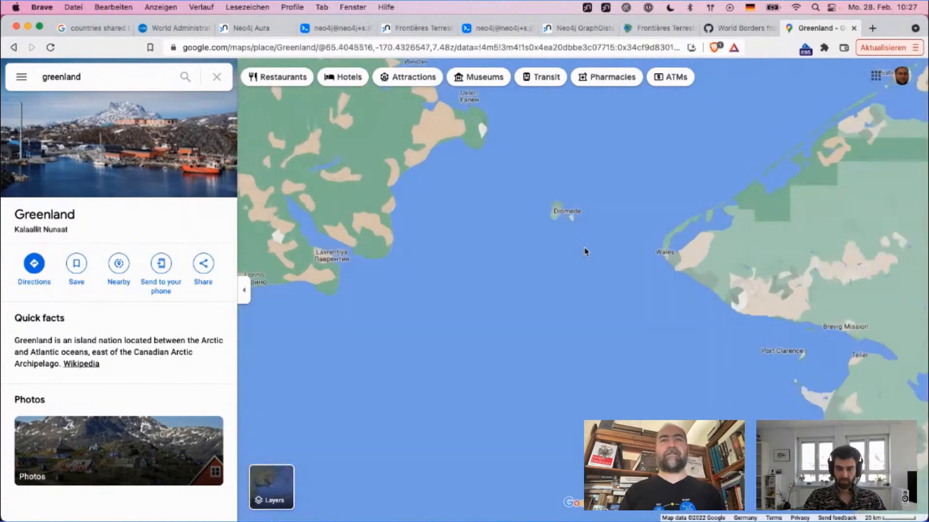
scroll(585, 252, up, 2)
drag(605, 159, 602, 247)
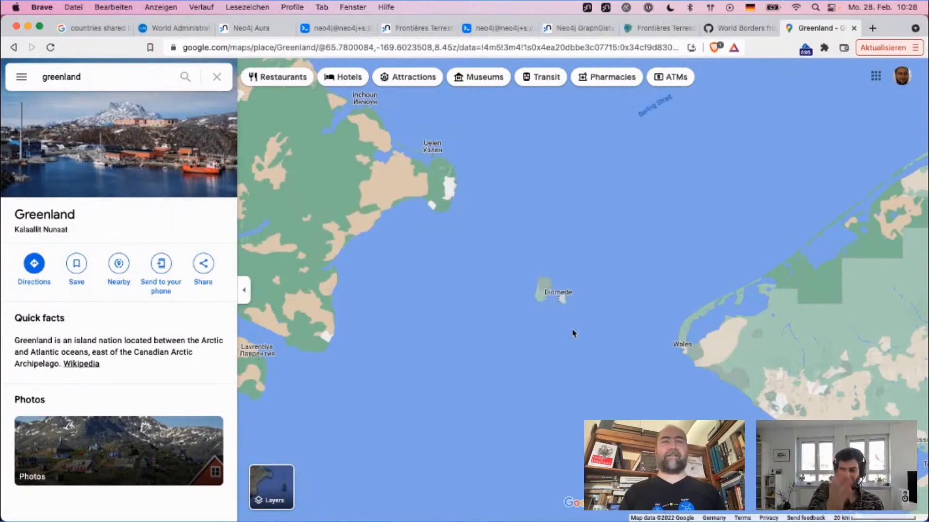
scroll(573, 333, down, 3)
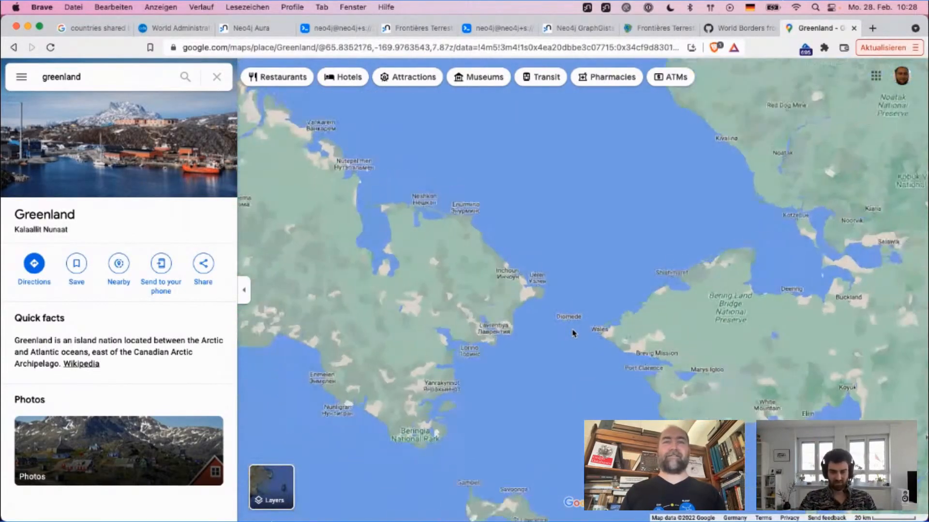
scroll(572, 333, down, 3)
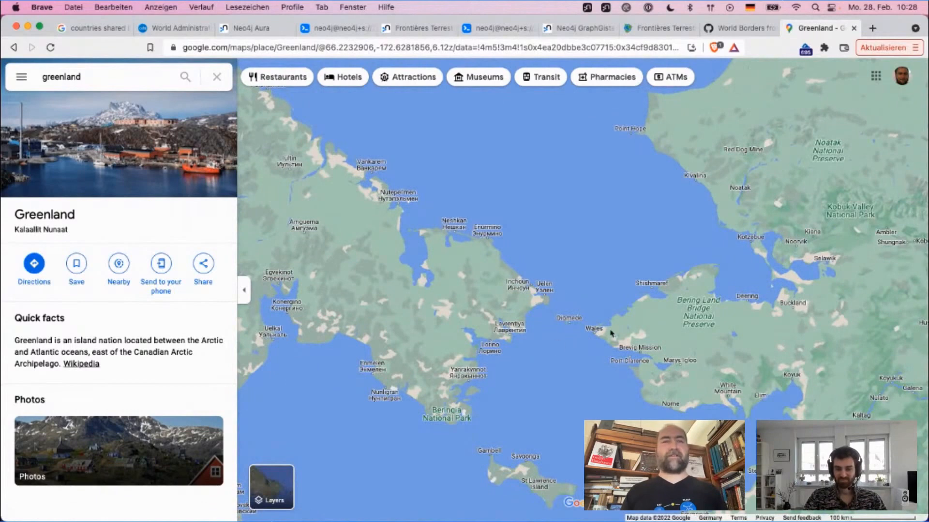
scroll(557, 427, down, 2)
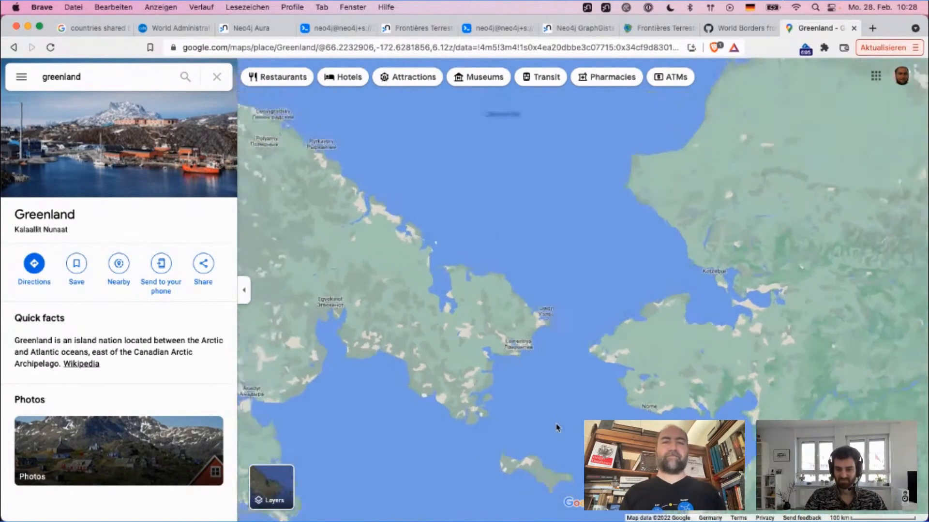
drag(503, 240, 674, 161)
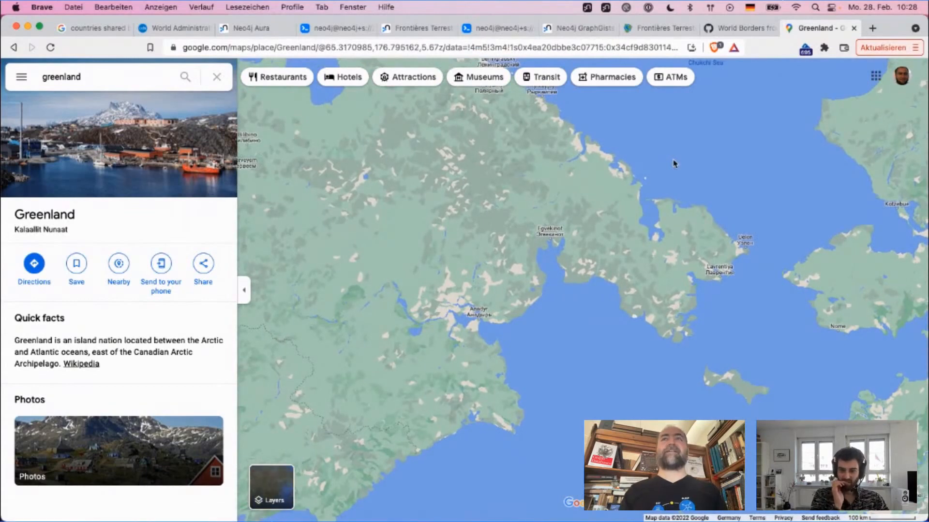
Step: Close the map, return to the Neo4j Browser query and start a sum aggregate as the third return item
key(super+w)
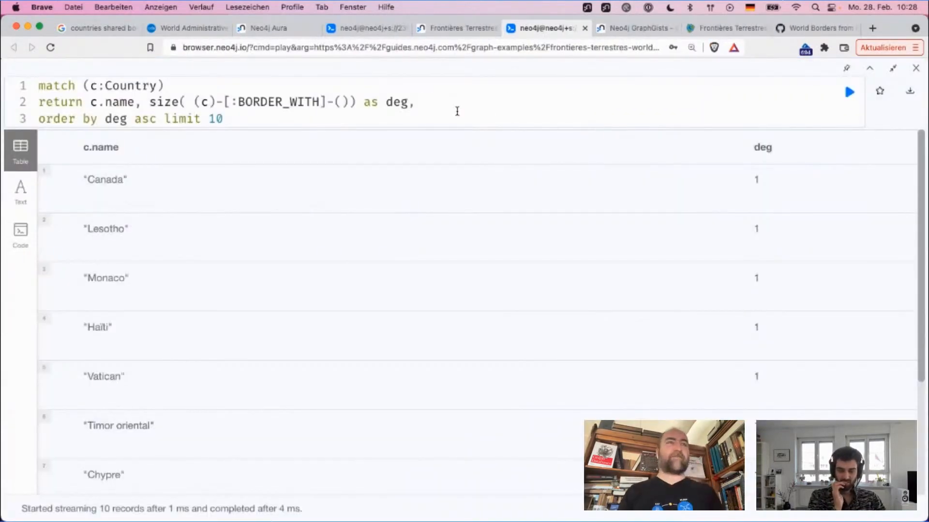
text(su)
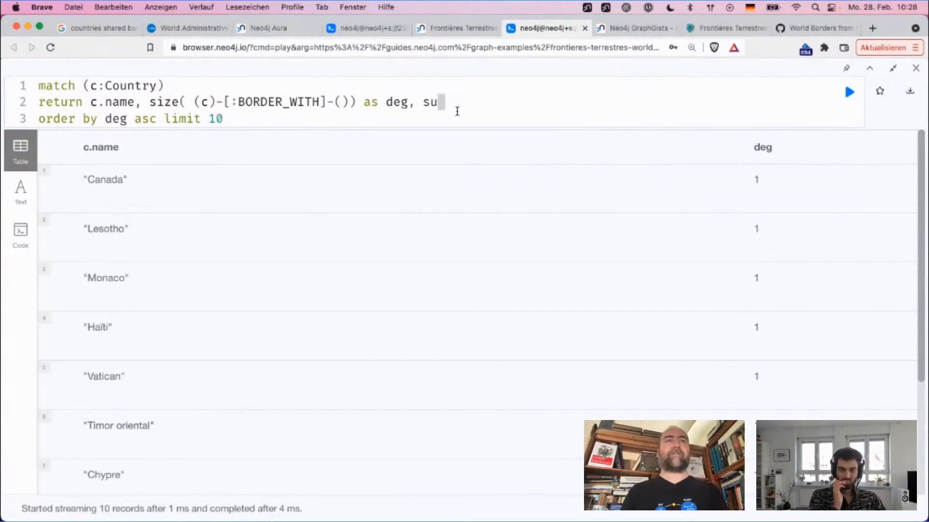
text(m)
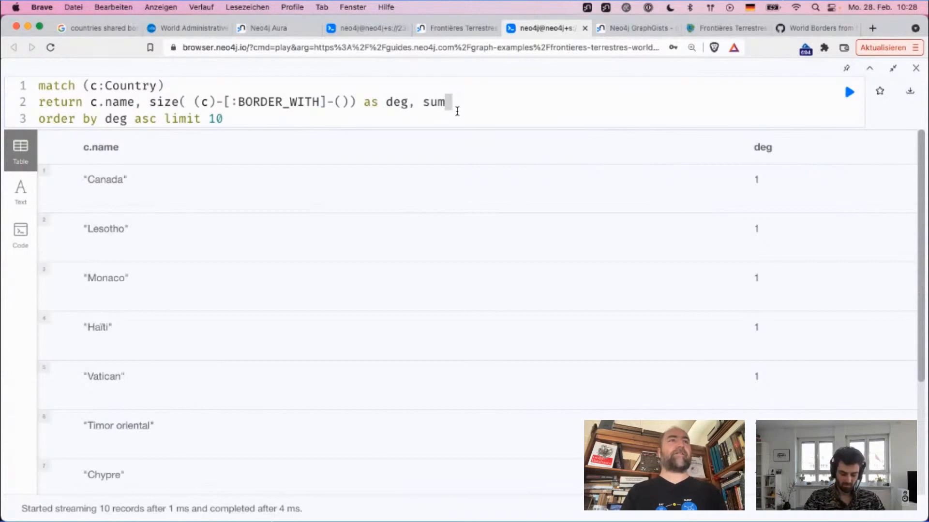
Step: Move the (c)-[:BORDER_WITH]-() pattern out of size() to the end of the match clause
drag(149, 102, 363, 102)
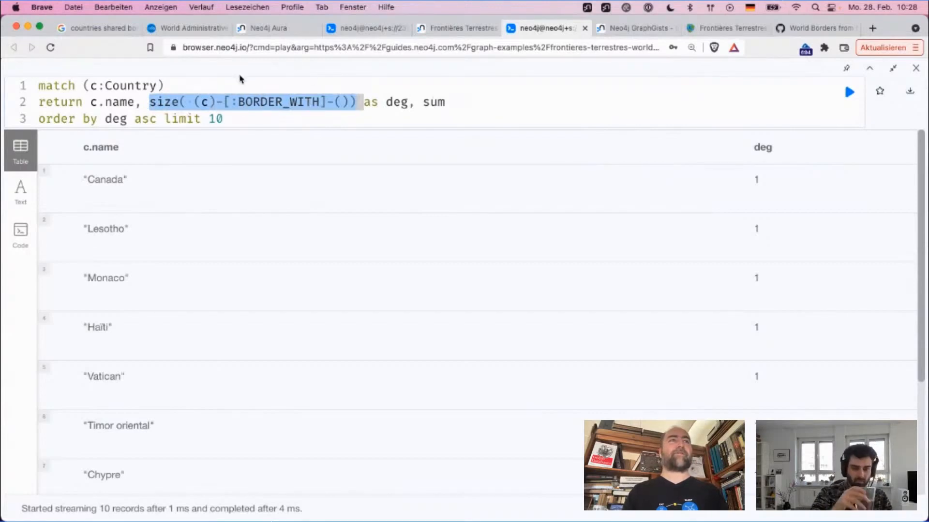
click(216, 82)
click(215, 103)
drag(194, 102, 351, 102)
key(super+x)
key(Up)
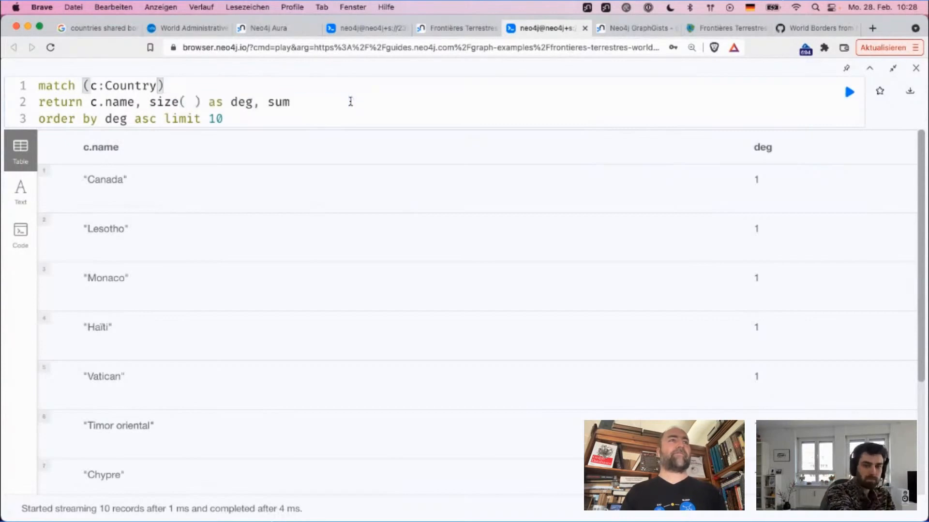
key(super+v)
Step: Remove the duplicate (c) from the match pattern and name the BORDER_WITH relationship r
key(Left)
key(Left)
key(Left)
key(Left)
key(Left)
key(Left)
key(Left)
key(Left)
key(Left)
key(Left)
key(Left)
key(Left)
key(Left)
key(Left)
key(Left)
key(Left)
key(Left)
key(Left)
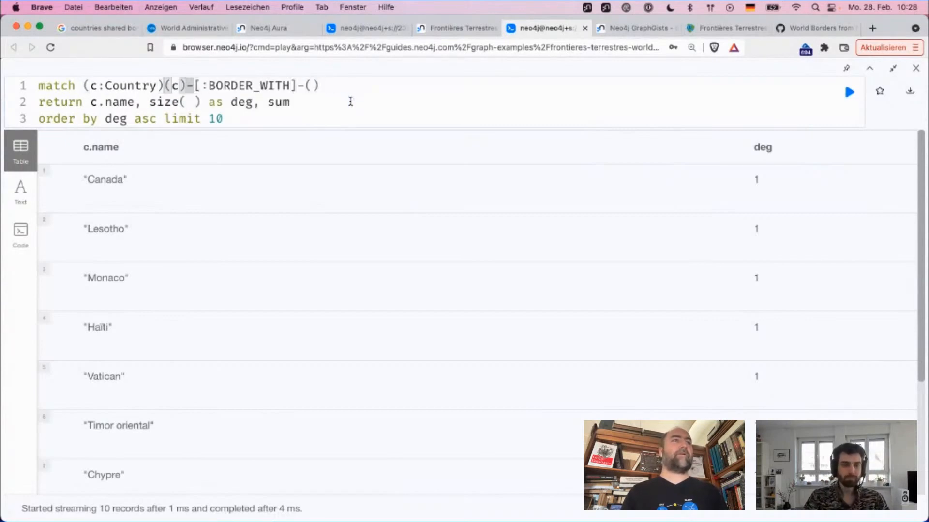
key(BackSpace)
key(BackSpace)
key(BackSpace)
key(Right)
text(r)
key(Down)
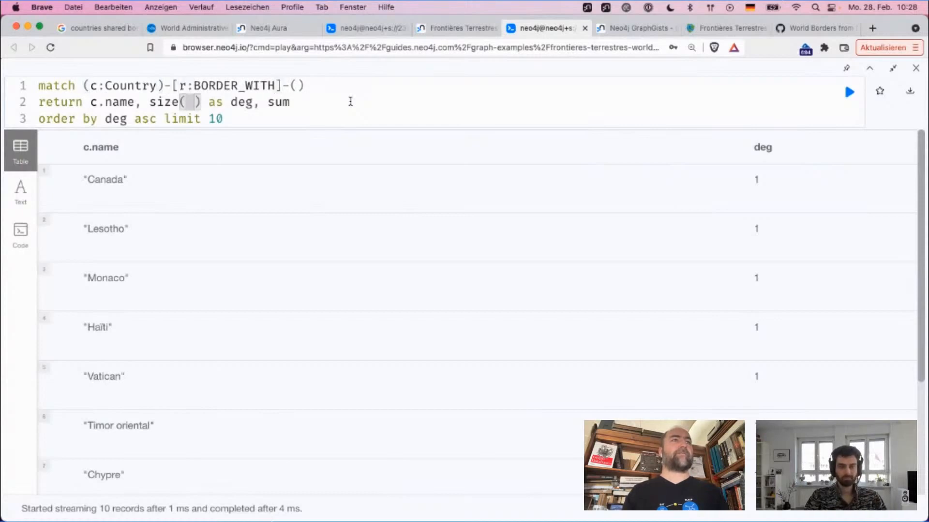
Step: Replace the emptied size() call with count(*) for the deg column
key(Delete)
key(BackSpace)
key(BackSpace)
key(BackSpace)
key(BackSpace)
key(BackSpace)
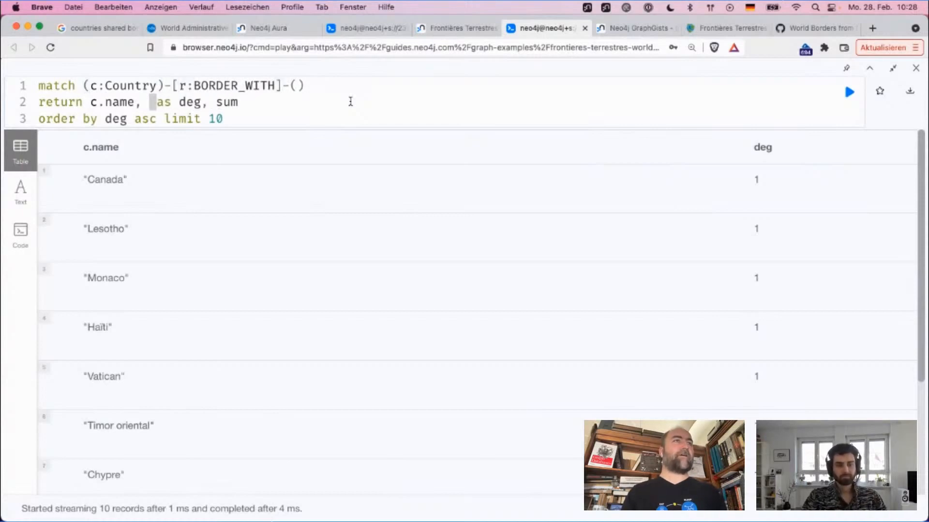
text(count(*))
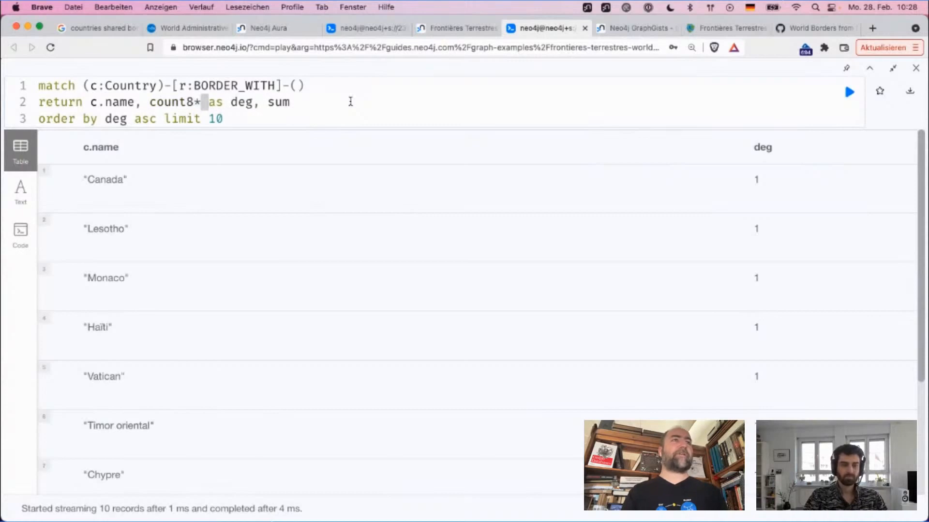
Step: Complete the third return item as sum(r.size) as length
key(Right)
key(Right)
key(Right)
key(Right)
key(Right)
key(Right)
key(Right)
key(Right)
key(Right)
key(Right)
key(Right)
key(Right)
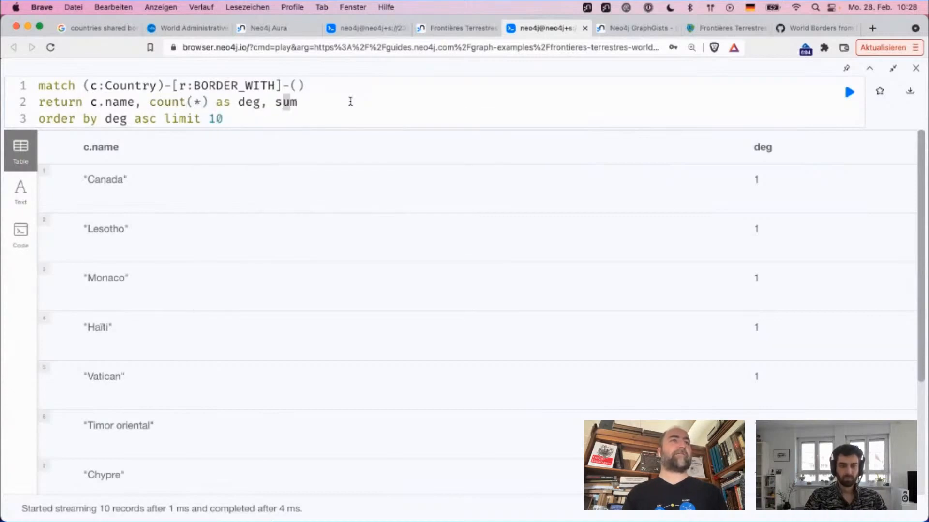
text(()
text(r.size)
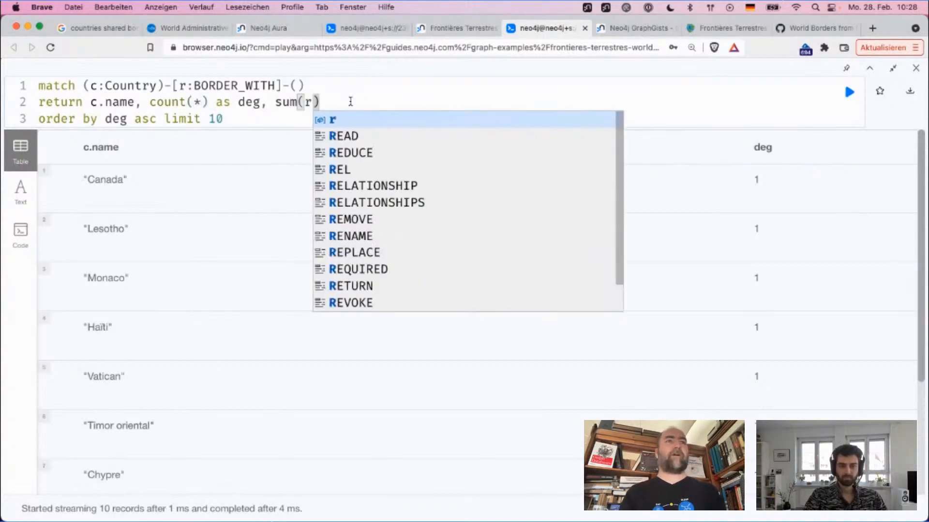
key(Escape)
text(as length)
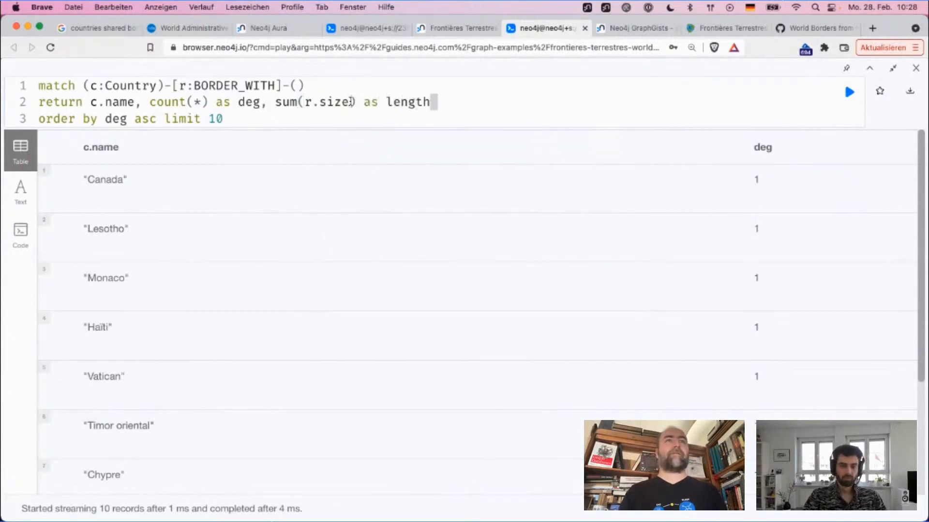
Step: Change the sort to order by length desc, keeping the limit of 10, and run the query
key(Down)
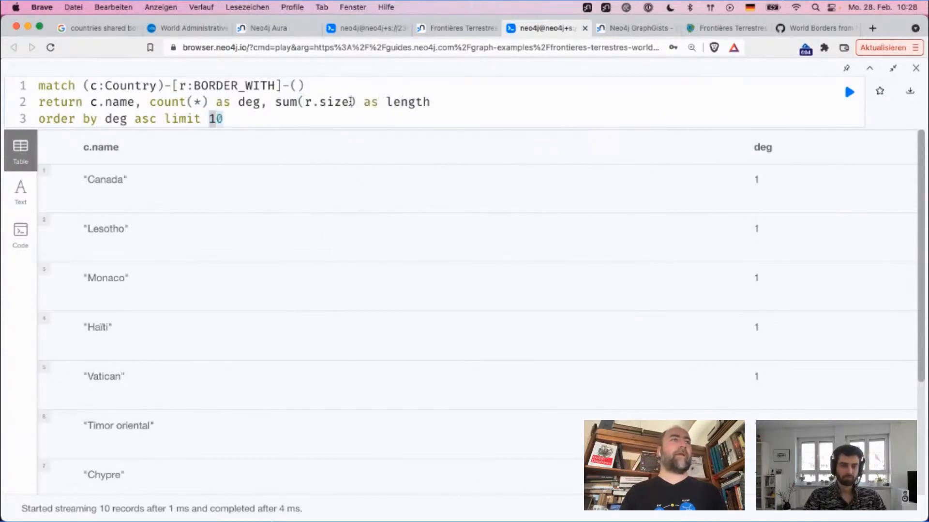
key(Left)
key(Left)
key(Left)
key(Left)
key(Left)
key(Left)
key(Left)
key(Left)
key(Left)
key(Left)
key(Left)
key(Left)
key(Left)
key(Right)
key(Right)
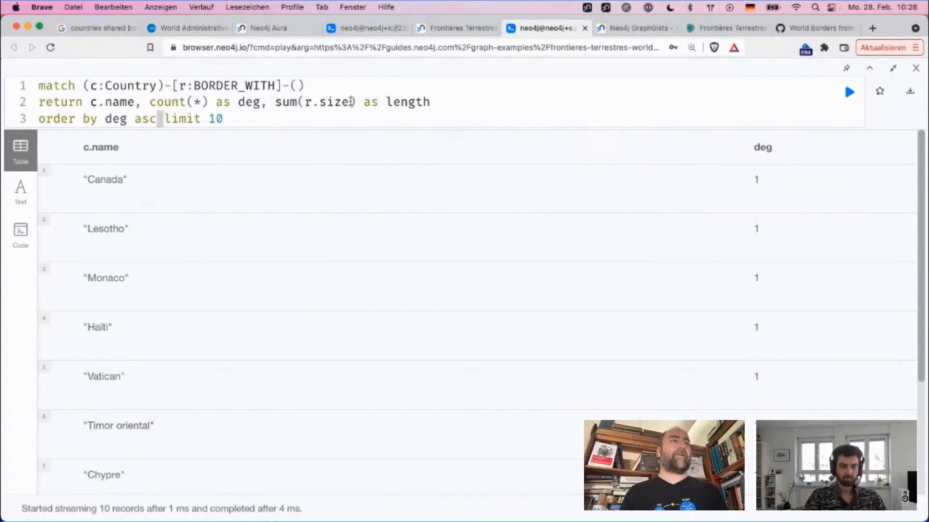
key(BackSpace)
key(BackSpace)
key(BackSpace)
key(BackSpace)
key(BackSpace)
key(BackSpace)
key(BackSpace)
text(length desc)
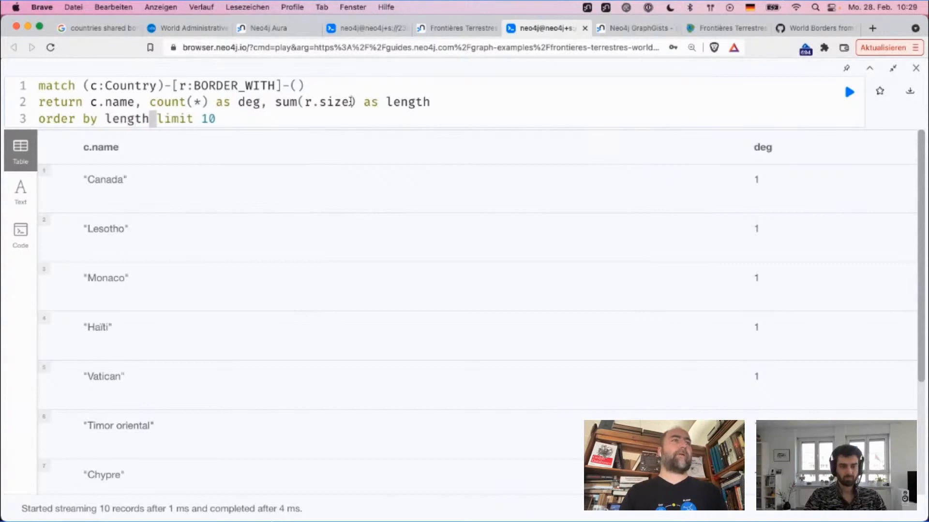
key(super+Return)
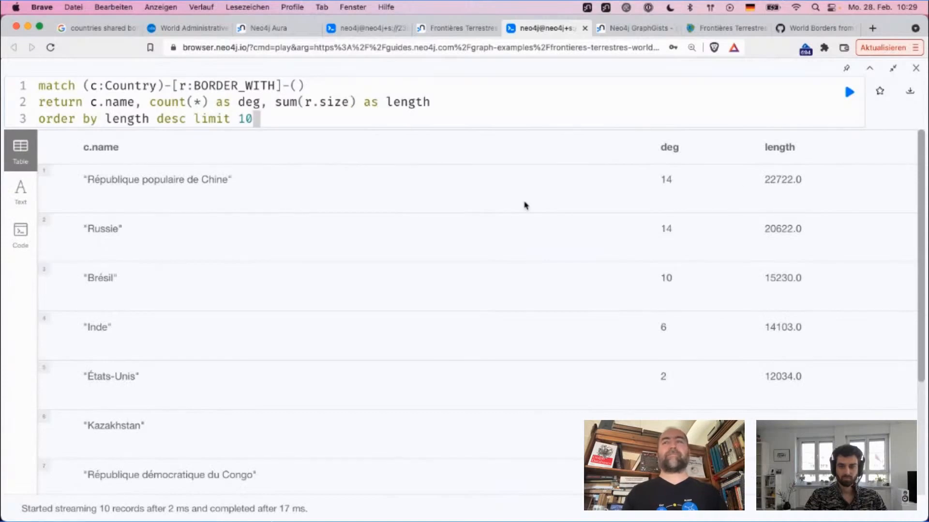
Step: Examine the ten countries ranked by total border length, comparing their border counts and lengths
drag(82, 180, 273, 191)
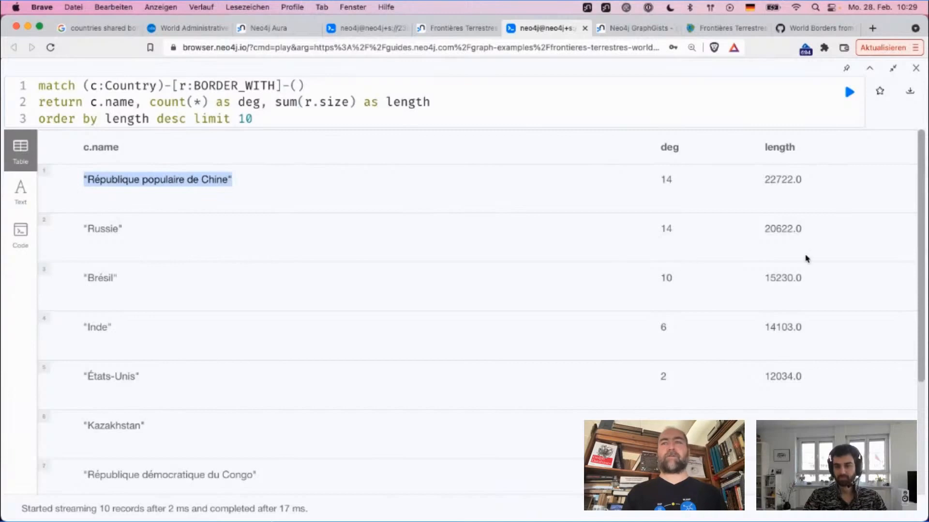
drag(805, 284, 756, 288)
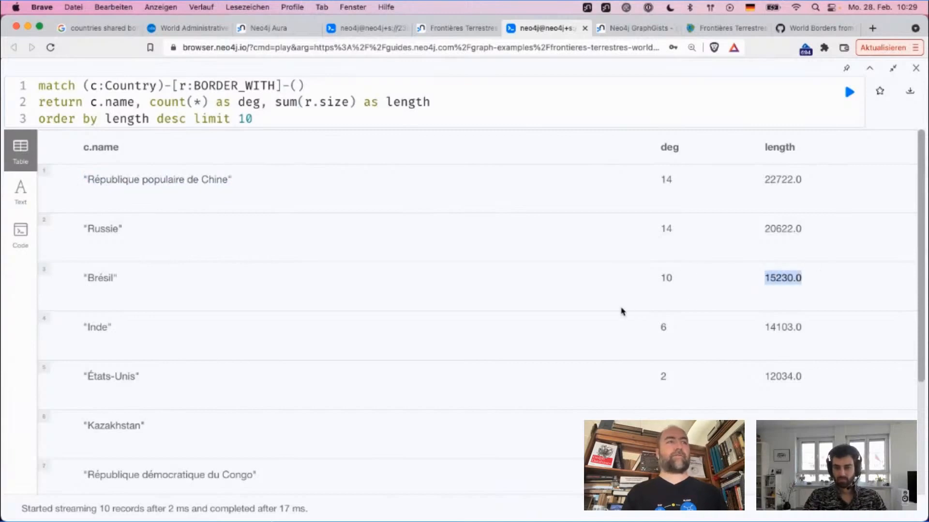
scroll(622, 311, down, 1)
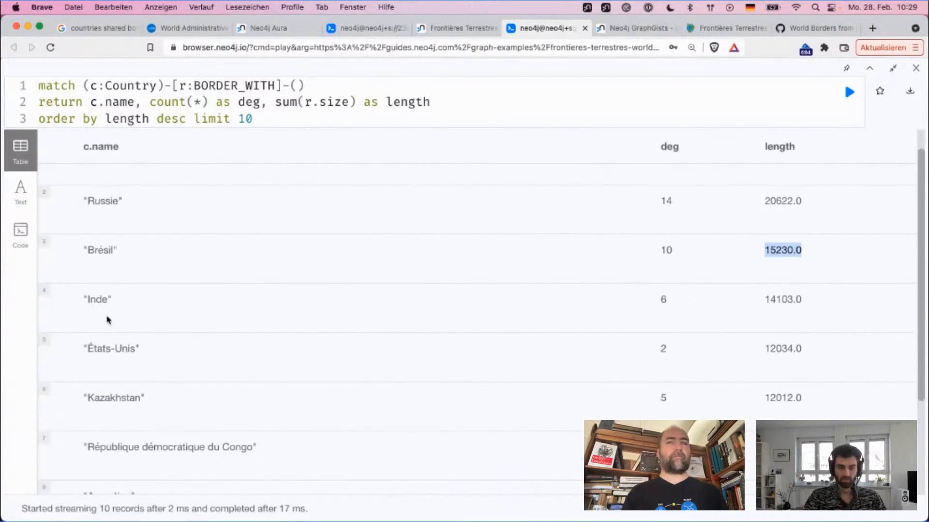
scroll(107, 320, down, 2)
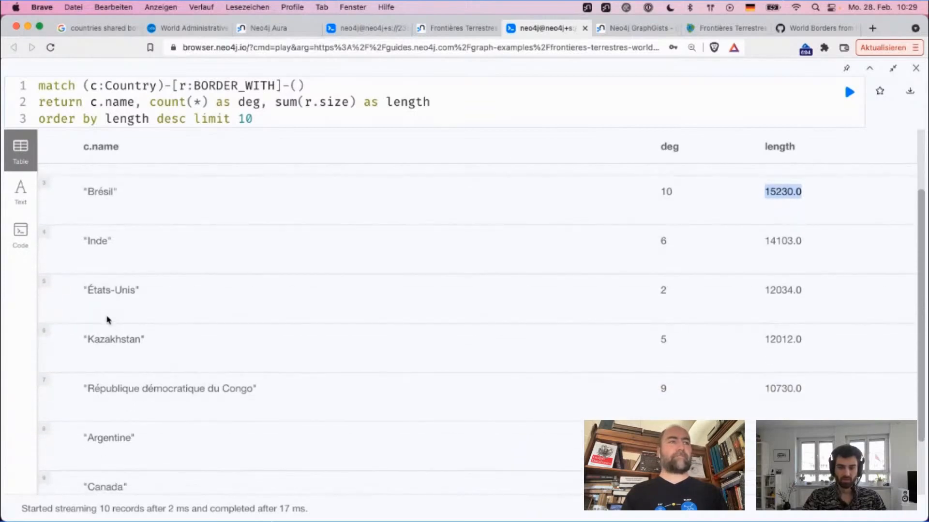
scroll(107, 320, down, 1)
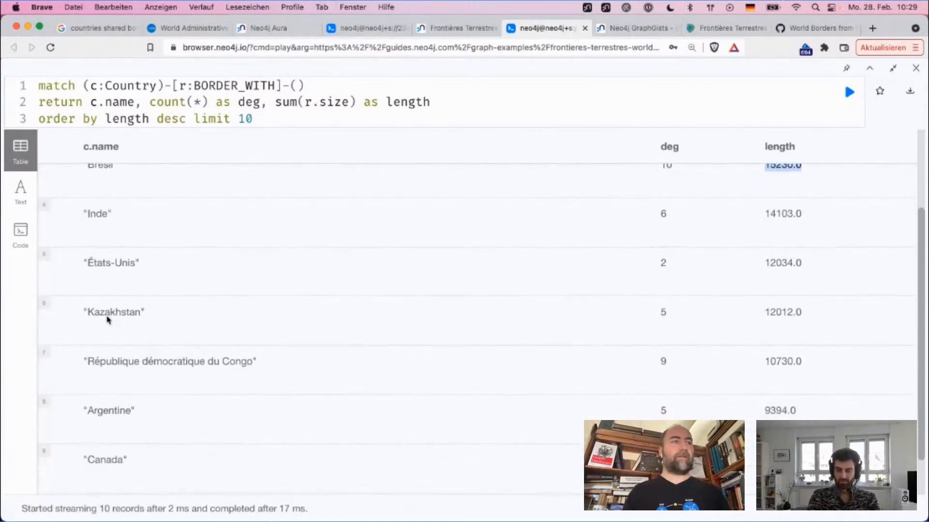
double_click(99, 312)
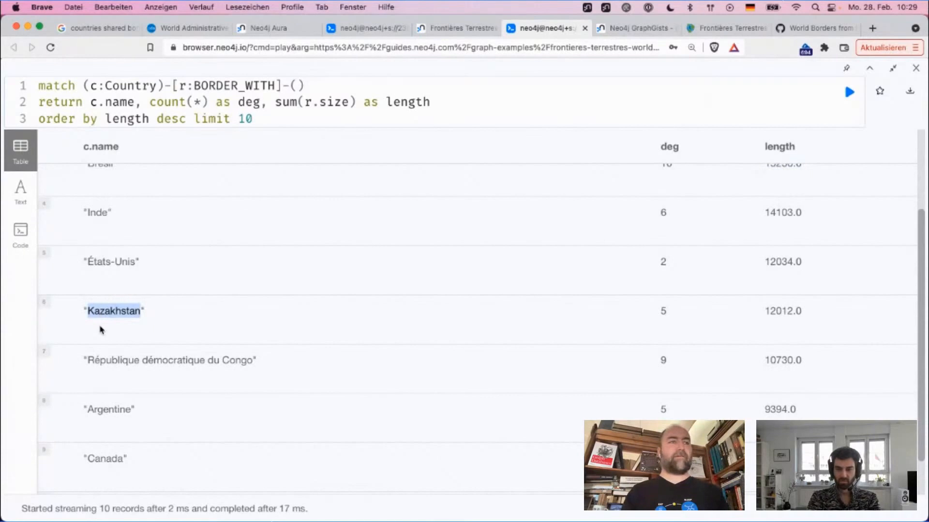
double_click(232, 360)
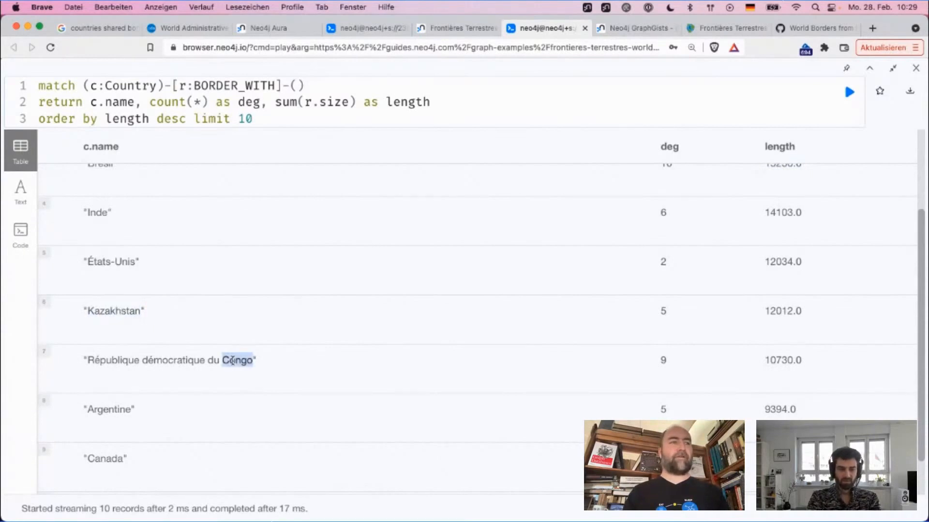
scroll(233, 360, down, 1)
scroll(233, 361, down, 1)
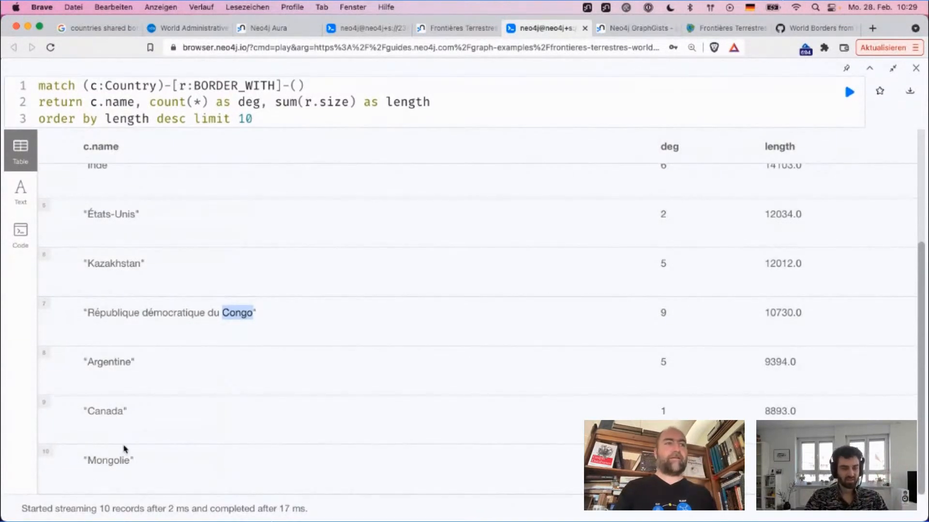
double_click(111, 266)
scroll(220, 231, up, 5)
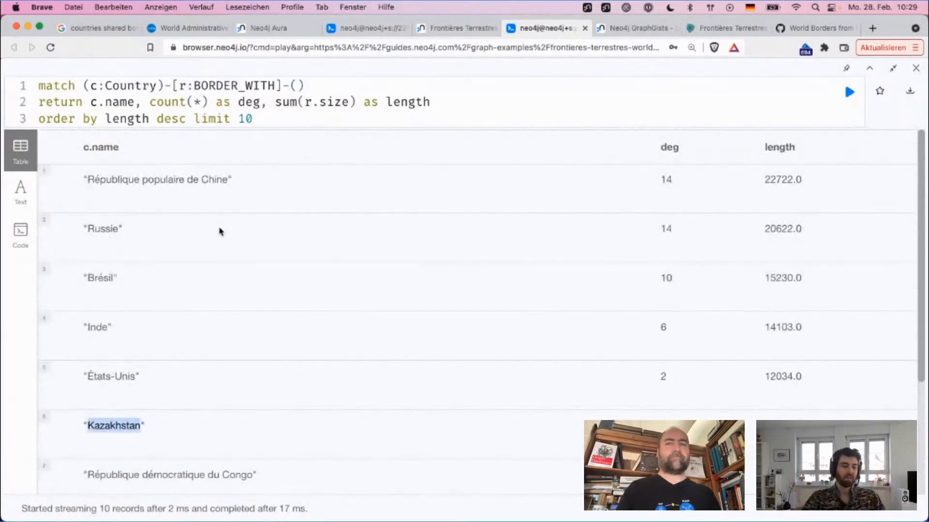
double_click(260, 104)
double_click(121, 101)
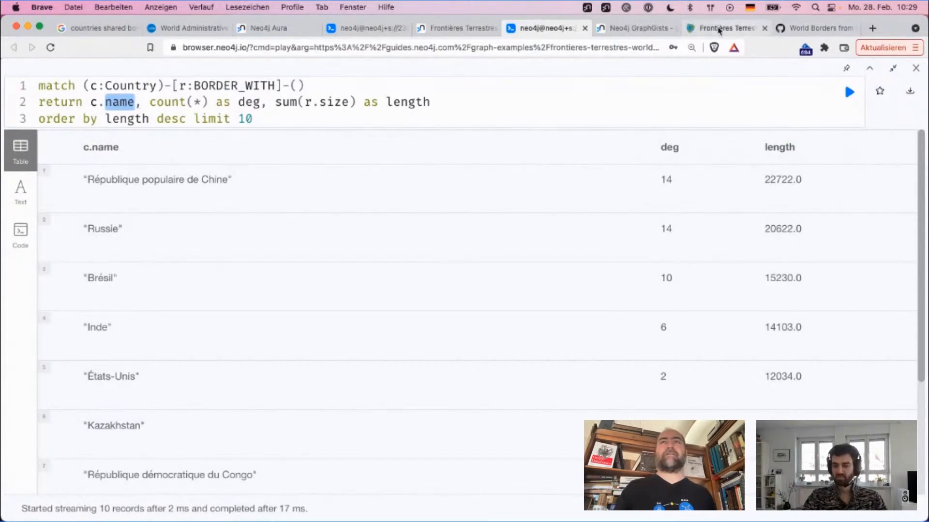
Step: Switch to Google Maps and survey the countries from the Bering Strait across to Eurasia and Africa
click(689, 29)
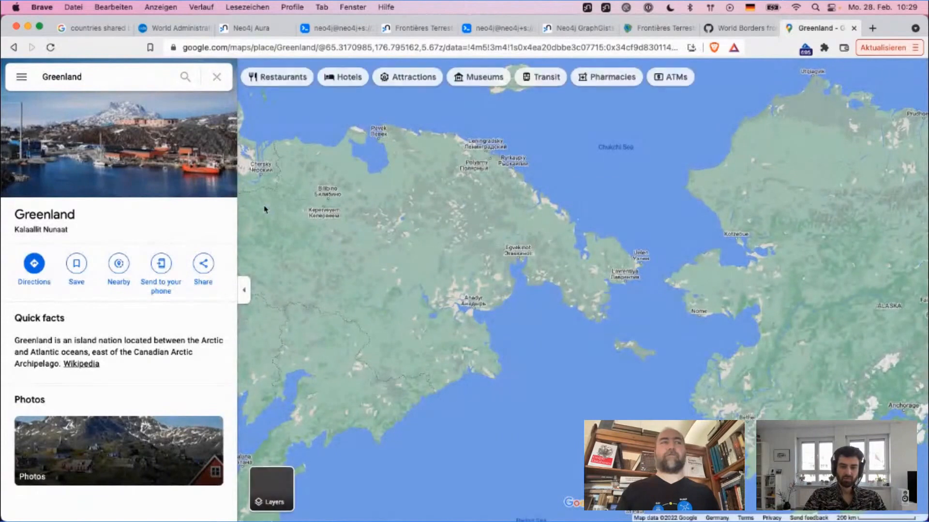
scroll(599, 149, down, 2)
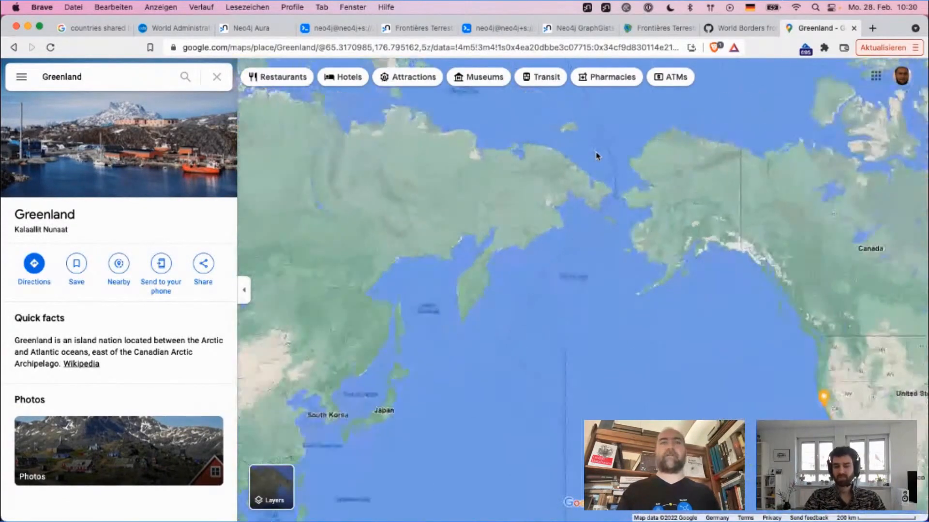
scroll(598, 156, down, 4)
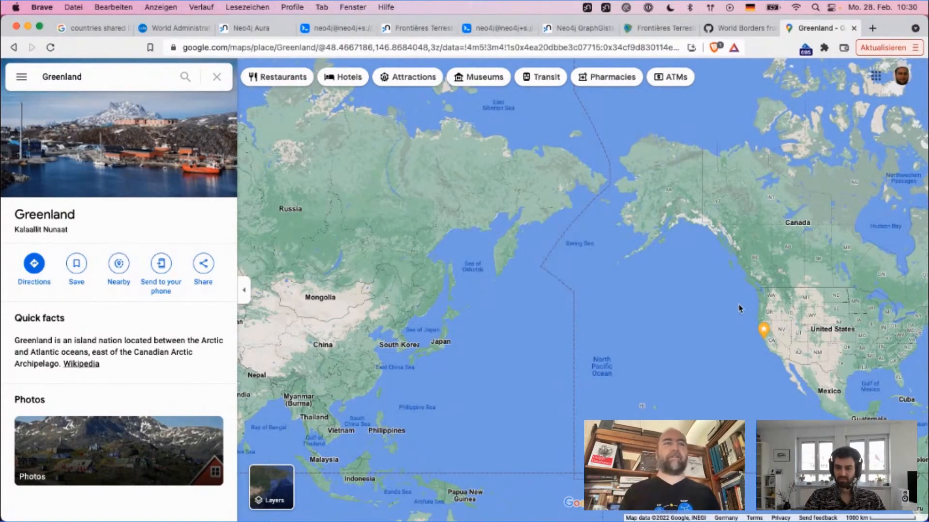
drag(480, 343, 828, 228)
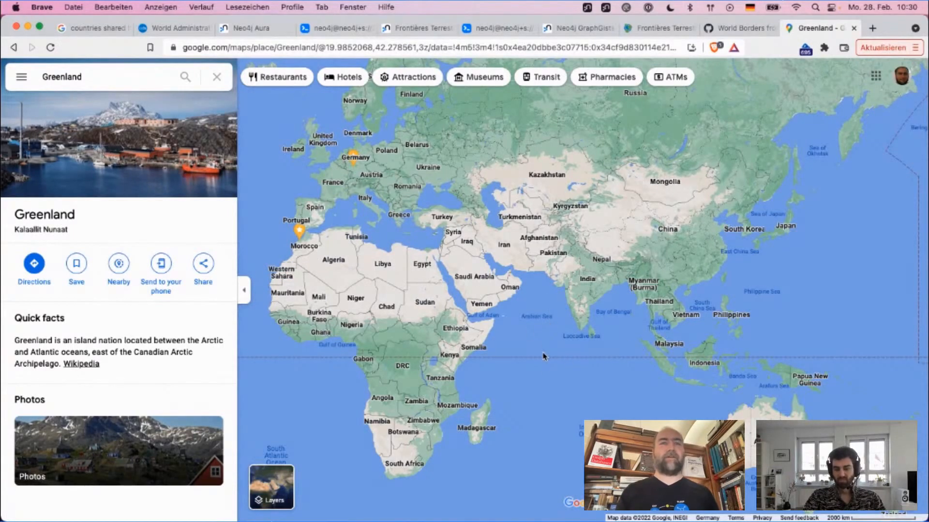
drag(540, 383, 530, 432)
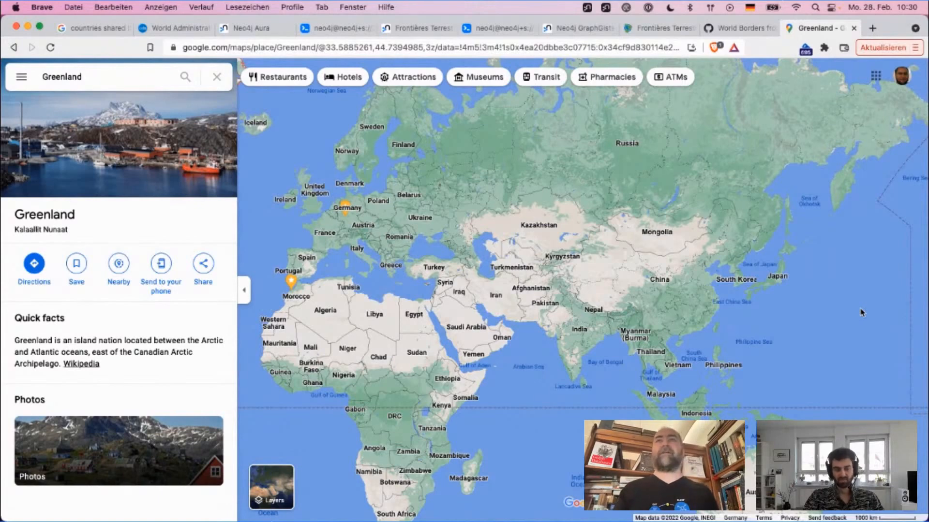
click(714, 29)
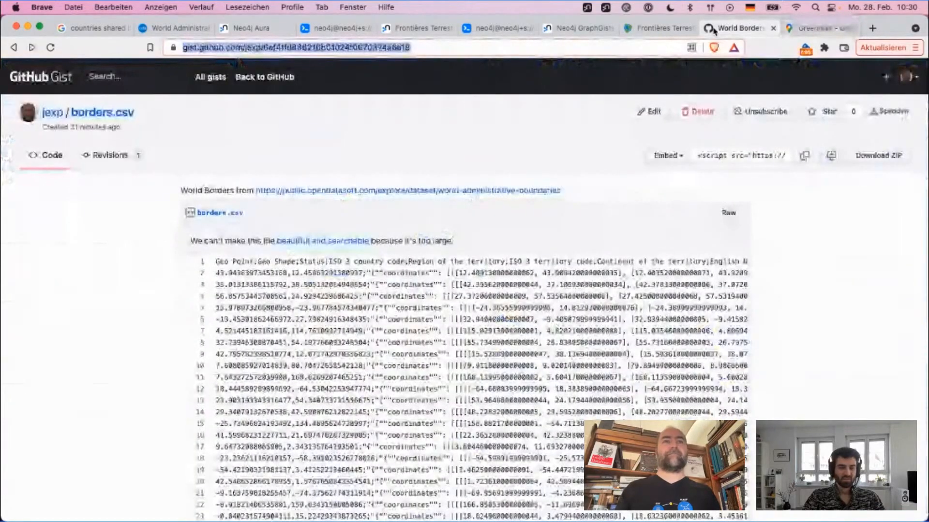
Step: Back in the Neo4j Browser query, return c instead of c.name and delete the order by and limit clause
click(491, 28)
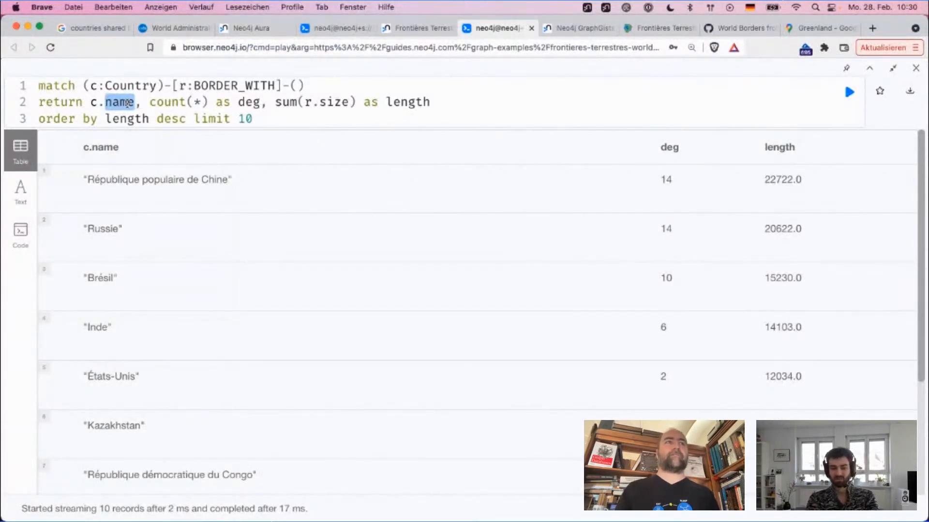
key(BackSpace)
key(BackSpace)
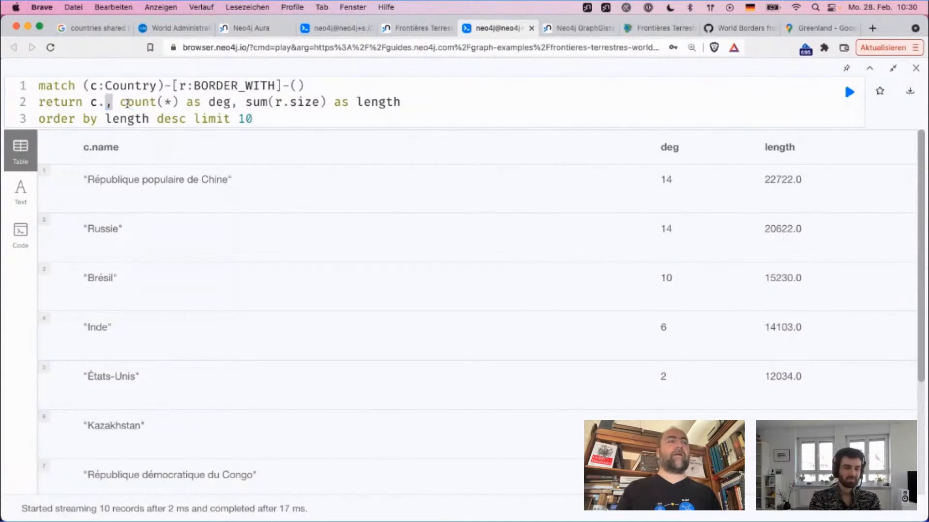
key(Down)
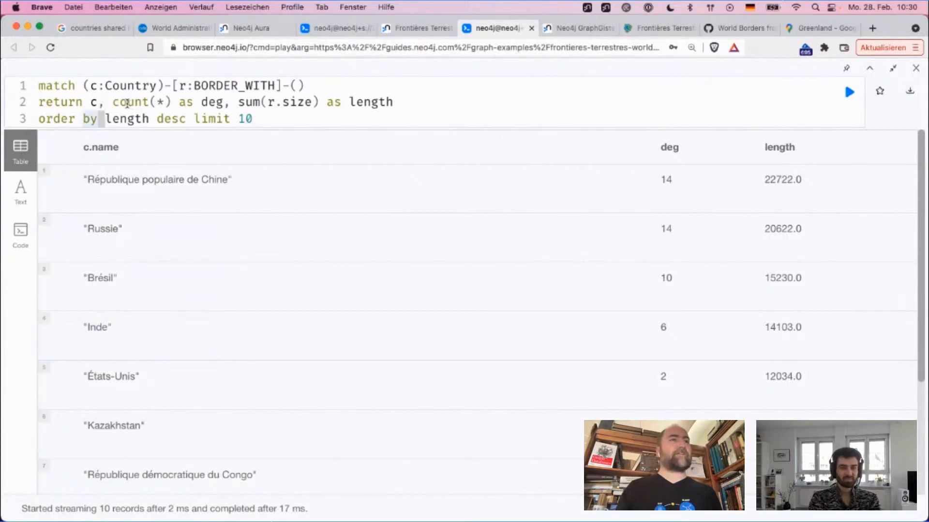
key(Home)
key(shift+End)
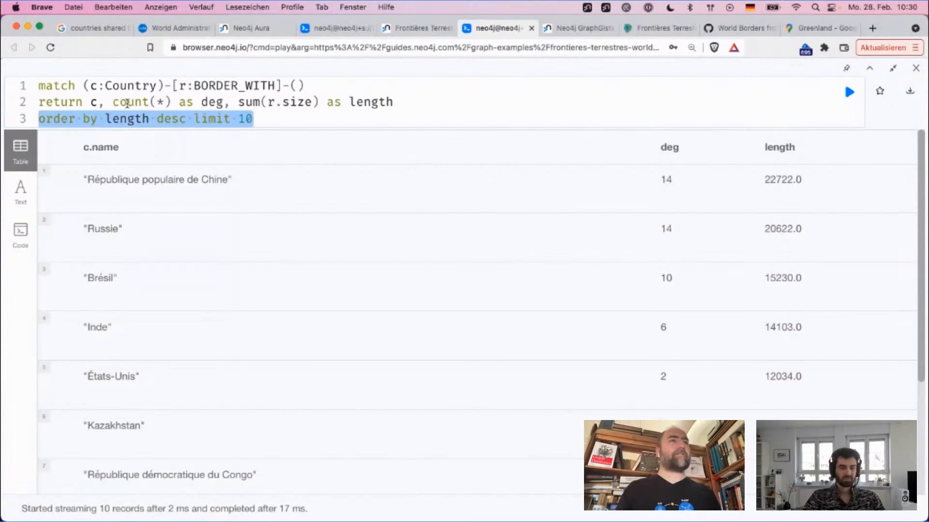
key(BackSpace)
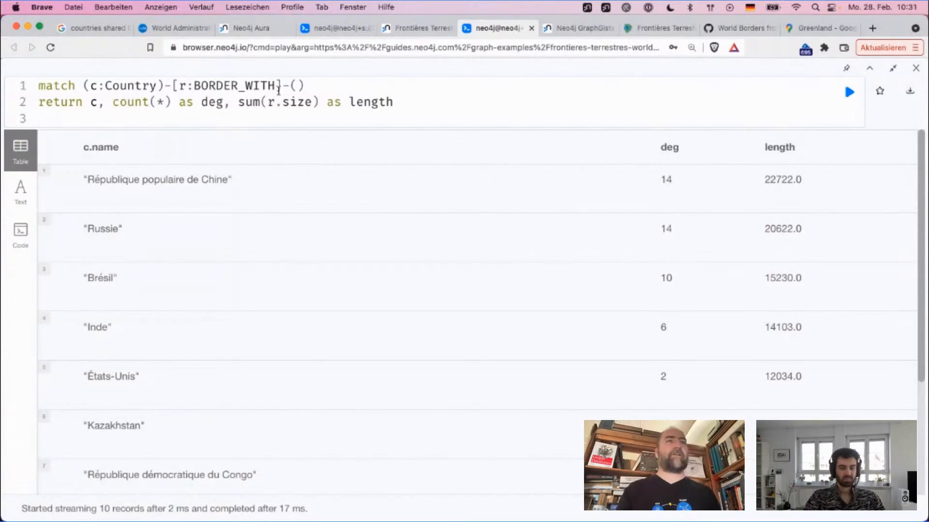
Step: Begin a set clause on the empty third line for a property of c
double_click(364, 102)
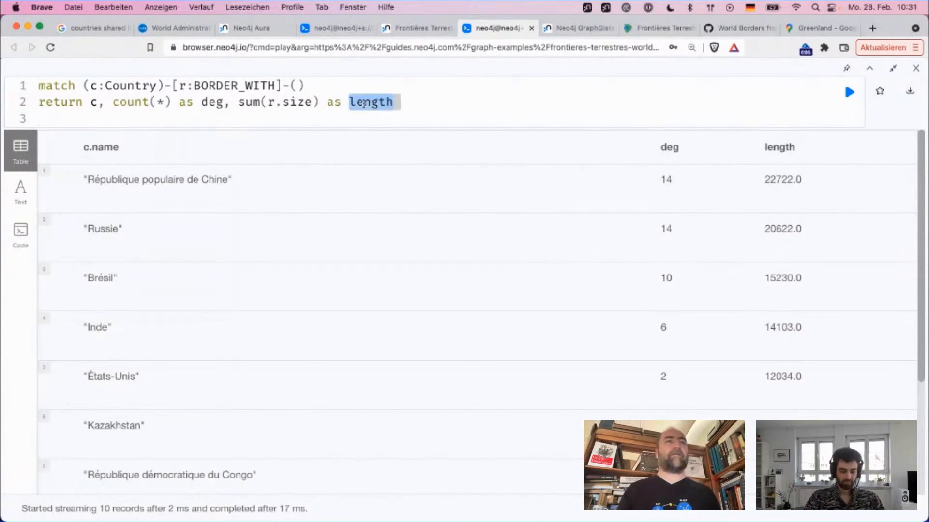
click(77, 108)
key(Down)
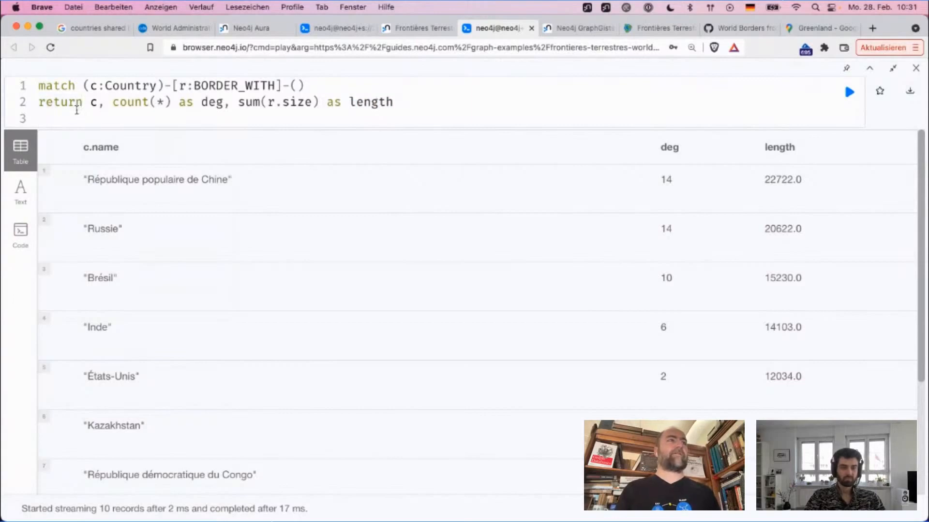
text(set )
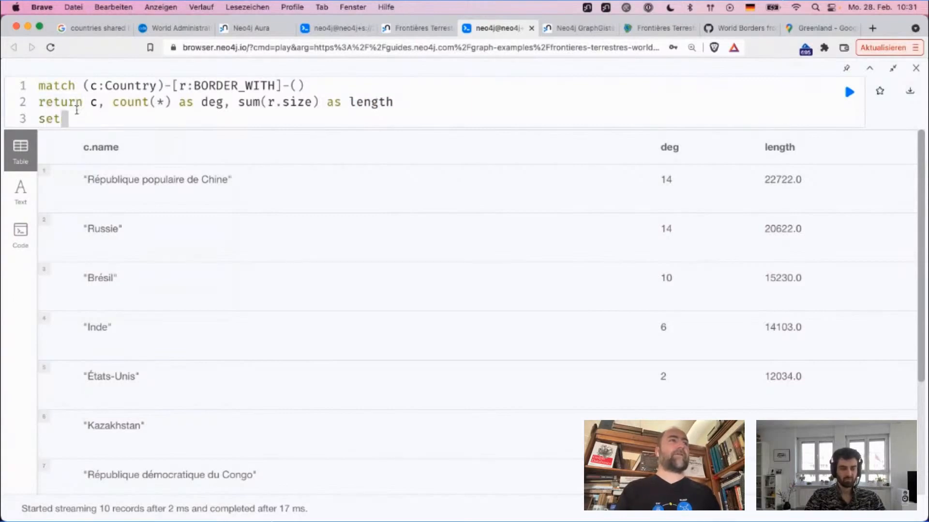
text(c.)
key(Down)
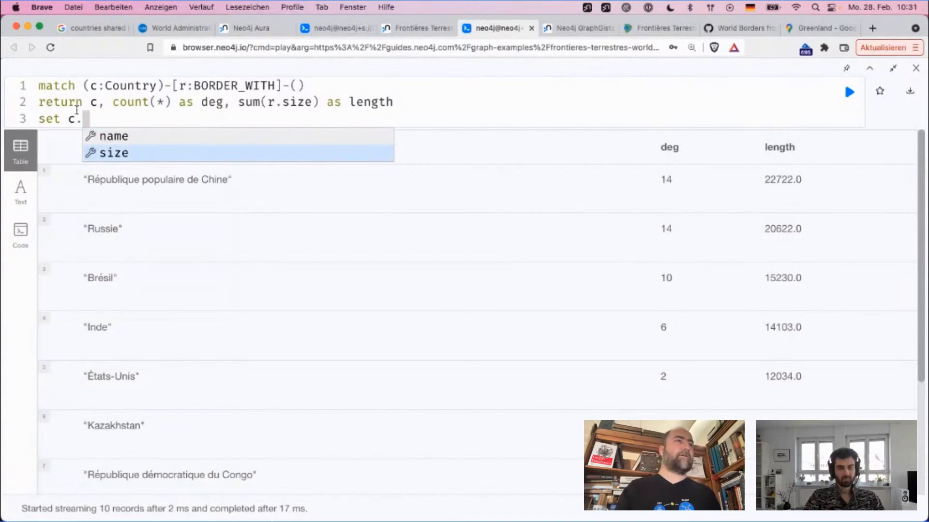
key(Return)
key(BackSpace)
key(BackSpace)
key(BackSpace)
key(BackSpace)
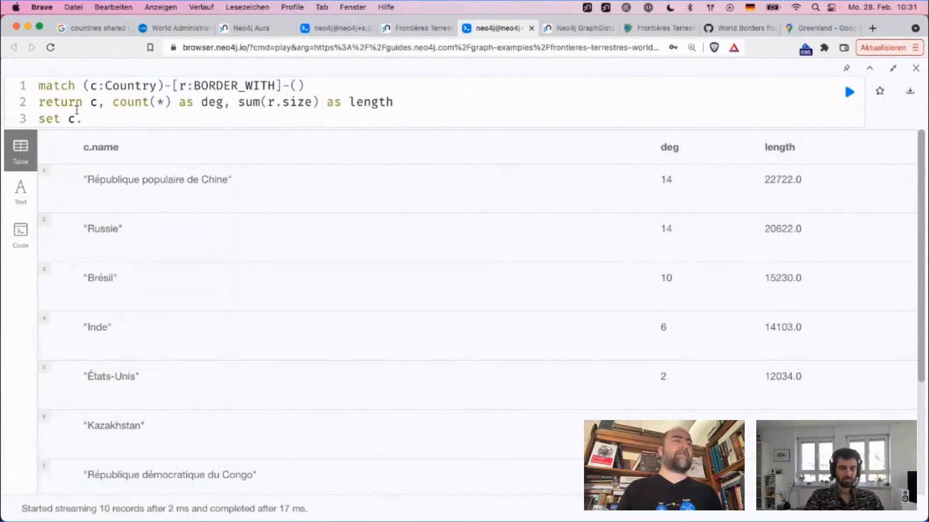
text(length)
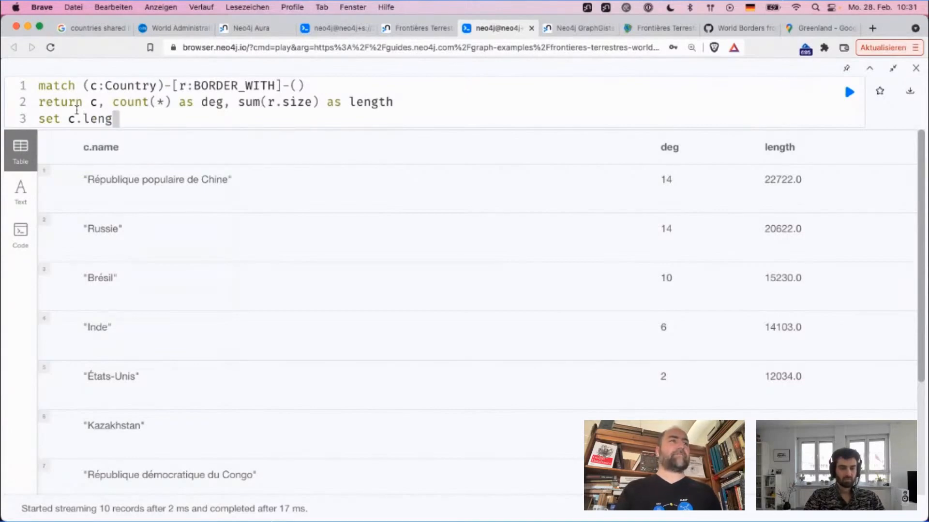
key(BackSpace)
key(BackSpace)
key(BackSpace)
key(BackSpace)
key(BackSpace)
key(BackSpace)
key(BackSpace)
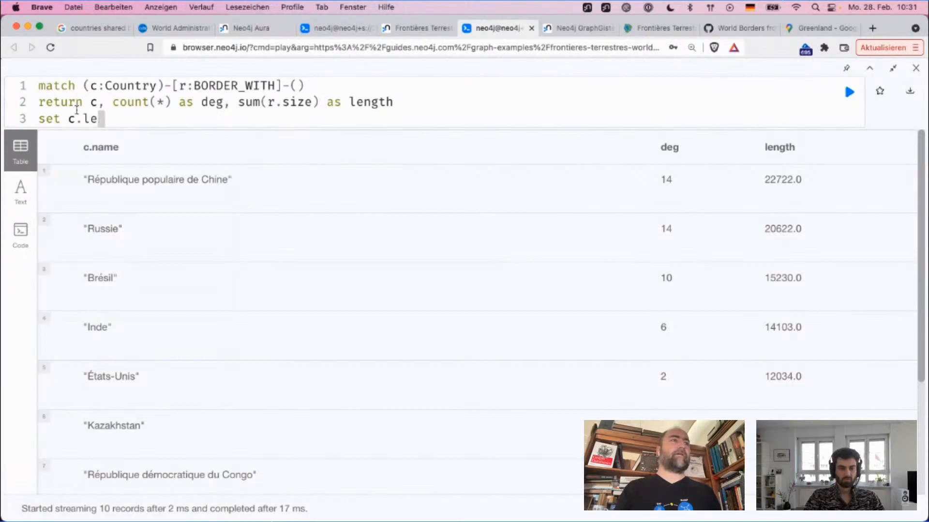
Step: Complete the third line as set c.border = length and try to run the query
text(boir)
key(BackSpace)
key(BackSpace)
text(rder = )
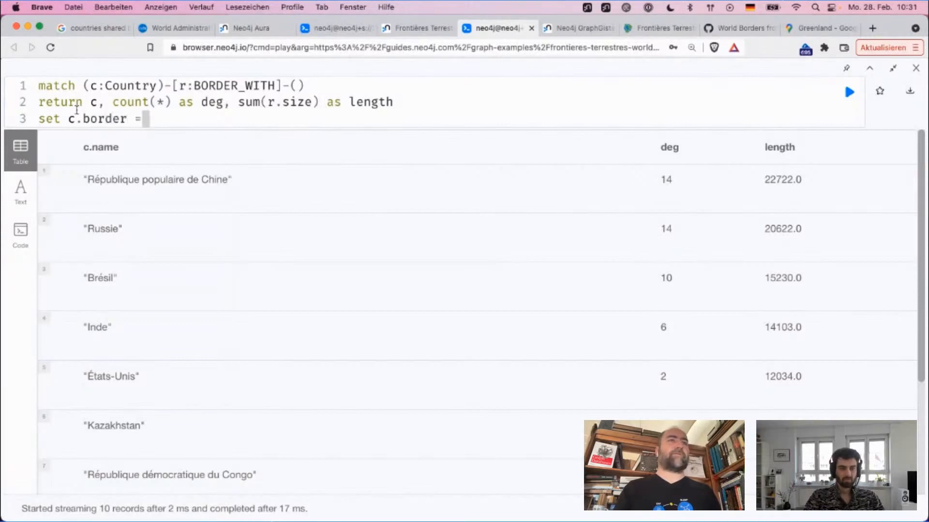
text(length)
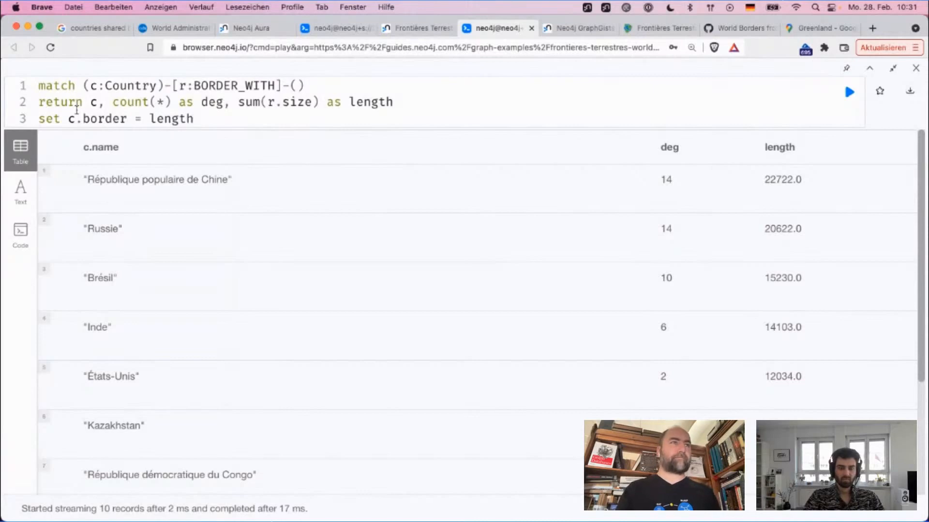
key(super+Return)
key(Up)
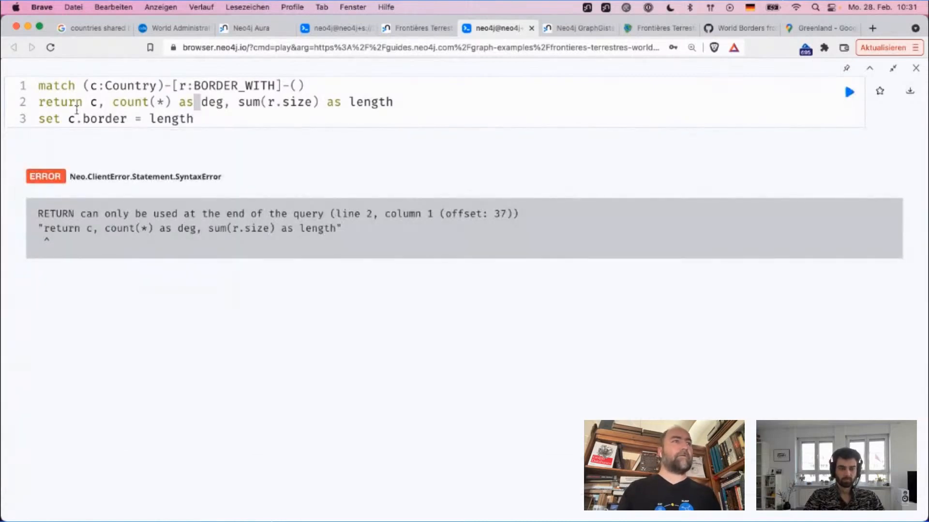
Step: Replace the return keyword on the second line with "with" and run the query to set c.border on the countries
key(super+Left)
key(Right)
key(Right)
key(Right)
key(Right)
key(Right)
key(Right)
key(shift+super+Left)
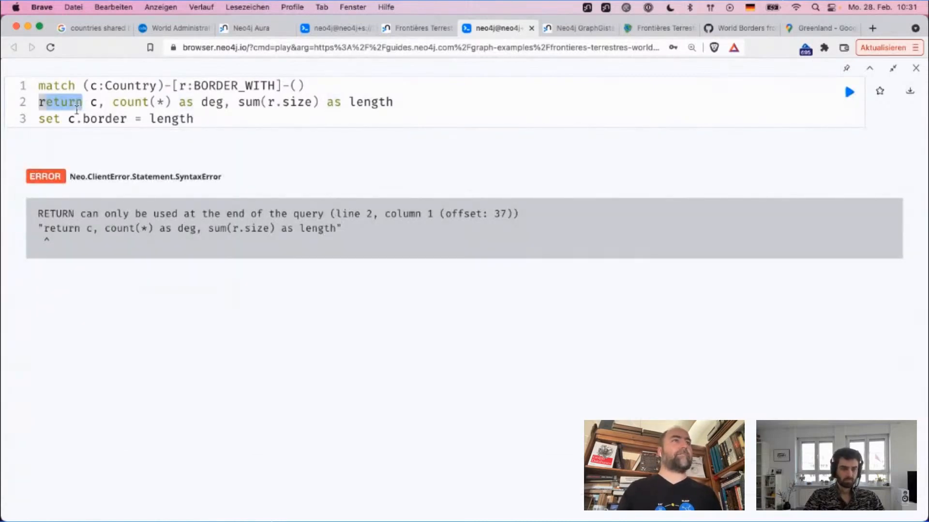
text(with)
key(super+Return)
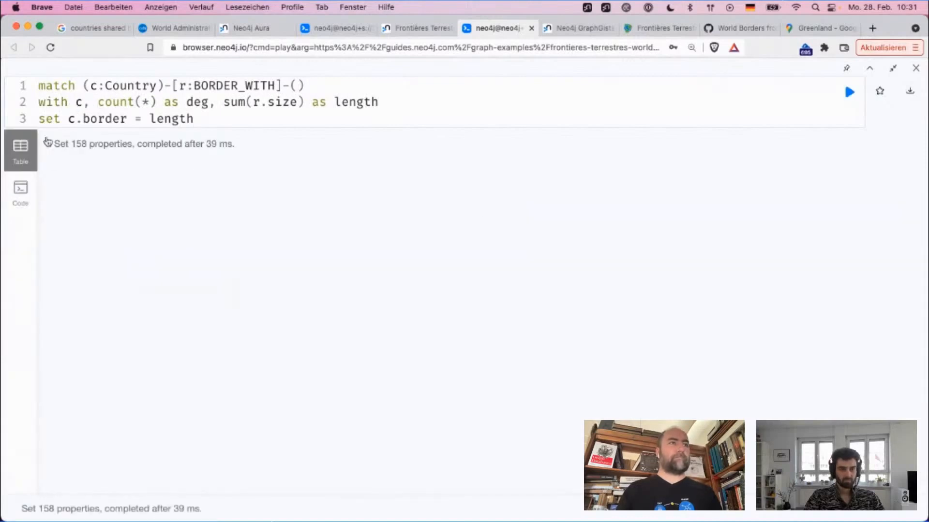
double_click(79, 144)
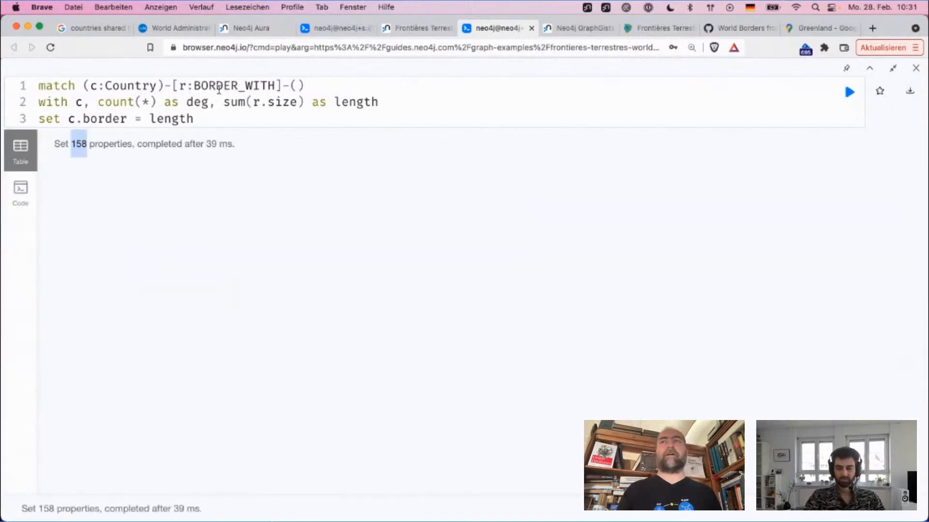
Step: Leave the enlarged result view, list the Country nodes and inspect the border property of the Lesotho node
click(892, 69)
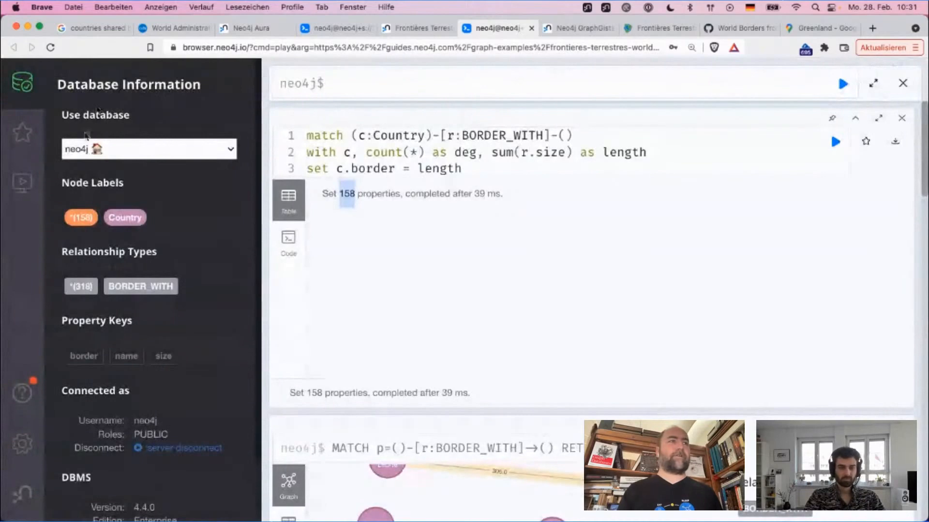
click(135, 224)
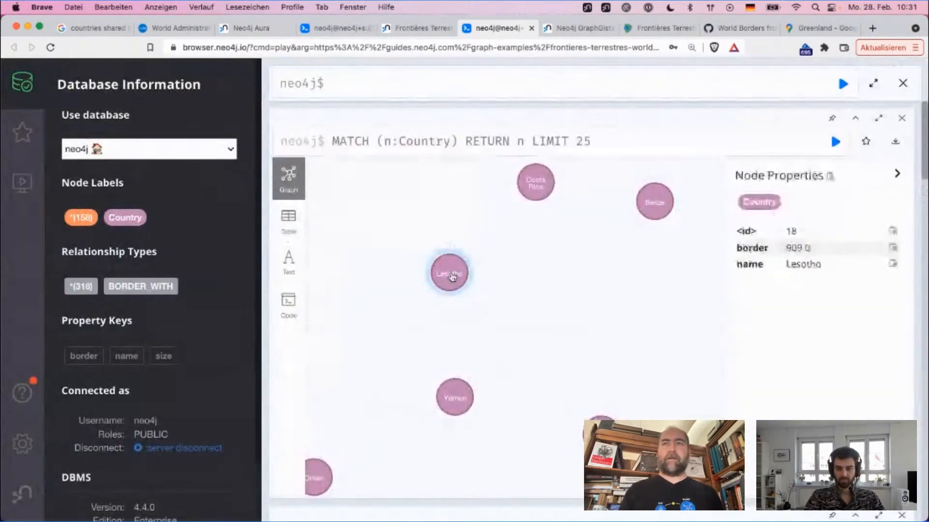
click(460, 275)
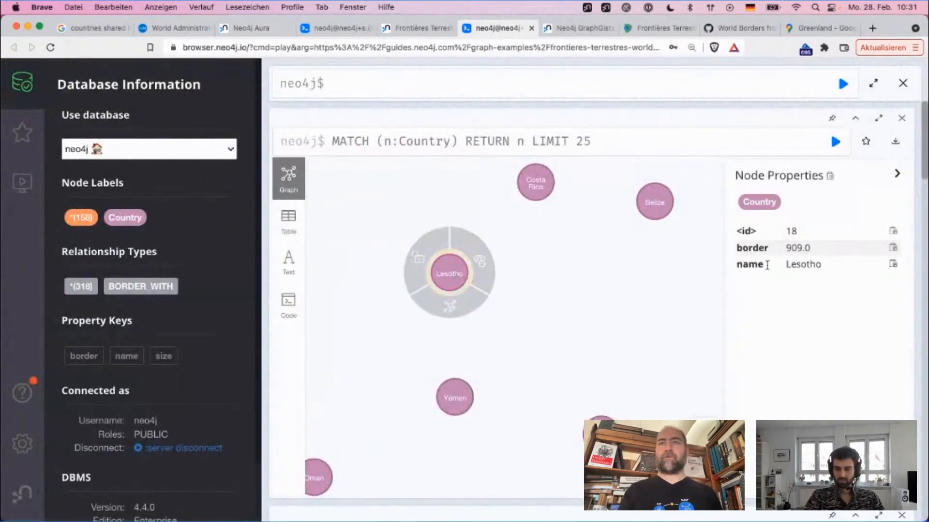
drag(812, 249, 787, 249)
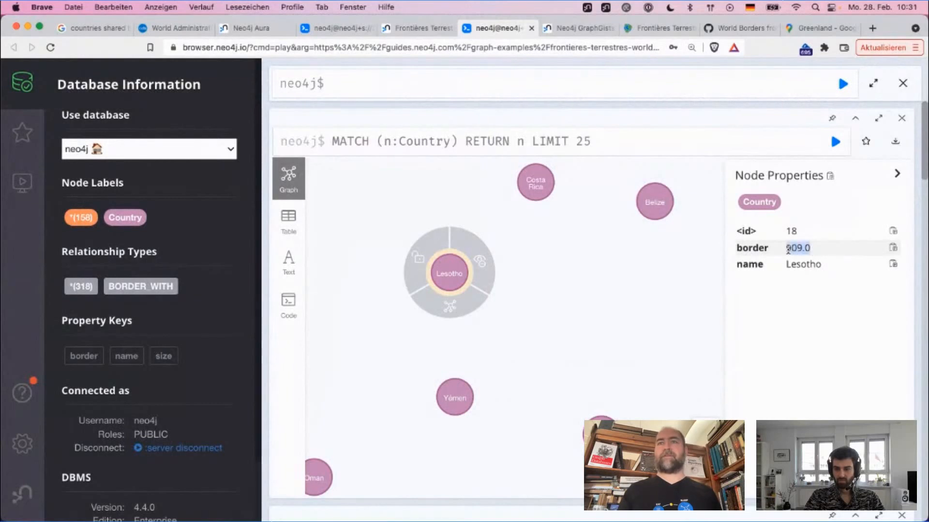
click(587, 268)
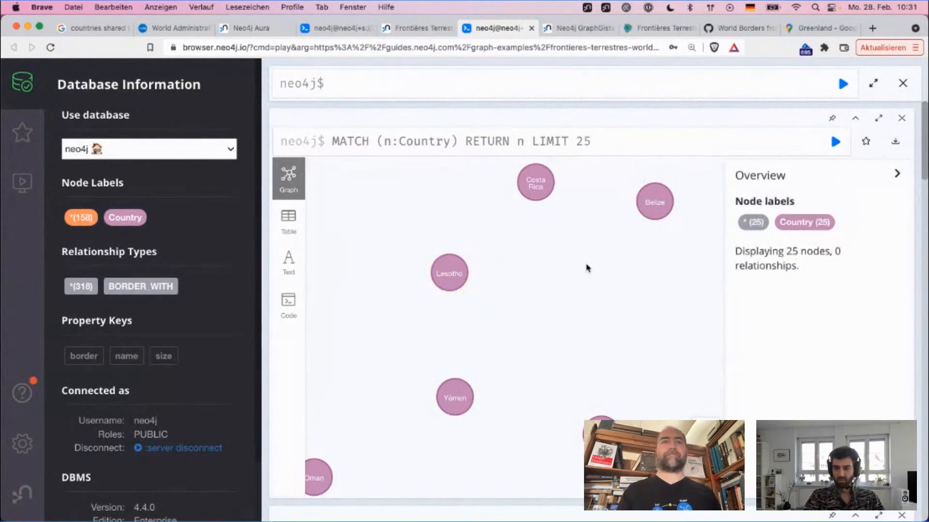
click(424, 83)
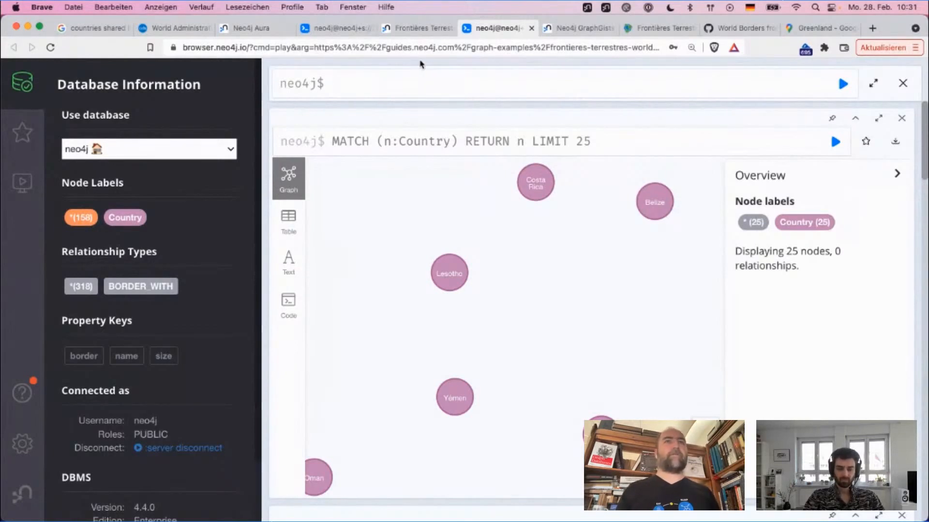
Step: Switch to the Neo4j Aura console and open the Borders database with Neo4j Bloom (beta)
click(343, 30)
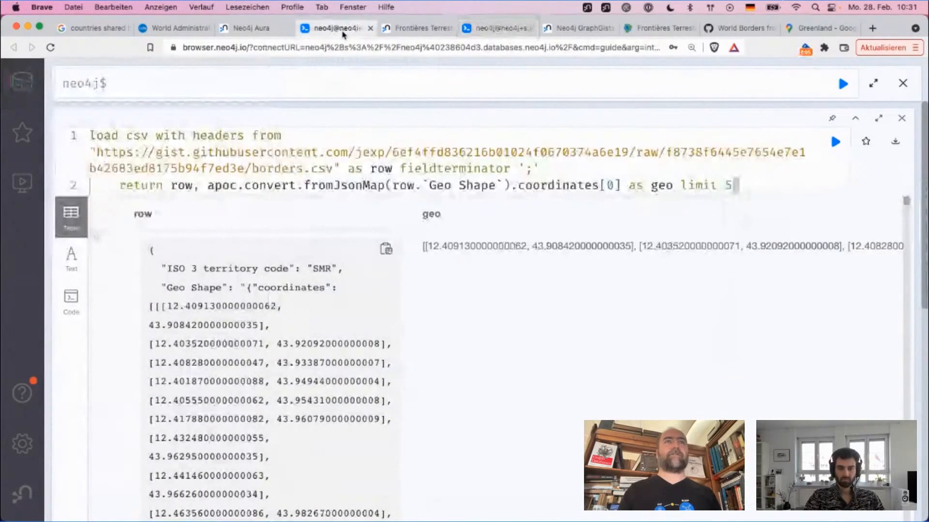
key(ctrl+shift+Tab)
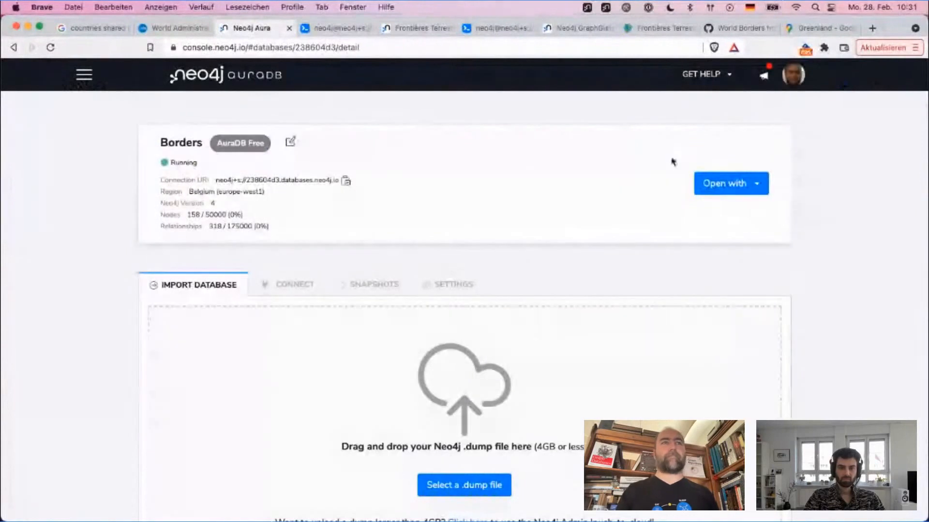
click(753, 184)
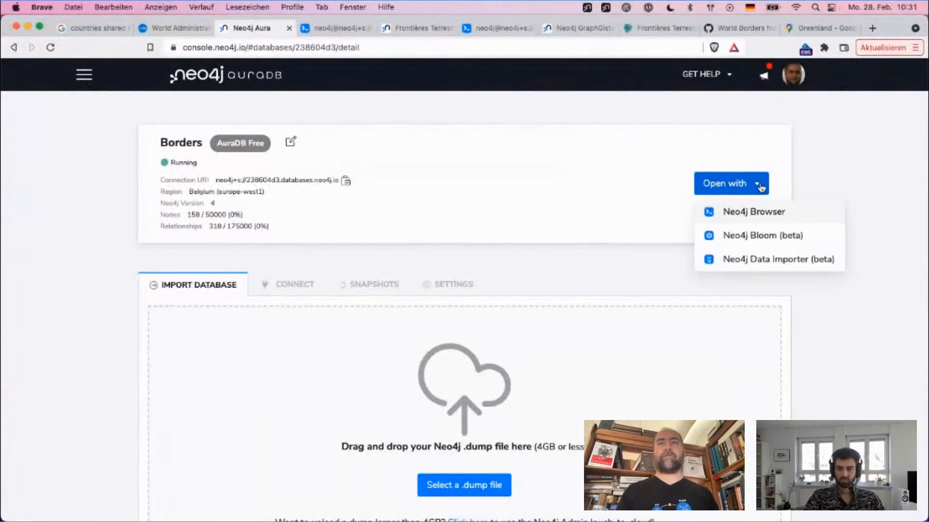
click(745, 242)
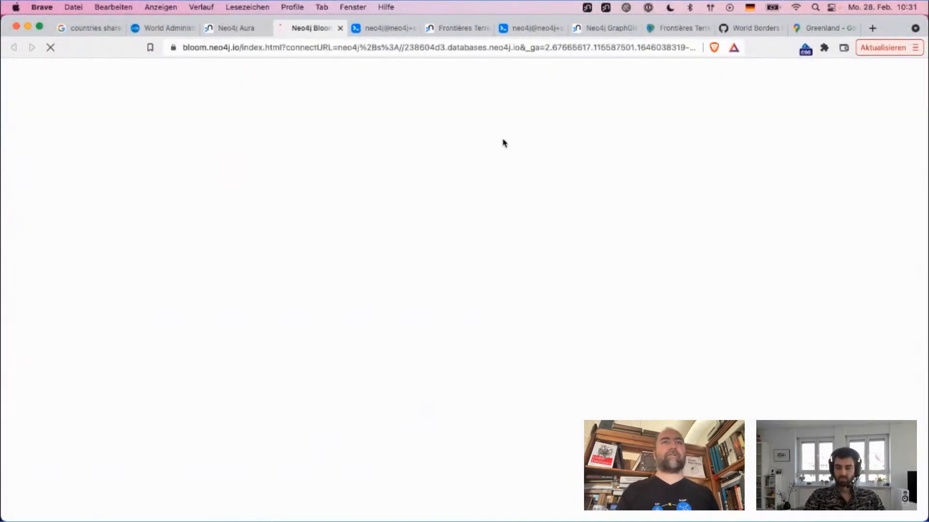
Step: Connect Bloom to the active graph with the username neo4j and the database password
key(super+Tab)
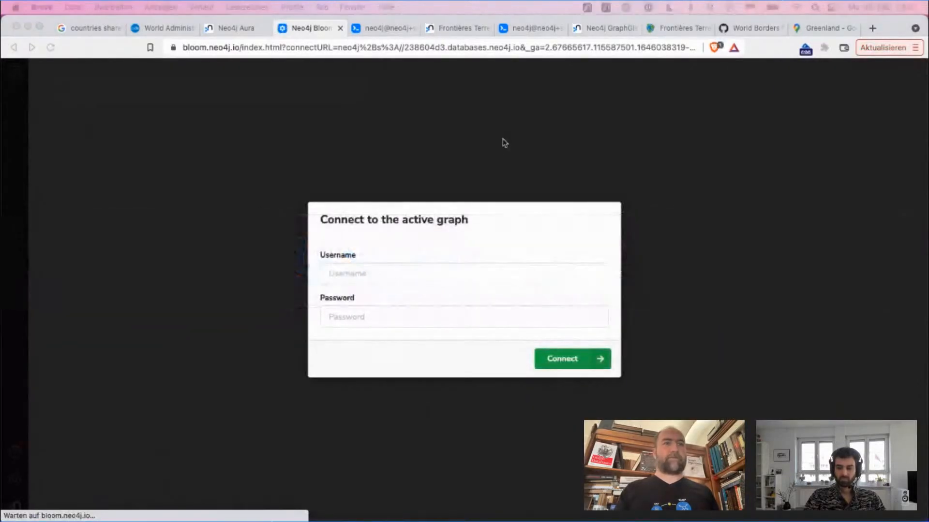
click(402, 275)
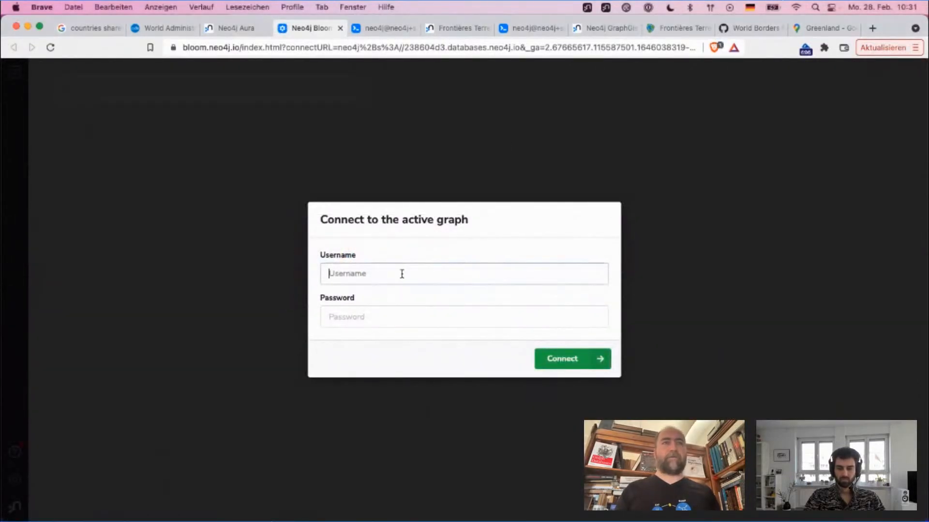
text(neo4j)
key(Tab)
key(super+v)
click(575, 359)
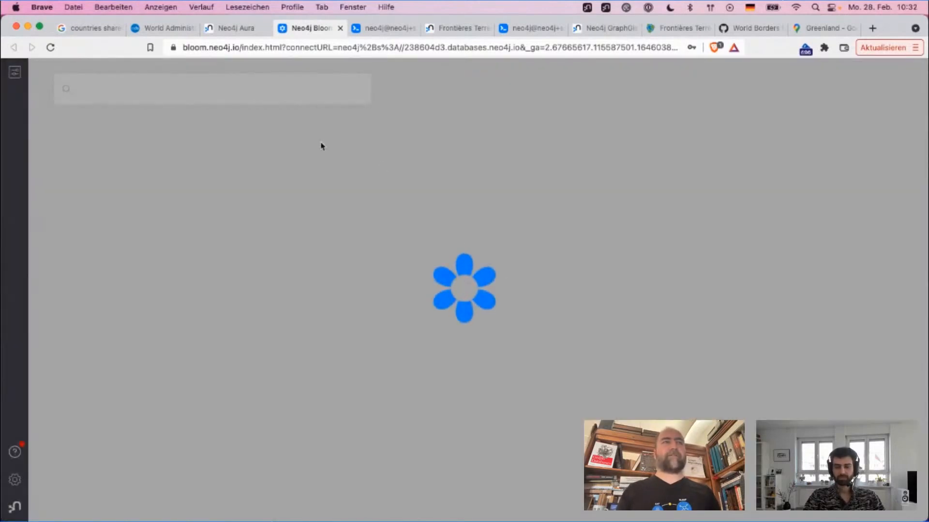
Step: Switch back to the Neo4j Browser and run create index on :Country(name)
click(240, 28)
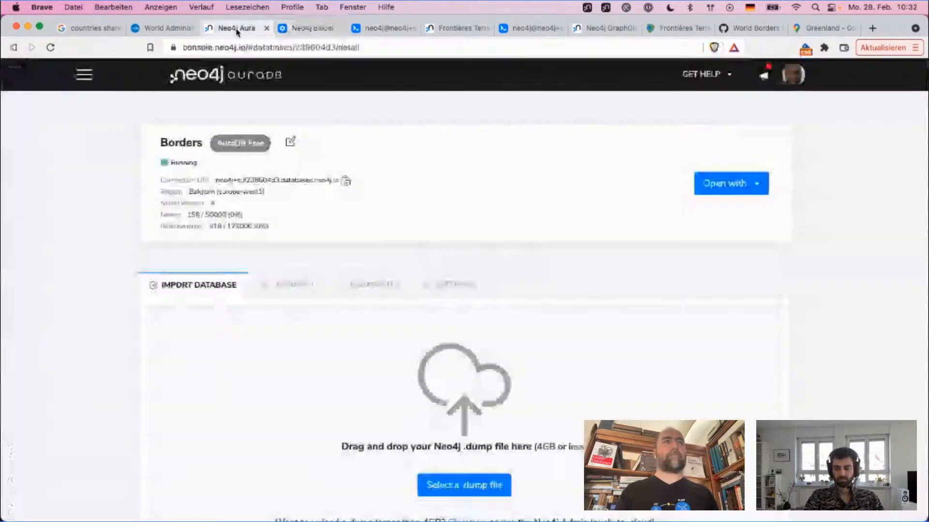
click(455, 28)
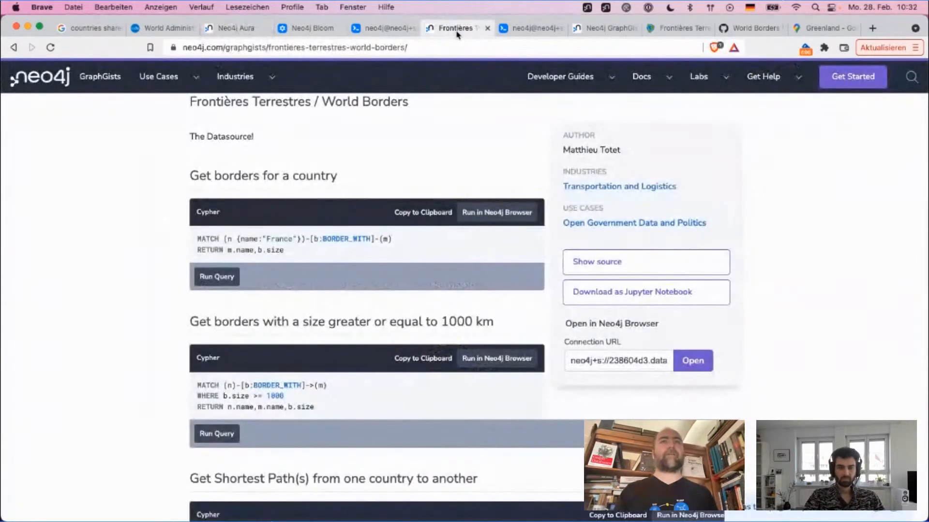
click(529, 30)
text(cr)
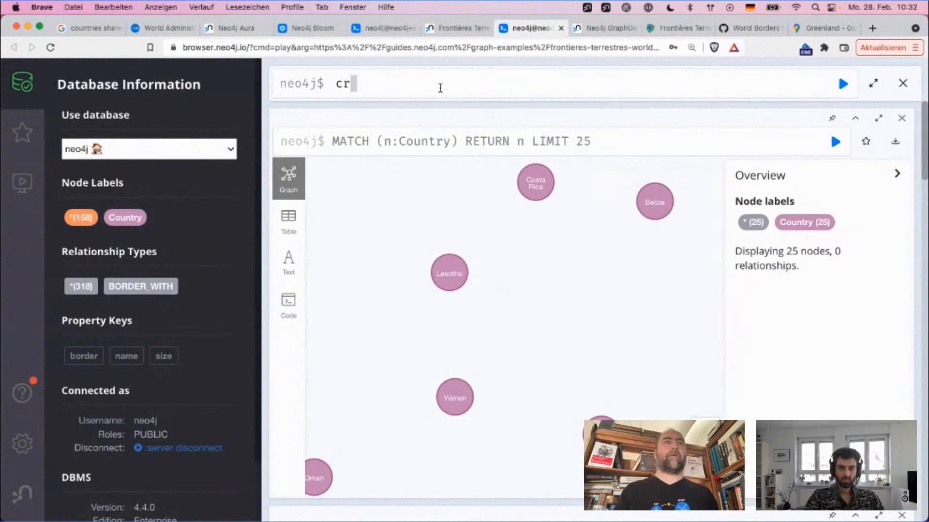
text(eate index on :)
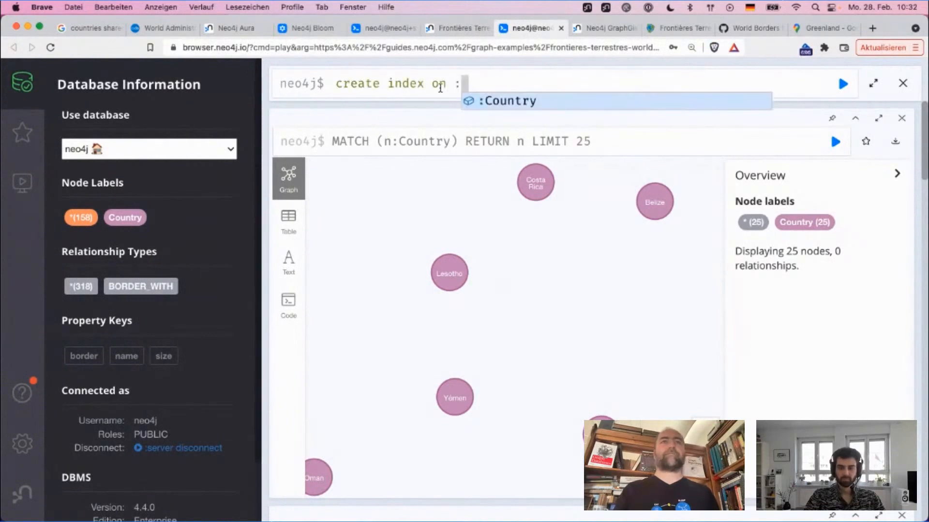
text(Country(name)
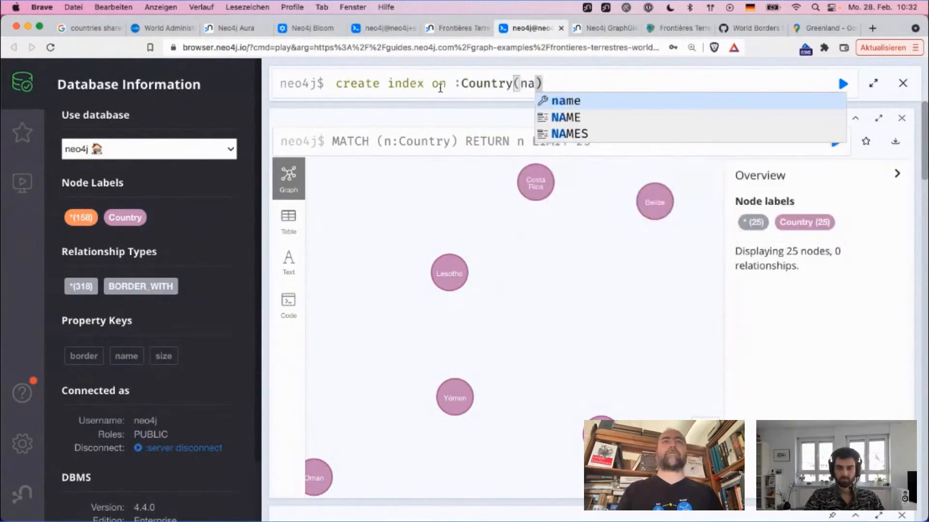
key(Return)
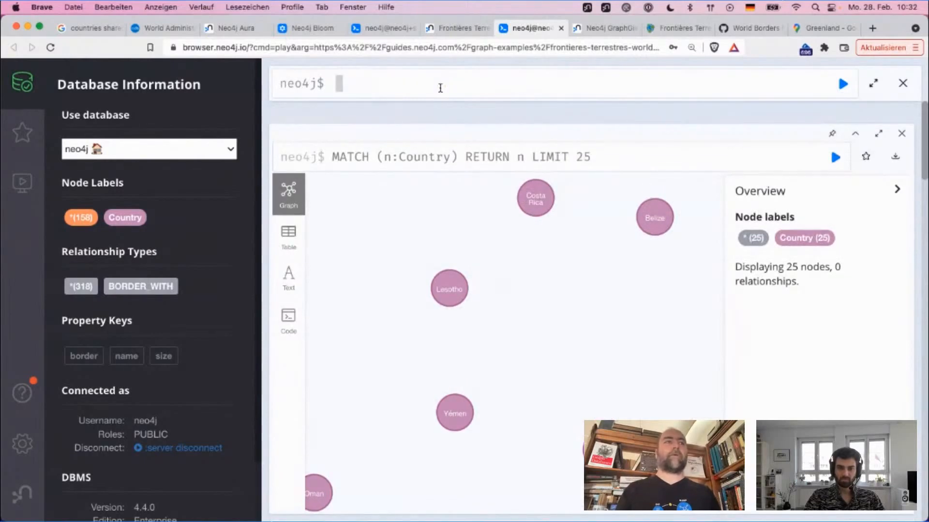
Step: Return to Neo4j Bloom and refresh the perspective with the latest schema changes of the graph
click(297, 30)
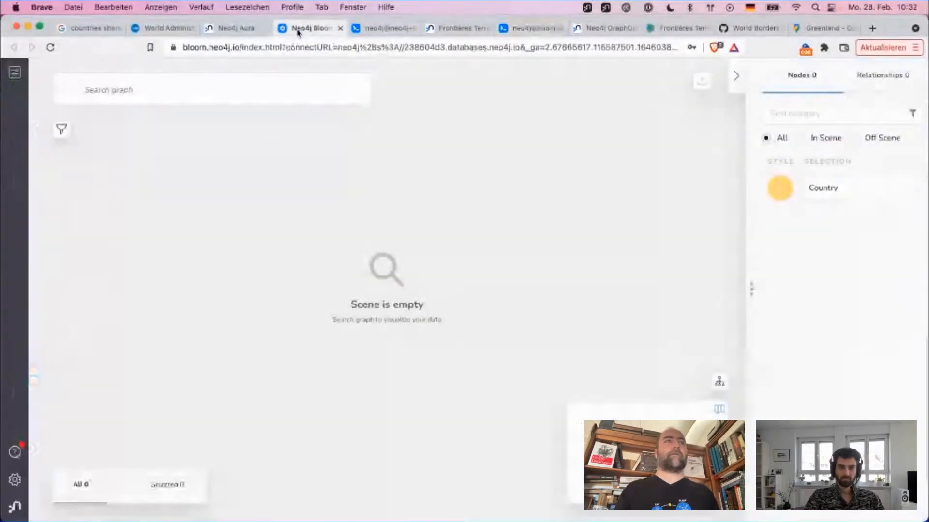
click(153, 88)
click(9, 75)
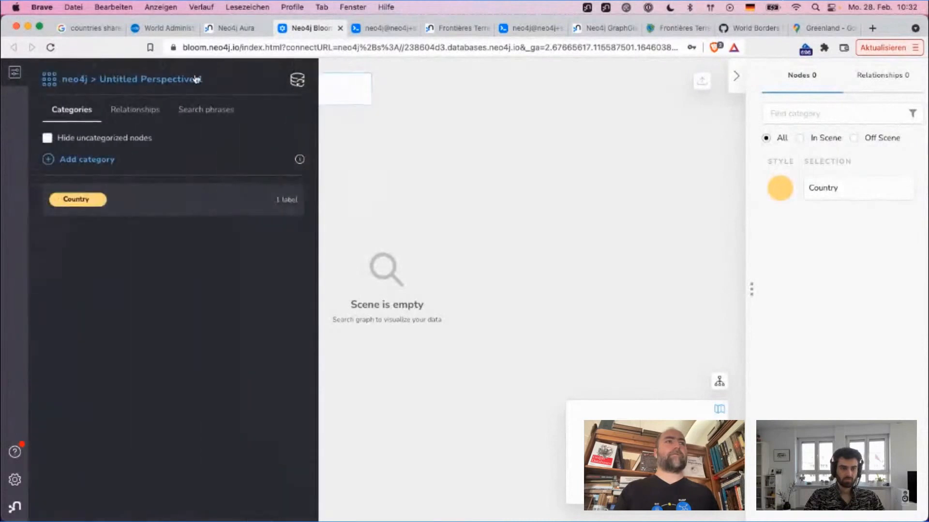
click(296, 79)
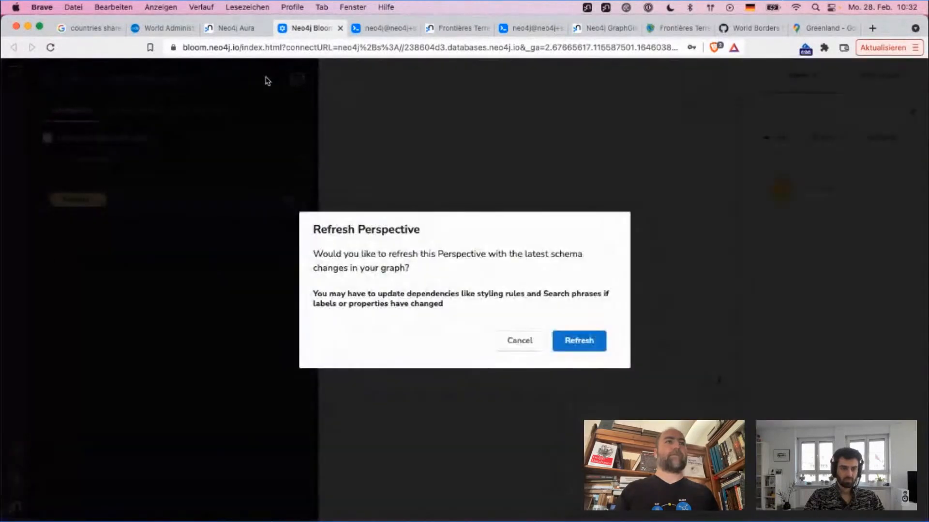
click(586, 351)
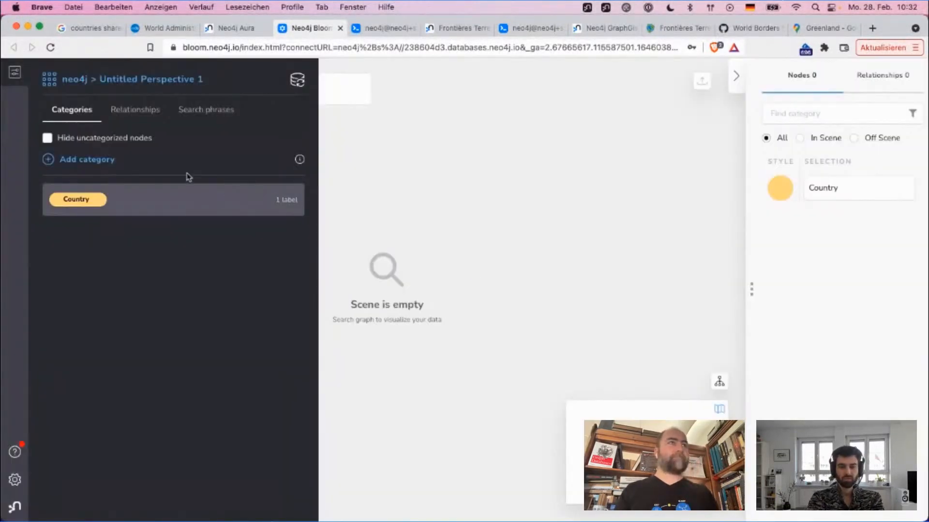
Step: Search the graph for Allemagne and run the suggested Allemagne–Country pattern to show its neighbouring countries
click(175, 93)
text(Alle)
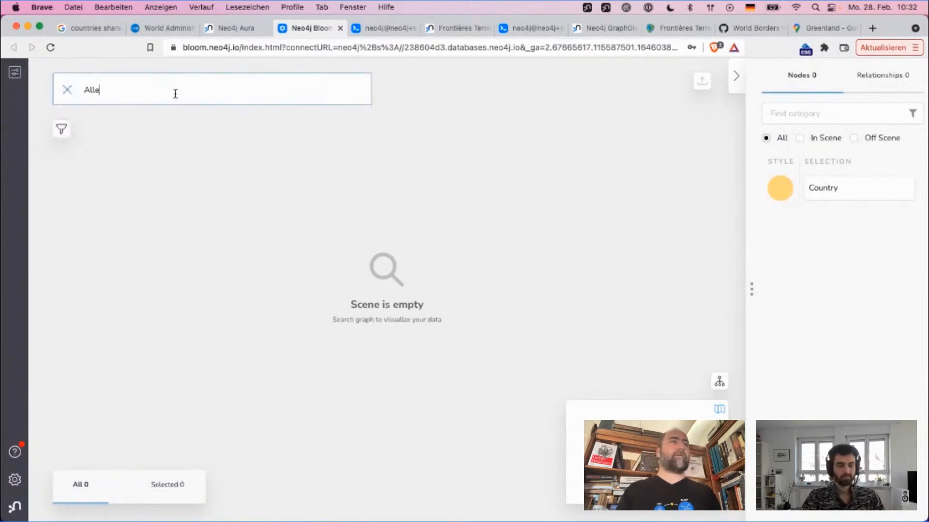
text(m)
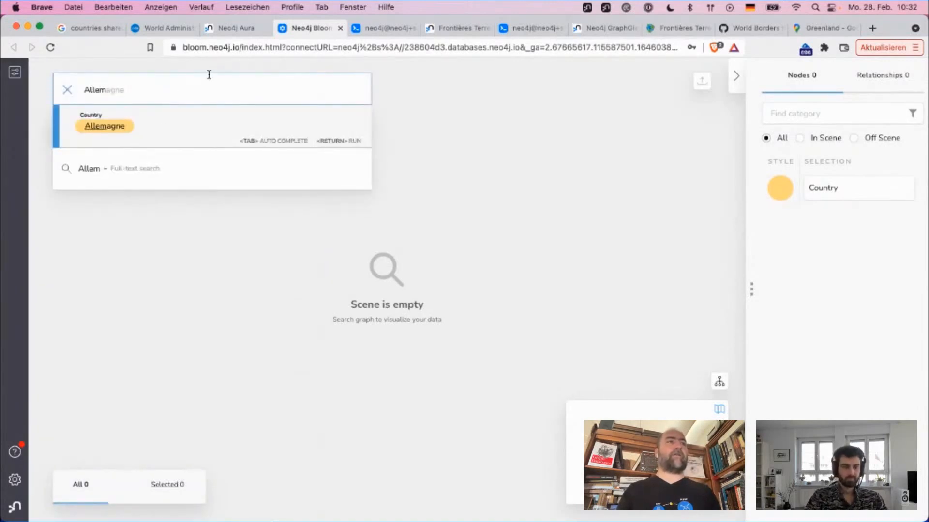
click(200, 132)
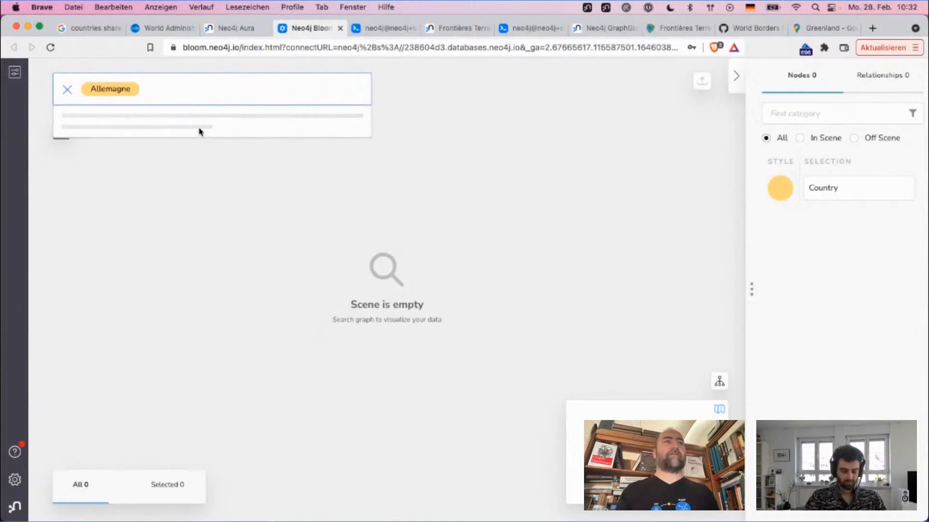
click(223, 175)
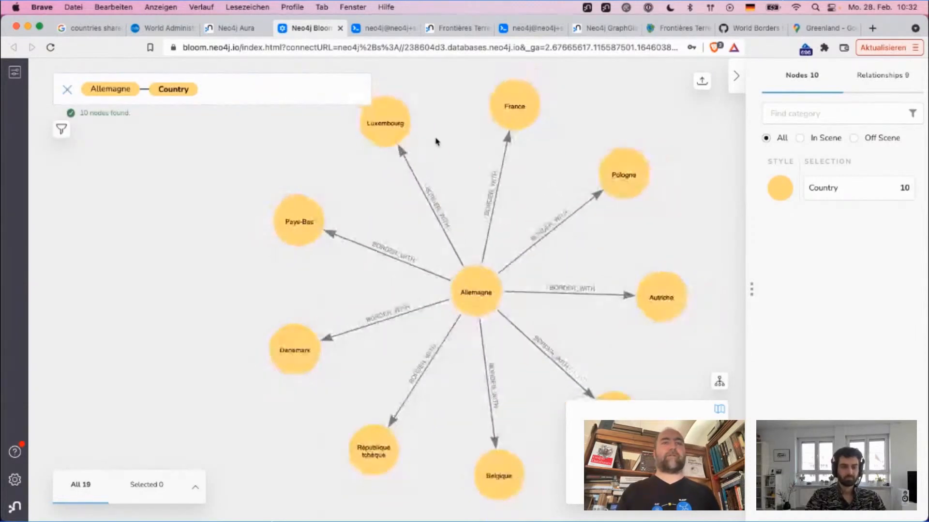
Step: Extend the search pattern by one more hop to Allemagne–Country–Country and run it
click(243, 97)
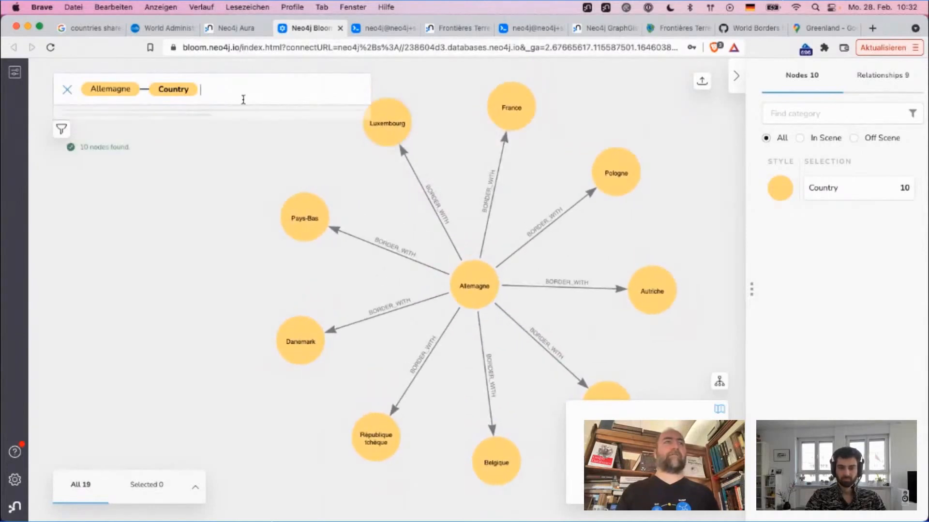
click(275, 171)
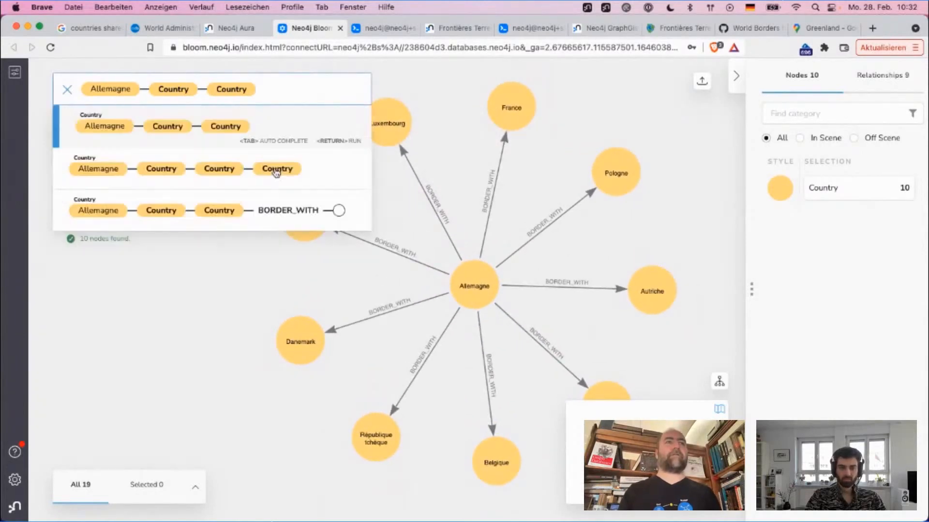
key(Return)
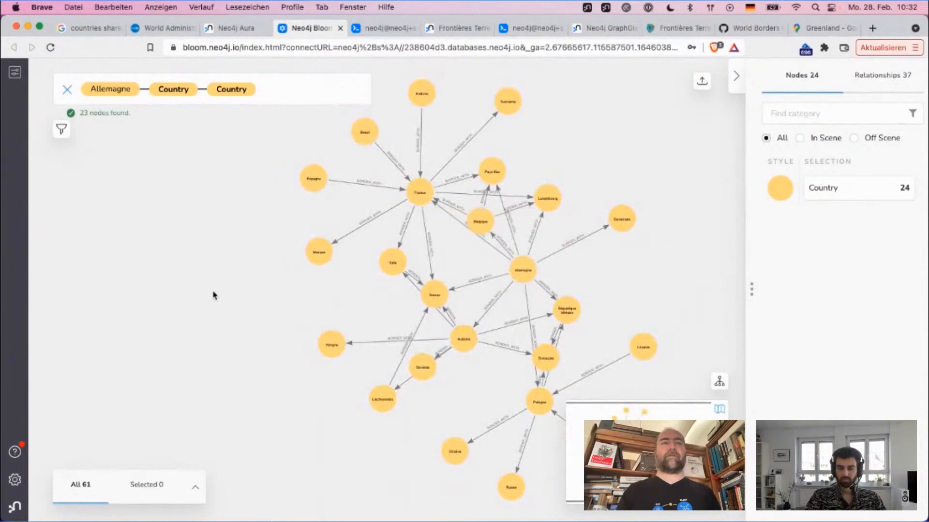
Step: Look closer at the countries around Allemagne and select the BORDER_WITH relationship between Allemagne and Danemark
scroll(213, 294, down, 3)
scroll(213, 294, up, 6)
scroll(214, 296, up, 1)
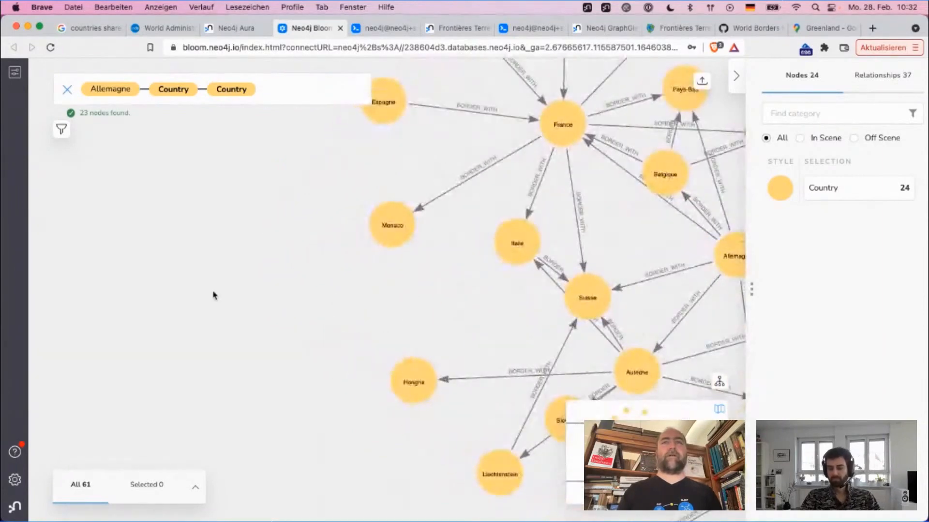
drag(212, 295, 30, 313)
drag(459, 252, 385, 289)
click(486, 274)
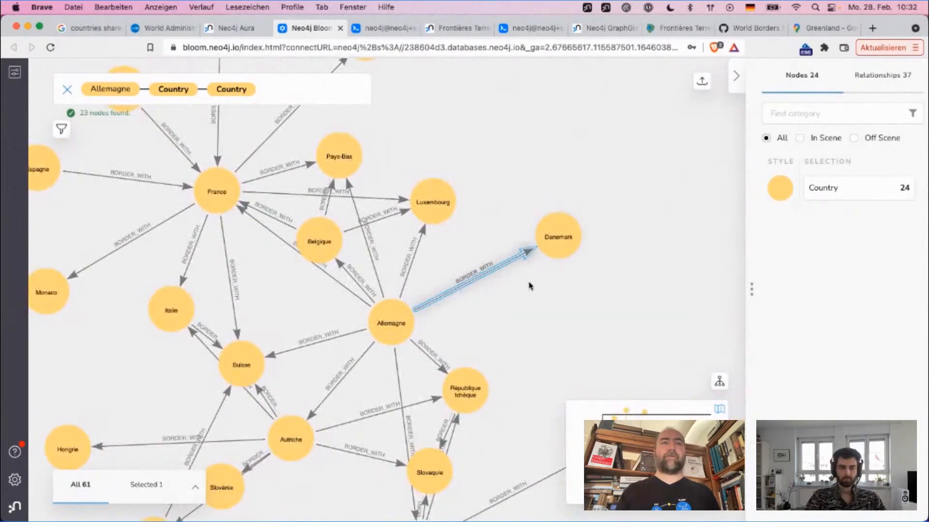
Step: Add a rule-based style to the Country nodes that uses the border property as a range
click(781, 193)
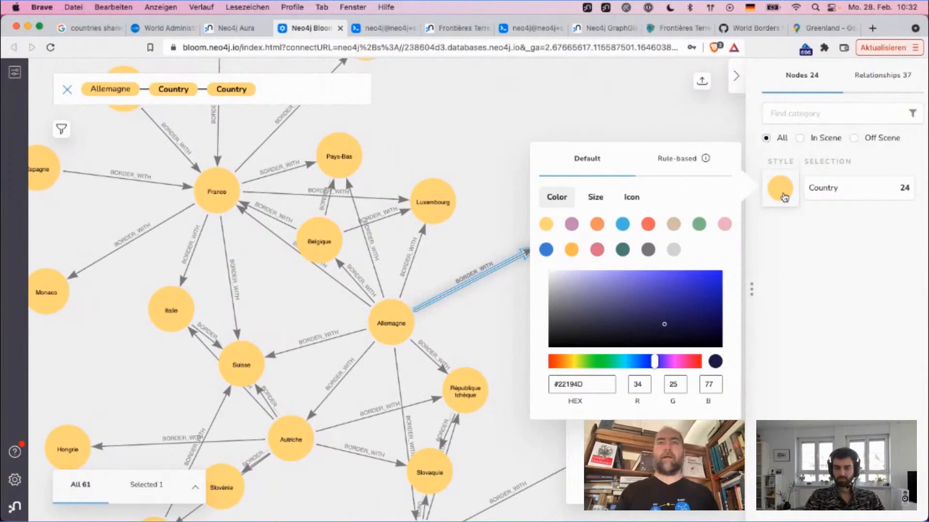
click(594, 198)
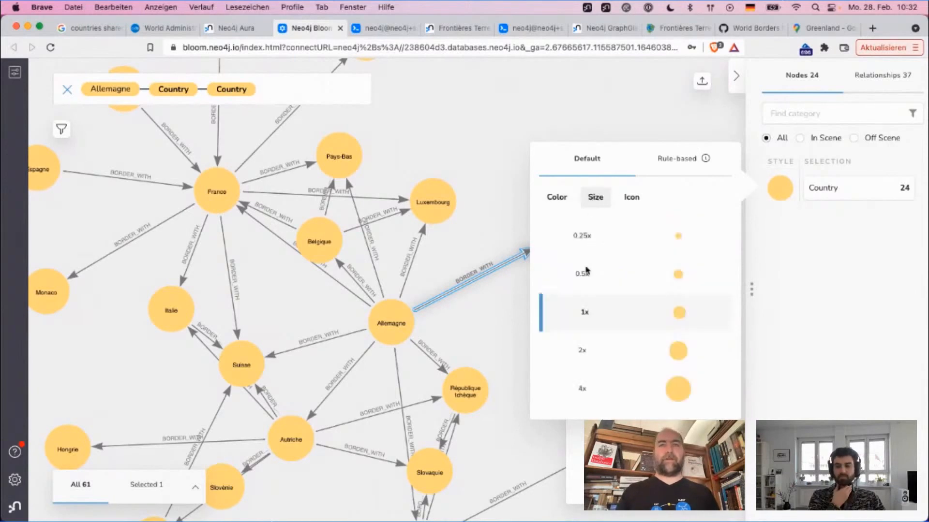
click(663, 158)
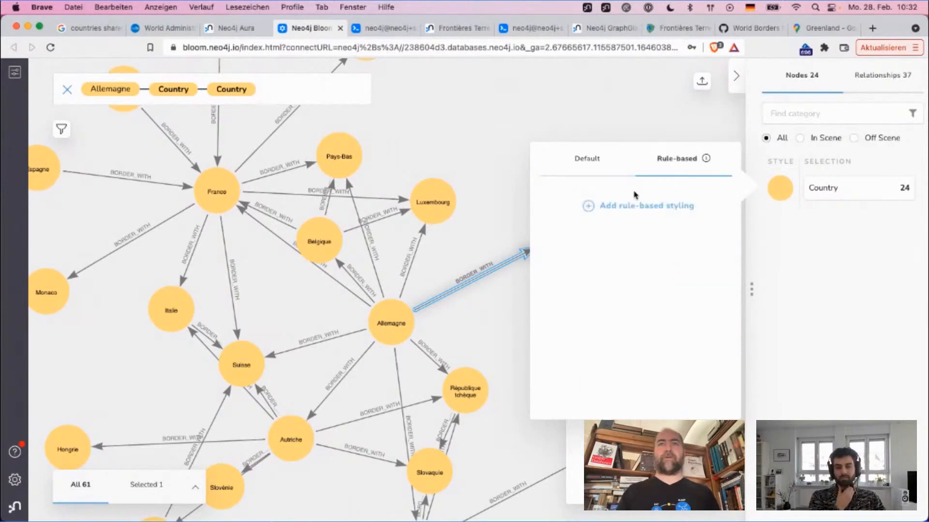
click(629, 206)
click(602, 250)
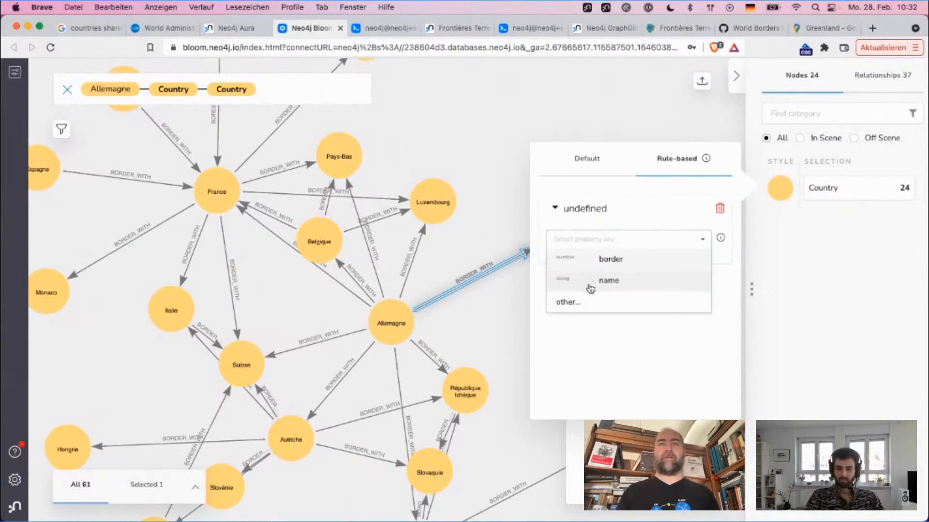
click(600, 262)
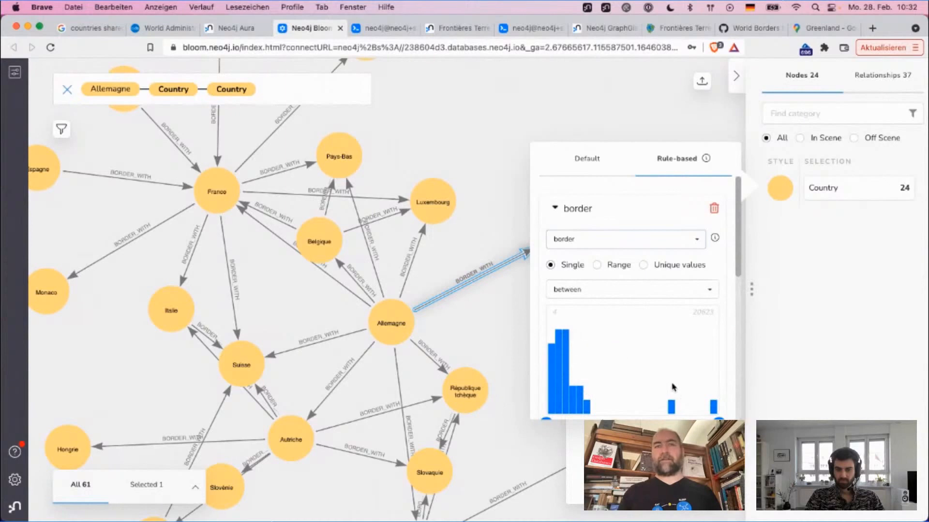
scroll(649, 400, down, 3)
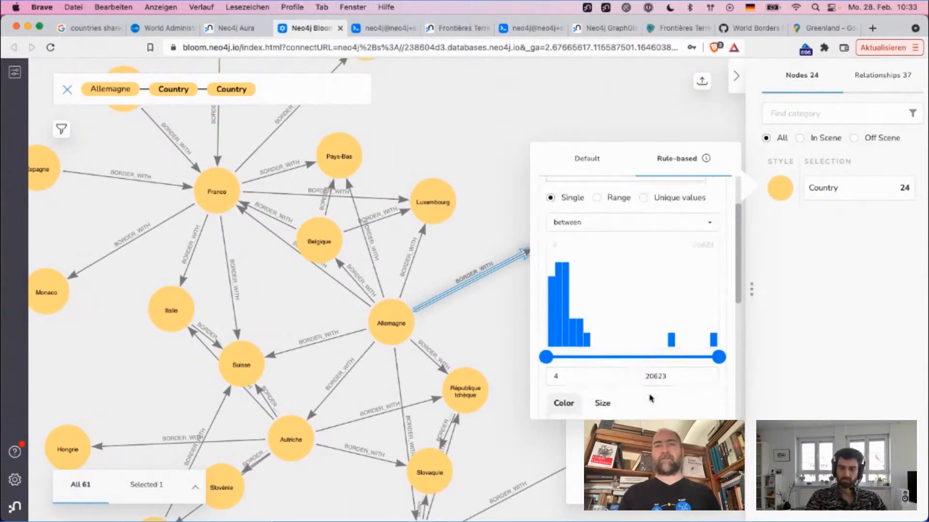
drag(565, 371, 544, 374)
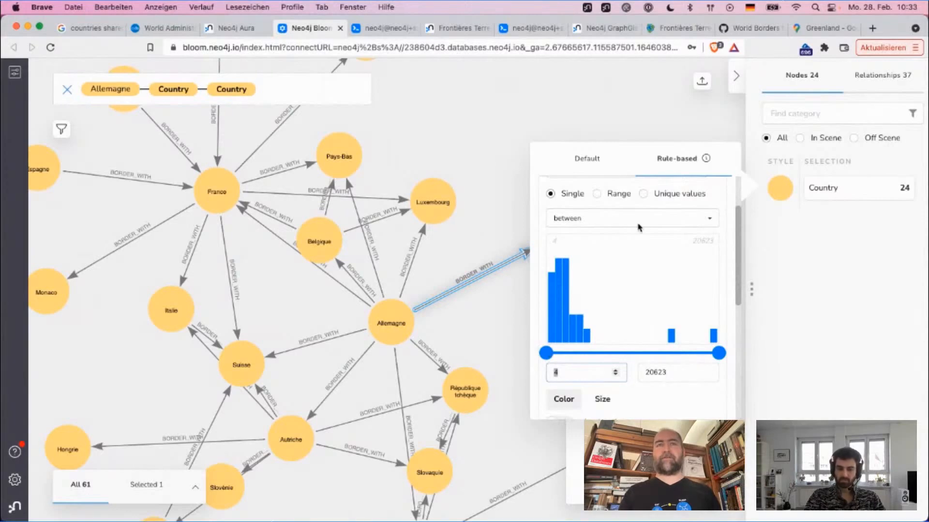
click(598, 194)
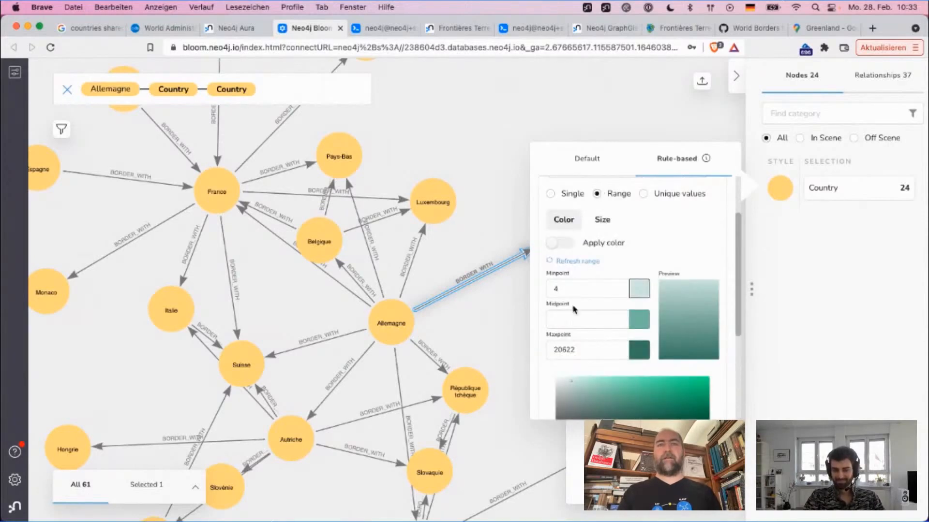
Step: Scale the Country nodes by border from 0.25x at the minimum to 4x at the maximum and apply the size rule
click(602, 220)
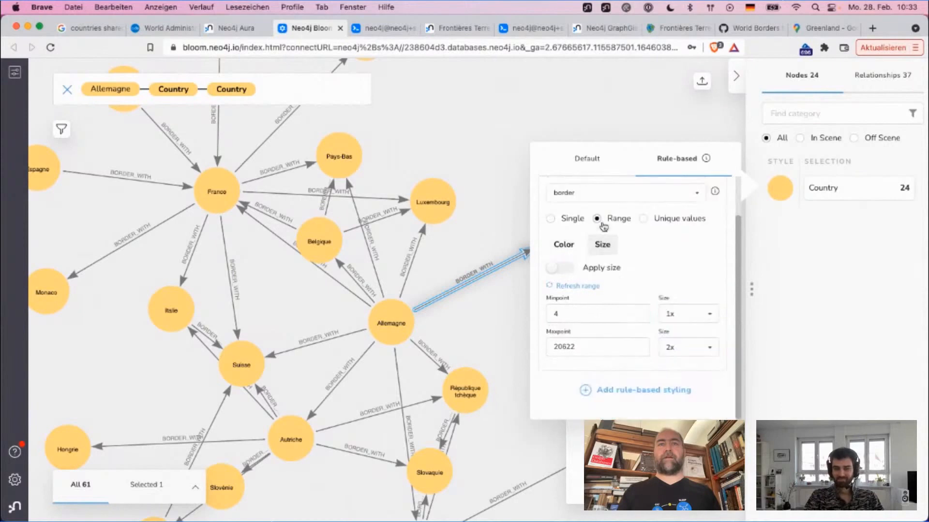
click(667, 323)
click(679, 331)
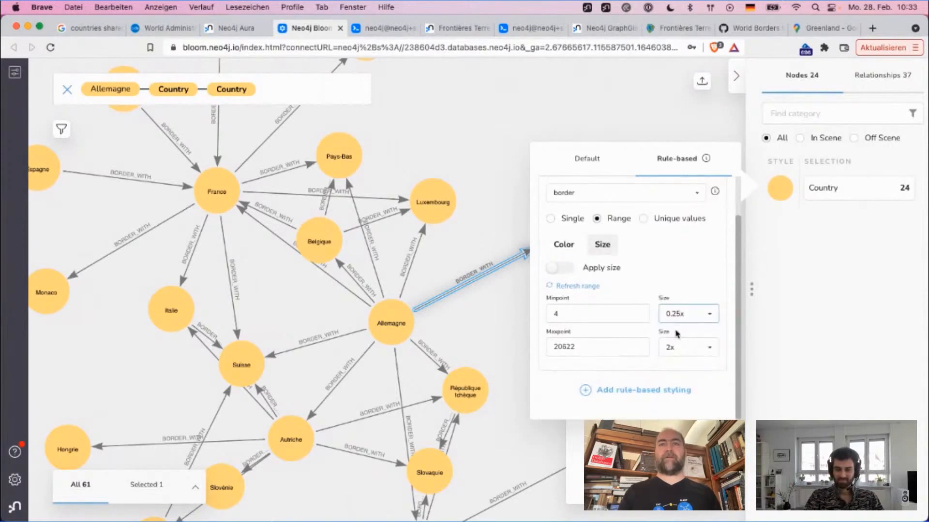
click(682, 355)
scroll(670, 412, down, 1)
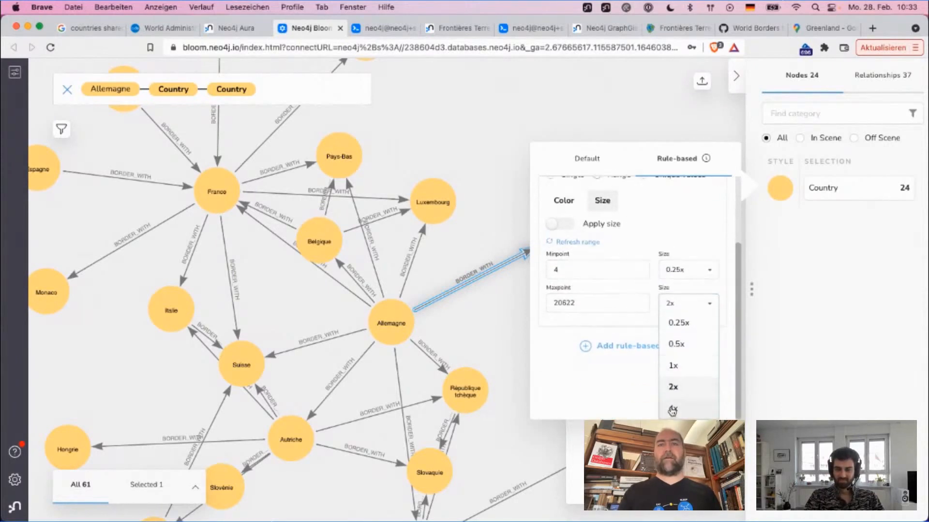
click(674, 409)
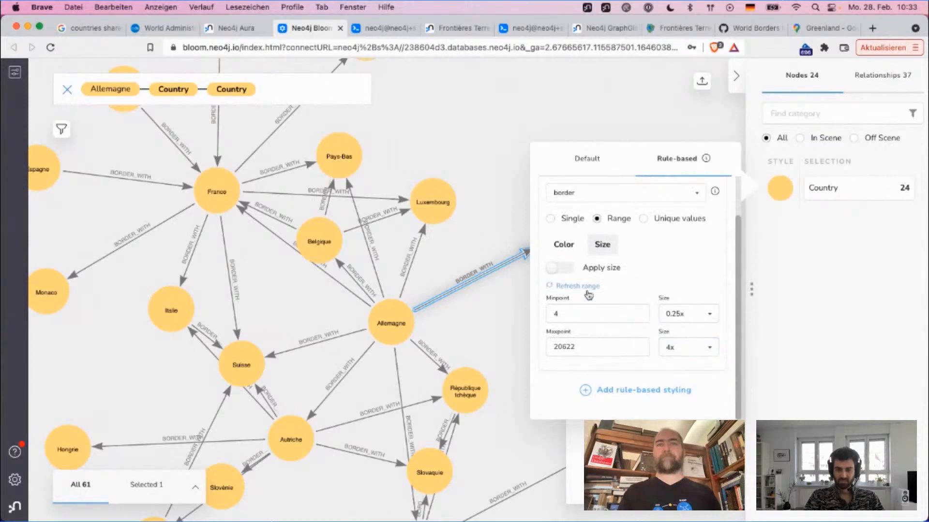
click(562, 268)
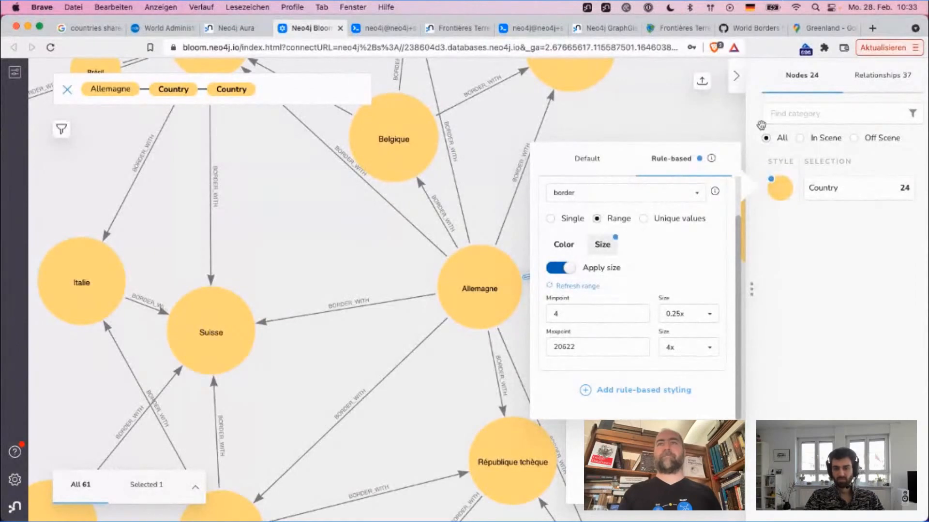
Step: Add a rule-based style to the BORDER_WITH relationships that uses the size property as a range
click(883, 85)
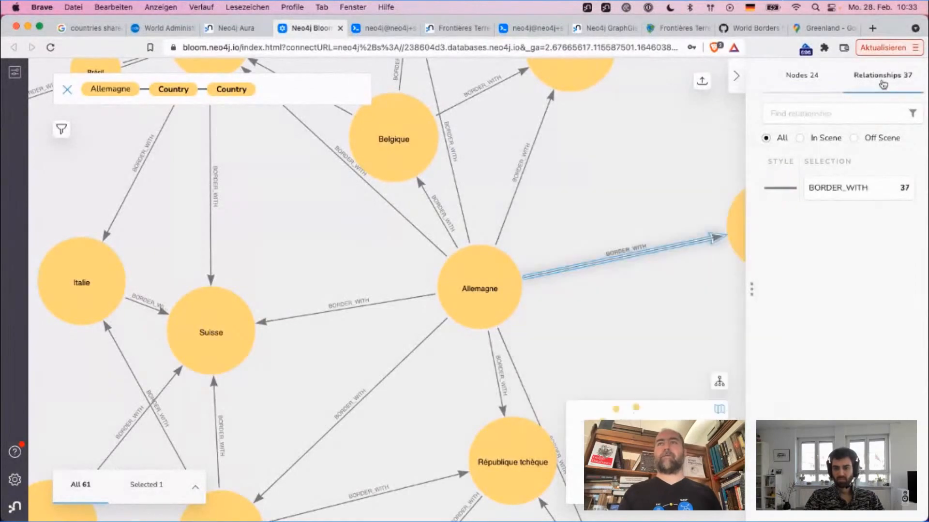
click(837, 195)
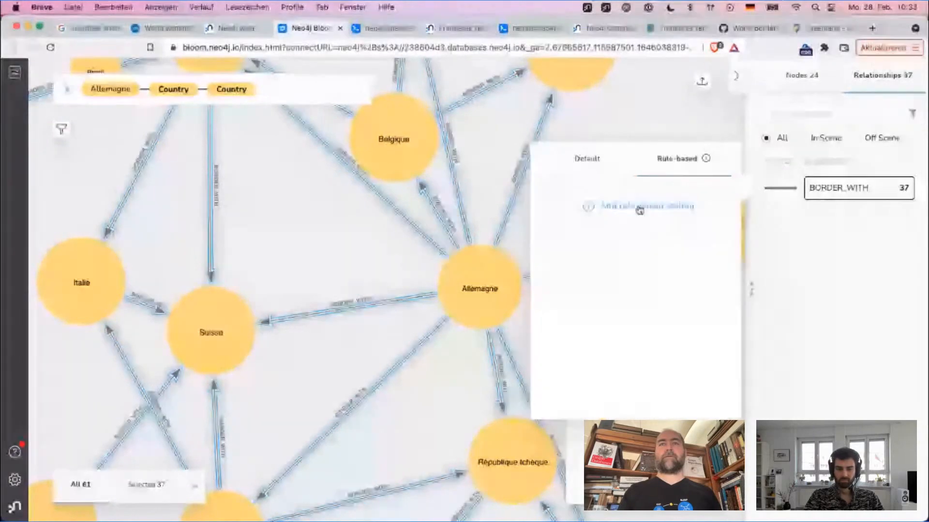
click(639, 208)
click(611, 244)
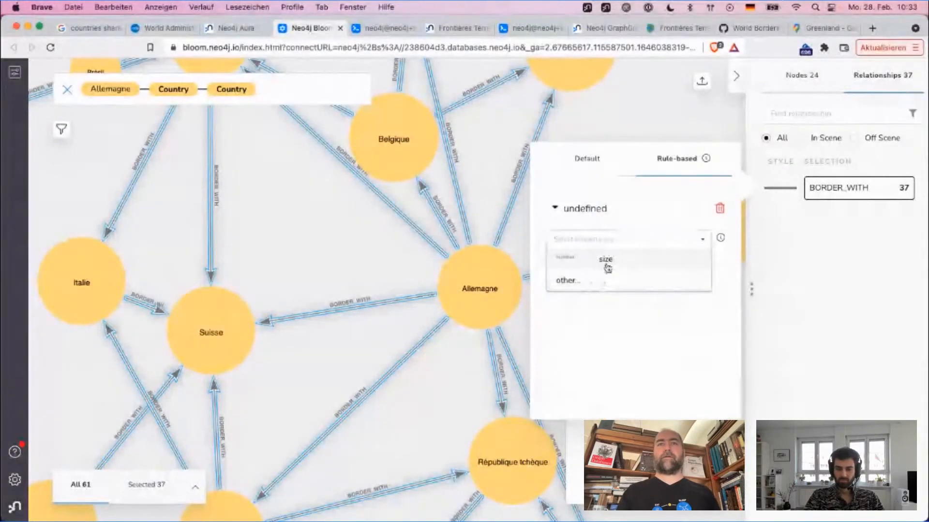
click(606, 261)
click(597, 265)
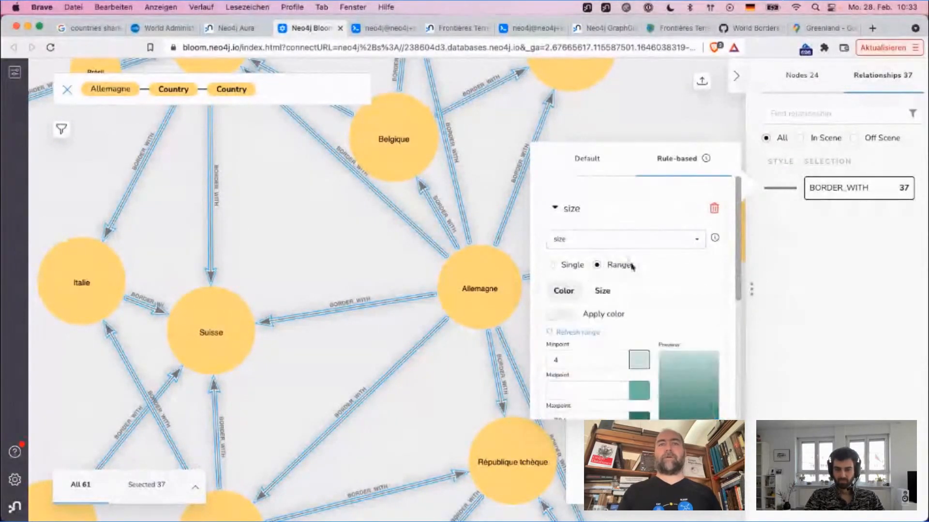
Step: Apply size scaling to the BORDER_WITH relationships from 0.25x at the minimum to 4x at the maximum and close the style settings
click(602, 291)
click(563, 315)
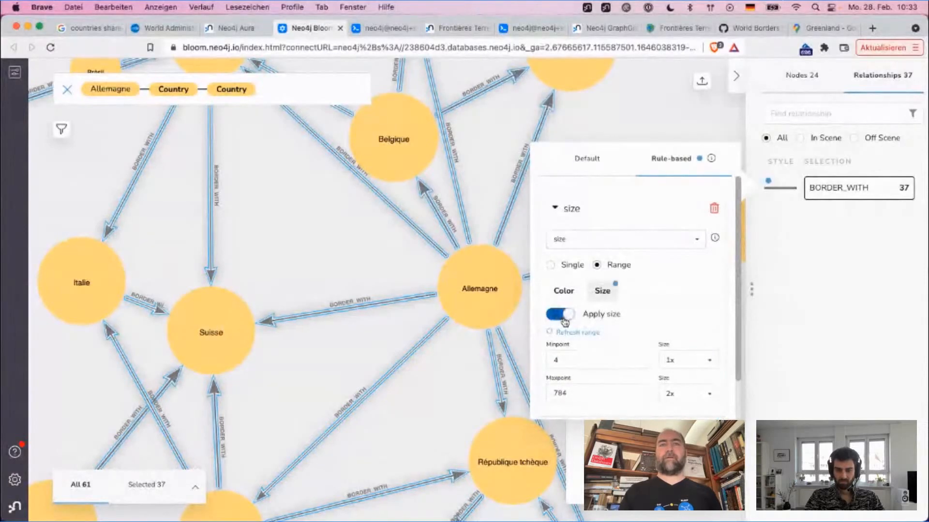
click(697, 360)
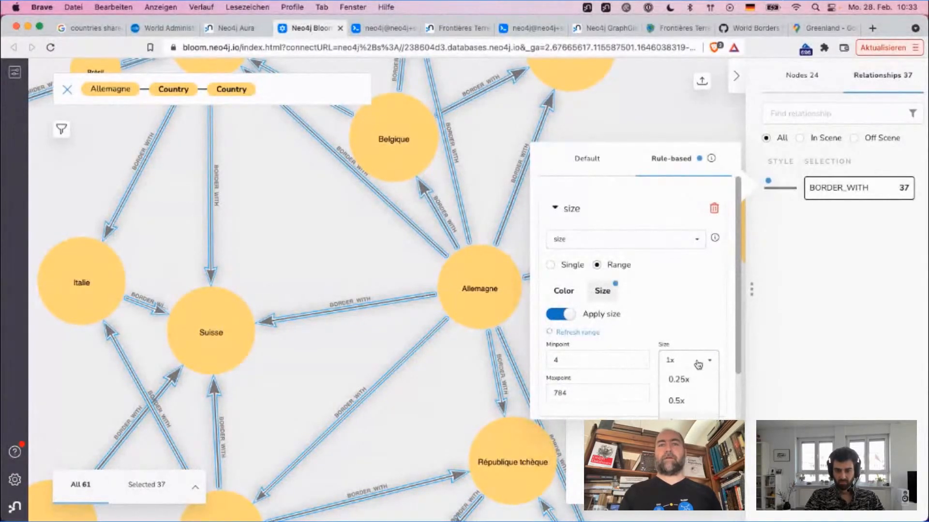
click(691, 384)
click(687, 400)
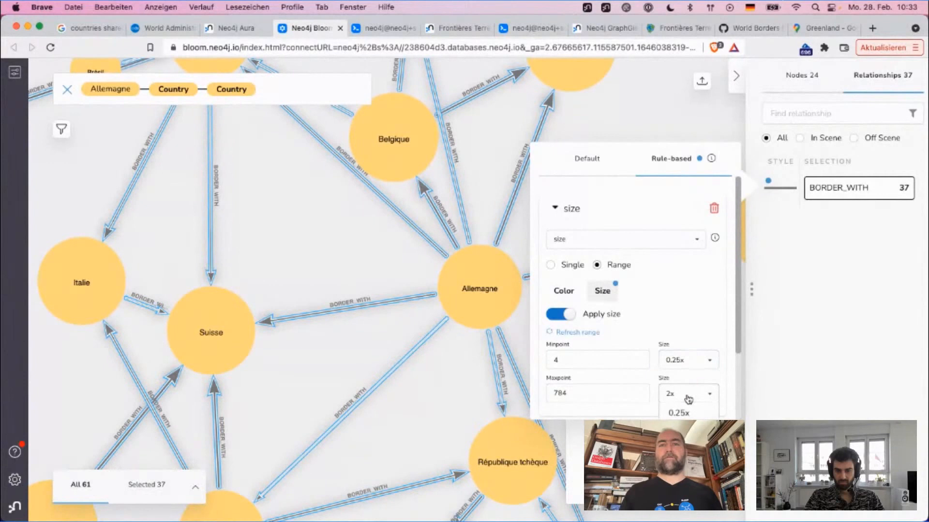
scroll(684, 394, down, 2)
click(684, 410)
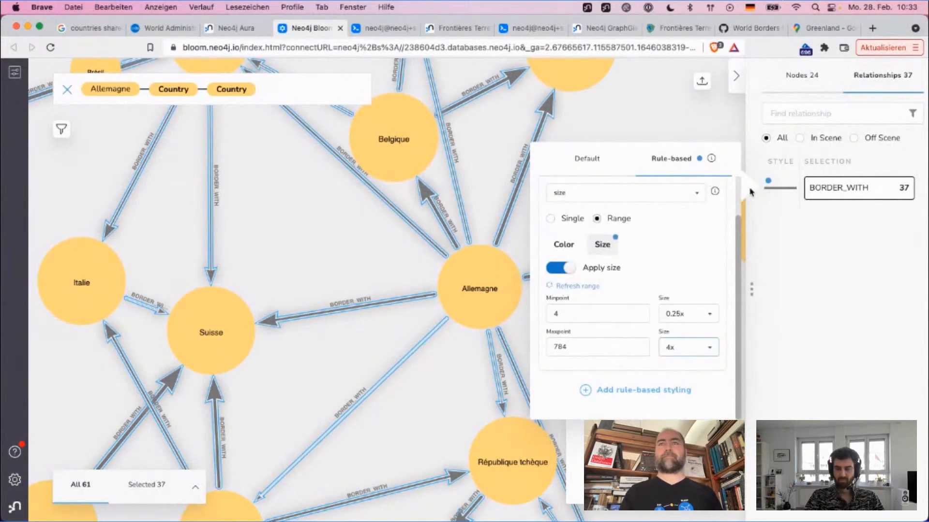
click(788, 199)
click(695, 130)
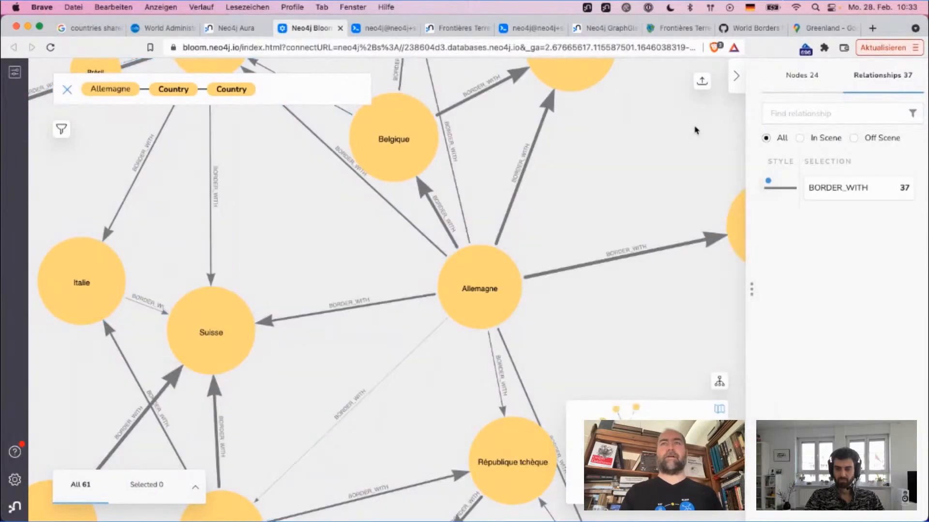
Step: Inspect the resized countries in the scene and check the border property of the Russie node
scroll(695, 130, down, 2)
scroll(695, 130, down, 3)
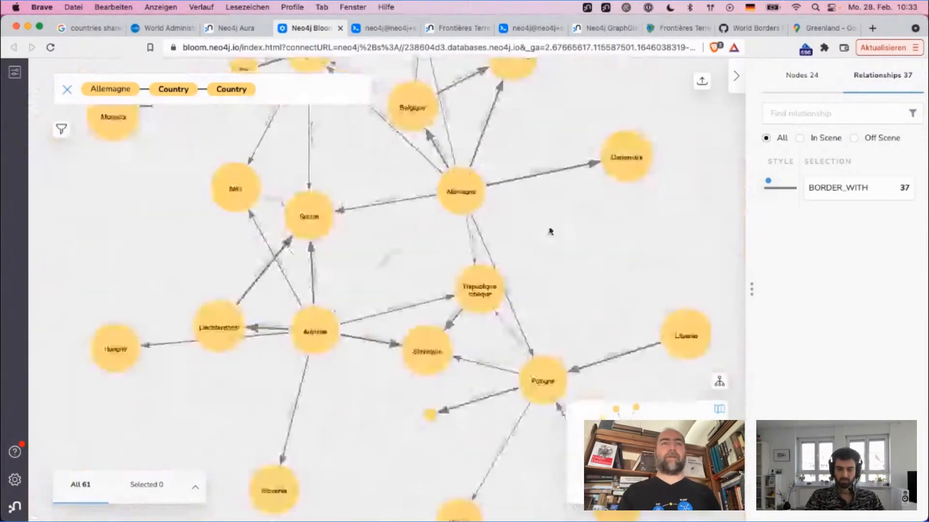
scroll(550, 230, down, 3)
scroll(550, 213, up, 5)
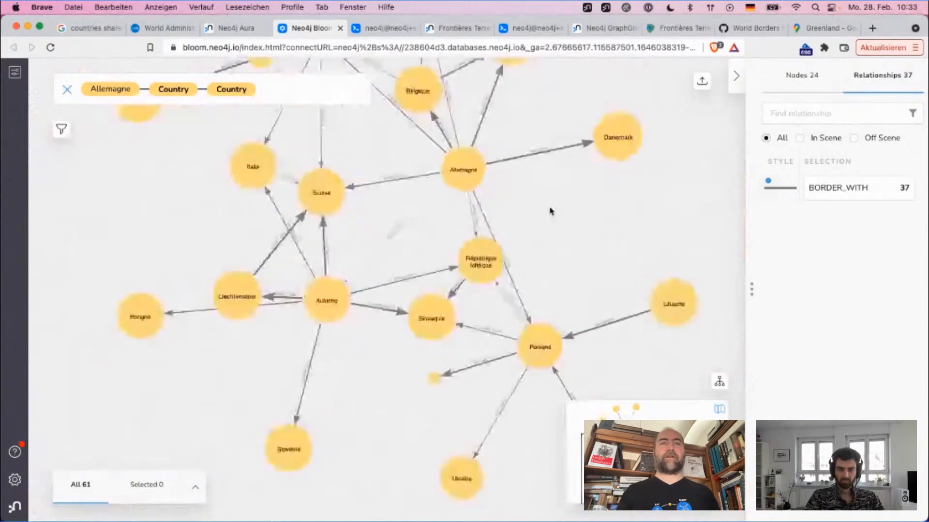
mouse_move(413, 415)
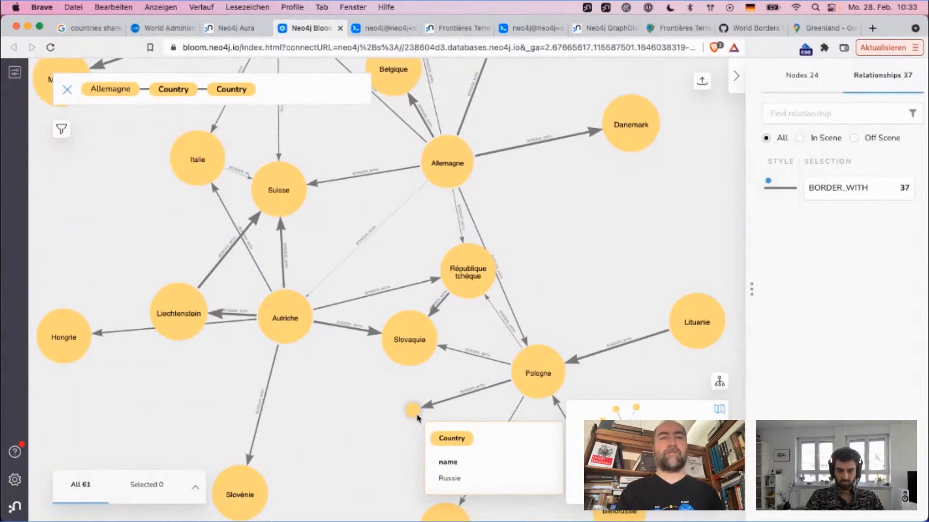
double_click(415, 414)
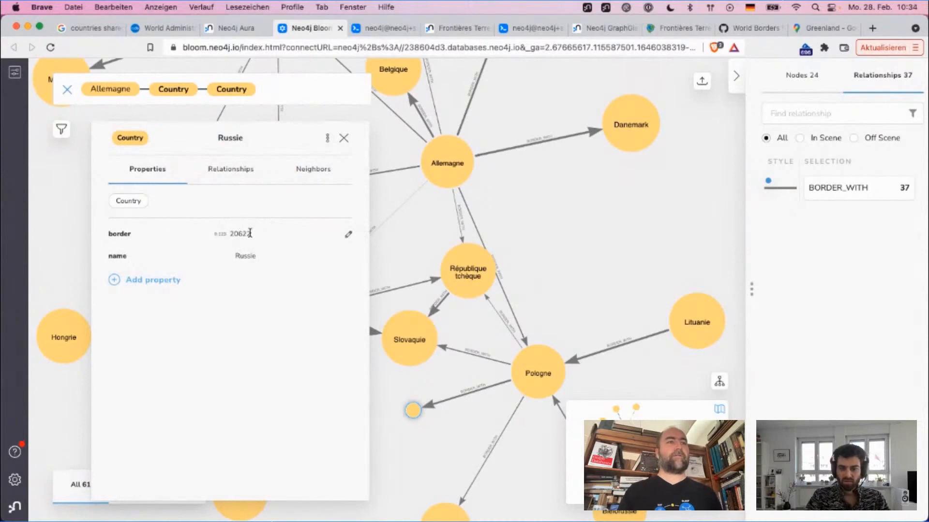
click(592, 210)
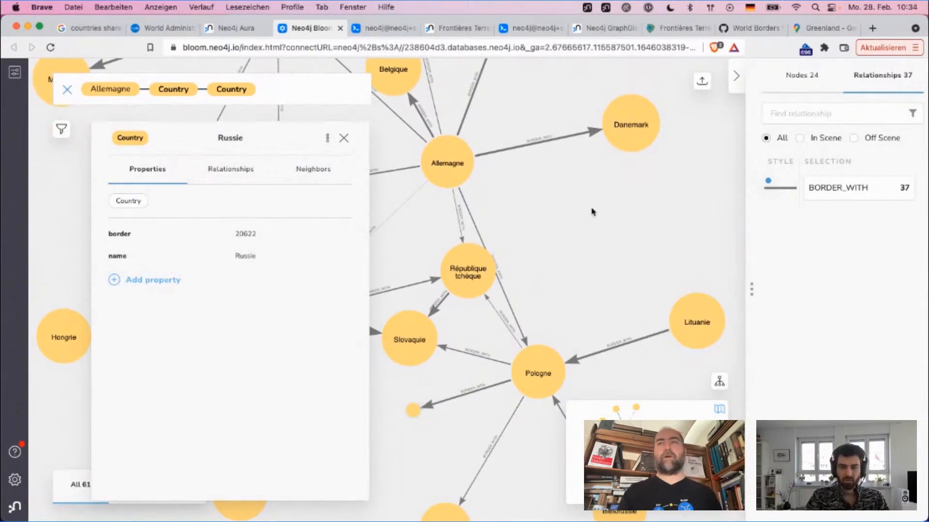
click(412, 411)
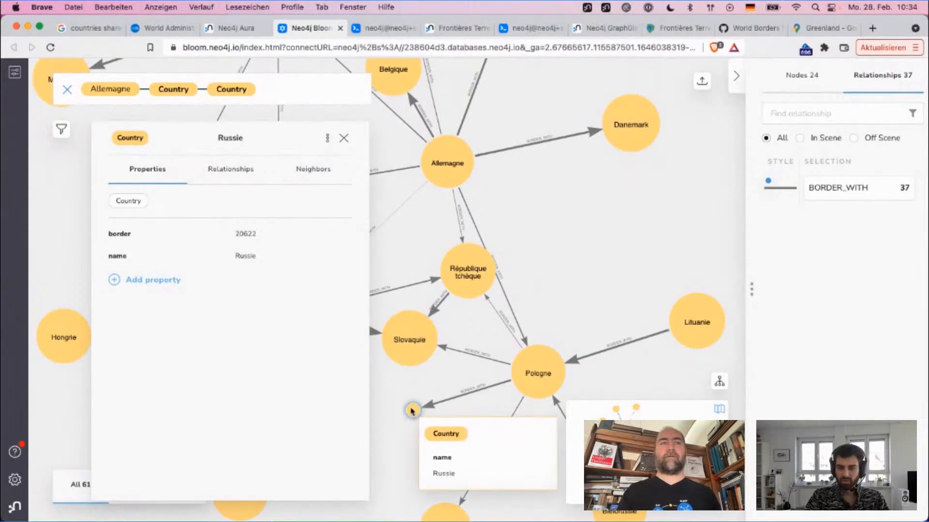
click(343, 138)
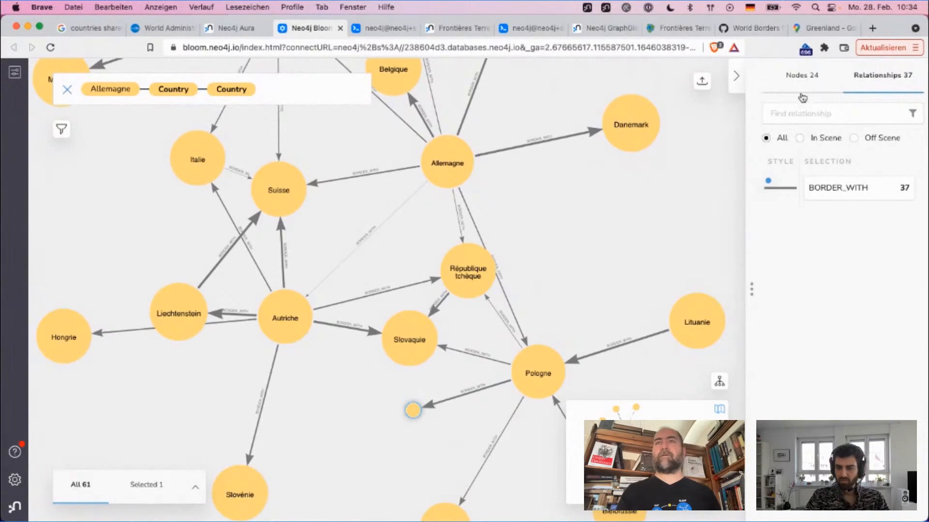
Step: Reopen the Country border rule and set the midpoint of its color range to 10000
click(799, 83)
click(780, 189)
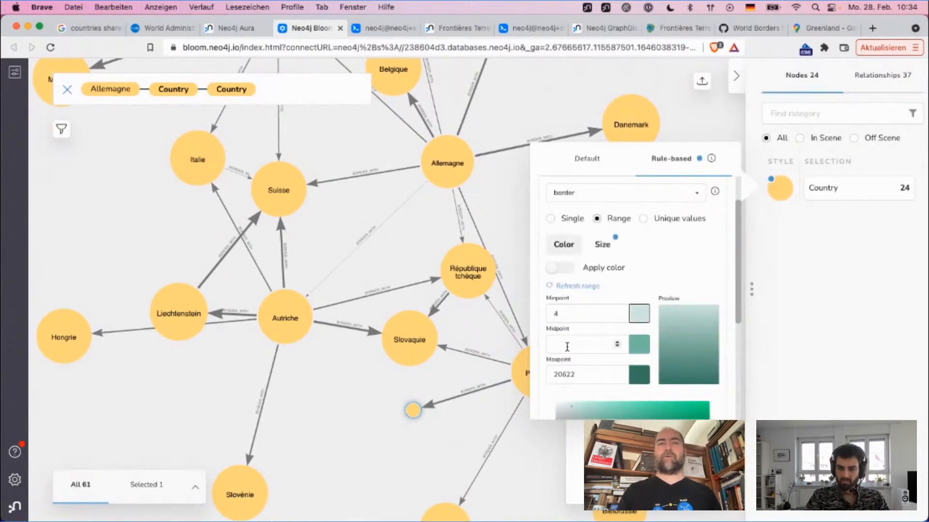
click(566, 345)
text(10000)
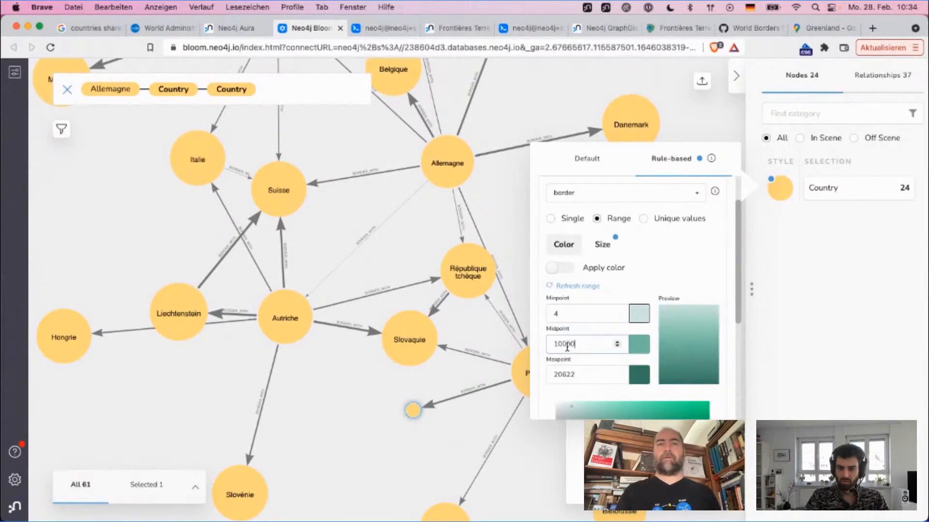
Step: Check the size range of the Country border rule and switch its size scaling off and on again
click(602, 244)
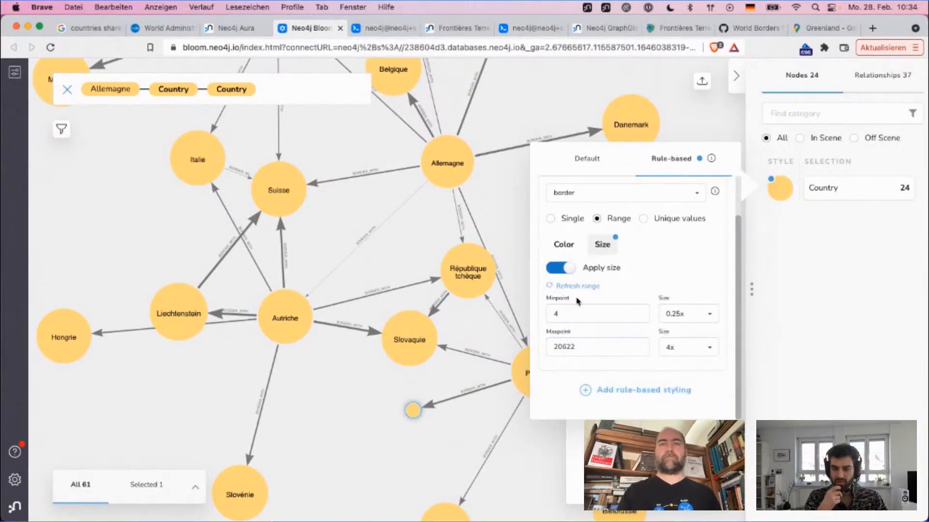
drag(578, 310, 536, 315)
click(630, 354)
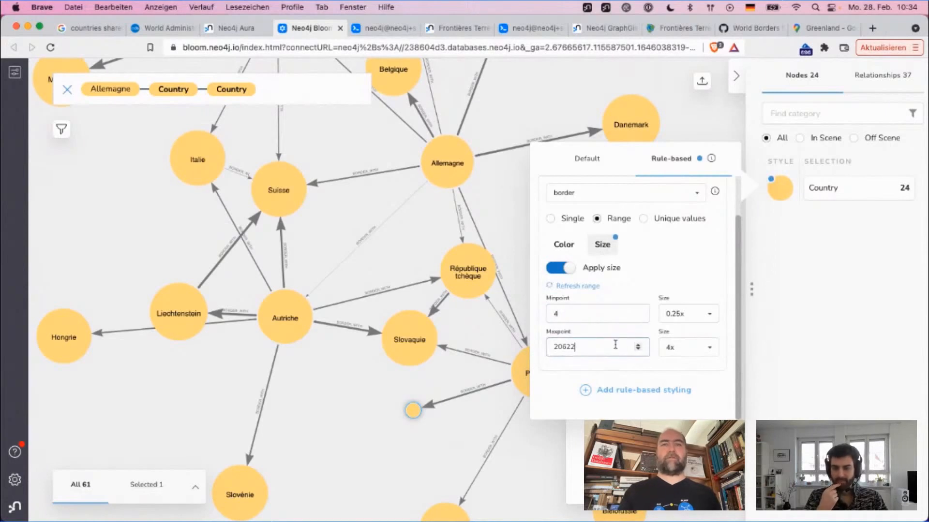
click(560, 270)
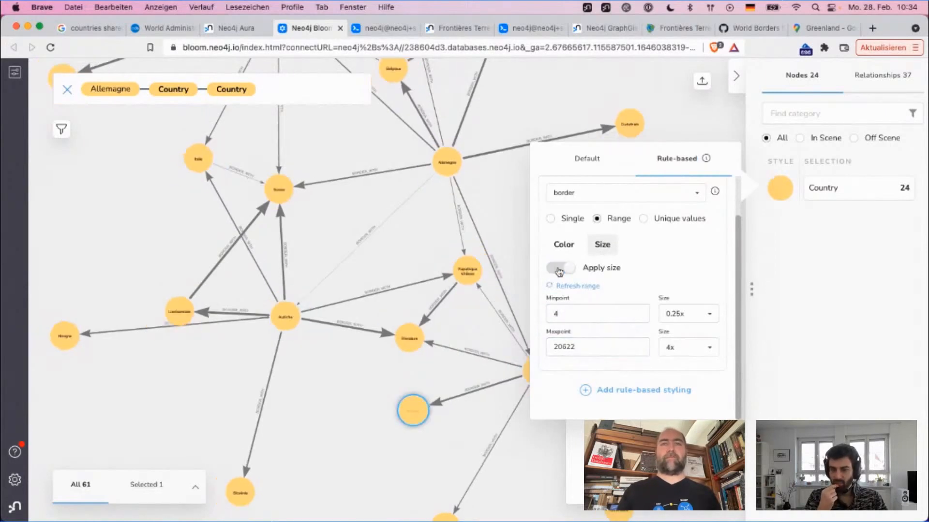
click(560, 270)
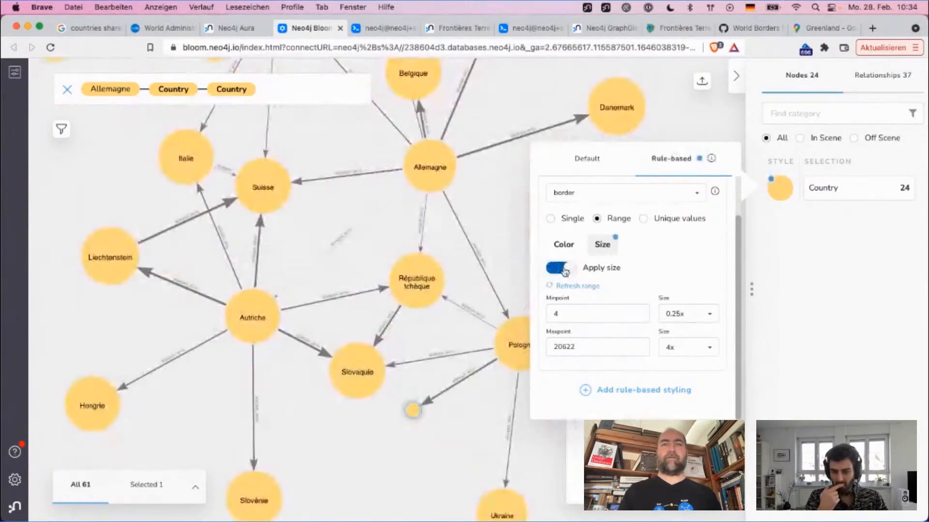
Step: Set the maximum size of the Country border rule to 2x and reapply the size scaling
click(564, 270)
click(563, 270)
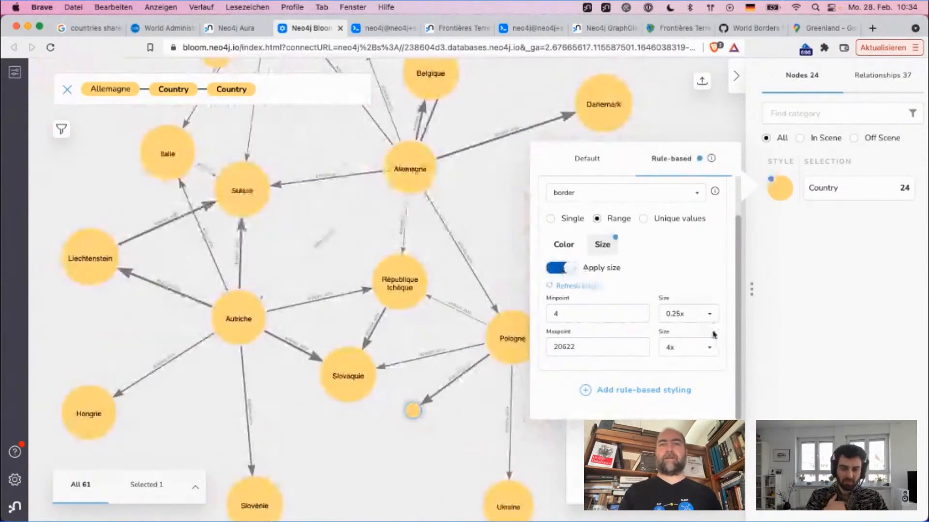
click(689, 352)
scroll(690, 358, down, 2)
click(687, 374)
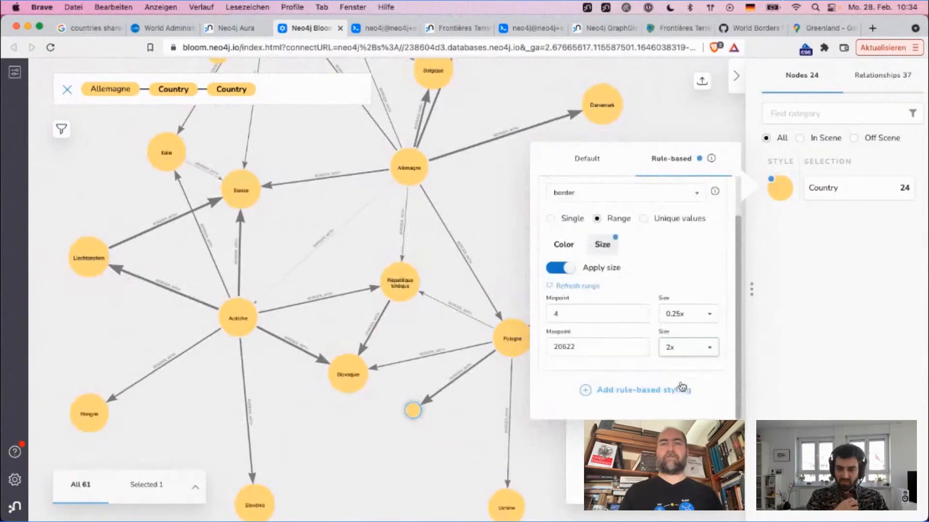
click(565, 268)
click(561, 270)
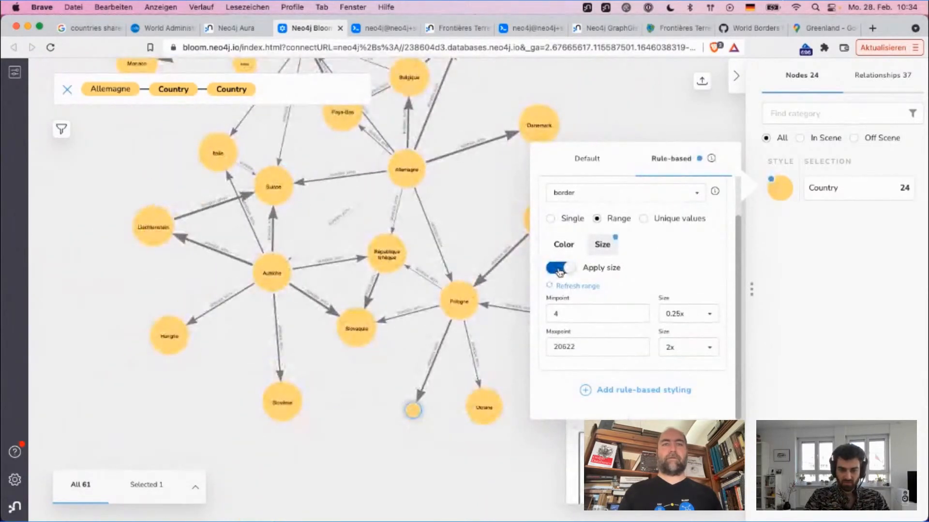
Step: Set the minimum size of the Country border rule to 0.5x and reapply the size scaling
double_click(572, 314)
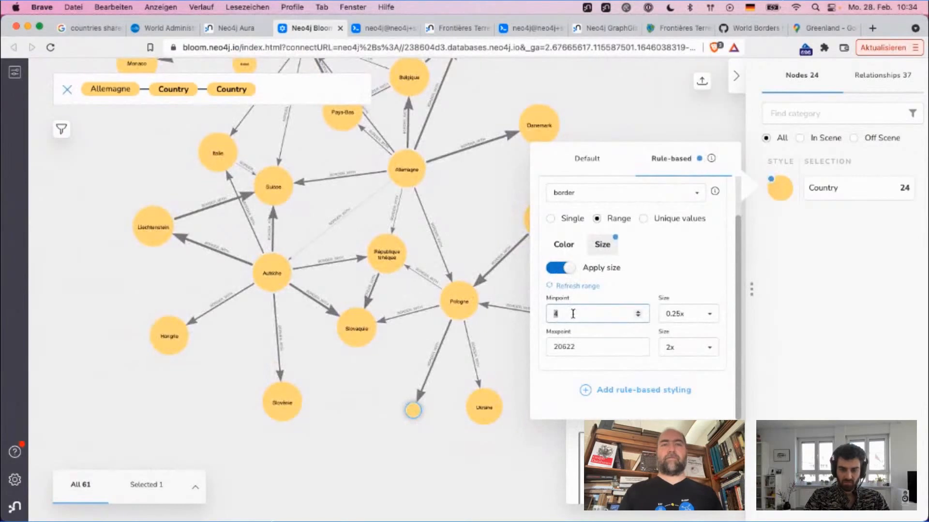
click(691, 321)
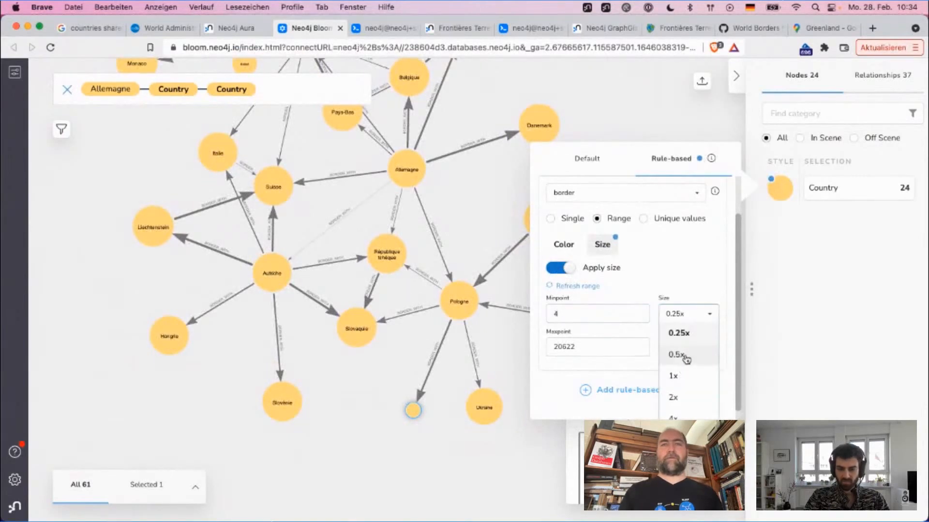
click(685, 357)
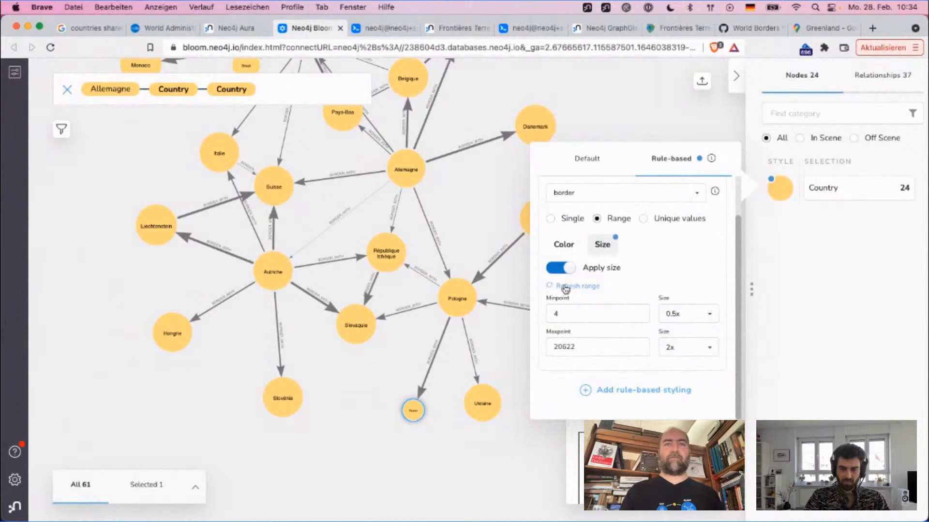
click(570, 266)
click(565, 271)
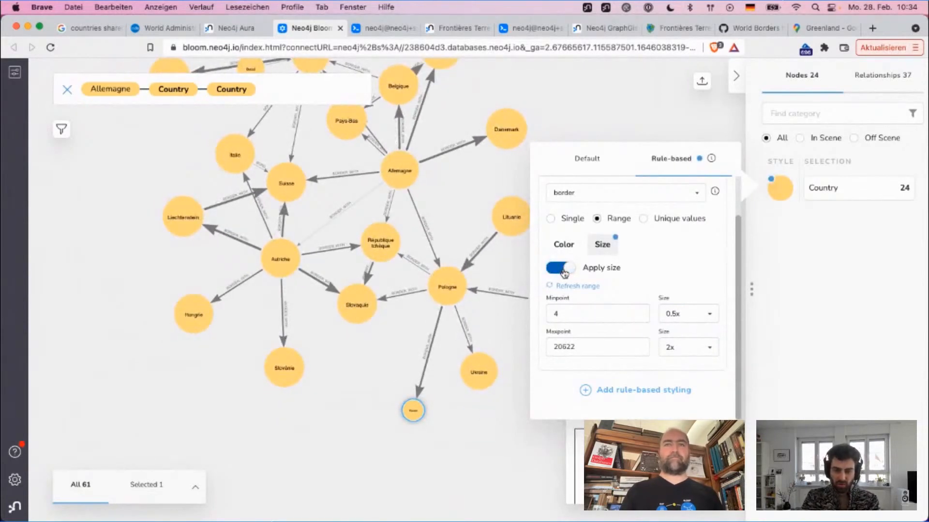
Step: Set the border rule's size range from a minpoint of 1 to a maxpoint of 21000, reapply it and close the style settings
double_click(585, 312)
text(1)
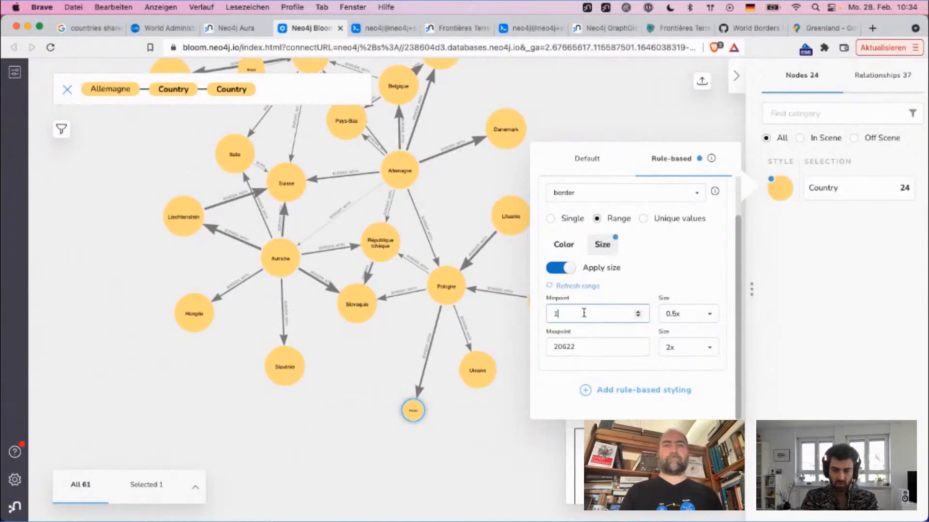
double_click(585, 346)
text(21000)
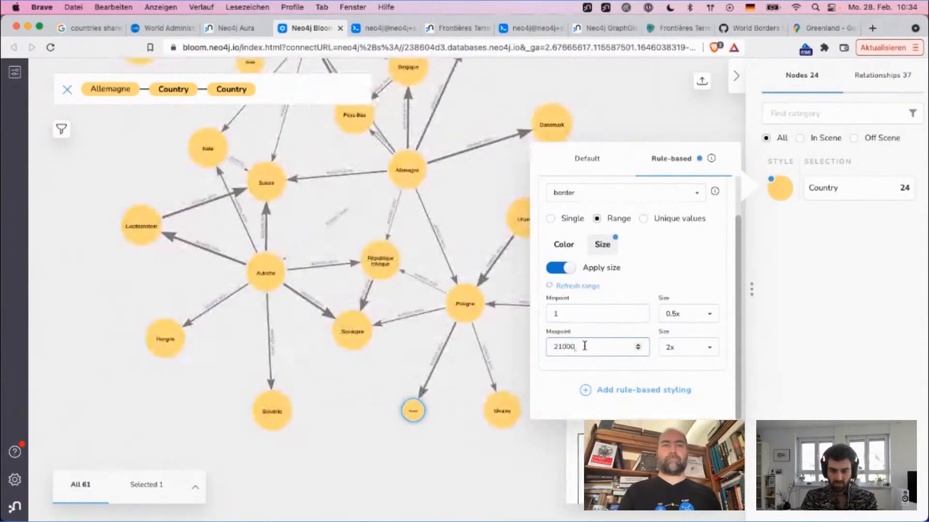
click(551, 268)
click(557, 268)
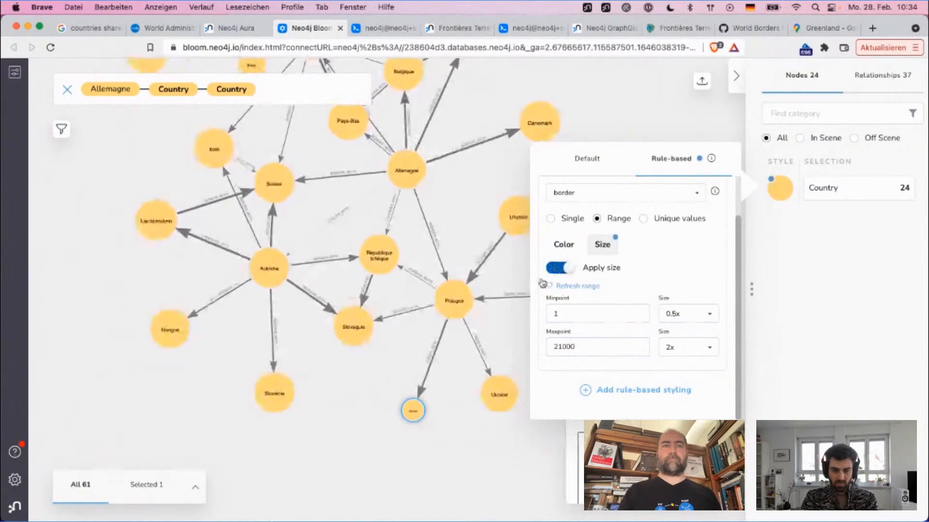
click(413, 413)
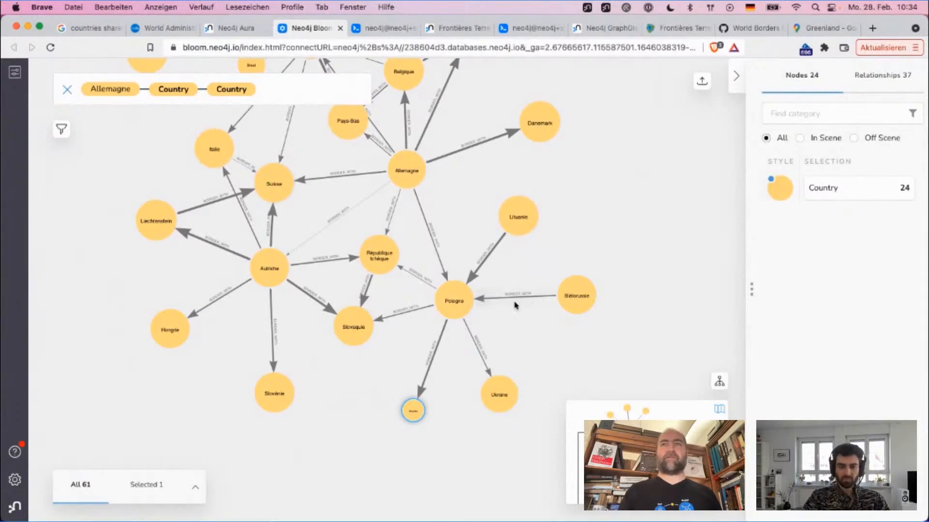
Step: Reopen the Country border rule, raise its maximum size to 4x and close the style settings
click(770, 199)
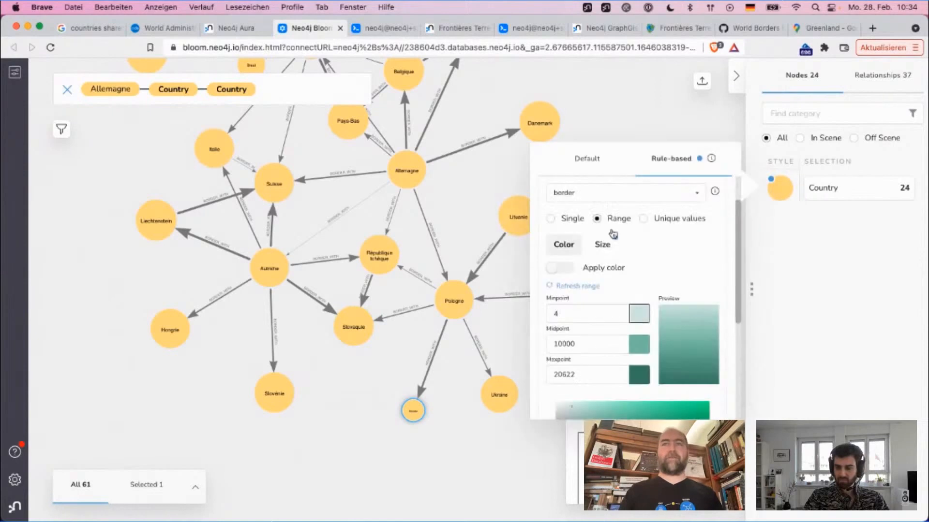
click(602, 244)
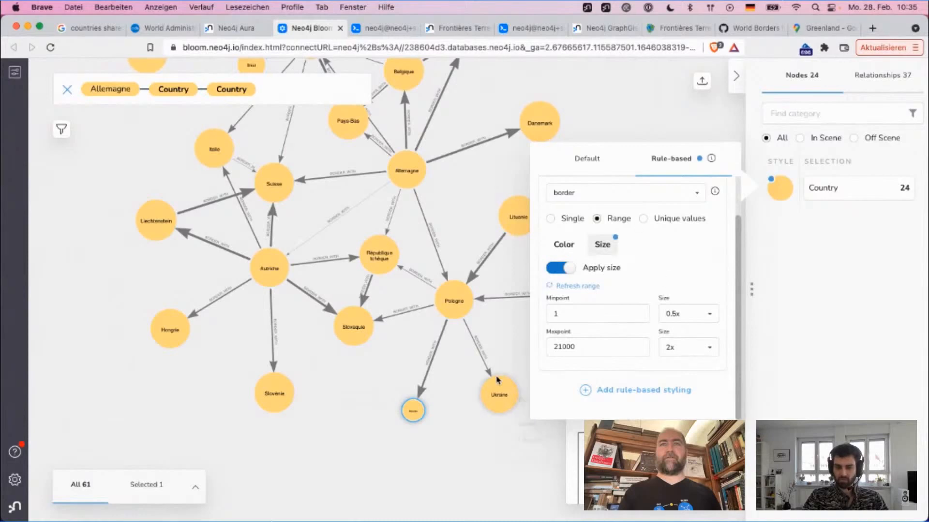
click(687, 347)
scroll(678, 355, down, 2)
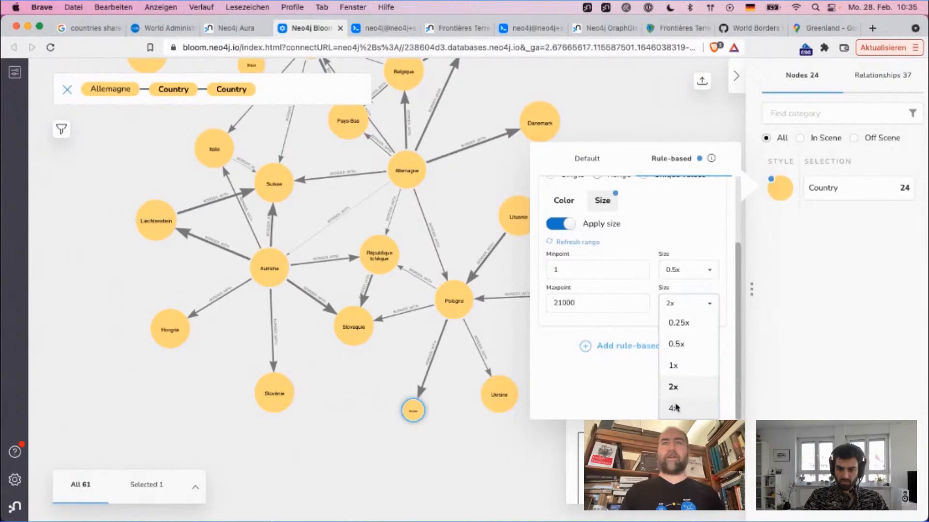
click(675, 406)
click(685, 122)
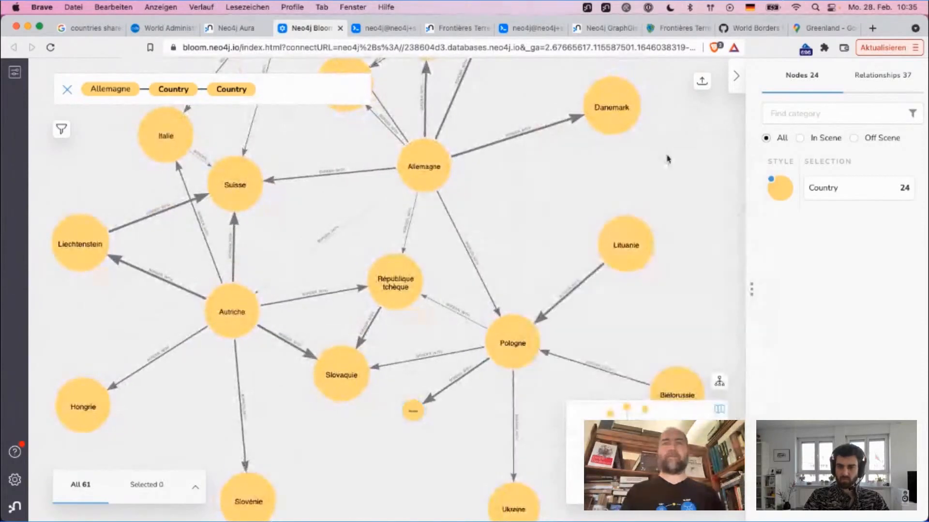
Step: Turn off size scaling in the Country border rule and close the style settings
click(780, 188)
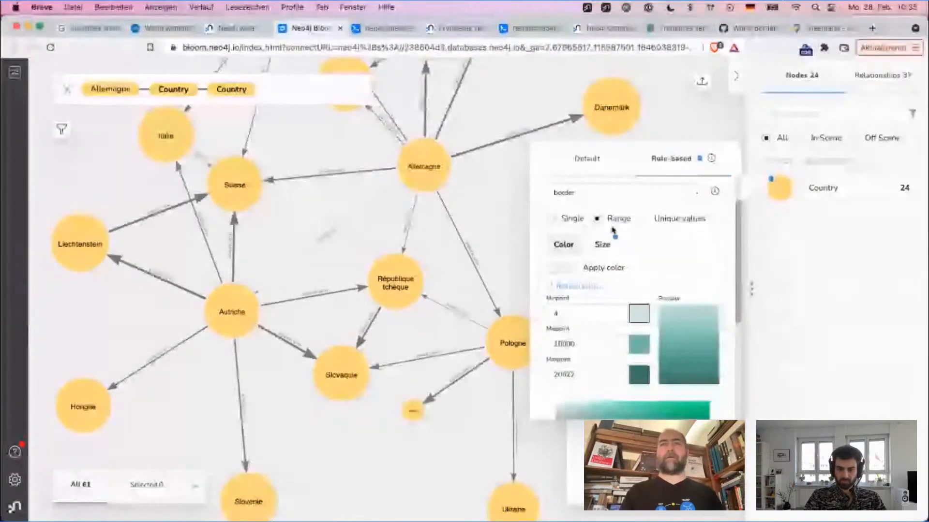
click(602, 244)
click(558, 271)
click(690, 119)
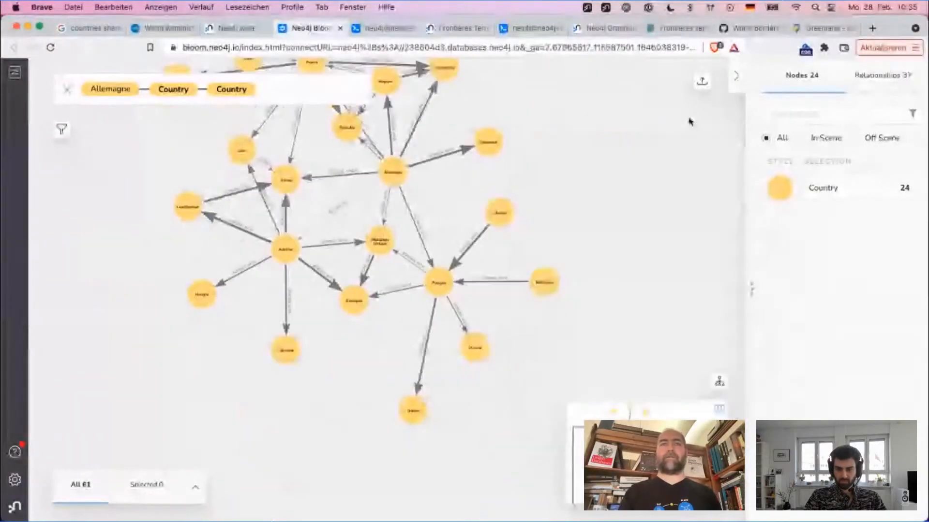
scroll(559, 257, up, 2)
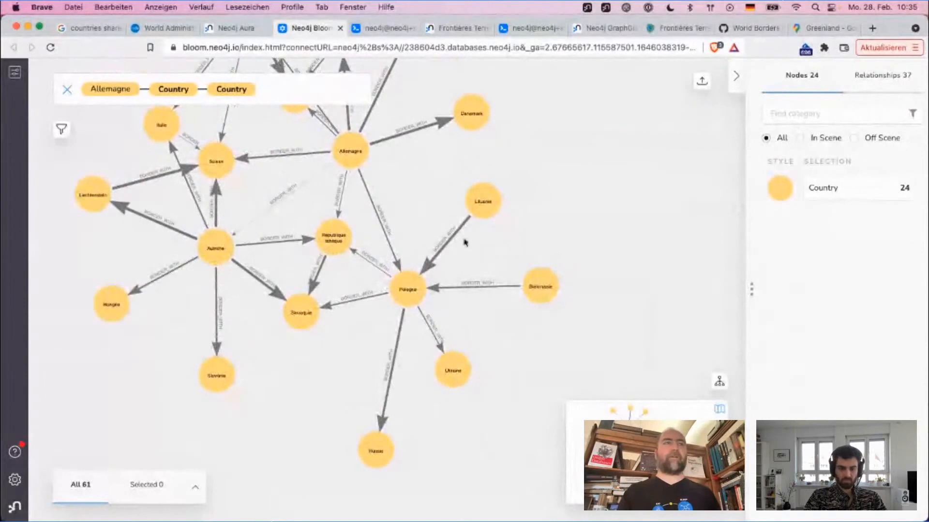
Step: Replace the Allemagne search pattern with Country—Country and run it to load all neighbouring countries
click(275, 95)
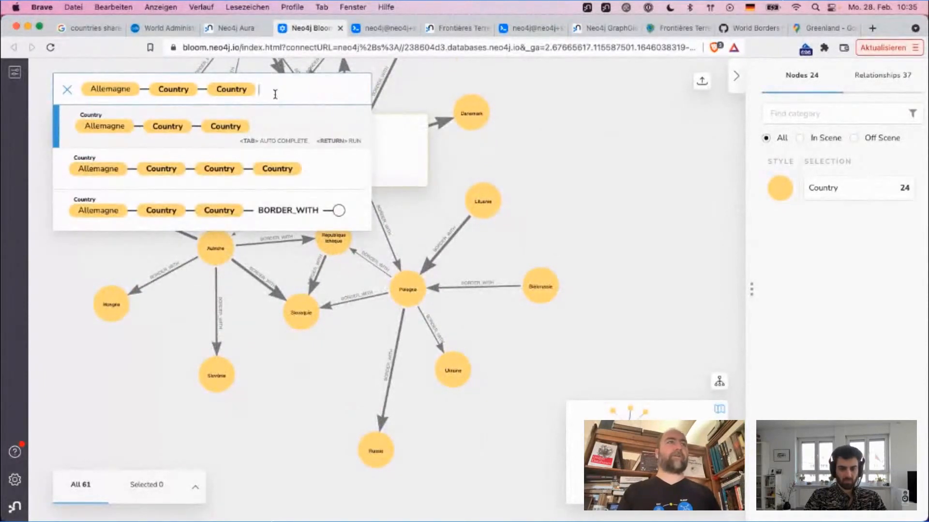
key(BackSpace)
key(BackSpace)
key(BackSpace)
text(c)
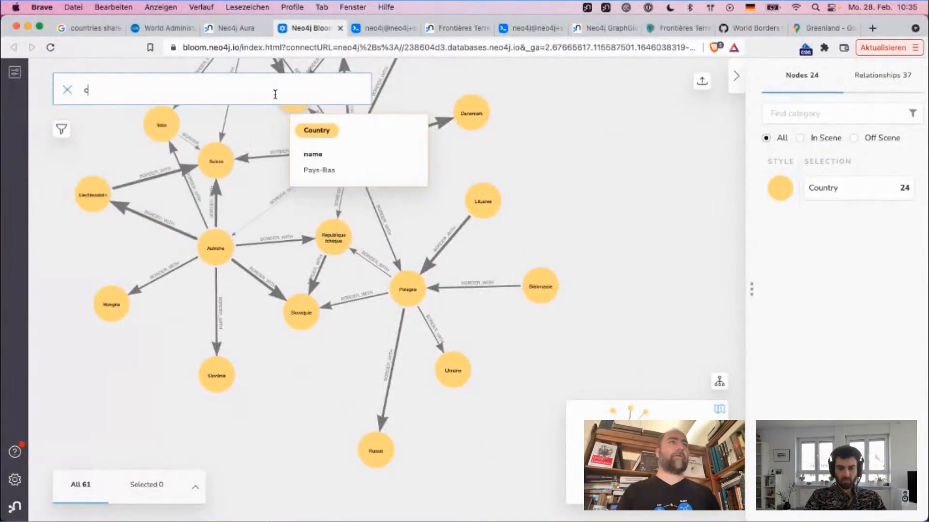
text(ountry countr)
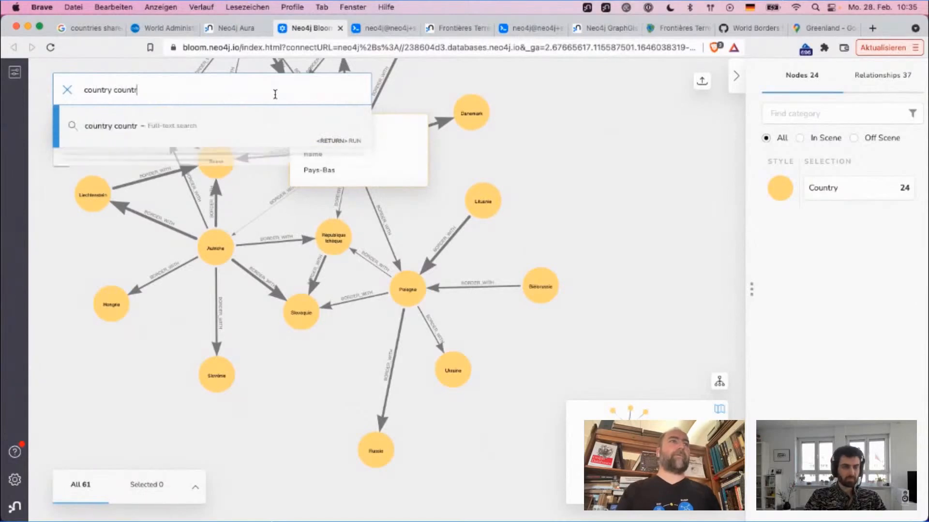
key(Tab)
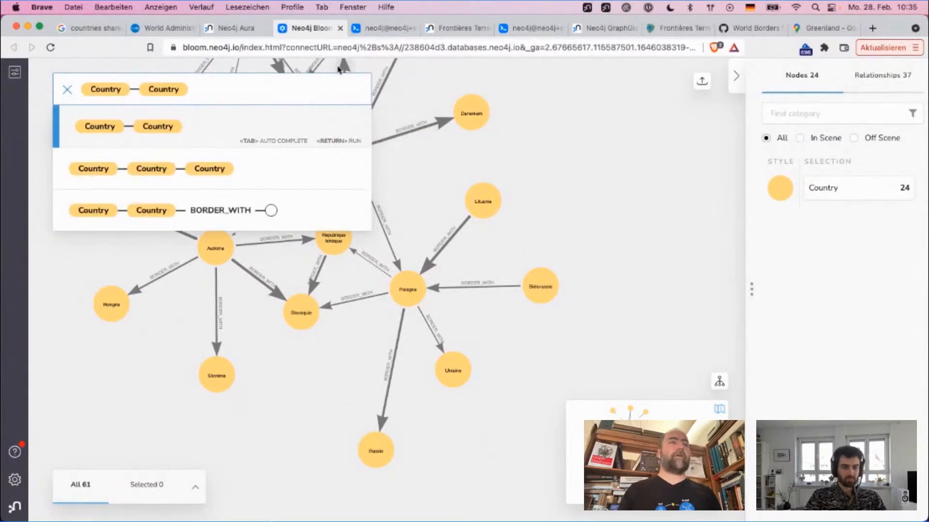
key(Return)
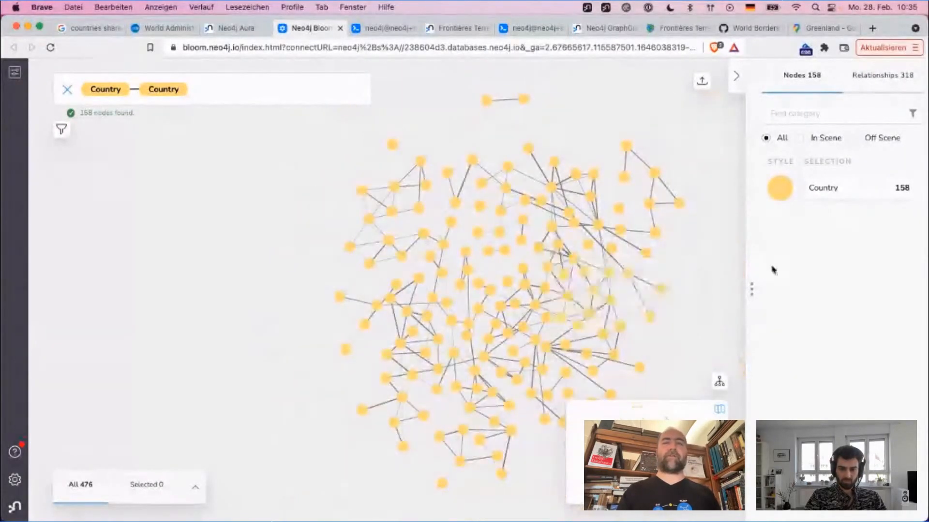
Step: Look over the full country graph, try the hierarchical layout and switch back to the force-based layout
drag(702, 294, 529, 233)
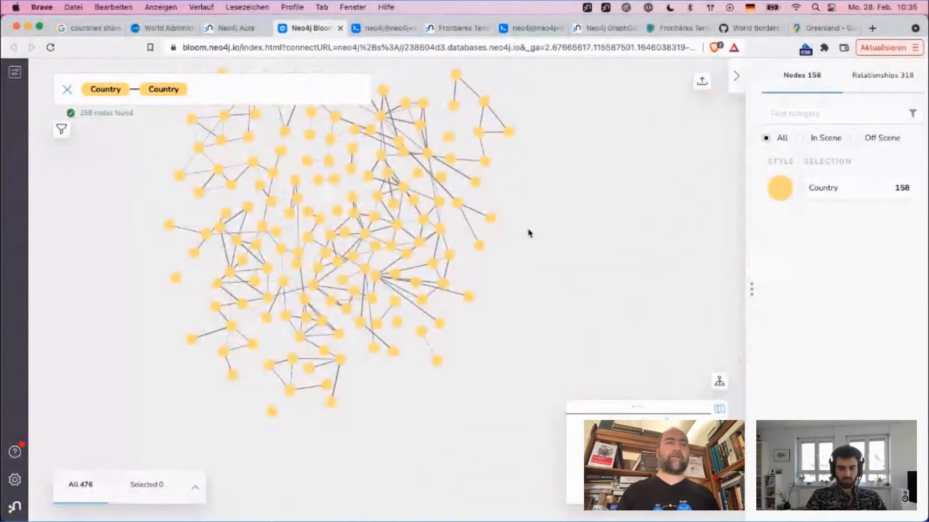
scroll(529, 233, up, 3)
scroll(513, 208, up, 5)
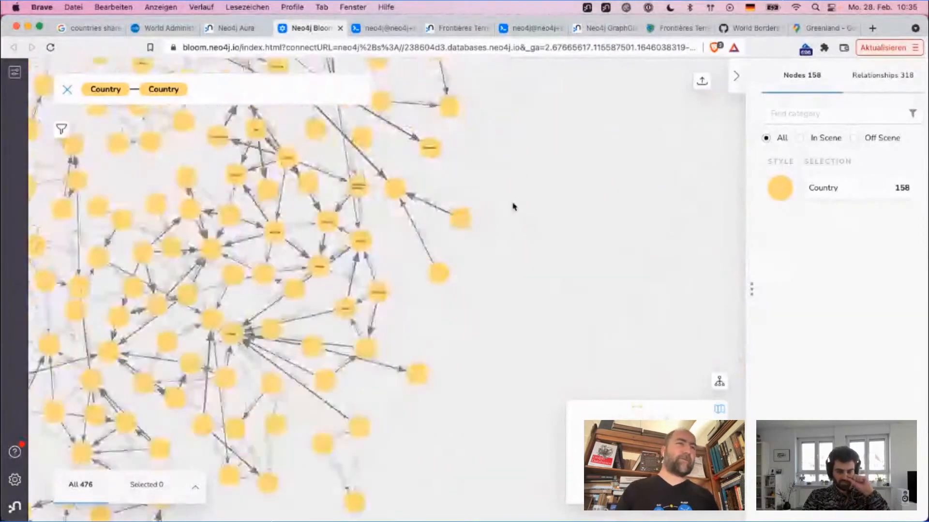
drag(516, 219, 628, 210)
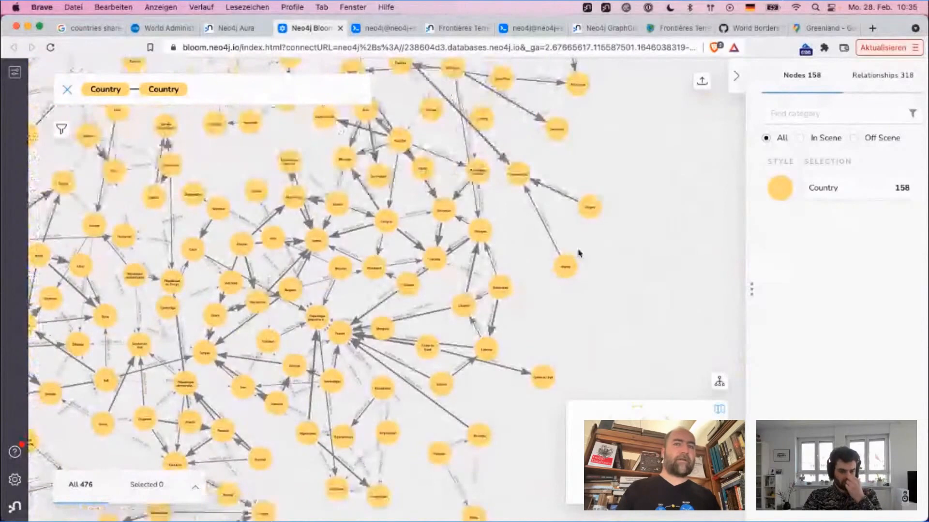
click(719, 381)
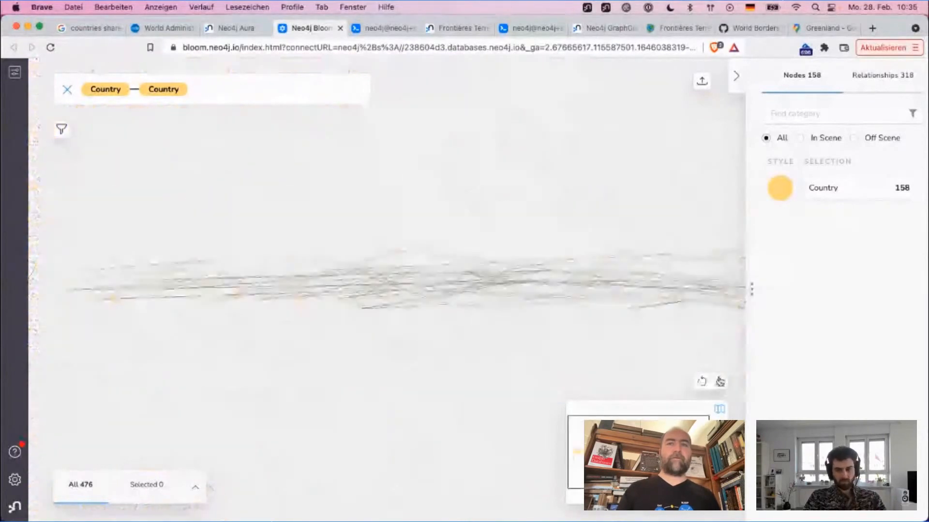
click(720, 382)
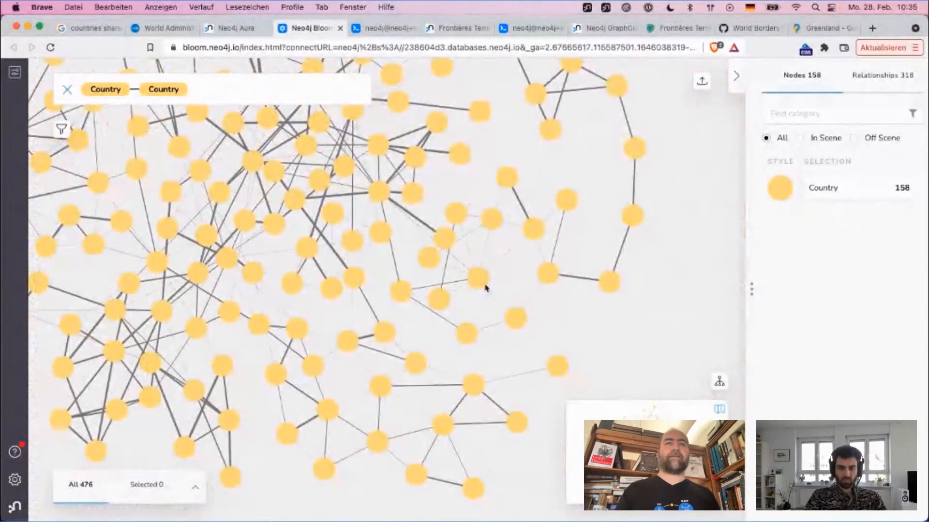
Step: Pull two country nodes out of the dense part of the network, check a nearby BORDER_WITH relationship's size and clear the selection
drag(447, 225, 471, 147)
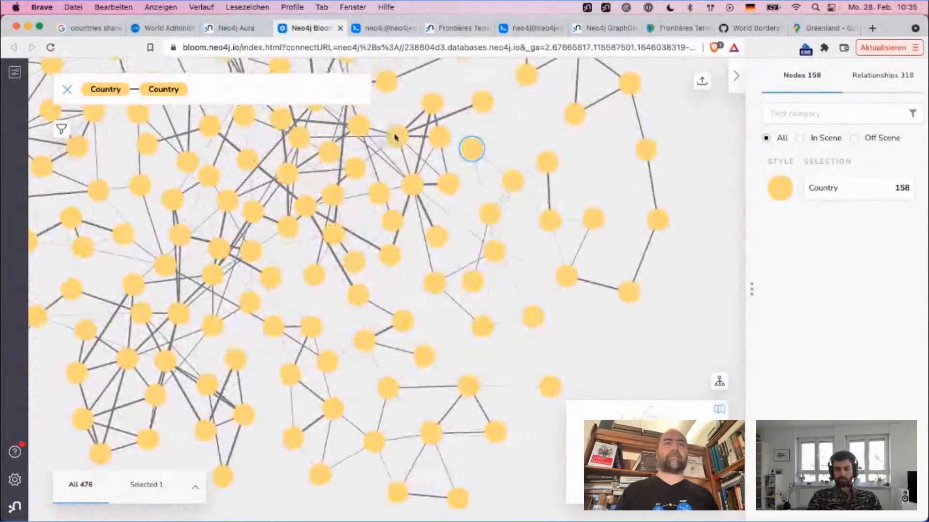
drag(394, 135, 383, 118)
mouse_move(459, 112)
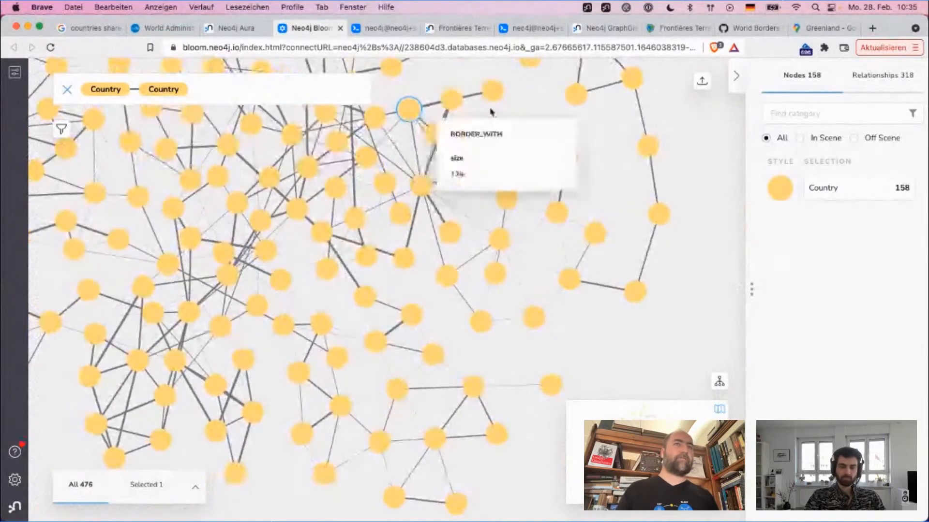
click(535, 100)
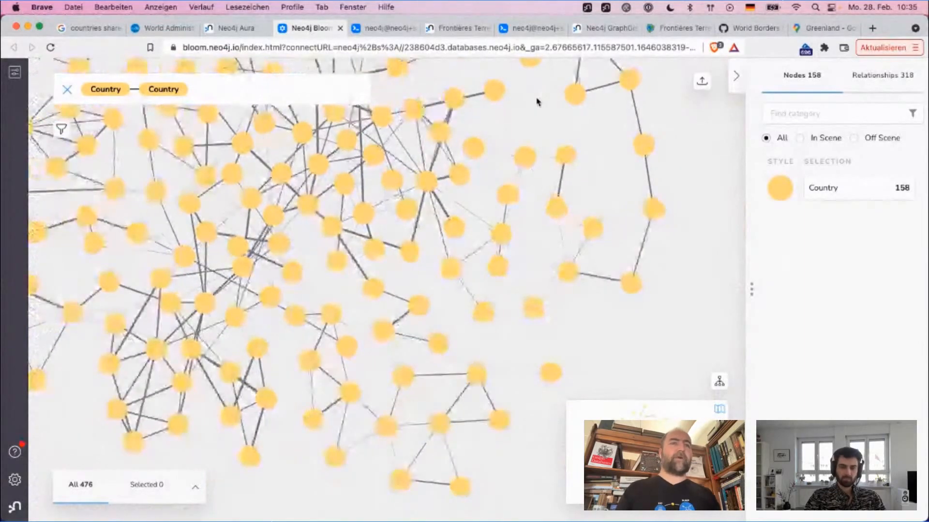
Step: Examine the sizes of BORDER_WITH relationships across the network and the borders around France and Brésil
scroll(536, 102, down, 2)
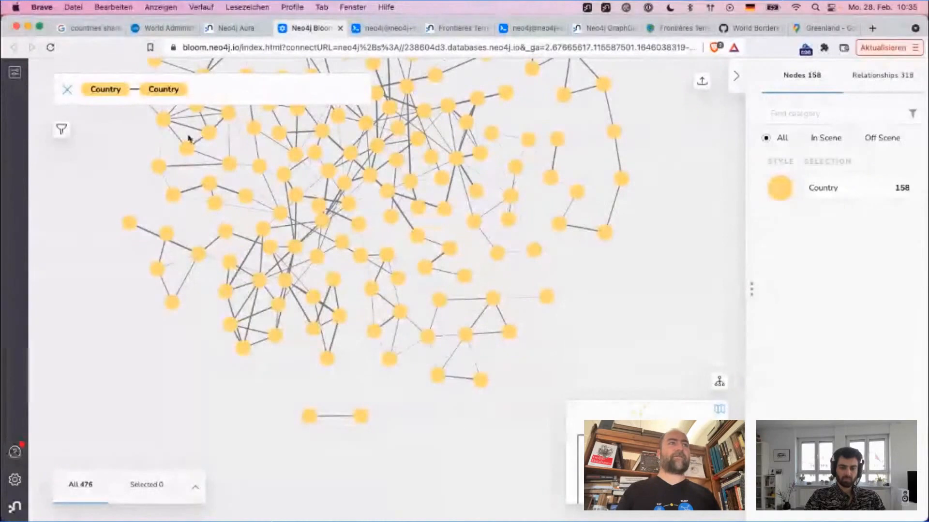
mouse_move(184, 255)
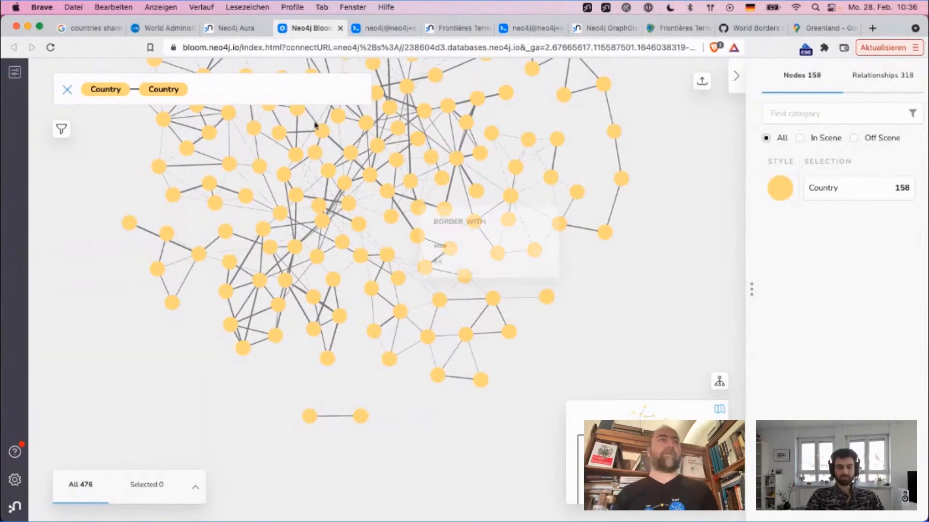
mouse_move(270, 187)
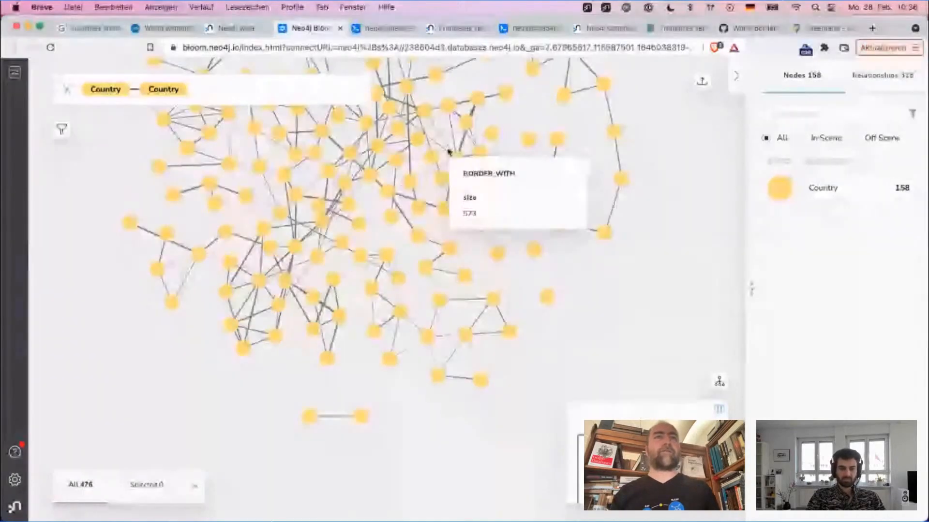
scroll(562, 135, up, 5)
drag(446, 93, 650, 73)
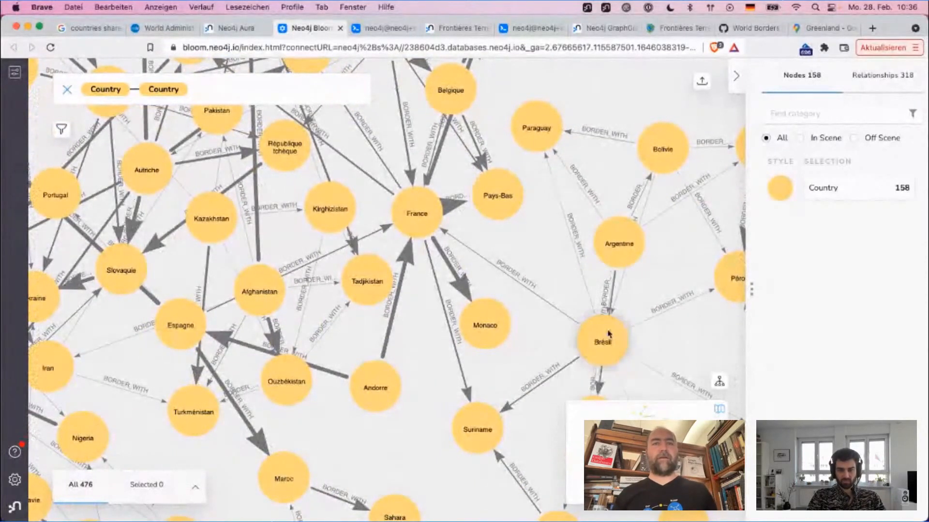
Step: Dismiss the BORDER_WITH relationships France–Brésil and France–Suriname from the scene
click(518, 290)
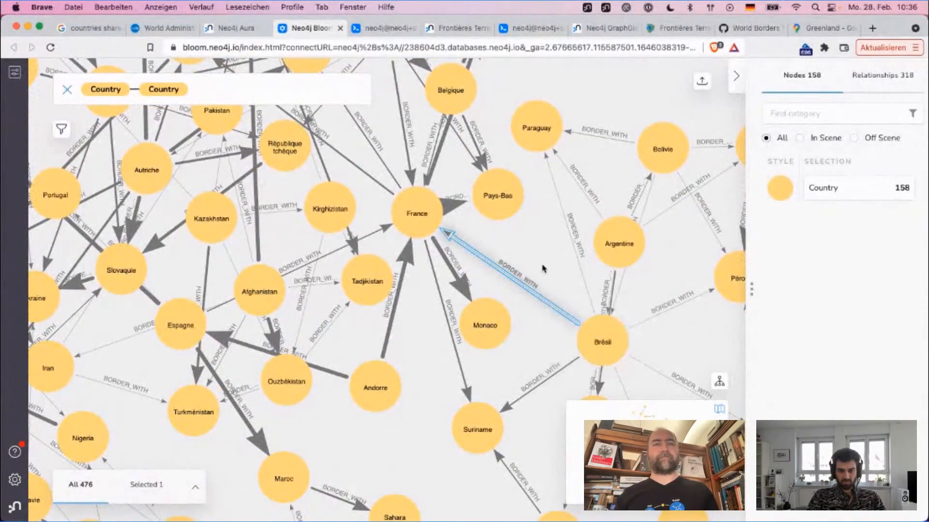
right_click(524, 289)
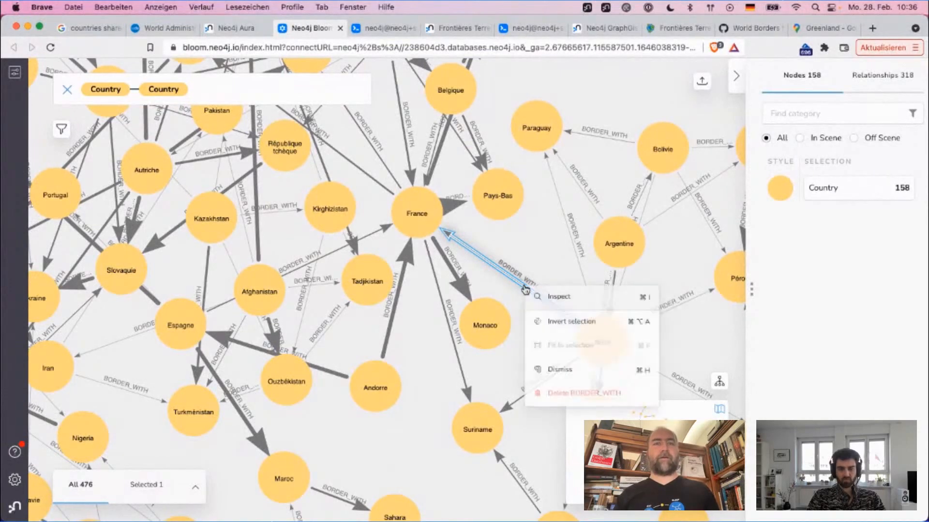
click(559, 369)
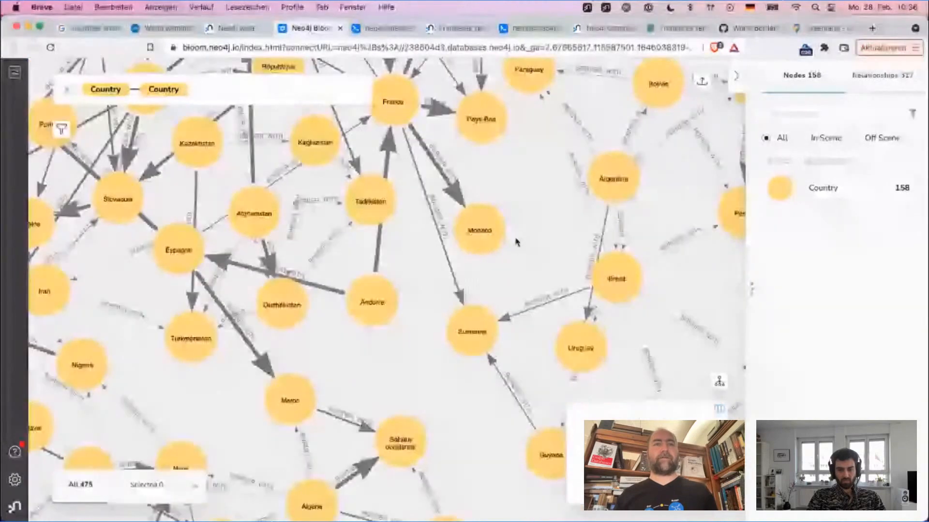
right_click(449, 265)
click(479, 345)
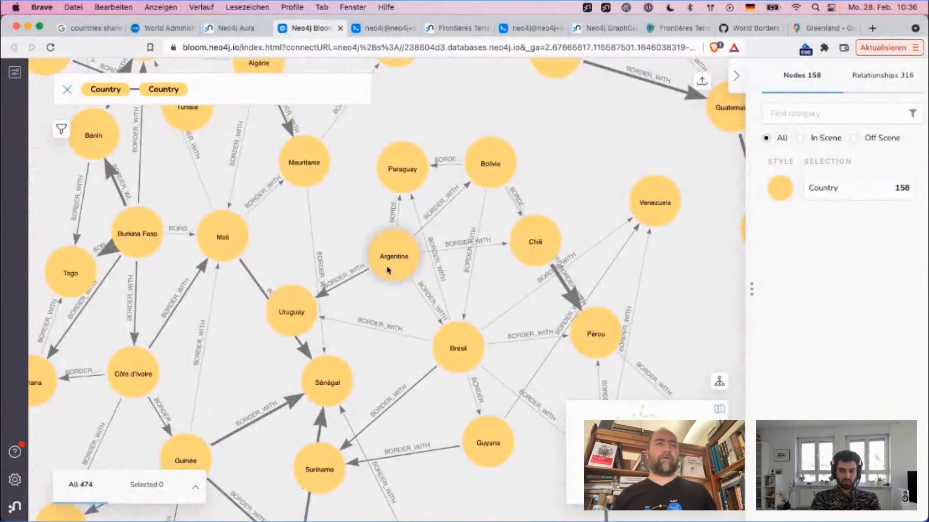
Step: Spread out the South American nodes by repositioning Argentine, Suriname, Pérou, Chili and Bolivie around Brésil
drag(387, 270, 358, 276)
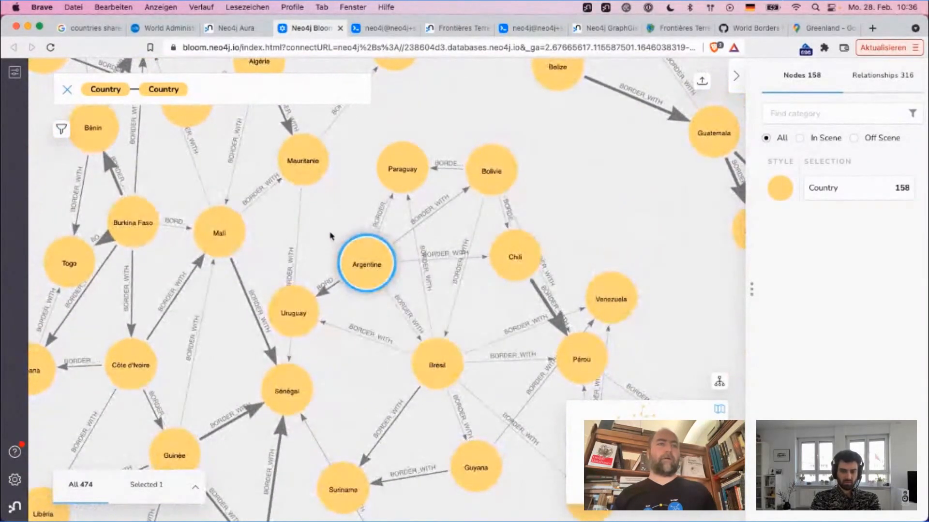
drag(468, 326, 289, 196)
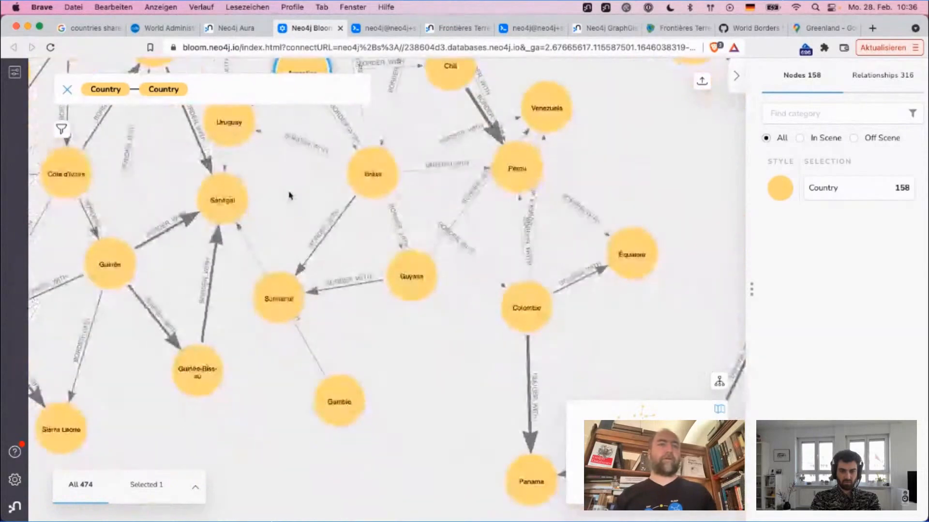
click(265, 315)
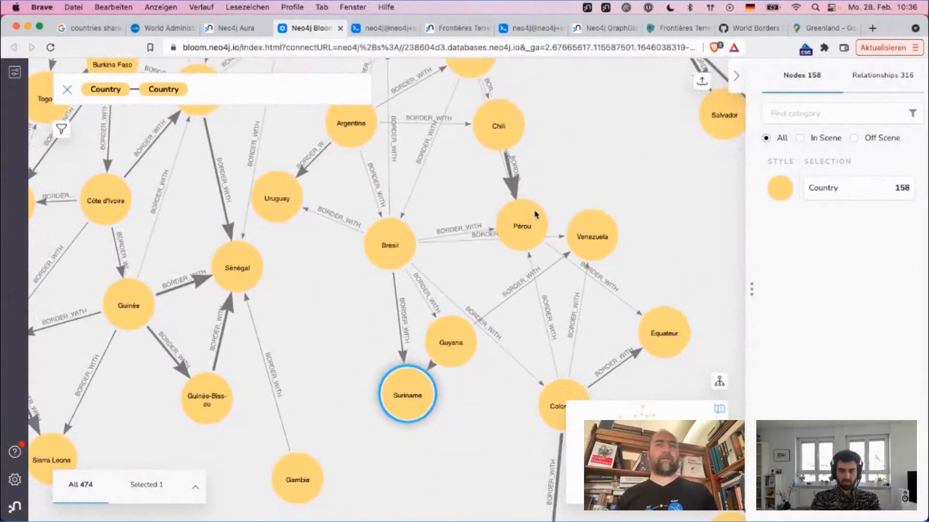
click(459, 211)
drag(459, 211, 648, 225)
drag(524, 193, 315, 389)
drag(441, 174, 327, 277)
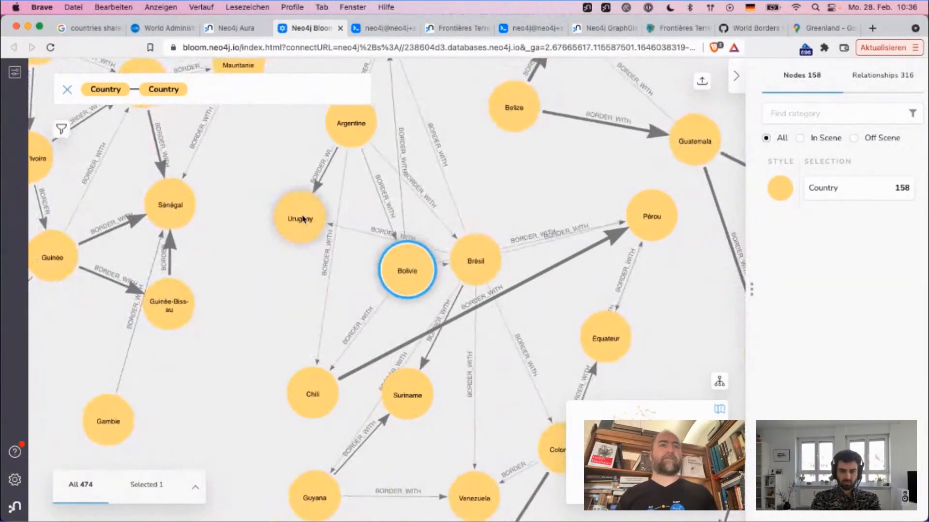
Step: Reposition Uruguay, Argentine, Suriname, Brésil and Colombie within the South American cluster and clear the selection
drag(304, 216, 497, 175)
drag(352, 140, 485, 419)
drag(406, 392, 461, 455)
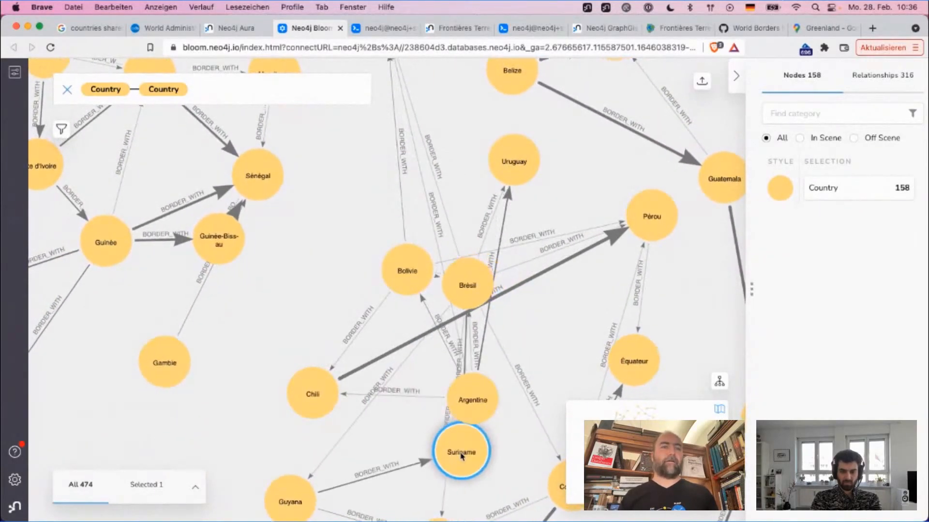
drag(533, 456, 458, 262)
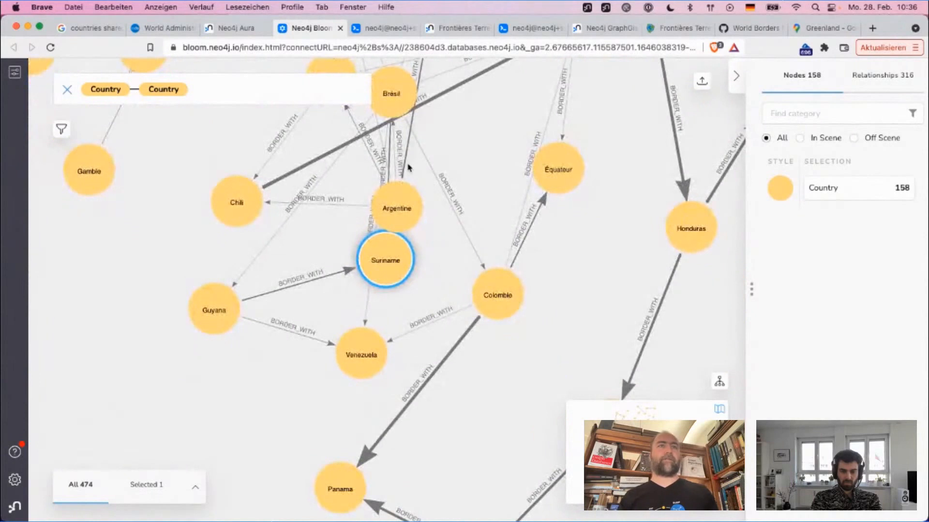
drag(387, 97, 210, 305)
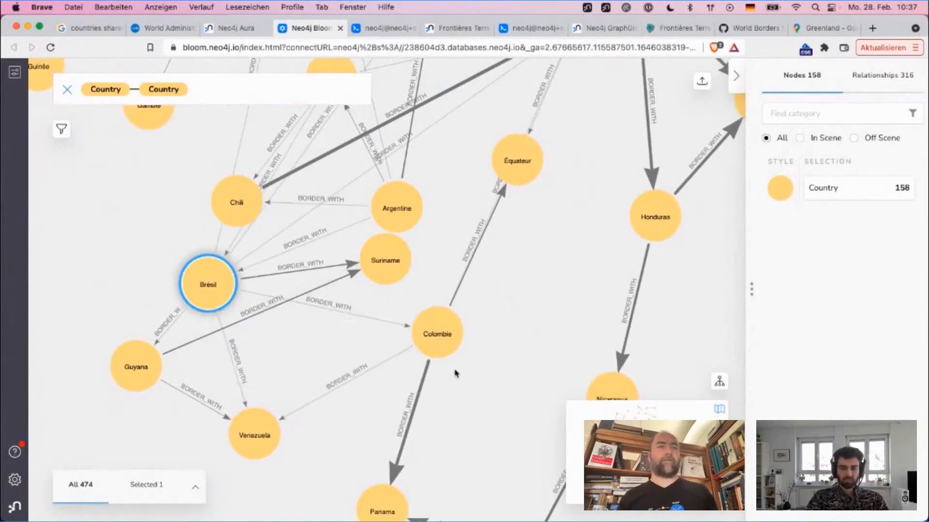
drag(445, 336, 476, 354)
click(532, 259)
Step: Move Costa Rica, Panama and Colombie so that they form a chain linking Central America to South America
scroll(532, 260, down, 1)
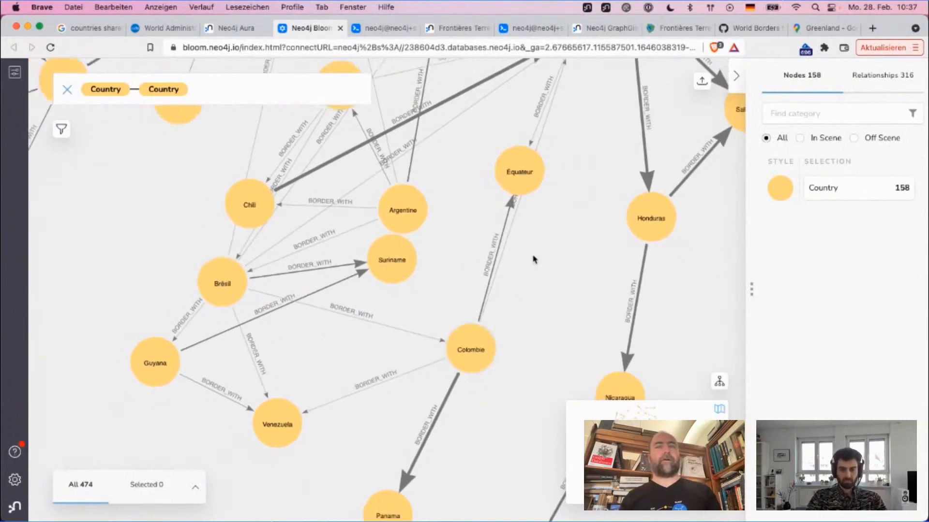
scroll(533, 260, down, 5)
scroll(532, 260, up, 3)
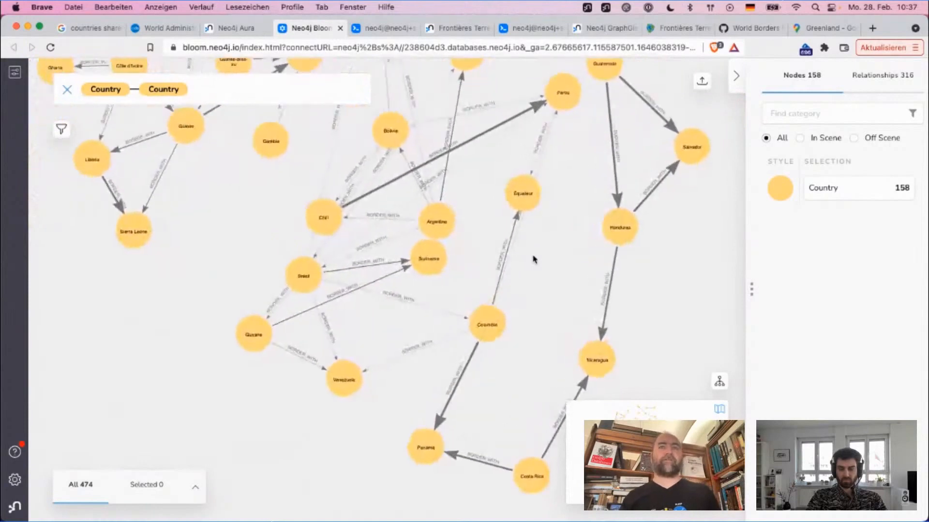
scroll(533, 259, up, 2)
scroll(534, 260, down, 2)
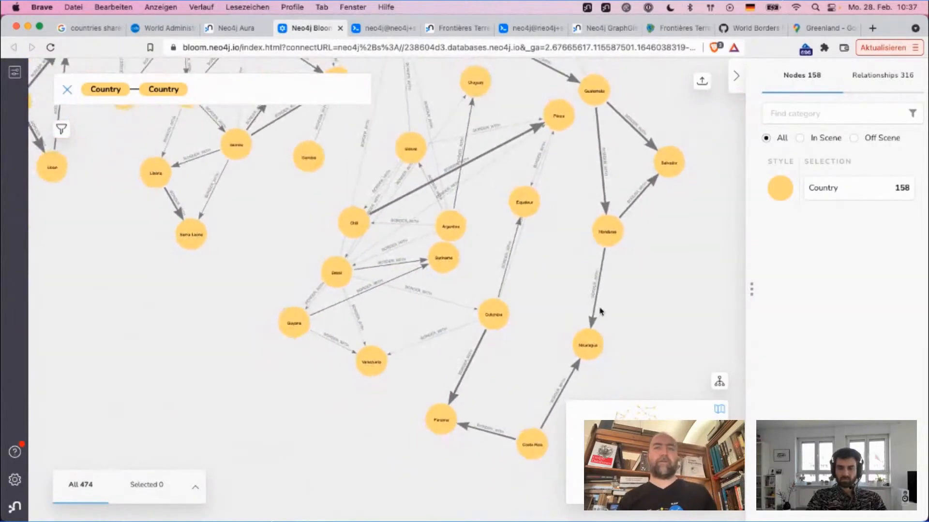
drag(532, 443, 567, 370)
click(479, 426)
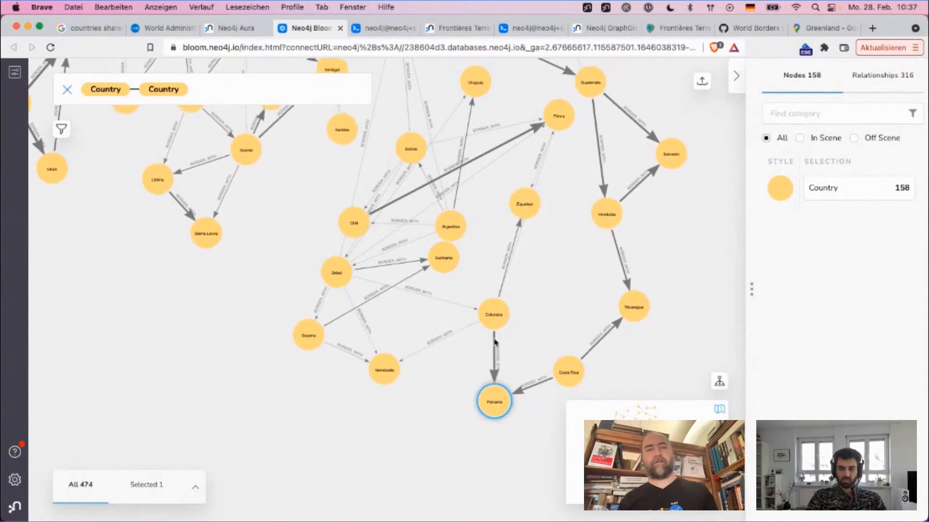
drag(500, 317, 427, 320)
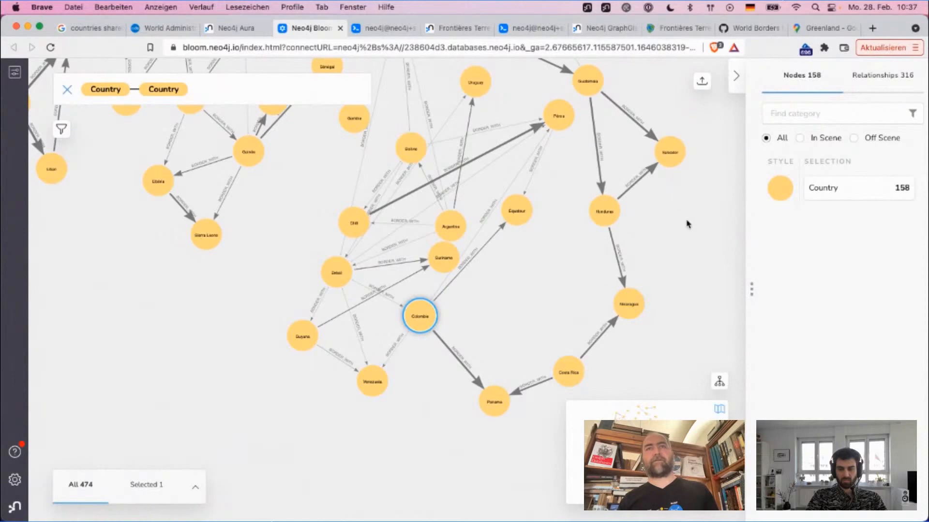
Step: Rearrange the Central American nodes Salvador, Guatemala, Mexique and Belize above Honduras
drag(688, 224, 616, 301)
drag(608, 239, 601, 206)
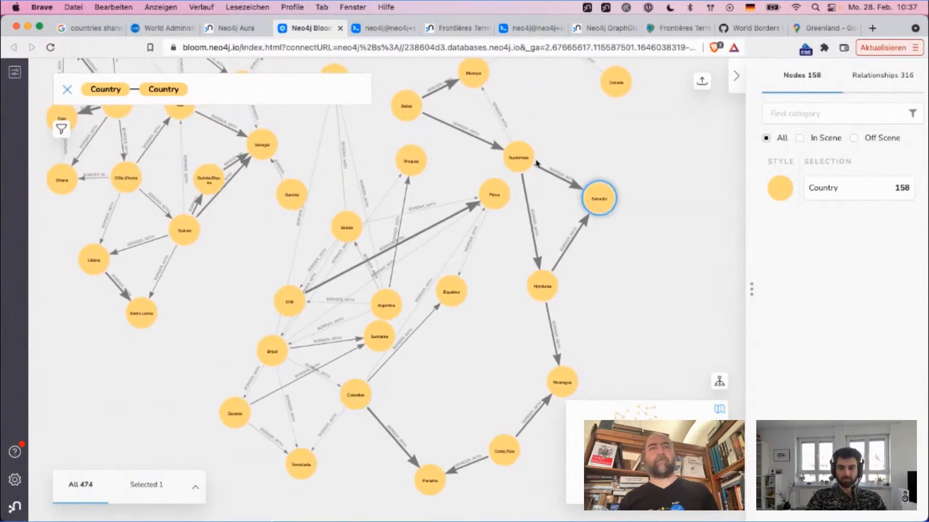
drag(526, 168, 521, 194)
drag(475, 86, 584, 96)
drag(463, 107, 527, 112)
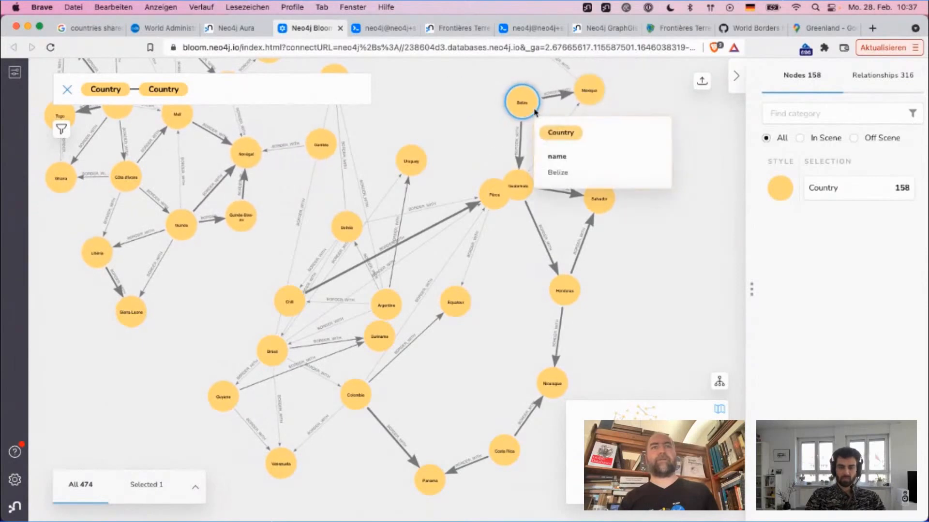
Step: Place États-Unis and Canada above Mexique, and move Pérou back next to Chili
drag(616, 133, 587, 206)
drag(484, 124, 507, 107)
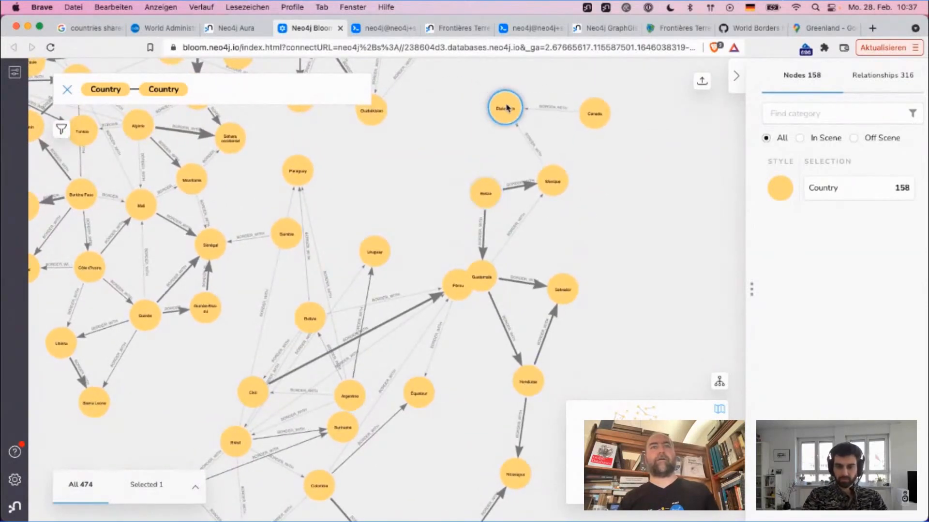
drag(595, 116, 489, 52)
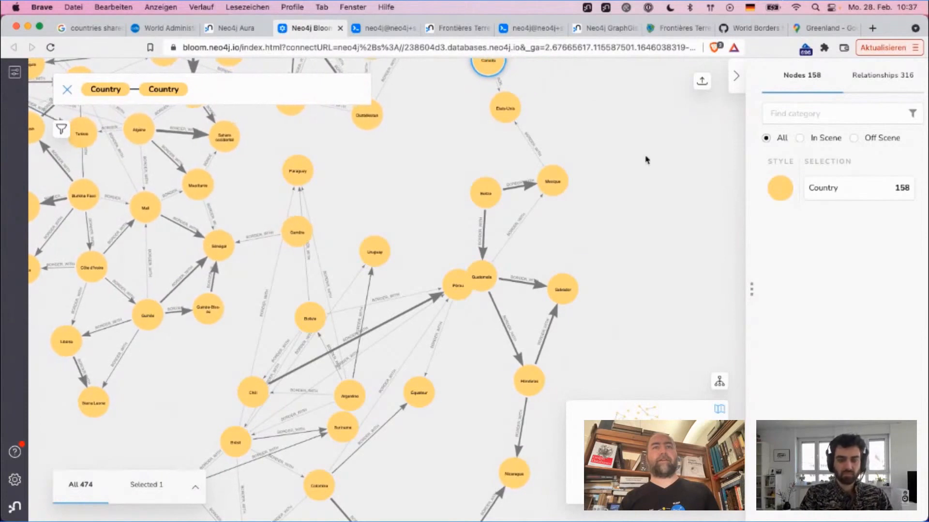
drag(652, 186, 632, 131)
drag(426, 245, 229, 391)
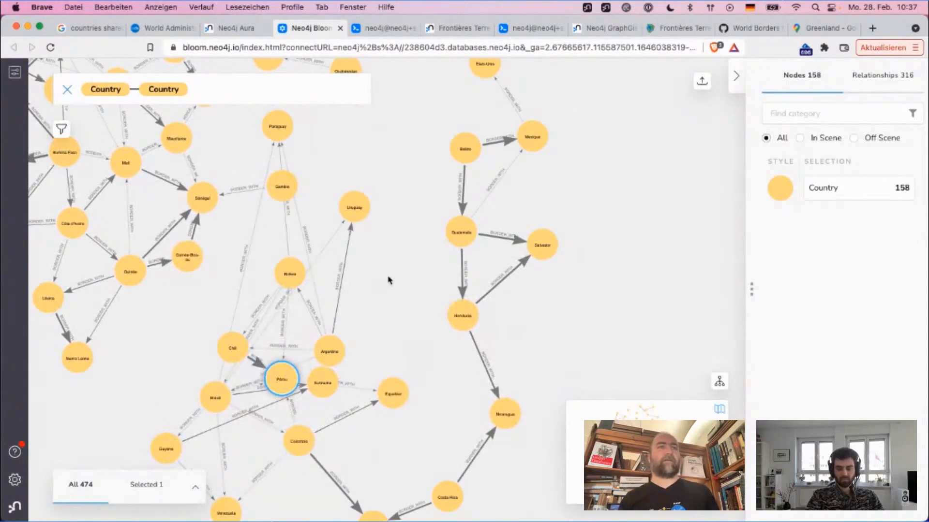
Step: Set up a filter on the BORDER_WITH relationships for a size between 338.934 and 8894
click(15, 72)
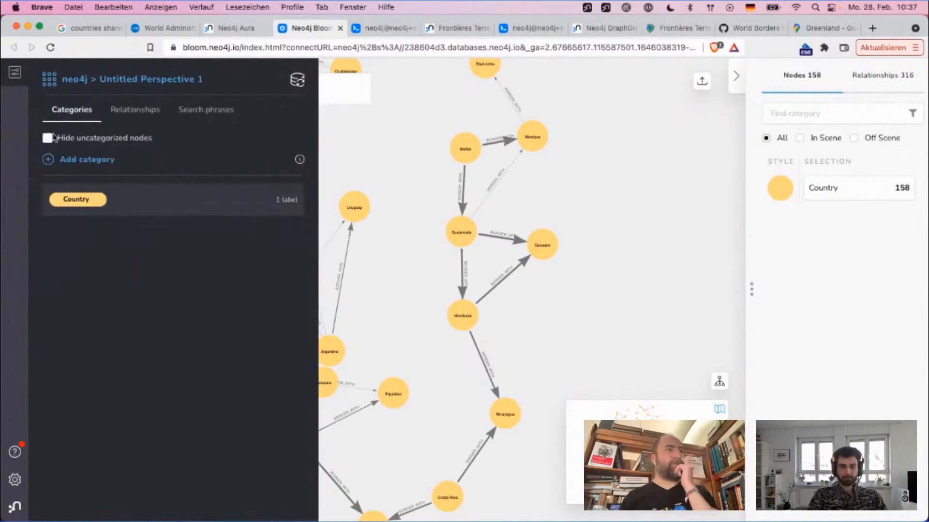
click(15, 72)
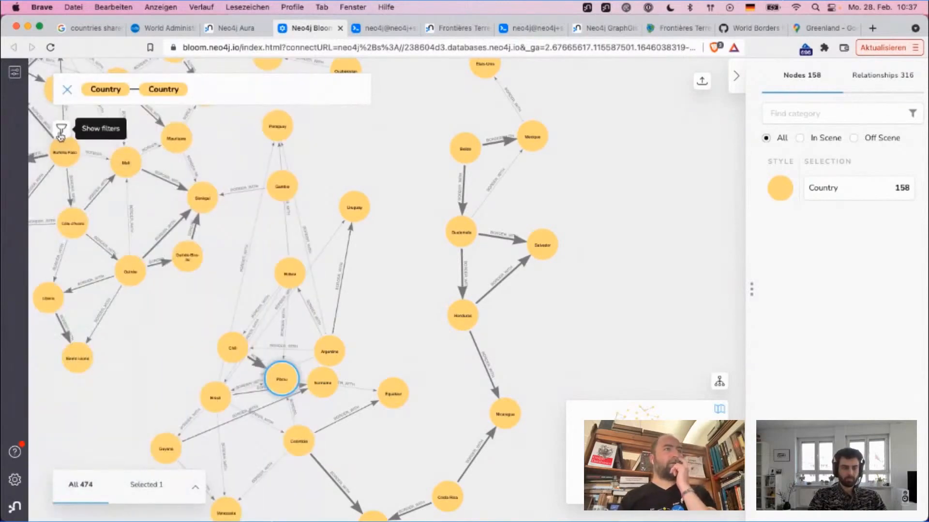
click(60, 130)
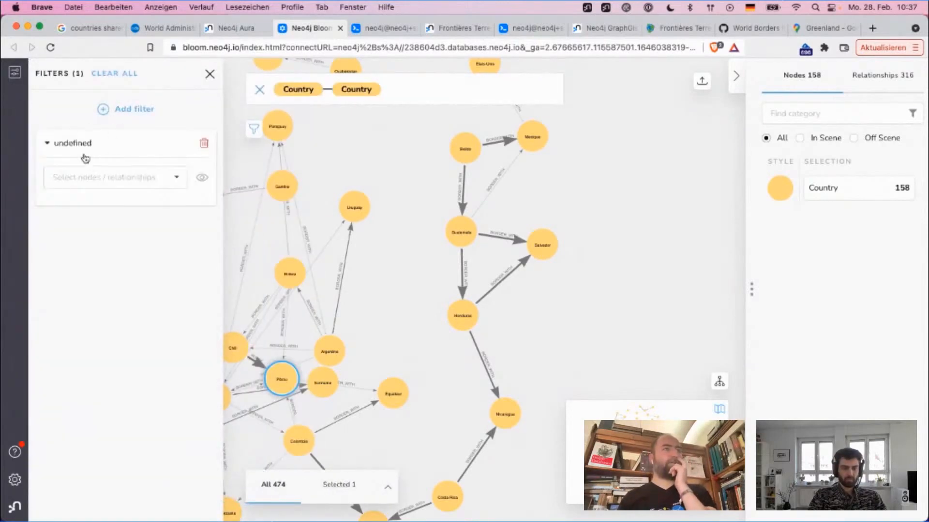
click(77, 178)
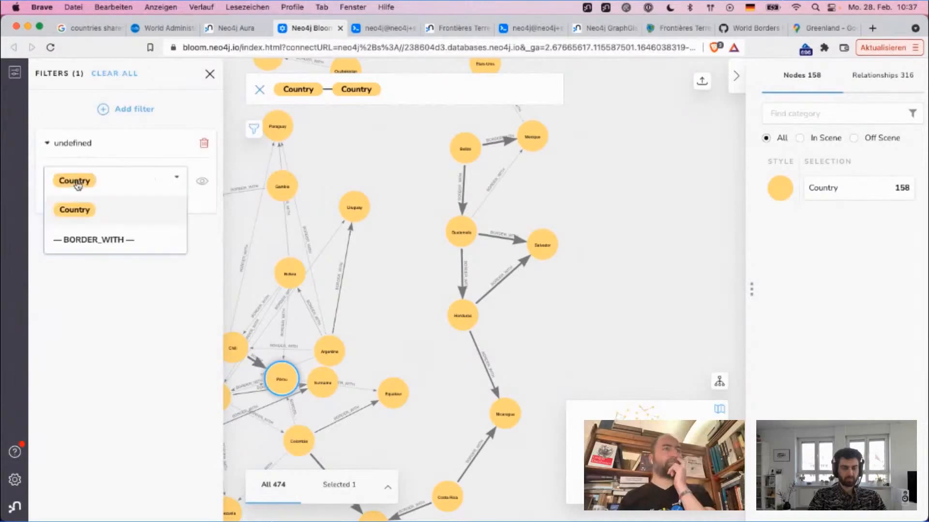
click(80, 242)
click(80, 228)
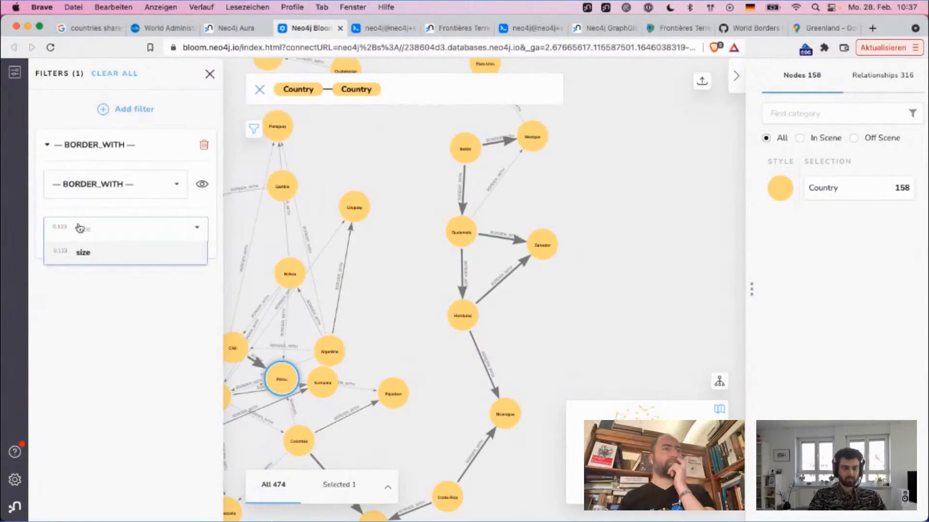
click(79, 253)
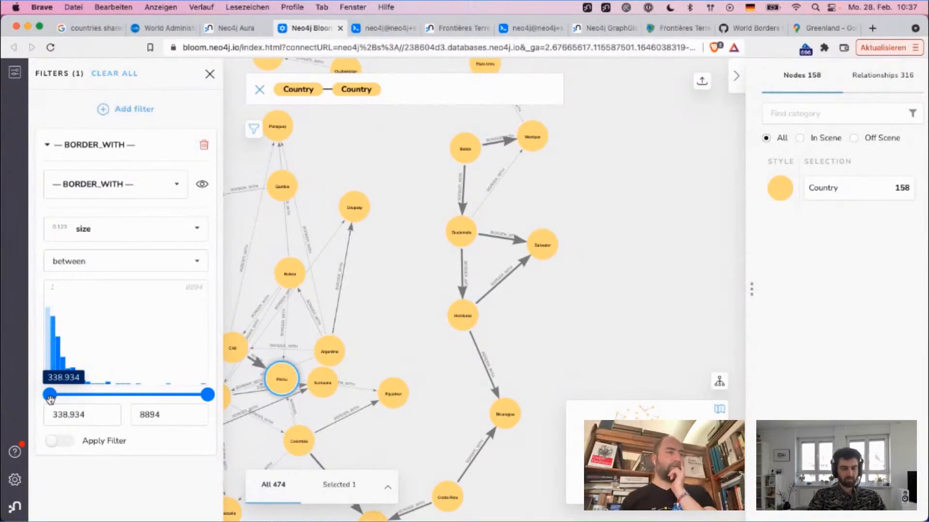
Step: Apply the size filter, dismiss the filtered elements from the scene and close the filter settings
click(60, 441)
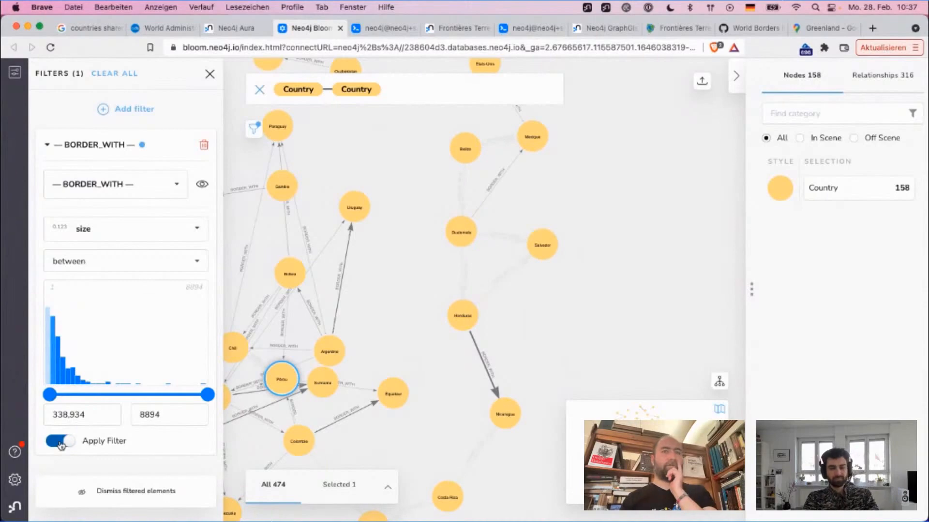
click(111, 493)
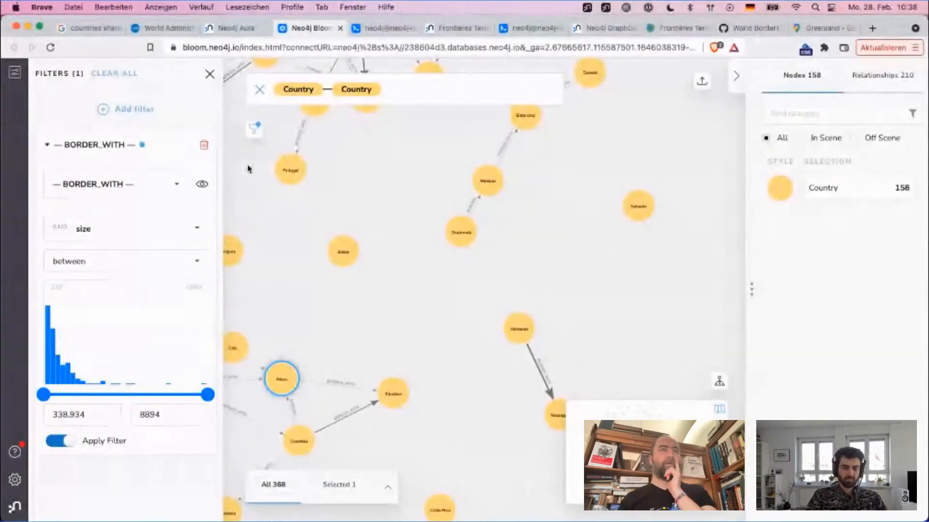
click(208, 73)
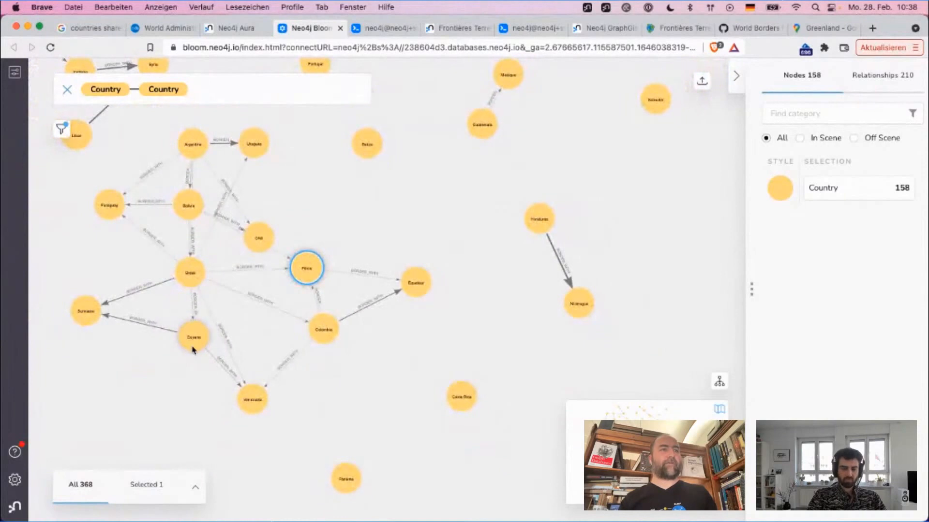
Step: Move Guyana, Venezuela and Chili outward from Brésil to untangle the South American cluster
drag(193, 349, 158, 369)
drag(243, 391, 216, 426)
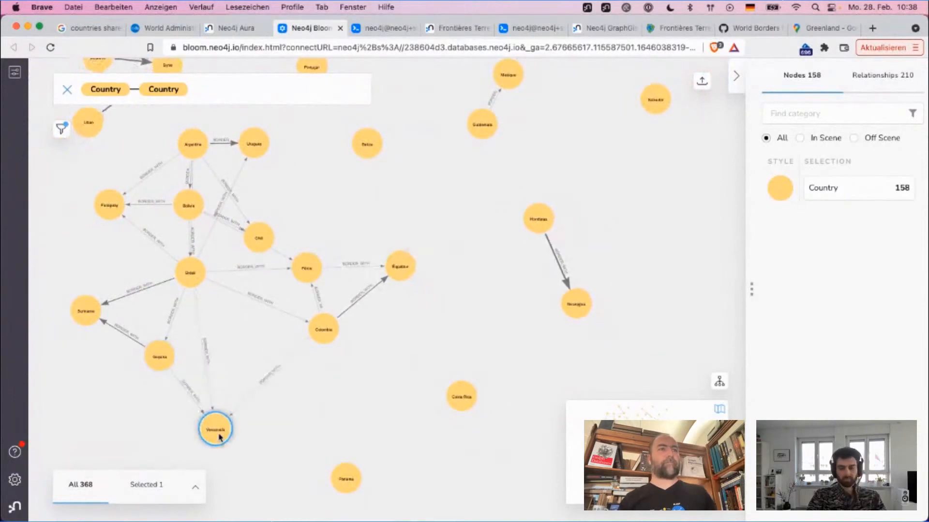
drag(257, 236, 85, 235)
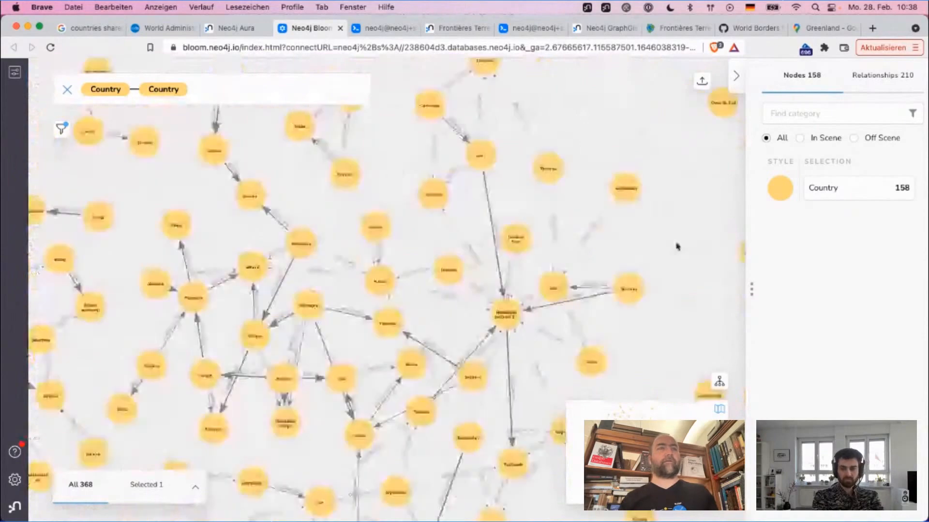
Step: Move Grèce below Bulgarie in the European cluster, and shift Bulgarie and Hongrie away from Autriche
drag(191, 256, 427, 143)
scroll(428, 143, up, 5)
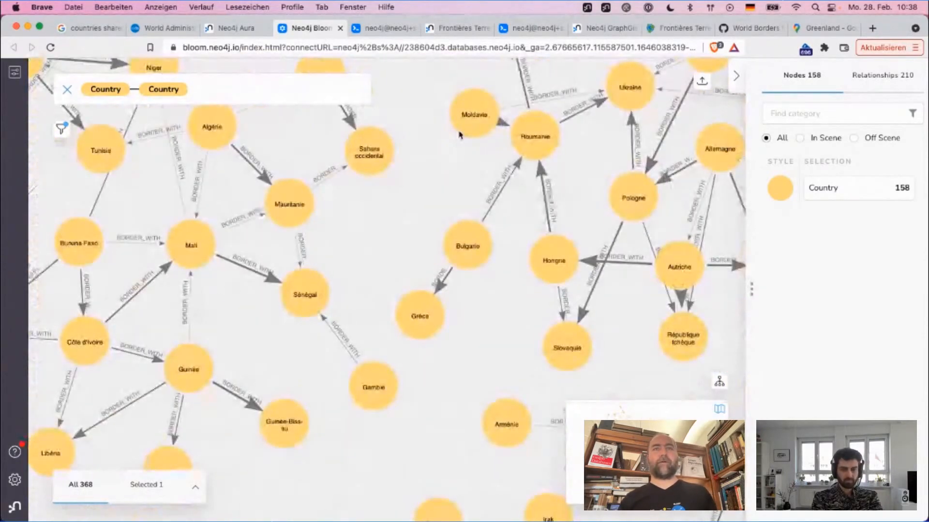
drag(505, 305, 417, 283)
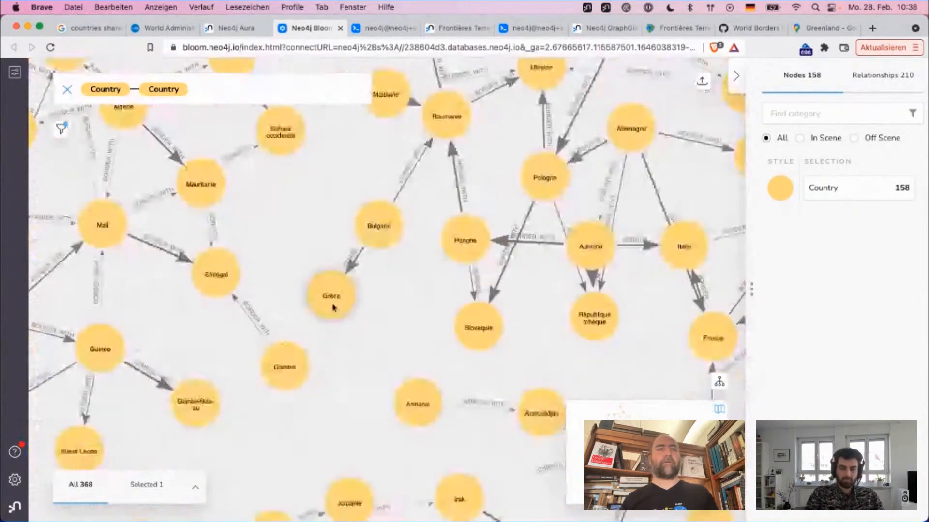
drag(334, 304, 413, 309)
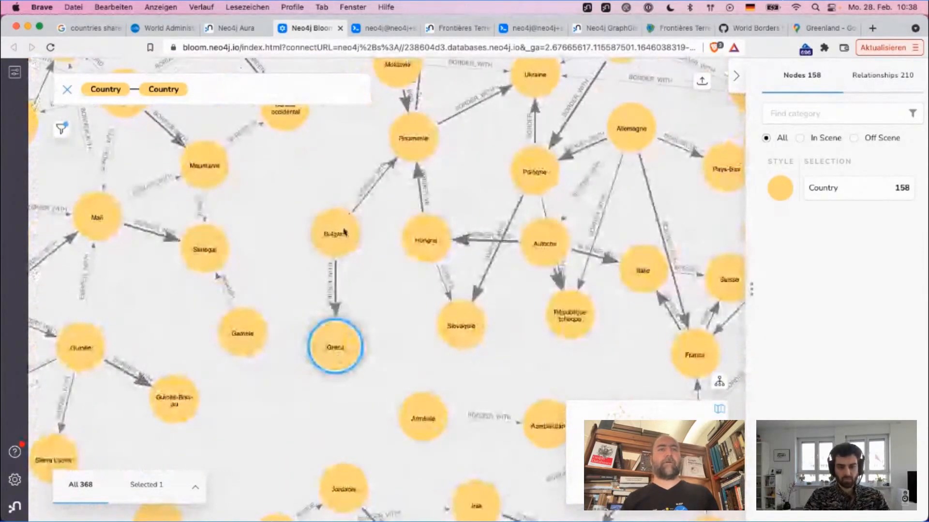
click(339, 234)
click(419, 241)
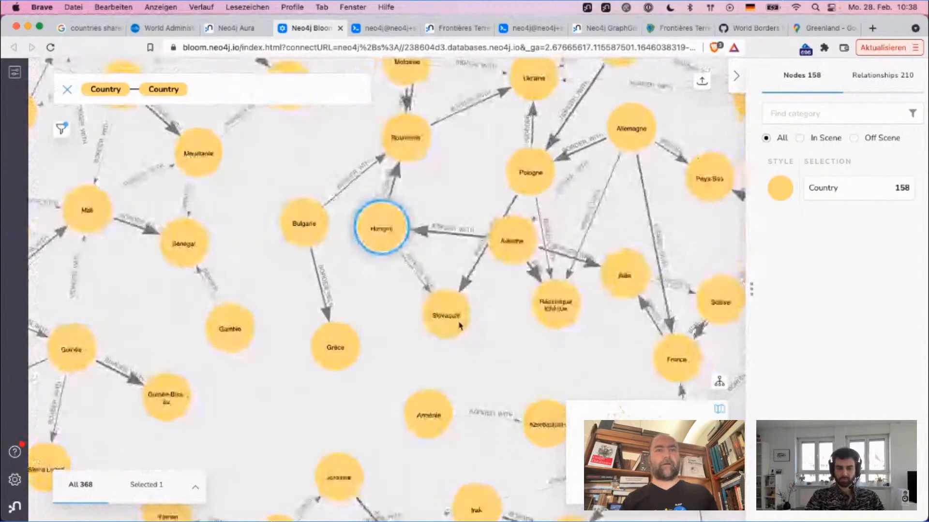
Step: Move Slovaquie up between Hongrie and Pologne, place Pologne closer to Ukraine, and clear the selection
click(448, 315)
drag(448, 315, 432, 183)
drag(537, 156, 488, 112)
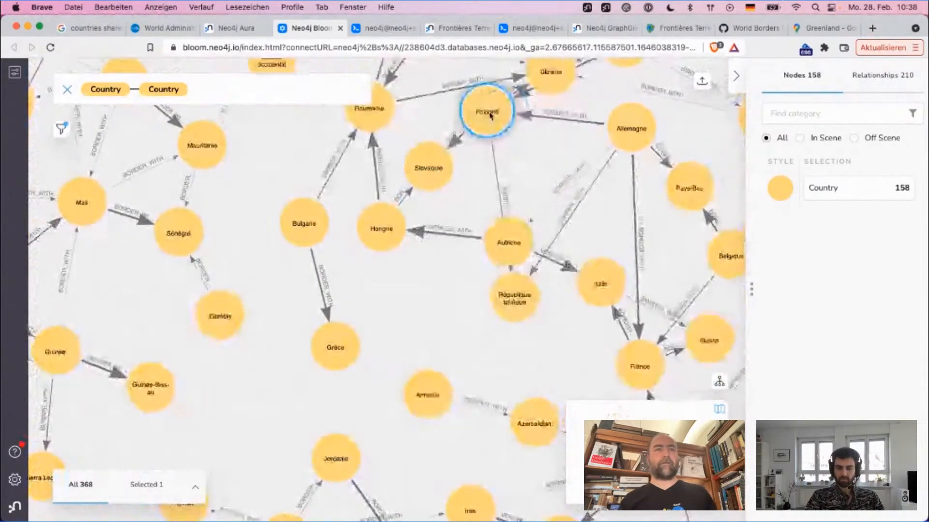
click(468, 230)
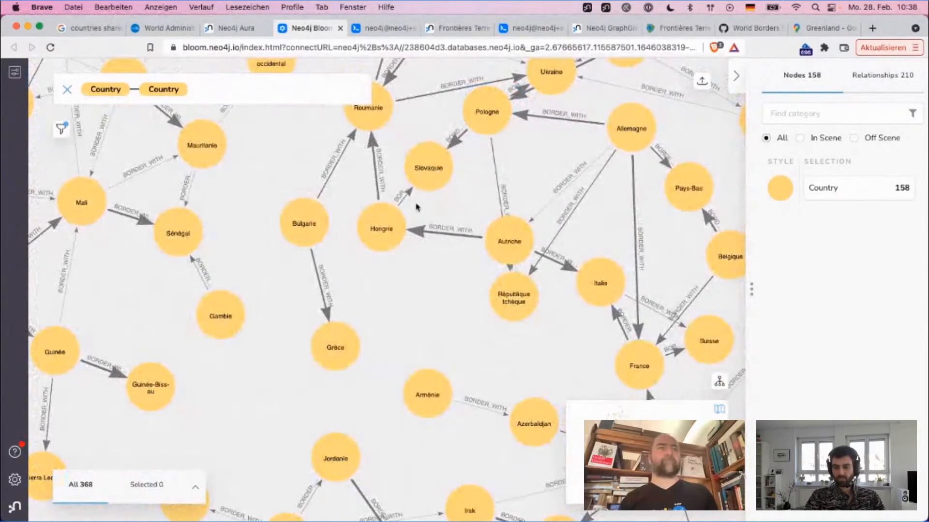
Step: Move Gambie outward from Sénégal in the West African cluster
drag(264, 208, 348, 249)
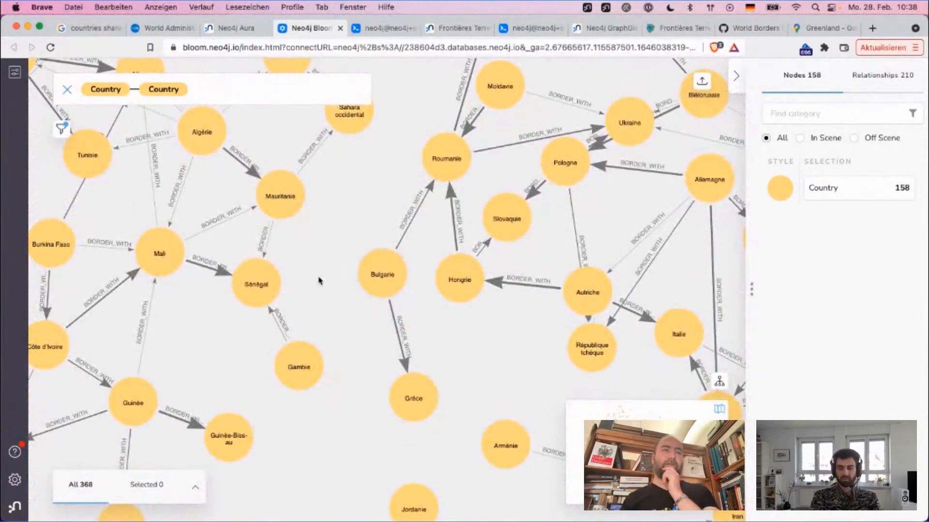
drag(306, 378, 338, 357)
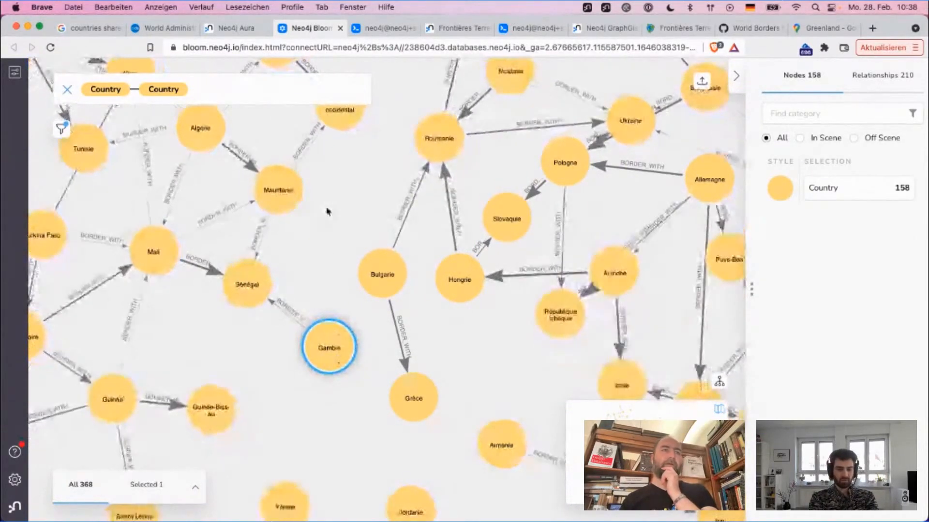
drag(326, 208, 503, 244)
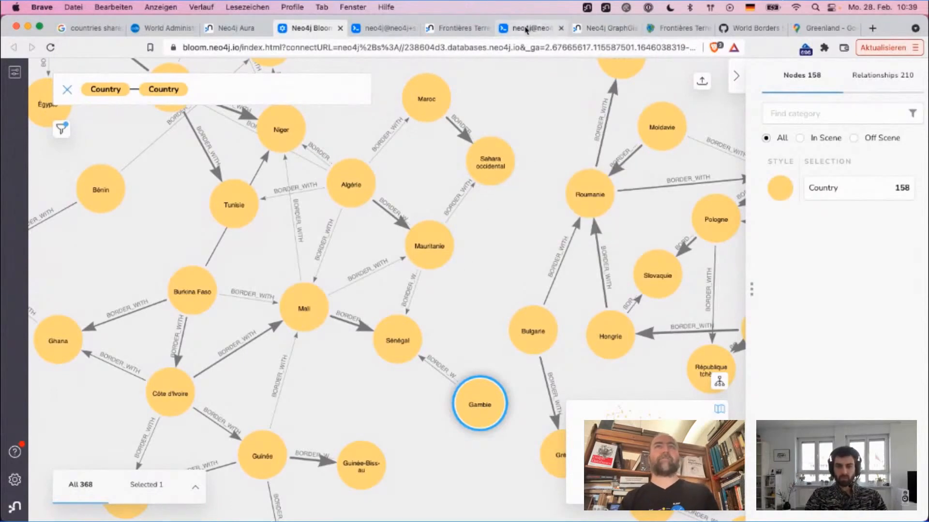
Step: Switch to Neo4j Browser and close the old query result frames above the World Borders guide
click(525, 28)
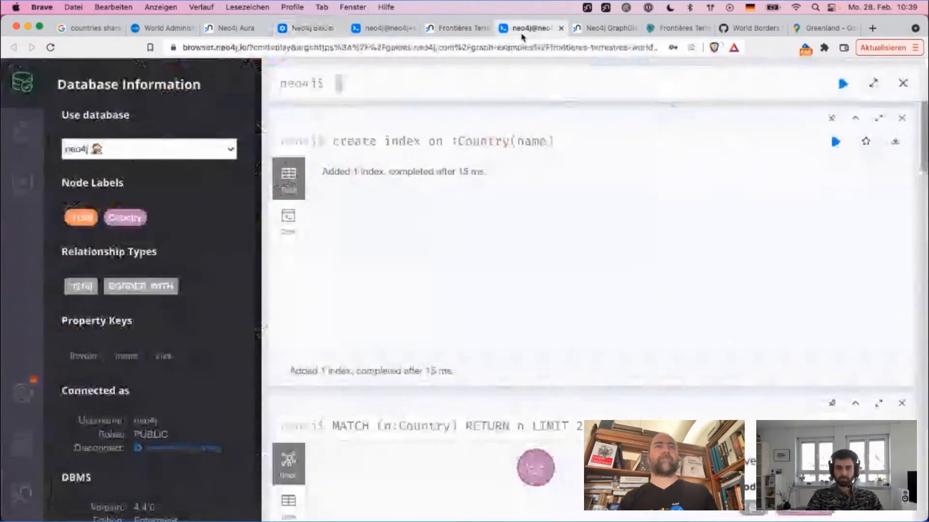
click(902, 119)
click(902, 119)
click(902, 119)
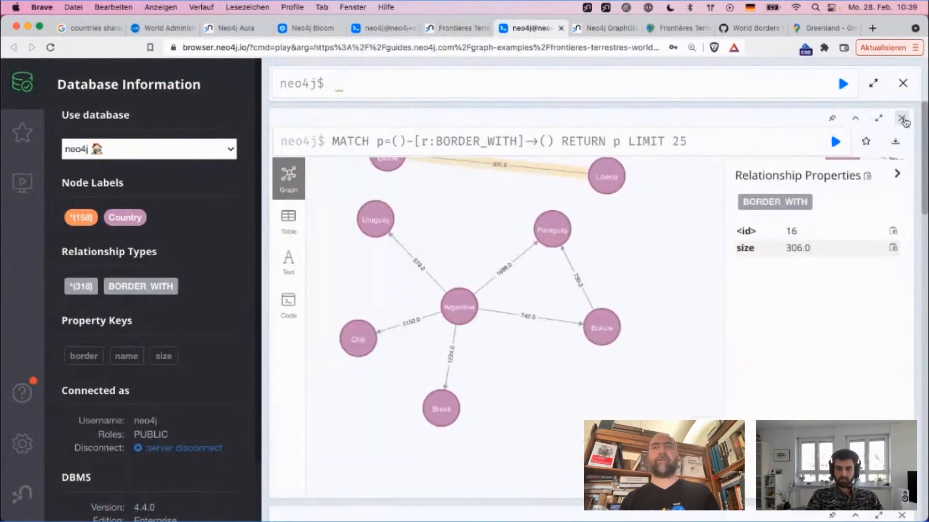
click(902, 119)
click(902, 119)
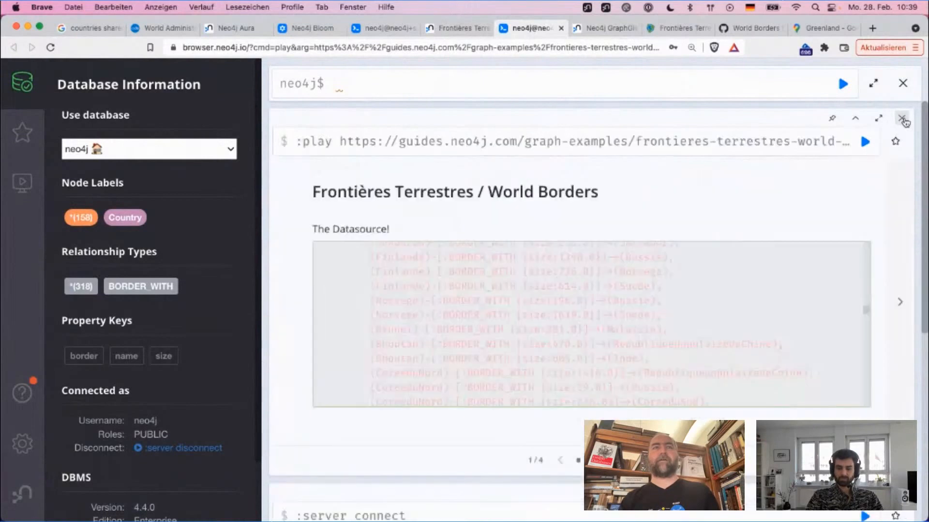
Step: Page through the World Borders guide to the shortest path example and close the guide
click(902, 335)
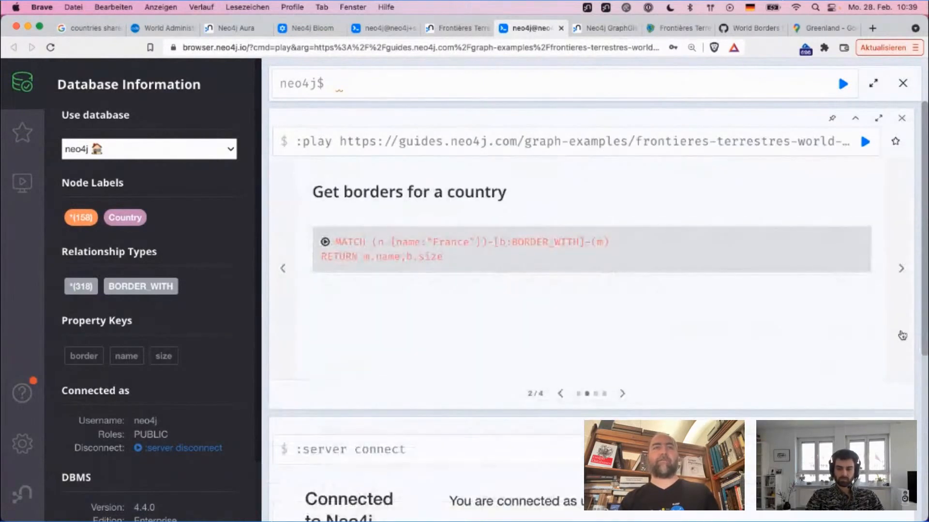
click(902, 335)
click(903, 335)
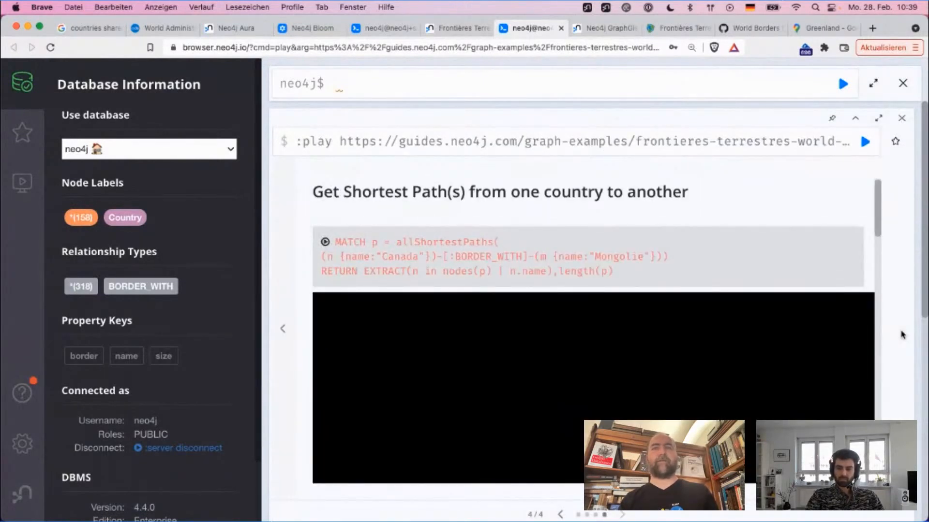
click(901, 118)
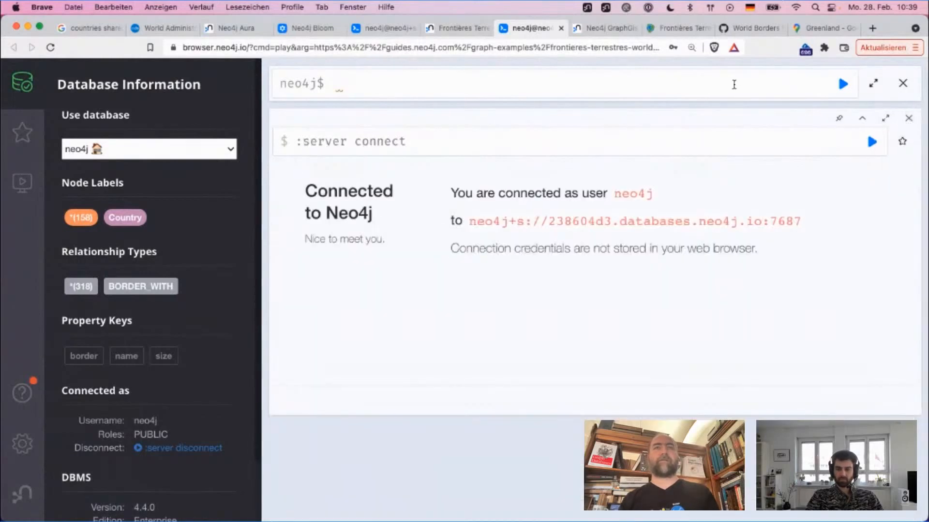
Step: Delete all nodes and relationships by running "match (n) detach delete n", and close its result frame
click(734, 84)
text(match )
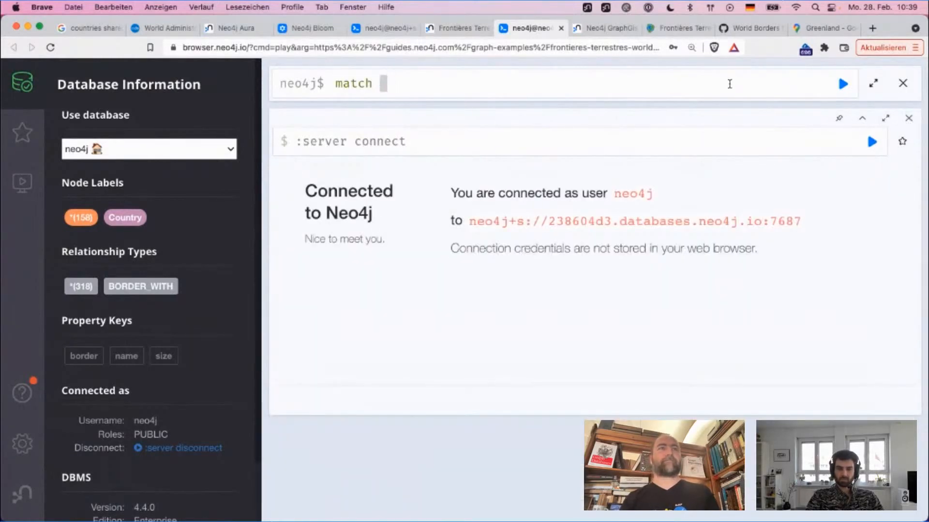
text((n) deatc)
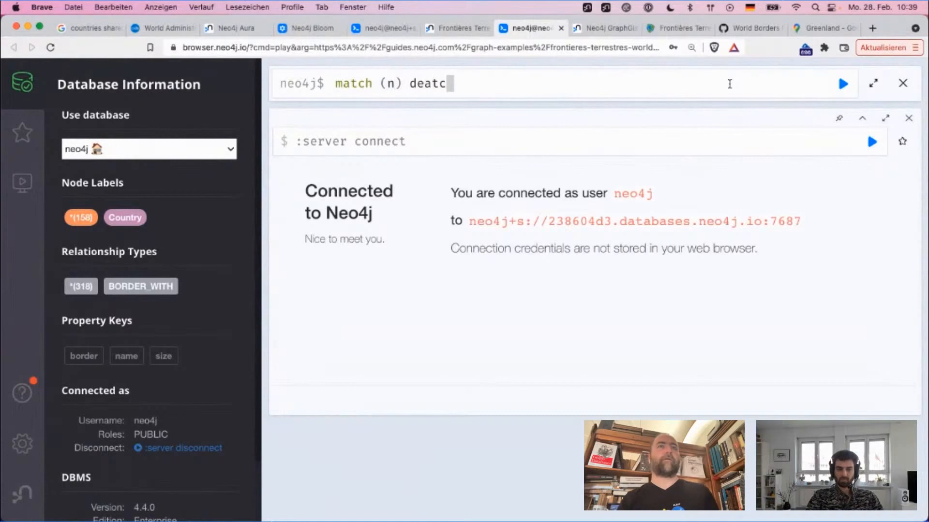
text(h)
key(BackSpace)
key(BackSpace)
key(BackSpace)
key(BackSpace)
text(tach d)
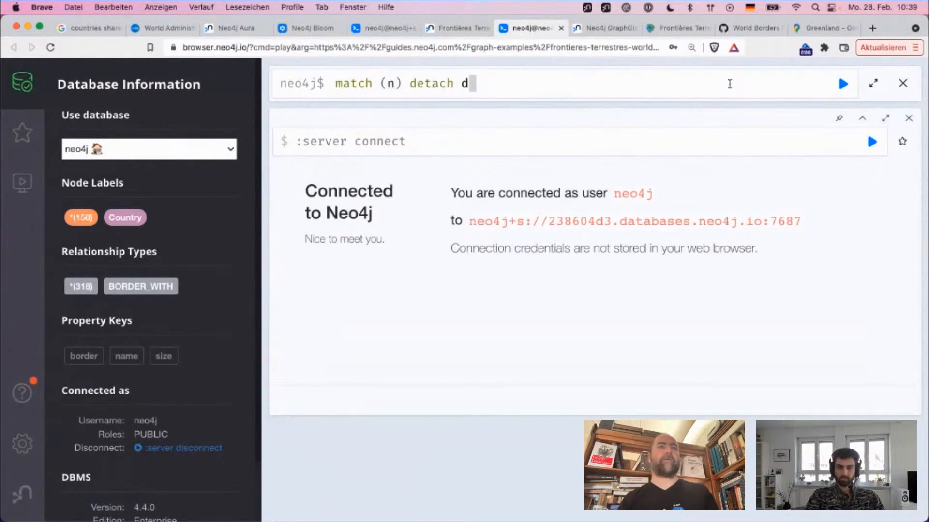
text(elete n)
key(Return)
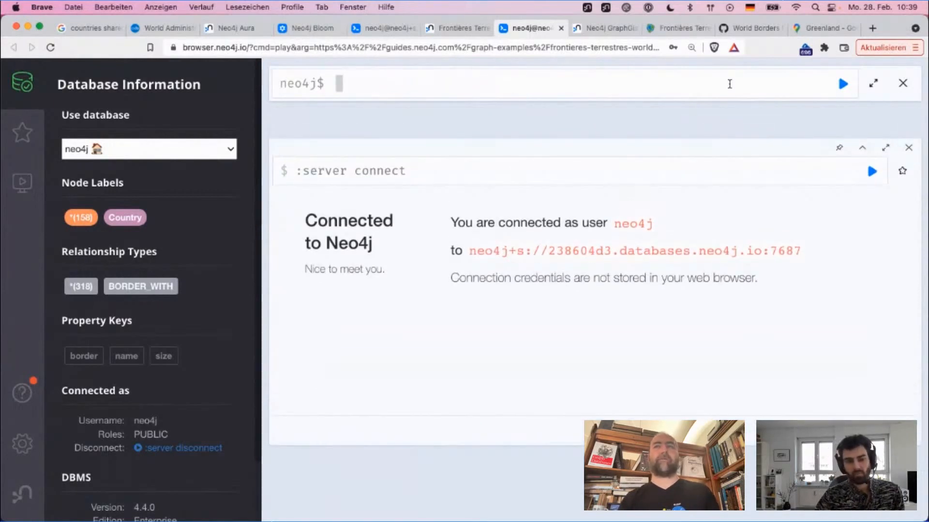
click(909, 118)
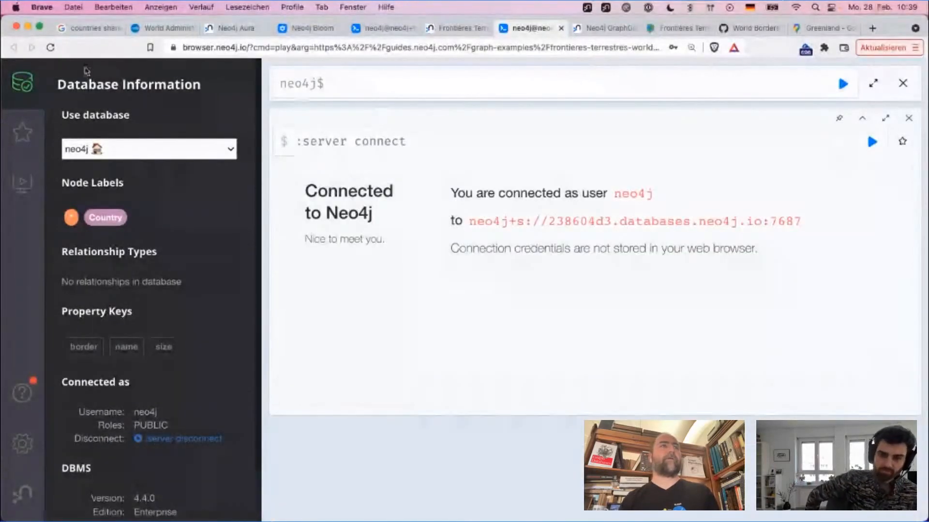
Step: Switch to the Opendatasoft World Administrative Boundaries dataset and examine its table, previewing the Geo Shape outlines of several countries
click(159, 28)
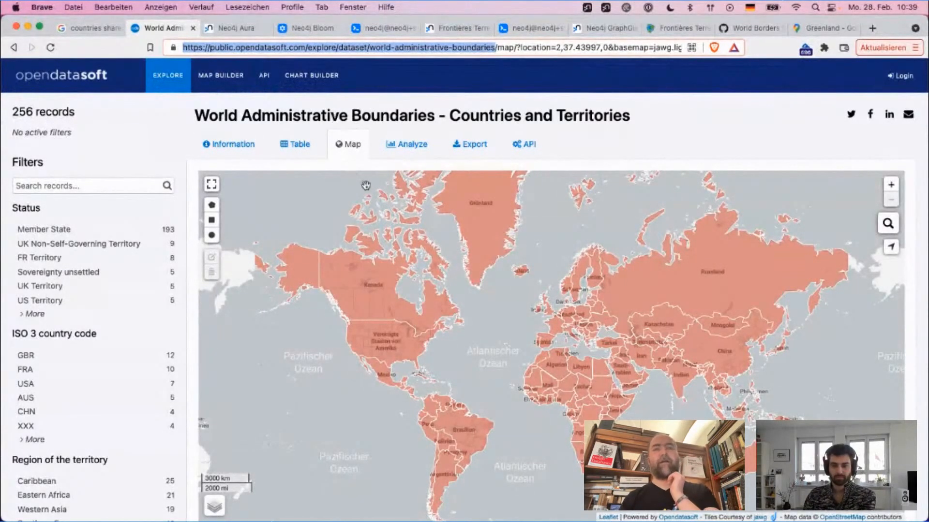
click(299, 144)
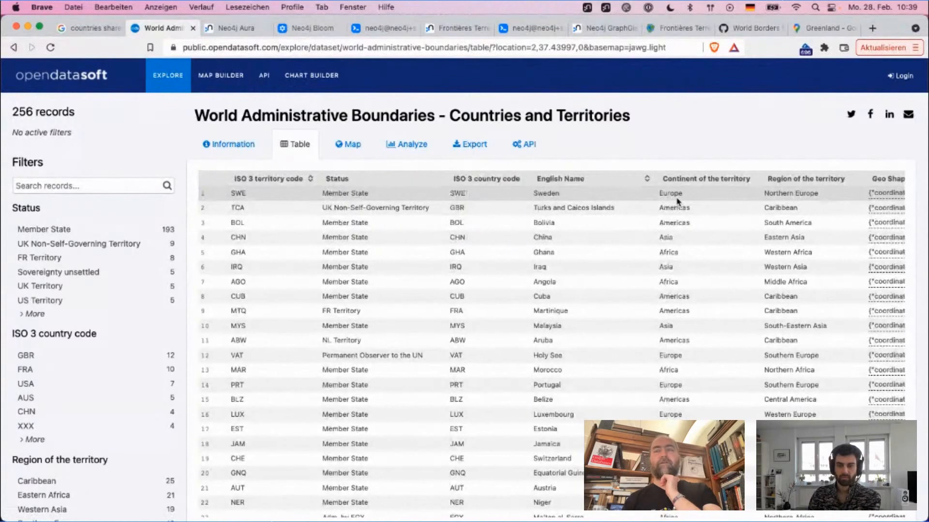
scroll(677, 202, right, 5)
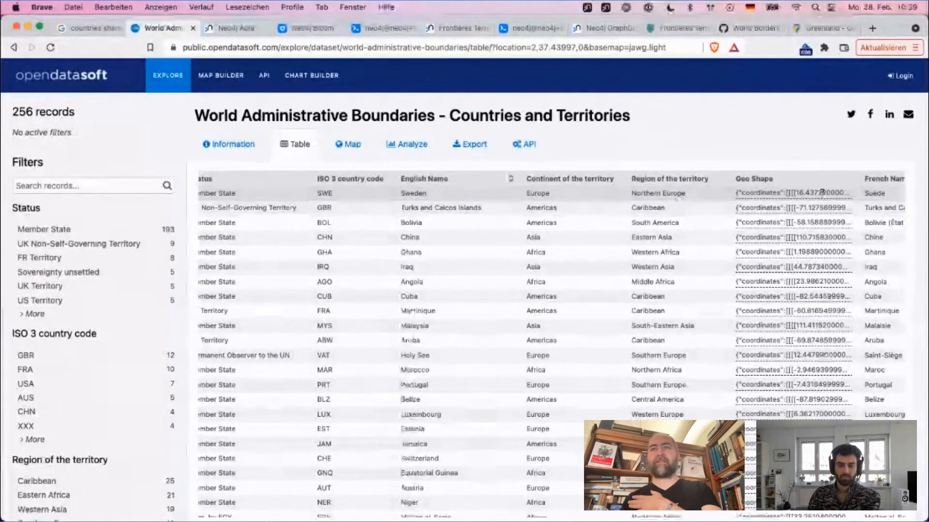
mouse_move(822, 193)
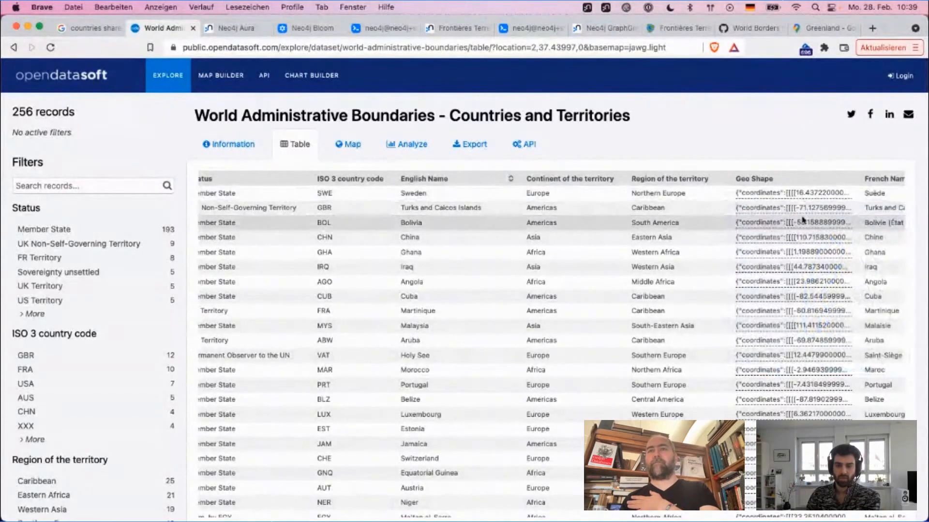
mouse_move(803, 208)
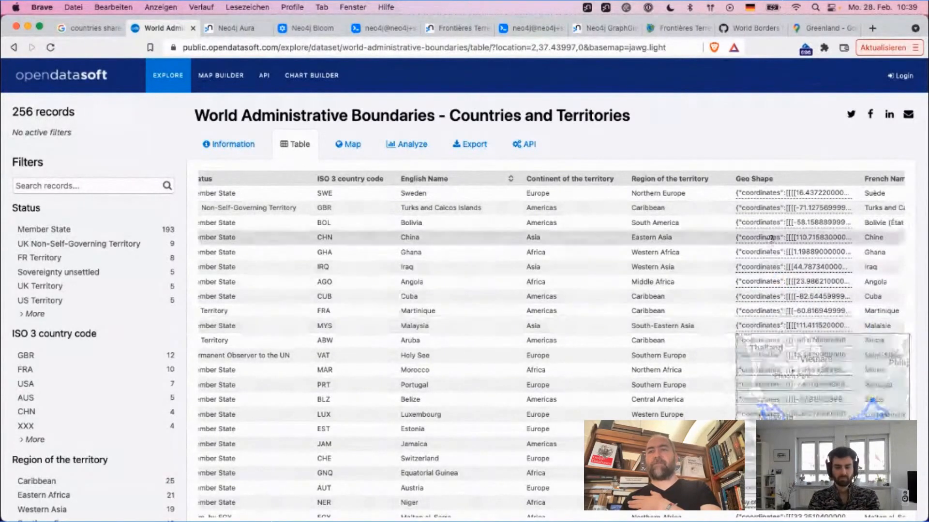
mouse_move(776, 250)
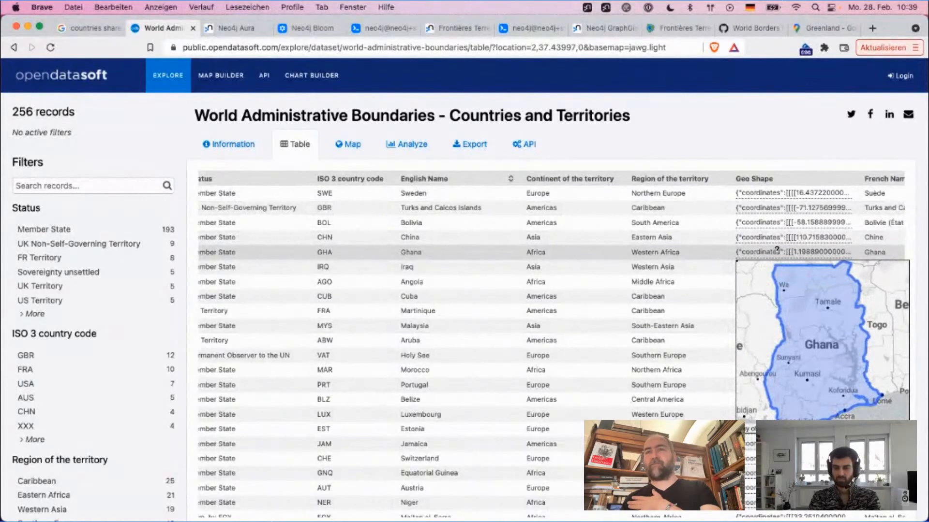
mouse_move(793, 237)
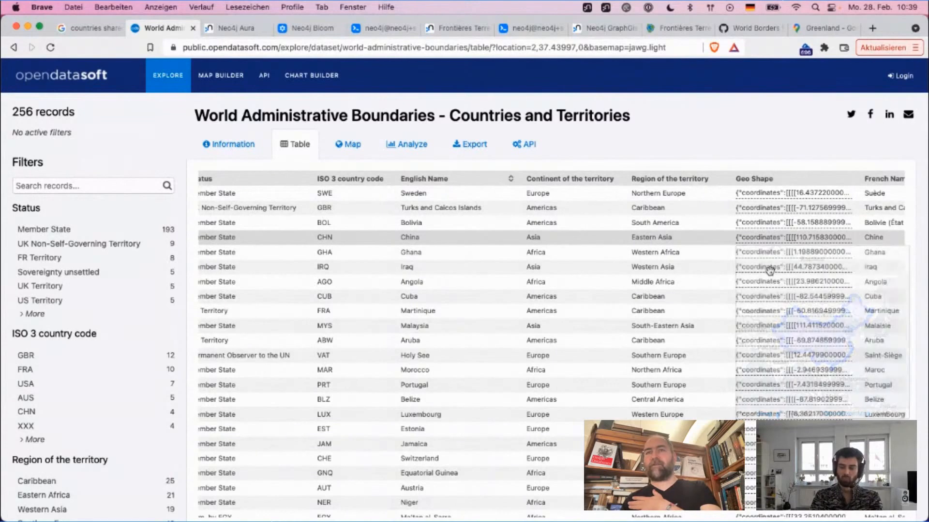
mouse_move(773, 341)
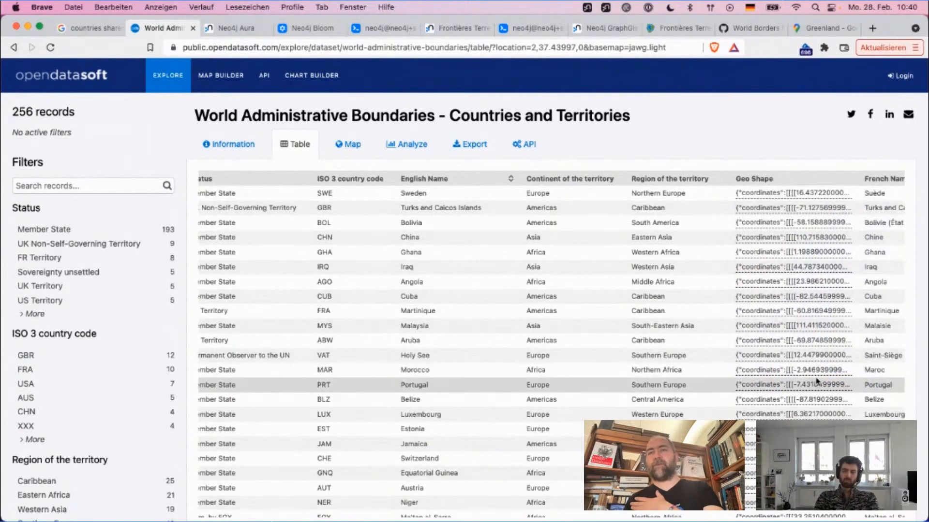
mouse_move(816, 373)
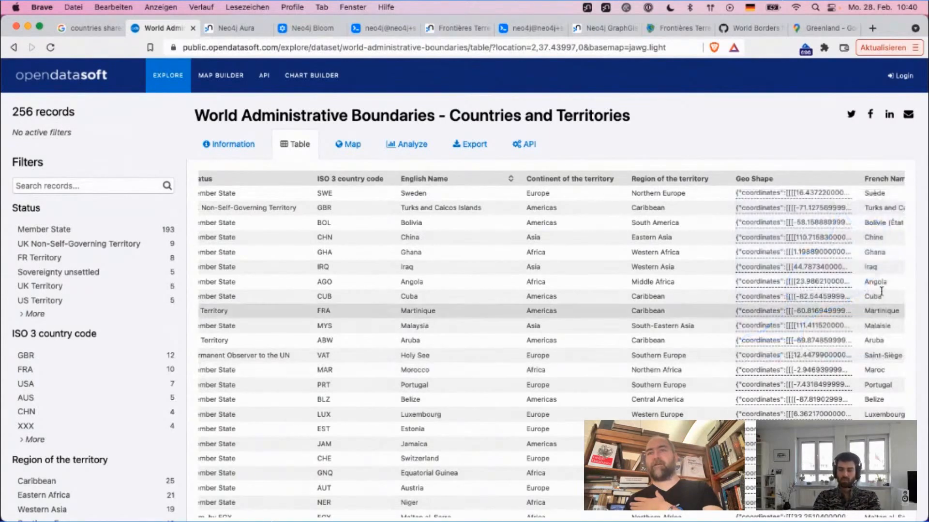
mouse_move(813, 342)
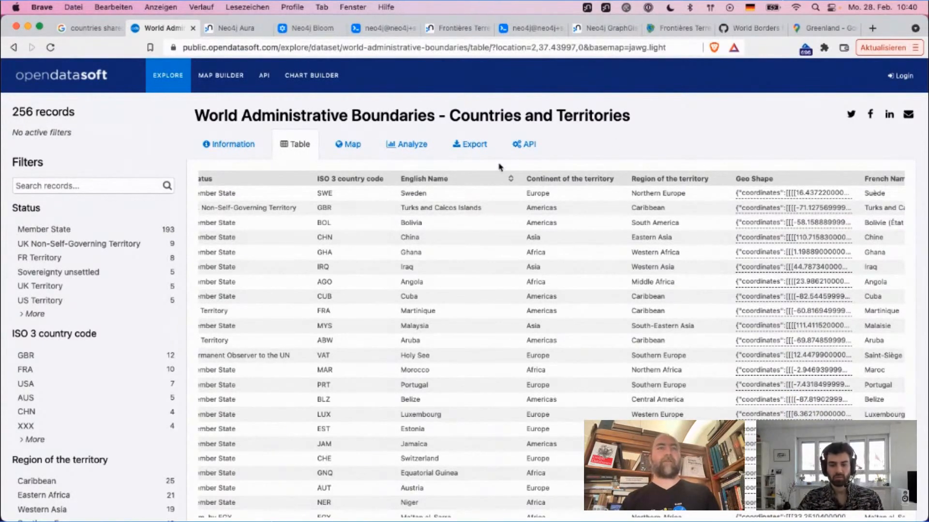
Step: Open the dataset's export formats and copy the address of the export page for sharing
click(463, 146)
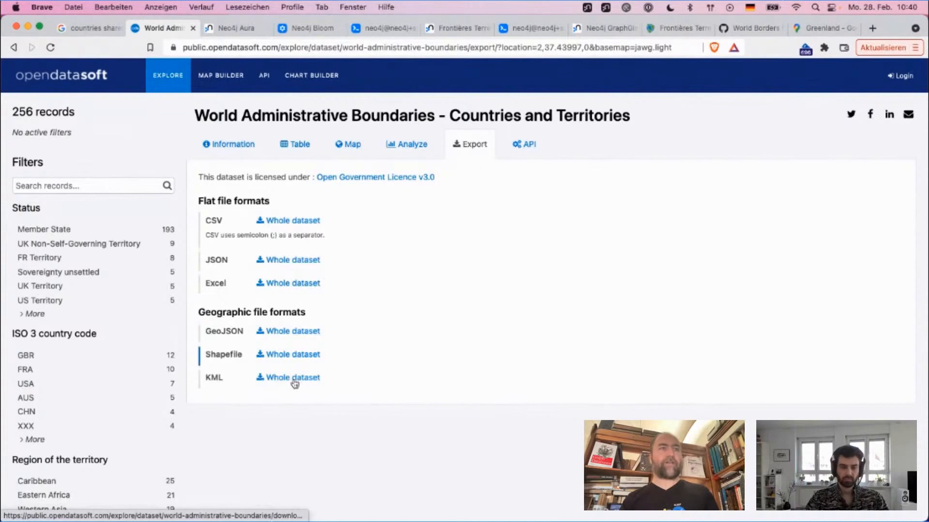
click(280, 53)
key(super+c)
key(super+Tab)
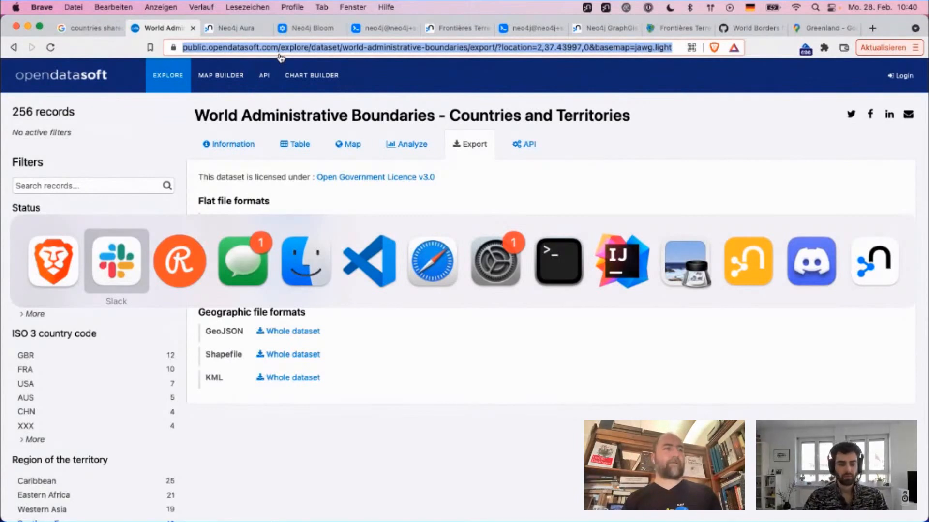
key(Escape)
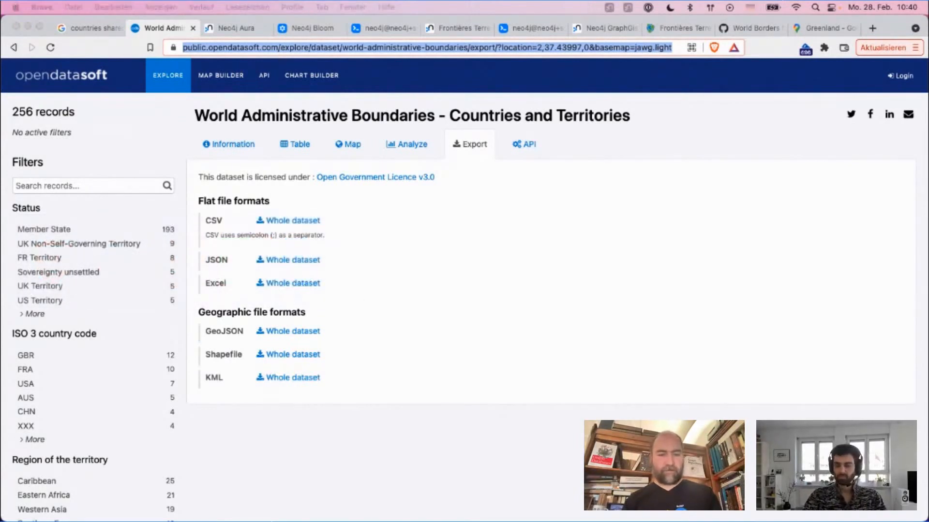
key(super+Tab)
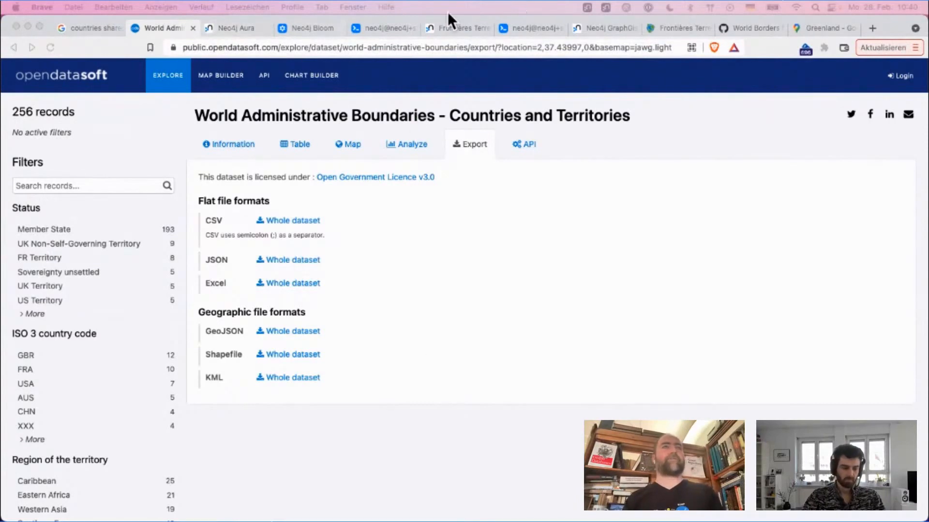
Step: Switch to the World Borders gist and look through the contents of its borders.csv file
click(750, 32)
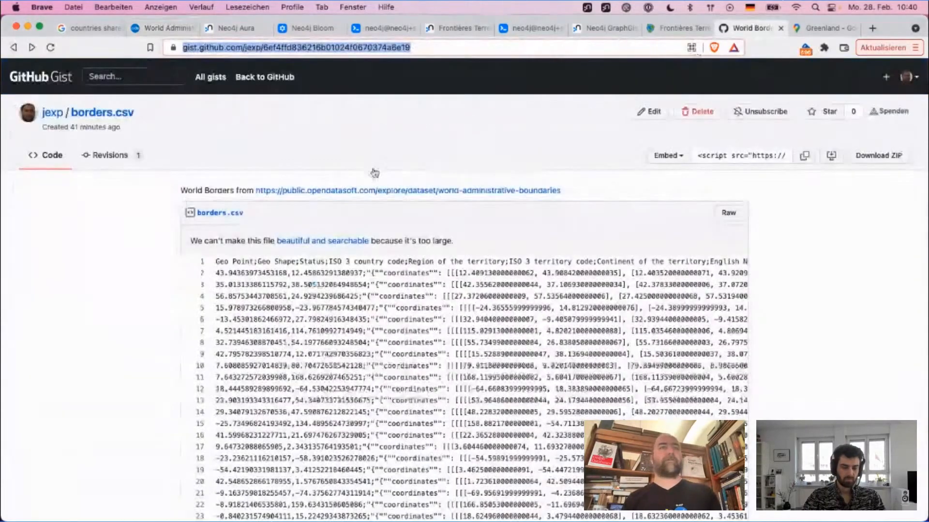
scroll(309, 368, down, 10)
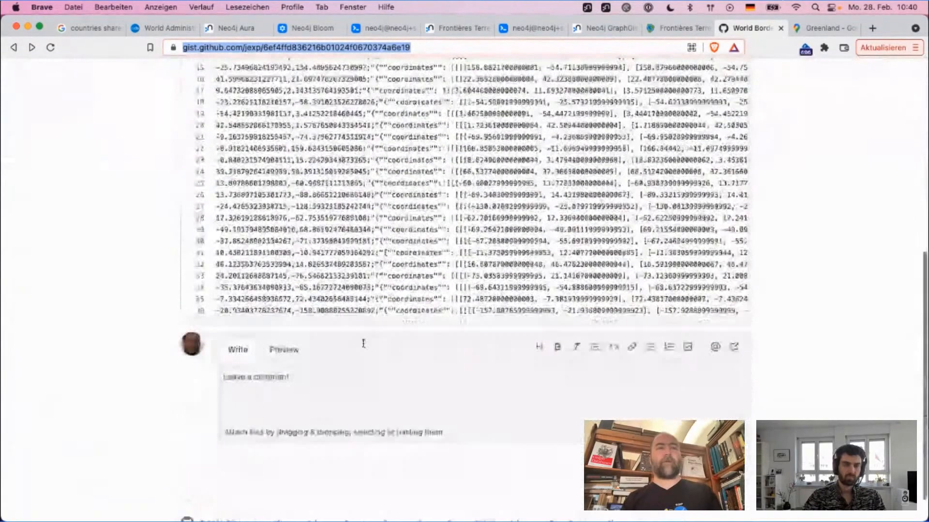
scroll(364, 343, up, 10)
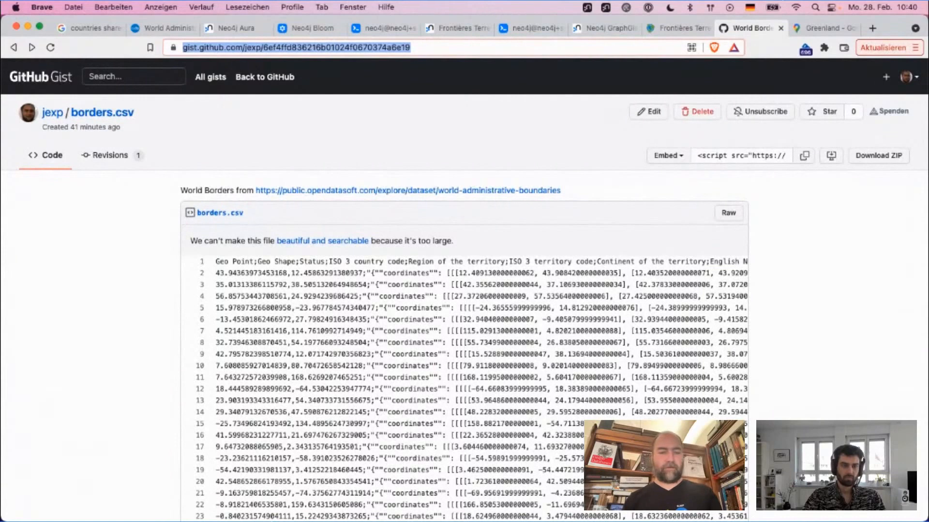
key(super+Tab)
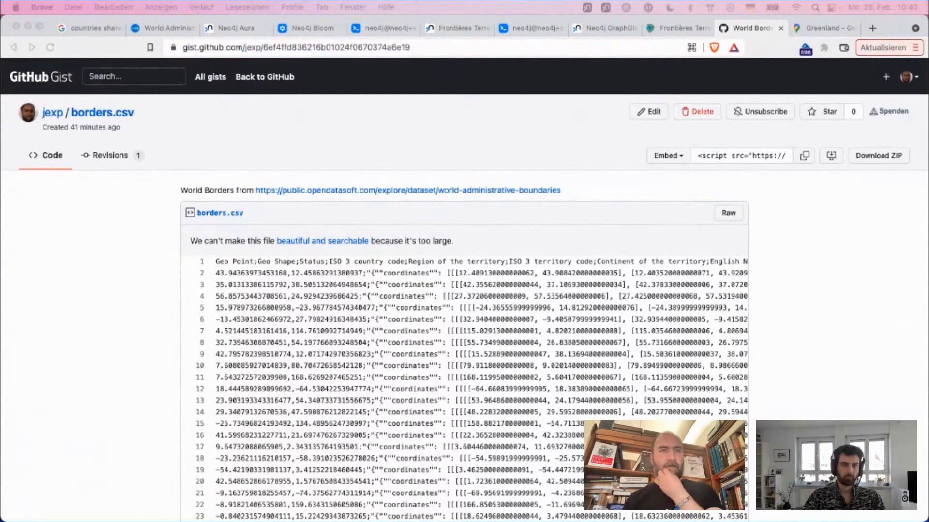
scroll(413, 305, up, 2)
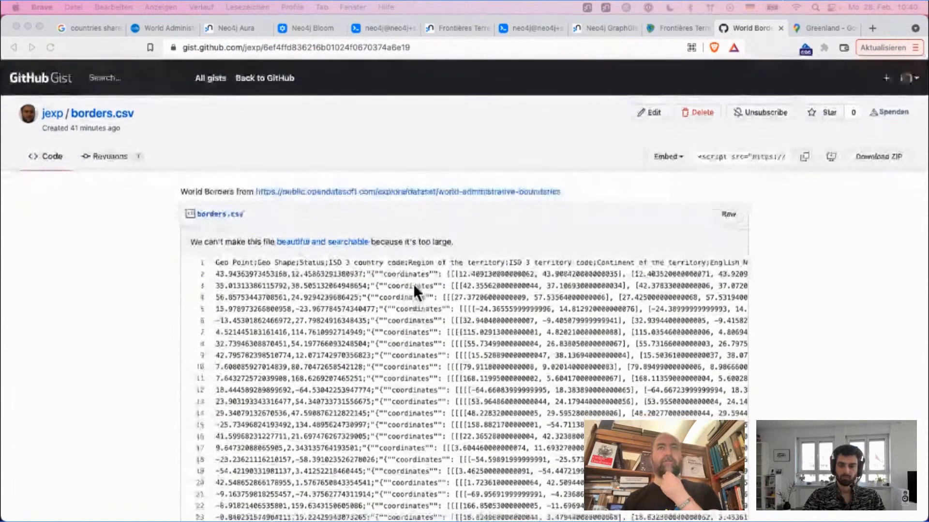
Step: In the Neo4j Browser query editor, start the query load csv with headers from "", leaving the address empty
click(521, 28)
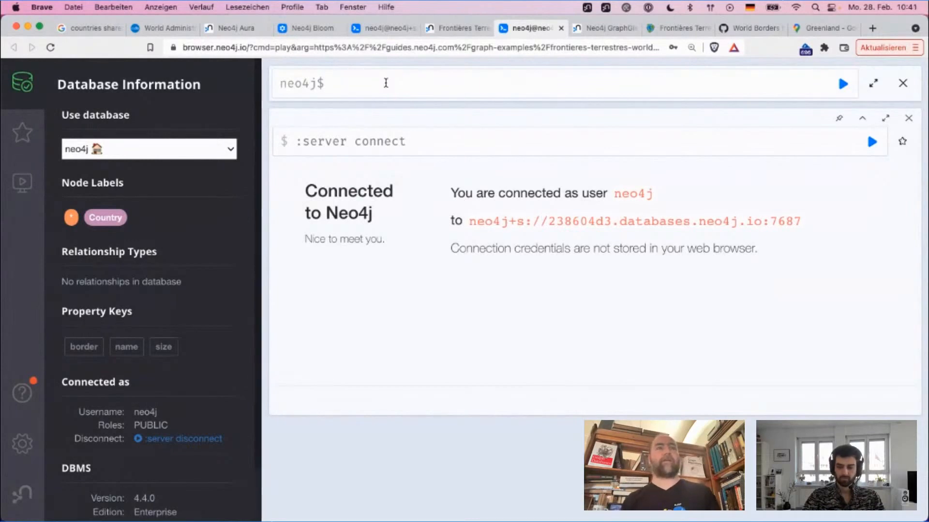
text(l)
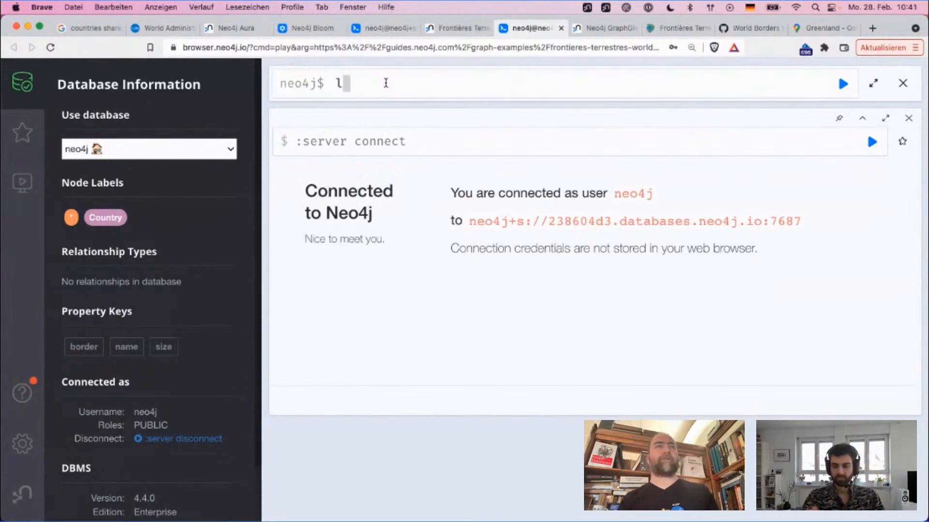
text(oad csv with headers form)
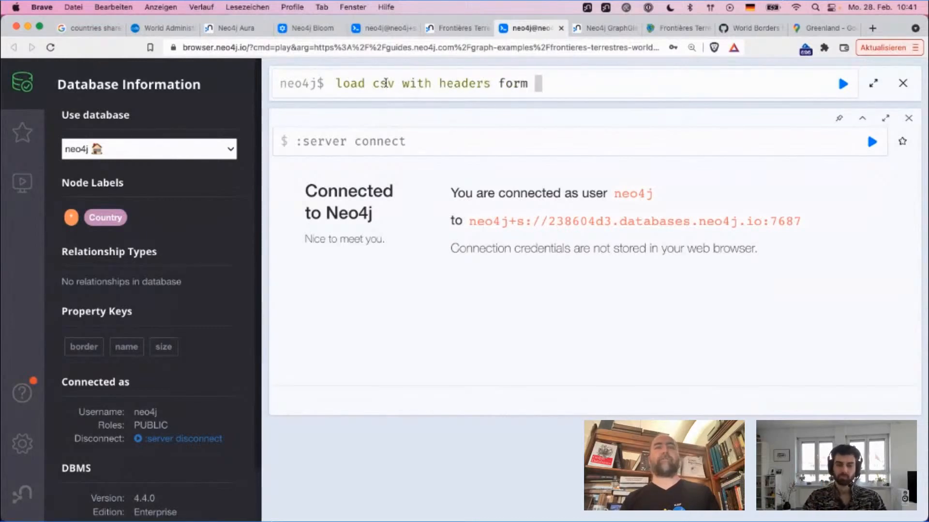
key(BackSpace)
key(BackSpace)
text(rom ")
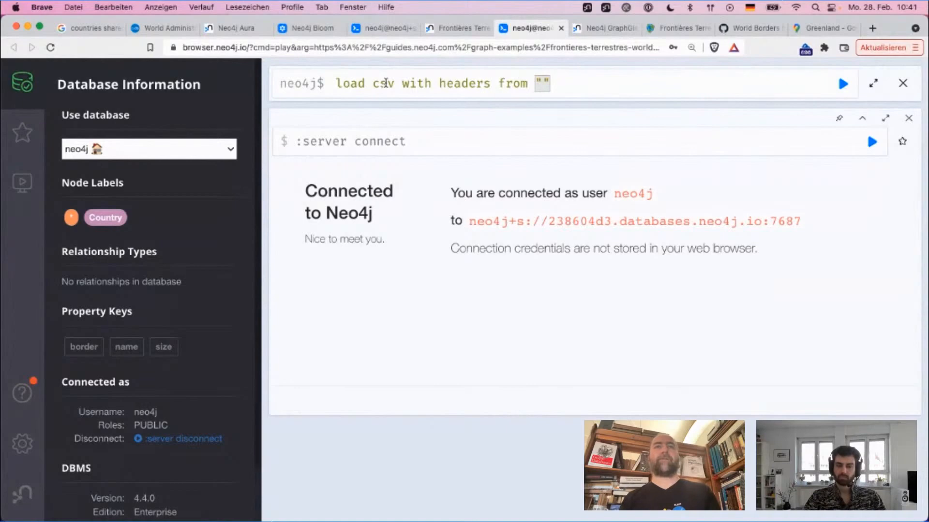
Step: Copy the raw file link of borders.csv from the World Borders gist and open that address in the browser
click(743, 29)
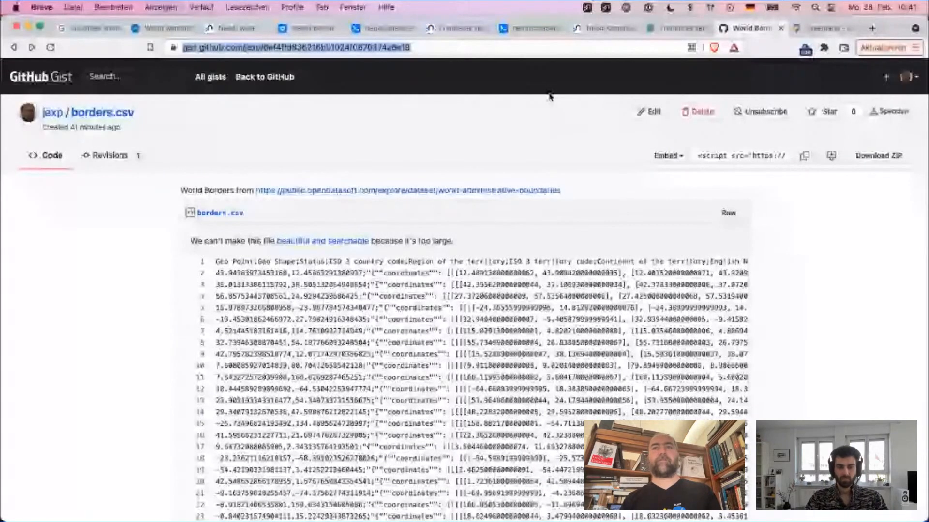
right_click(727, 218)
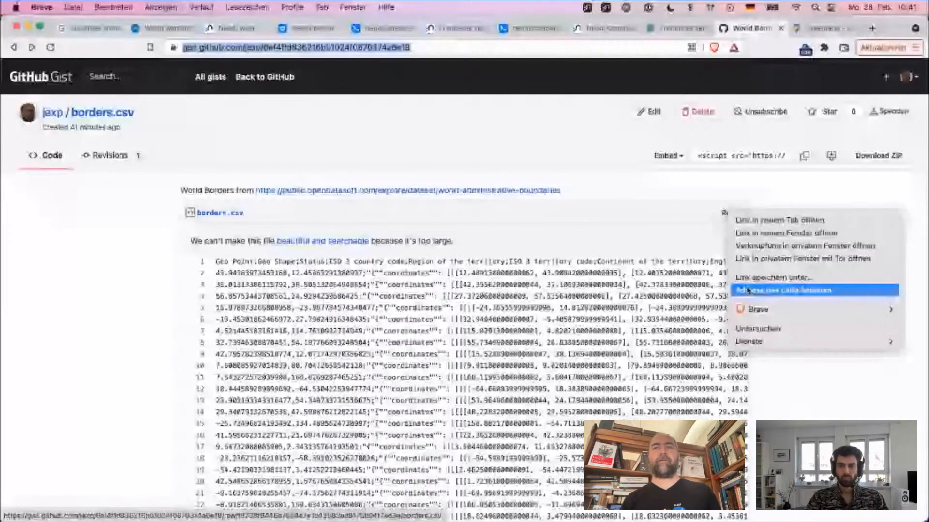
click(748, 291)
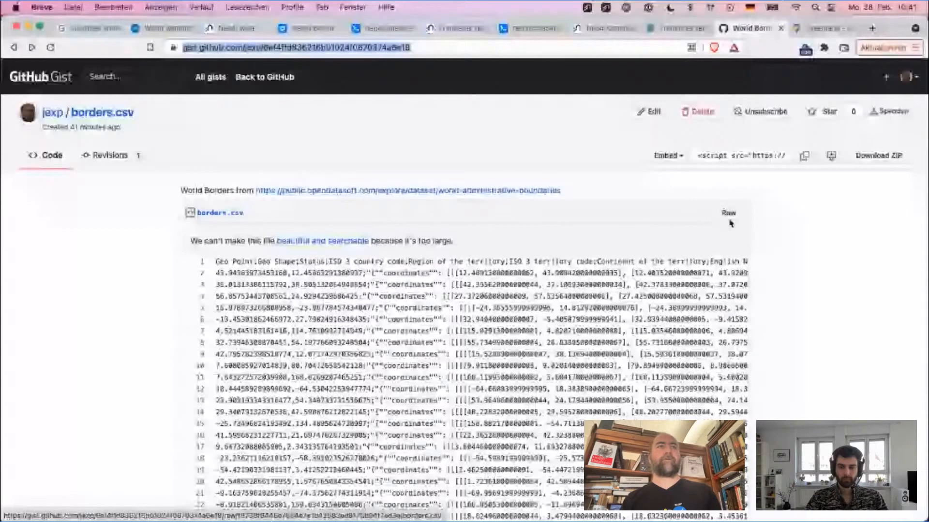
key(super+v)
key(Return)
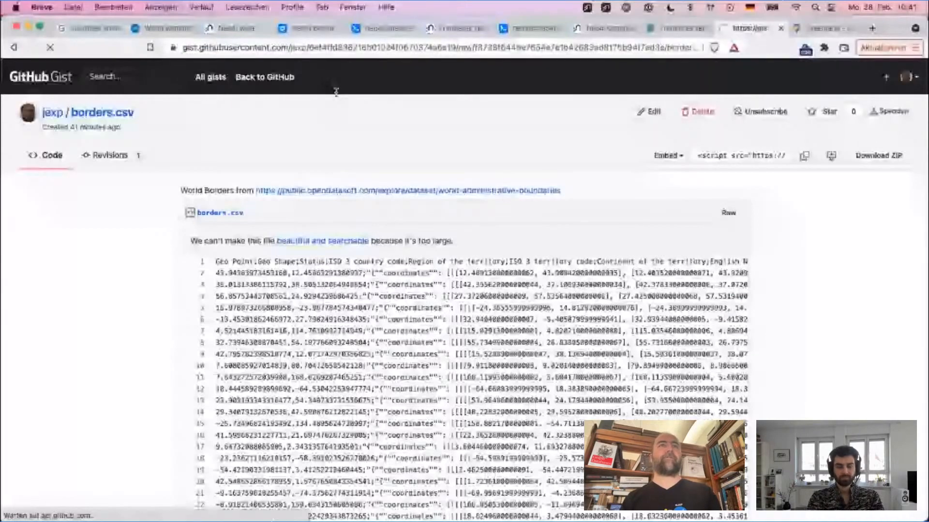
Step: Return to the unfinished load csv query, insert the copied borders.csv address between the quotes and add "as row"
click(382, 28)
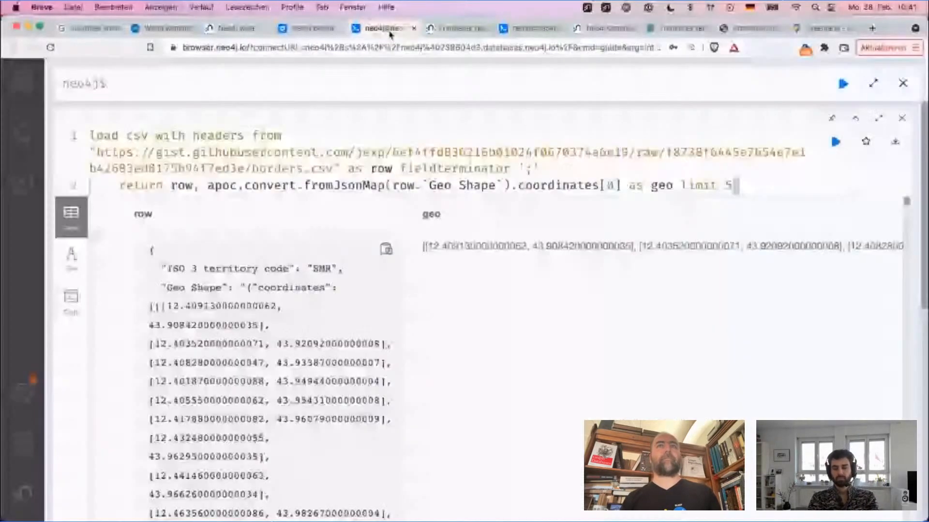
click(520, 30)
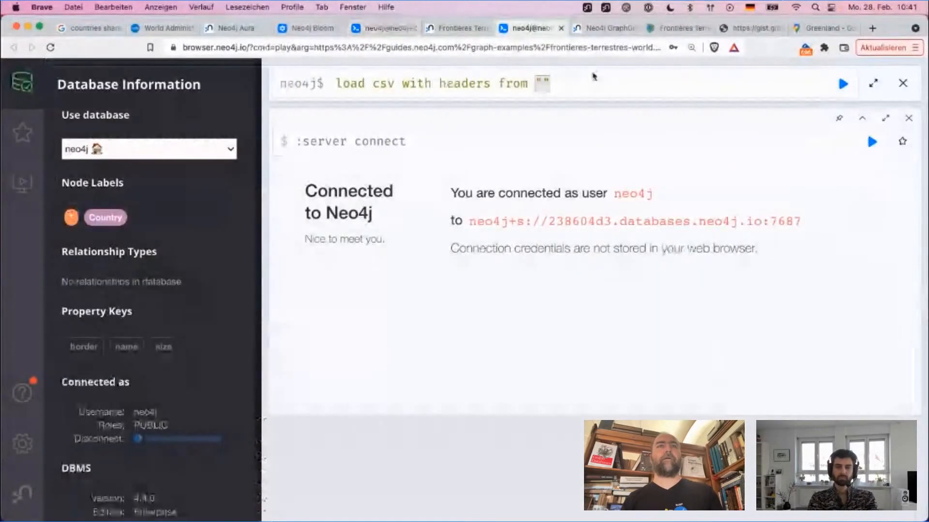
key(super+v)
text(as row)
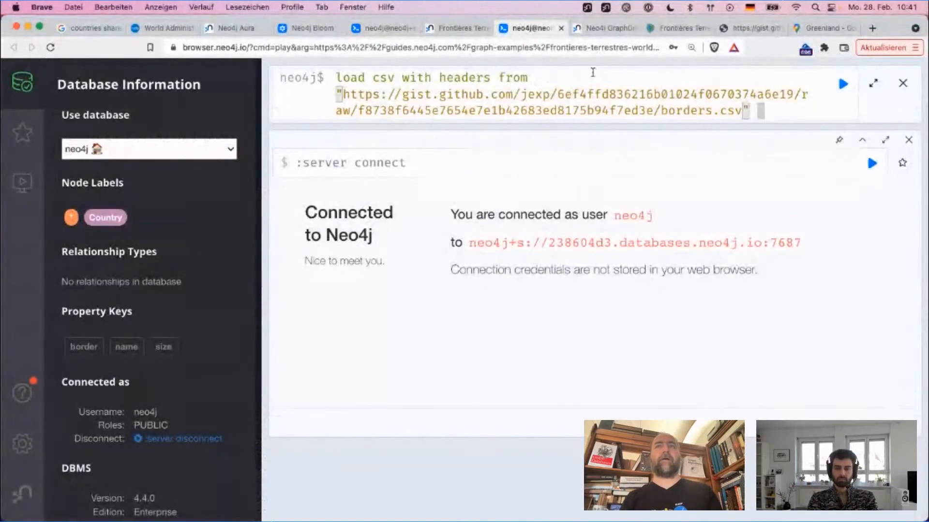
Step: Add the line fieldterminator ';' to the query and check it against the CSV separator note on the Opendatasoft export page
key(shift+Return)
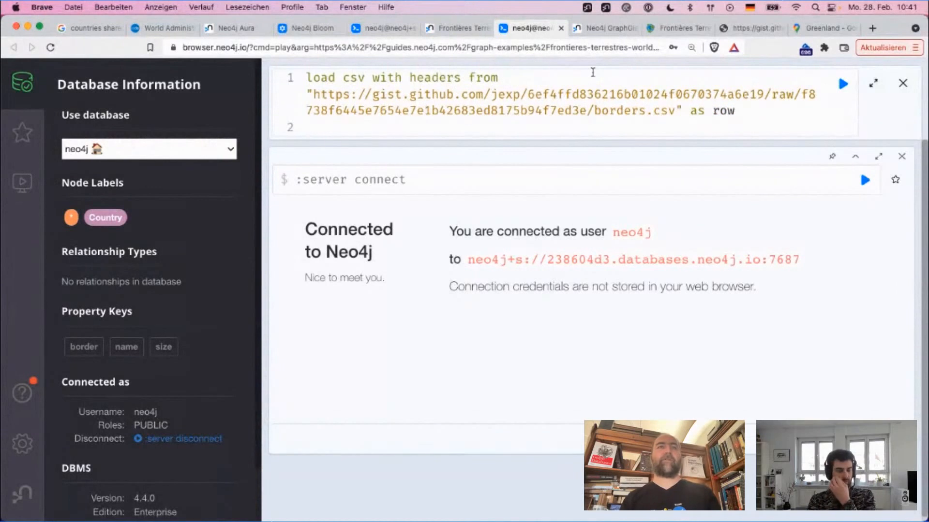
text(field)
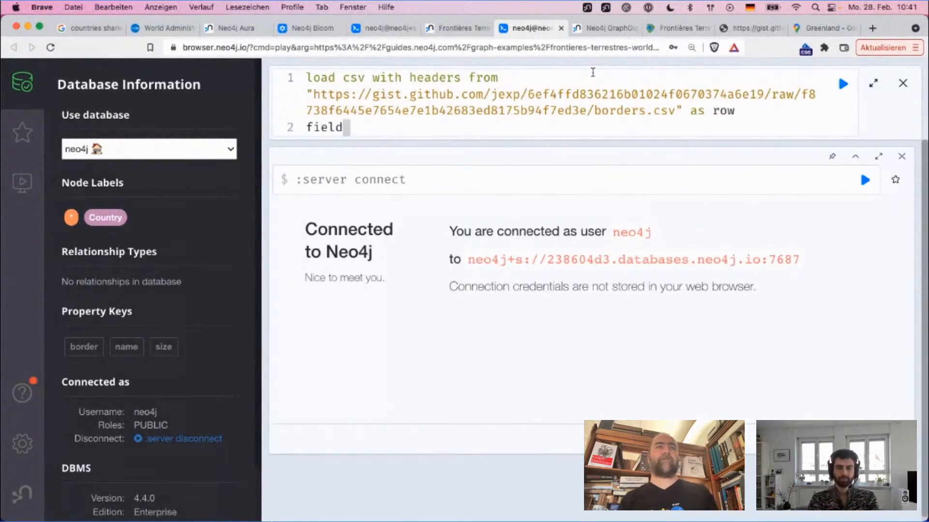
text(terminator )
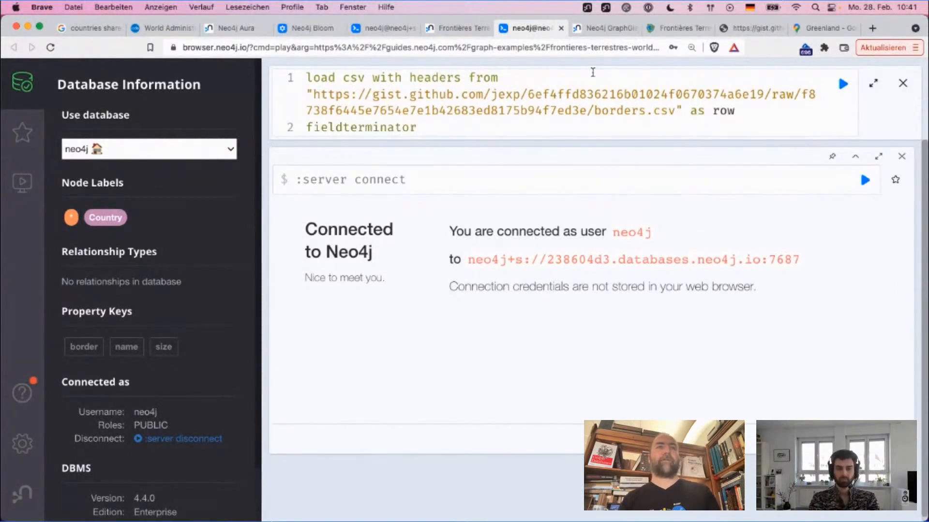
text(';')
key(shift+Return)
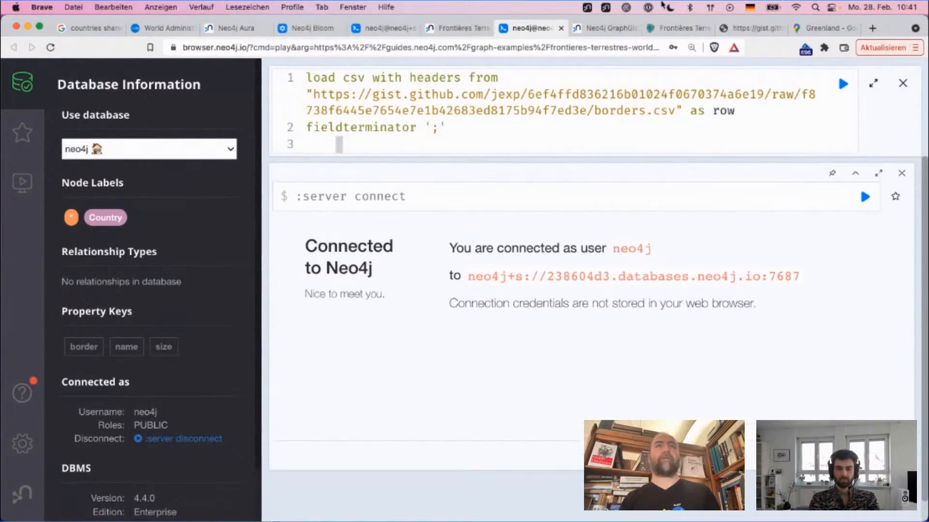
click(152, 29)
drag(208, 235, 326, 237)
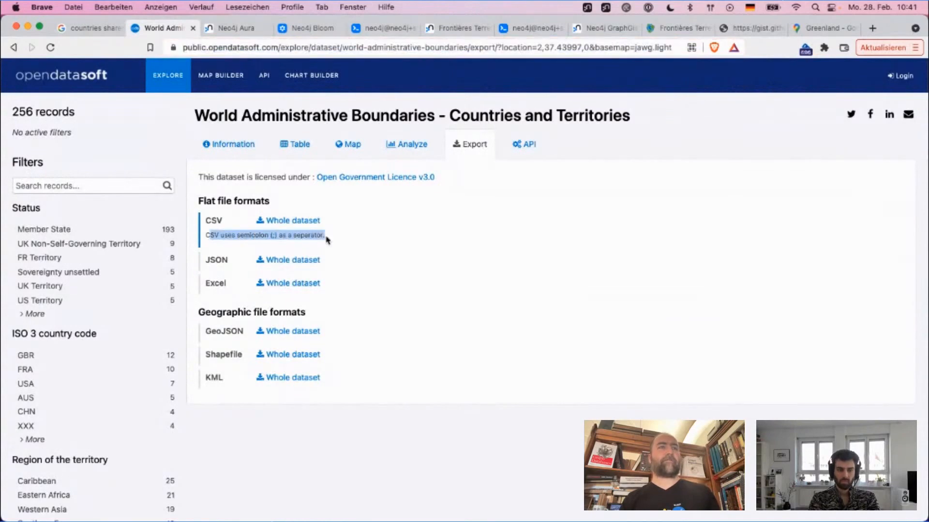
Step: Complete the load csv query with "return row limit 5" and run it
click(521, 29)
text(re)
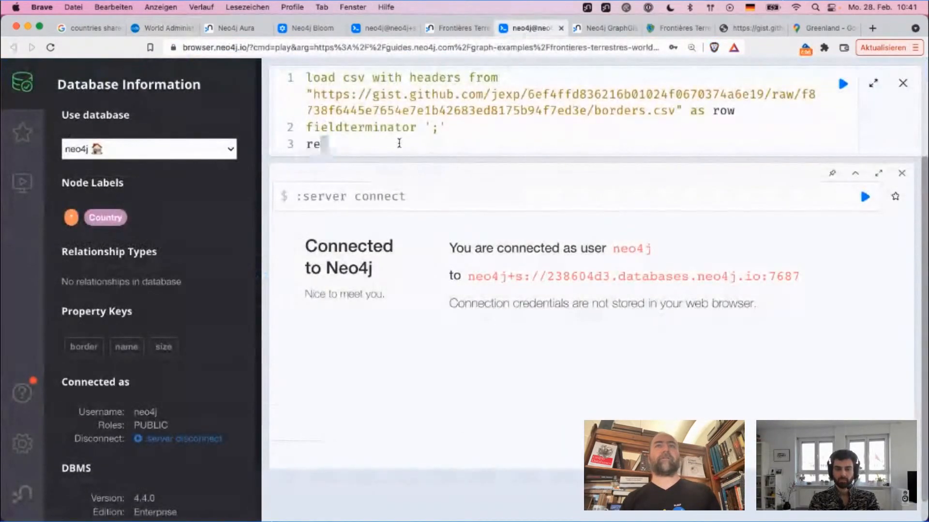
text(turn row)
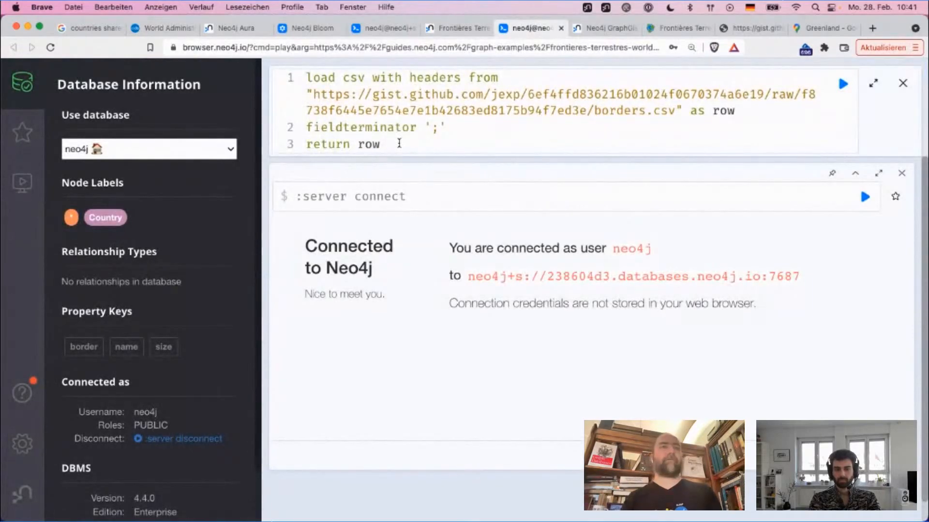
text( limit 5)
key(super+Return)
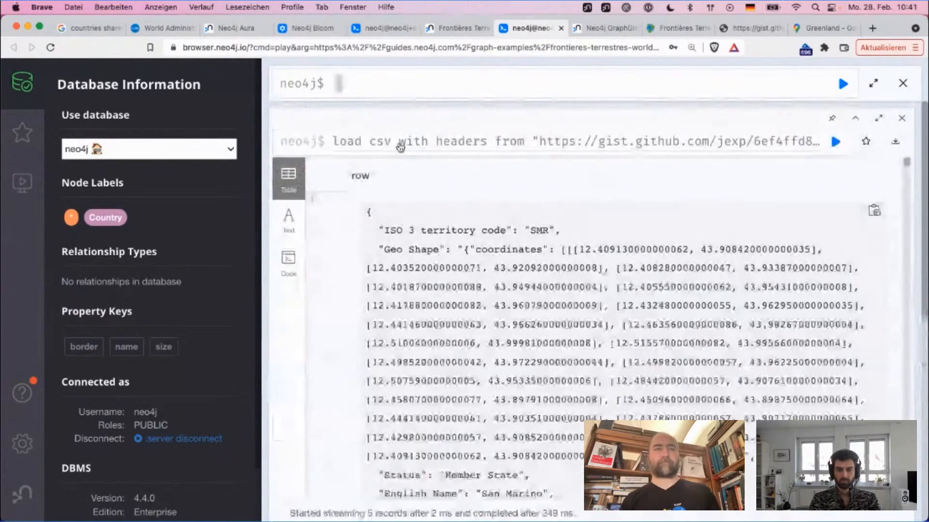
Step: Examine the first returned row's fields, including territory code, Geo Shape, region, French name, Alpha 2 code and Geo Point
double_click(539, 230)
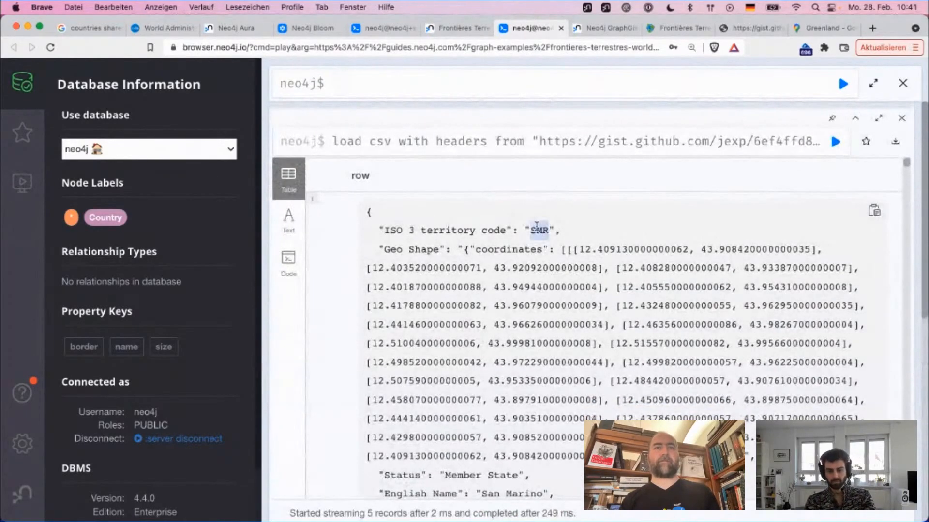
scroll(428, 242, down, 5)
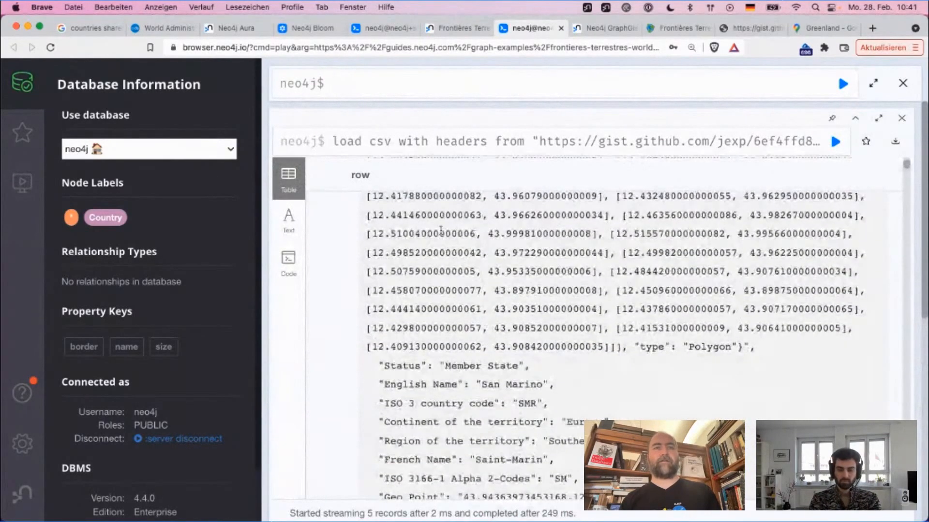
scroll(438, 232, up, 4)
scroll(441, 229, down, 4)
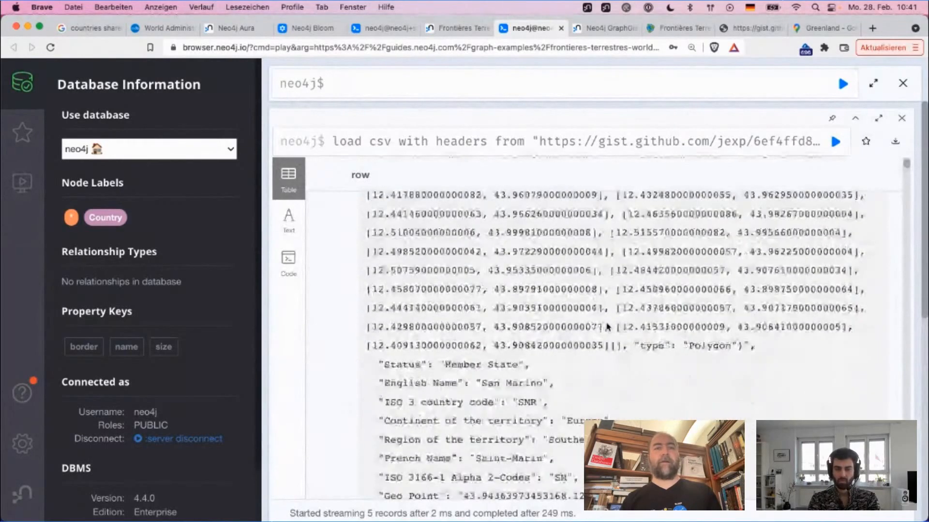
scroll(516, 403, down, 3)
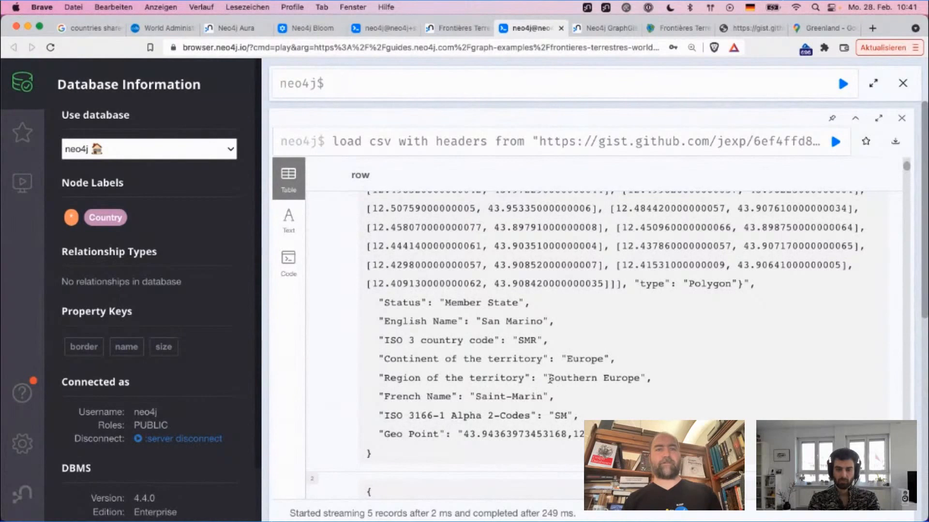
drag(549, 378, 639, 382)
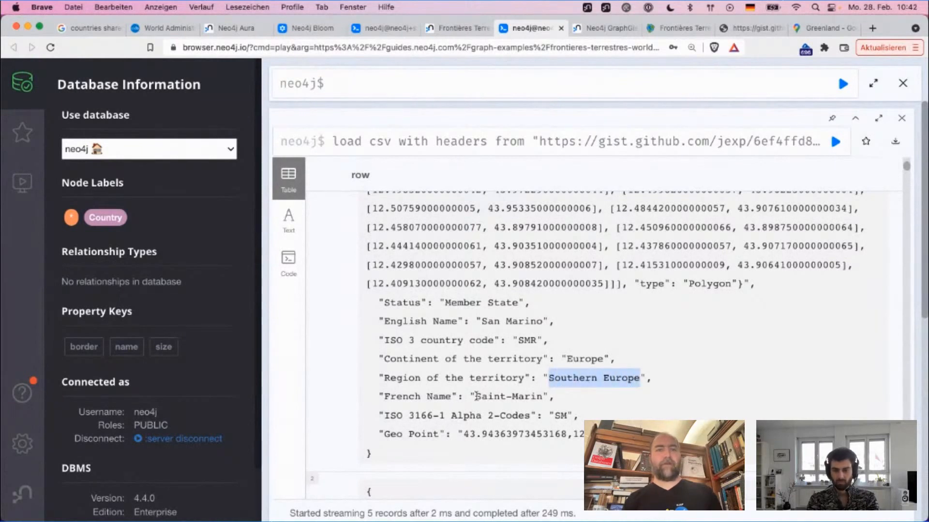
drag(477, 396, 543, 395)
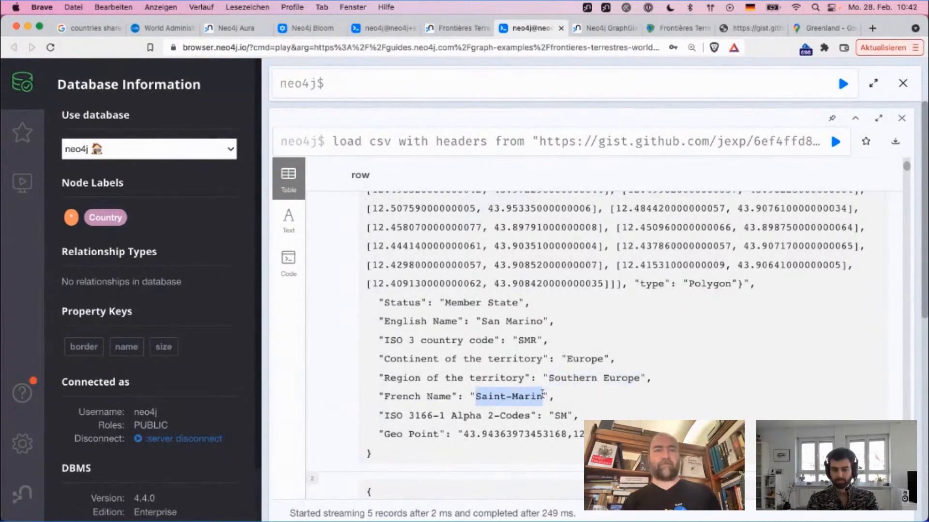
double_click(561, 417)
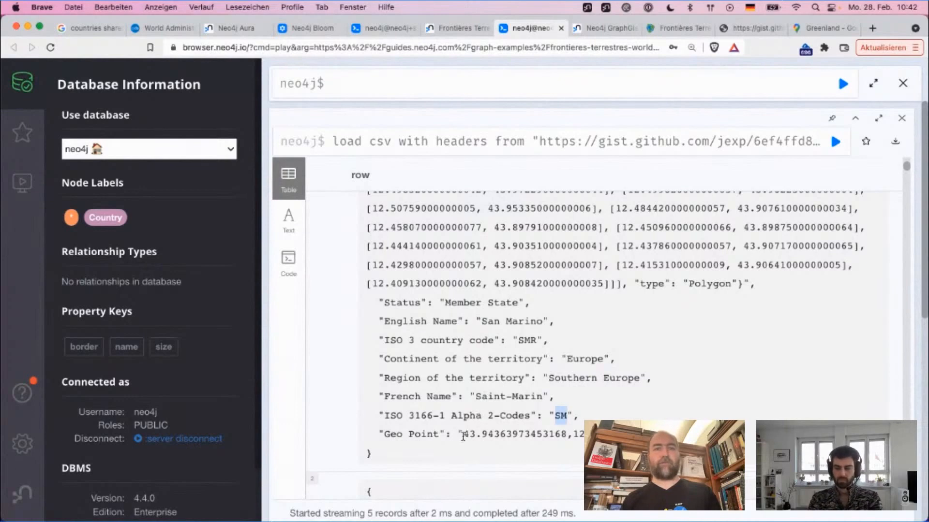
drag(463, 436, 586, 436)
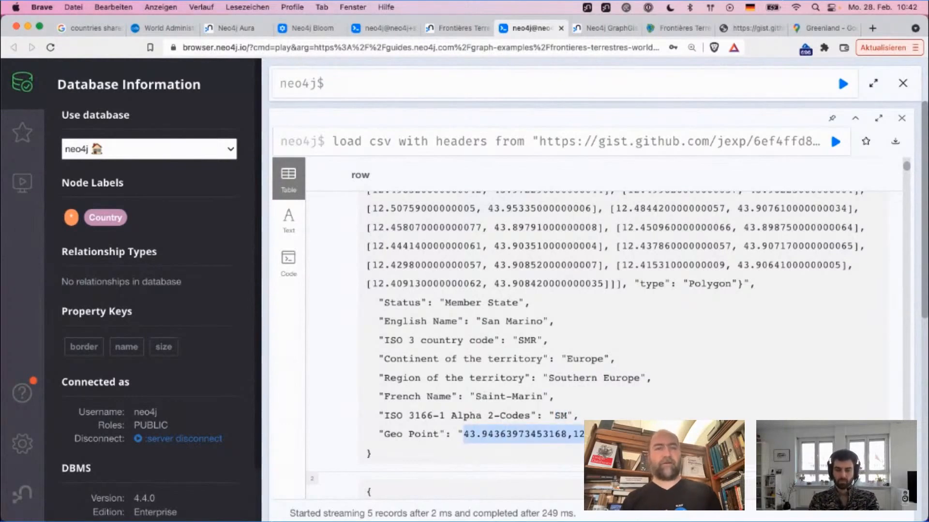
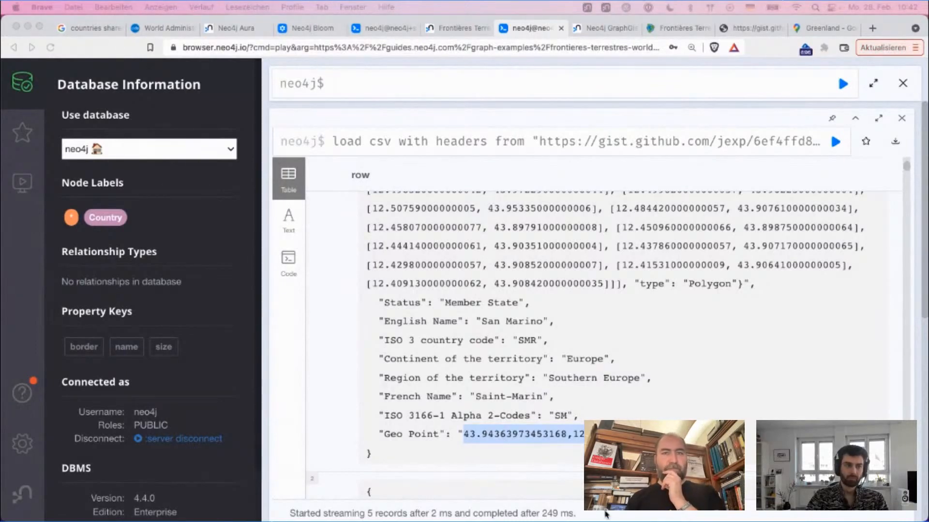
Step: Compare the order of the two coordinate values in San Marino's Geo Point with the last coordinate pair of its Geo Shape
click(485, 437)
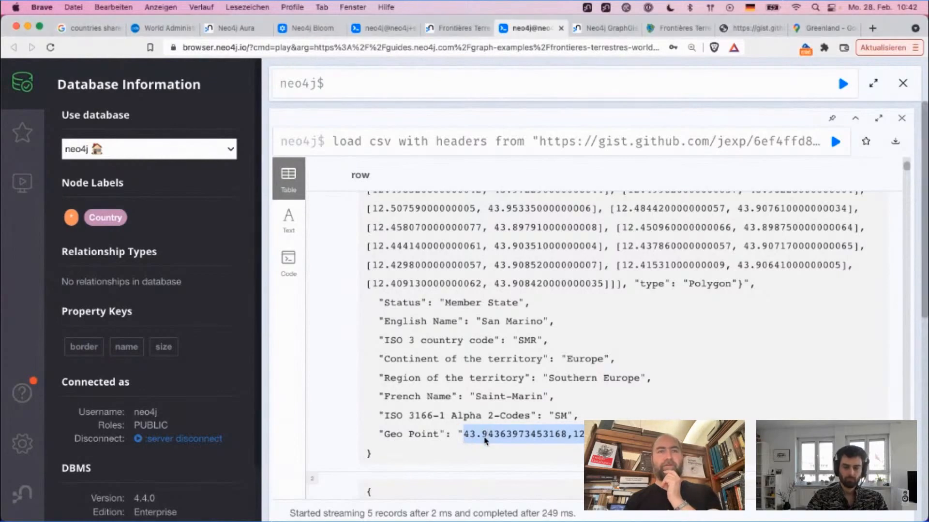
click(483, 433)
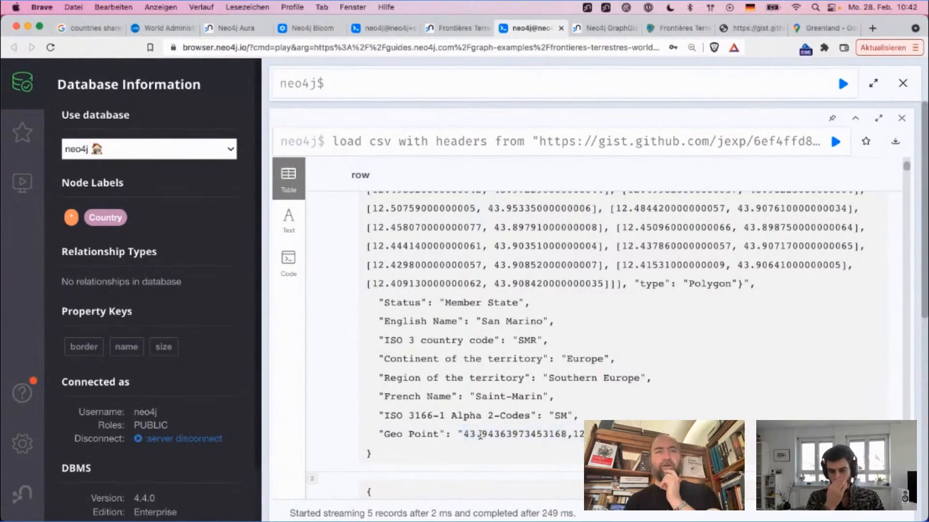
drag(464, 435, 568, 438)
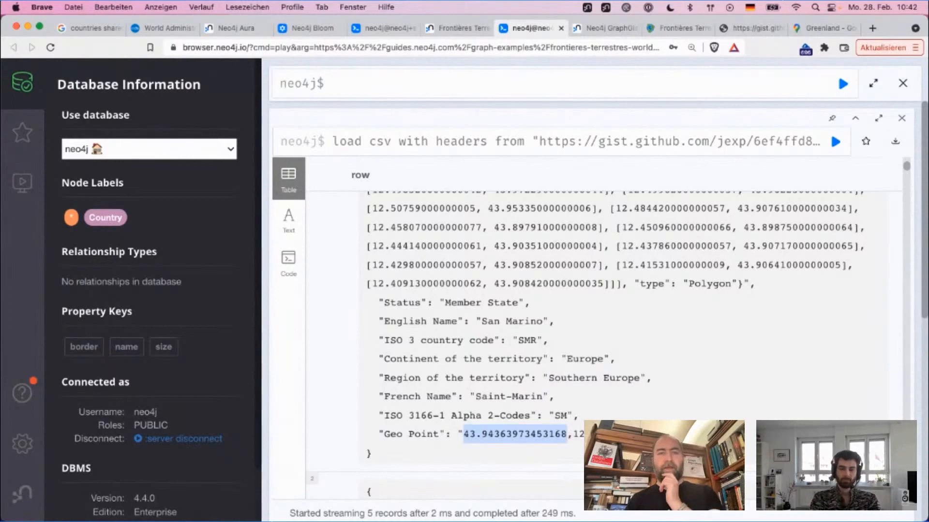
double_click(609, 435)
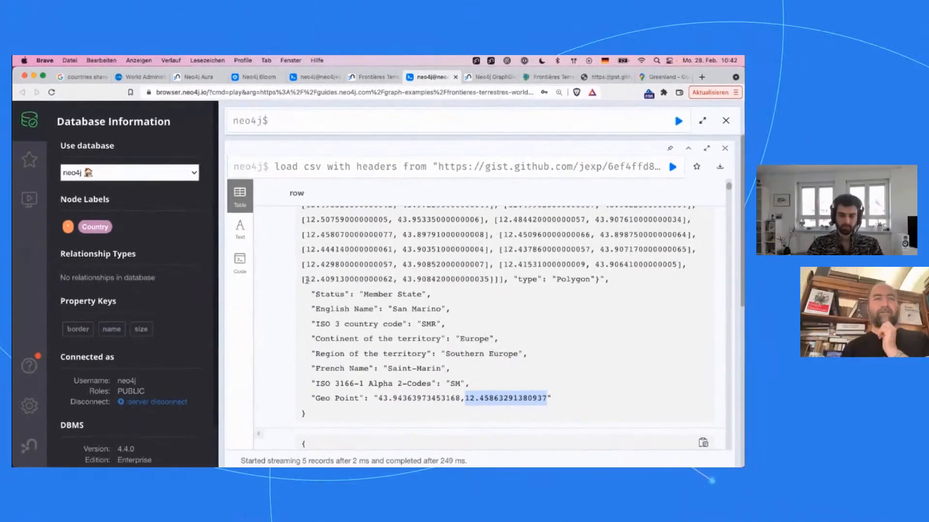
drag(372, 284, 472, 284)
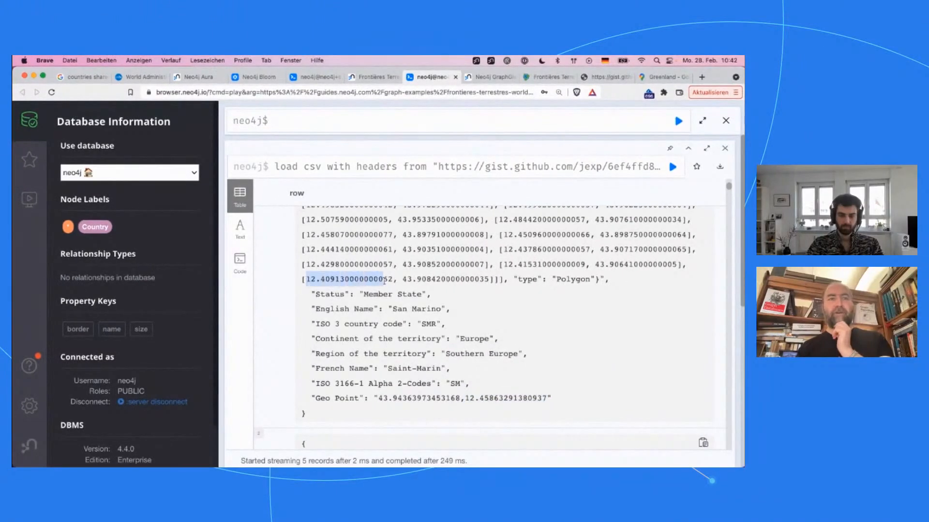
drag(384, 280, 390, 281)
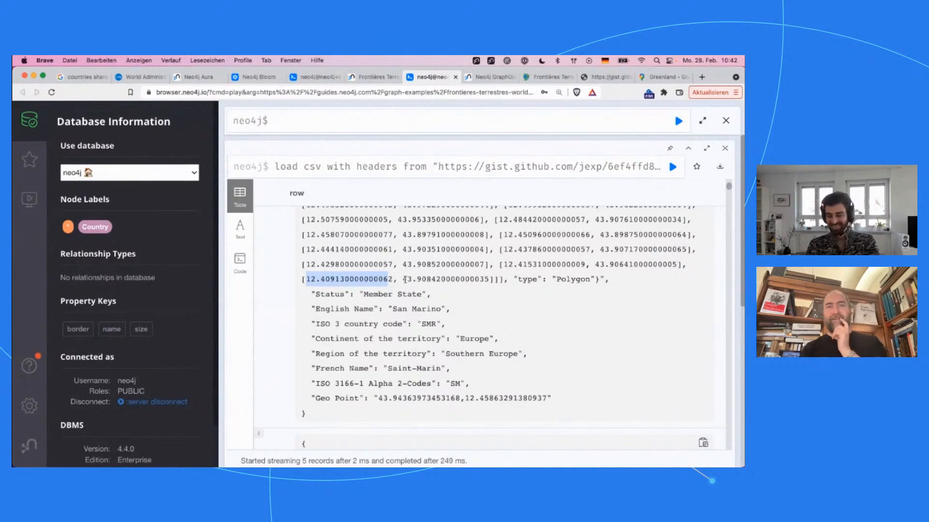
drag(405, 280, 486, 281)
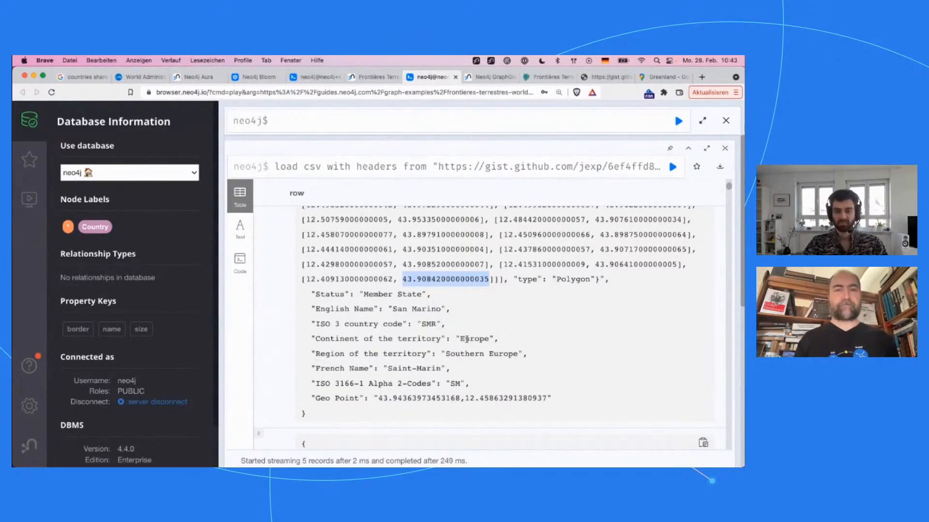
drag(373, 400, 548, 400)
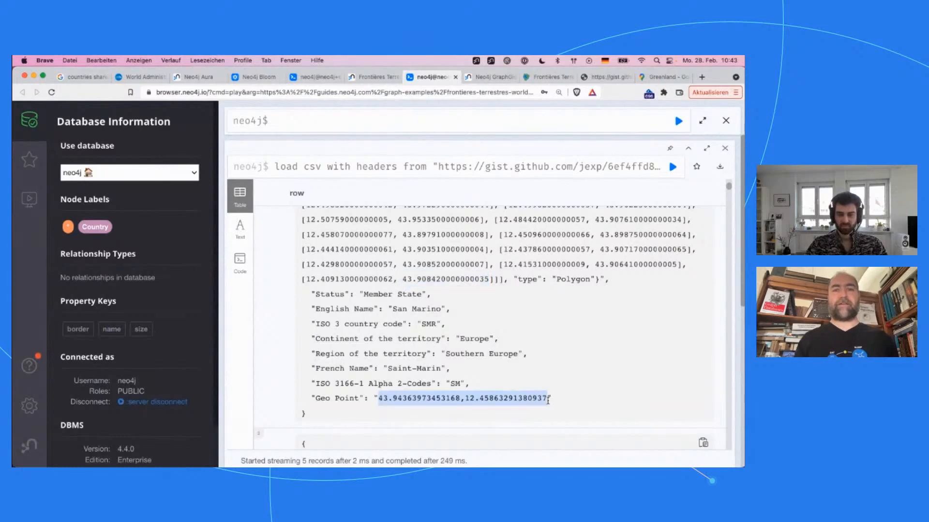
double_click(319, 400)
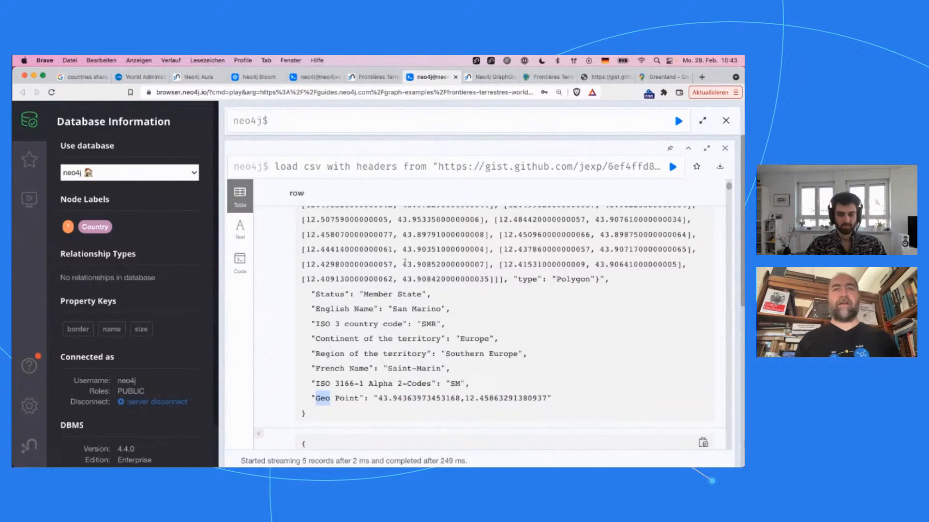
Step: Extend the return clause of the load csv query with ", apoc.convert" between row and limit 5
click(425, 168)
key(Left)
key(Left)
key(Left)
key(Left)
key(Left)
key(Left)
key(Left)
key(Left)
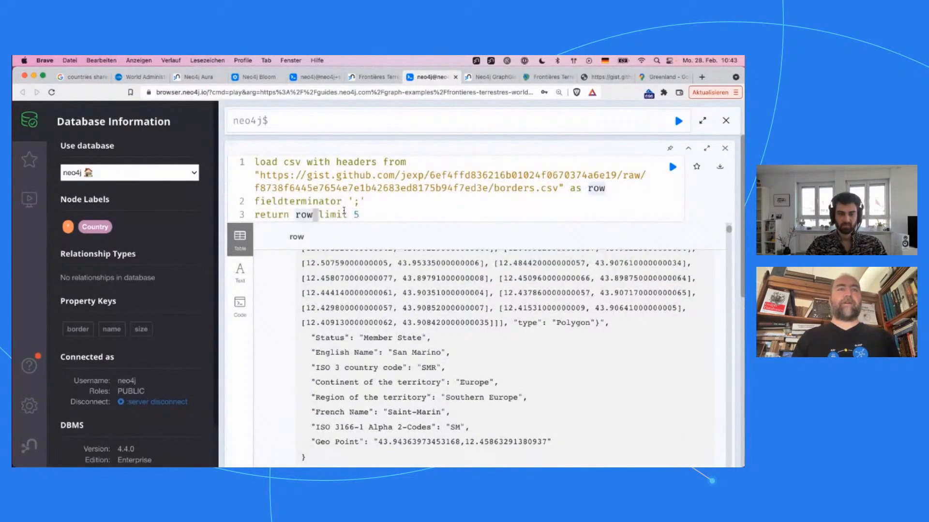
text(, apoc)
text(.convert)
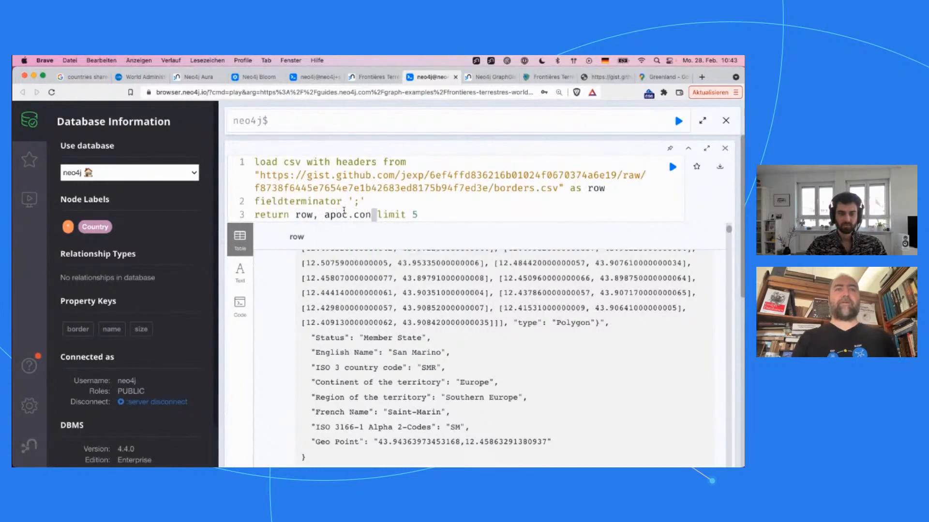
key(BackSpace)
key(BackSpace)
key(BackSpace)
text(de)
key(BackSpace)
key(BackSpace)
text(ert)
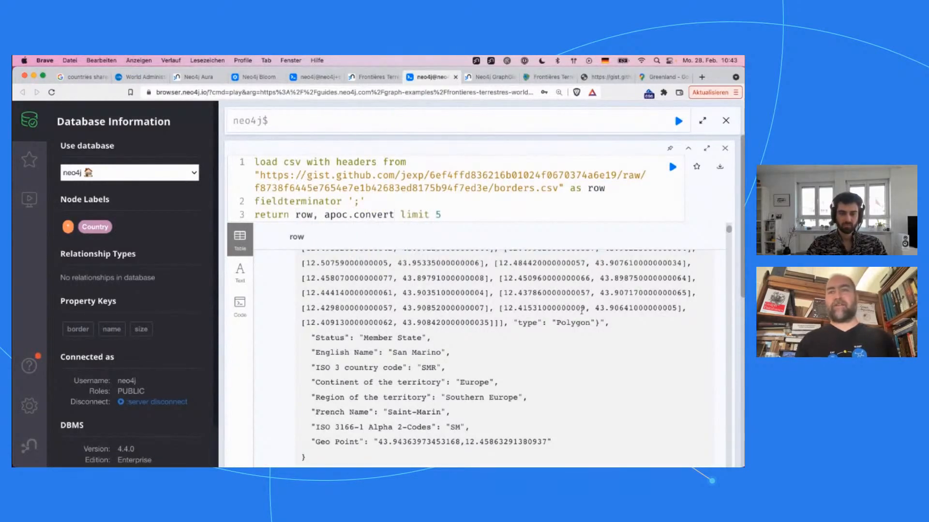
Step: Check the Geo Shape JSON in the first row and continue the function as apoc.convert.fromJsonMap(row.``)
drag(605, 323, 373, 274)
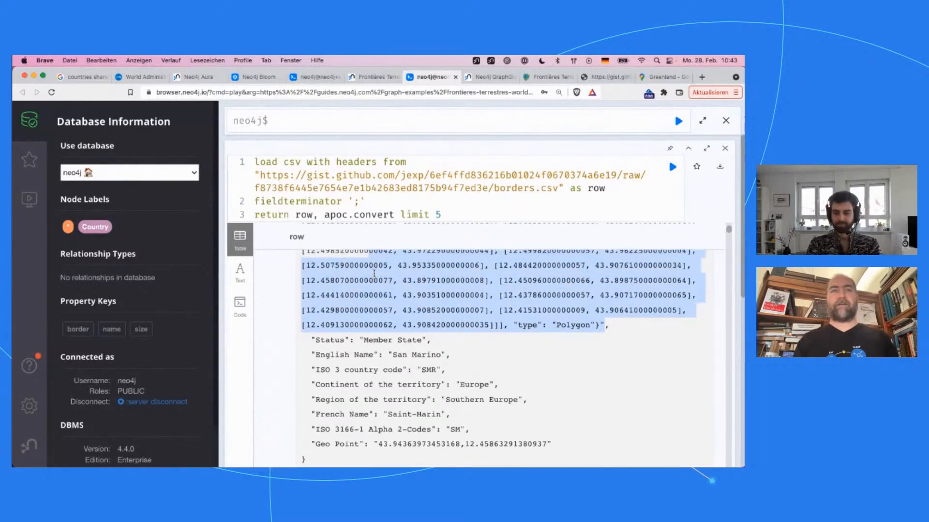
scroll(373, 274, up, 2)
click(392, 215)
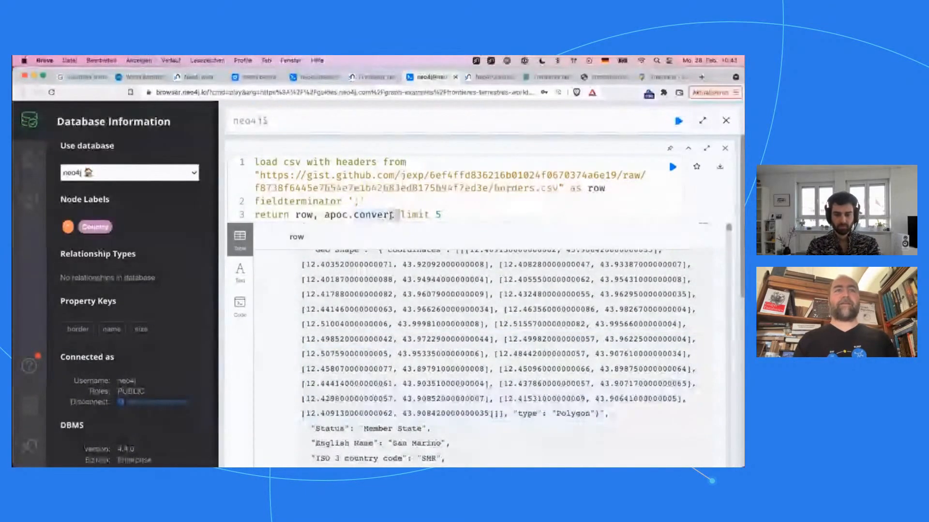
text(.fr)
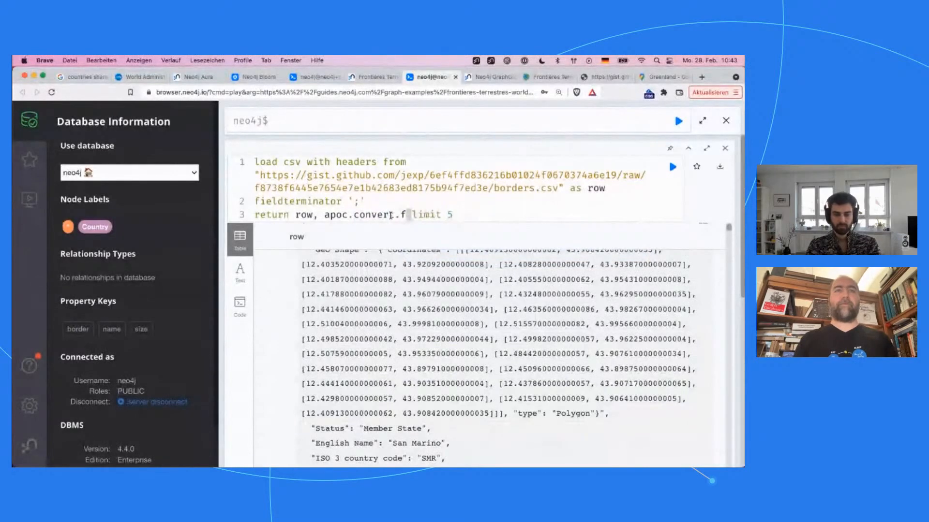
text(omJsonMap)
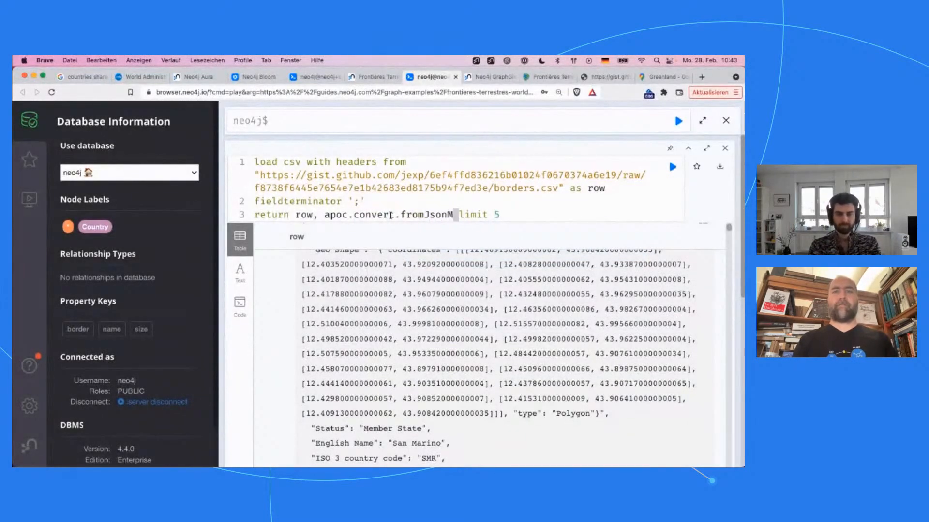
text((row)
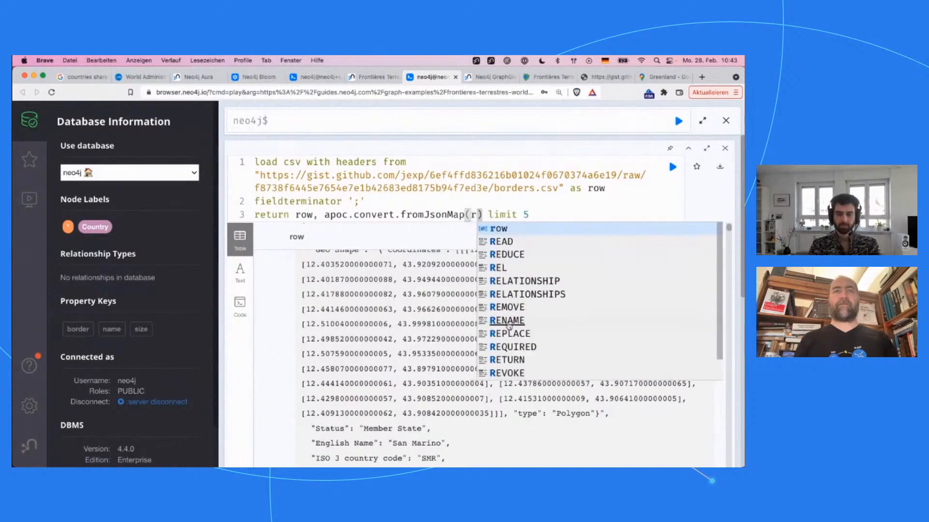
text(.`)
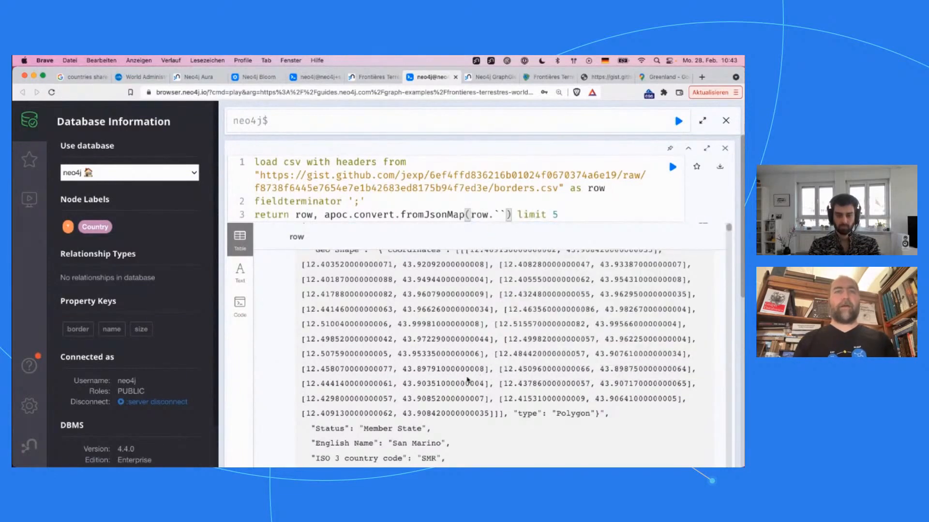
Step: Insert the Geo Shape field name between the backticks, alias the converted map "as geo" and run the query
scroll(467, 380, up, 2)
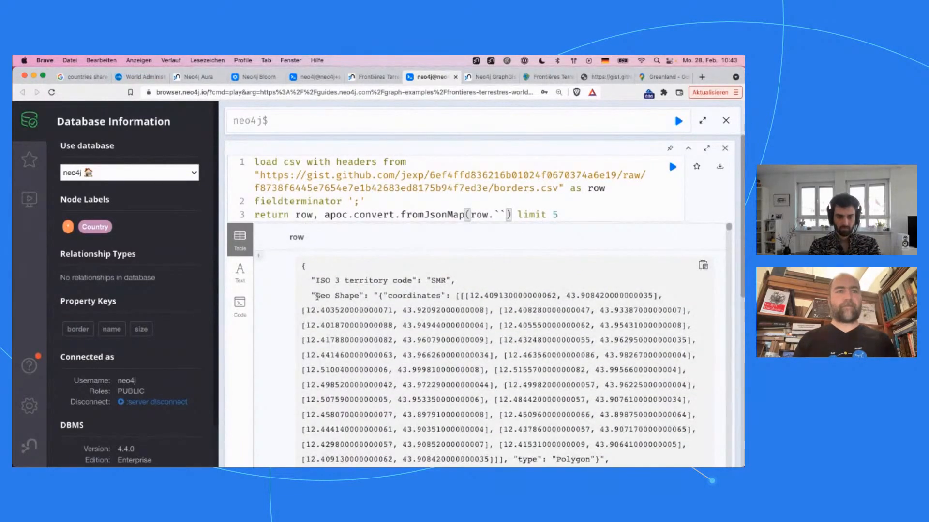
drag(316, 297, 356, 297)
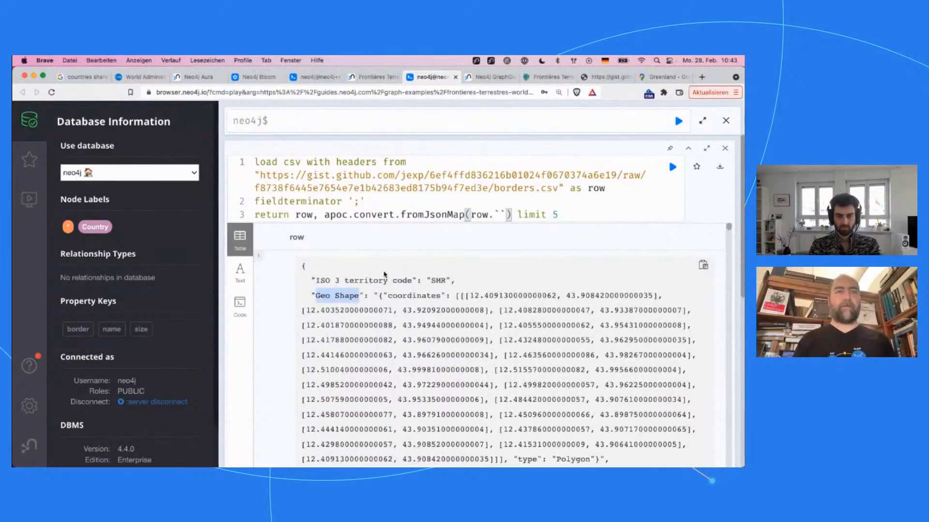
click(503, 211)
text(Geo Shape)
key(Right)
key(Right)
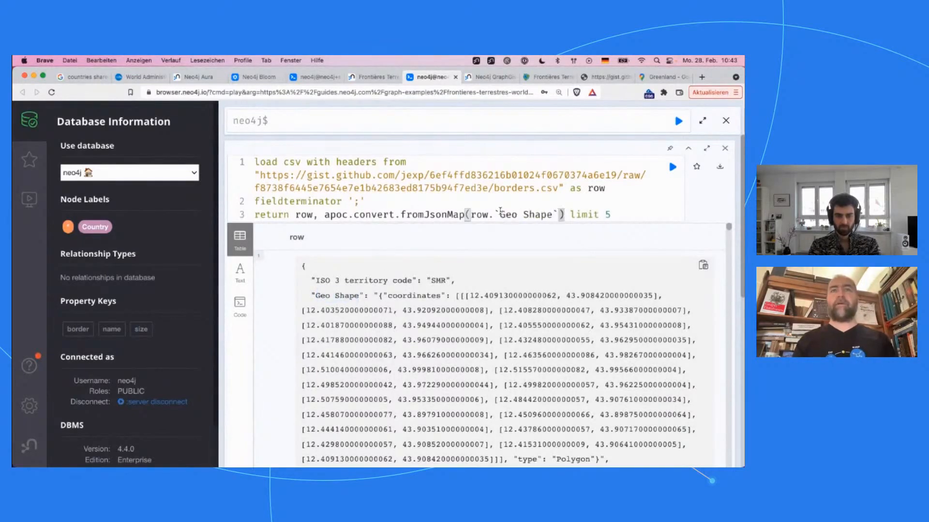
text(as geo)
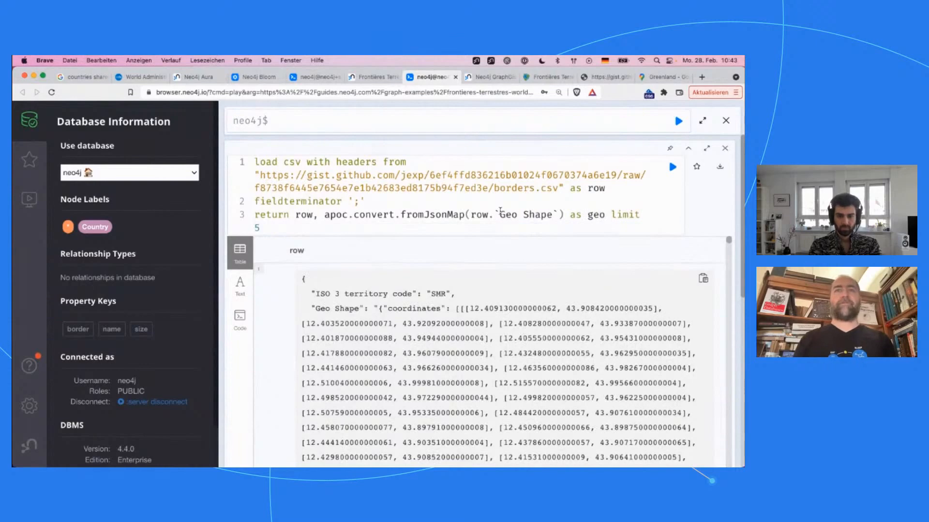
key(super+Return)
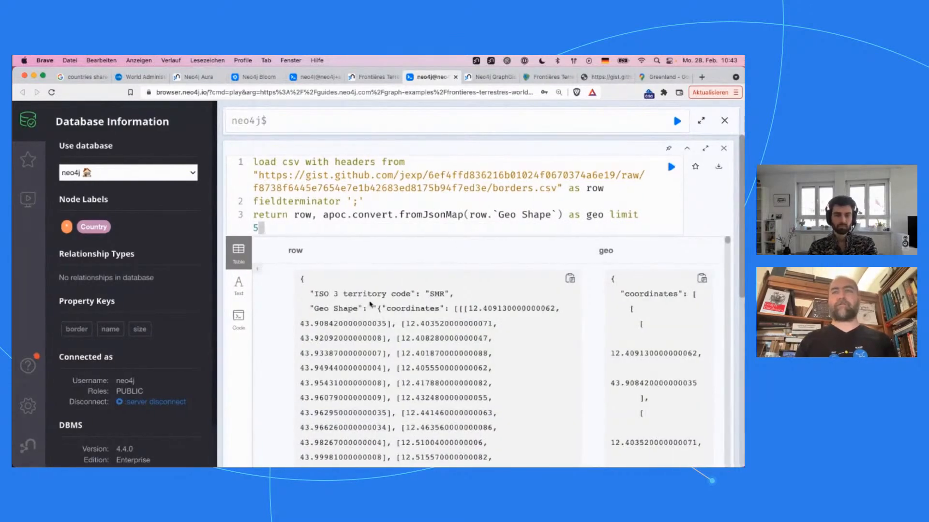
Step: Append .coordinates to the fromJsonMap call so geo returns only the coordinate list, and rerun the query
scroll(656, 305, down, 3)
scroll(657, 305, up, 3)
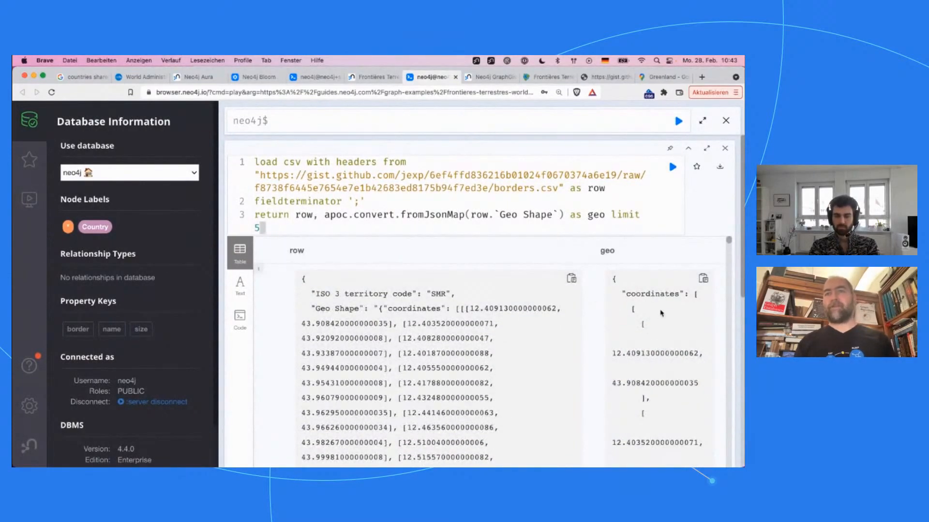
double_click(629, 293)
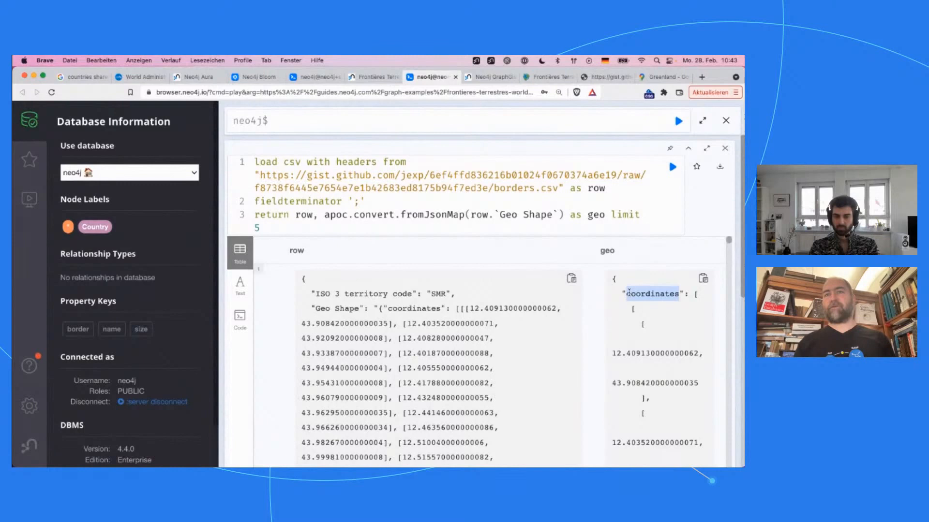
click(562, 217)
text(.coordin)
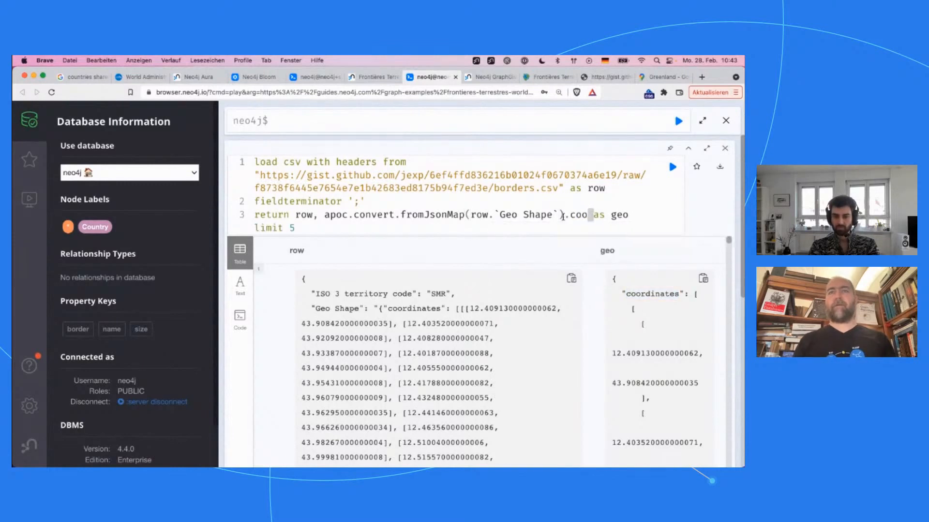
text(ates)
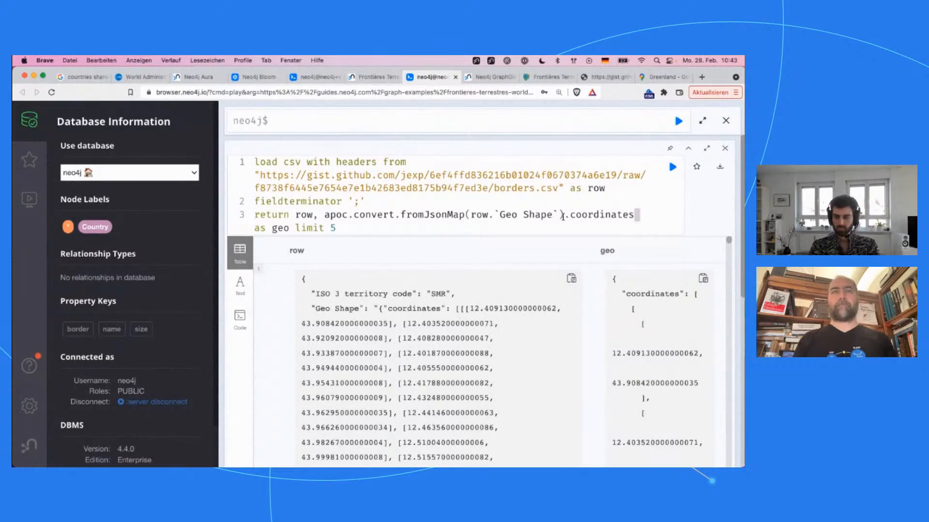
key(super+Return)
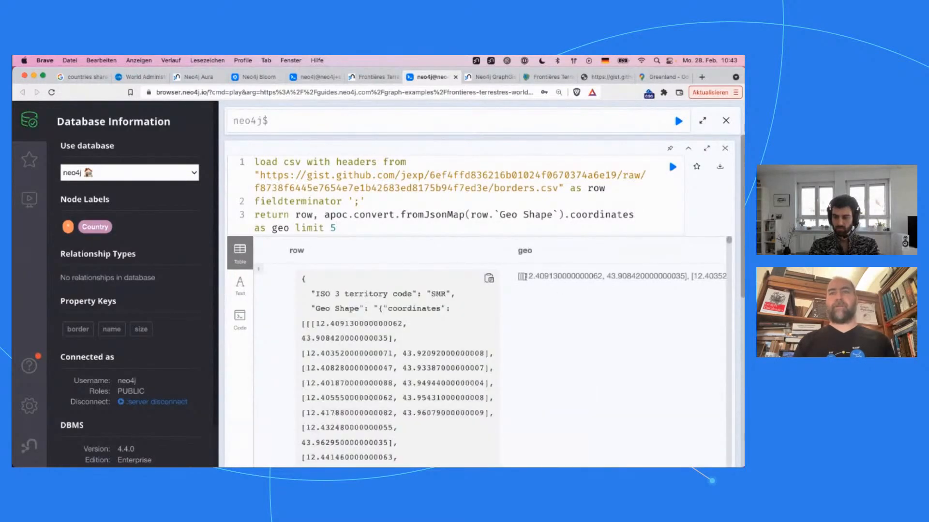
Step: Check the list nesting in geo, add the index [0] after coordinates, rerun the query and inspect the first coordinate pair
drag(546, 276, 658, 279)
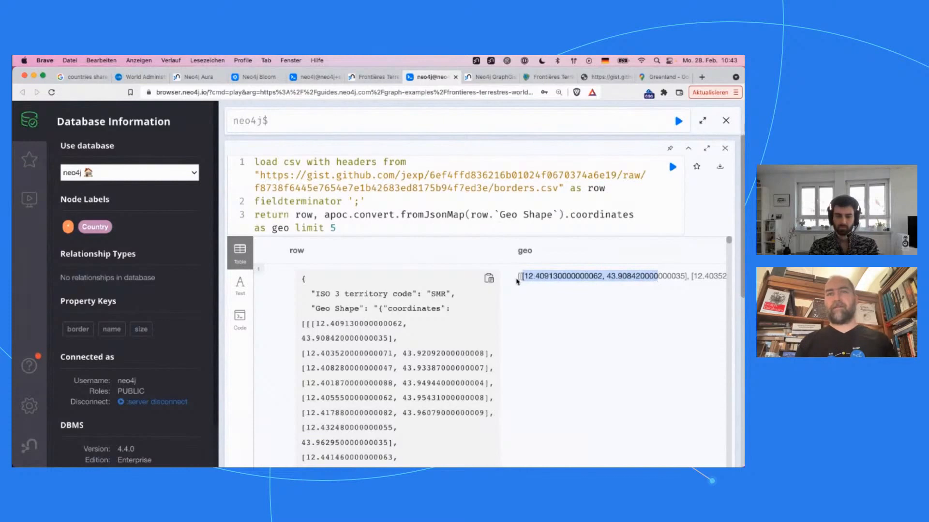
click(520, 277)
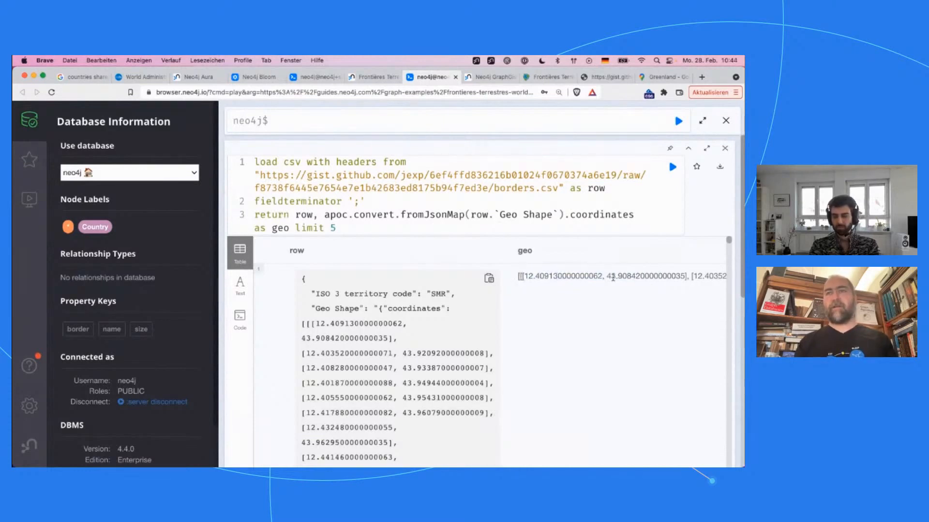
scroll(613, 277, right, 10)
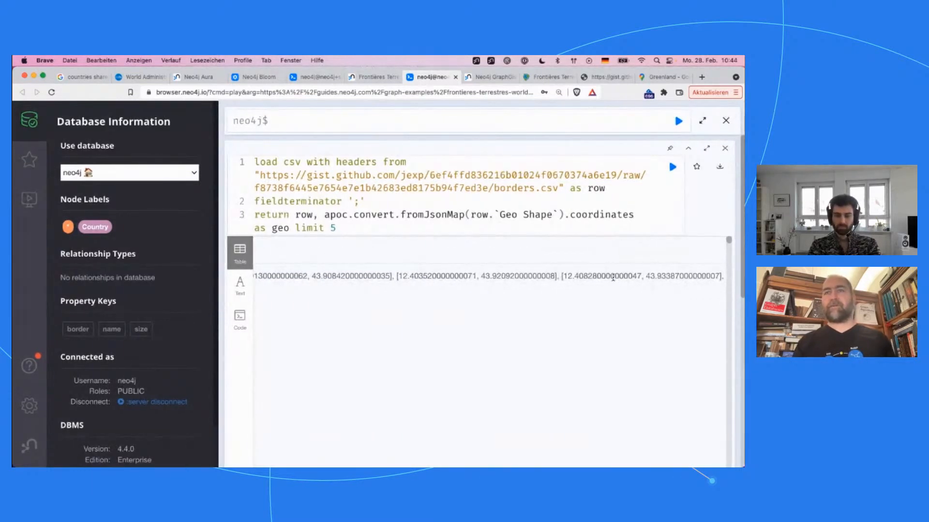
scroll(613, 278, left, 7)
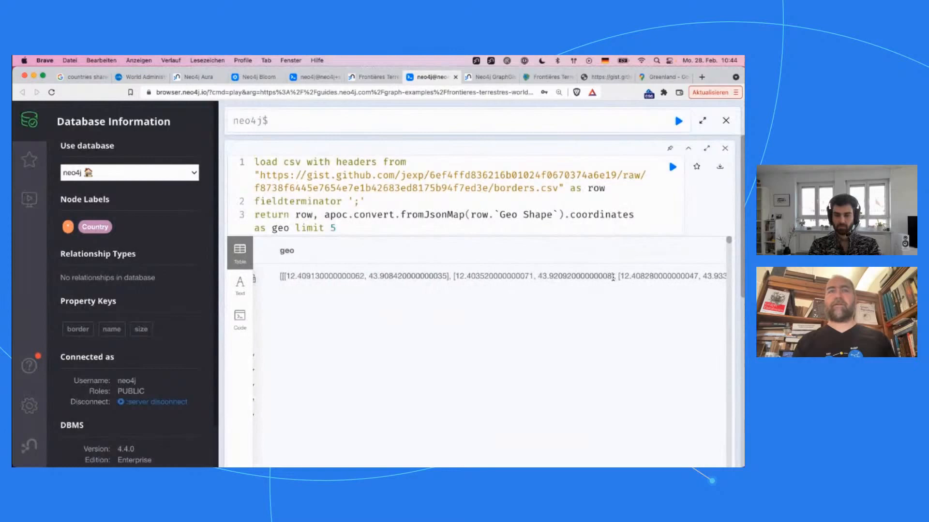
click(641, 214)
text([)
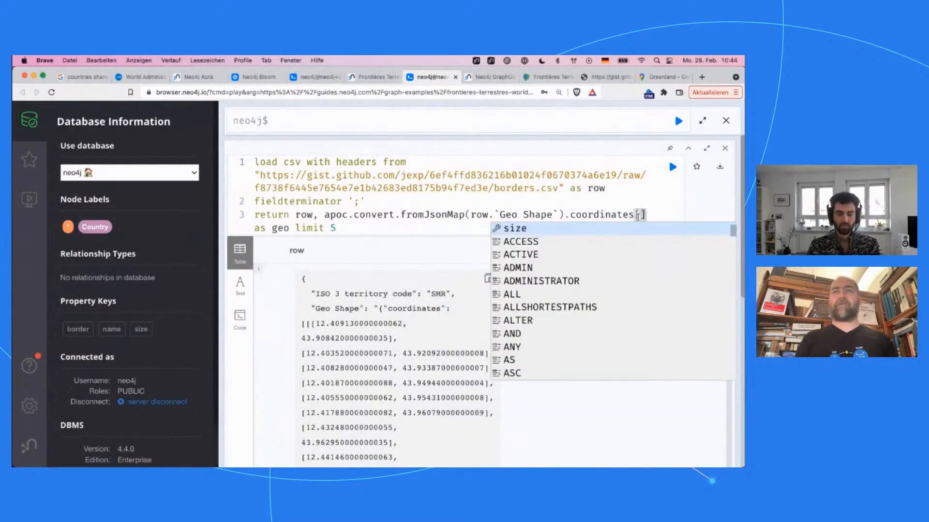
text(0)
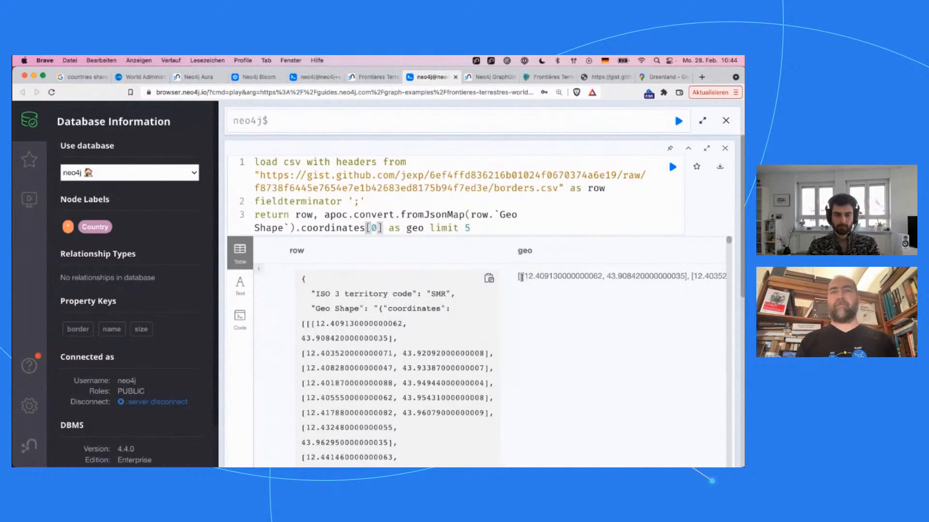
drag(521, 277, 687, 280)
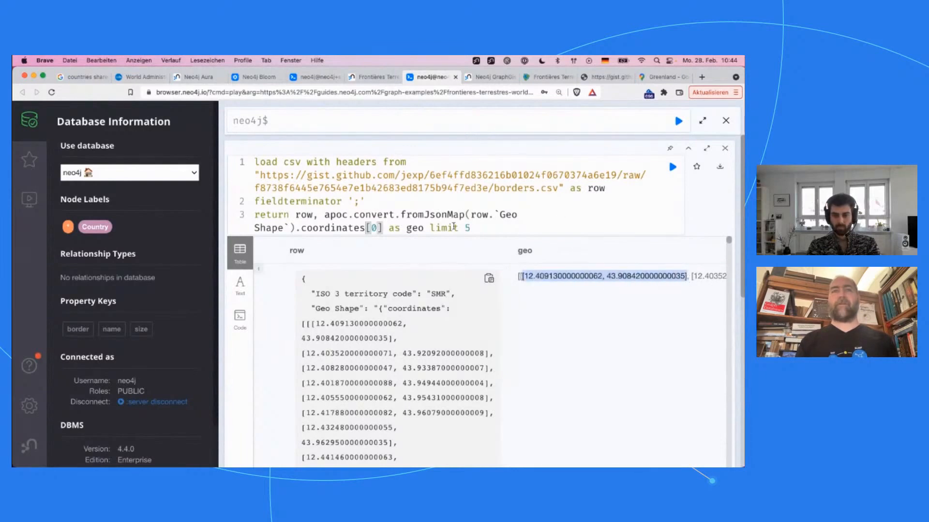
Step: Rerun the query with the [0] index kept after coordinates in the returned geo expression
shift+click(404, 228)
key(Left)
key(shift+Right)
key(shift+Right)
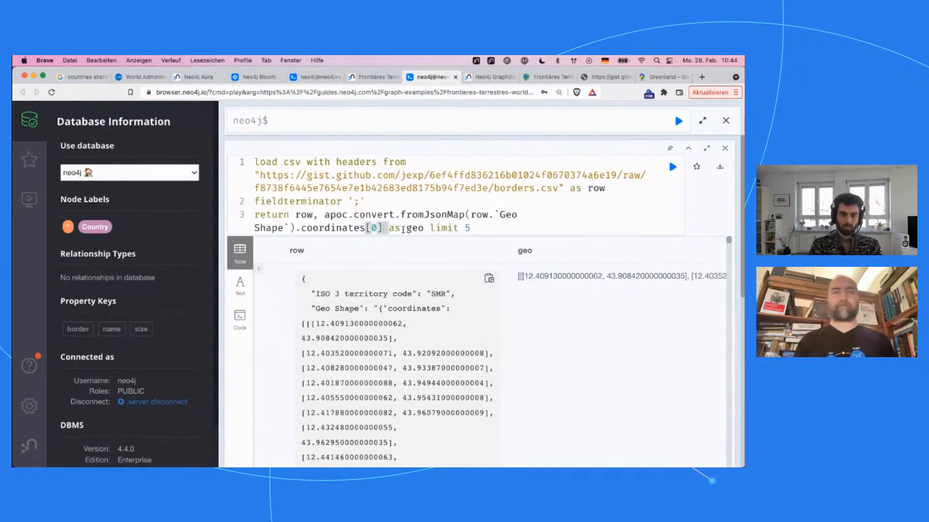
key(super+Return)
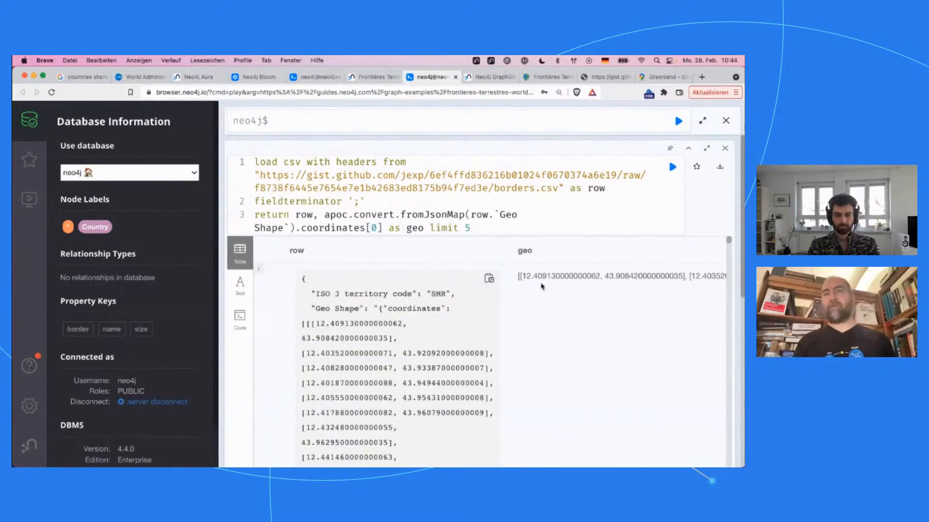
Step: Compare the first coordinate pair in the geo column with the opening coordinates of the Geo Shape JSON in the row
drag(519, 277, 640, 275)
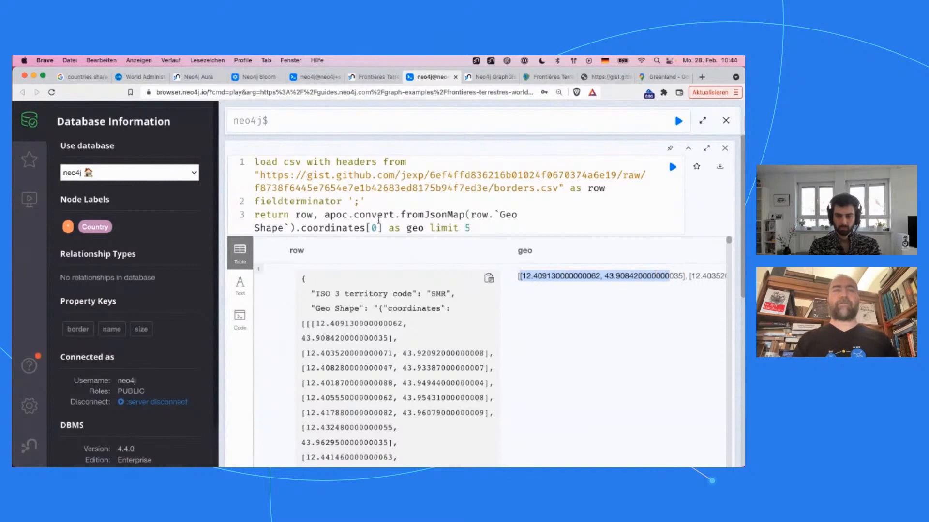
double_click(354, 228)
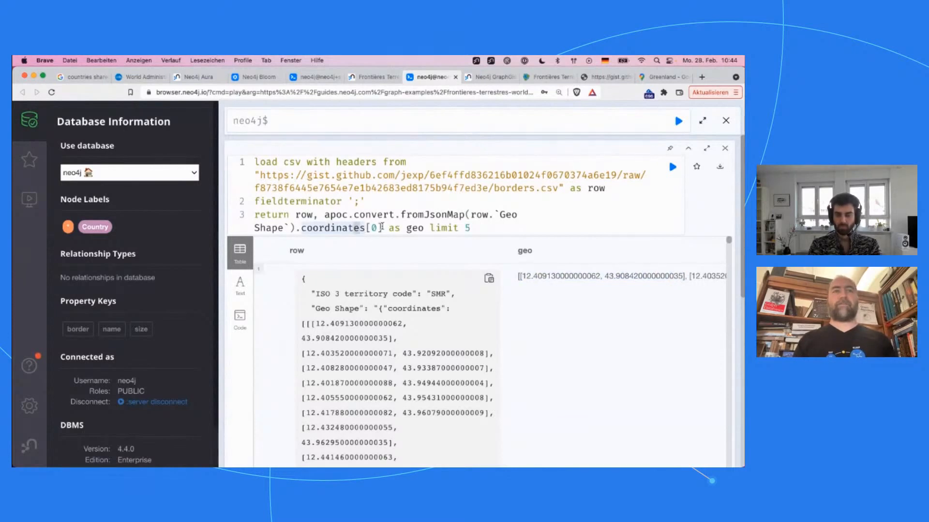
click(382, 227)
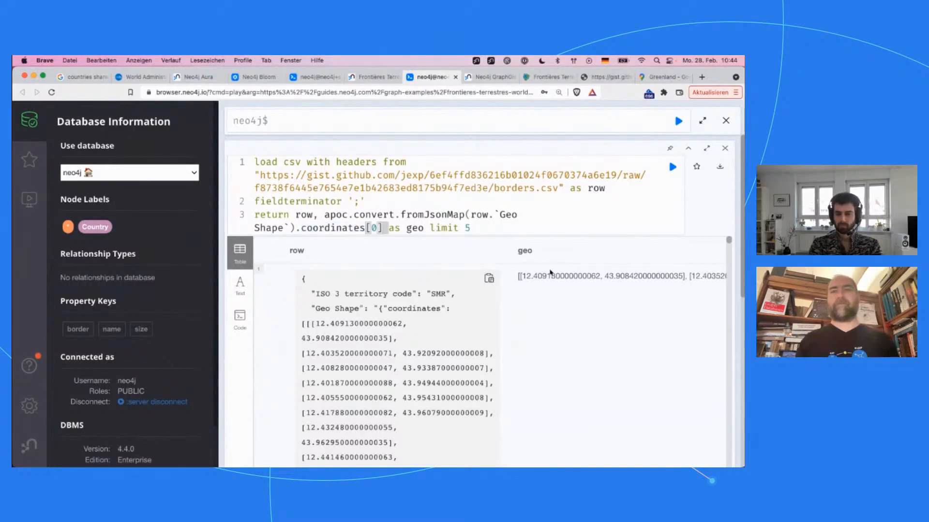
drag(519, 277, 689, 275)
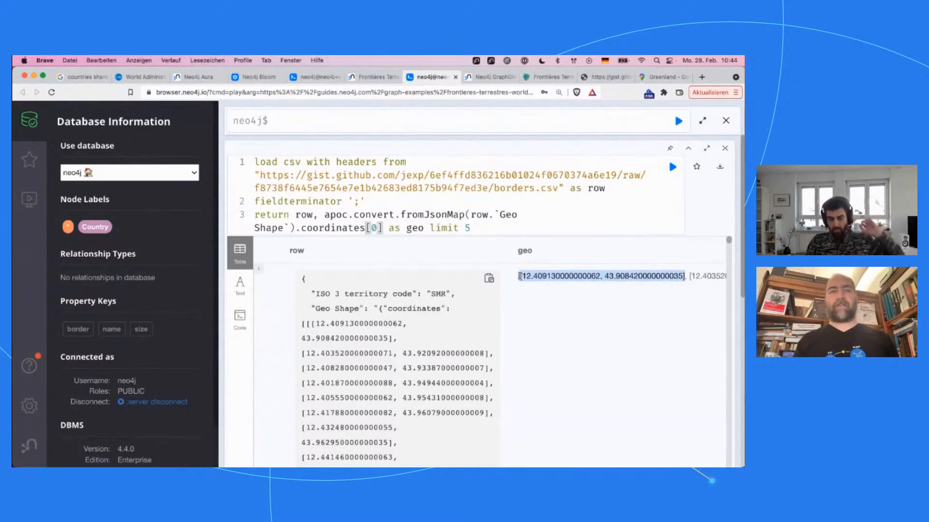
drag(307, 324, 497, 362)
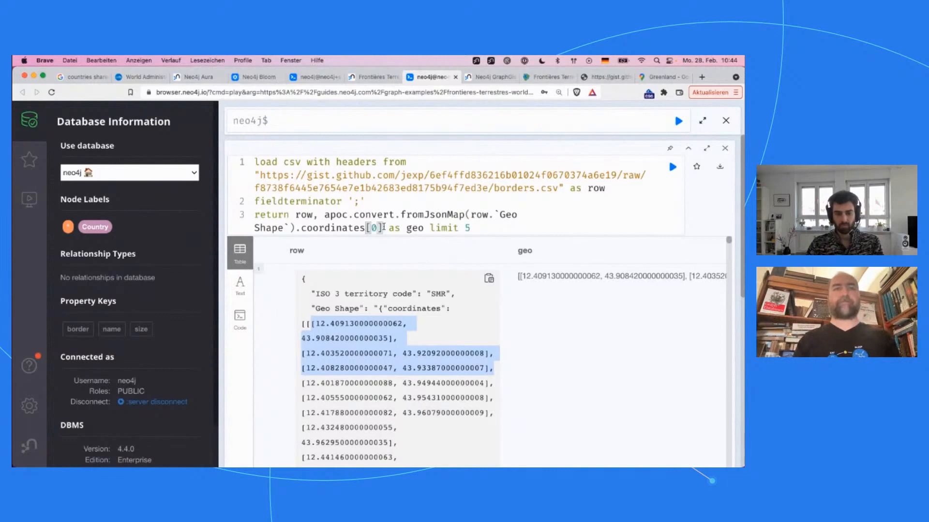
click(384, 228)
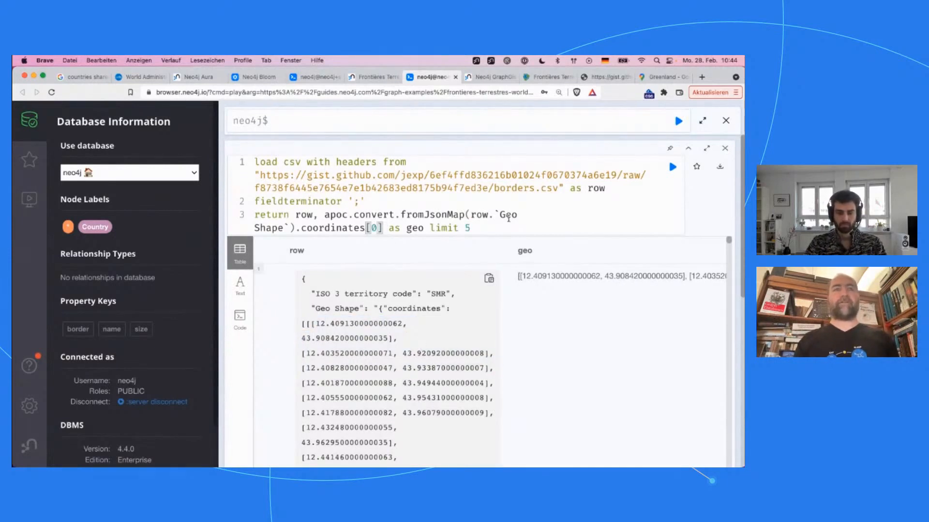
Step: Move limit 5 onto its own line below the return clause, leaving an empty line above it for a new clause
click(498, 230)
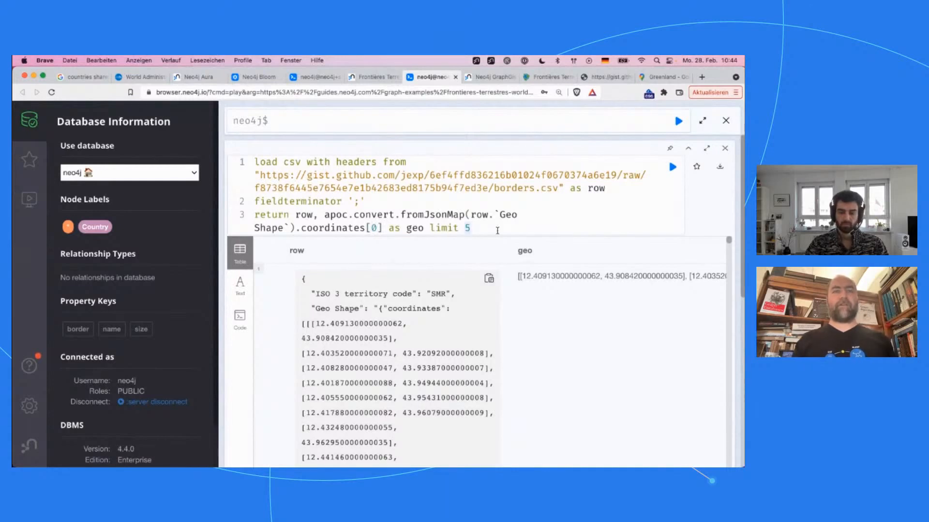
key(Left)
key(Left)
key(Left)
key(Left)
key(Left)
key(Left)
key(Left)
key(Return)
key(Return)
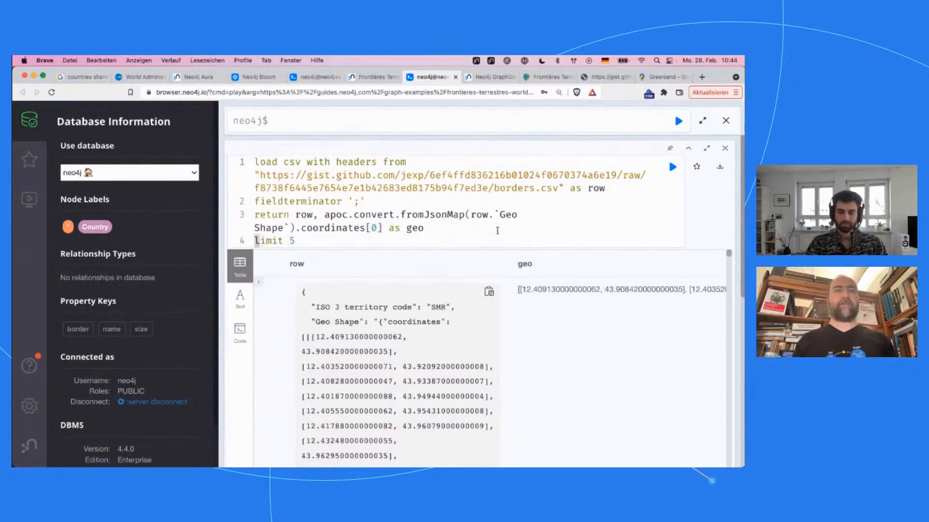
Step: Write the clause merge (c:Country {name:}) on the empty line above limit 5
text(create)
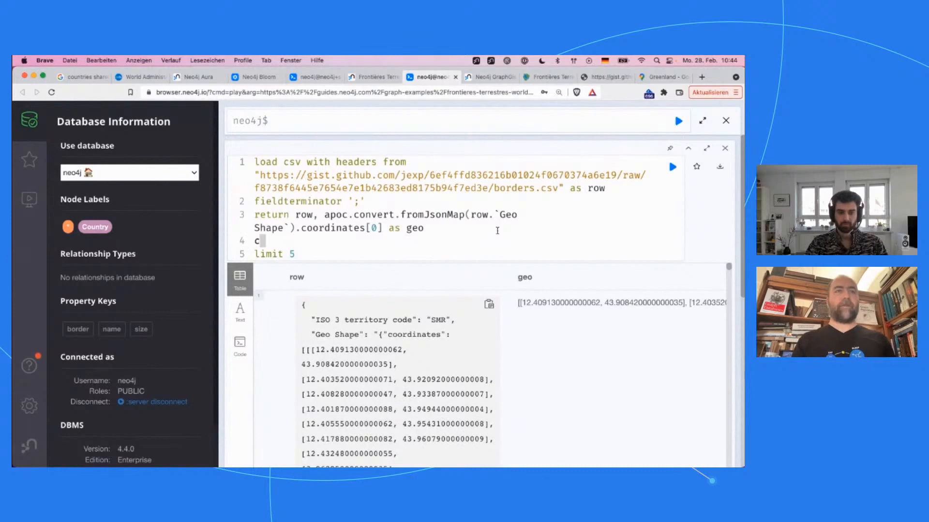
key(BackSpace)
key(BackSpace)
key(BackSpace)
key(BackSpace)
key(BackSpace)
key(BackSpace)
text(mer)
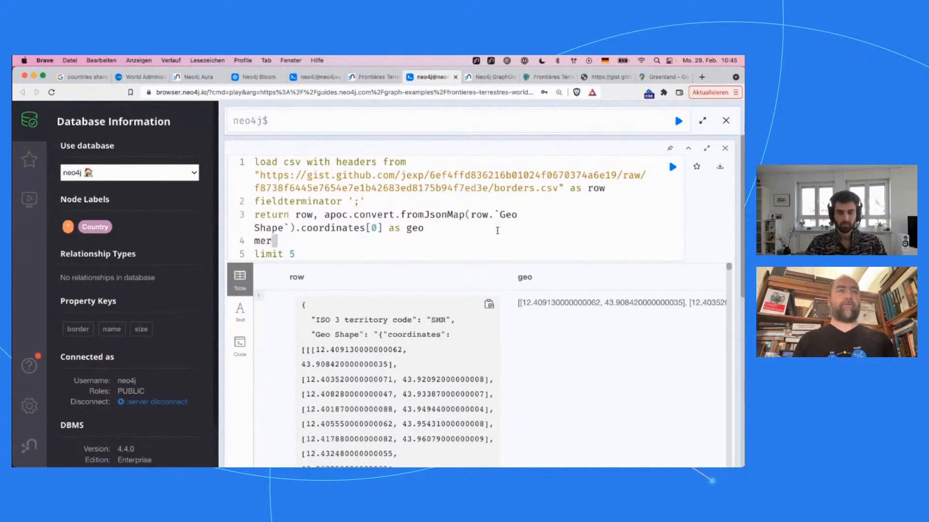
text(ge (c:Country {name:)
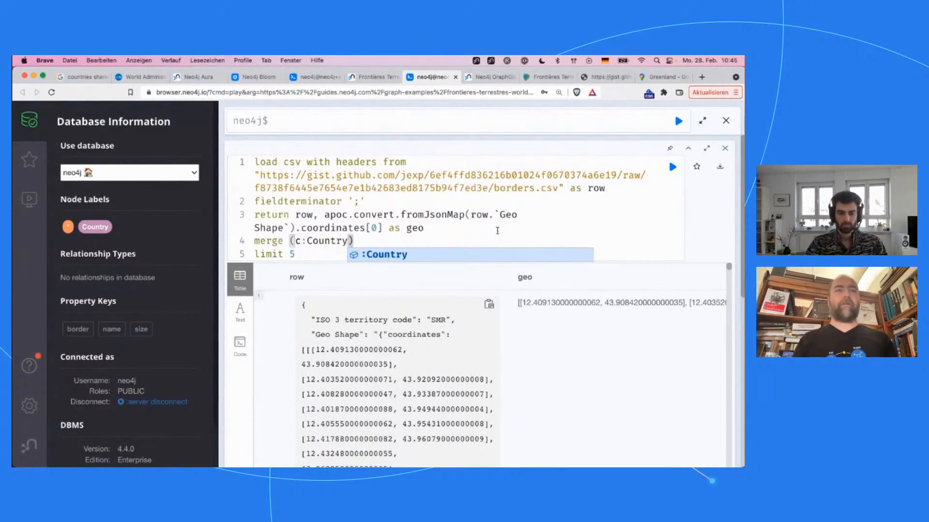
key(Escape)
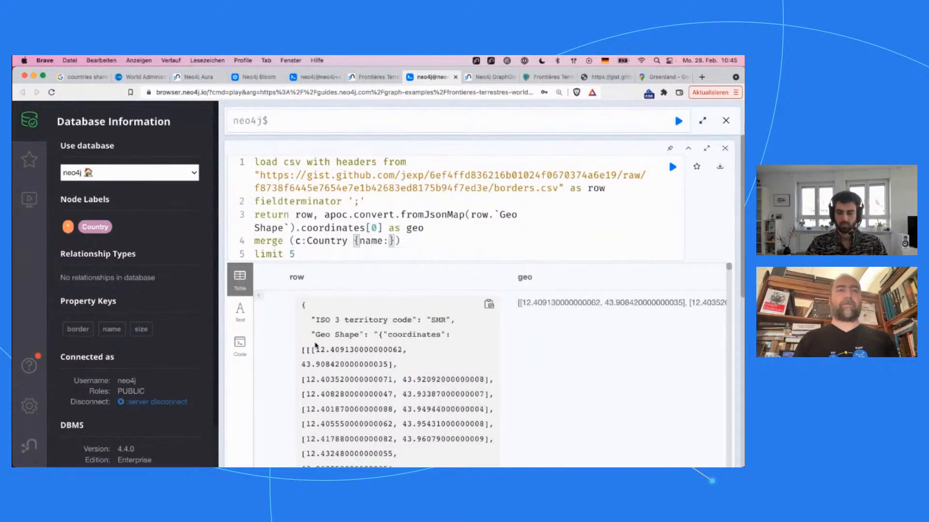
Step: Look over the row fields and change the Country merge's property key to iso
scroll(316, 346, down, 1)
scroll(315, 345, down, 1)
scroll(316, 345, up, 2)
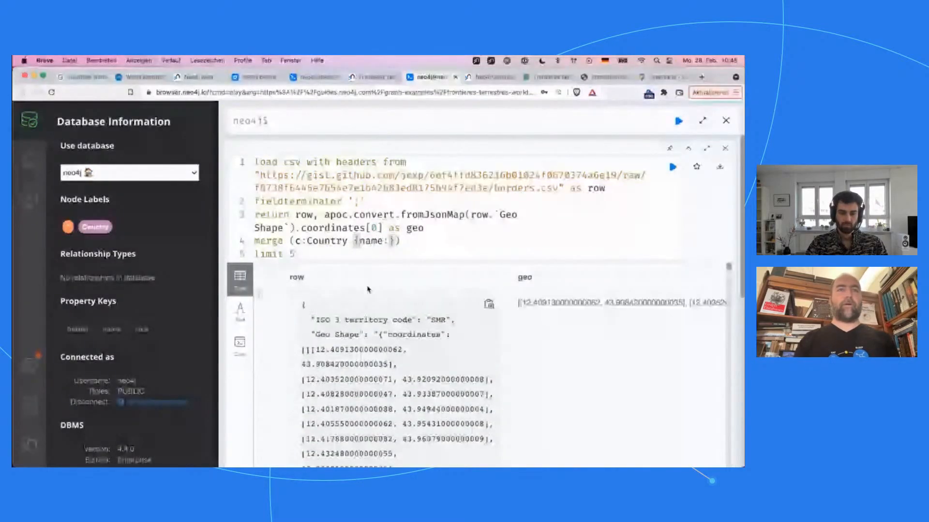
key(alt+shift+Left)
text(iso:)
Step: Find the three-letter country code field in the first row and set the iso value to row.`ISO 3 country code`
scroll(362, 385, down, 10)
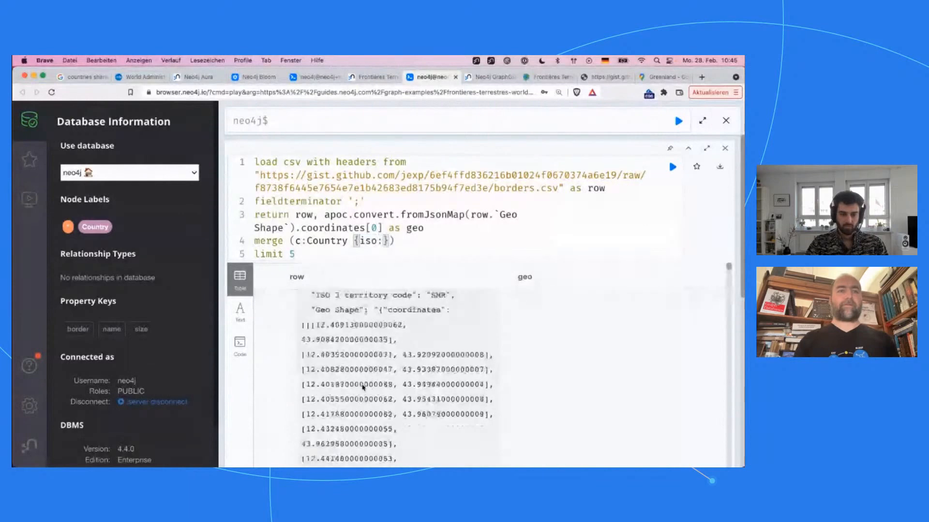
scroll(363, 384, down, 10)
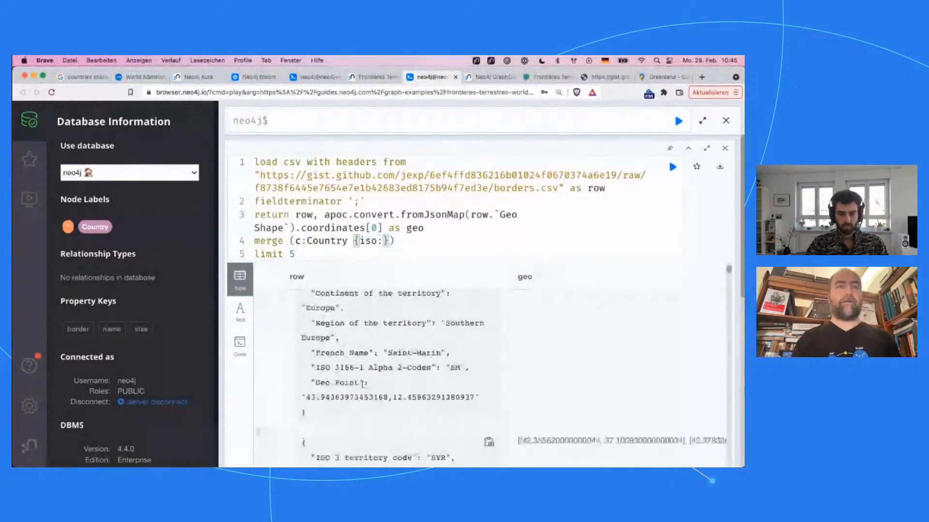
scroll(325, 399, up, 2)
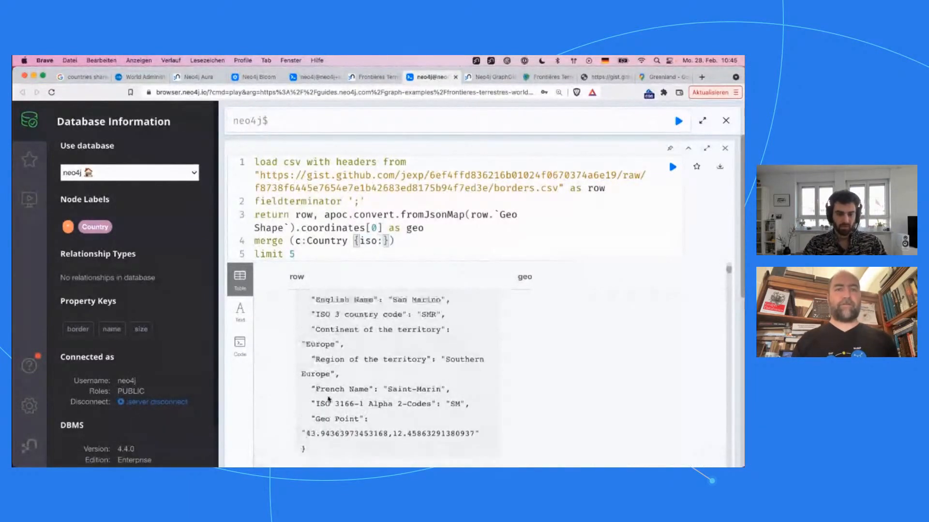
scroll(328, 396, up, 2)
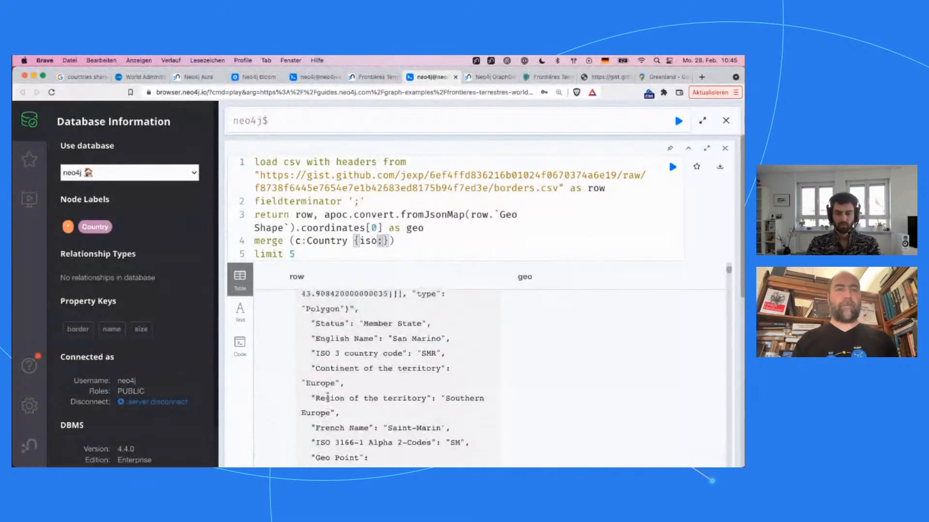
drag(316, 358, 406, 359)
key(super+c)
click(383, 241)
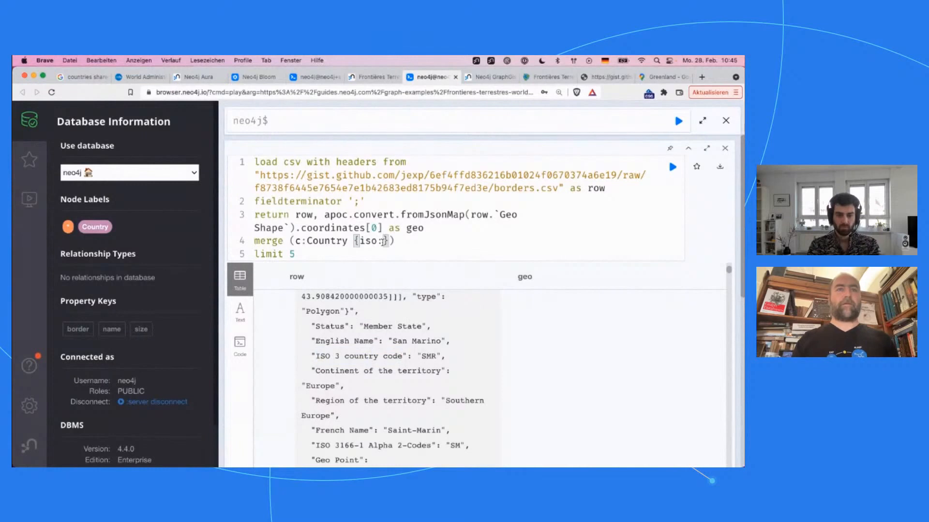
text(row.`)
key(super+v)
text(`)
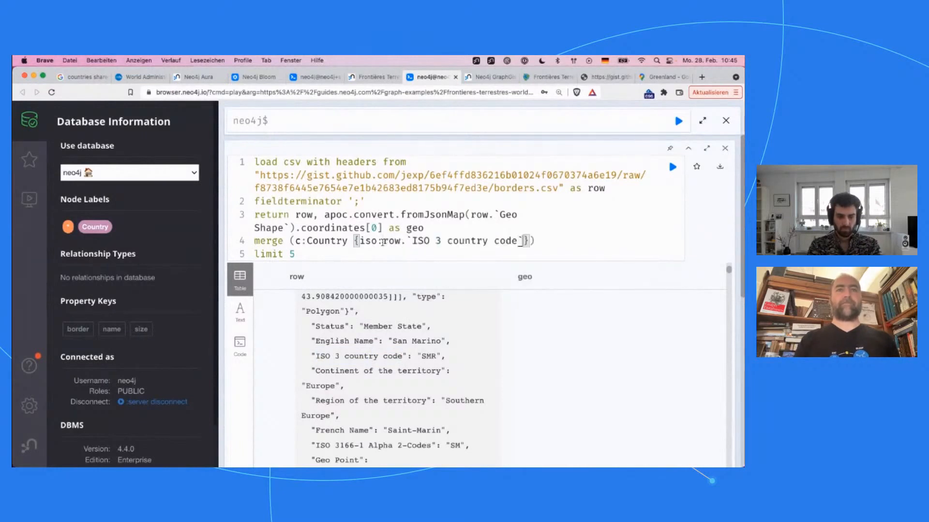
Step: Add a line below the Country merge that sets c.name = row.`English Name`, copying the field name from the row output
key(Right)
key(Right)
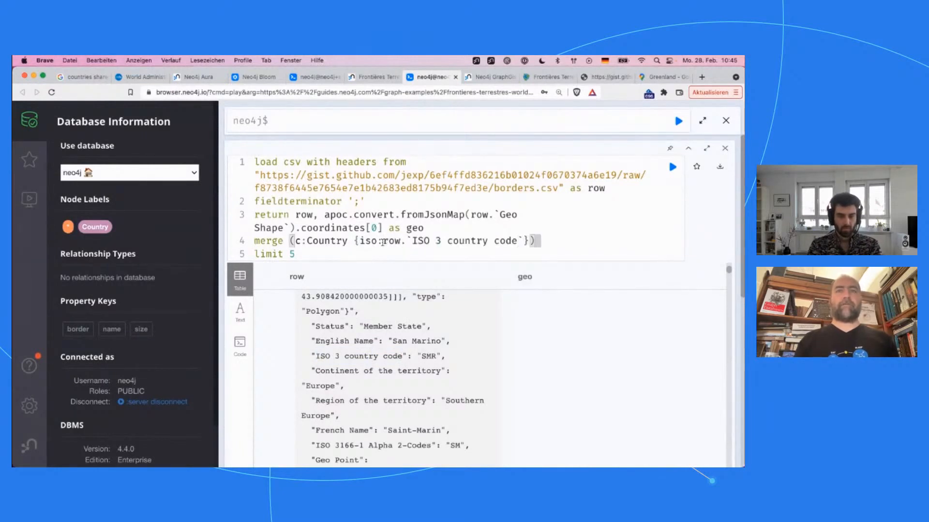
key(Return)
text(set c.na)
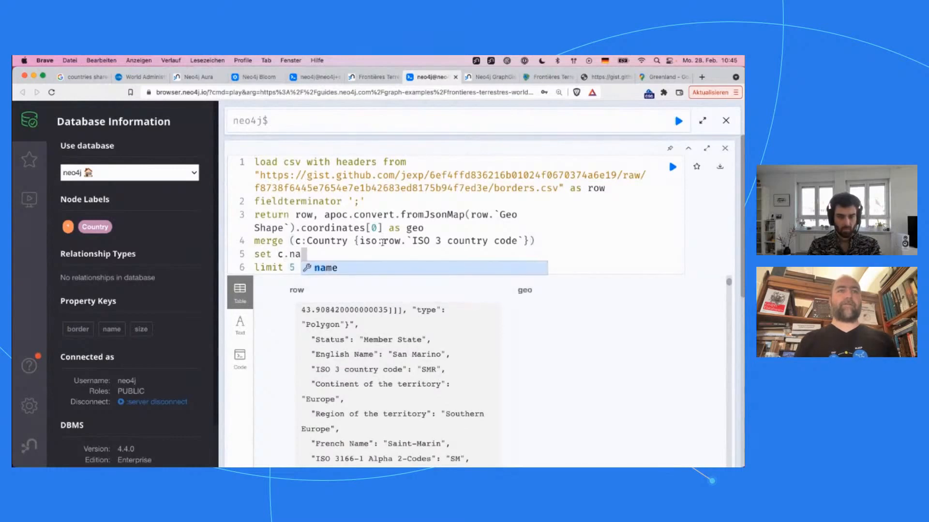
text(me =)
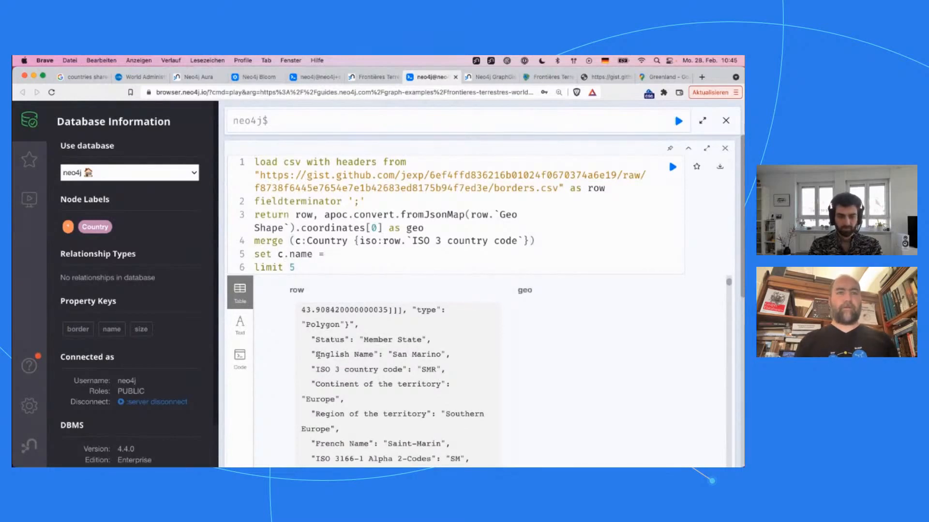
drag(315, 355, 378, 356)
key(super+c)
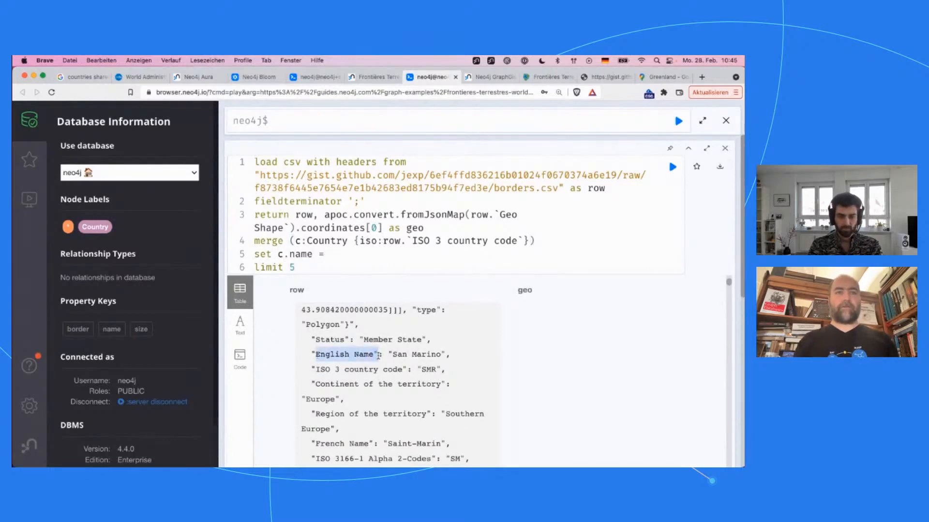
click(340, 255)
text(row.`)
key(super+v)
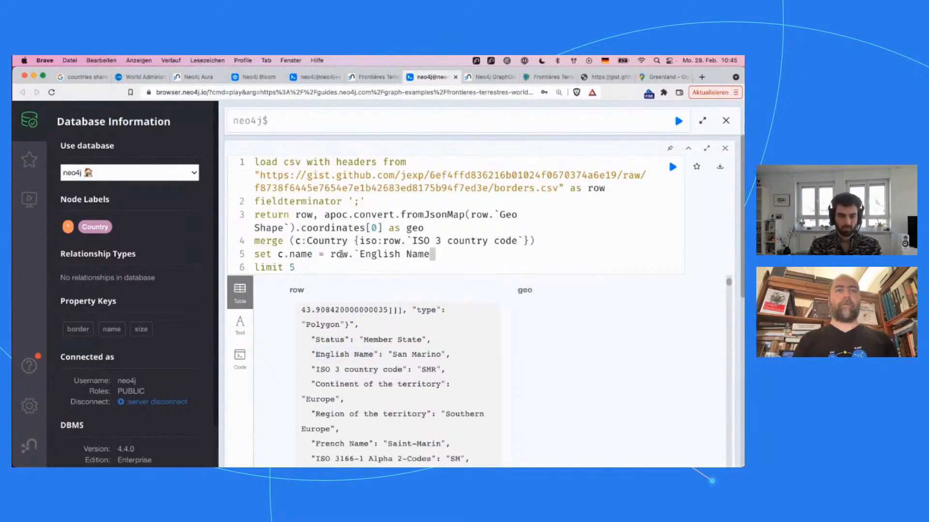
text(`)
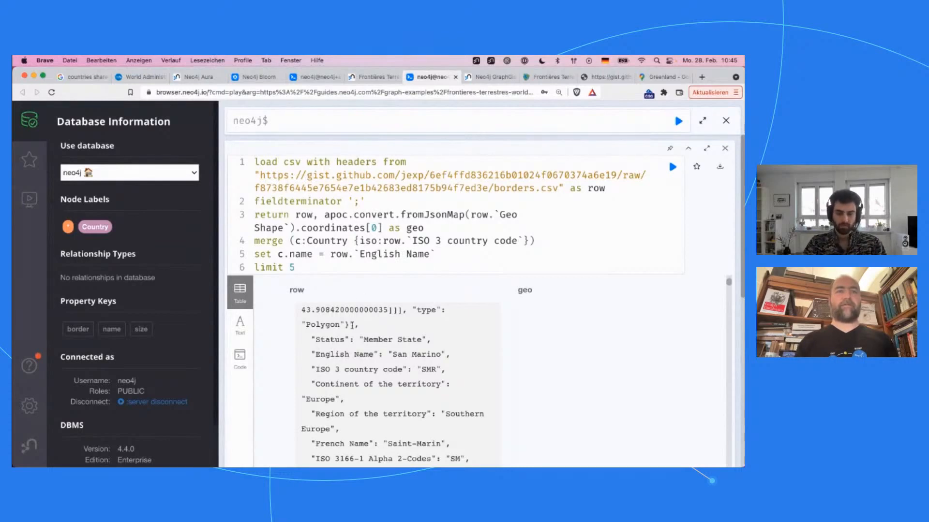
Step: Add the clause merge (con:Continent {name:}) on a new line below the set c.name line
key(Return)
text(set)
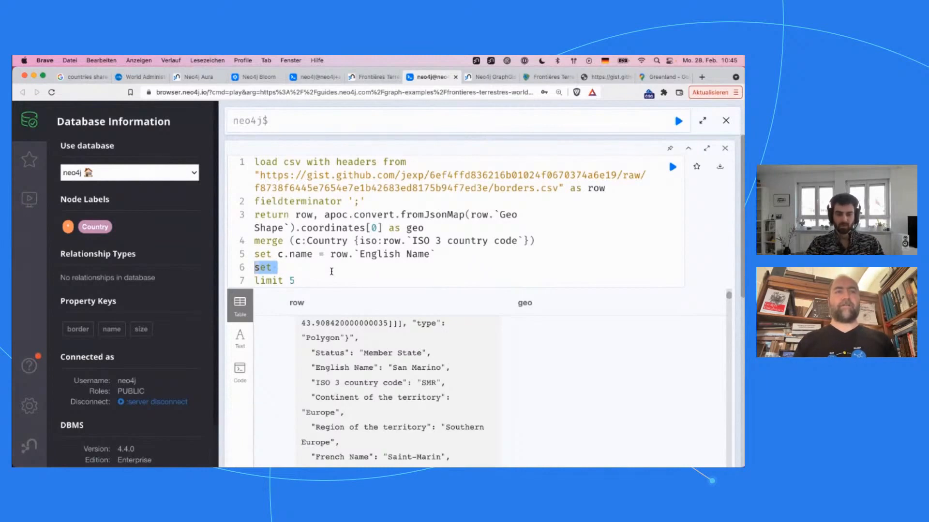
text(merge (c)
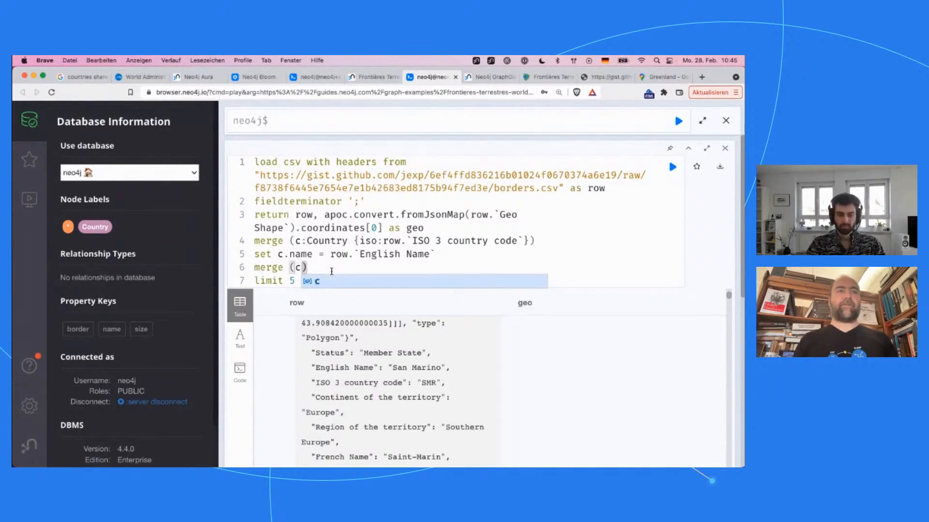
text(on:Continen)
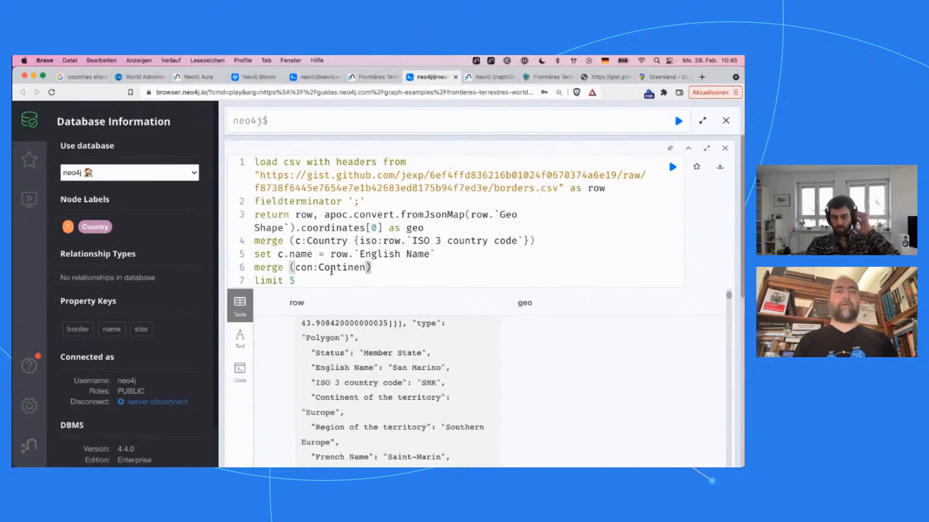
text(t {)
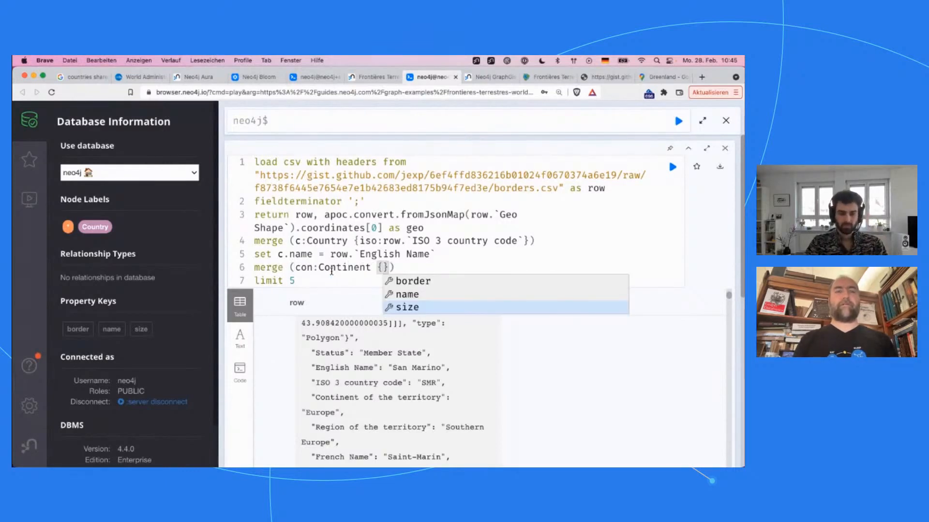
text(name:)
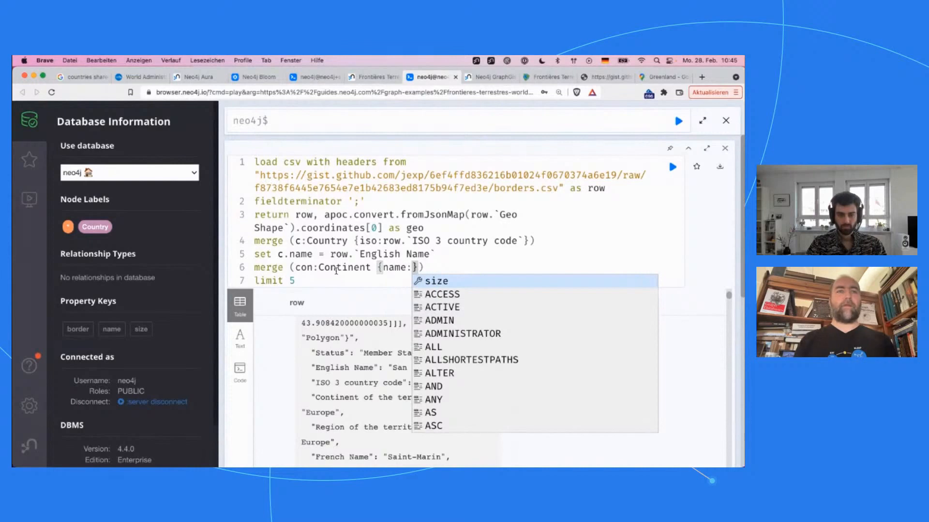
key(Escape)
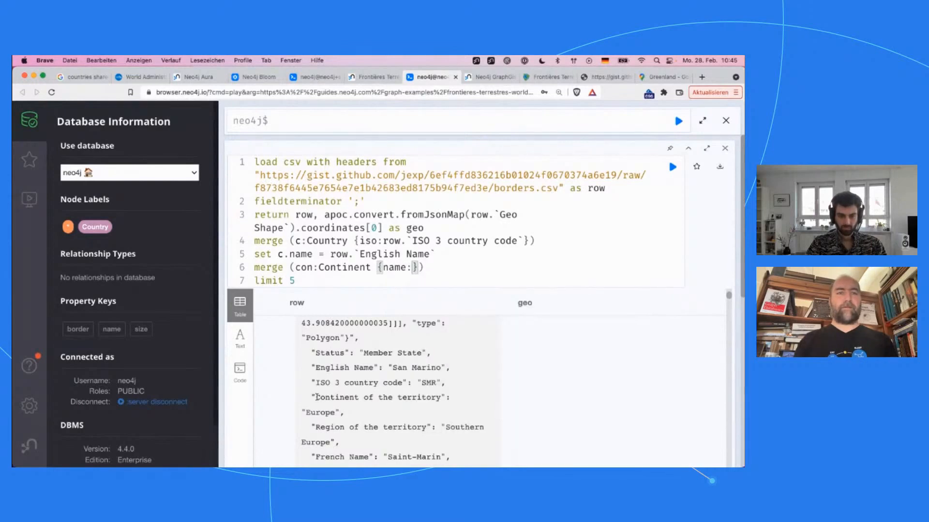
Step: Set the Continent merge's name value to row.`Continent of the territory`, copying the field name from the row output
drag(315, 397, 442, 398)
key(super+c)
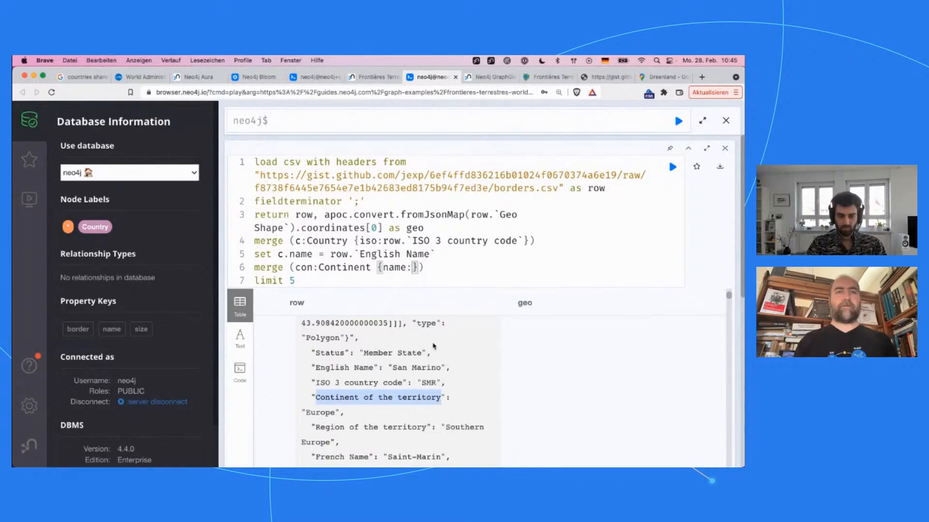
click(414, 268)
text(row.`)
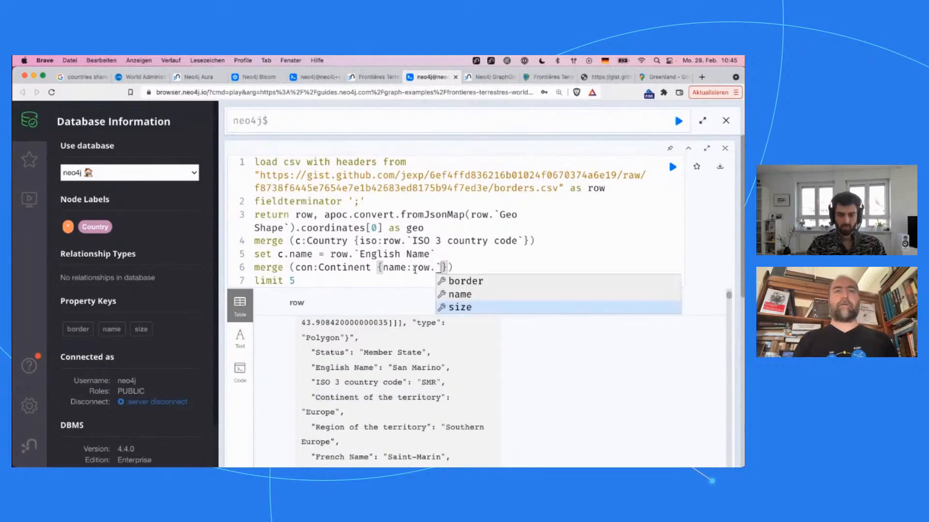
key(super+v)
text(`)
key(End)
Step: Add the clause merge (c)-[:CONTINENT]->(con) on a new line below the Continent merge
key(Return)
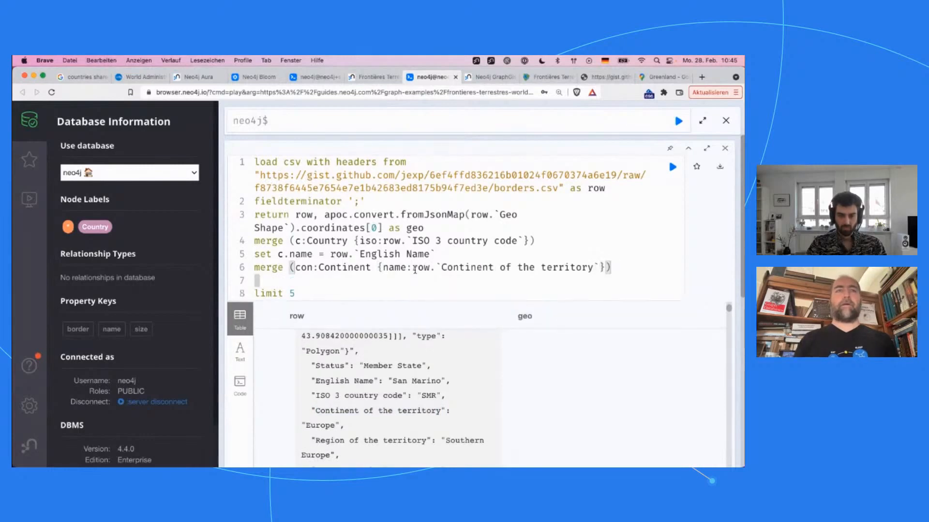
text(merge 8)
text(c)
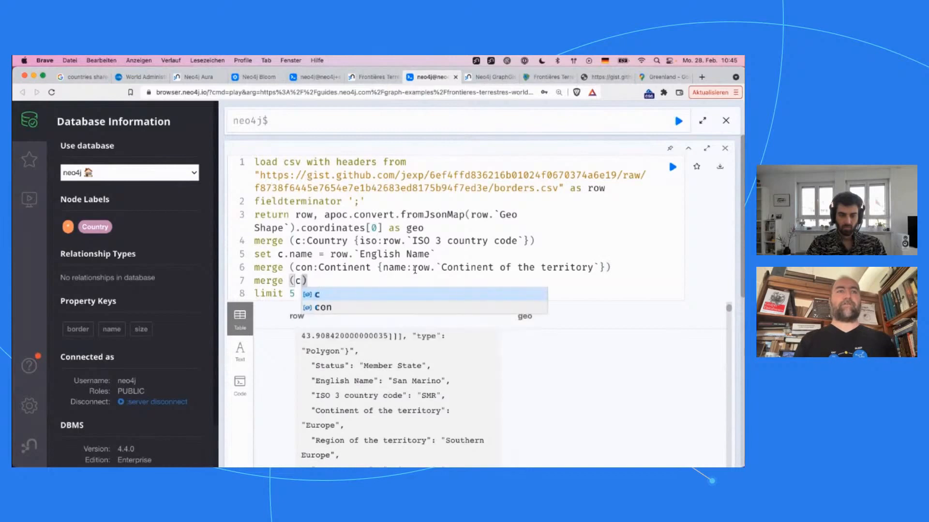
text()-)
key(Escape)
text([)
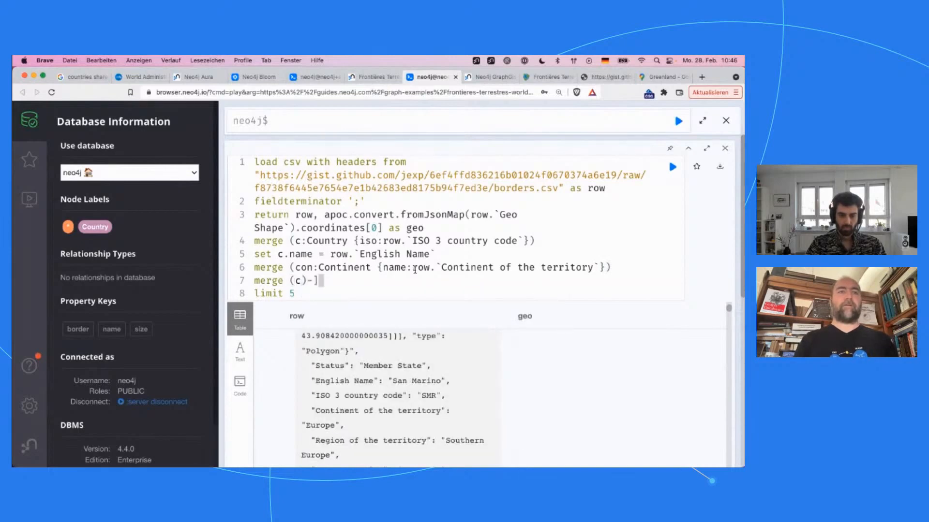
text(:ON)
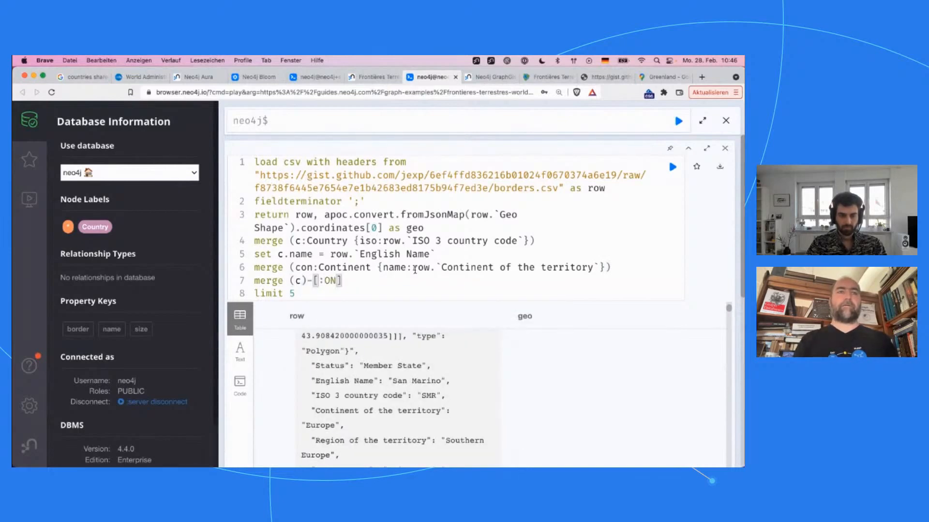
key(BackSpace)
key(BackSpace)
text(CONTINENT)
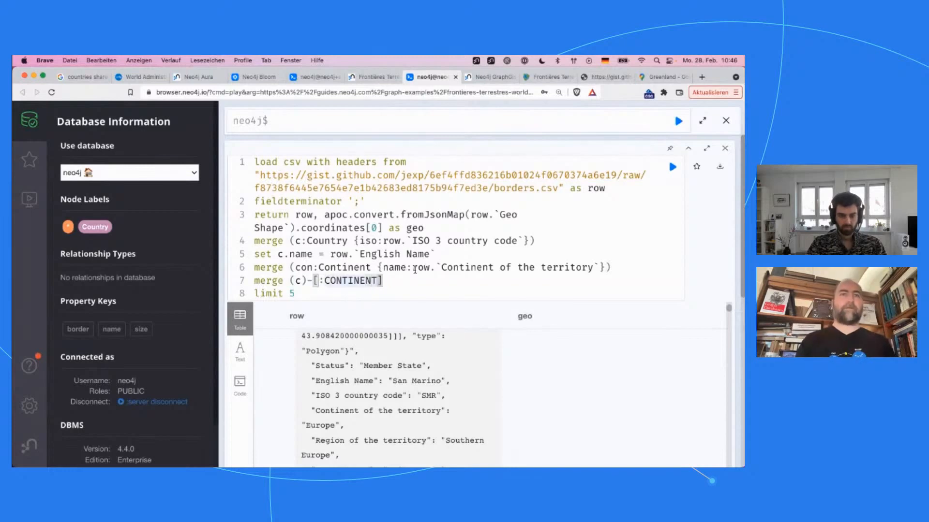
text(]->()
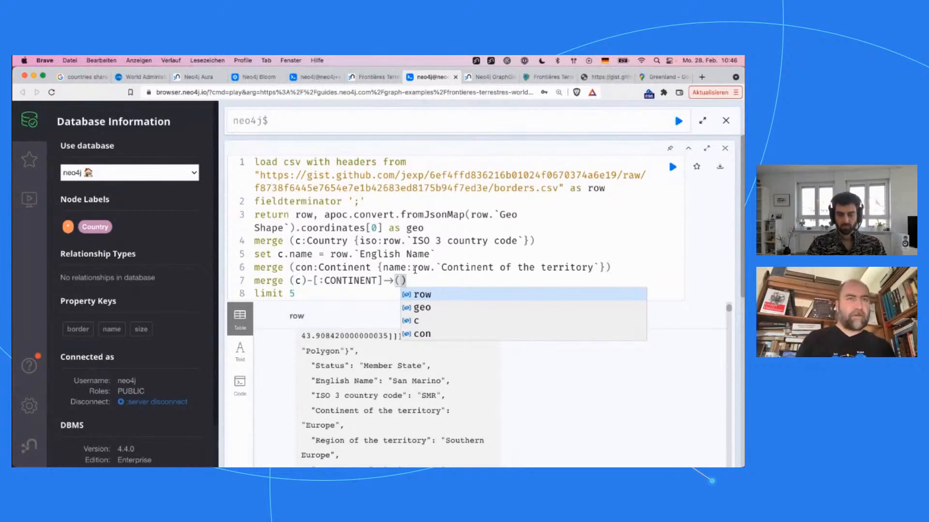
key(Left)
key(Left)
key(Left)
key(Left)
key(Left)
key(Left)
key(Left)
key(Left)
key(Left)
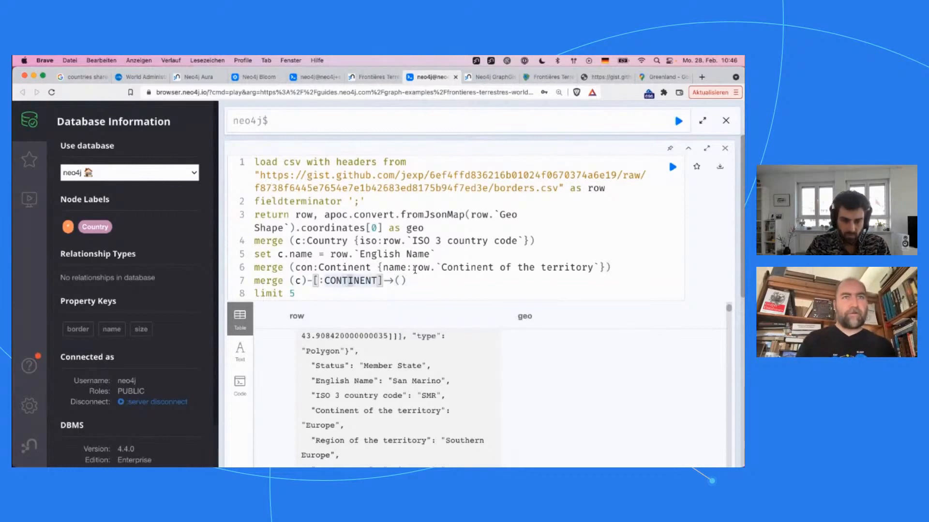
key(End)
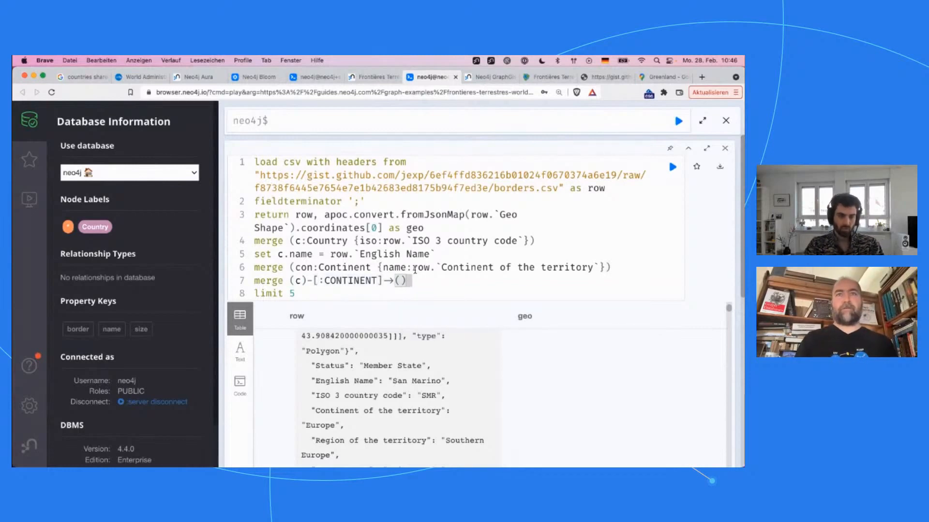
text(con)
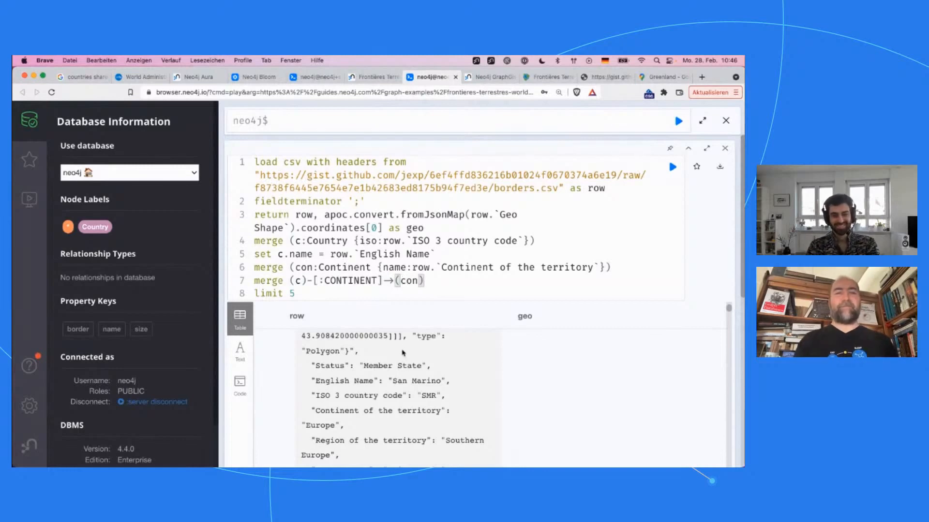
Step: Insert merge (reg:Region {name:row.`Region of the territory`}) below the set c.name line, copying the field name from the row output
scroll(405, 355, down, 1)
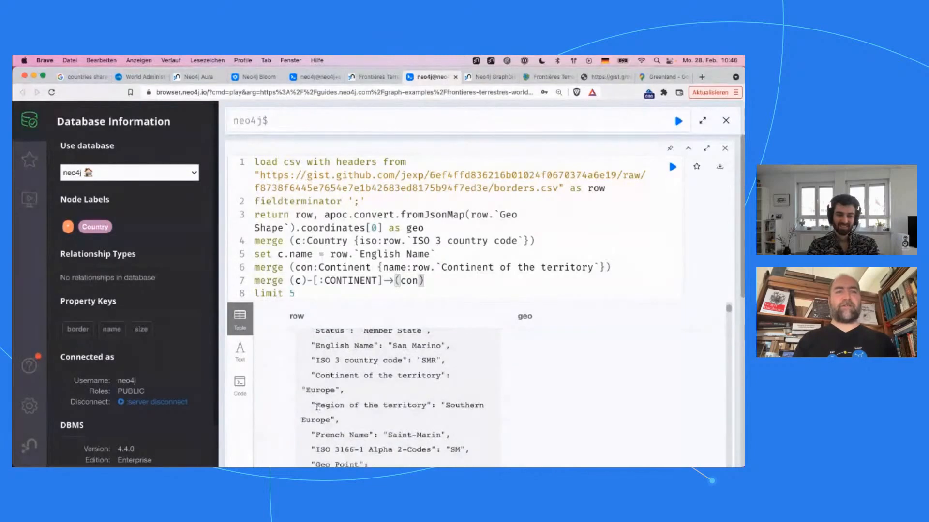
drag(316, 405, 426, 404)
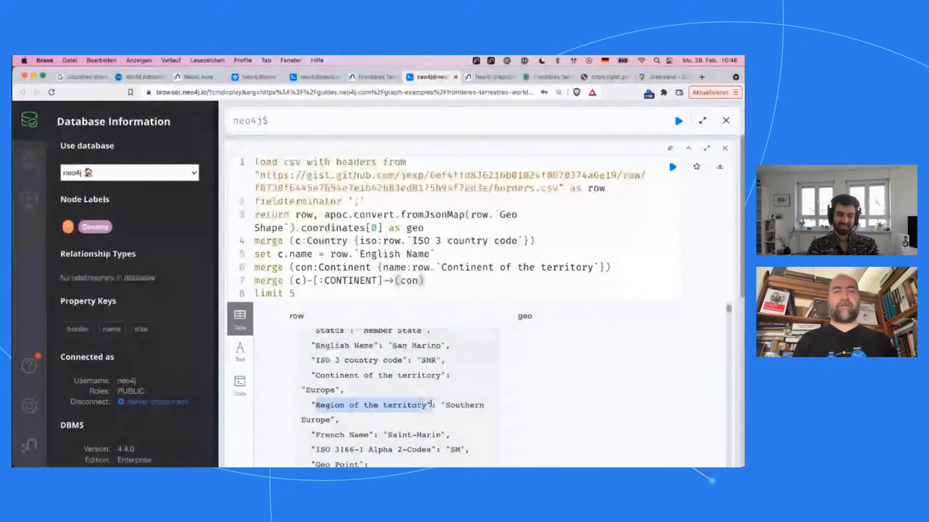
click(465, 263)
key(End)
key(Up)
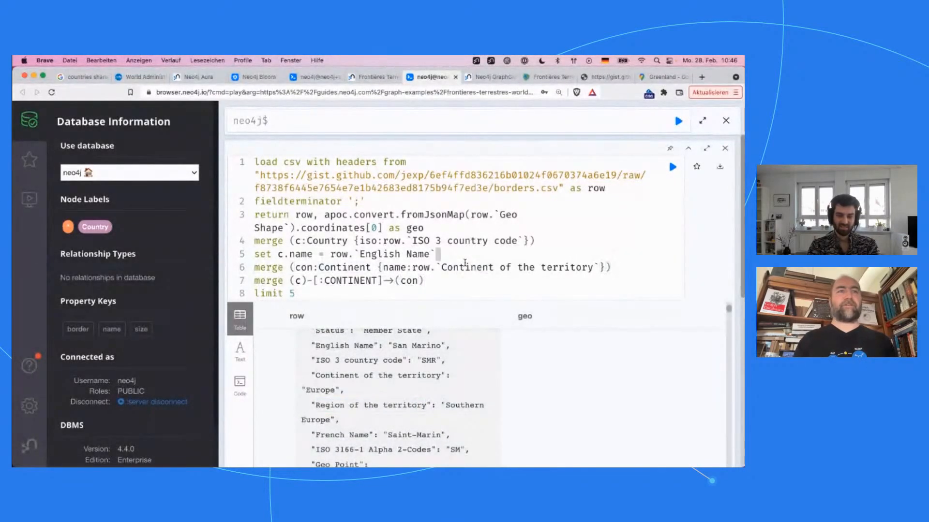
key(Return)
text(merge (re)
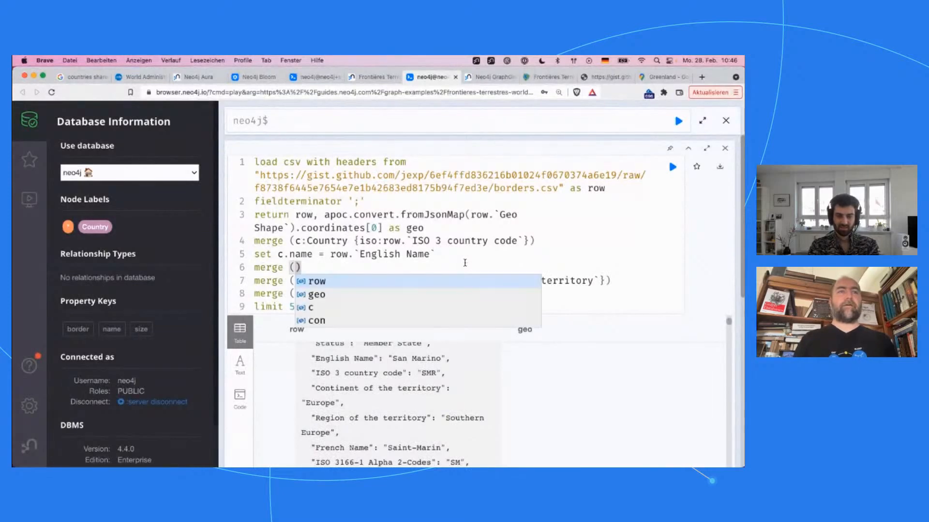
key(BackSpace)
text(eg:Region )
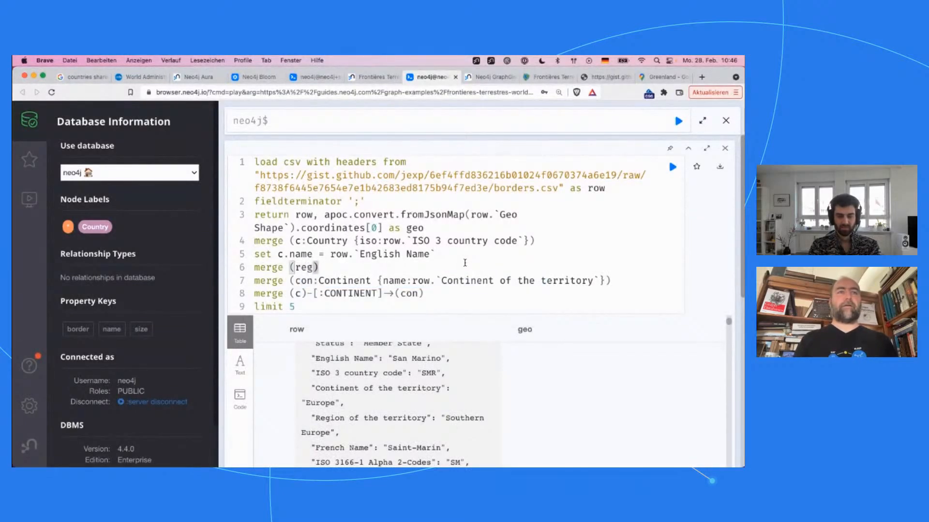
text({name:row.)
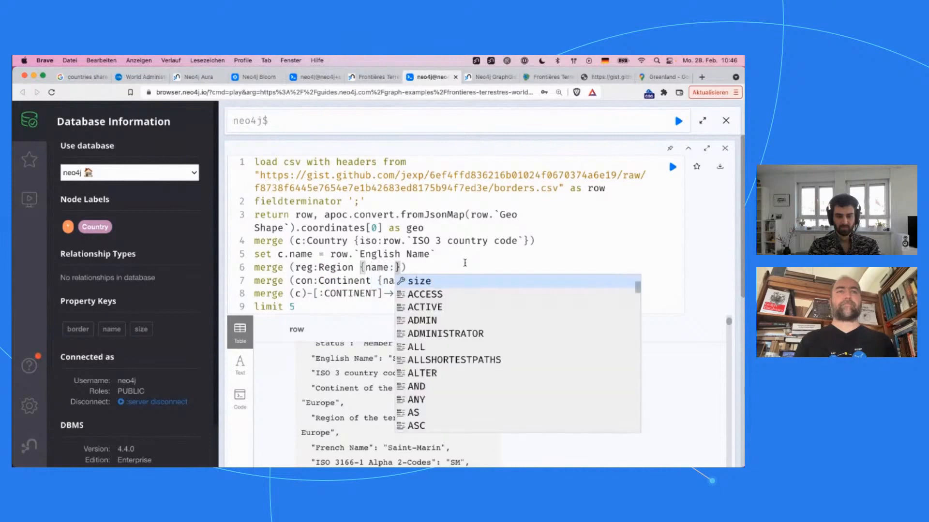
key(Escape)
text(`Region of the territory`)
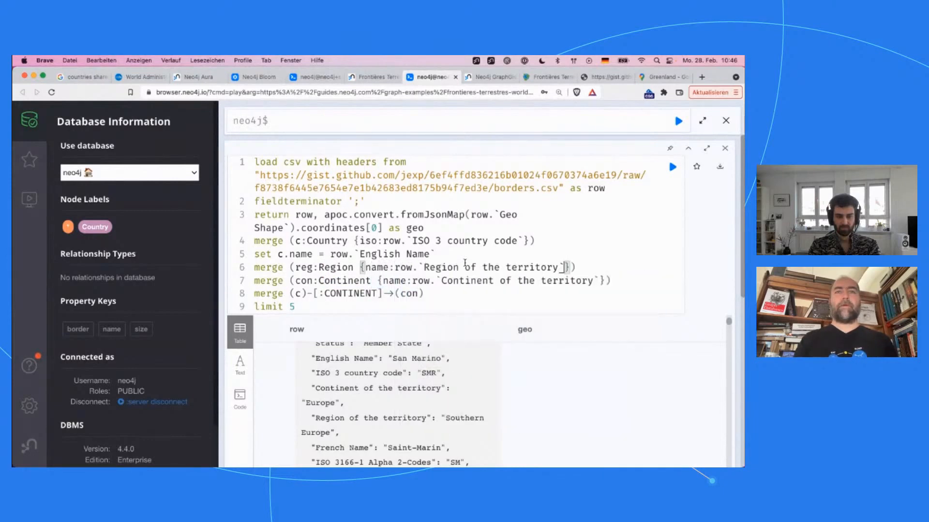
Step: Copy the CONTINENT relationship merge to a new line below the Region merge and change it to merge (c)-[:REGION]->(reg)
click(369, 295)
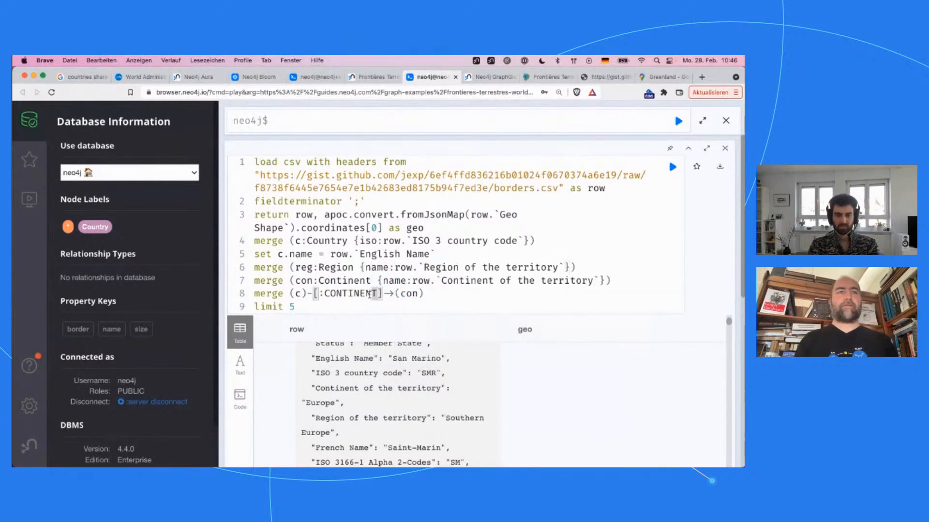
key(super+Left)
key(super+shift+Right)
key(super+c)
key(Up)
key(super+Right)
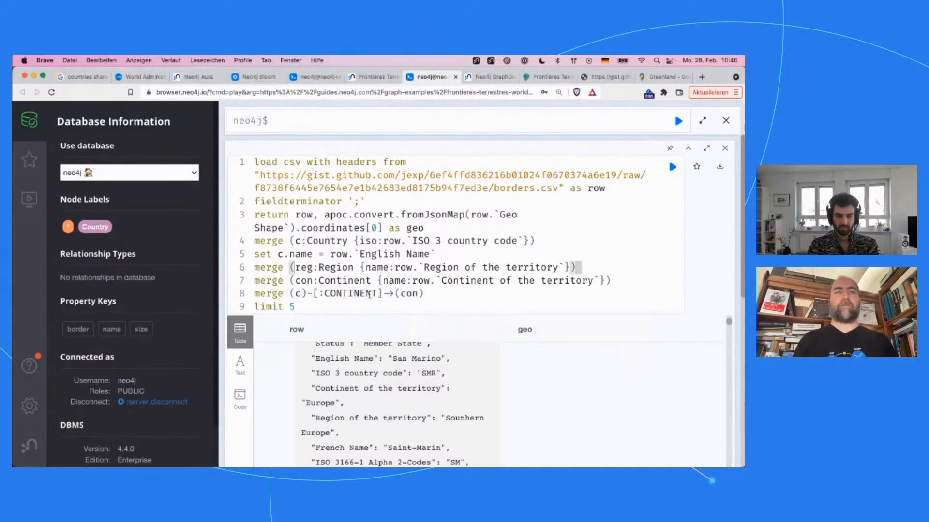
key(Return)
key(super+v)
double_click(350, 280)
text(REGION)
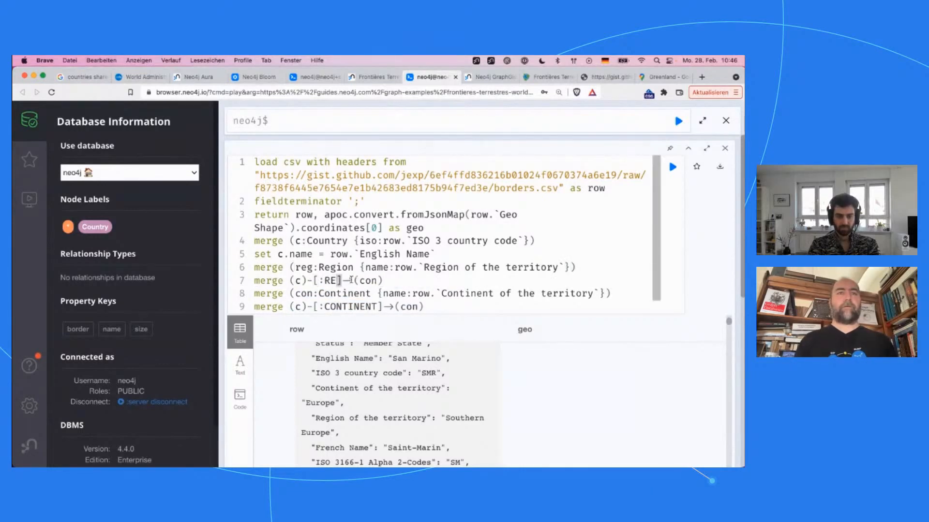
double_click(391, 281)
text(reg)
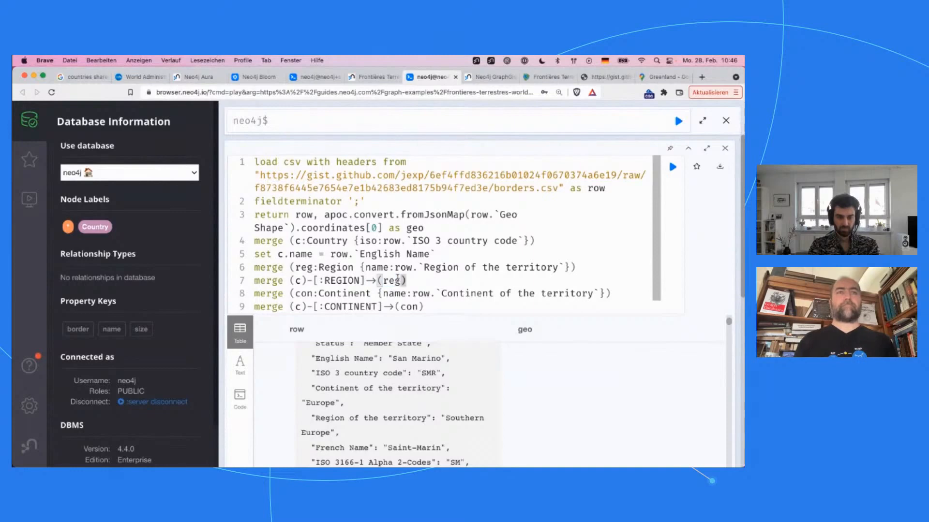
Step: Duplicate the merge (c)-[:REGION]->(reg) line onto a new line below the CONTINENT relationship merge
click(362, 292)
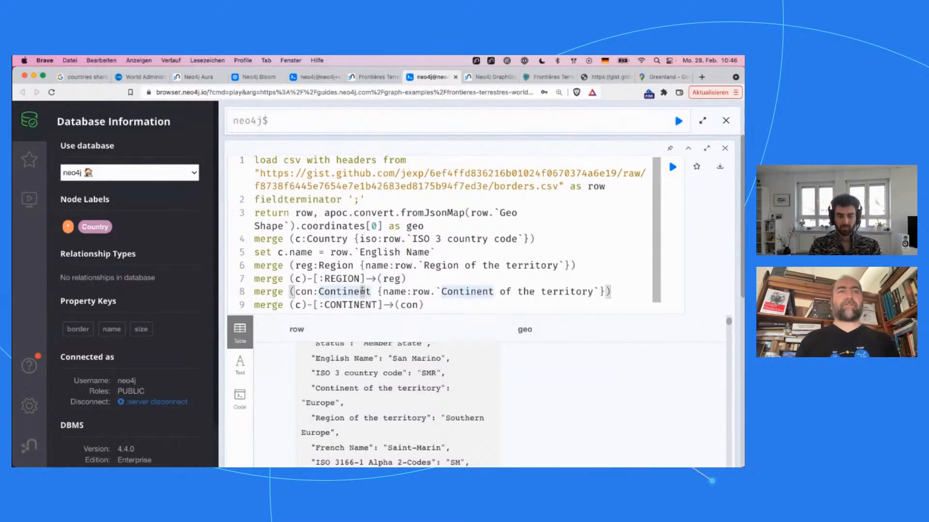
scroll(362, 291, down, 1)
key(Up)
key(super+Left)
key(super+shift+Right)
key(Down)
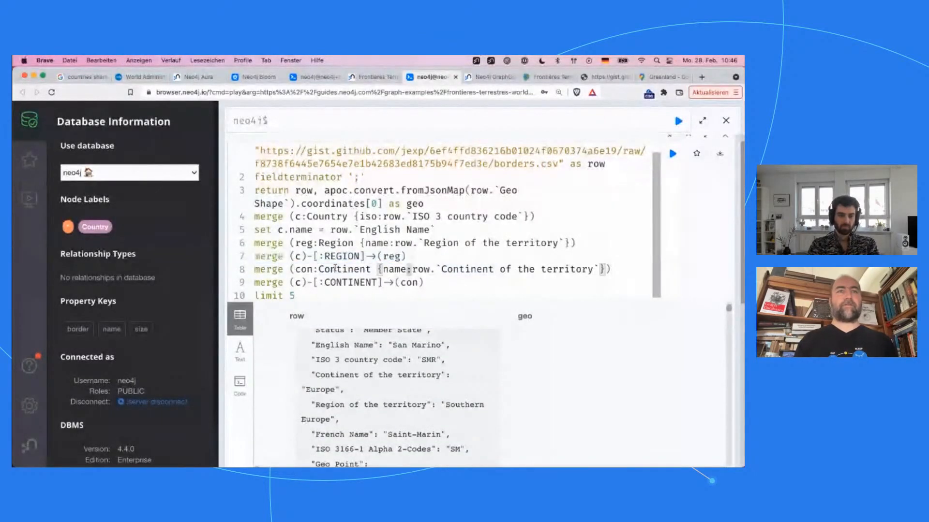
key(Down)
key(super+Right)
key(Return)
key(super+v)
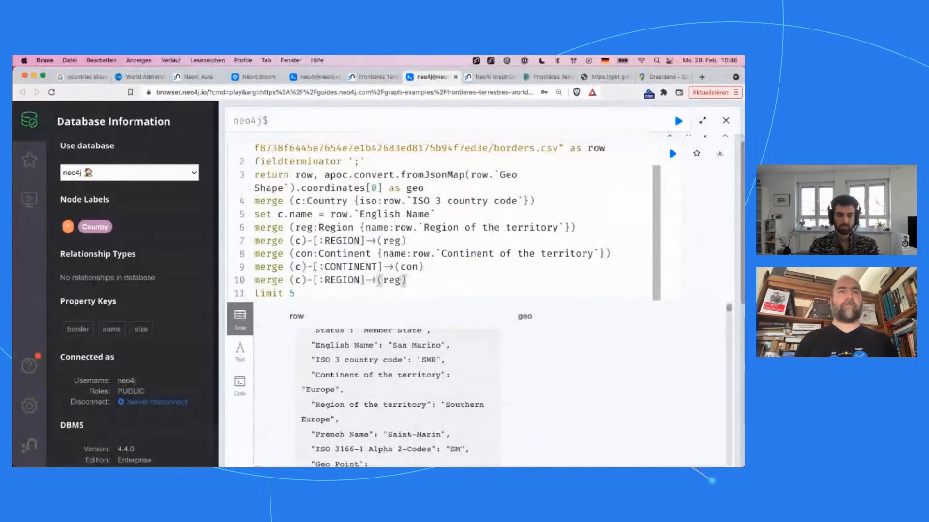
Step: Change the duplicated relationship line to merge (reg)-[:CONTINENT]->(con)
double_click(337, 278)
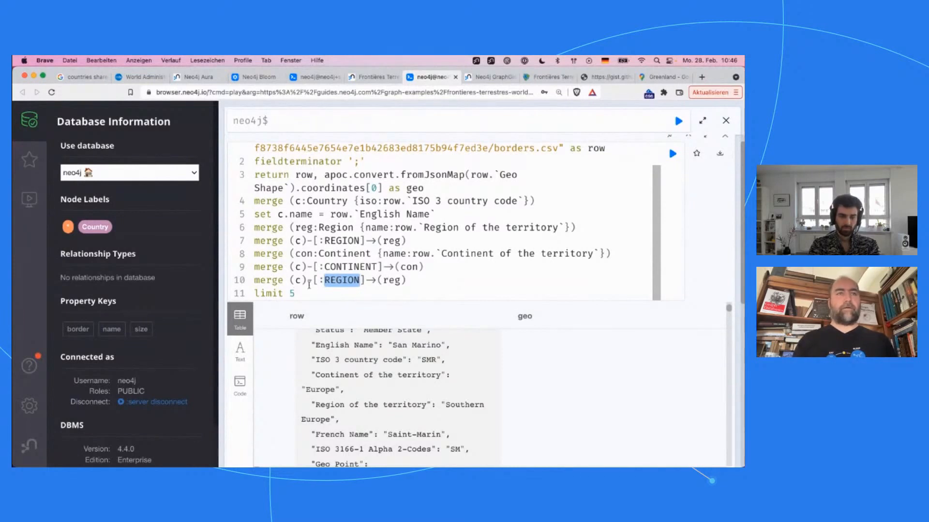
double_click(300, 281)
text(reg)
double_click(403, 281)
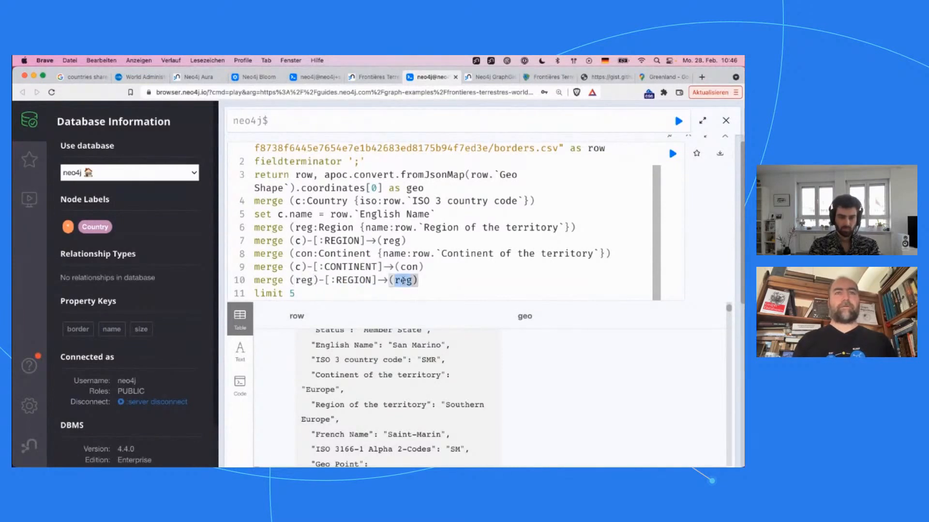
text(con)
double_click(357, 281)
text(CONTI)
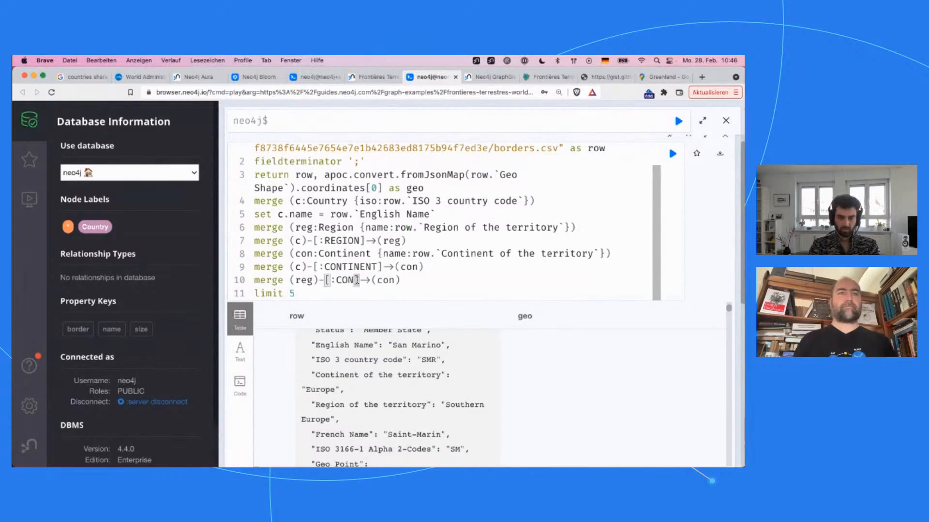
text(NENT)
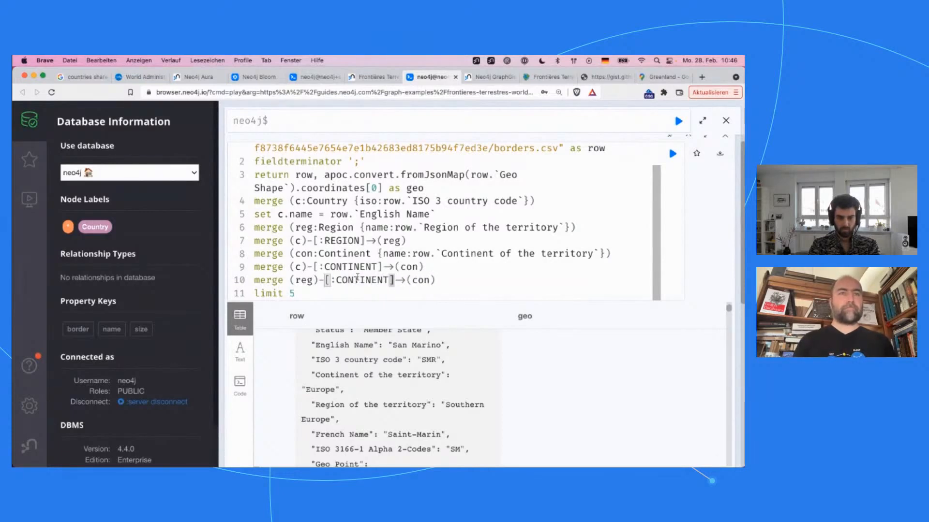
Step: Delete the merge (c)-[:CONTINENT]->(con) line that links the country directly to the continent
double_click(357, 280)
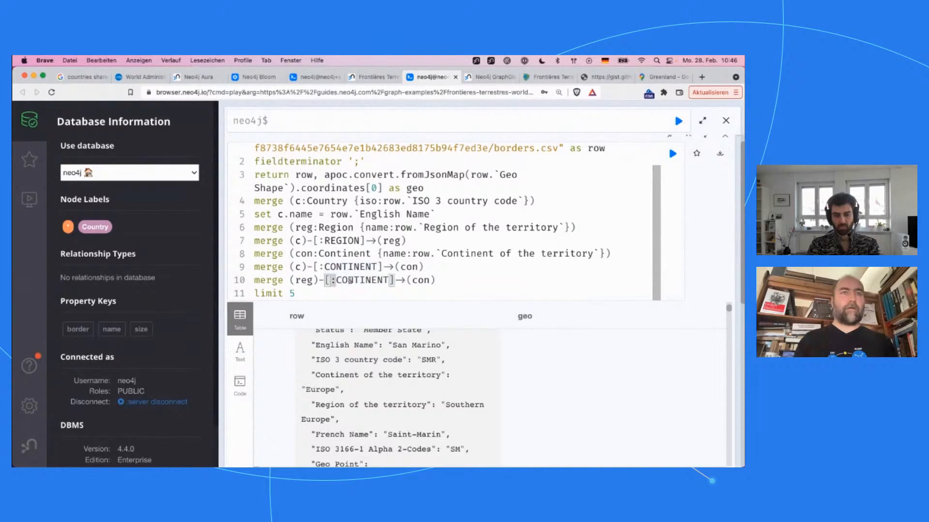
double_click(350, 280)
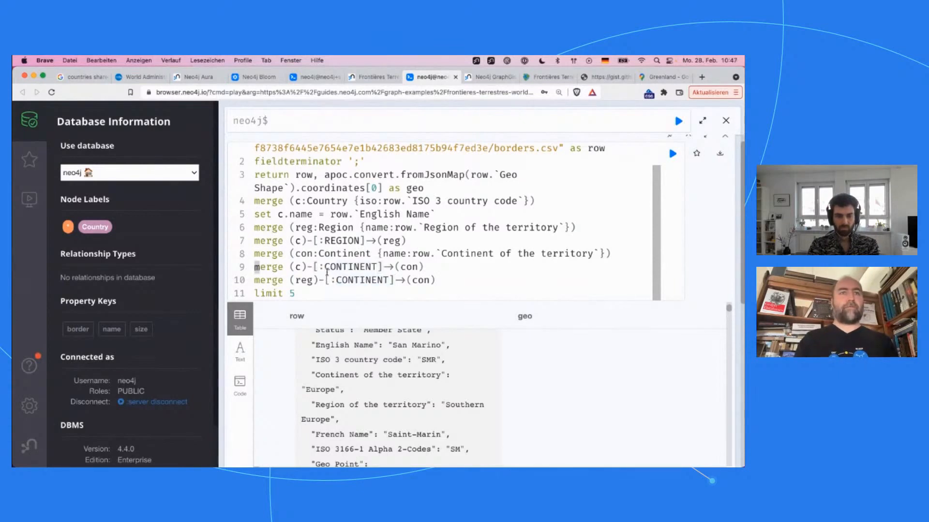
triple_click(327, 267)
key(BackSpace)
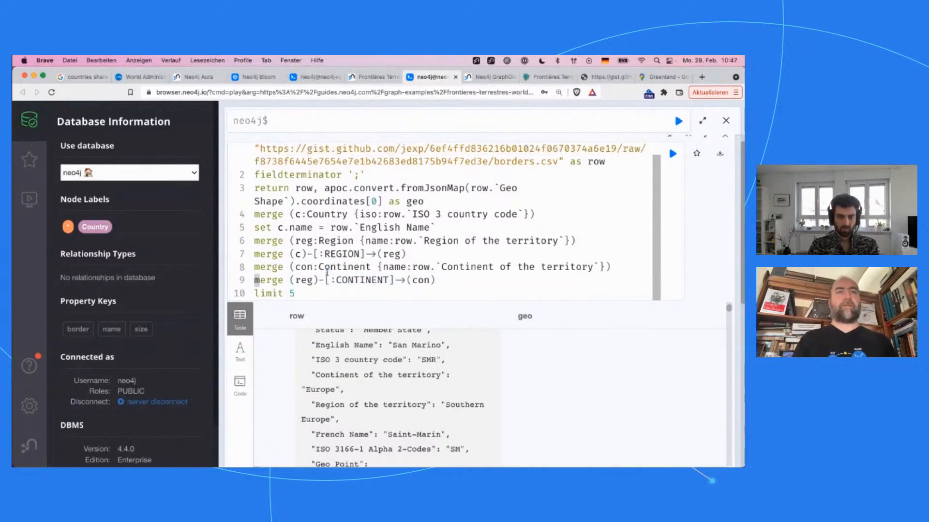
click(350, 282)
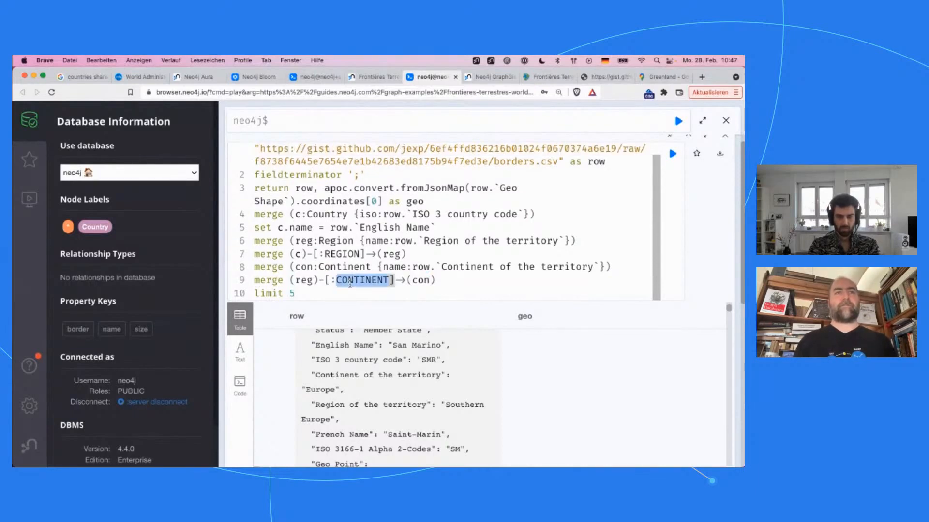
key(Up)
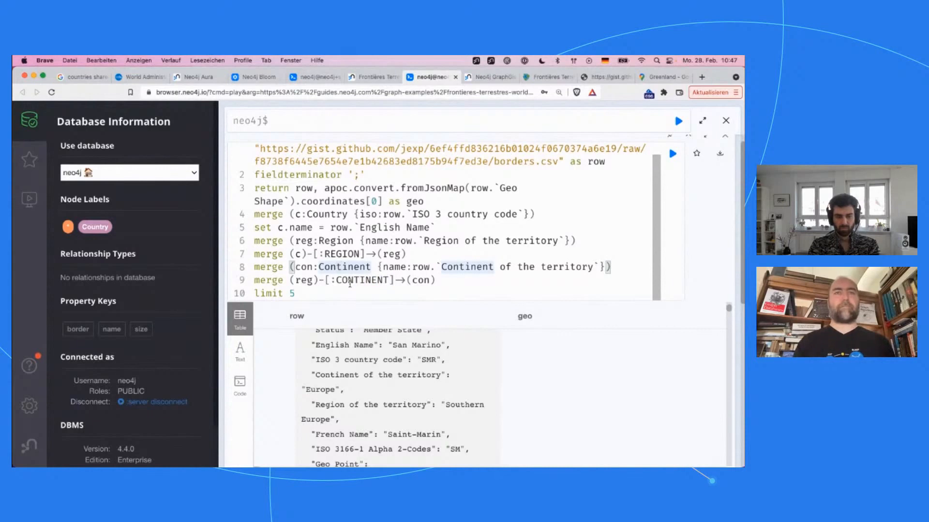
scroll(346, 385, down, 2)
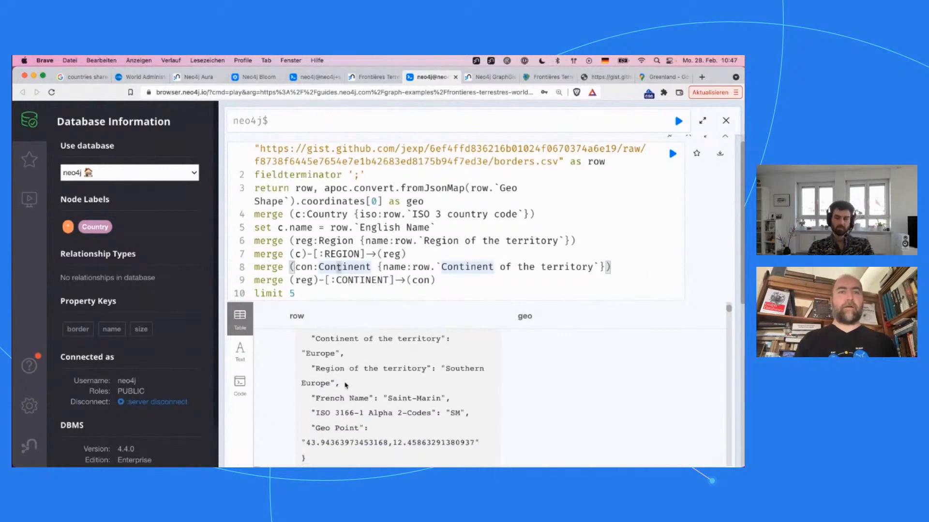
Step: Below the c.name assignment, add a line reading set c.loc = point({latitude:row})
scroll(346, 385, down, 1)
drag(316, 401, 346, 402)
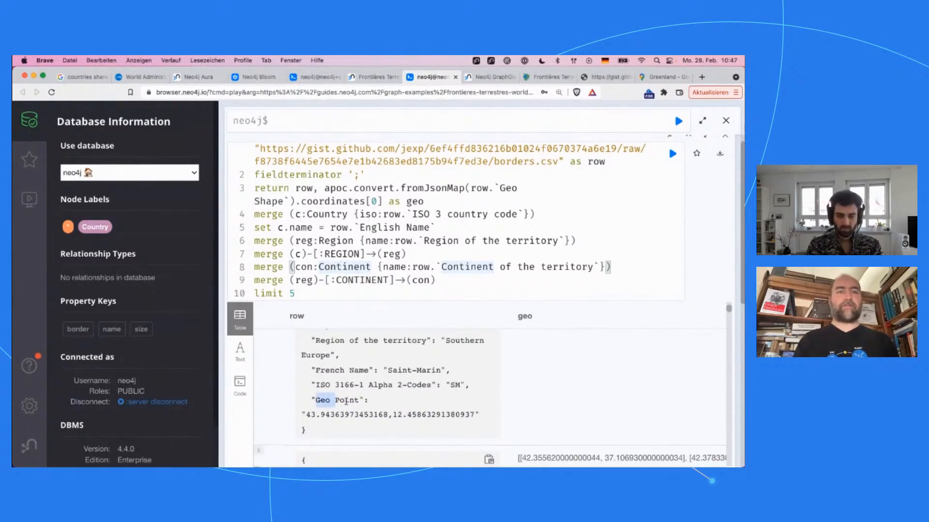
click(459, 283)
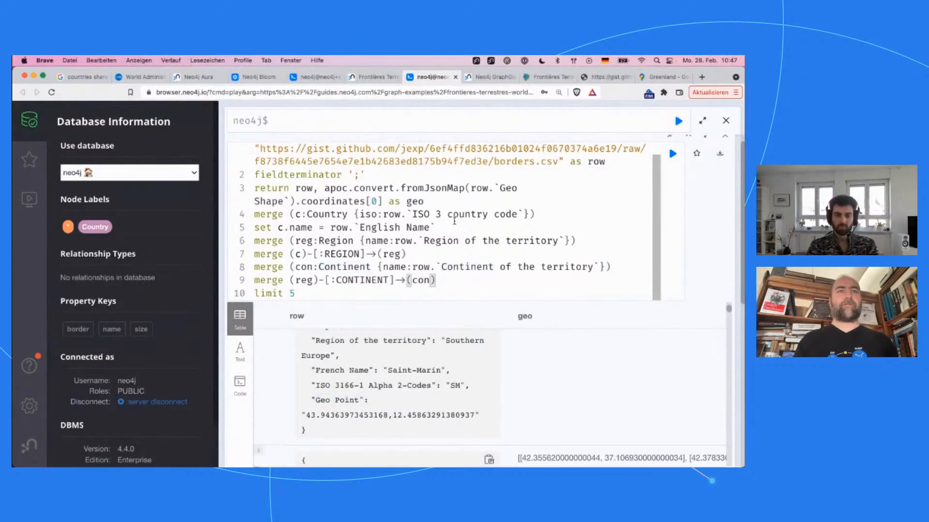
click(449, 227)
key(Return)
text(set c.)
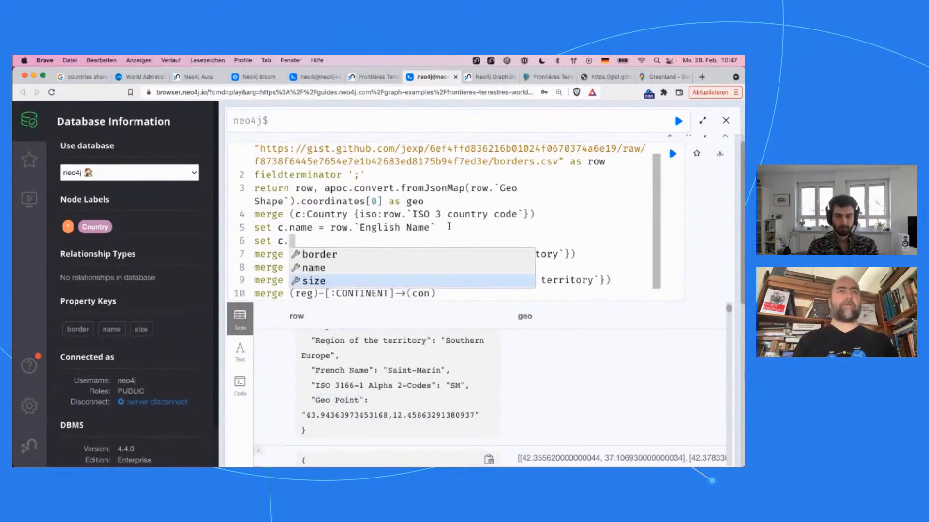
text(loc = poi)
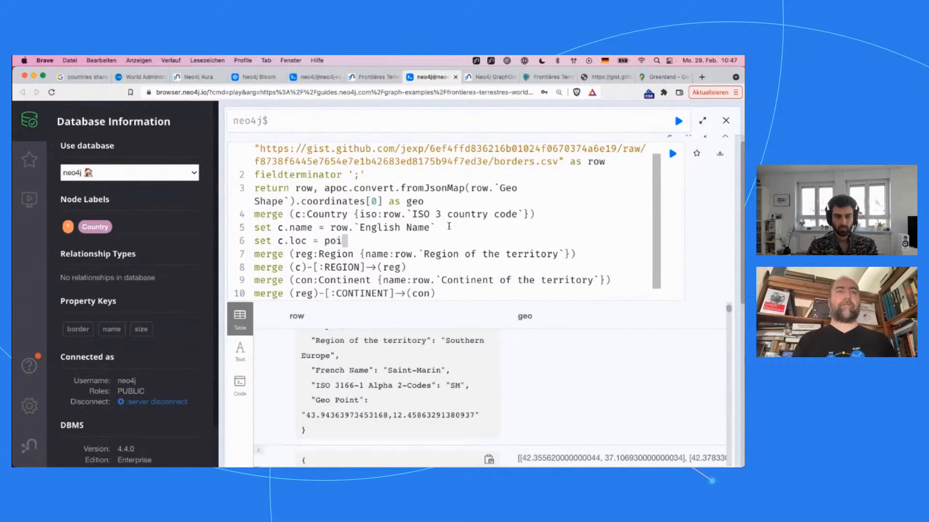
text(nt({latitud)
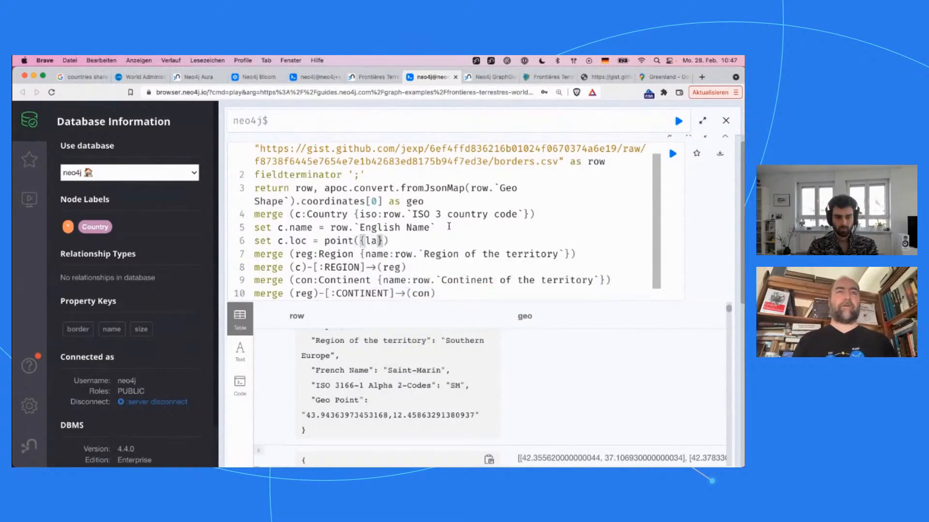
text(e:)
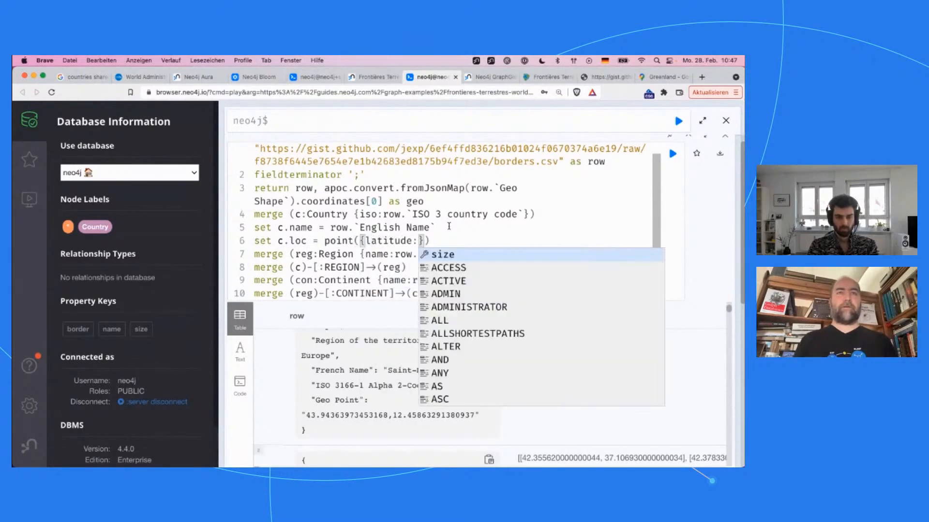
text(row)
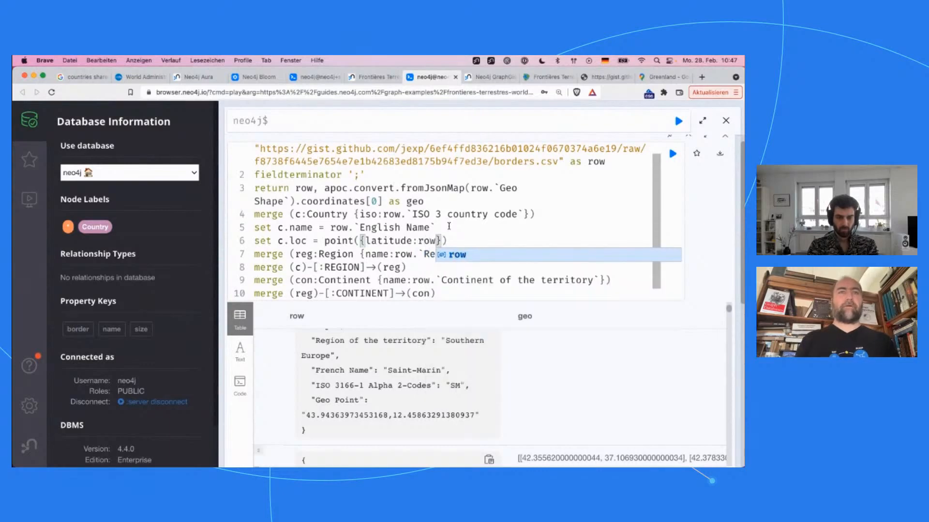
Step: Extend the return clause after geo with the additional expression row.`Geo Point`
key(Home)
key(Up)
key(Up)
key(Up)
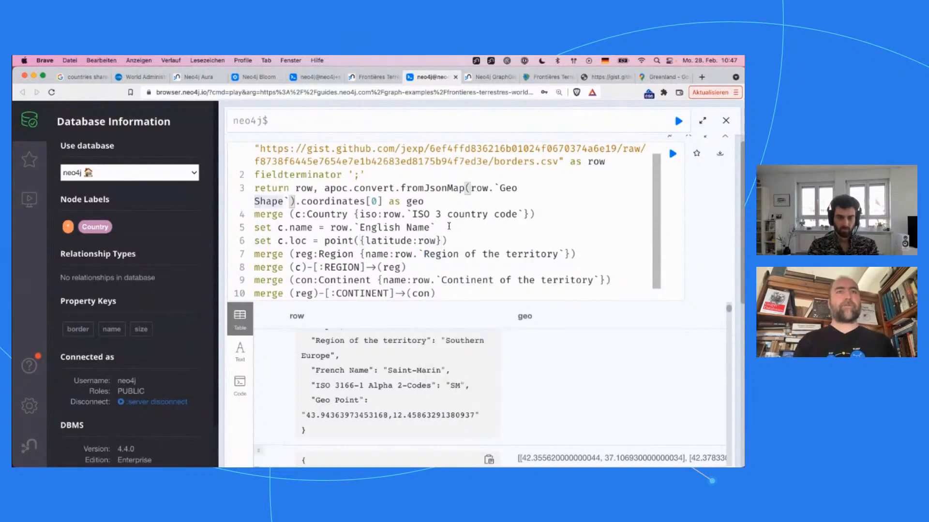
key(End)
text(, )
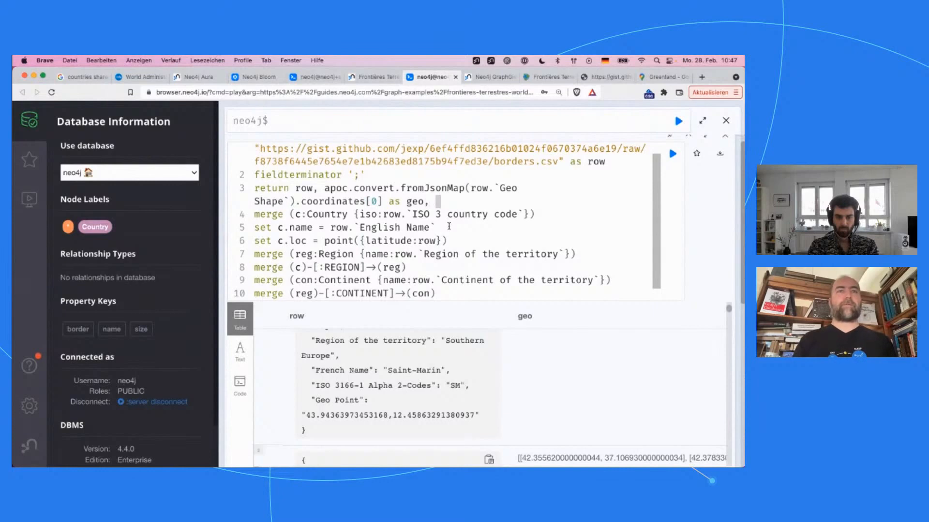
text(row.``)
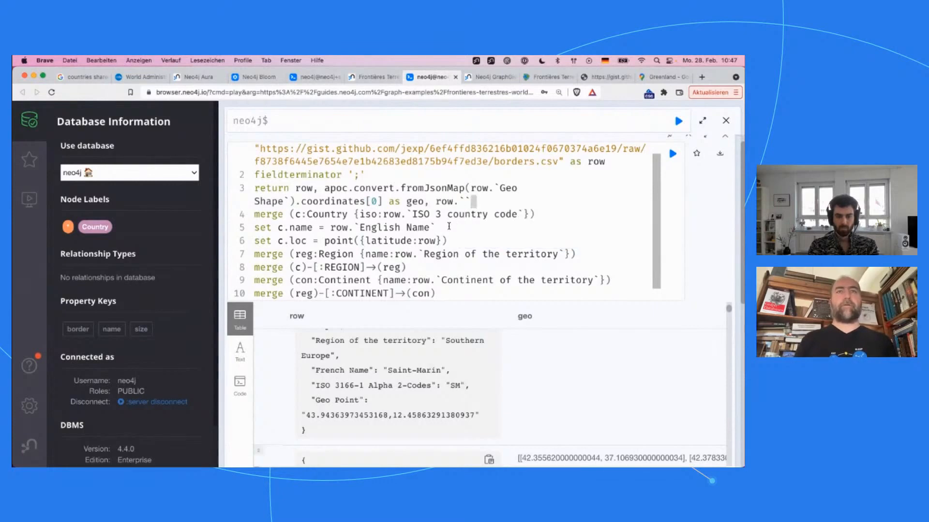
drag(315, 401, 357, 401)
key(super+c)
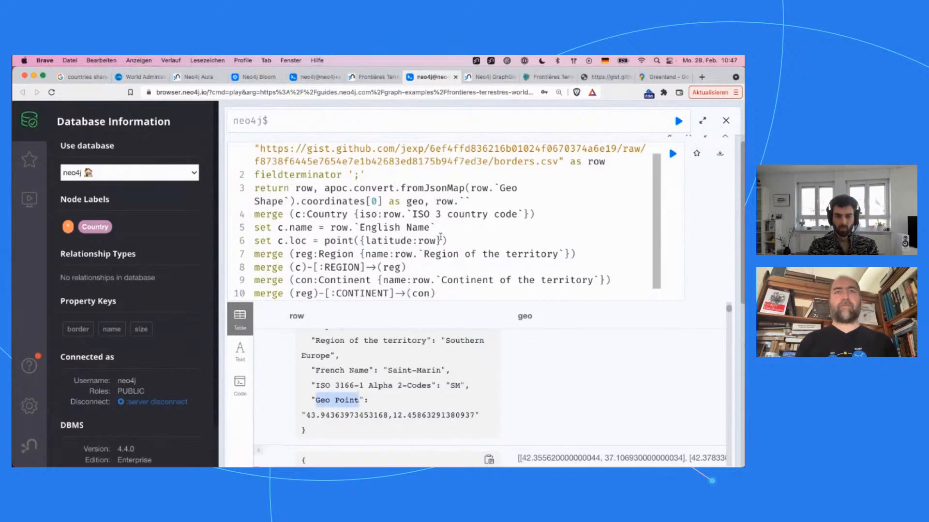
click(434, 229)
key(super+v)
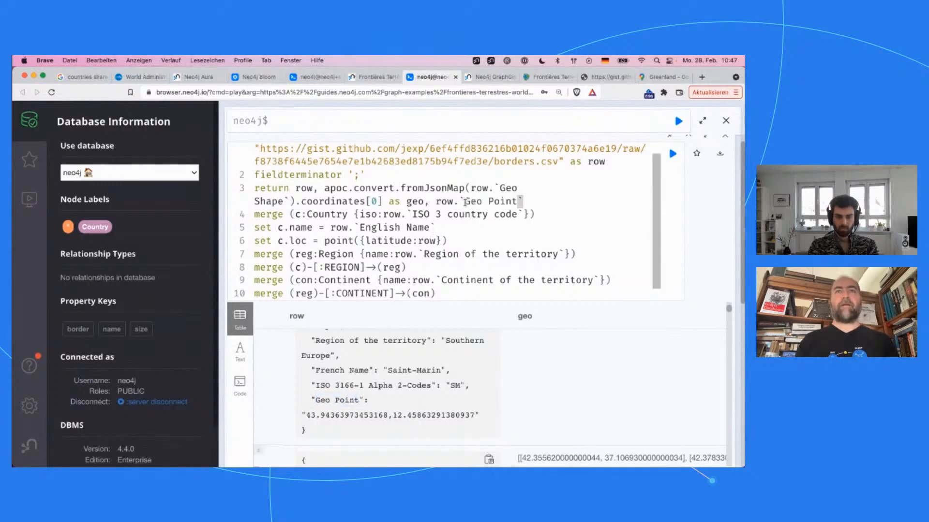
Step: Wrap row.`Geo Point` in split() with ',' as the delimiter and alias the result as loc
key(alt+Right)
key(alt+Right)
key(alt+Right)
key(alt+Right)
key(Right)
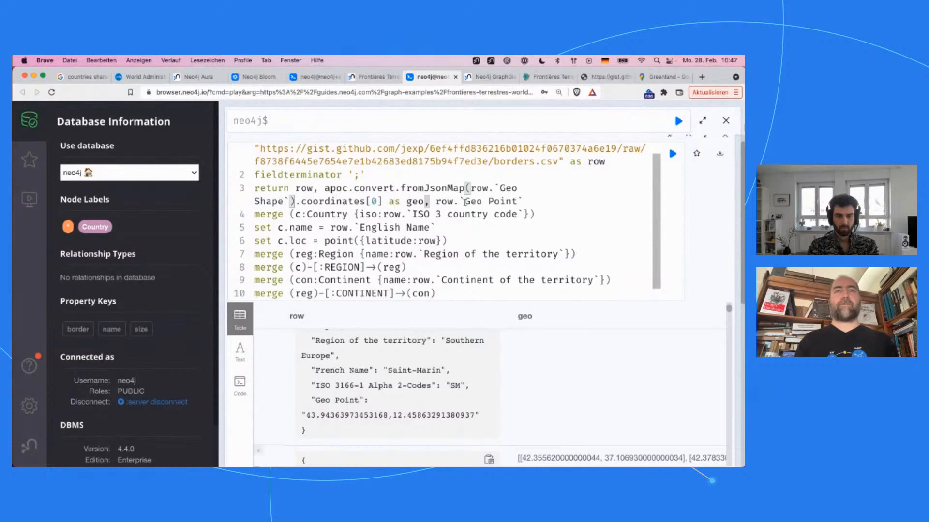
text(split()
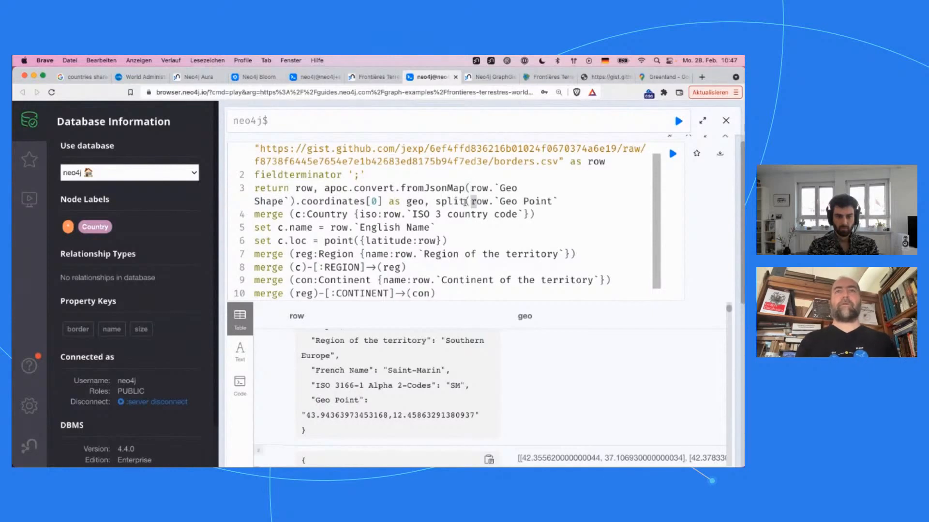
key(End)
text(,)
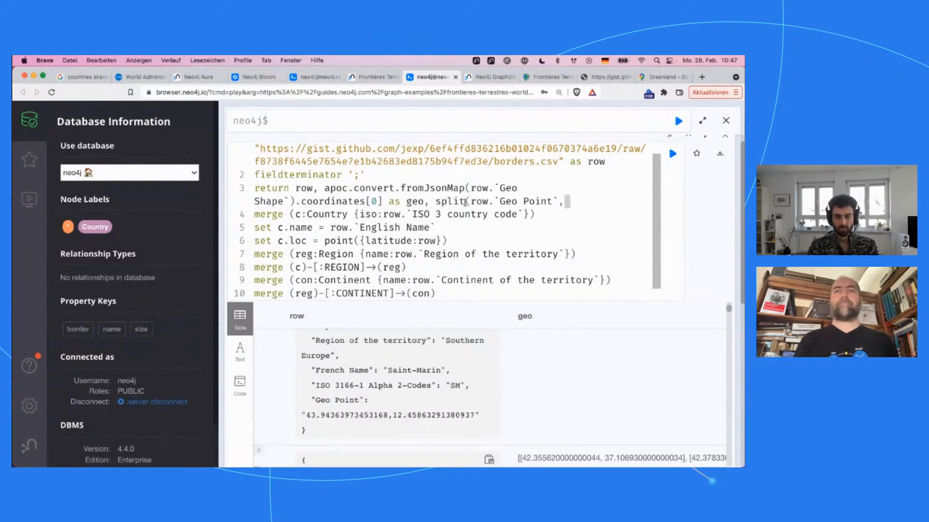
text(',') as )
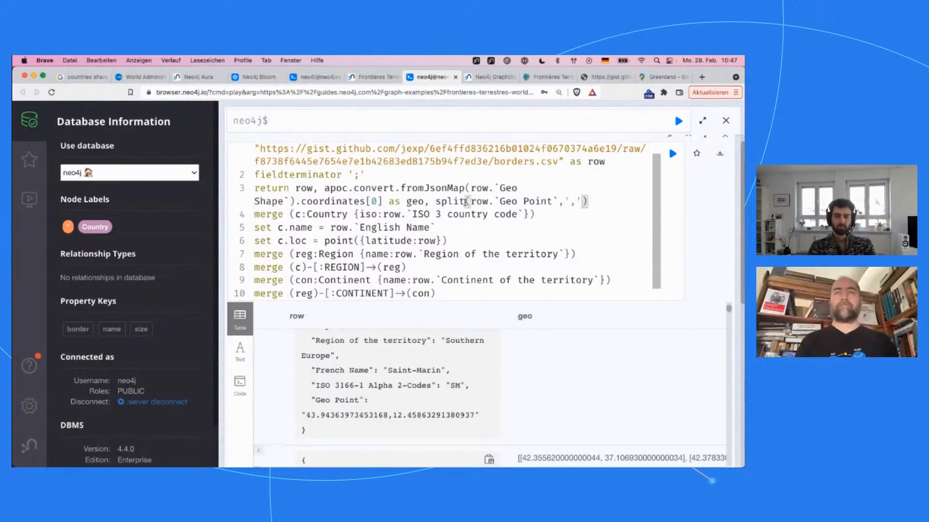
text(loc)
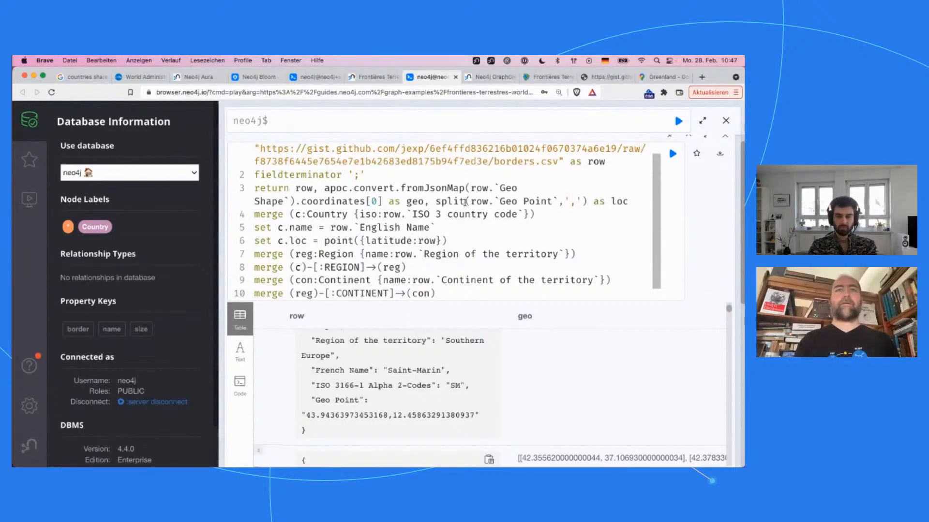
key(Return)
text(limit 5)
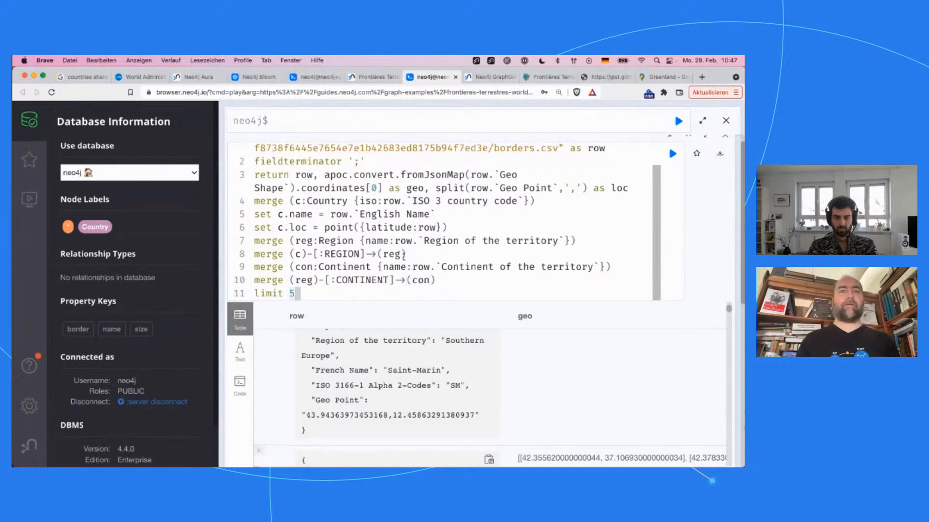
Step: In the c.loc point, replace the latitude value with loc[0] and add longitude:loc[1]
double_click(429, 231)
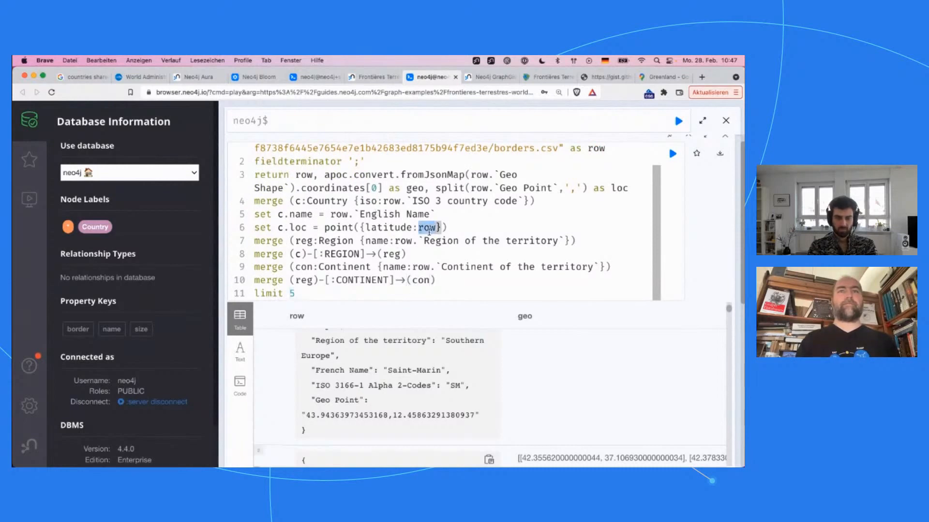
text(loc)
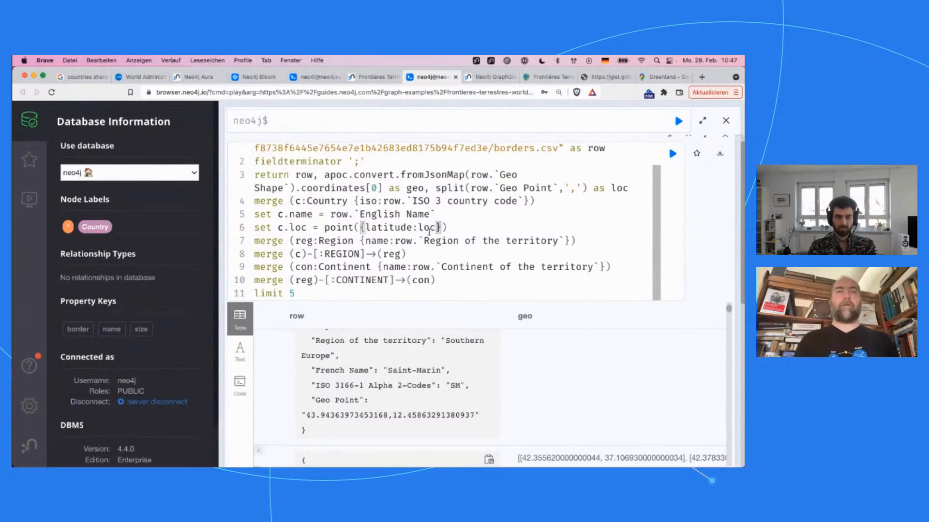
text([0])
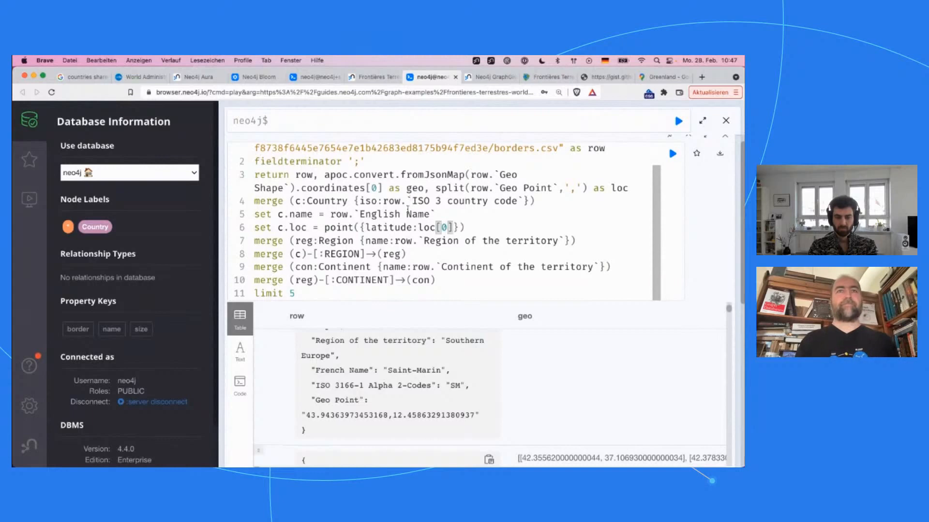
double_click(391, 228)
click(451, 227)
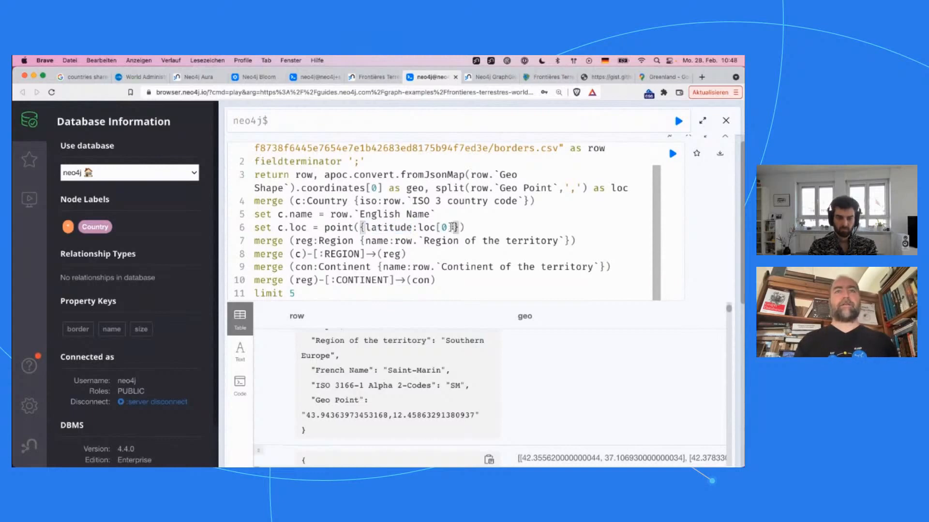
text(, longitu)
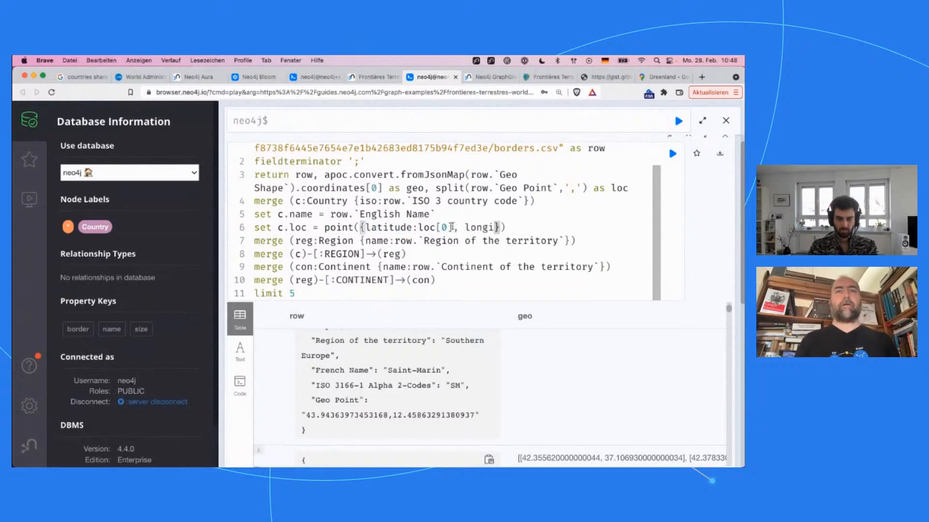
text(de:)
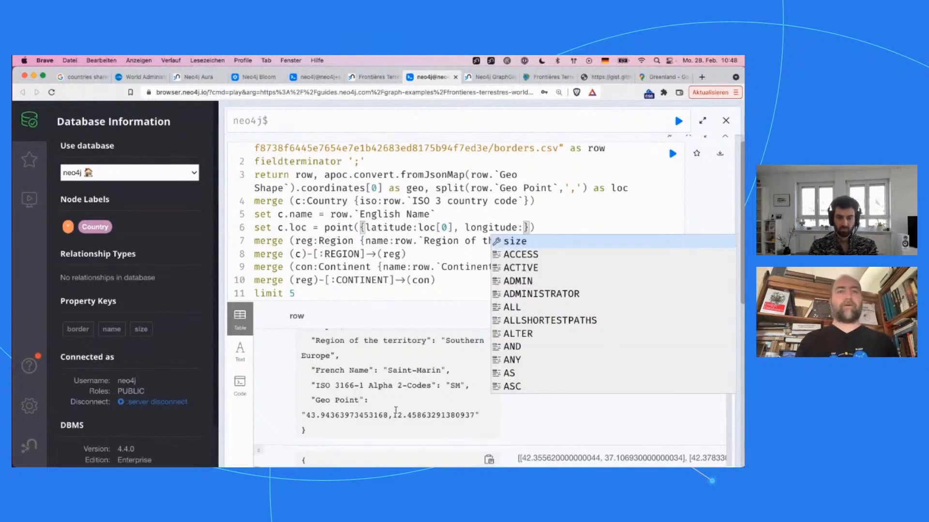
text(loc[1])
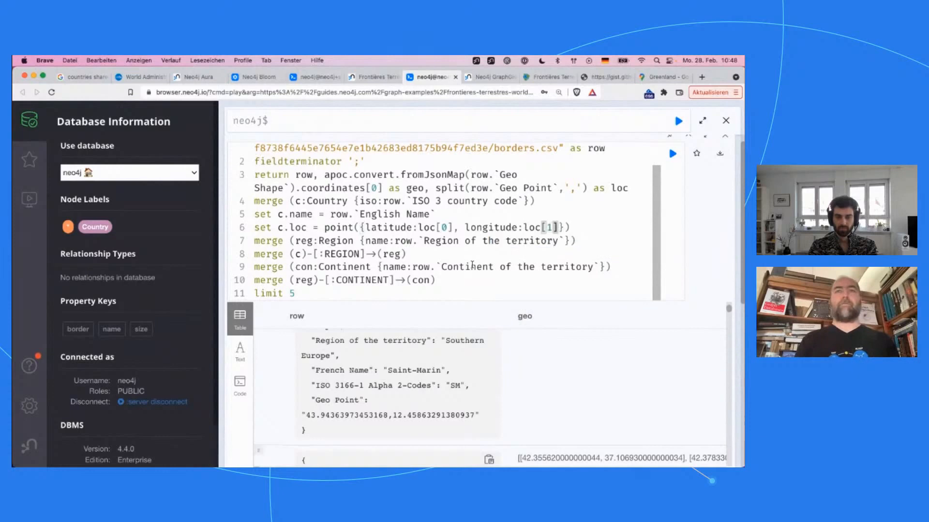
Step: Wrap the longitude value loc[1] of the c.loc point in toFloat()
key(Left)
key(Left)
key(Left)
key(Left)
key(Left)
key(Left)
text(tO)
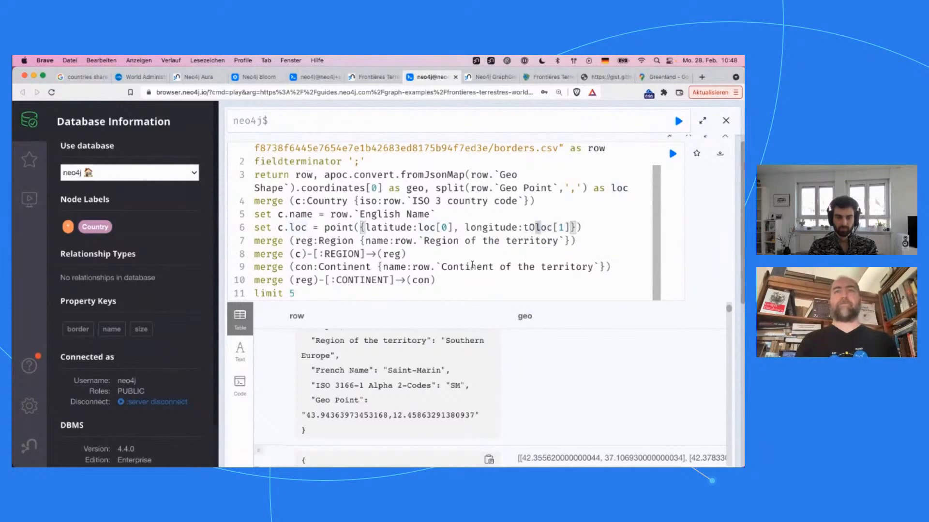
text(Float()
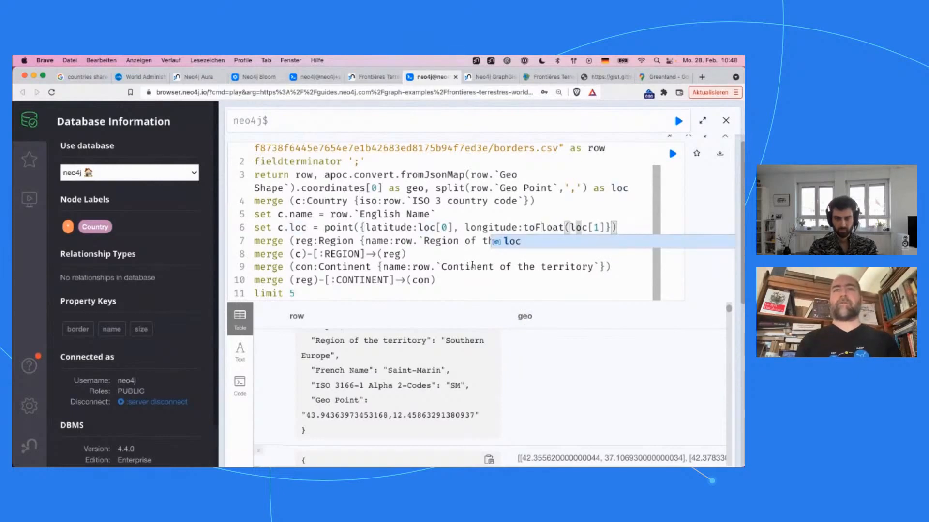
text())
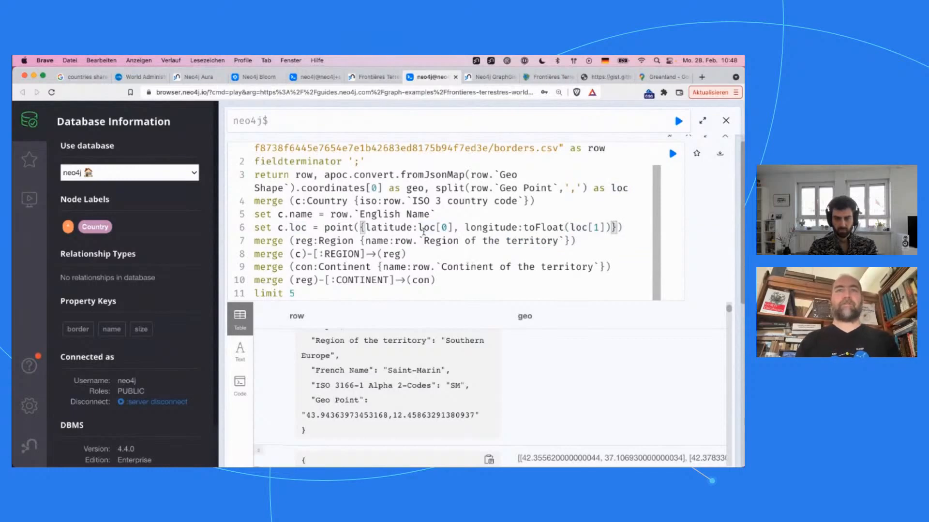
Step: Wrap the latitude value loc[0] of the c.loc point in toFloat()
click(421, 228)
text(toFloat)
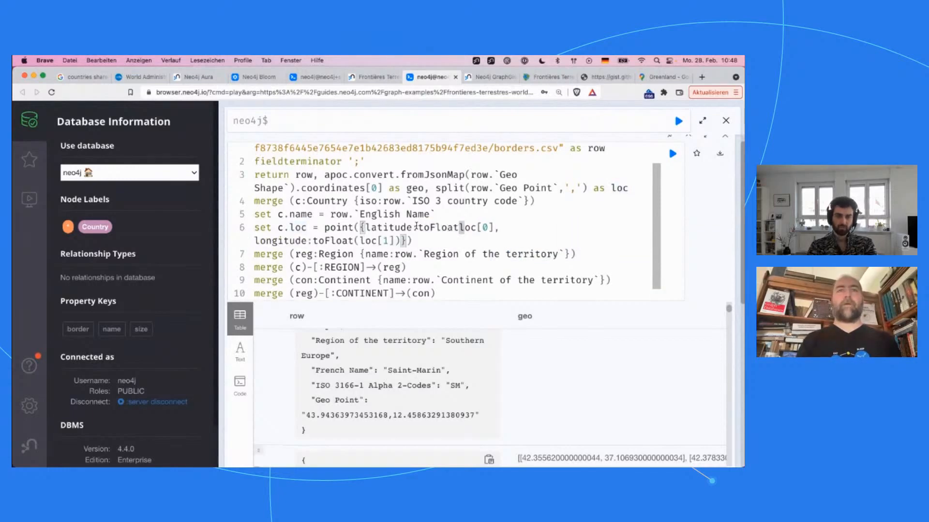
text(()
key(Right)
key(Right)
key(Right)
key(Right)
key(Right)
key(Right)
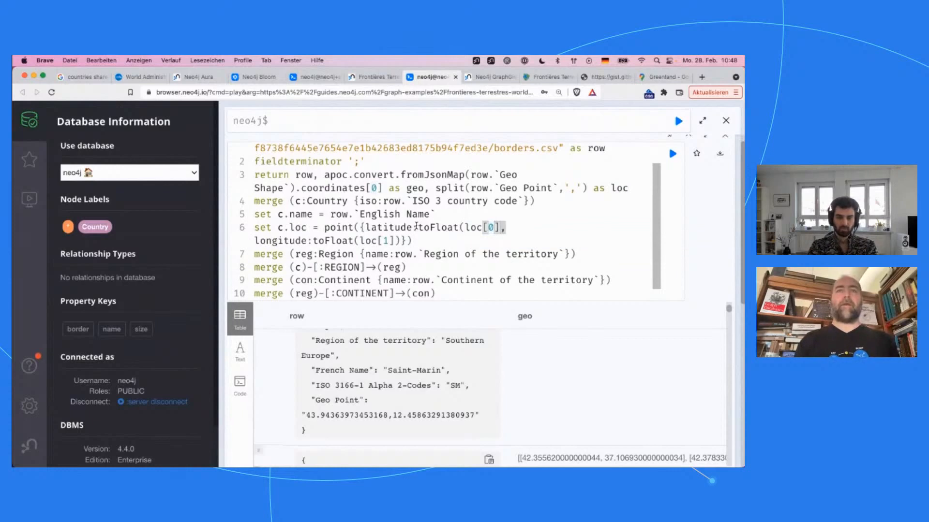
text())
double_click(298, 227)
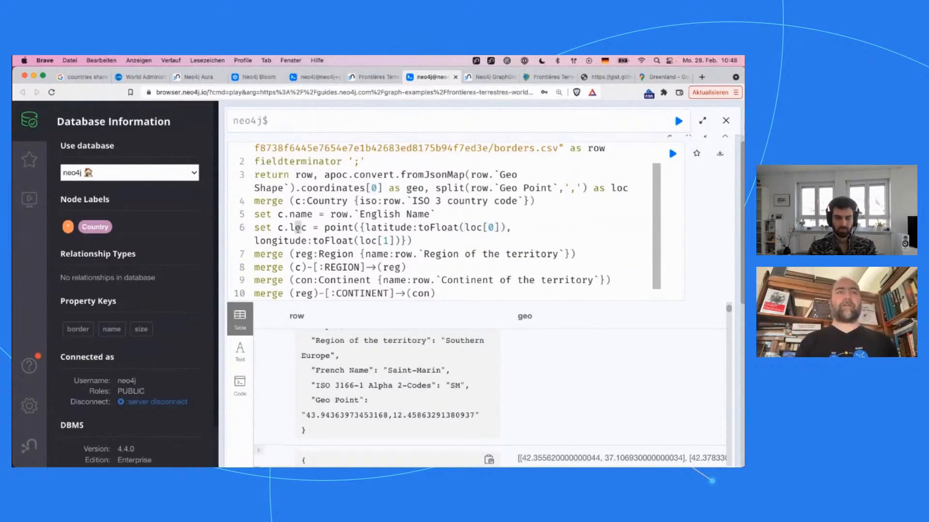
Step: Add a new line reading set c.border = directly below the c.loc assignment
click(438, 239)
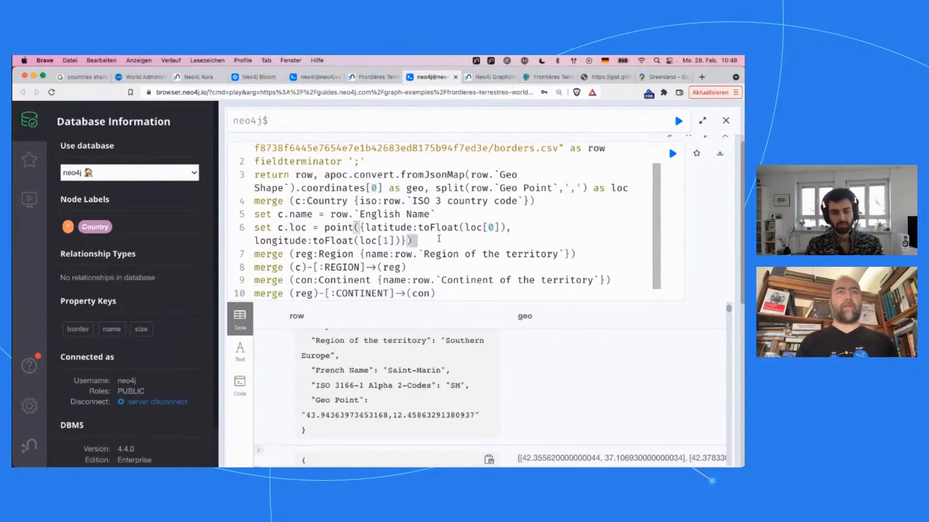
key(Return)
text(set c.border)
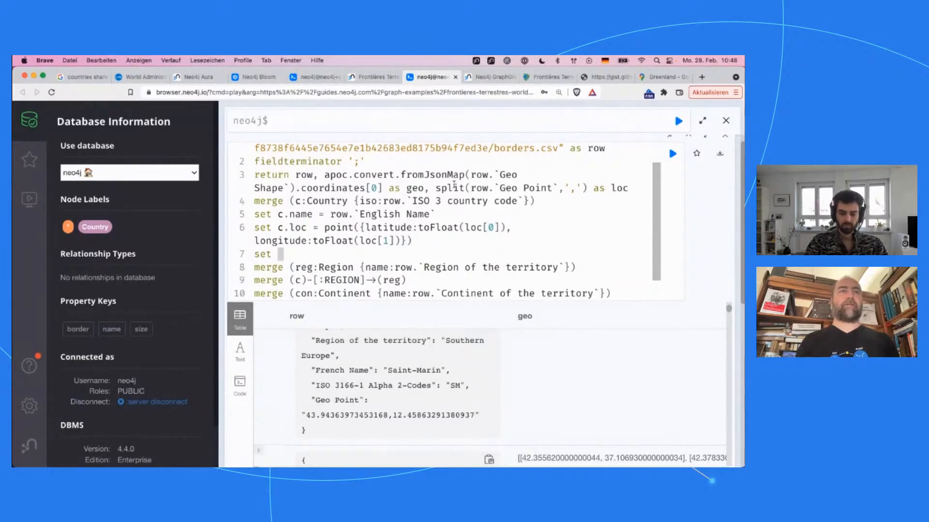
text( =)
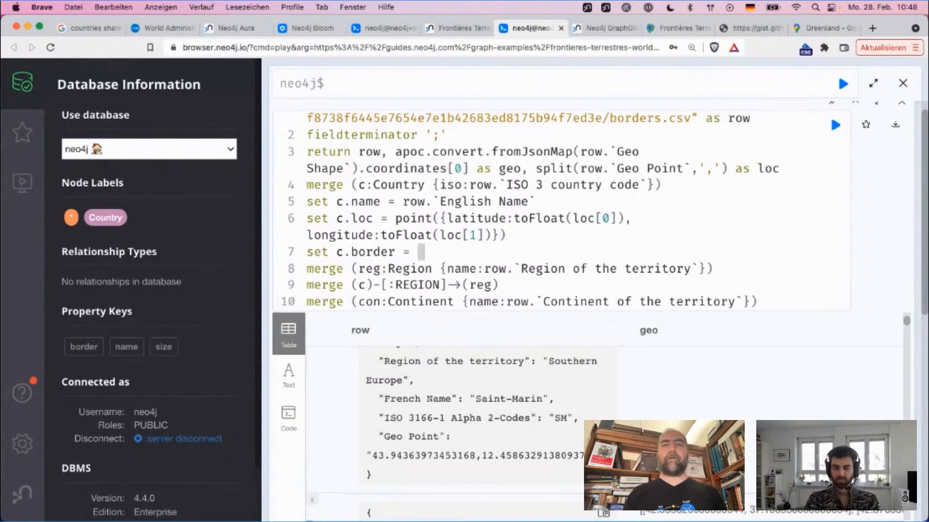
Step: Give c.border a list comprehension over the coordinate pairs, written as [pt in geo | ]
scroll(507, 372, up, 5)
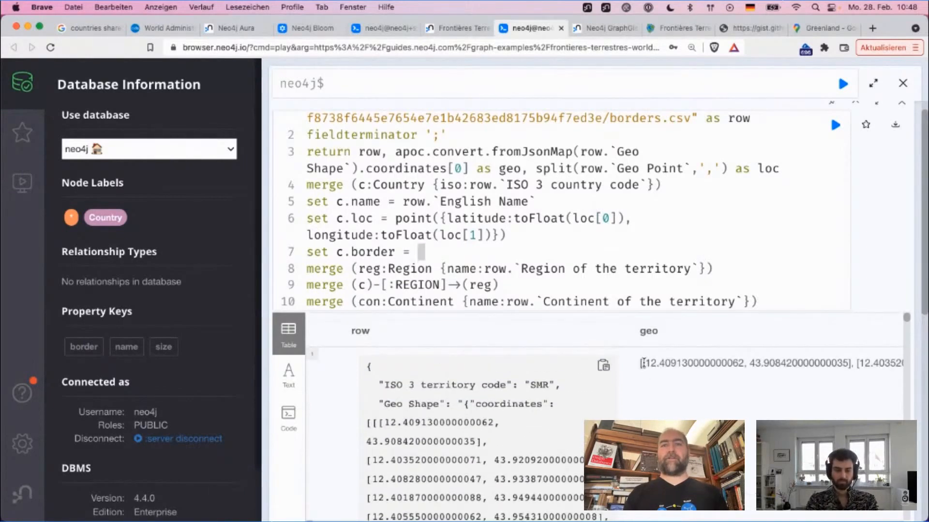
drag(642, 363, 855, 357)
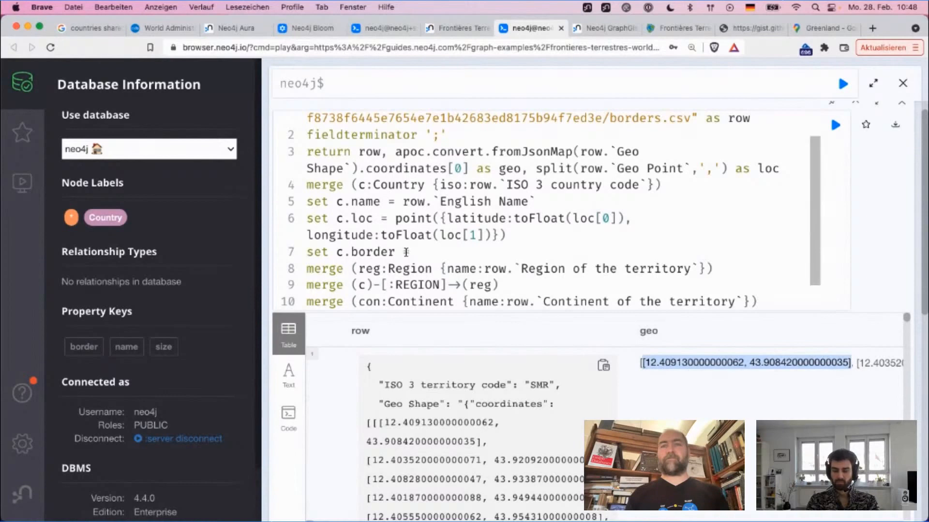
click(428, 255)
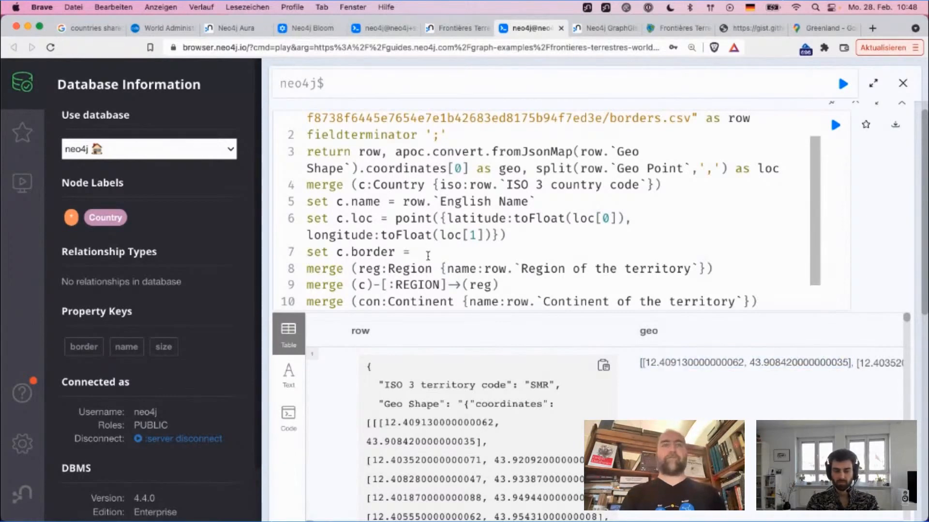
text([)
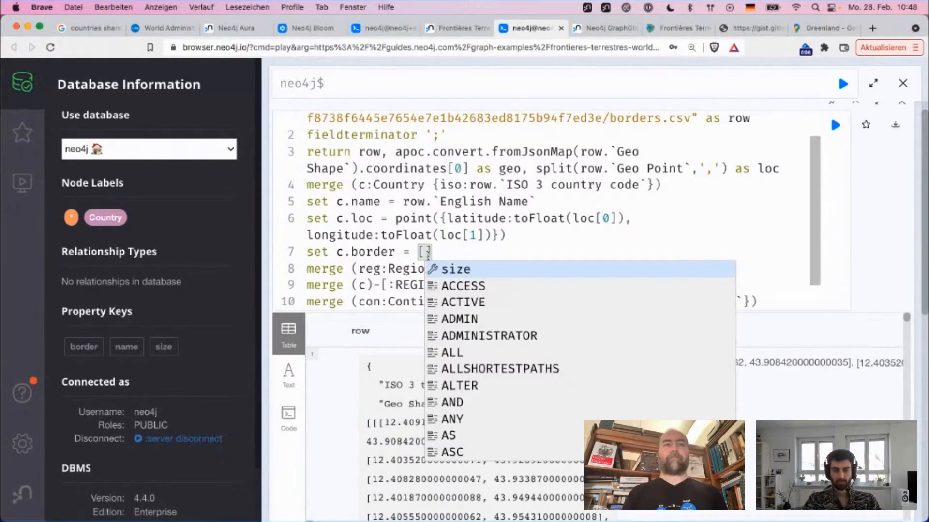
text(c)
key(BackSpace)
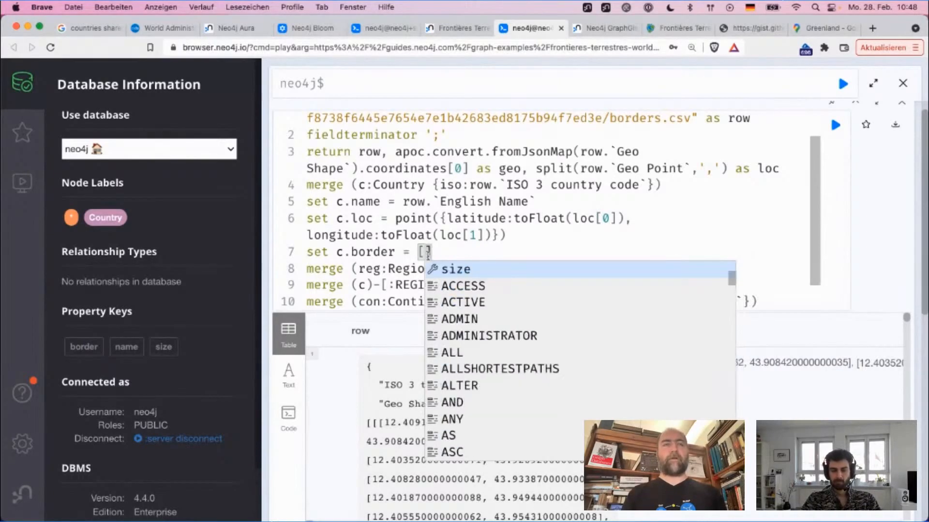
text(pt )
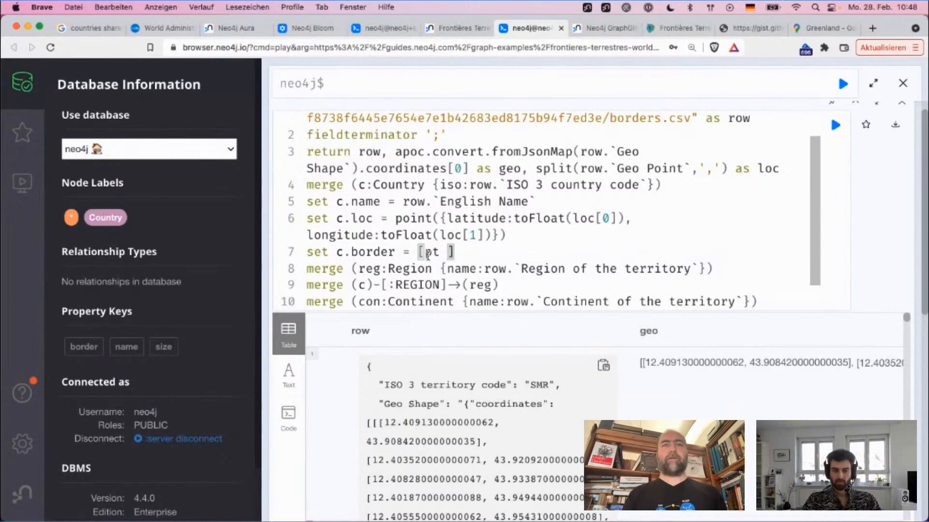
text(in geo |)
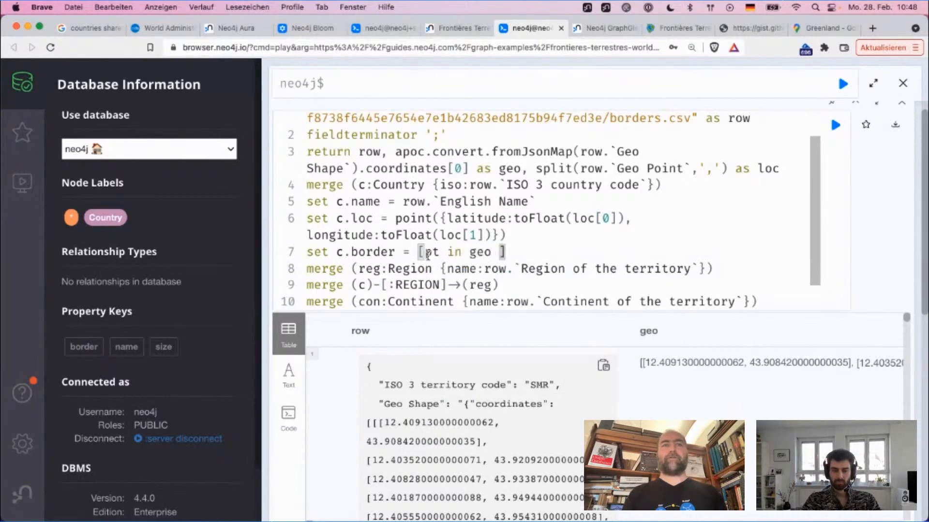
double_click(428, 255)
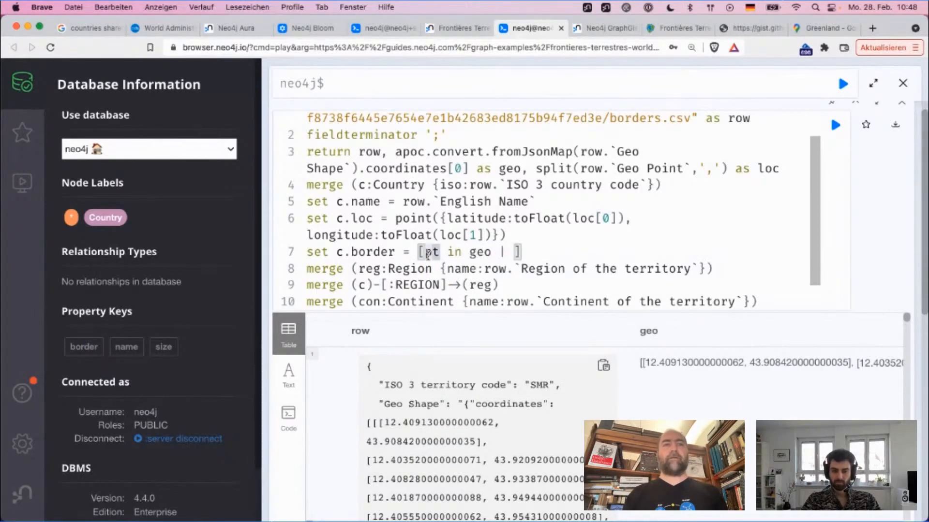
click(428, 255)
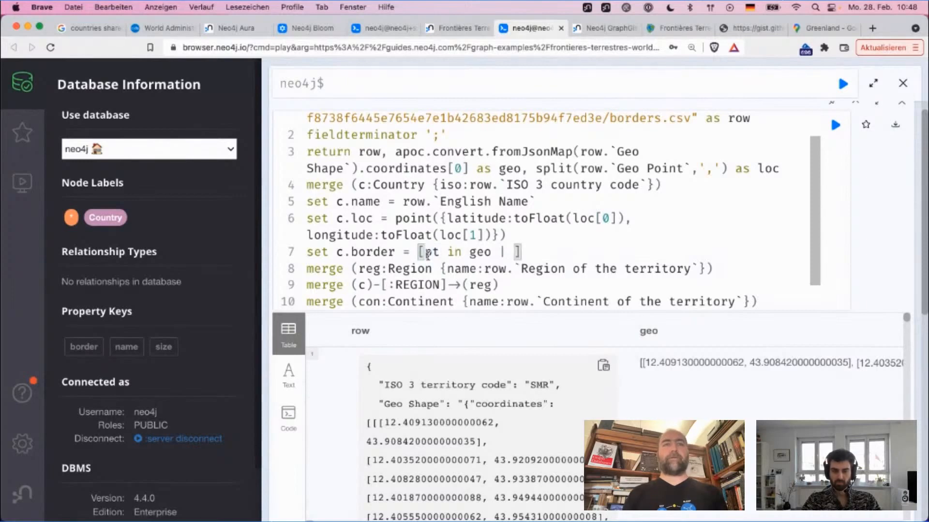
Step: Make the c.border comprehension output a point({latitude:}) expression, leaving the latitude value empty
text(point)
key(Escape)
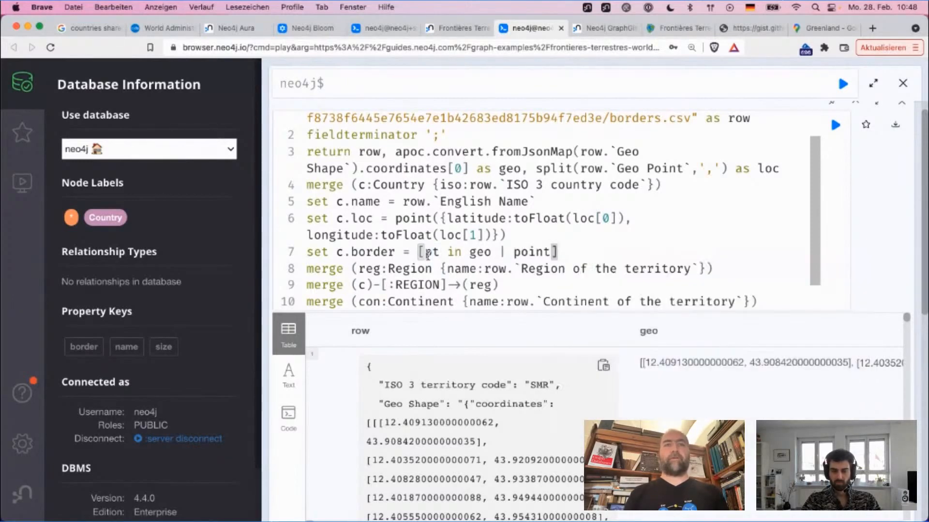
text(({)
text(latitude:)
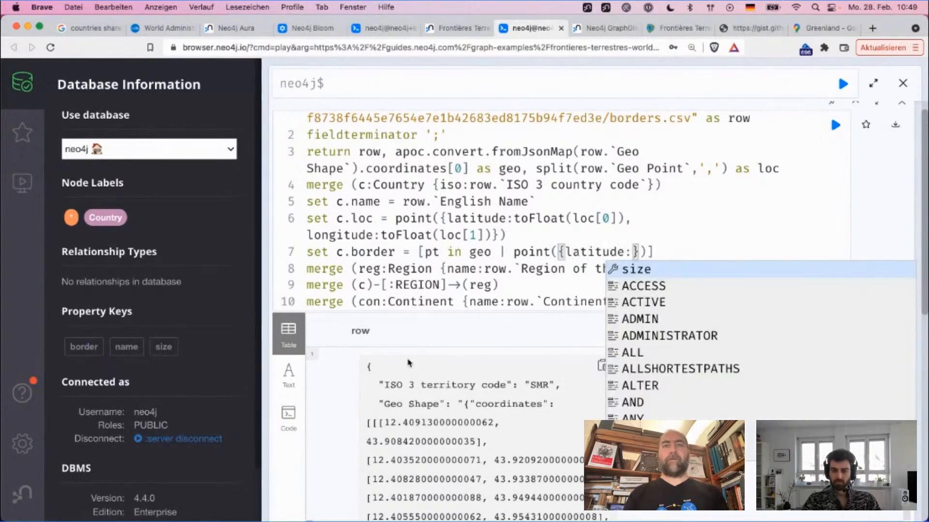
key(Escape)
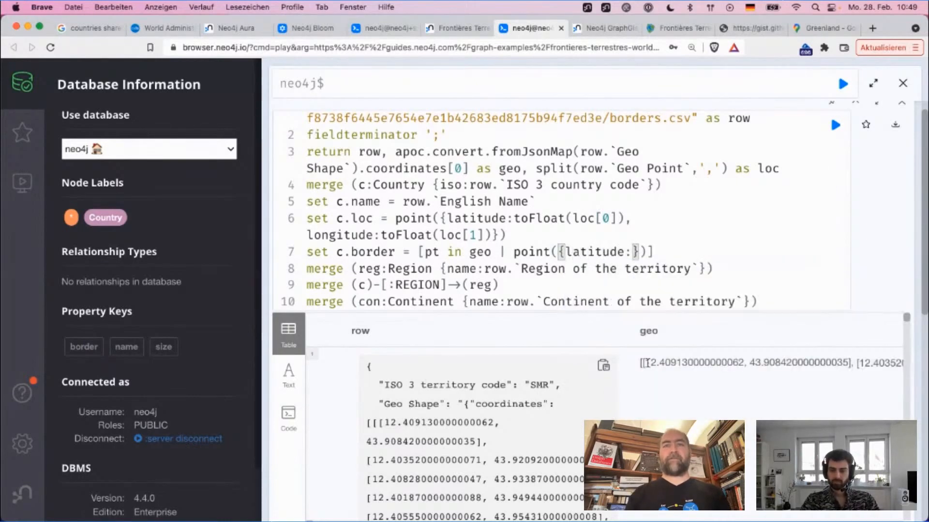
Step: Check the coordinate order in the geo results and set the border point's latitude to pt[1]
double_click(767, 363)
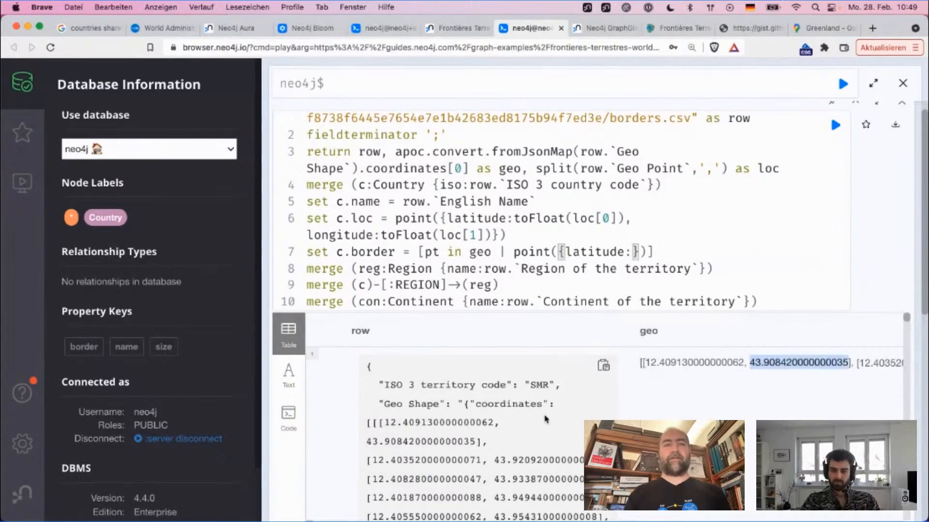
scroll(546, 418, down, 10)
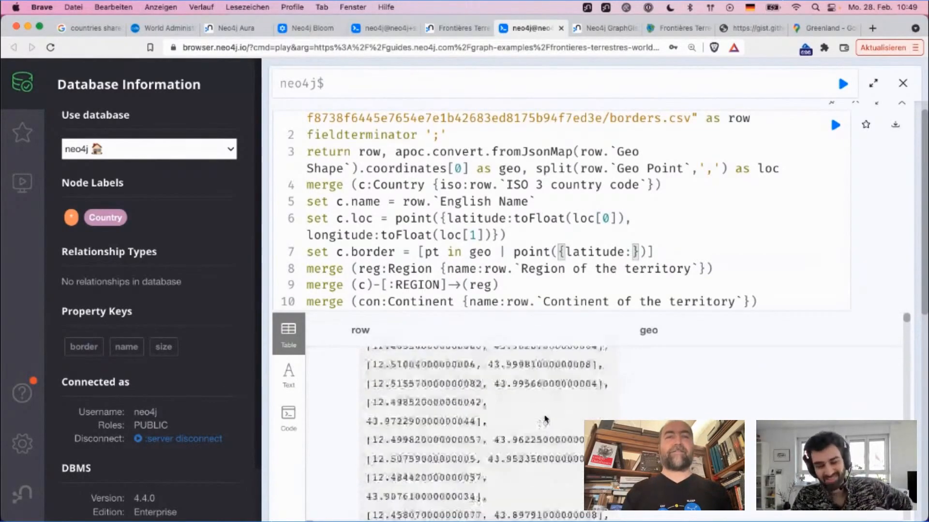
scroll(545, 419, down, 10)
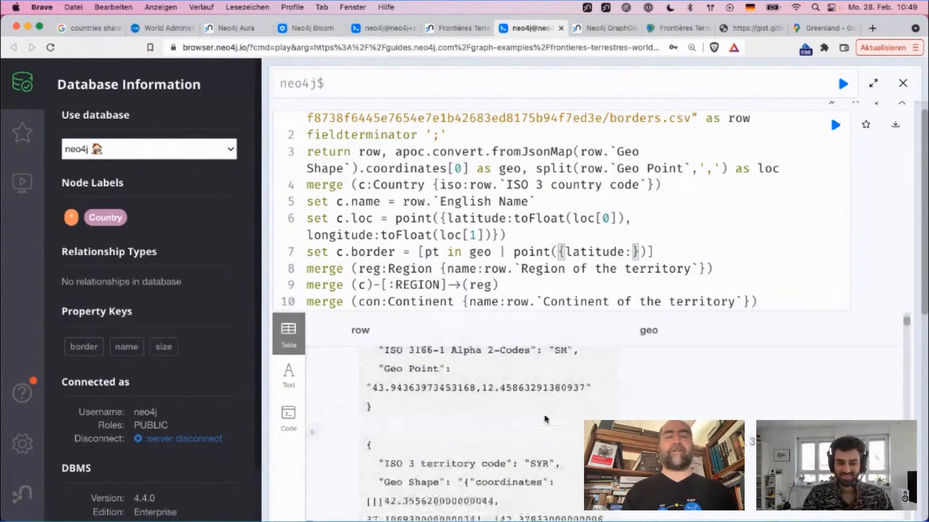
scroll(546, 419, up, 20)
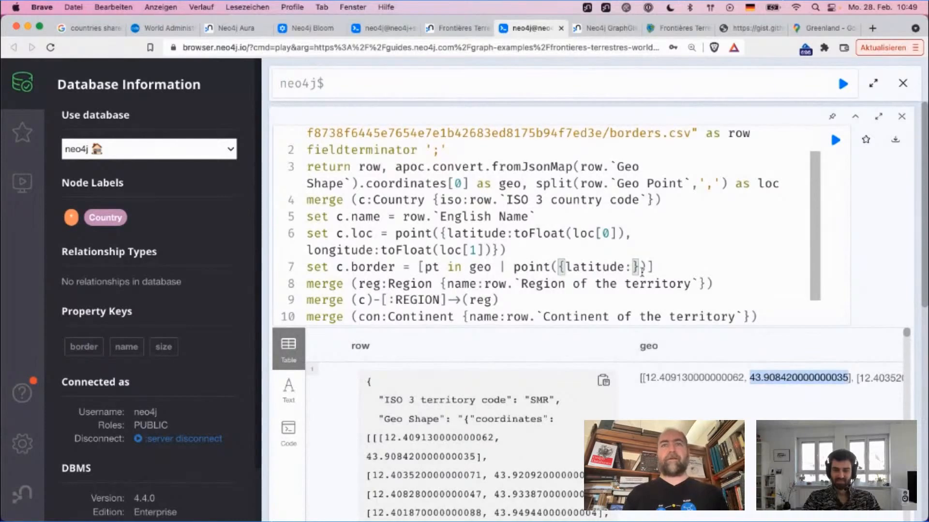
click(636, 267)
text(pt[1])
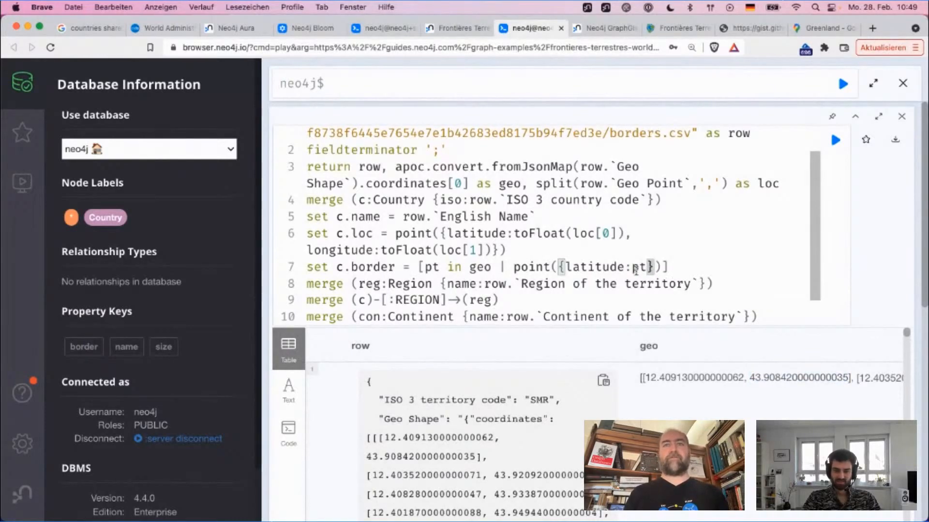
text(, longitude)
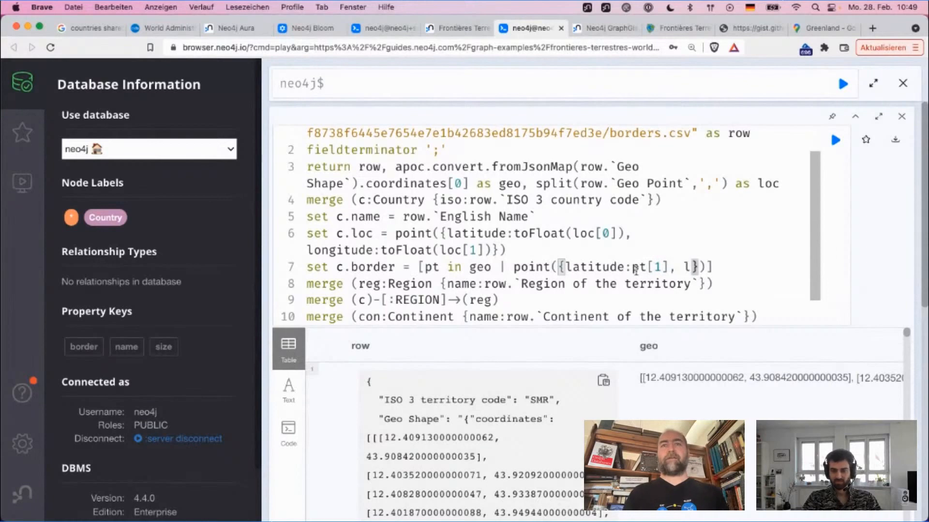
text(:po)
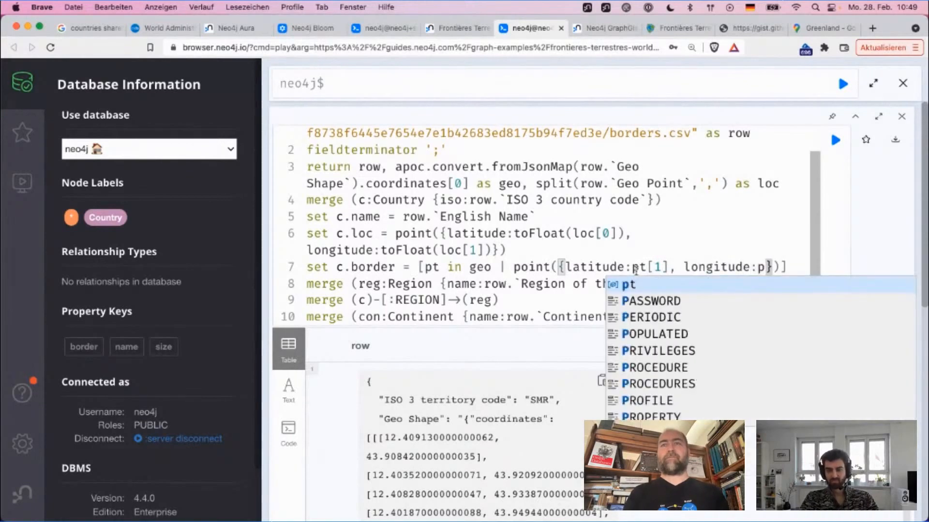
Step: Add longitude:pt[0] to the point expression in c.border
key(BackSpace)
text(t[0])
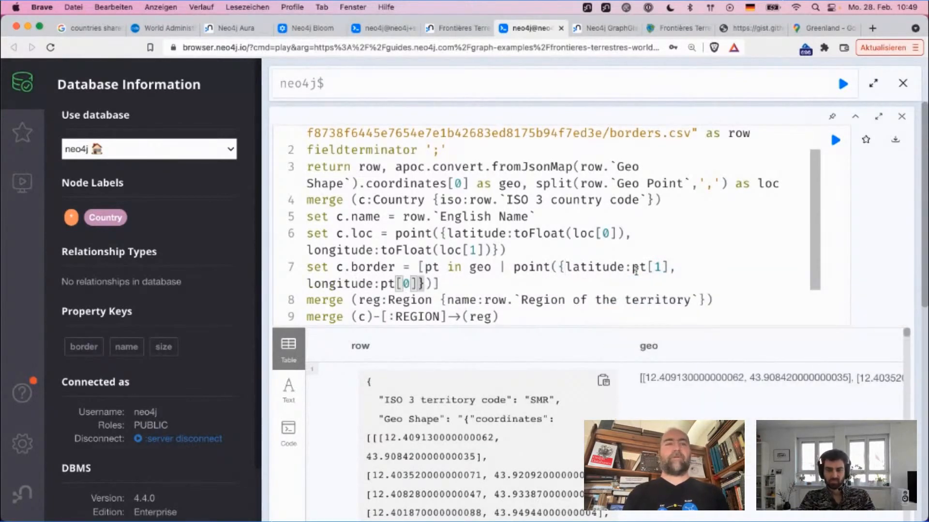
key(Right)
key(Right)
key(Right)
key(Right)
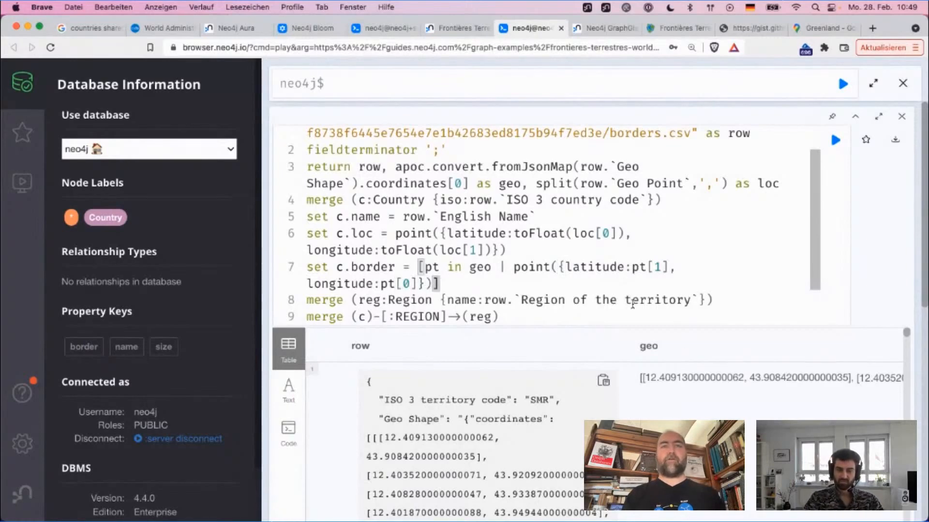
Step: Compare the coordinate pairs in the geo results with the c.border list comprehension
drag(642, 378, 839, 377)
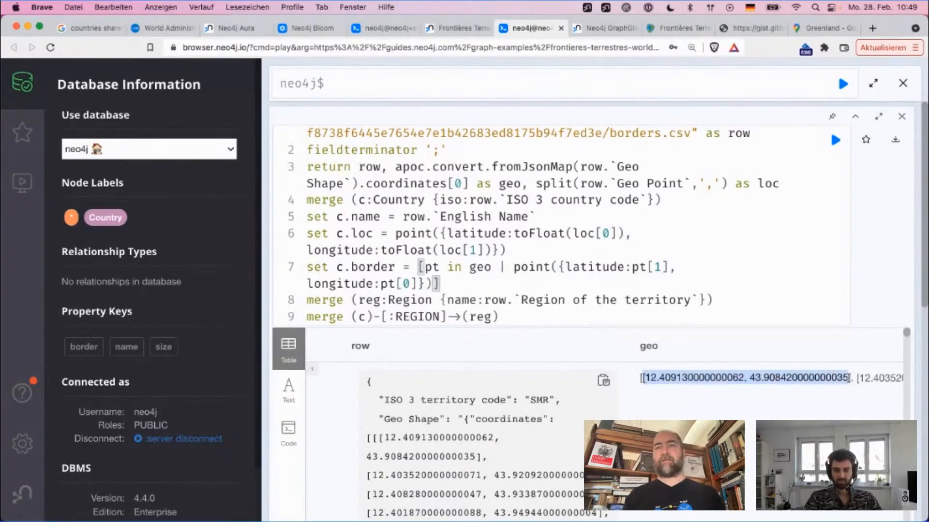
click(529, 267)
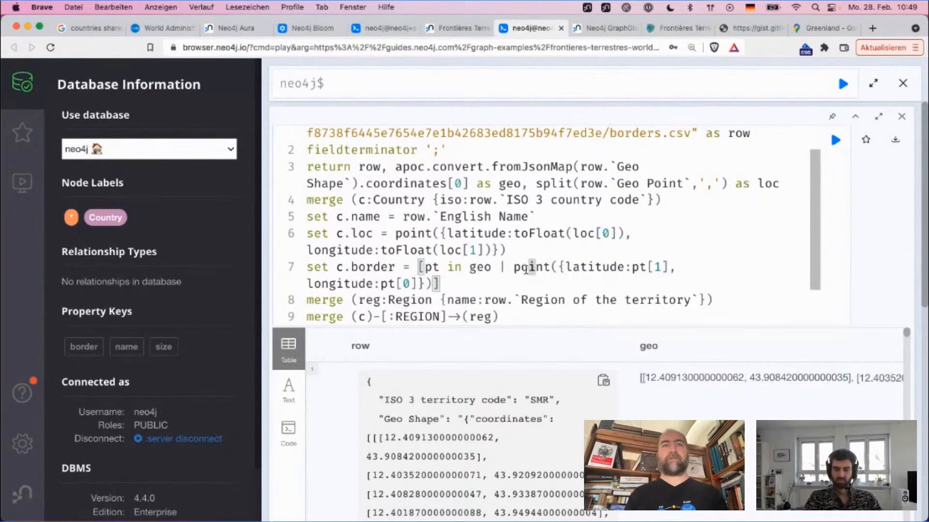
drag(419, 267, 454, 283)
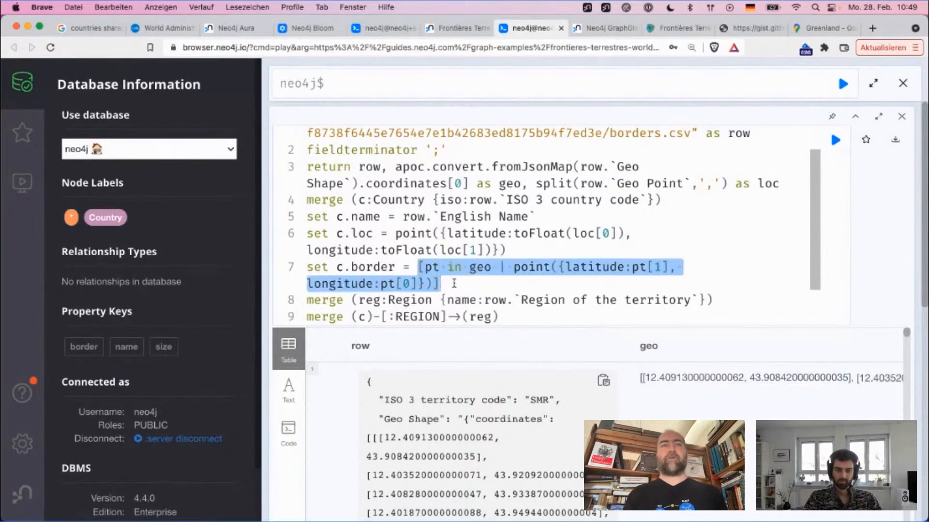
click(453, 283)
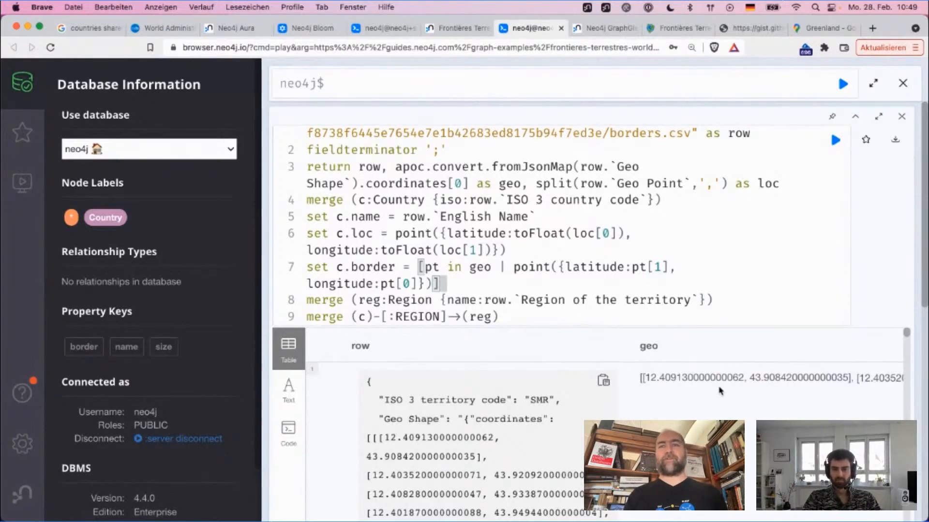
scroll(834, 375, right, 2)
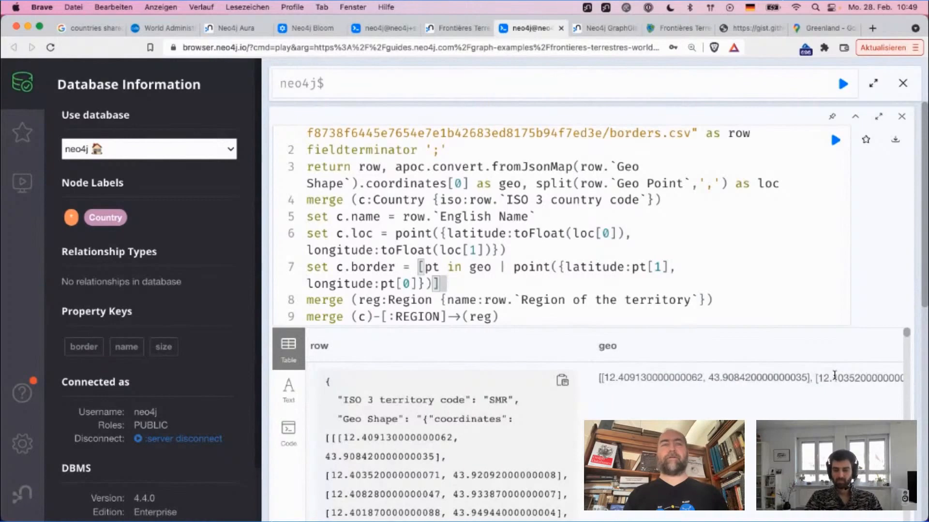
scroll(834, 376, right, 5)
scroll(834, 376, left, 6)
Step: Remove the limit 5 clause from the end of the query
scroll(491, 290, down, 3)
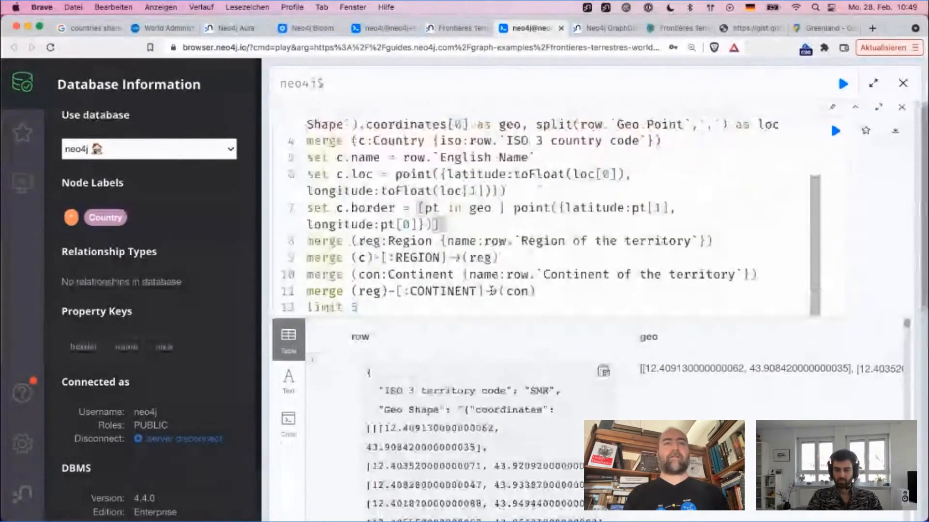
click(487, 297)
key(shift+Home)
key(BackSpace)
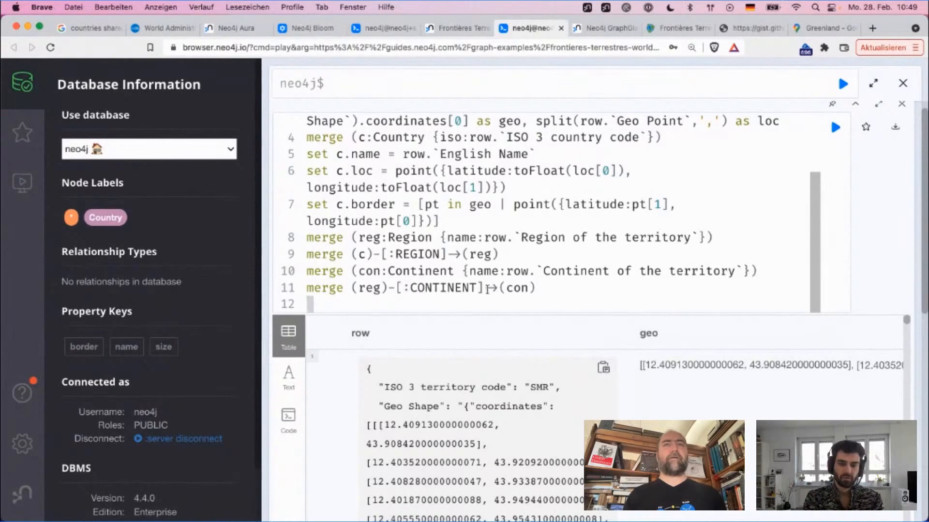
Step: Replace the return keyword in front of row with the with keyword
scroll(487, 289, up, 3)
scroll(449, 248, up, 1)
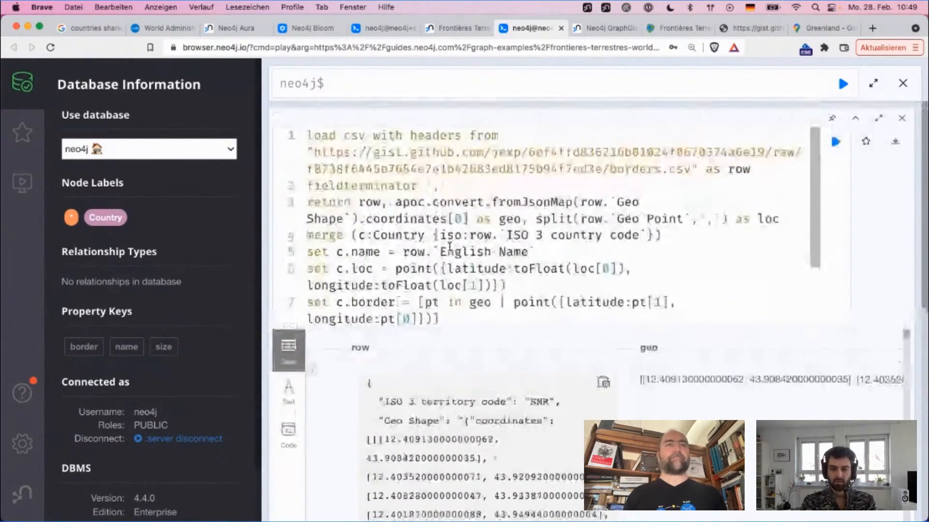
click(404, 202)
key(Home)
key(shift+Right)
key(shift+Right)
key(shift+Right)
key(shift+Right)
key(shift+Right)
text(with)
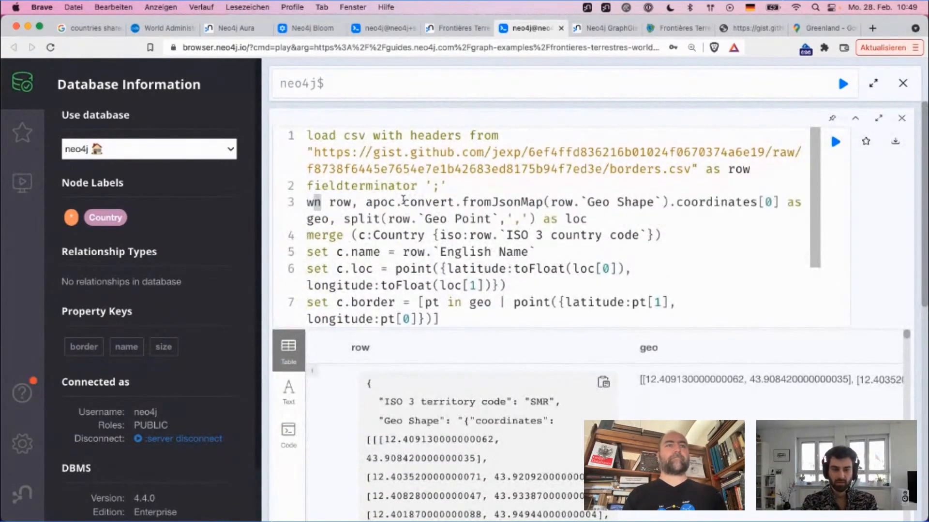
Step: Break the with clause so that row, and the apoc.convert.fromJsonMap expression each start on their own line
key(Return)
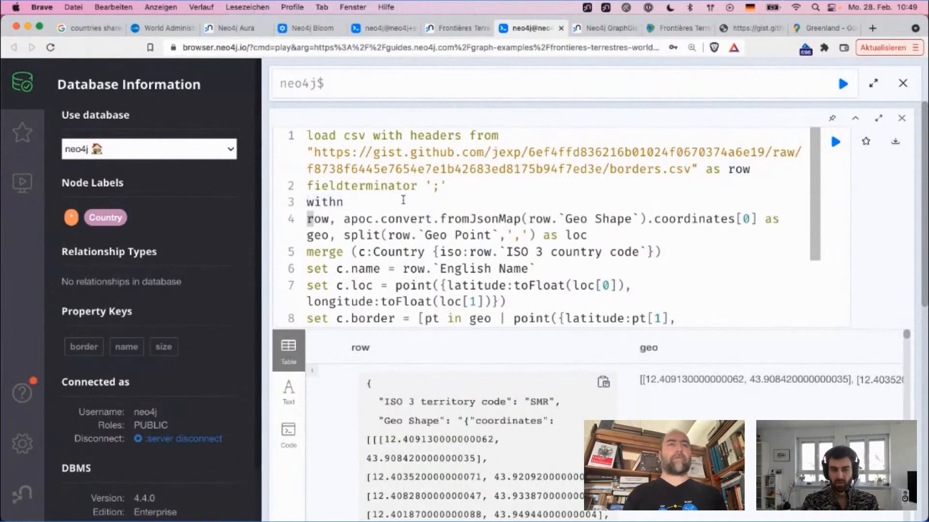
key(Right)
key(Right)
key(Right)
key(Return)
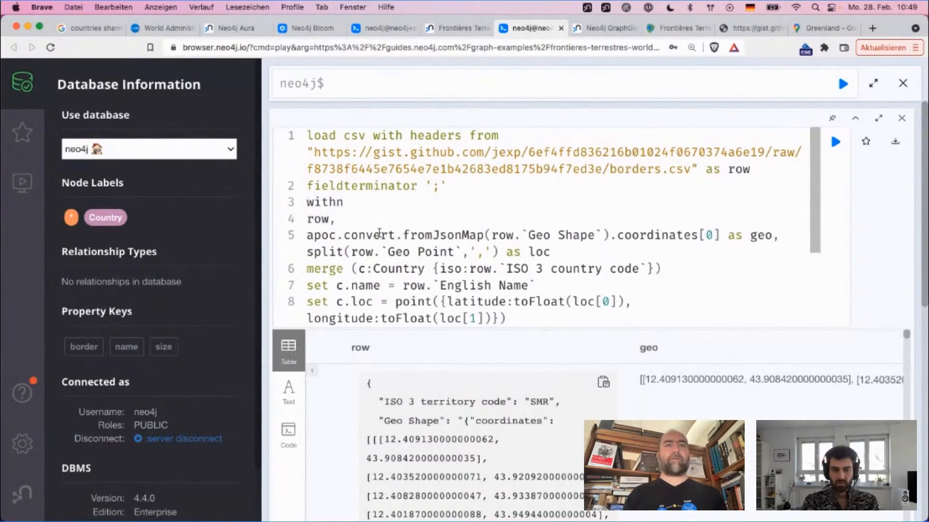
Step: Add a blank line between the with clause and the Country merge, and review the split of Geo Point into loc
key(End)
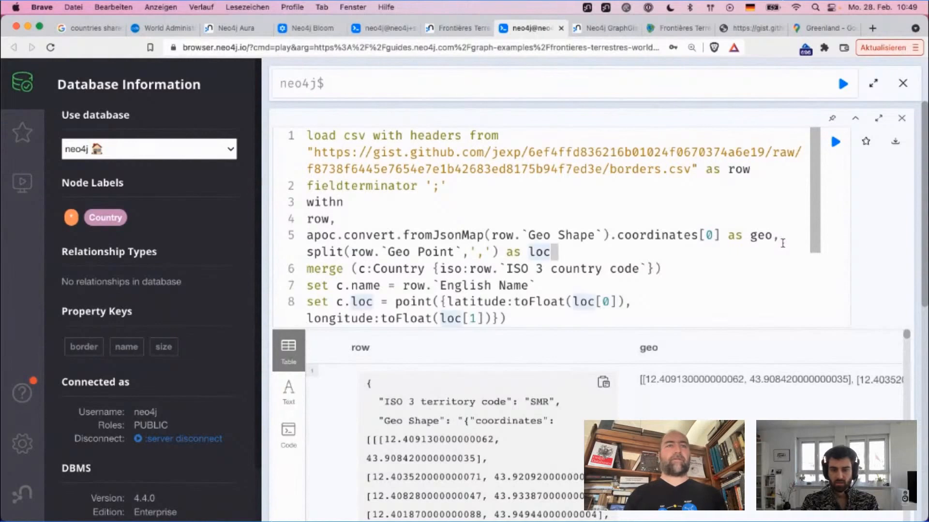
key(Return)
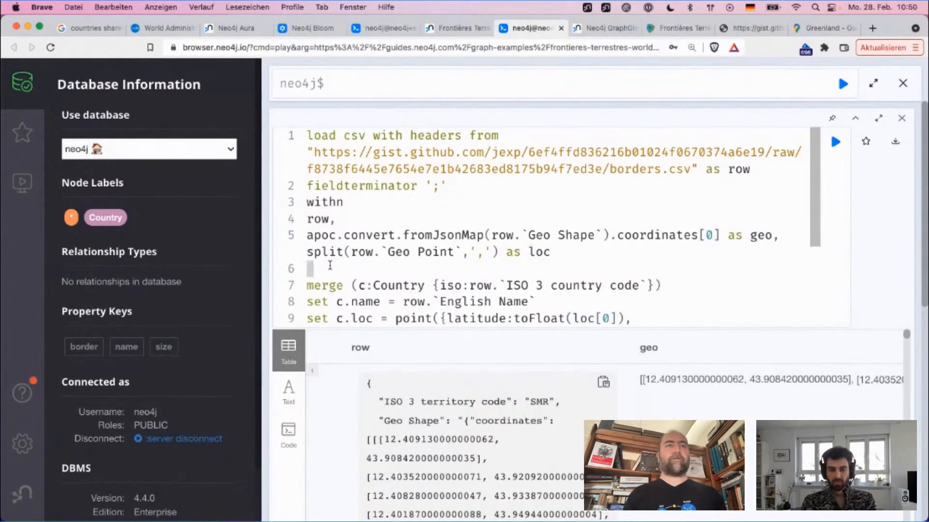
drag(320, 252, 523, 256)
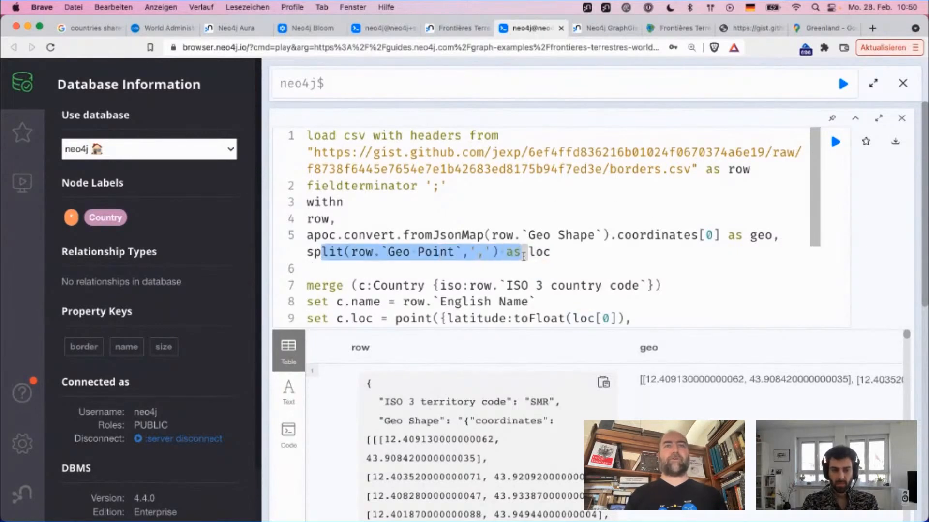
double_click(415, 251)
double_click(541, 253)
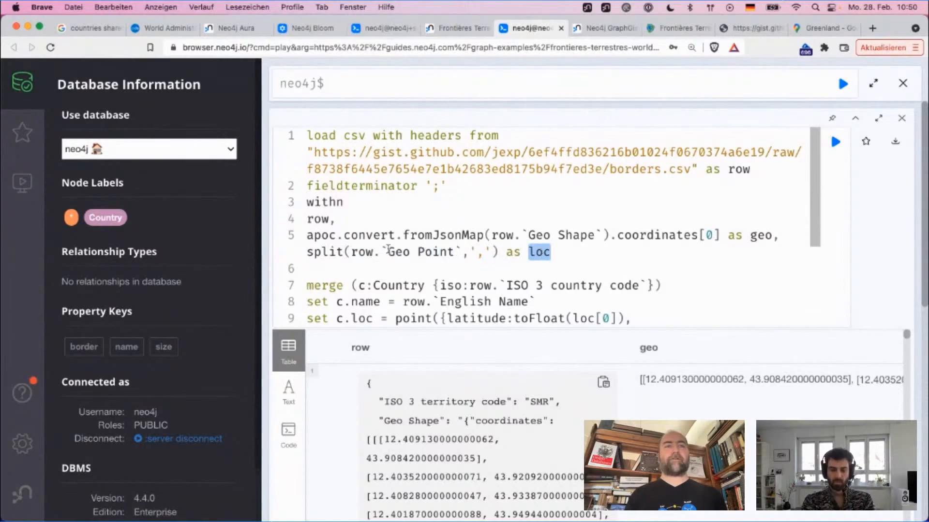
drag(382, 251, 447, 253)
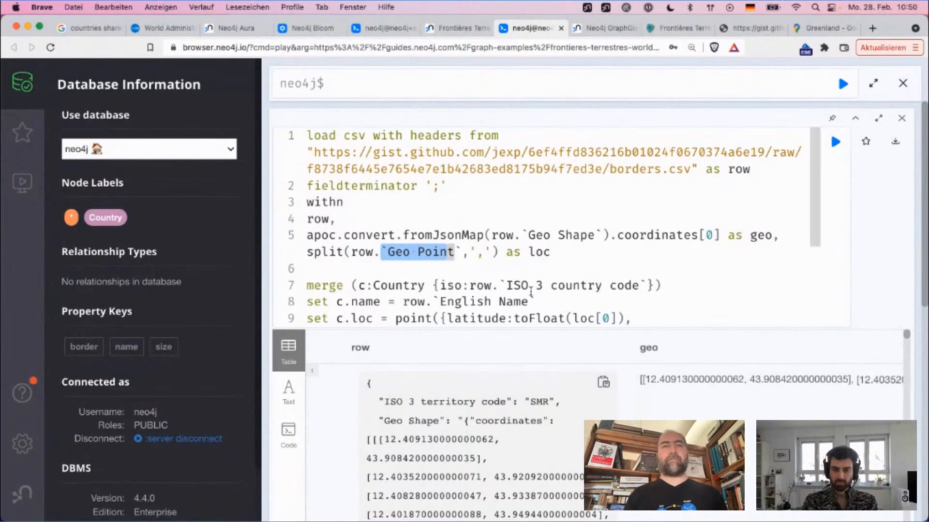
Step: Compare the nested coordinates array in the row's Geo Shape value with the apoc.convert.fromJsonMap expression and its coordinates[0] index
scroll(473, 433, down, 2)
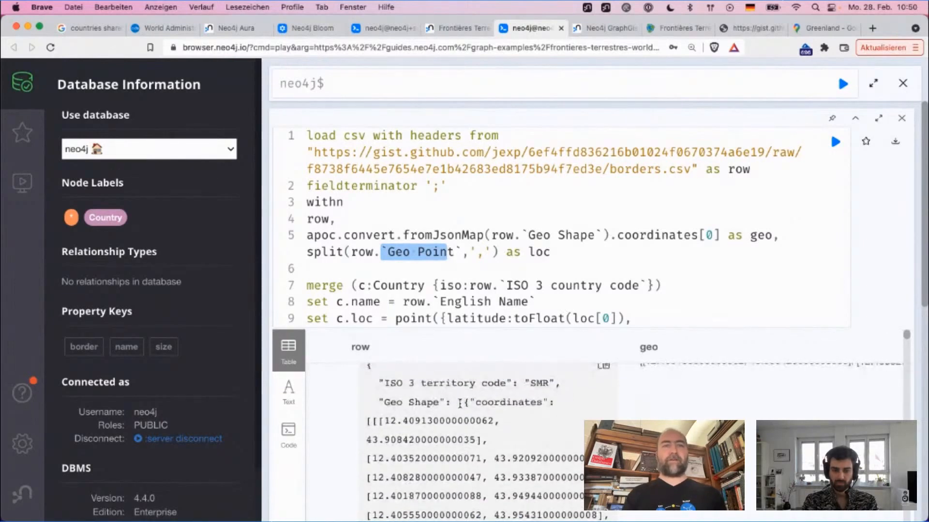
drag(463, 403, 504, 405)
click(504, 404)
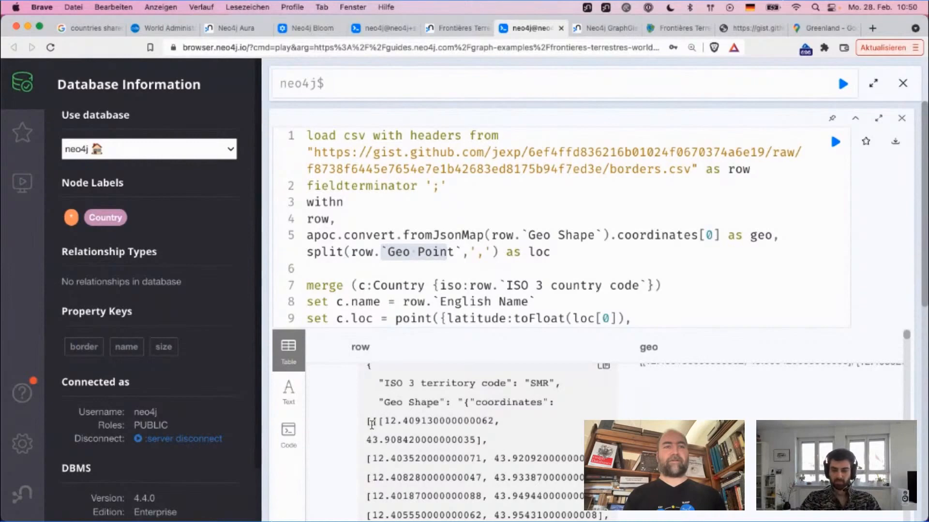
drag(371, 424, 462, 469)
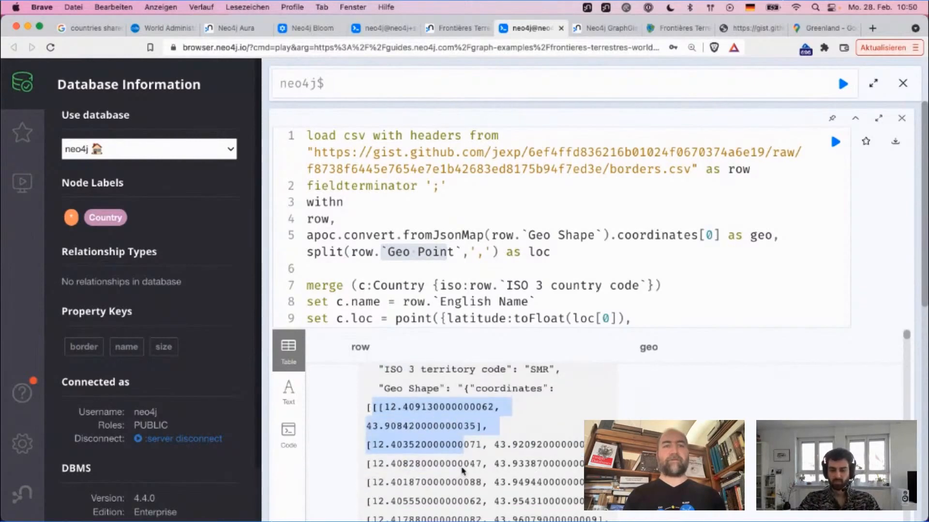
scroll(462, 472, down, 3)
scroll(463, 471, up, 3)
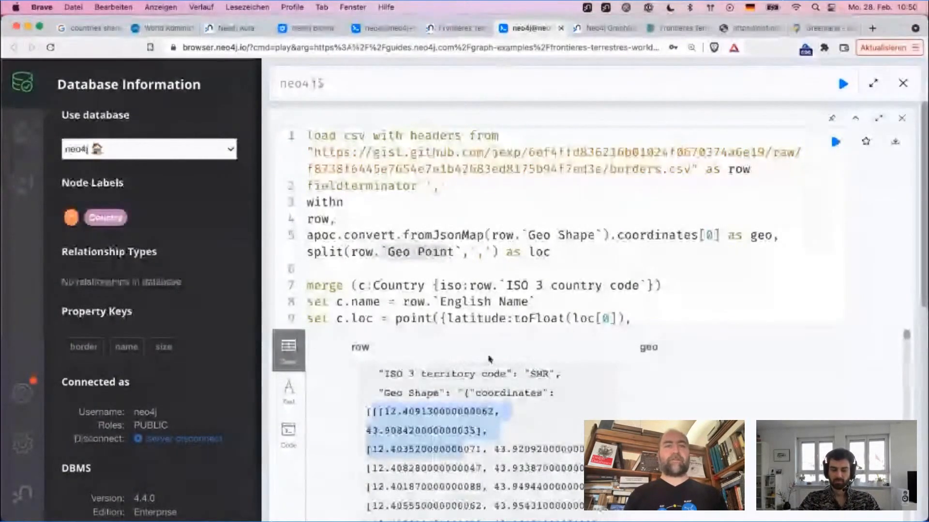
double_click(505, 394)
click(368, 412)
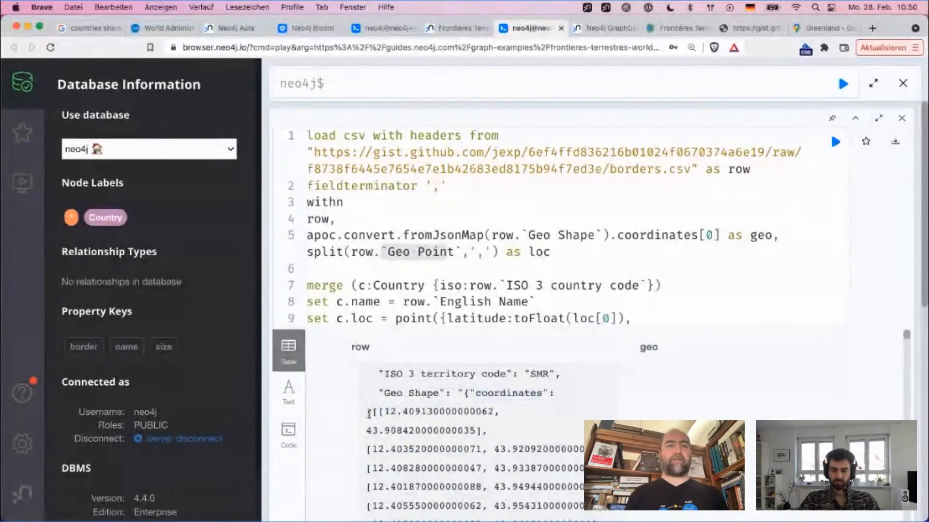
drag(368, 413, 424, 482)
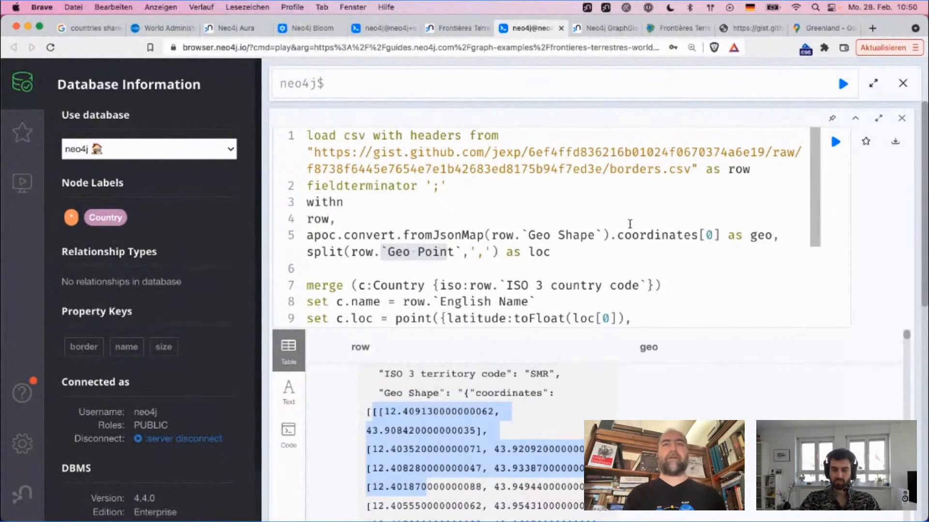
drag(720, 236, 314, 236)
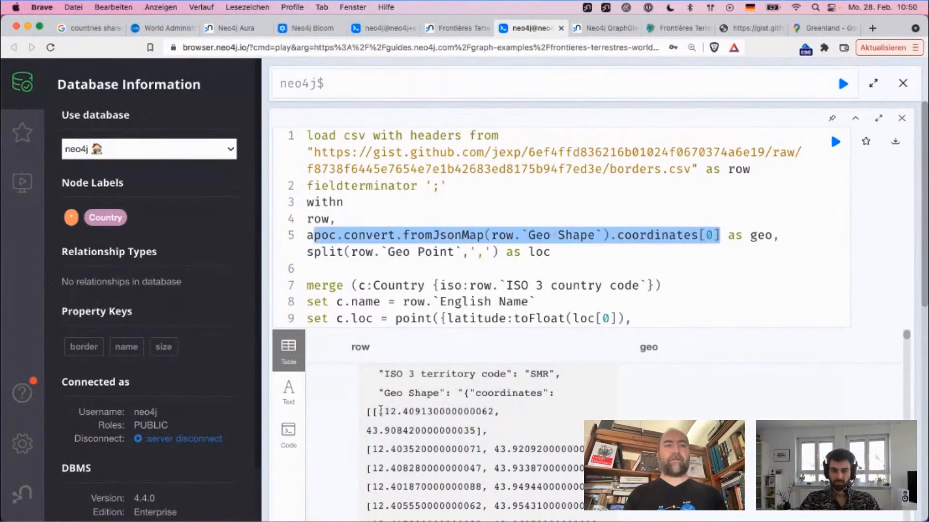
drag(374, 412, 571, 470)
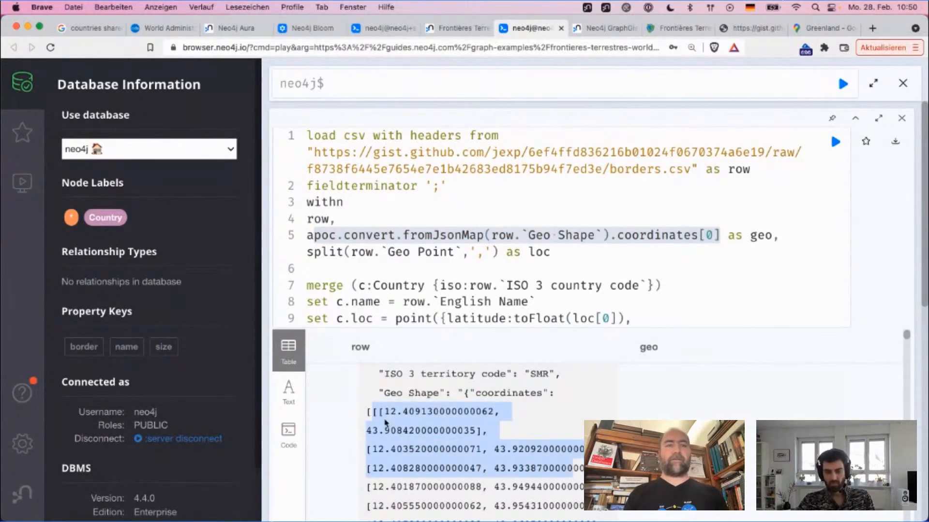
Step: Change the lowercase in keyword to uppercase IN in the c.border list comprehension over geo
double_click(761, 237)
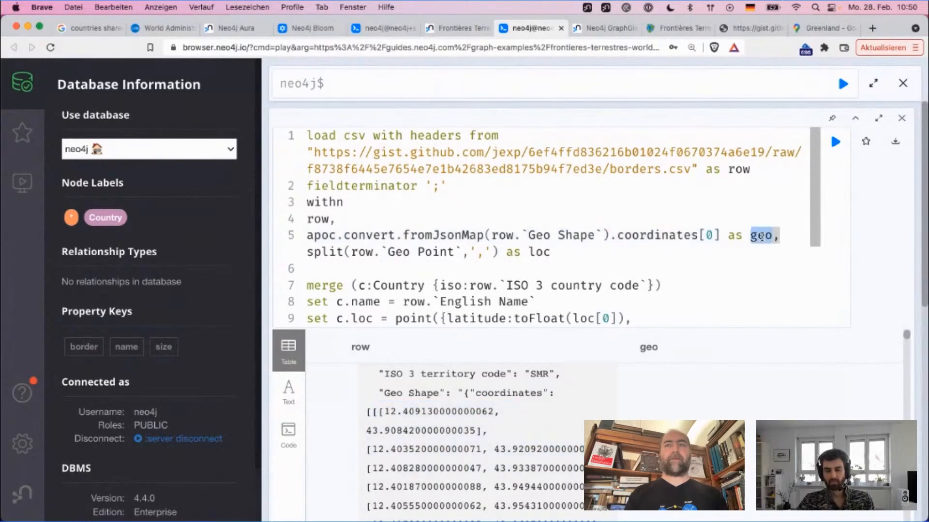
scroll(604, 242, down, 1)
scroll(605, 243, down, 3)
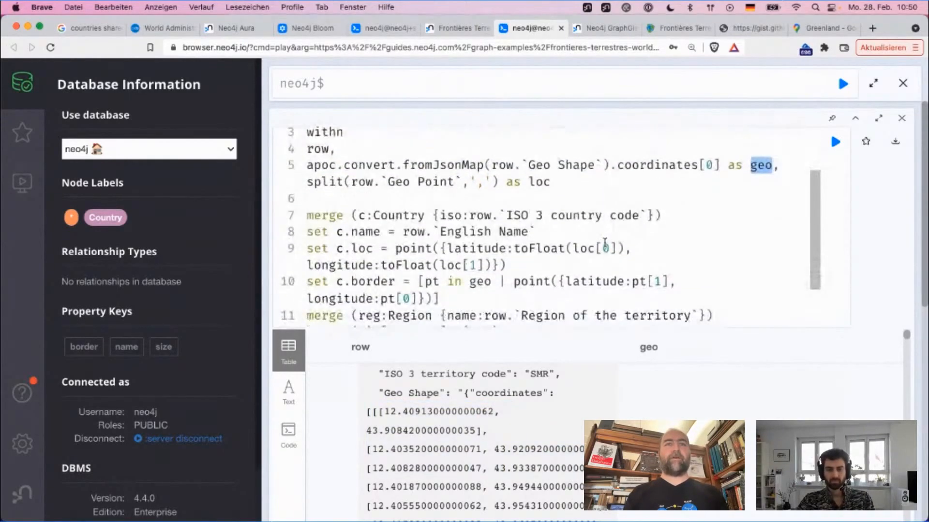
double_click(478, 248)
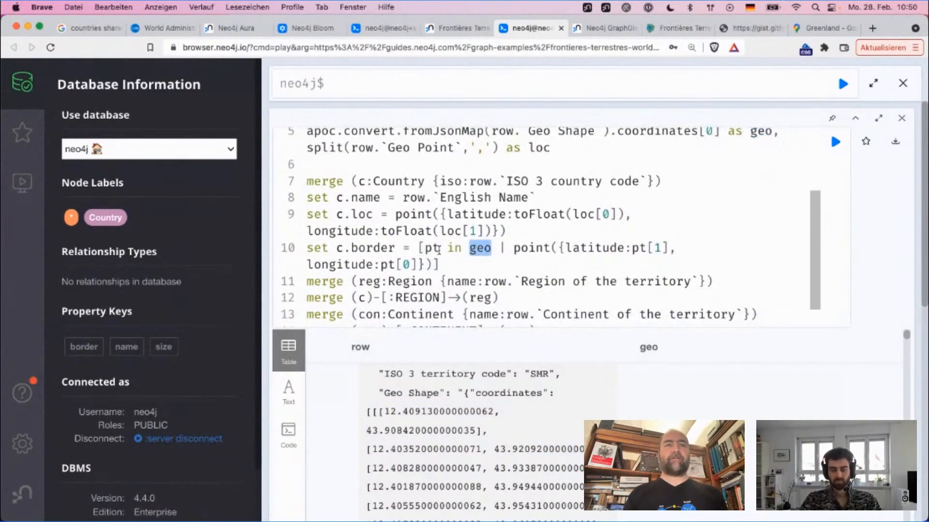
double_click(452, 247)
text(IN)
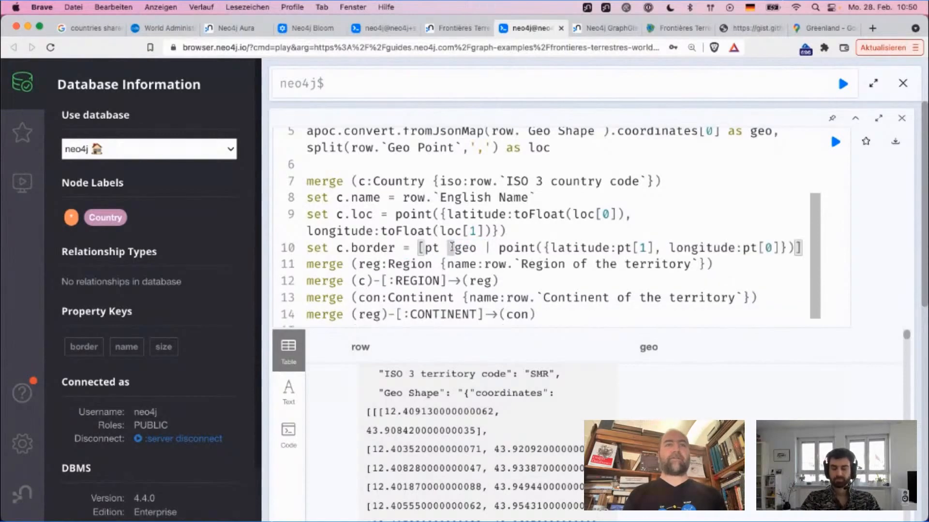
Step: Check the point's latitude:pt[1] and longitude:pt[0] mapping in c.border against the first coordinate pair of the Geo Shape result
double_click(479, 249)
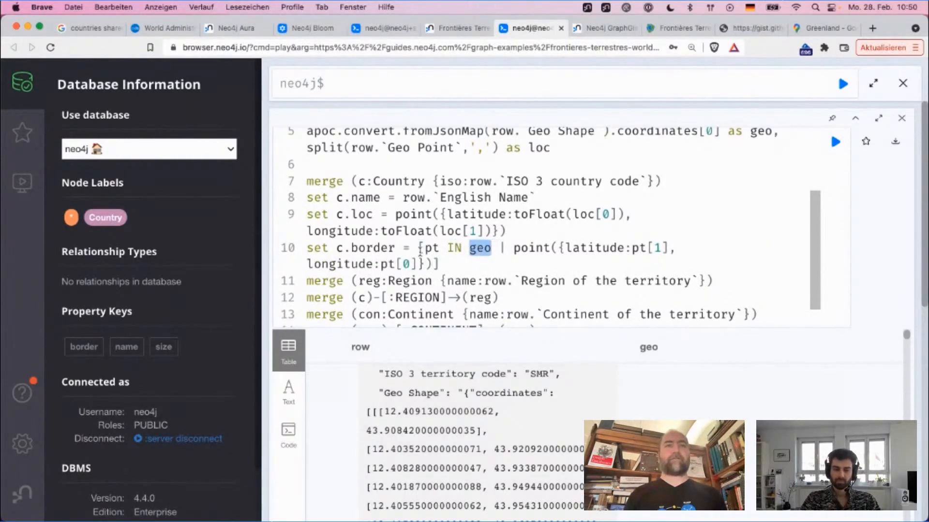
double_click(529, 250)
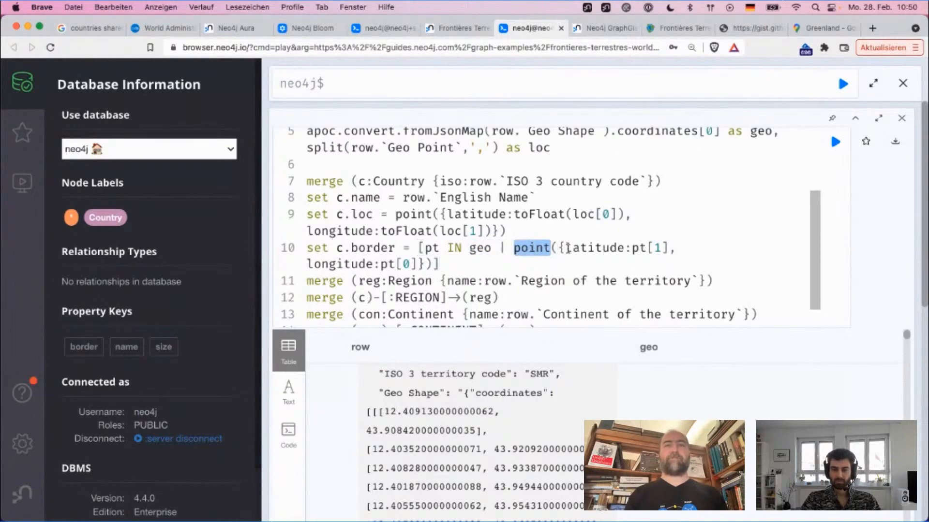
double_click(580, 249)
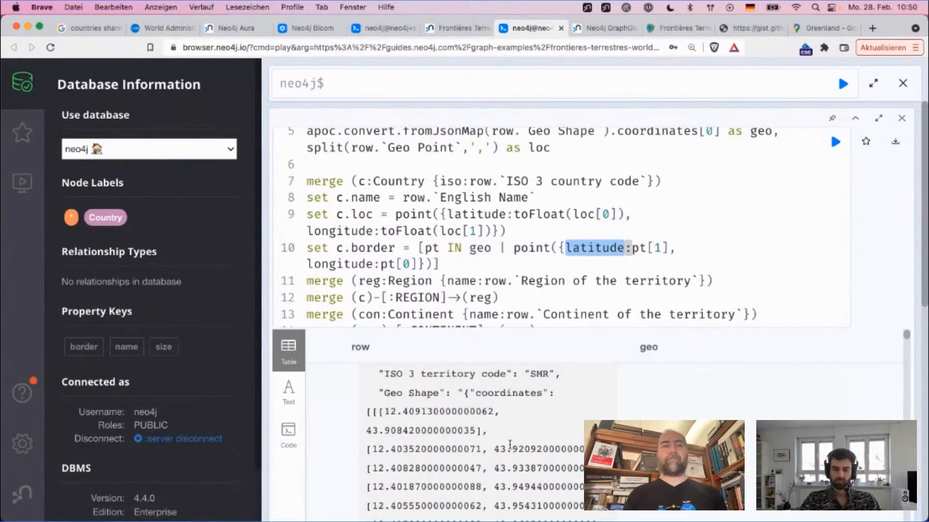
drag(369, 432, 476, 430)
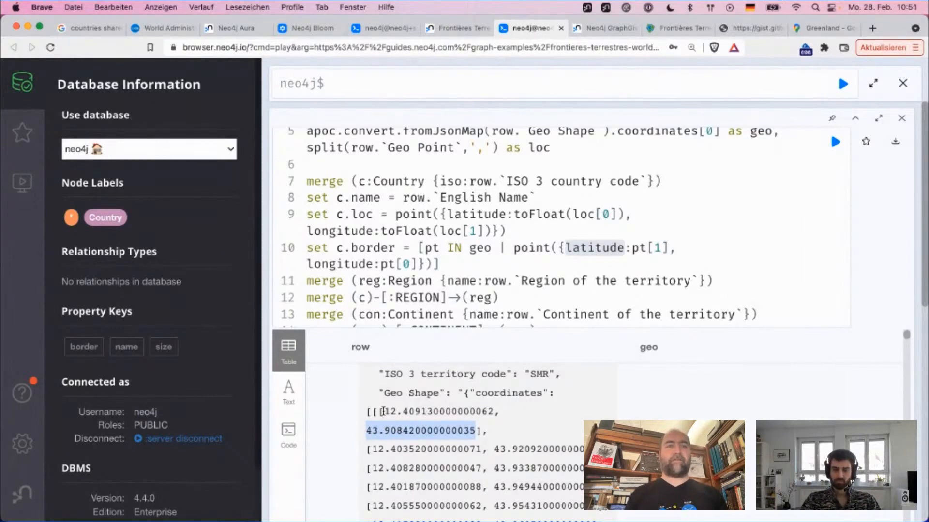
drag(383, 411, 485, 408)
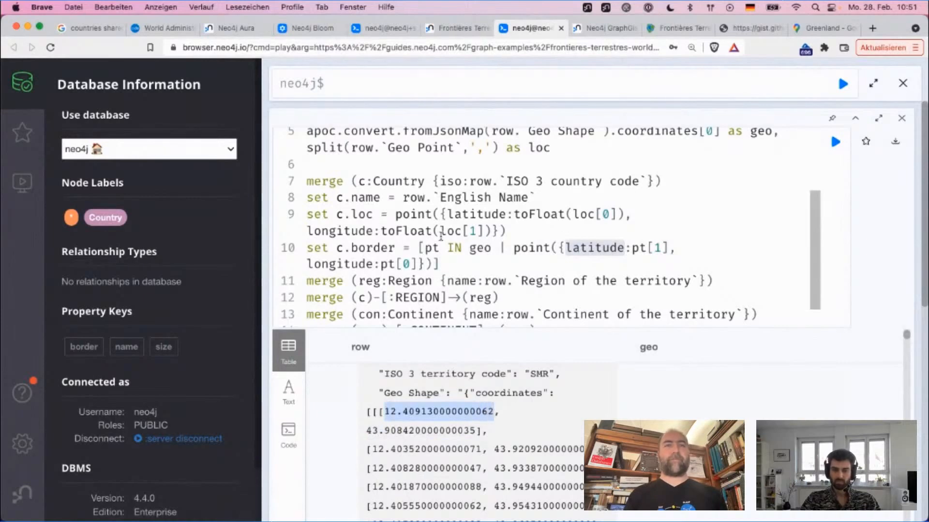
double_click(358, 264)
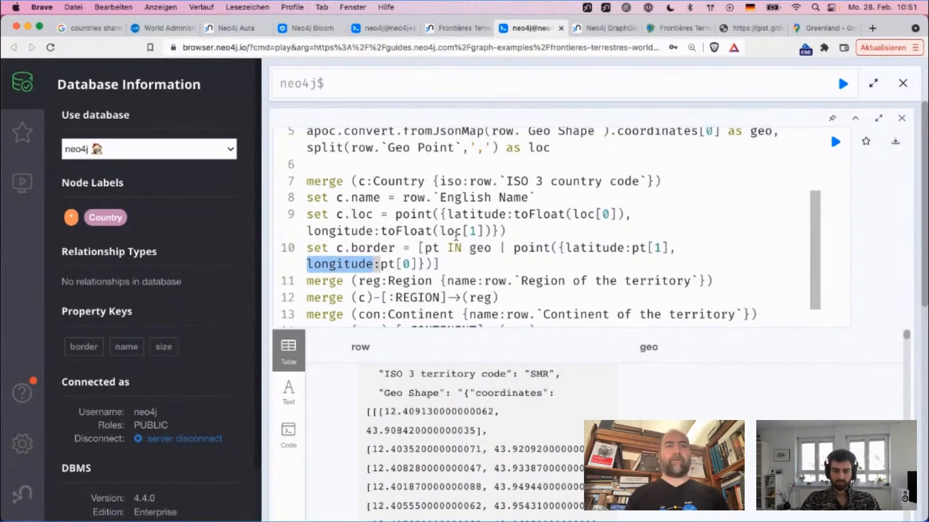
double_click(521, 249)
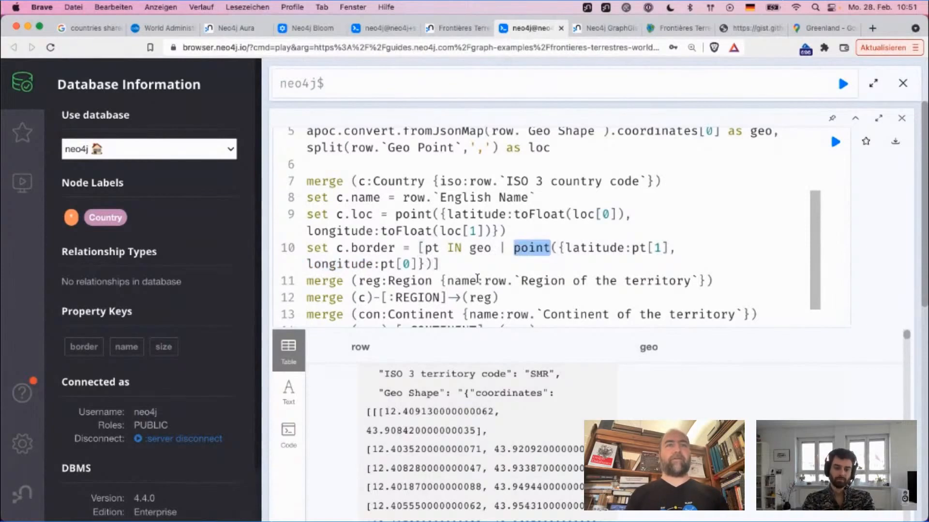
drag(521, 252, 471, 249)
click(467, 262)
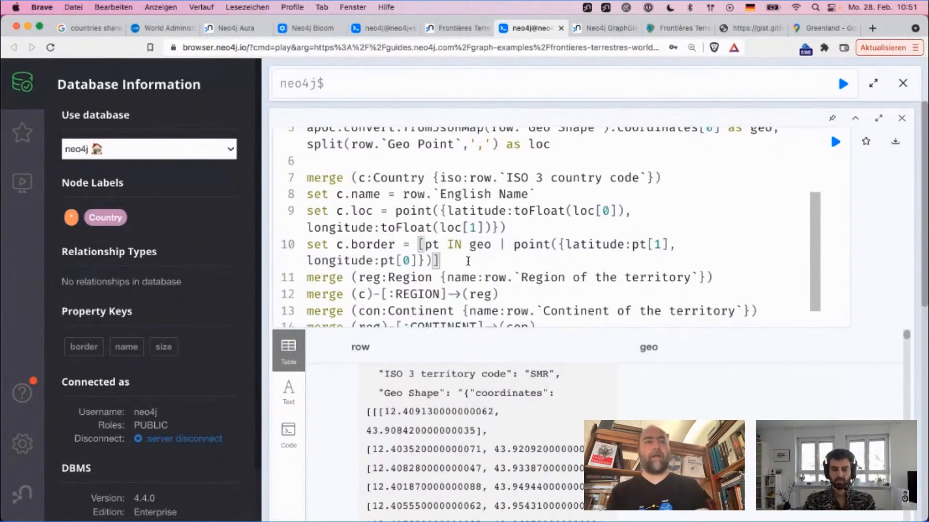
Step: Review the merge statements and the country, continent, region and Geo Point fields of the first result row
scroll(436, 256, down, 2)
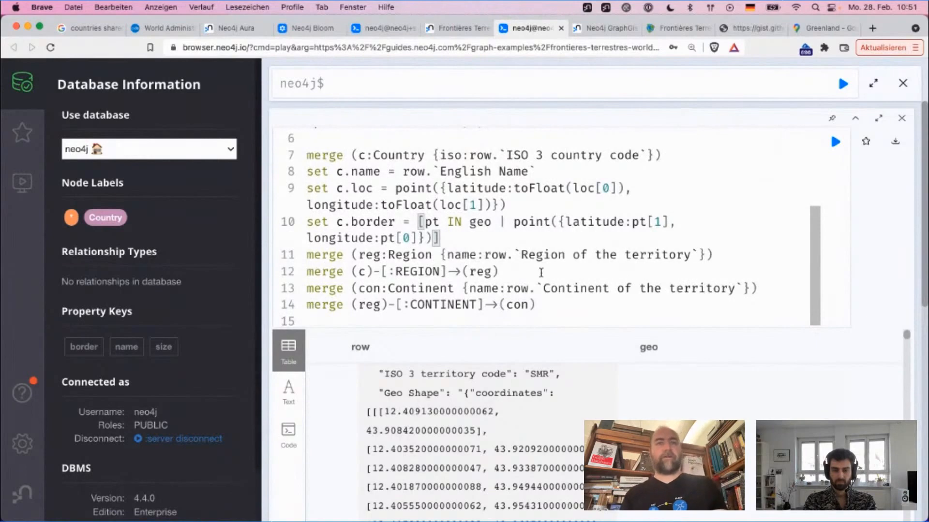
scroll(540, 271, down, 1)
scroll(540, 274, down, 4)
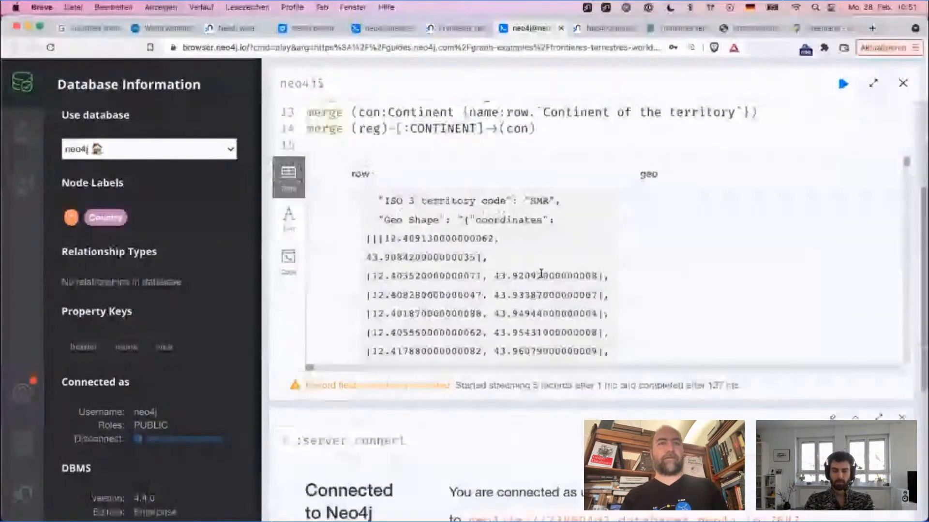
scroll(537, 284, down, 5)
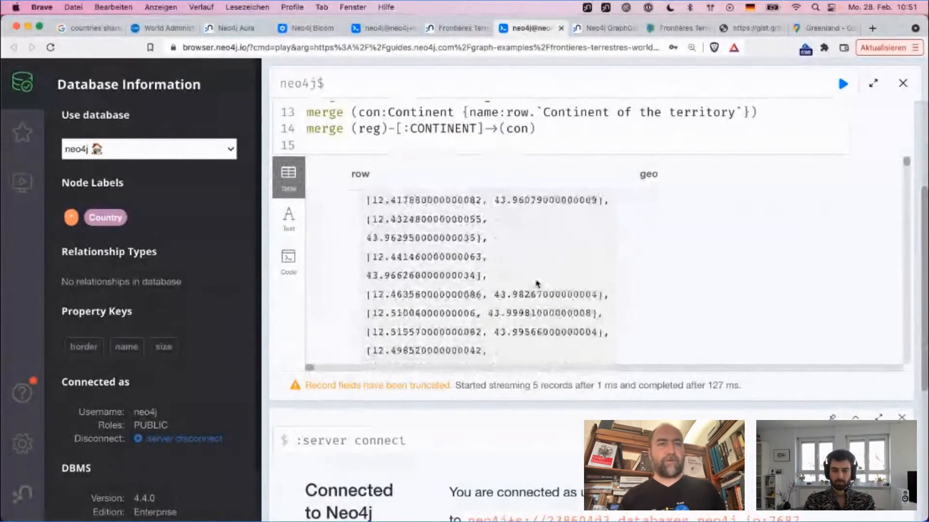
scroll(537, 284, down, 6)
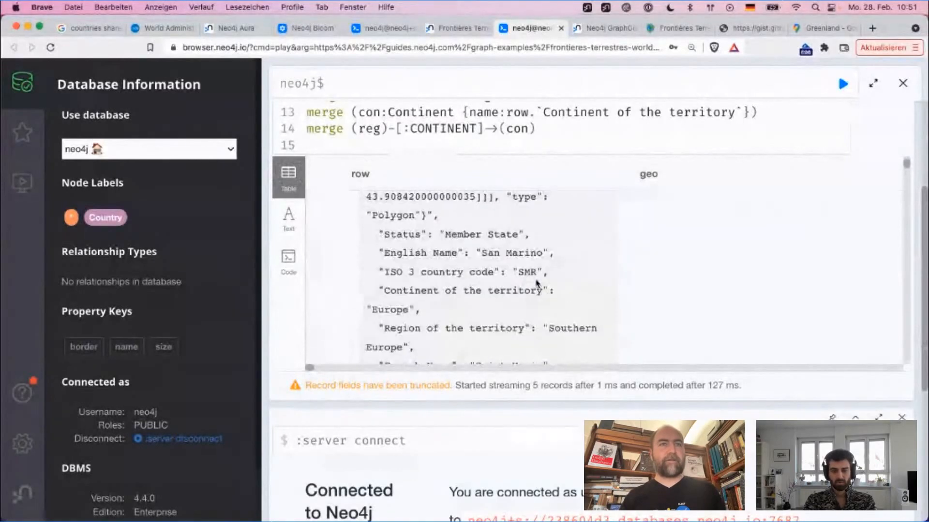
scroll(537, 284, down, 2)
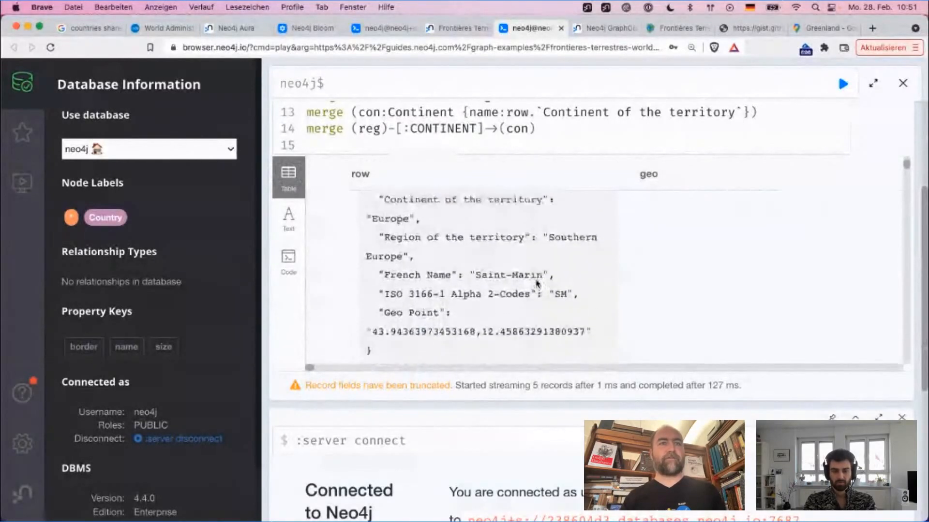
scroll(537, 284, up, 4)
scroll(537, 284, up, 3)
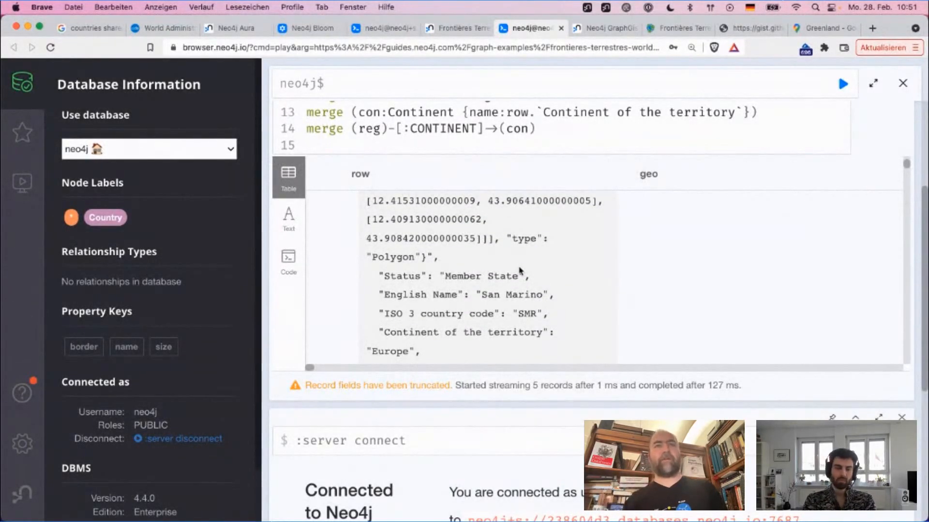
scroll(482, 140, up, 3)
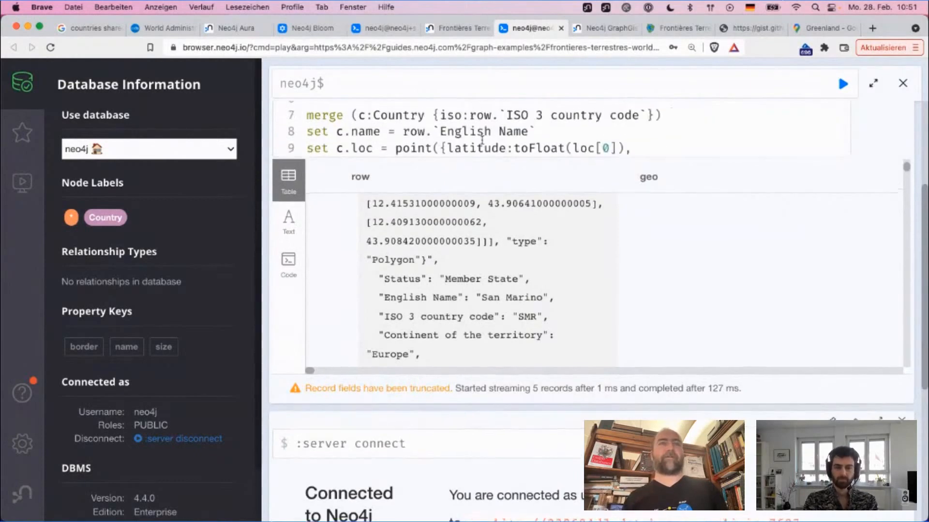
Step: Run the CSV import query that merges the Country, Region and Continent nodes and their relationships
scroll(444, 217, down, 3)
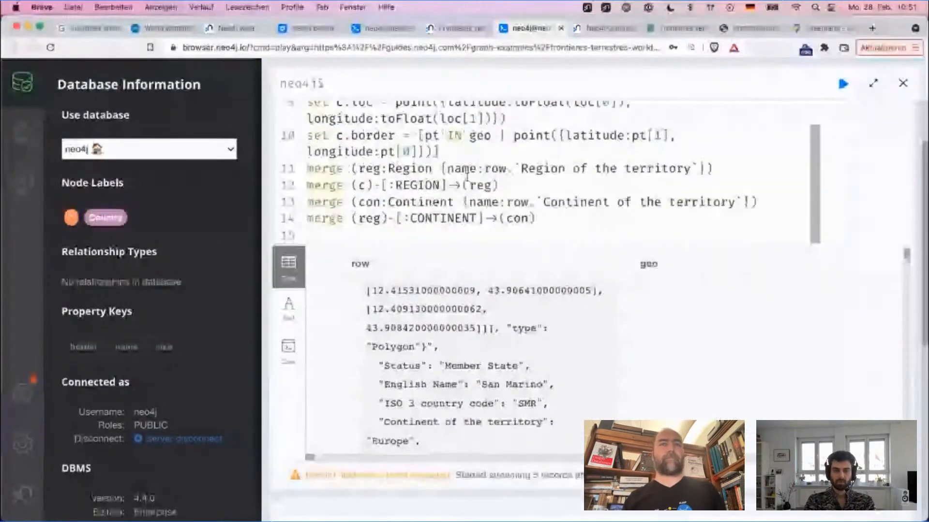
key(super+Return)
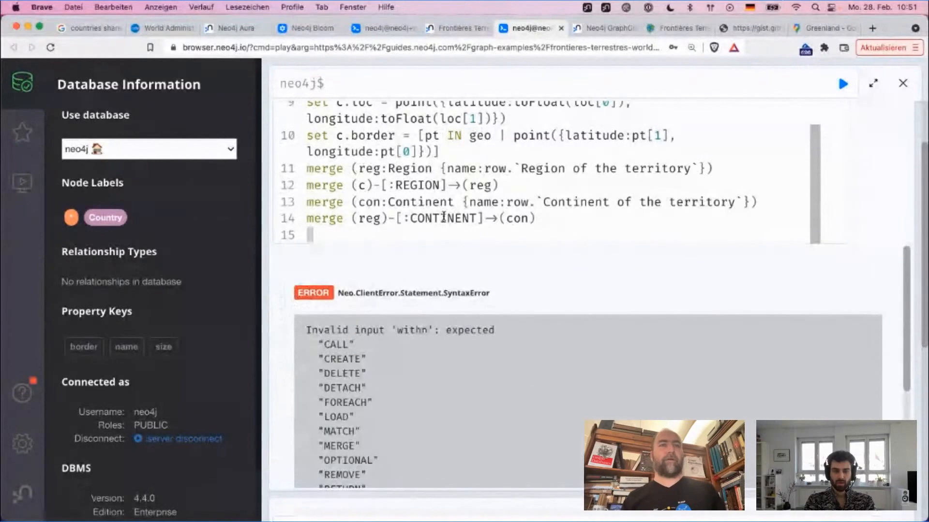
scroll(444, 218, up, 5)
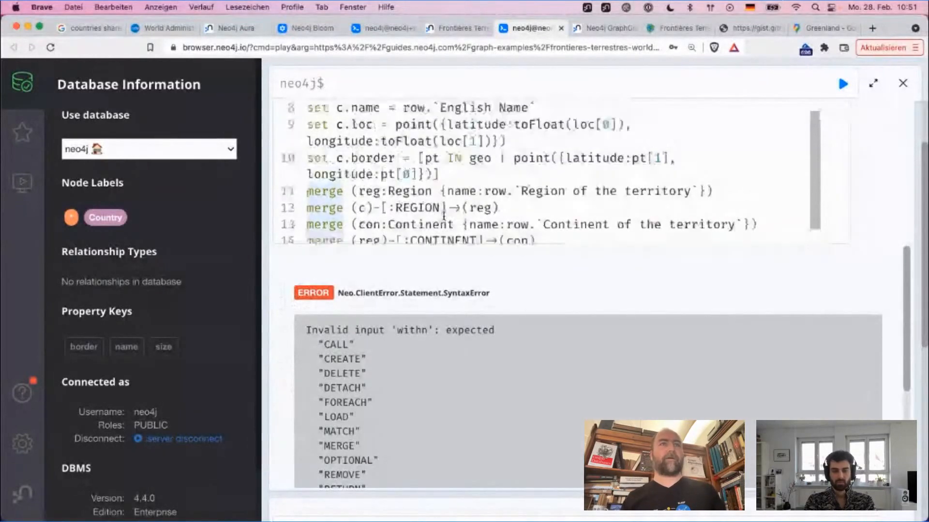
Step: Correct the misspelled withn on line 3 of the import query to with and run the query again
click(344, 198)
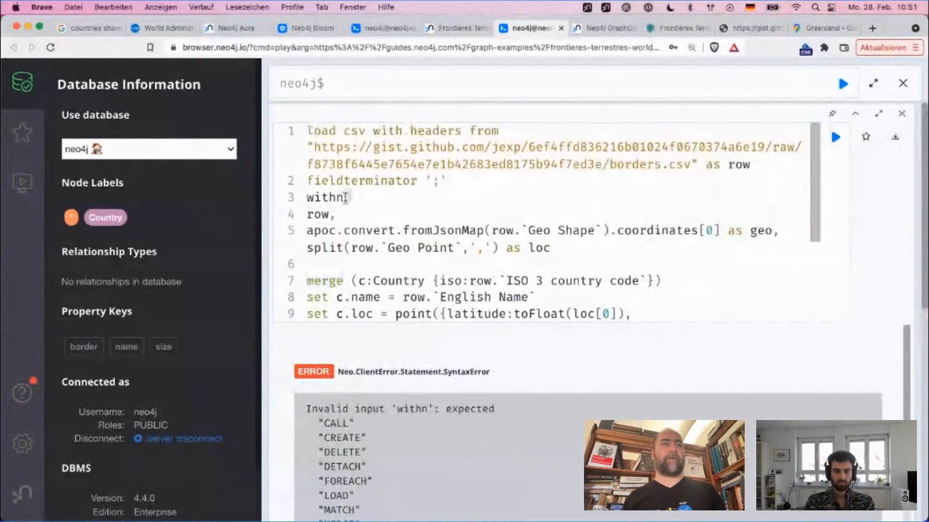
key(BackSpace)
key(super+Return)
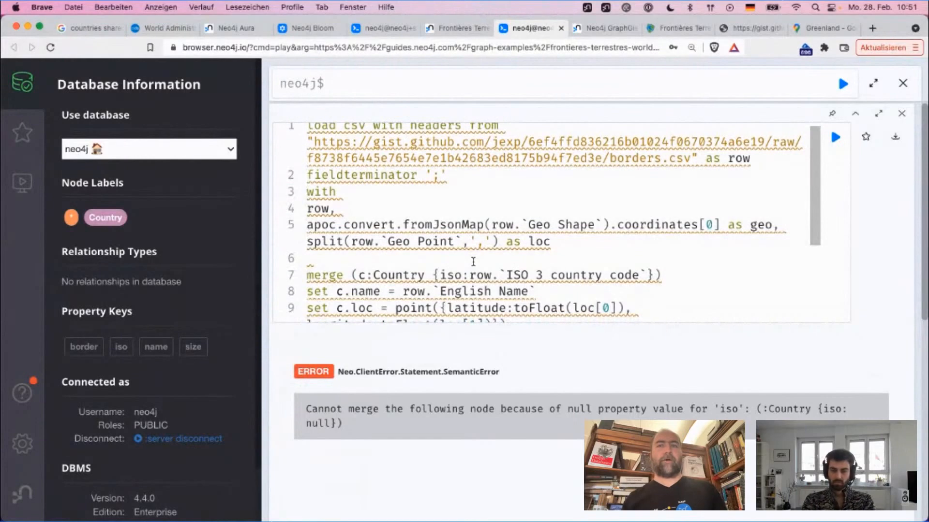
Step: Copy the load csv lines for borders.csv, including the fieldterminator ';' clause, into a new query
scroll(462, 347, down, 5)
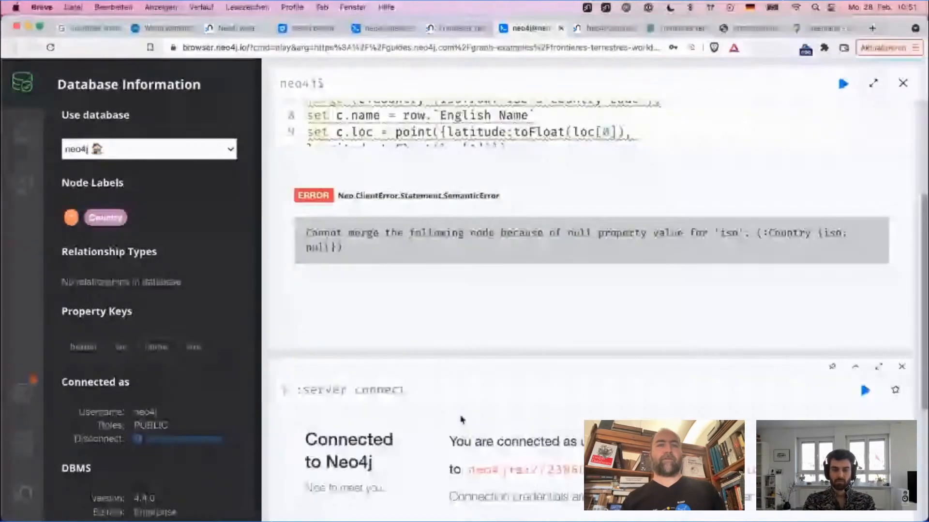
scroll(462, 418, up, 5)
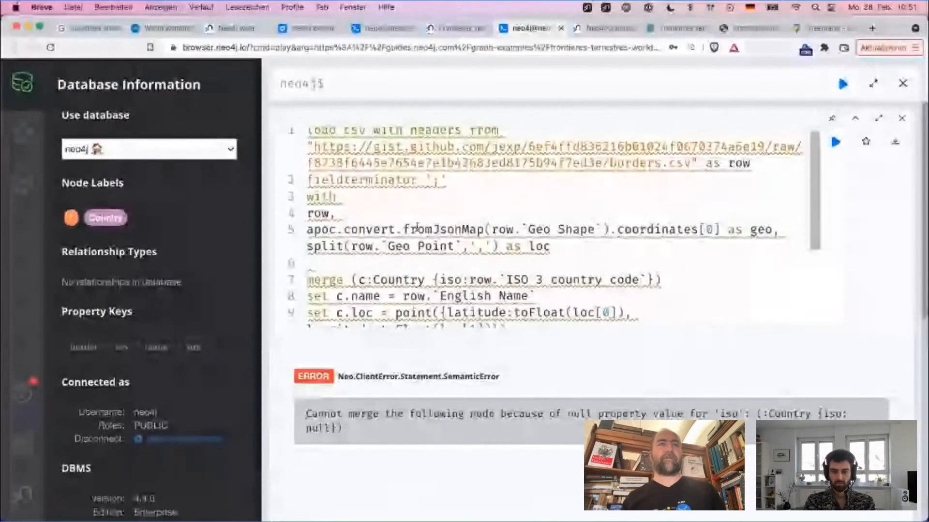
click(457, 181)
drag(457, 181, 449, 102)
key(ctrl+c)
click(440, 86)
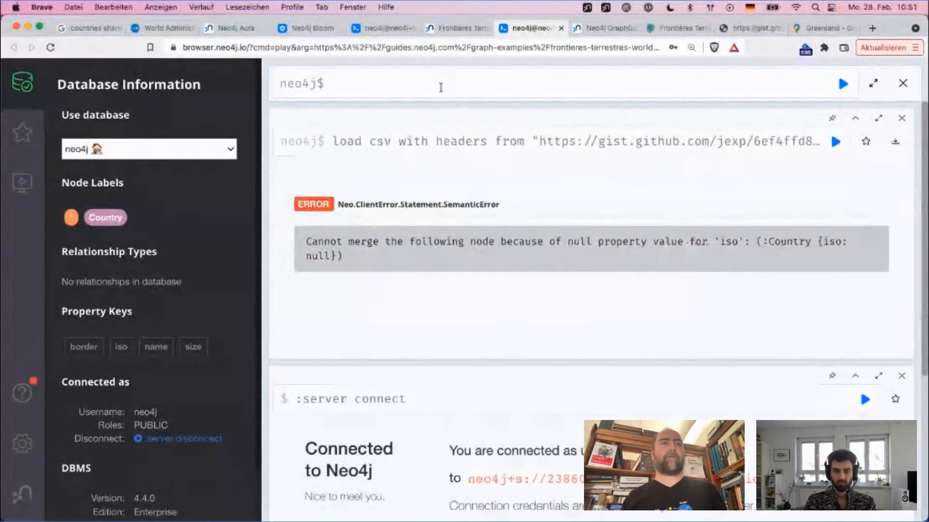
key(ctrl+v)
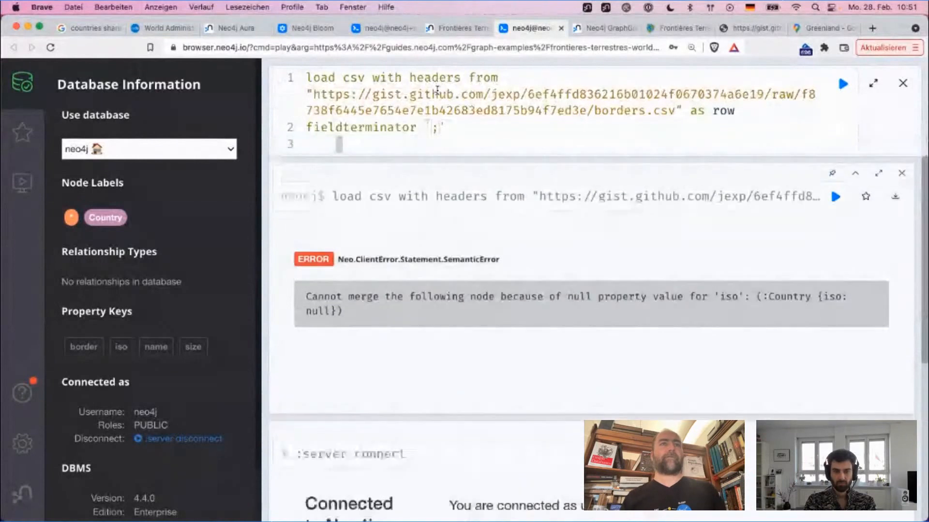
Step: Start a row filter on the third line of the new query with the text with * where row
key(Return)
text(with * rwh)
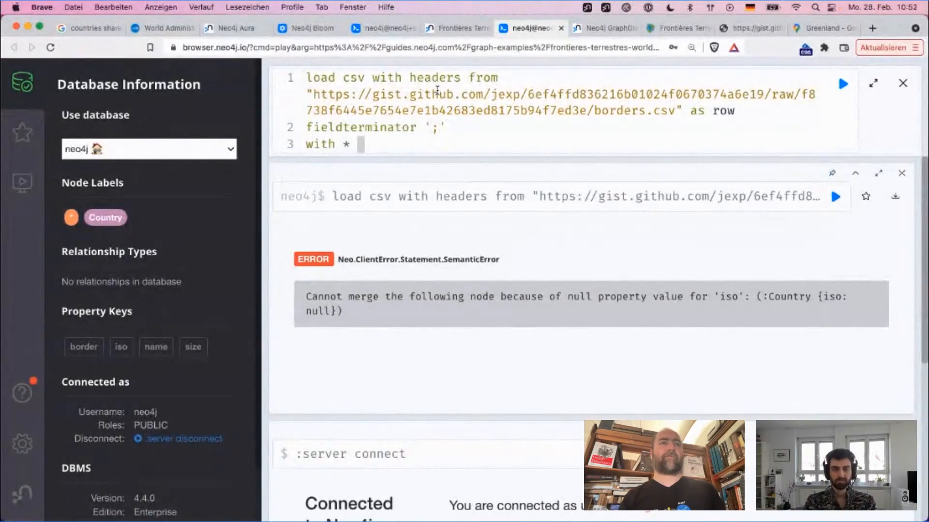
key(BackSpace)
key(BackSpace)
key(BackSpace)
text(whre)
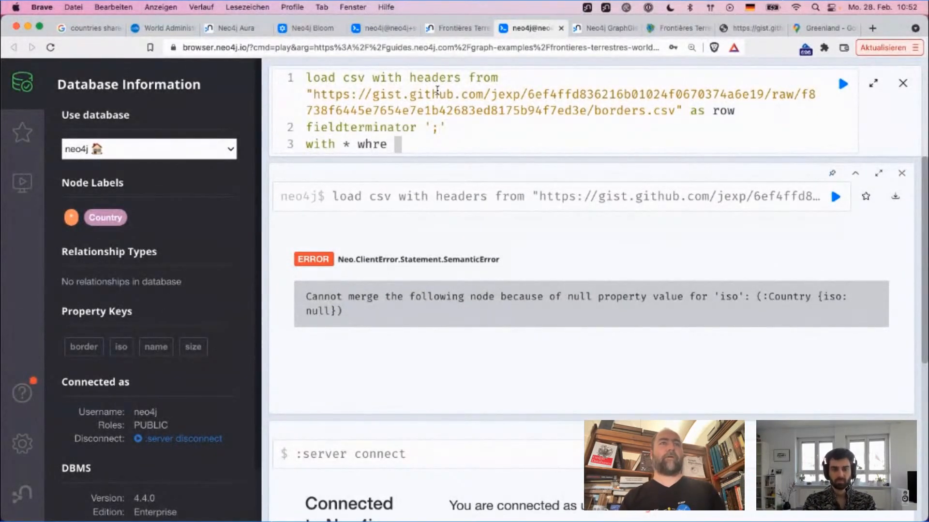
key(BackSpace)
key(BackSpace)
text(ere row.)
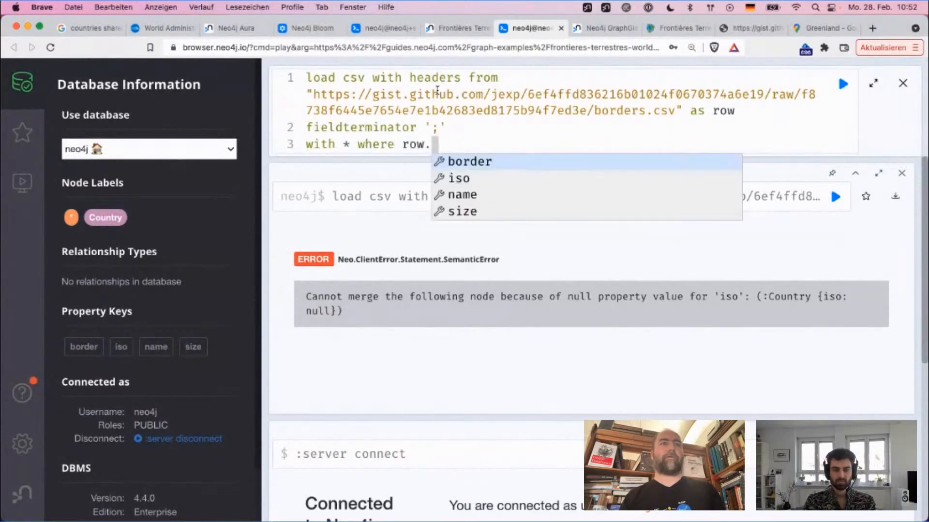
key(Escape)
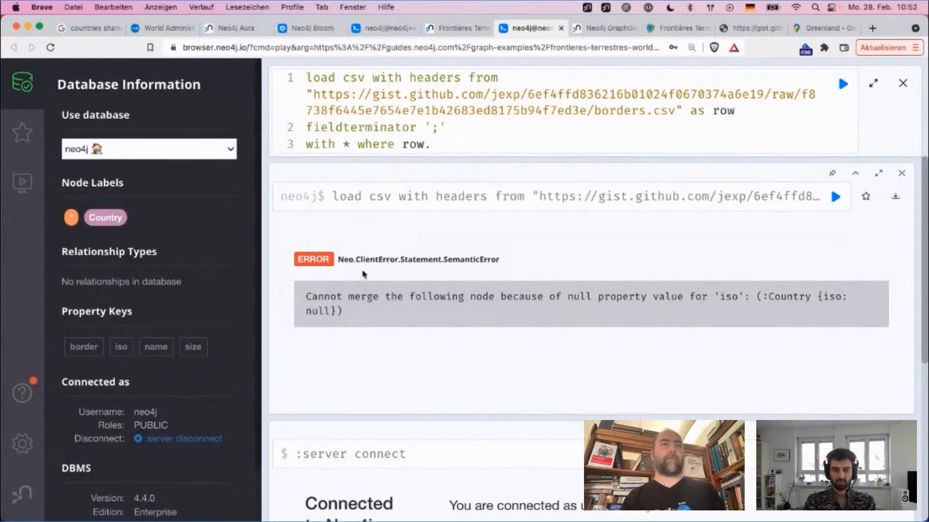
Step: Complete the filter as row.`ISO 3 country code` is null, return row, and run the query
click(434, 206)
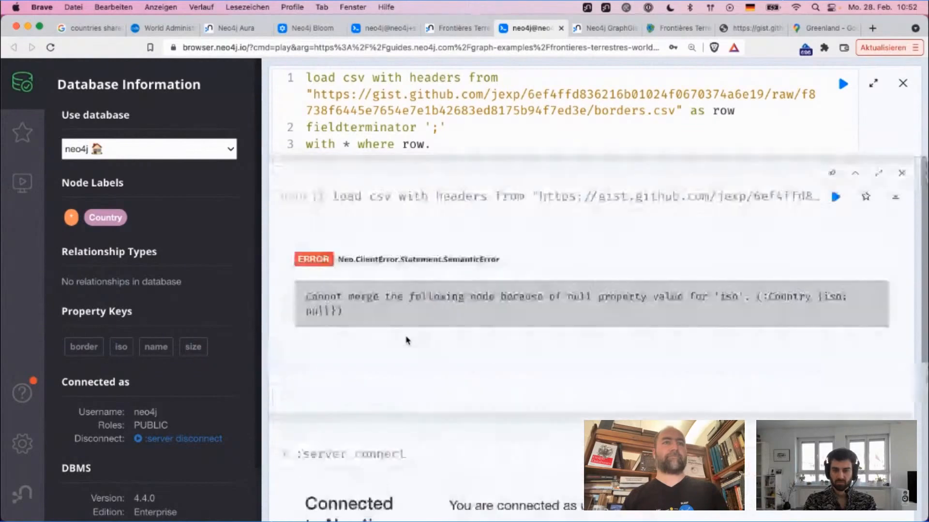
scroll(425, 296, down, 5)
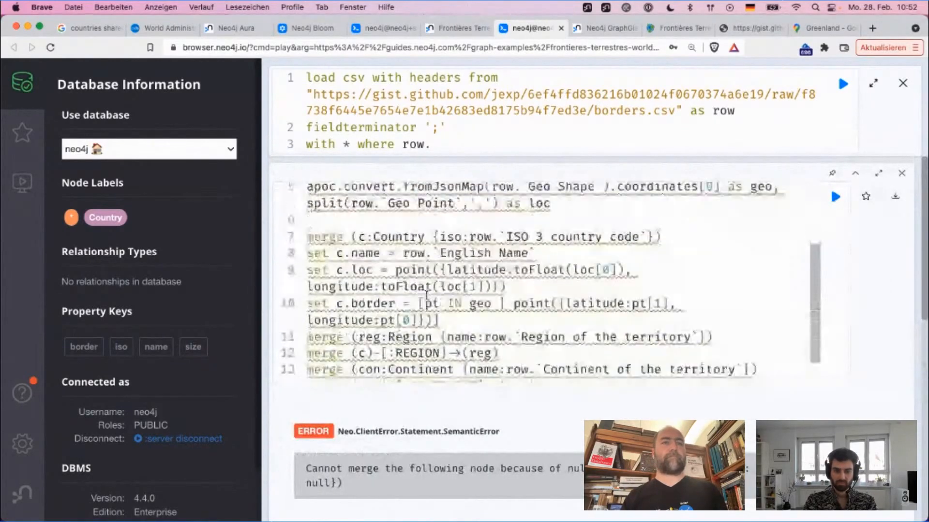
drag(501, 236, 647, 237)
key(super+c)
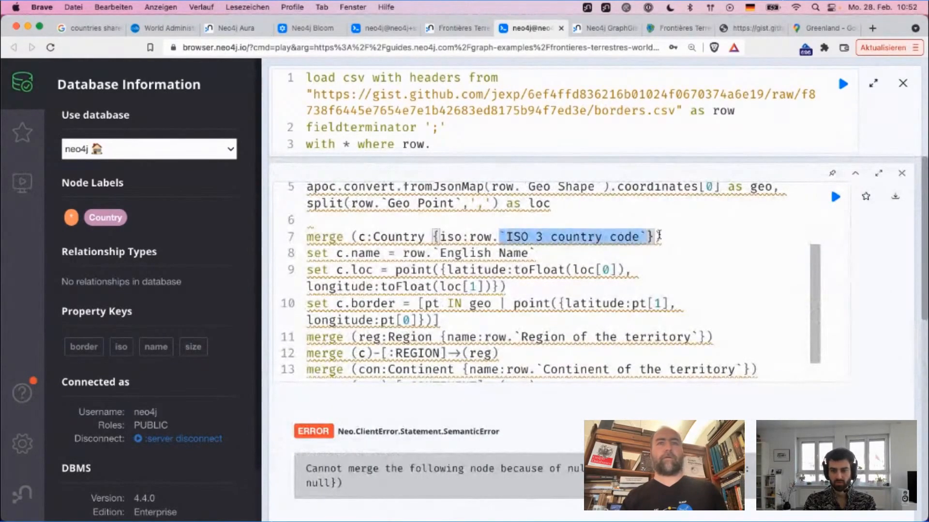
click(458, 144)
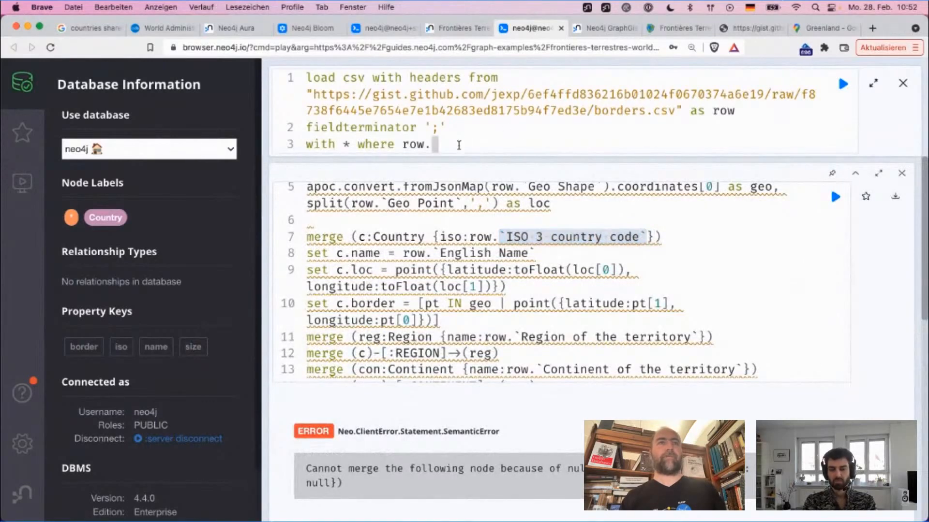
key(super+v)
text(is null return row)
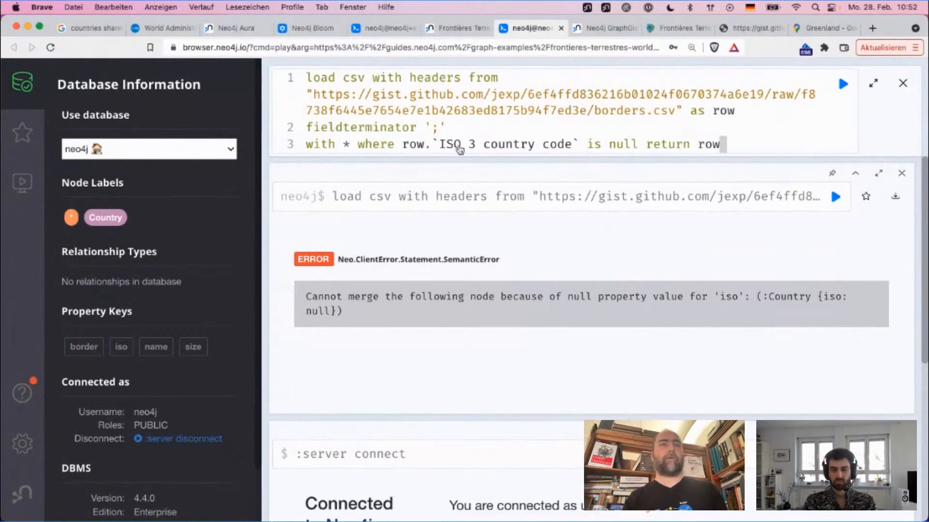
key(super+Return)
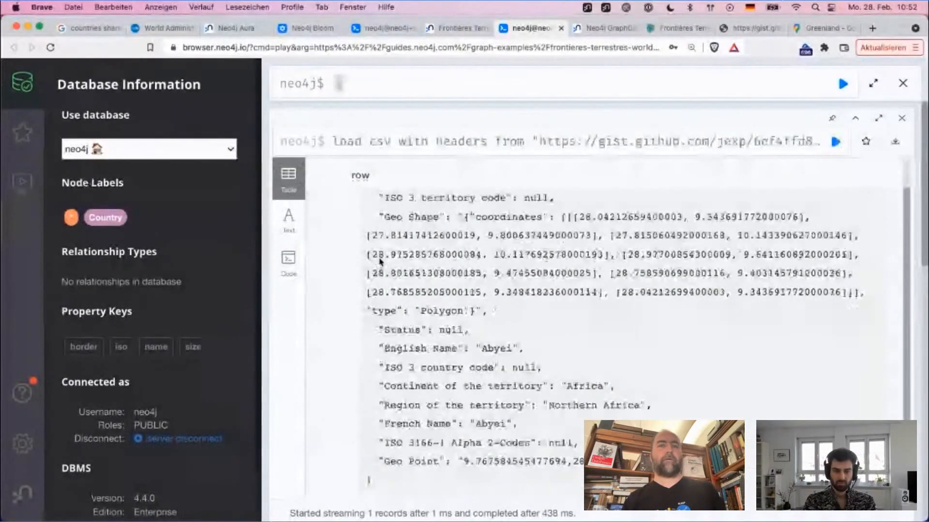
Step: Examine the English Name, French Name, ISO 3 country code and ISO 3166-1 Alpha 2-Codes fields of the returned row
scroll(379, 257, down, 1)
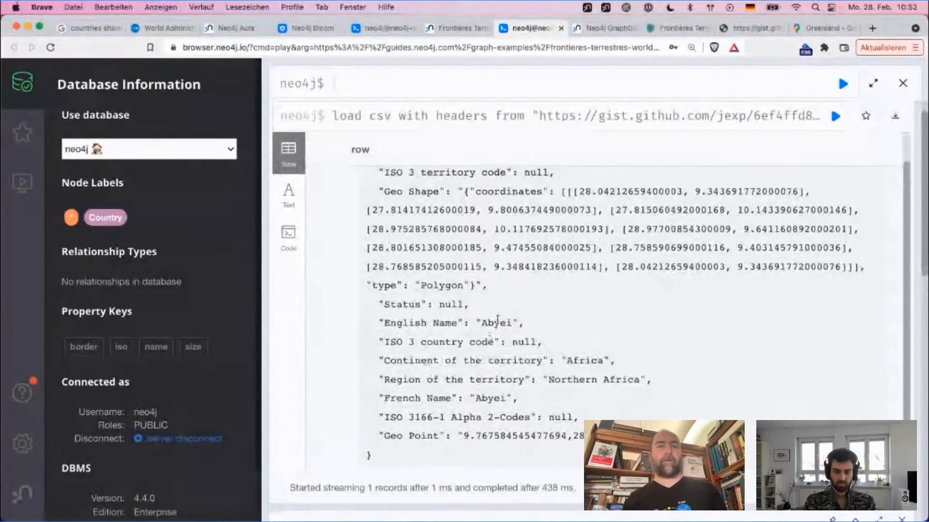
double_click(498, 322)
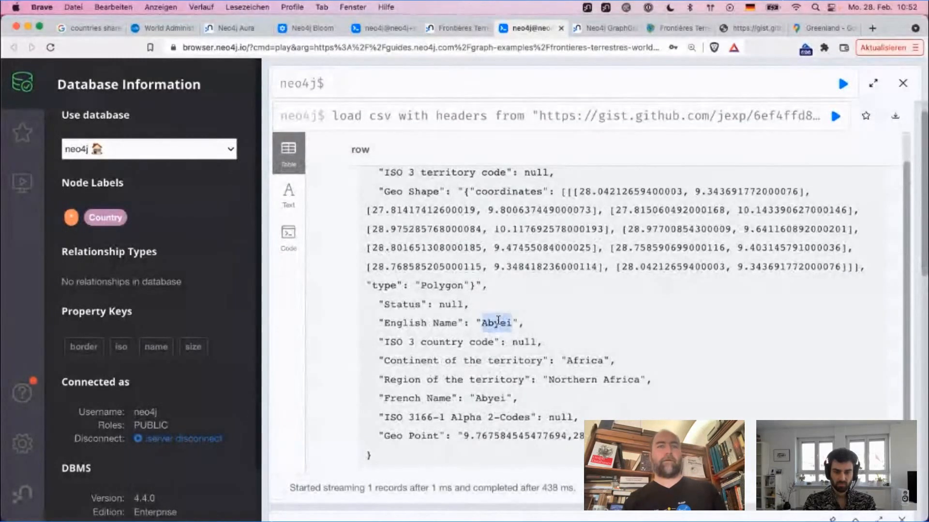
double_click(482, 399)
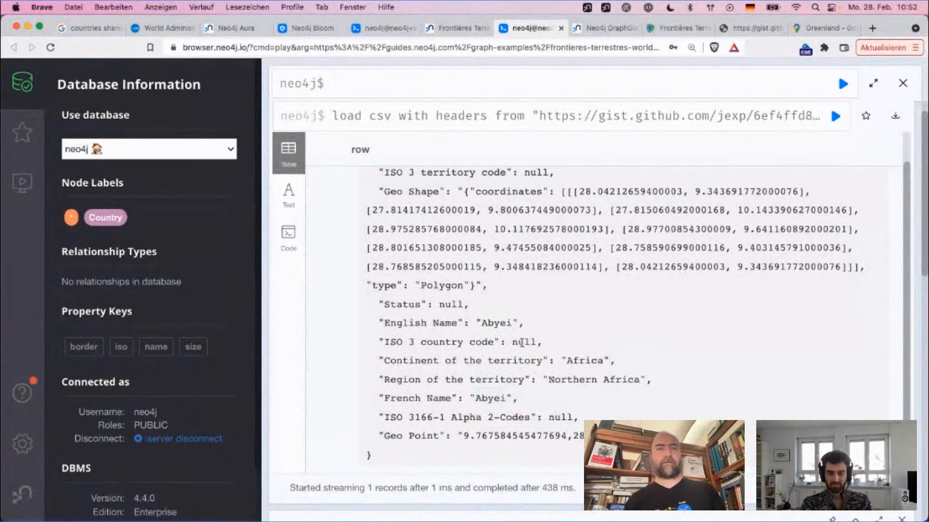
double_click(524, 342)
click(558, 417)
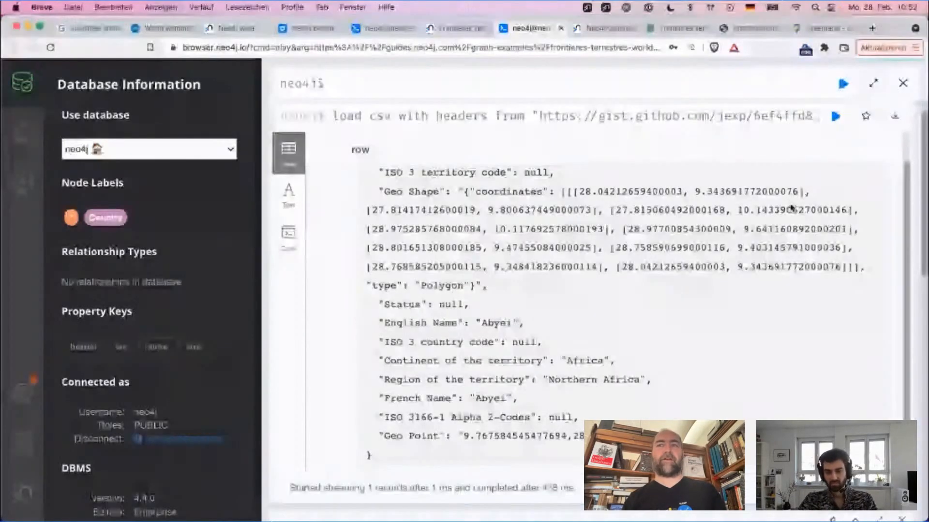
Step: Move row.`English Name` from the c.name assignment into the Country merge of the import query as its name: property
scroll(791, 203, down, 10)
click(700, 184)
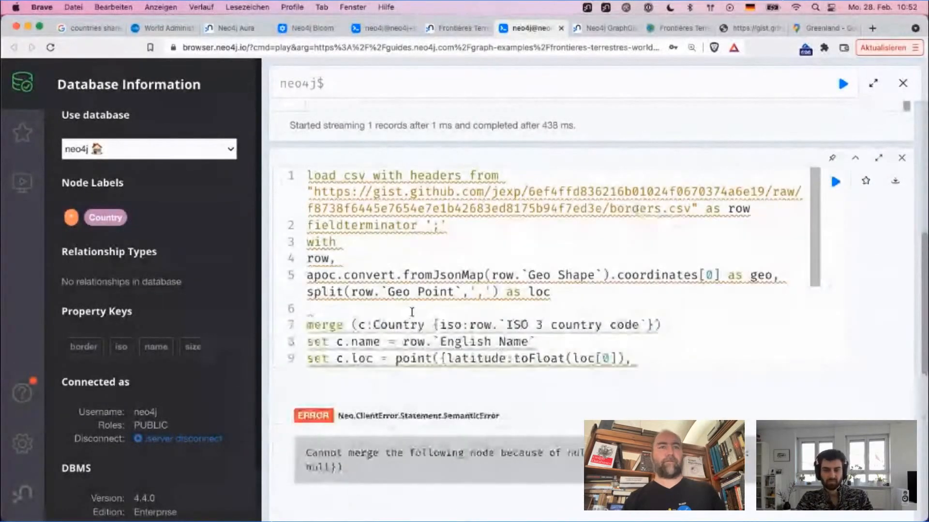
drag(403, 342, 534, 342)
key(super+c)
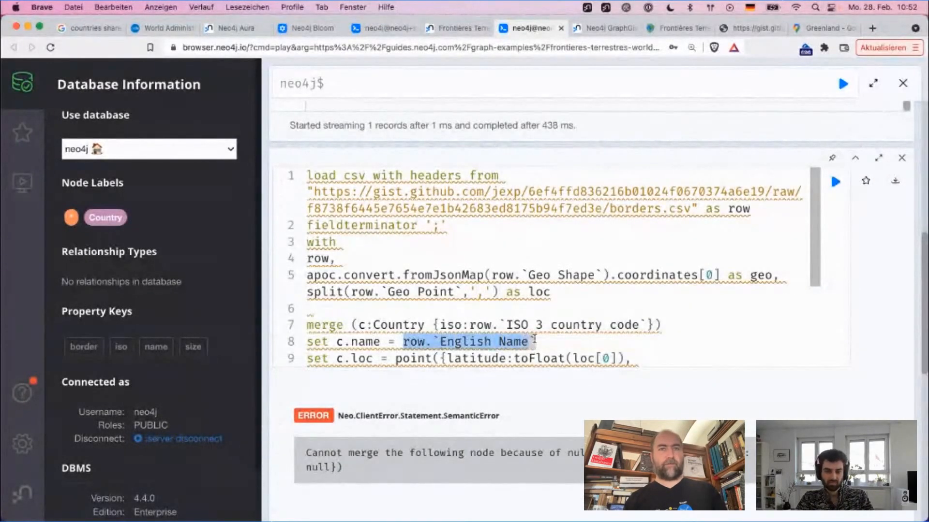
key(BackSpace)
click(441, 325)
key(super+v)
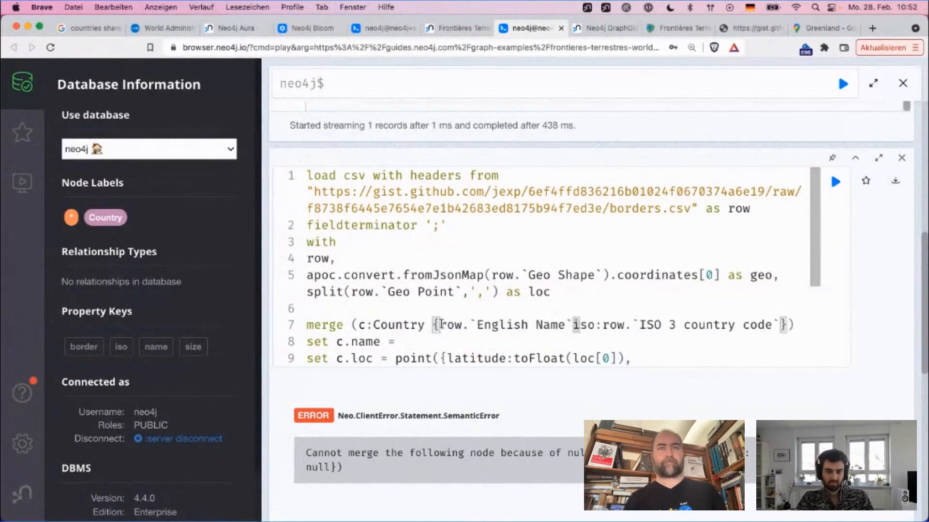
key(Left)
key(Left)
key(Left)
key(Left)
key(Left)
key(Left)
key(Left)
key(Left)
key(Left)
key(Left)
key(Left)
key(Left)
key(Left)
key(Left)
key(Left)
key(Left)
key(Left)
key(Left)
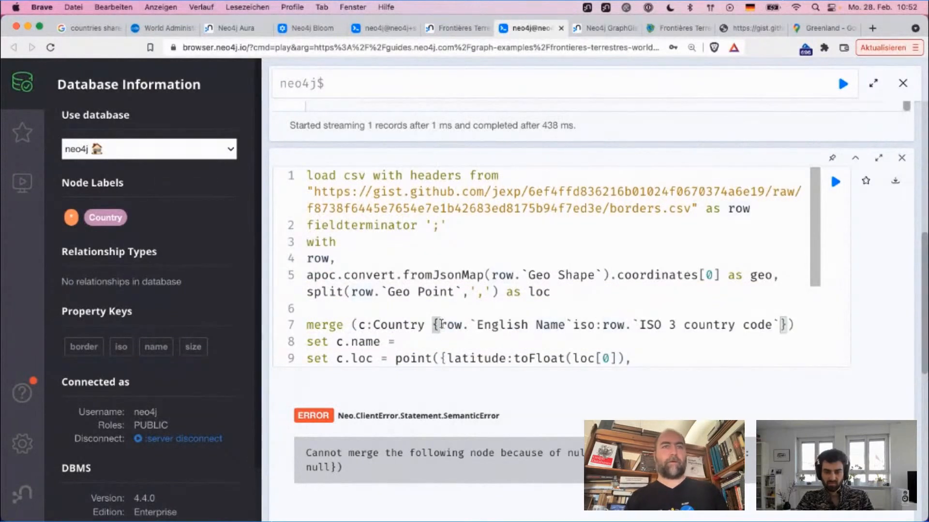
text(name:)
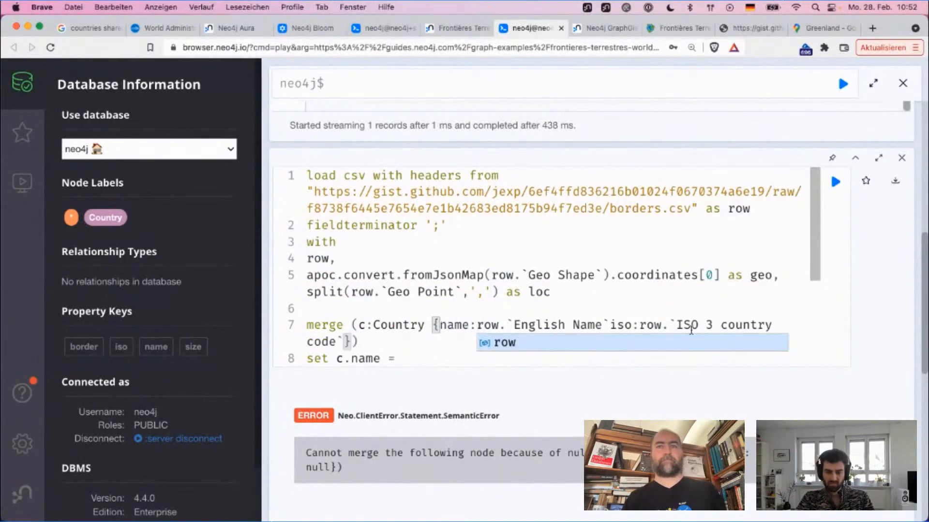
Step: Cut the iso:row.`ISO 3 country code` property out of the Country merge, keeping the closing brackets
click(604, 325)
key(shift+super+Right)
key(shift+super+Right)
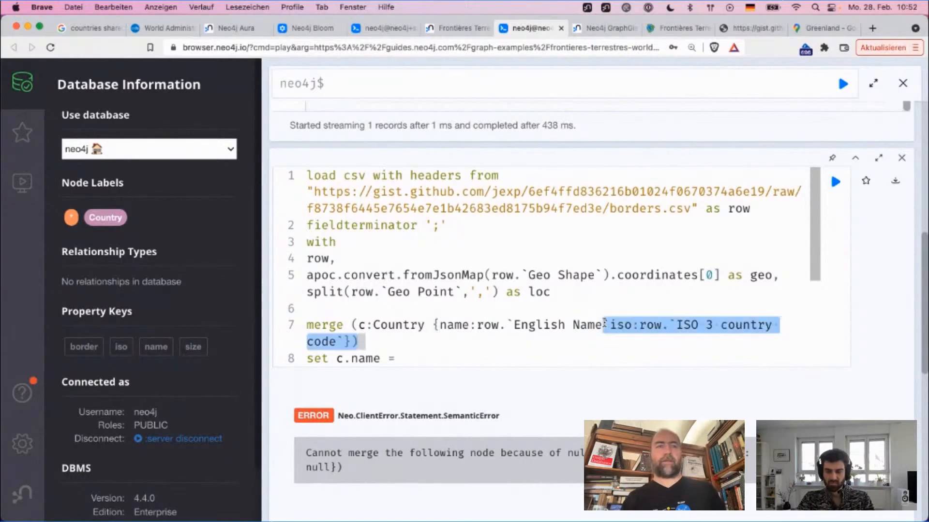
key(shift+Left)
key(shift+Left)
key(super+c)
key(BackSpace)
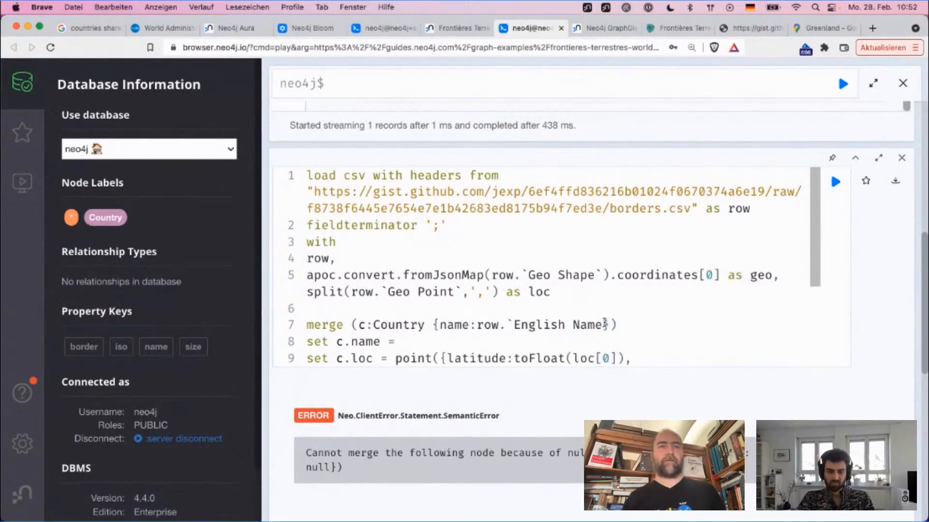
Step: Replace the empty c.name assignment on line 8 with c.iso = row.`ISO 3 country code`
key(shift+super+Right)
key(shift+Right)
key(shift+Right)
key(super+v)
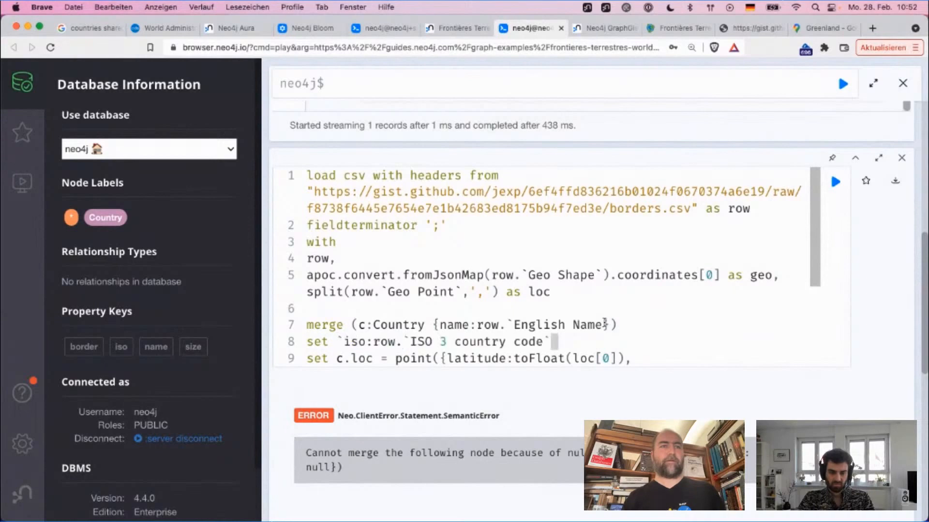
click(335, 343)
text(c)
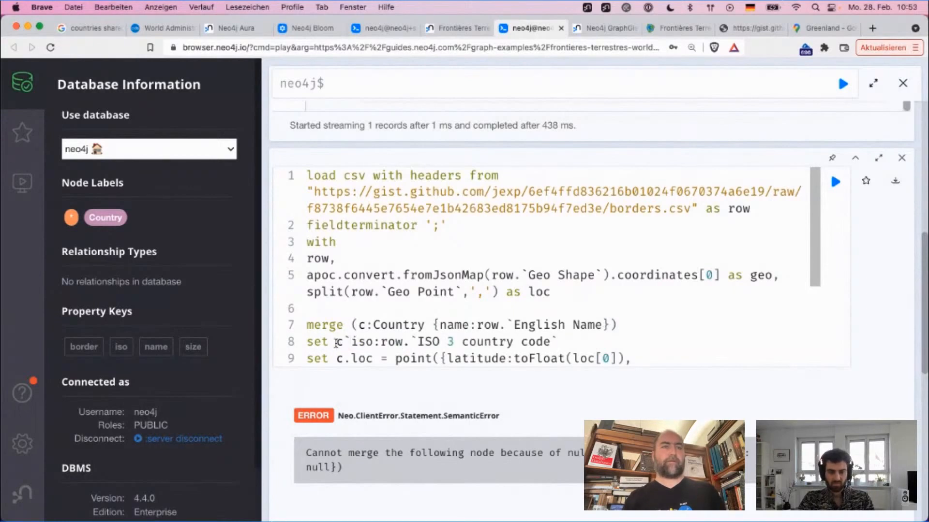
text(.)
text(iso =)
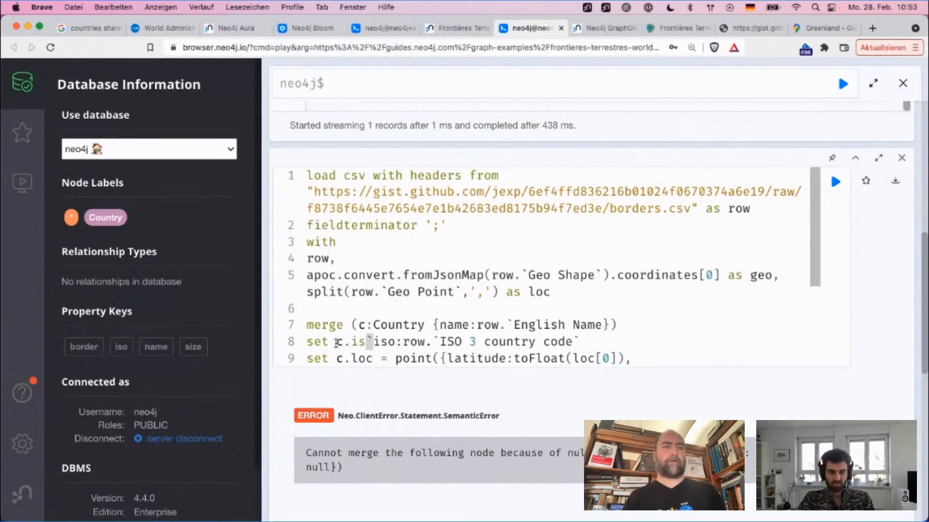
key(shift+Right)
key(shift+Right)
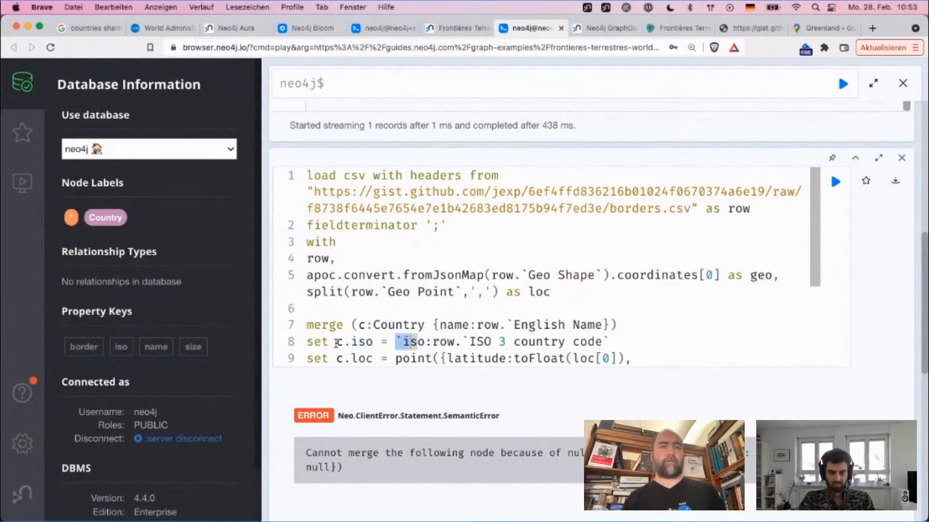
key(shift+Right)
key(BackSpace)
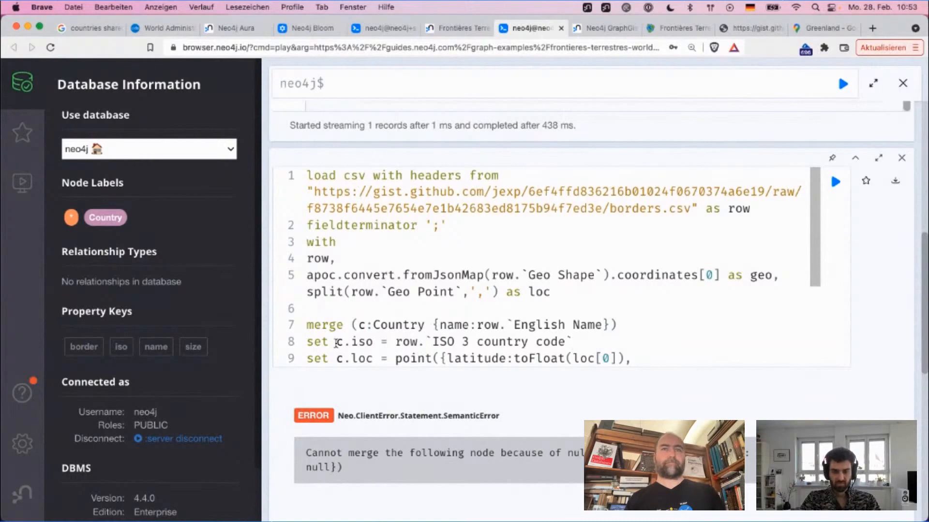
Step: Run the edited import query and review its merge and set statements from line 7 to the end
key(super+Return)
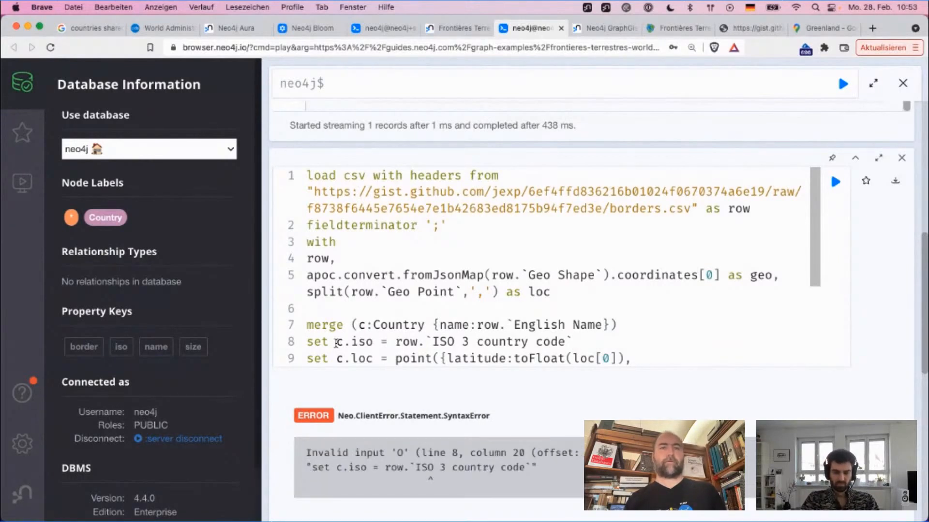
scroll(336, 344, down, 4)
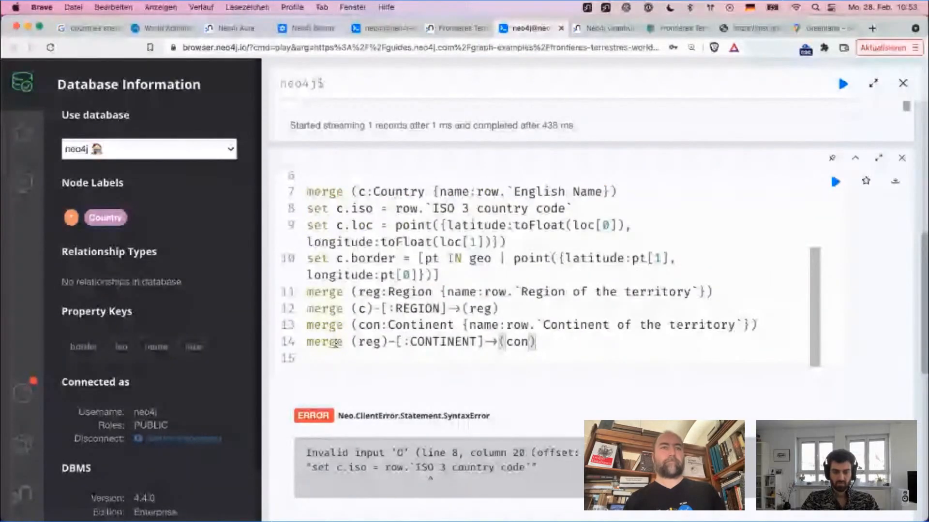
scroll(336, 344, up, 3)
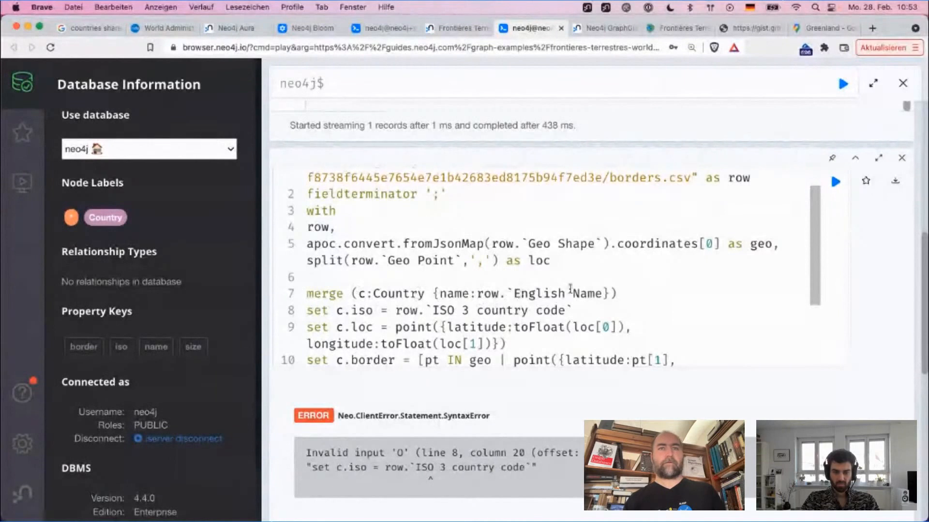
Step: Add the missing closing backtick after English Name in the Country merge on line 7 and run the import query
click(604, 291)
text(`)
click(594, 308)
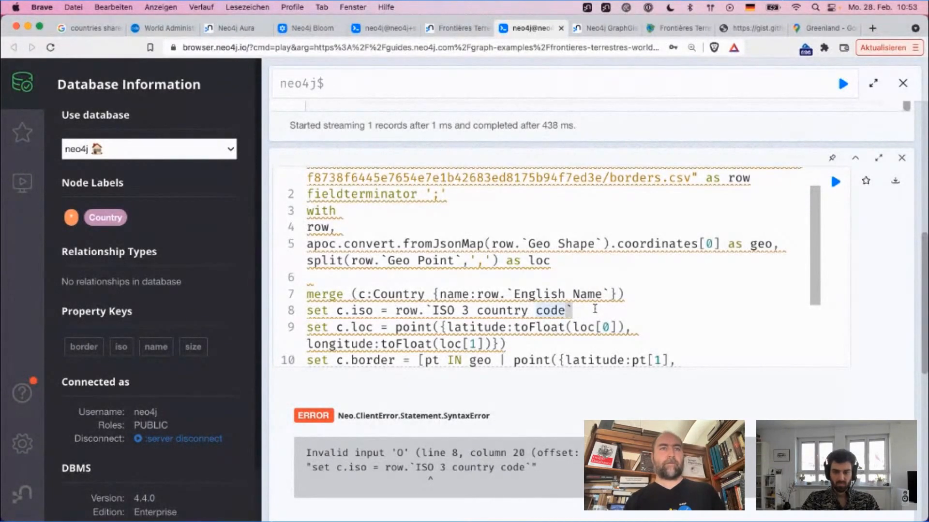
key(super+Return)
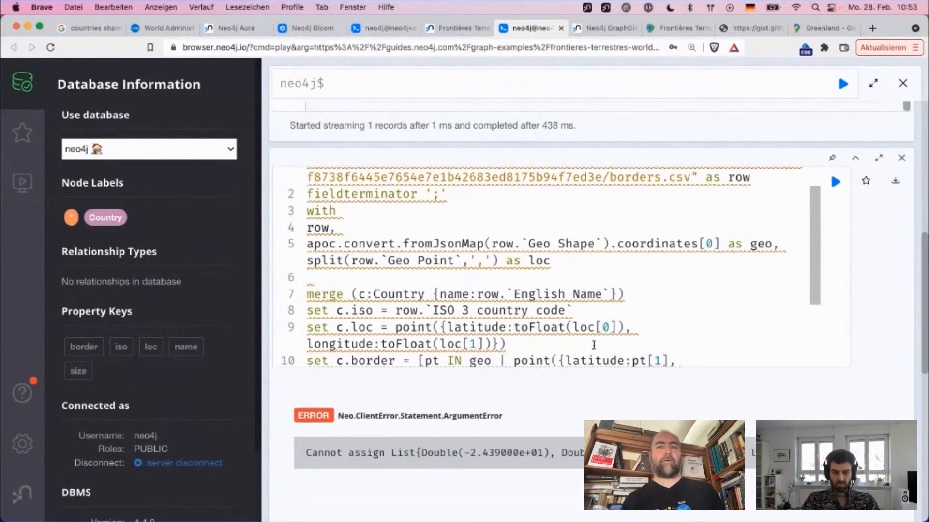
Step: Examine the point() latitude and longitude expressions in the c.loc and c.border assignments on lines 9 and 10
scroll(598, 268, down, 6)
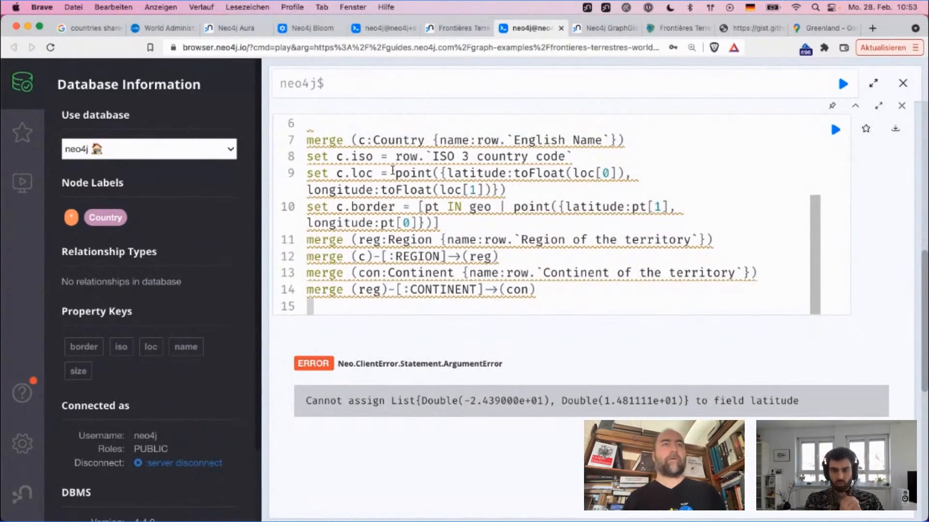
click(441, 174)
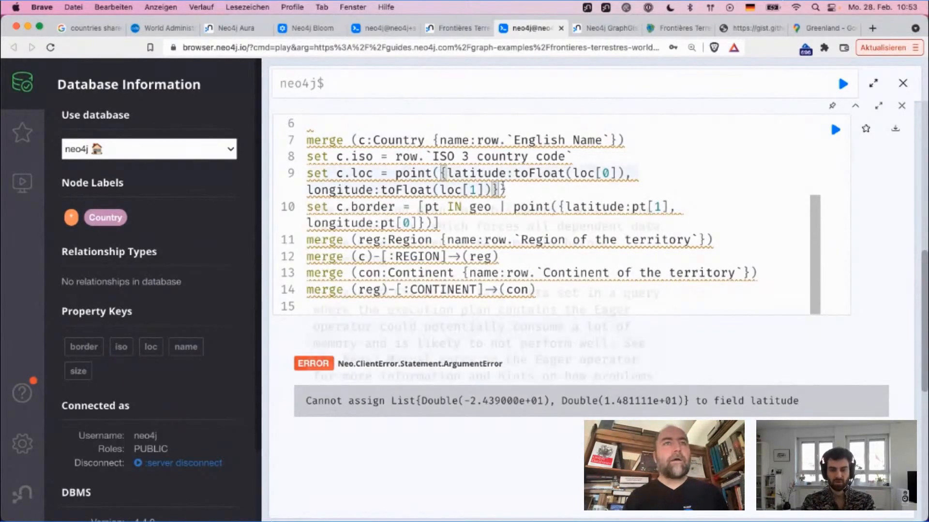
click(569, 170)
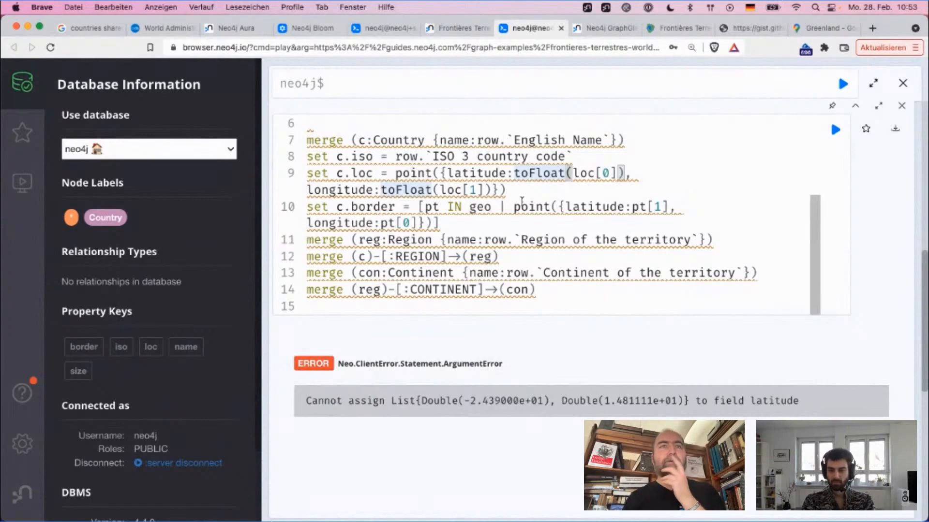
click(589, 208)
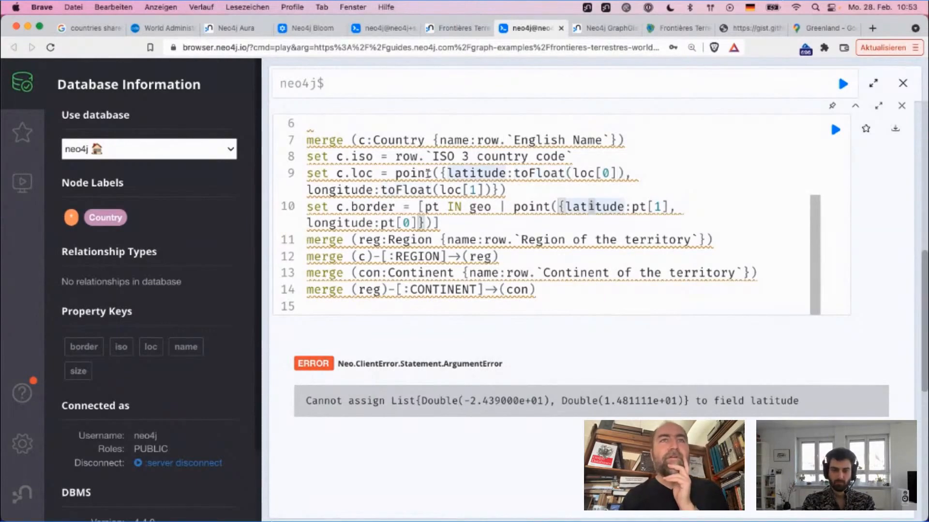
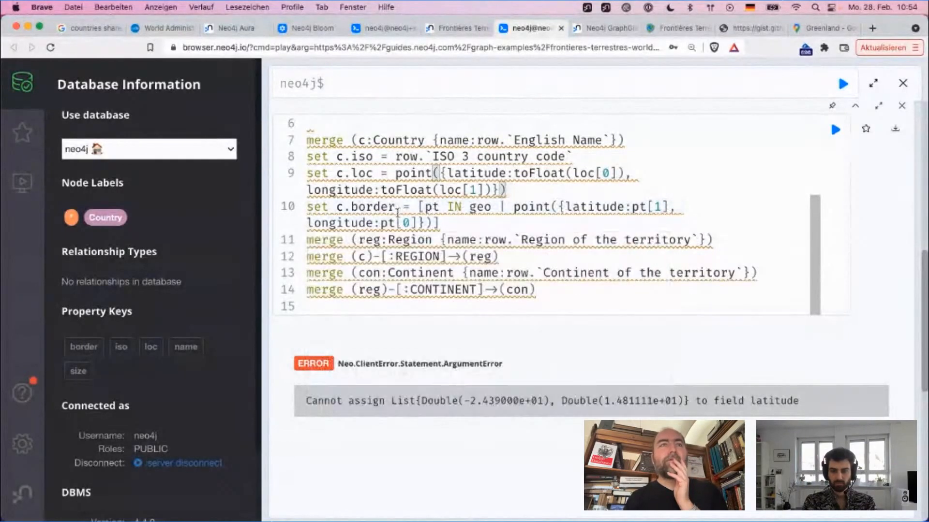
Step: Examine the c.border list expression on line 10 against the coordinate list named in the error message and the geo definition on line 5
click(427, 222)
click(436, 222)
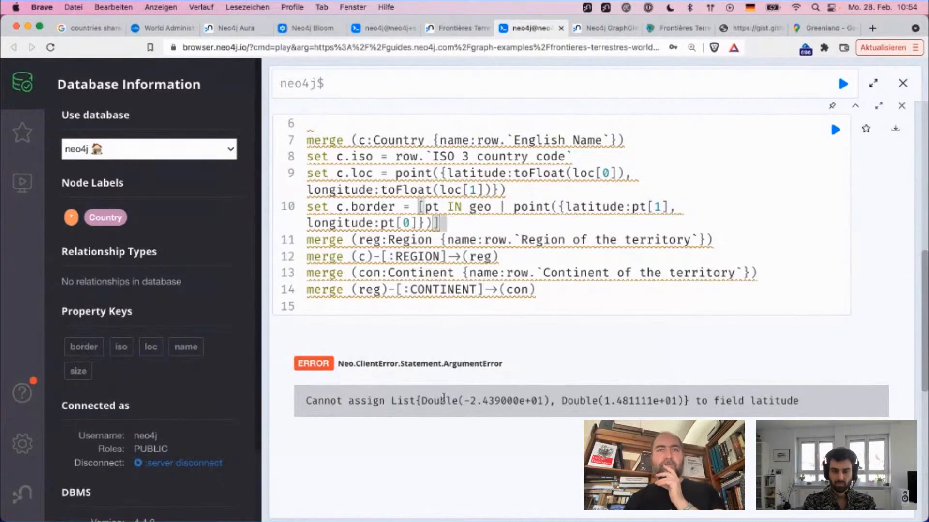
drag(421, 402, 686, 399)
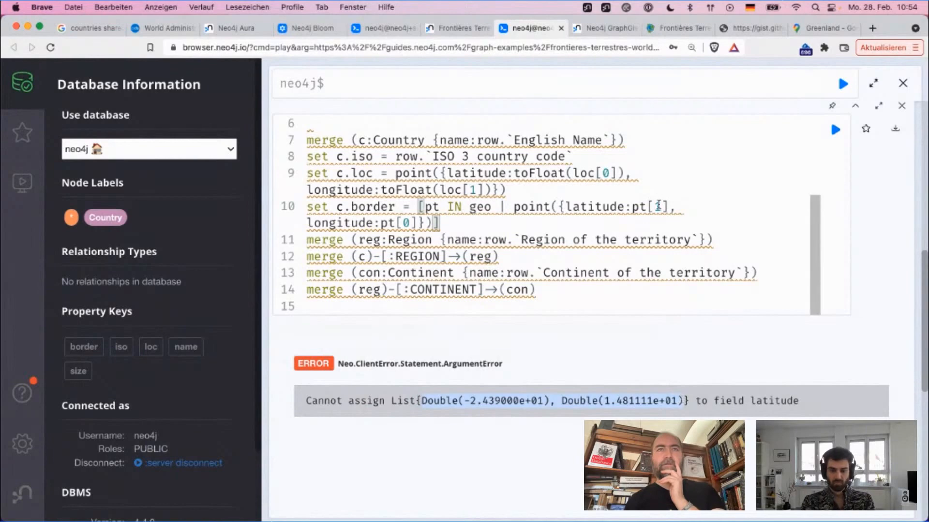
scroll(659, 207, up, 3)
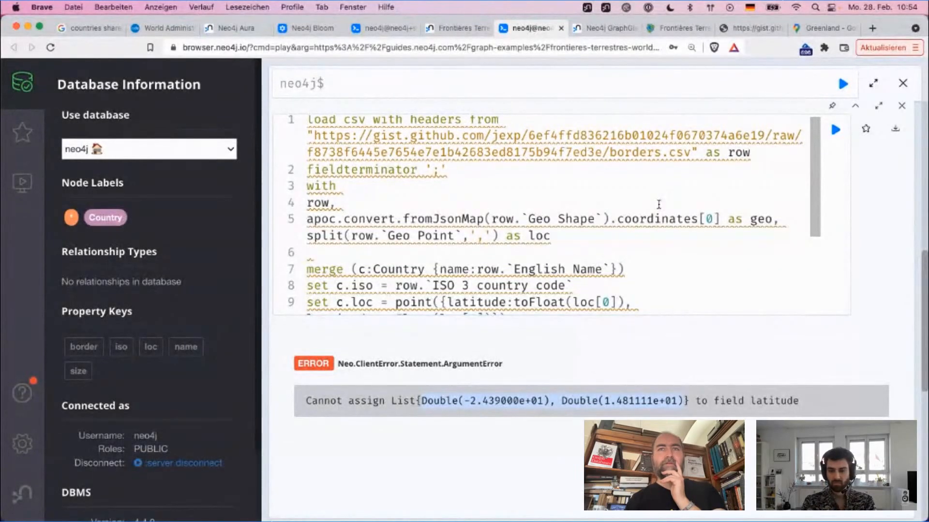
scroll(658, 204, down, 5)
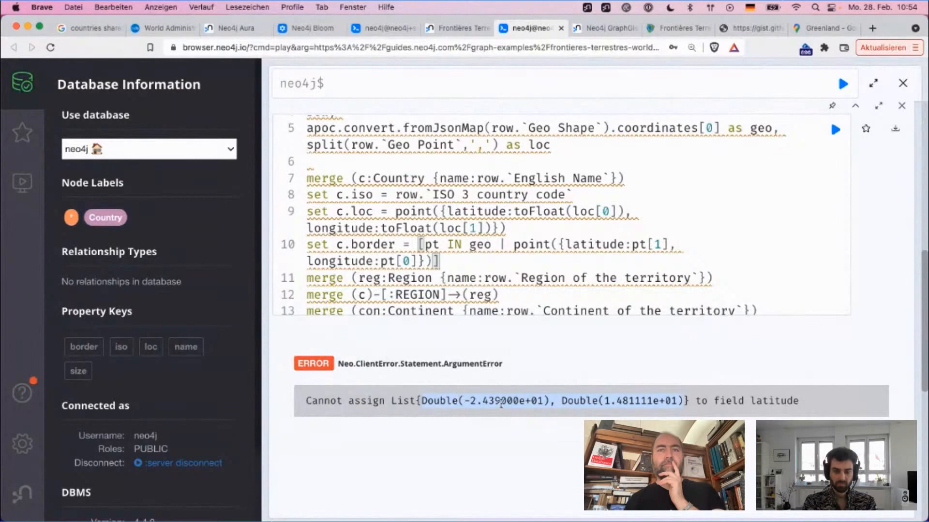
click(468, 210)
key(Down)
key(Down)
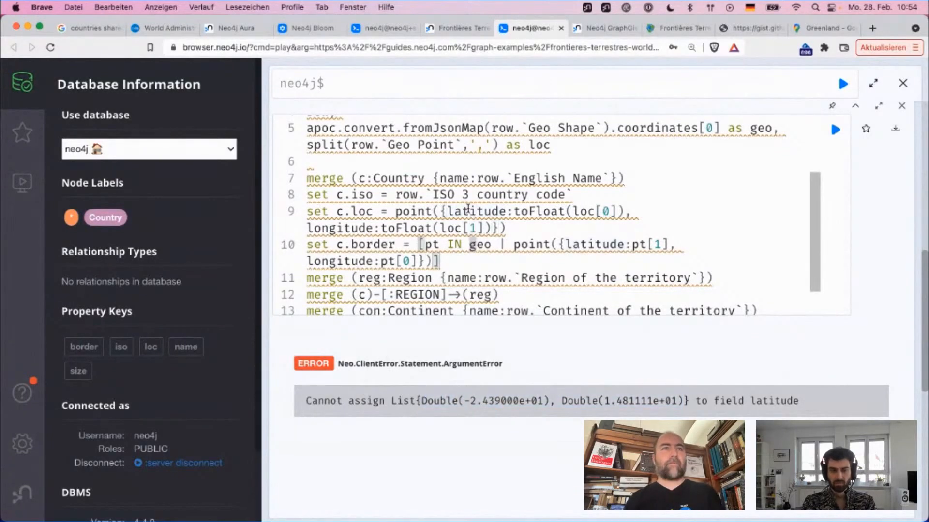
key(super+x)
key(super+t)
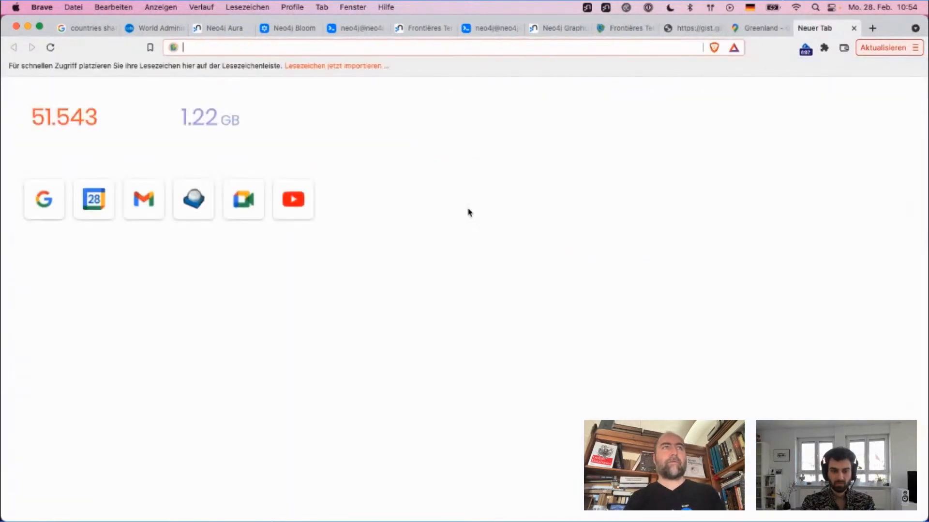
key(super+w)
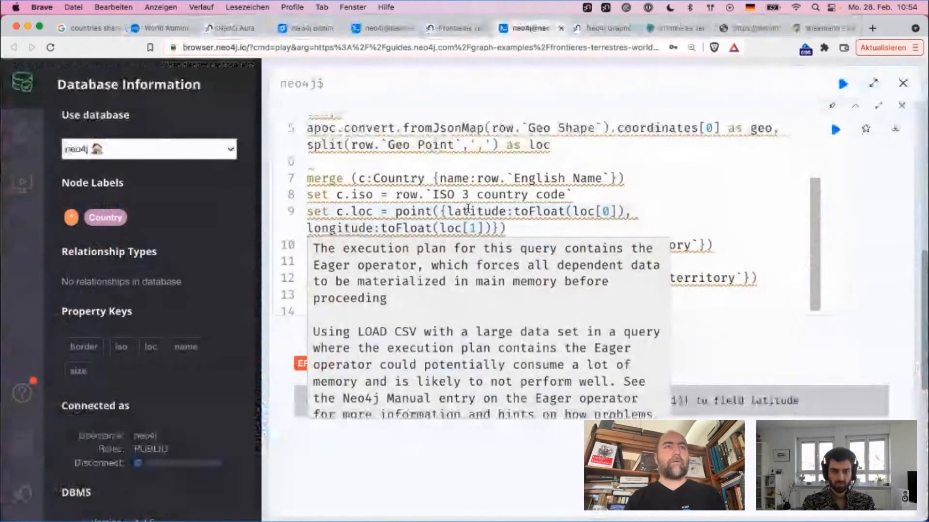
key(Escape)
key(Up)
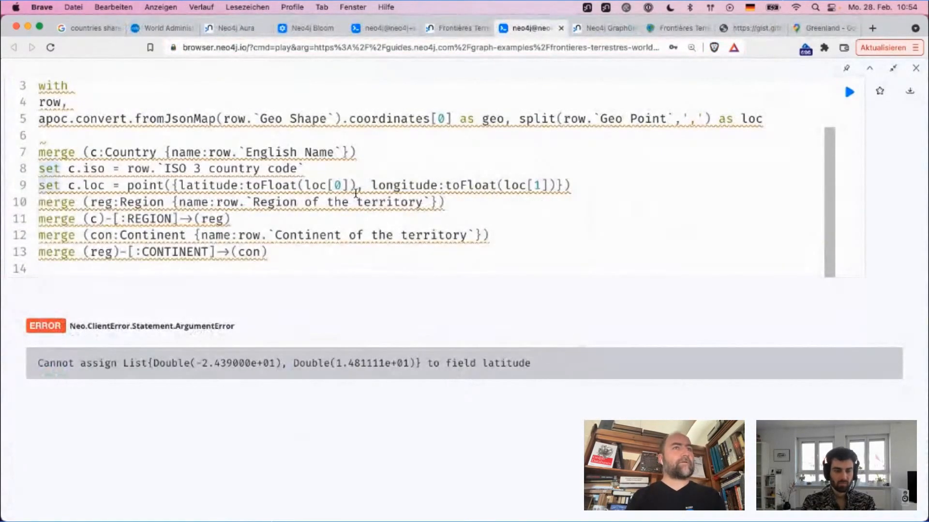
key(super+z)
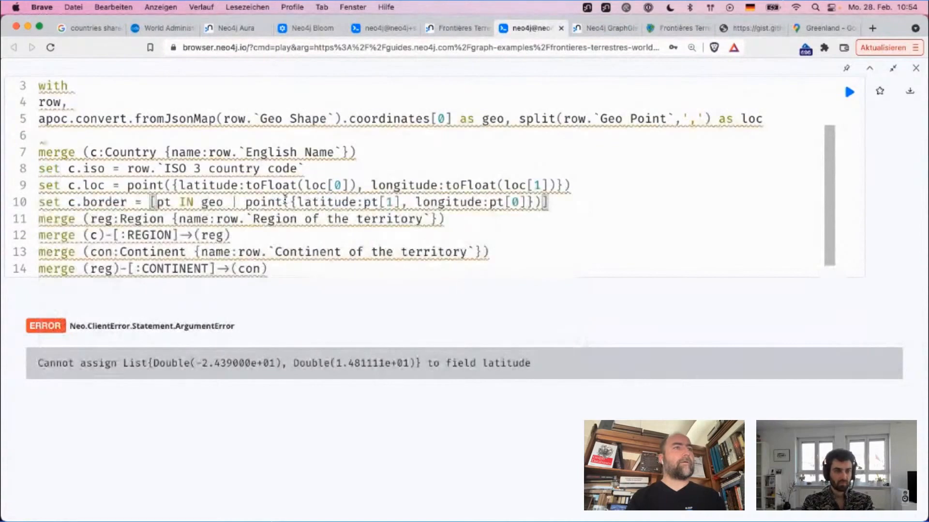
Step: Comment out the c.border assignment on line 10 with // and run the import query
key(super+Left)
text(//)
key(super+Return)
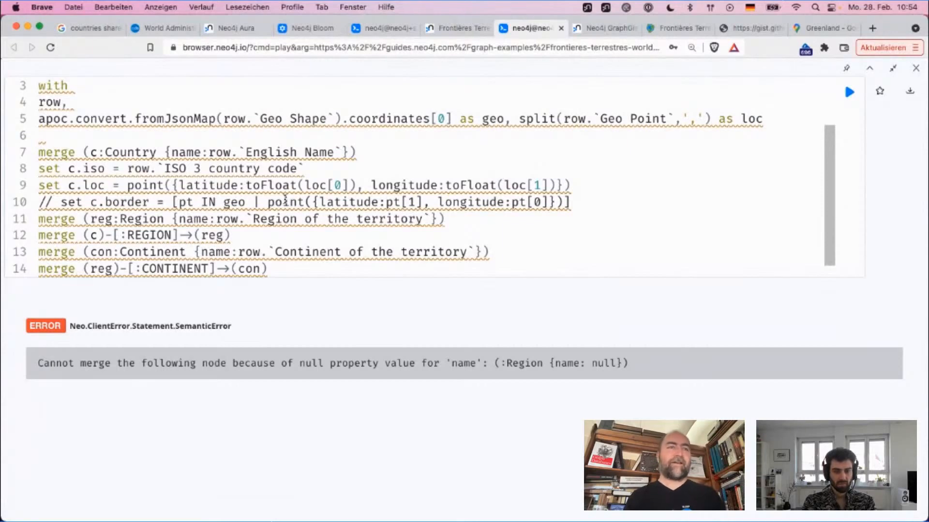
Step: Insert a new line 11 reading "with * where" between the commented-out border assignment and the Region merge
double_click(276, 219)
key(super+Left)
key(Return)
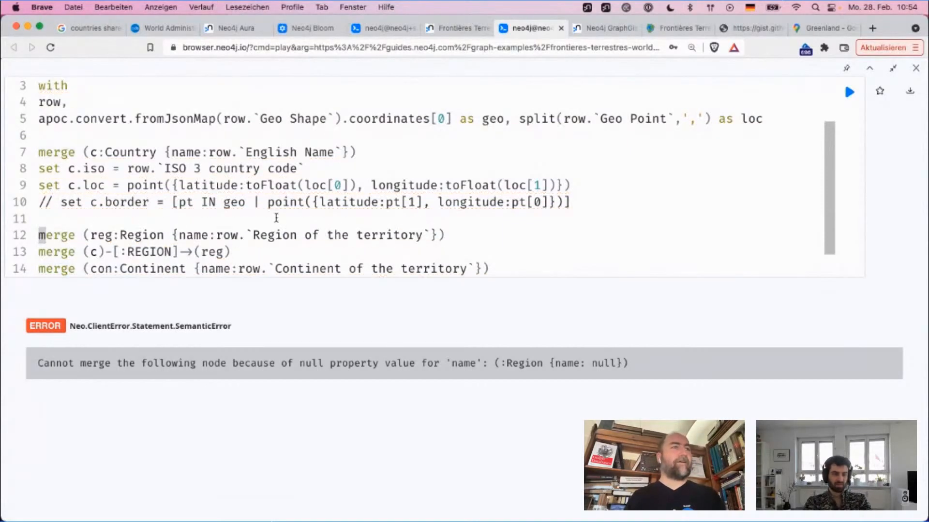
key(Up)
text(with )
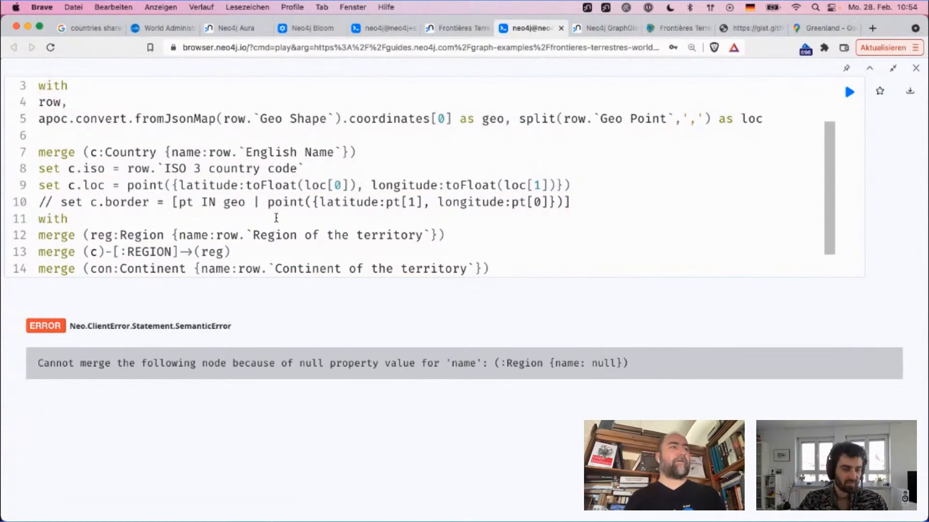
text(* wthere)
key(BackSpace)
key(BackSpace)
key(BackSpace)
key(BackSpace)
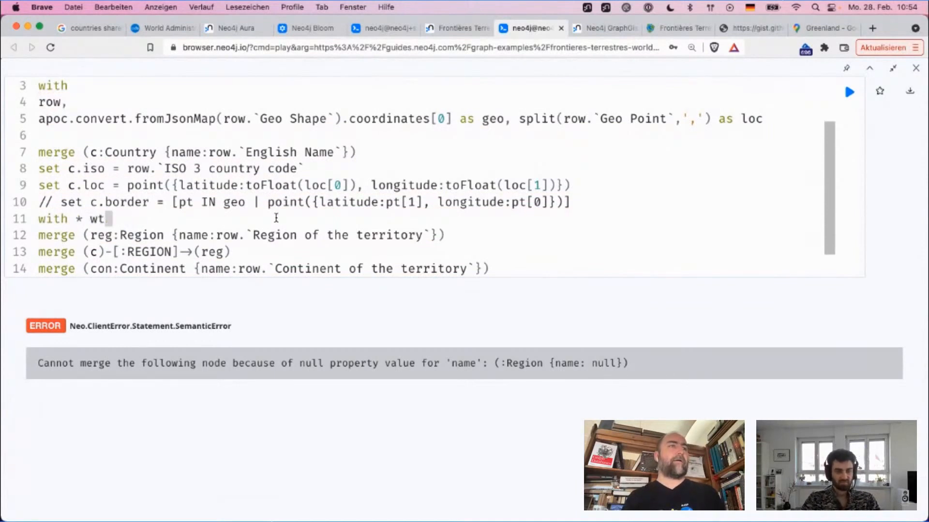
key(BackSpace)
text(here)
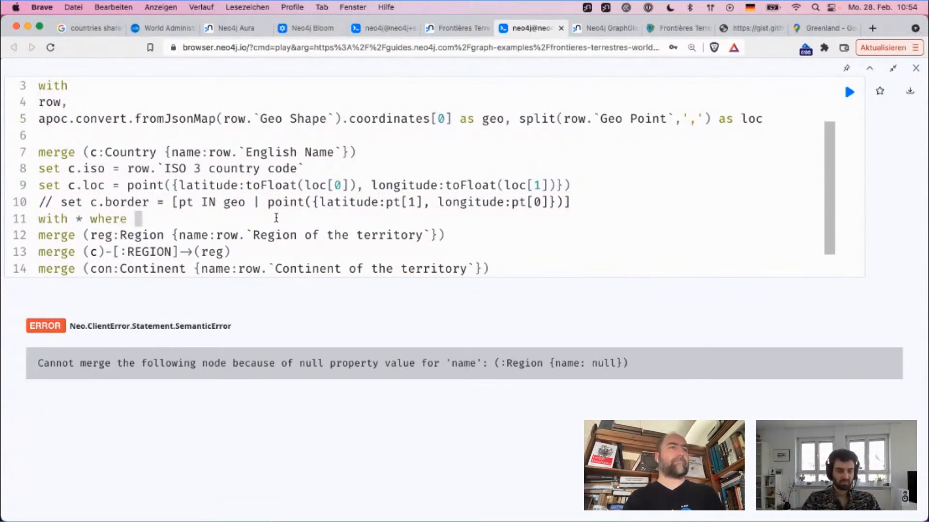
Step: Complete the line 11 condition with not row.`Region of the territory` is null and run the import query
drag(217, 236, 434, 235)
key(super+c)
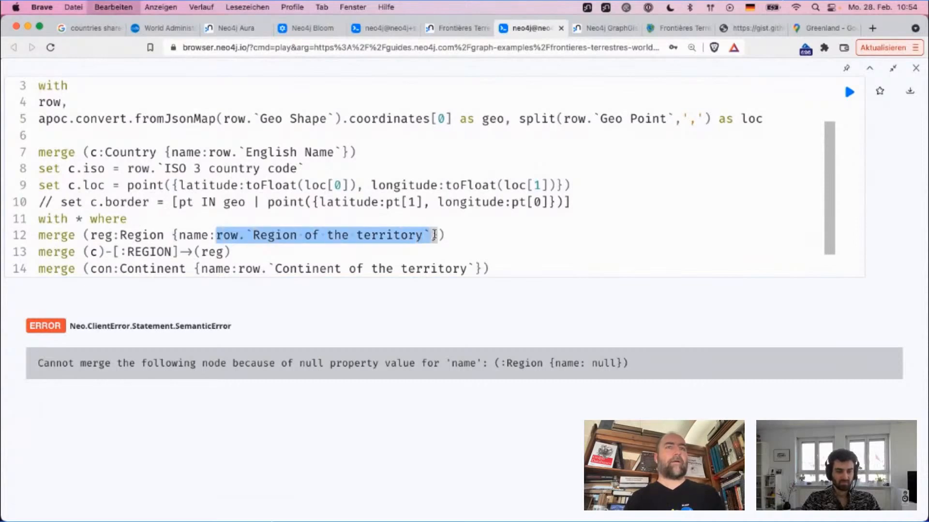
key(Up)
text(not)
key(super+v)
text(is null)
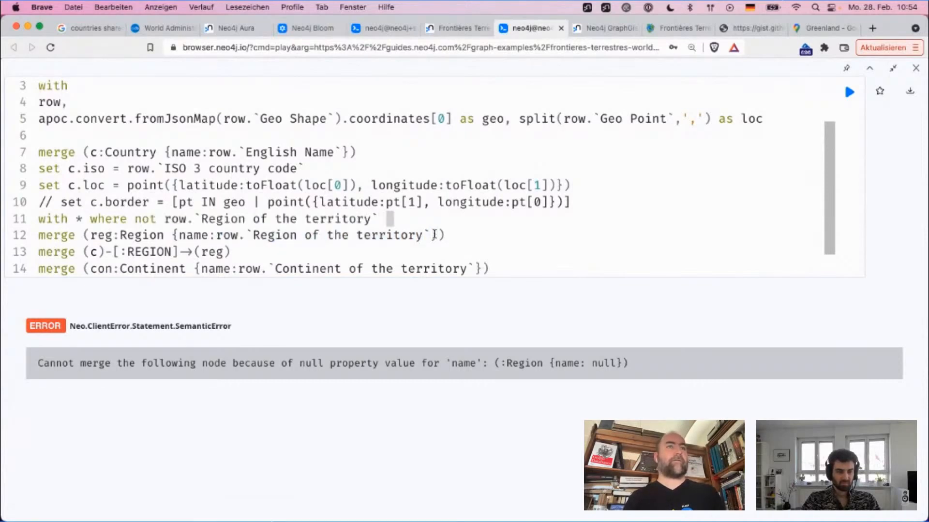
key(super+Return)
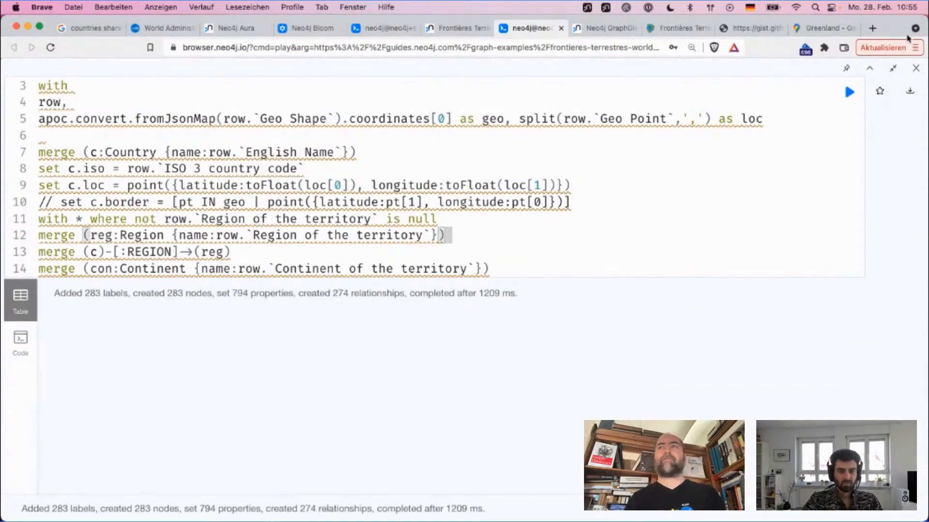
Step: Leave the full-size query view, display the Region nodes, expand Australia and New Zealand's neighbours and inspect the connected continent and countries
click(893, 68)
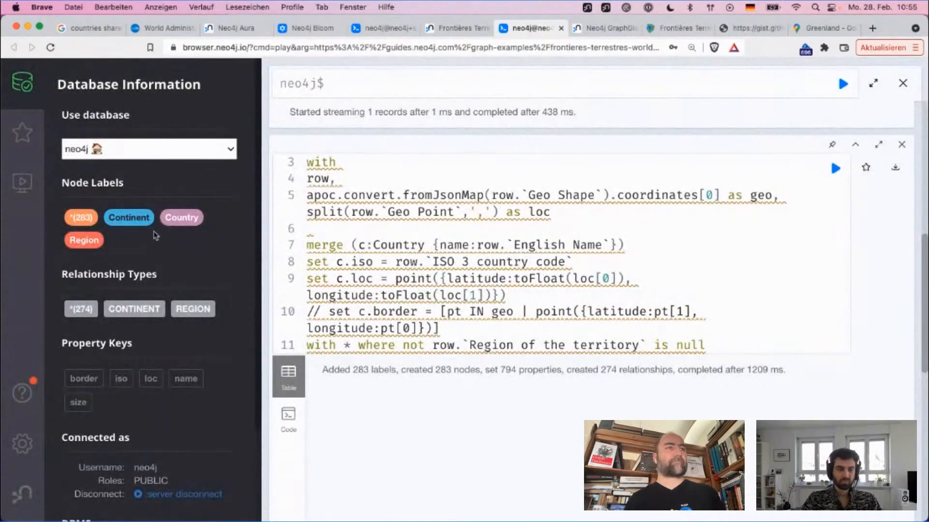
click(94, 246)
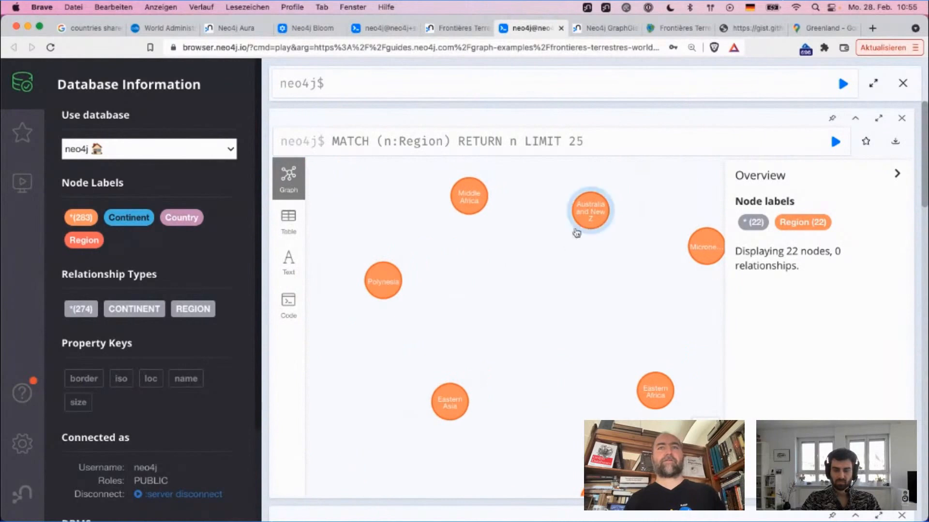
click(586, 212)
click(587, 244)
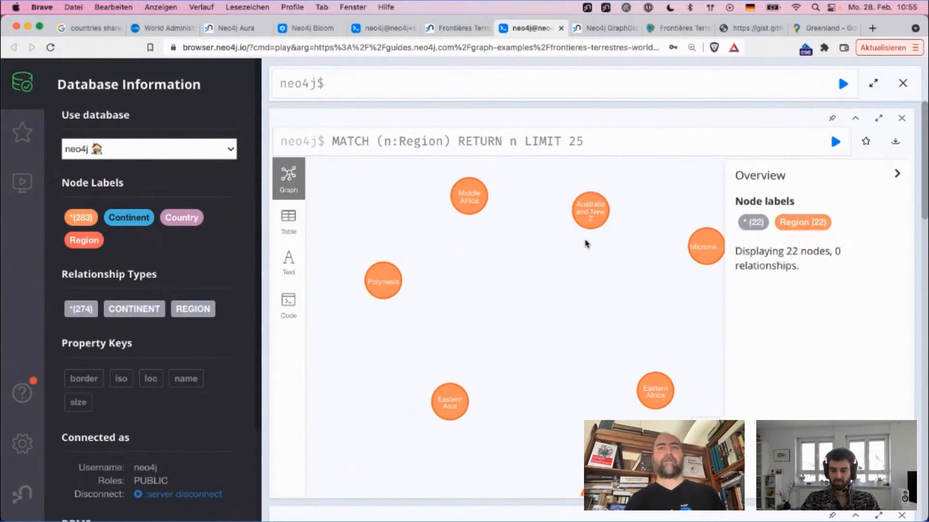
drag(595, 214, 486, 252)
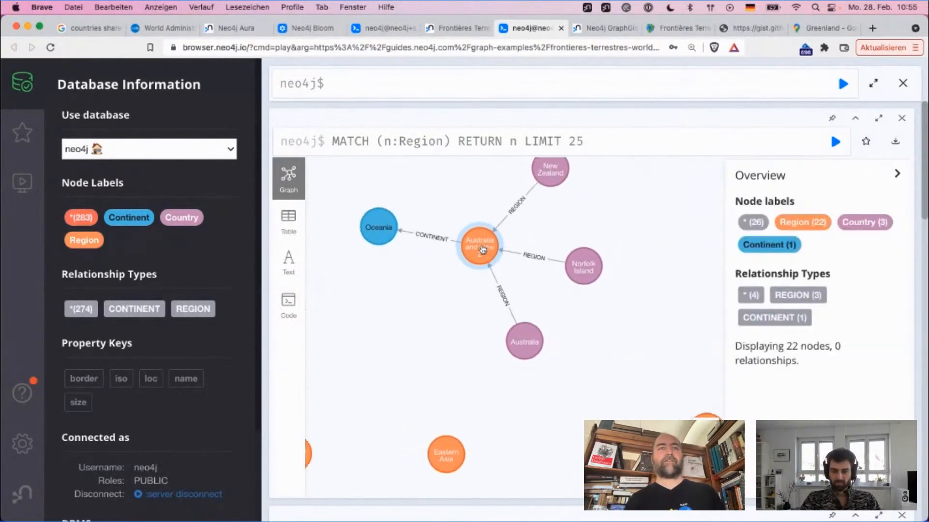
click(379, 230)
click(576, 172)
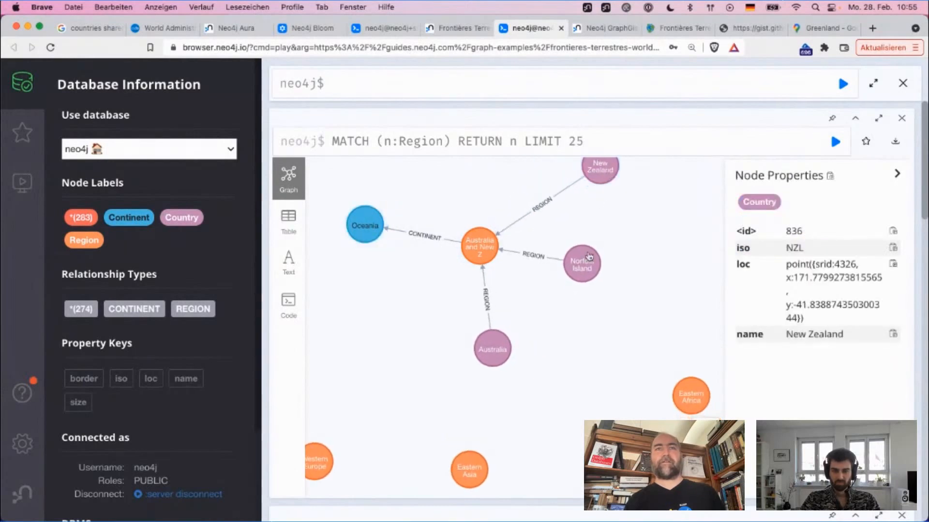
click(580, 269)
drag(488, 358, 461, 360)
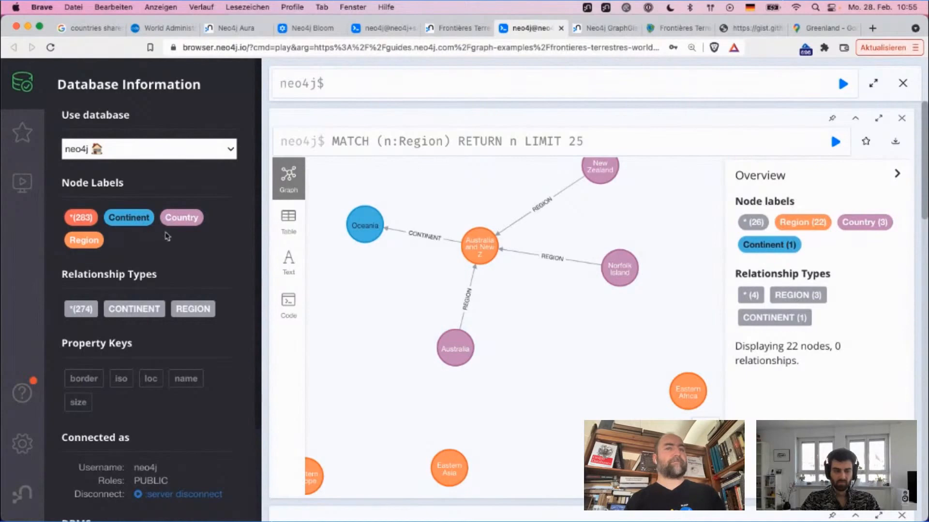
Step: Display the Continent nodes and expand Europe and its Northern Europe region in the graph
click(147, 219)
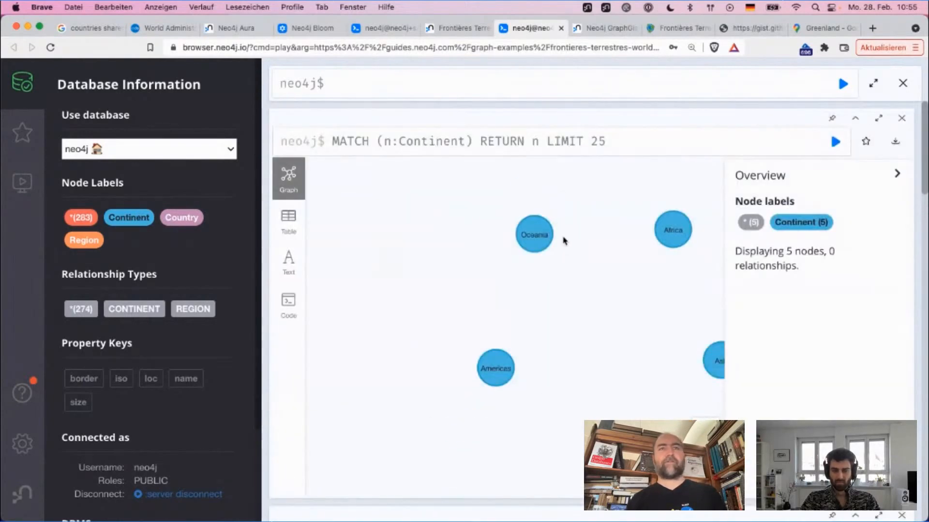
click(464, 370)
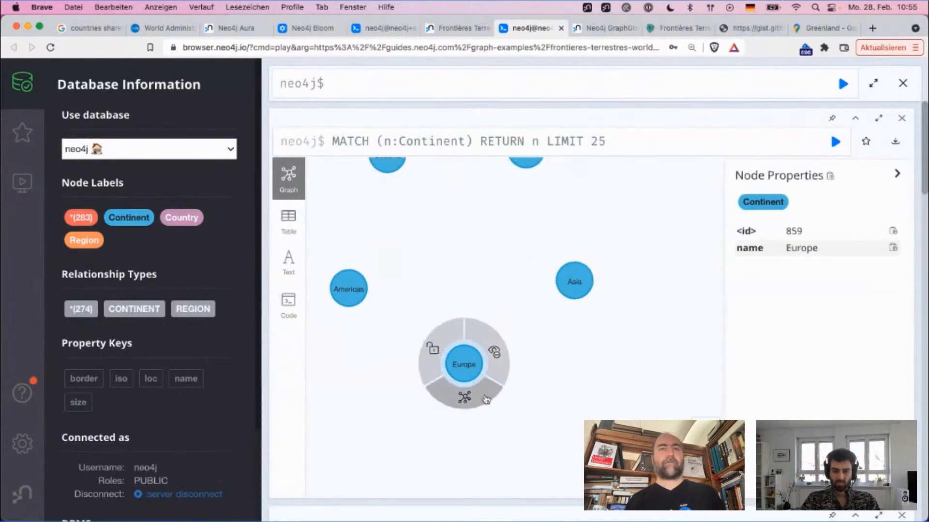
click(477, 394)
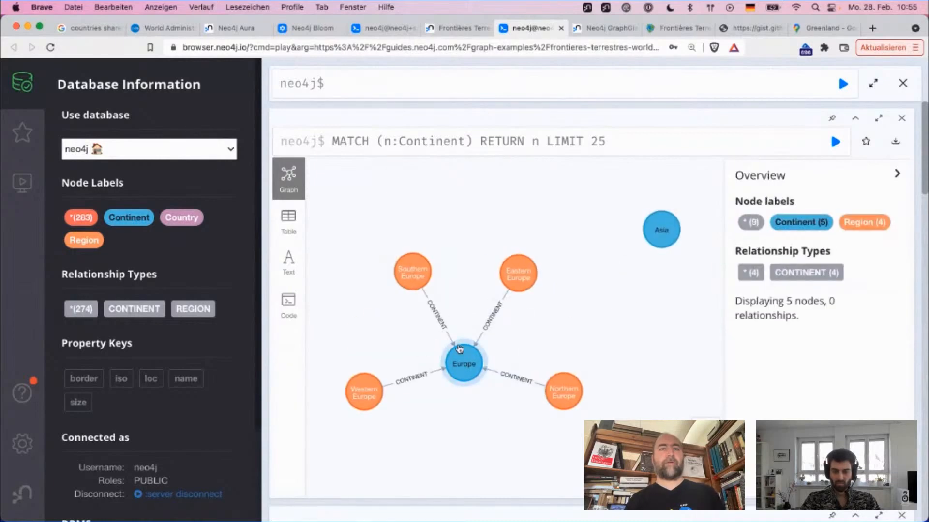
click(539, 376)
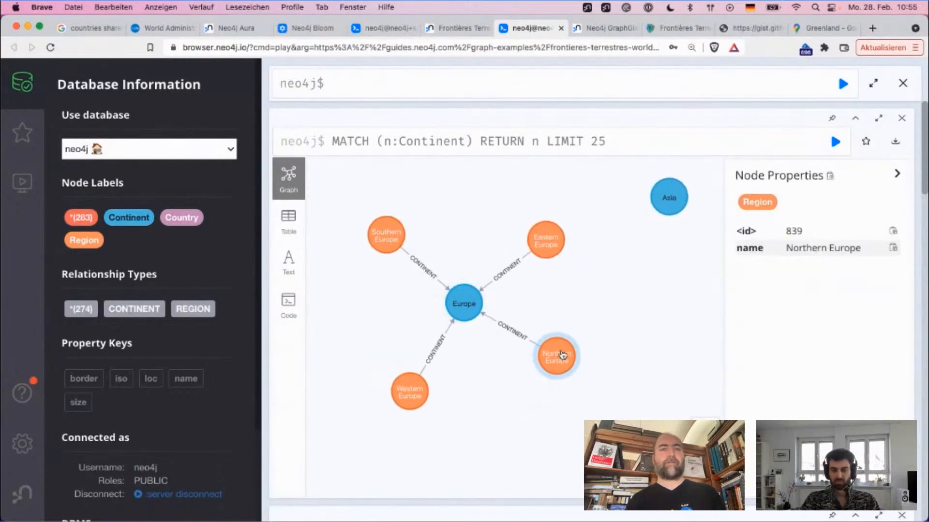
click(566, 385)
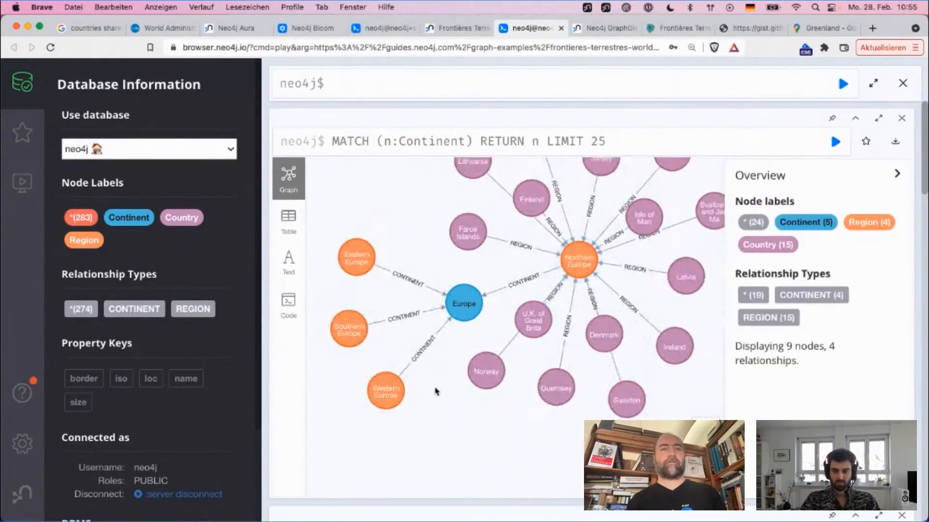
Step: Expand the Western Europe and Southern Europe regions and spread out their country nodes for inspection
click(387, 390)
click(394, 431)
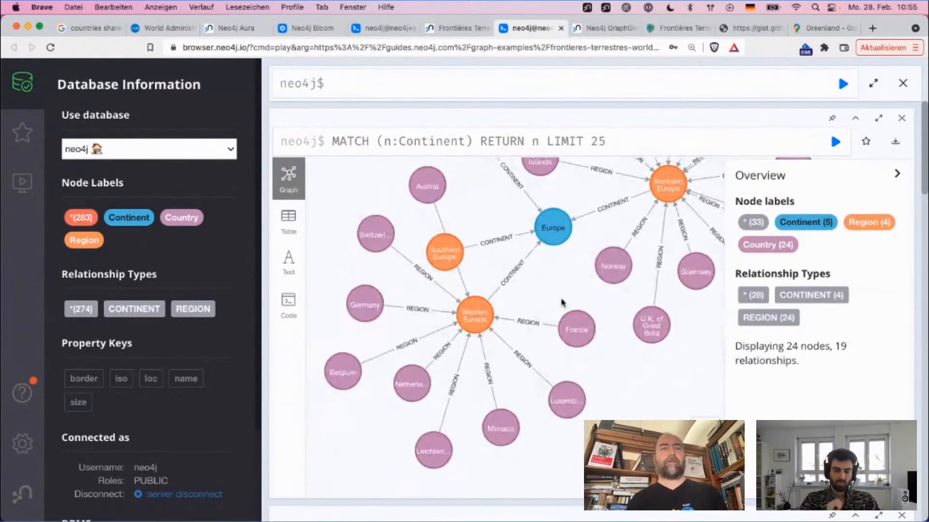
click(444, 252)
click(441, 285)
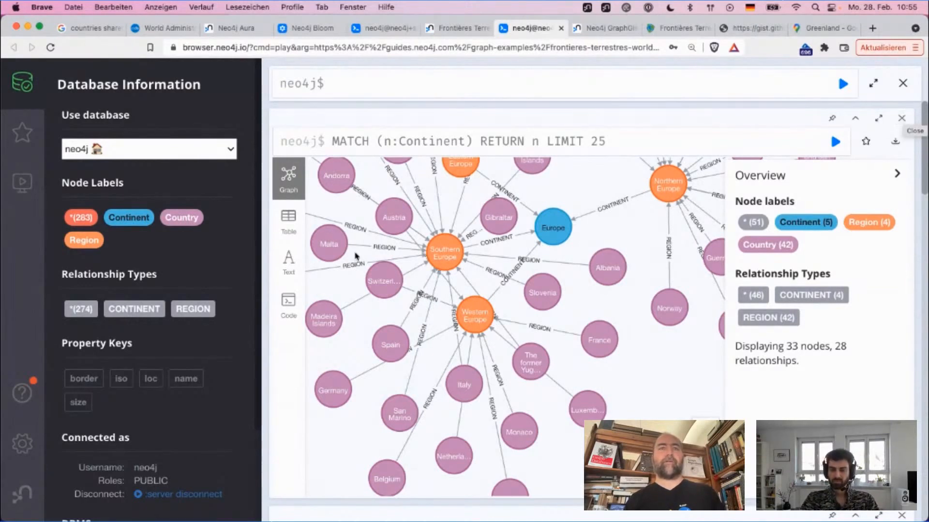
drag(382, 279, 392, 312)
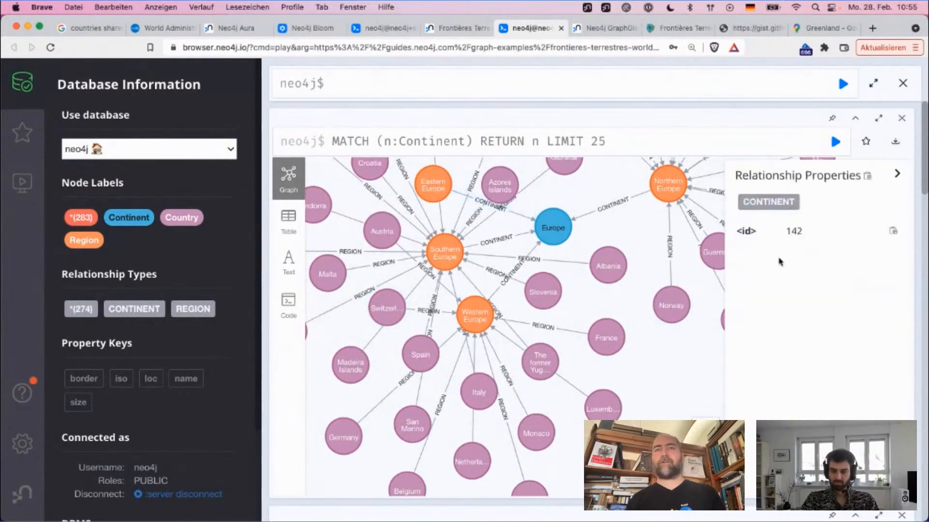
click(382, 222)
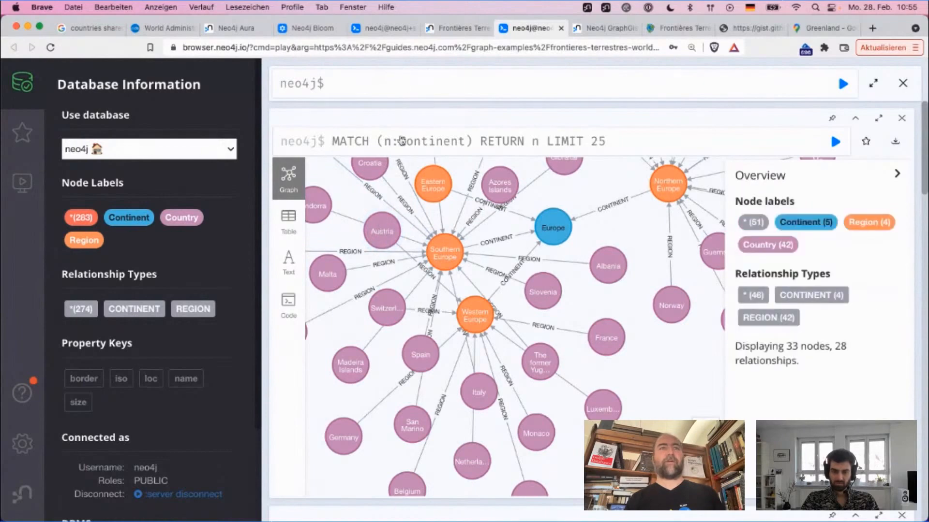
Step: Display the Country nodes, restrict the query with where n.name = 'Austria', and inspect the Austria node's properties
click(196, 218)
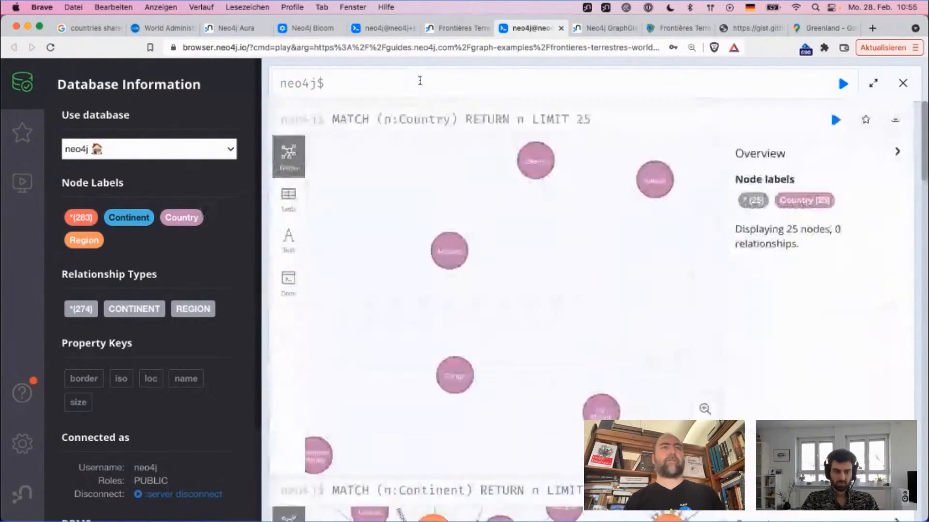
click(535, 182)
click(434, 148)
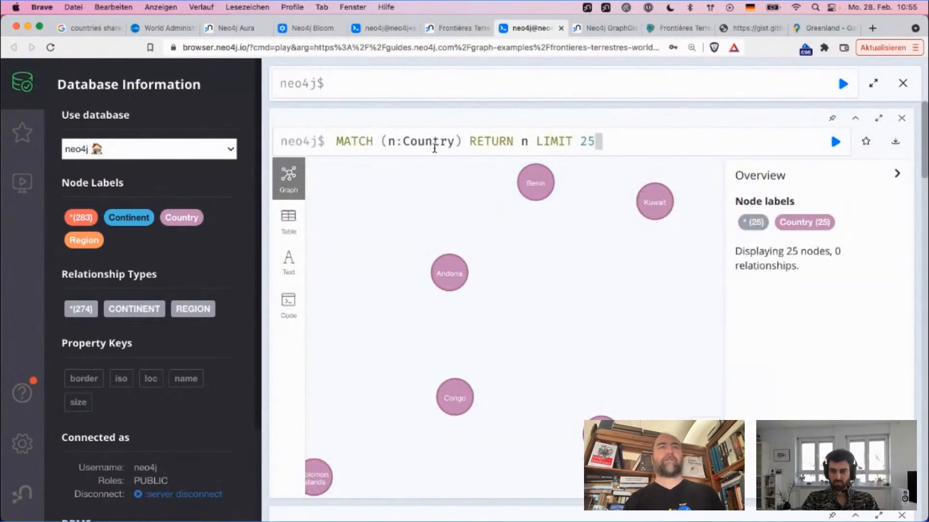
double_click(451, 142)
key(Right)
key(Right)
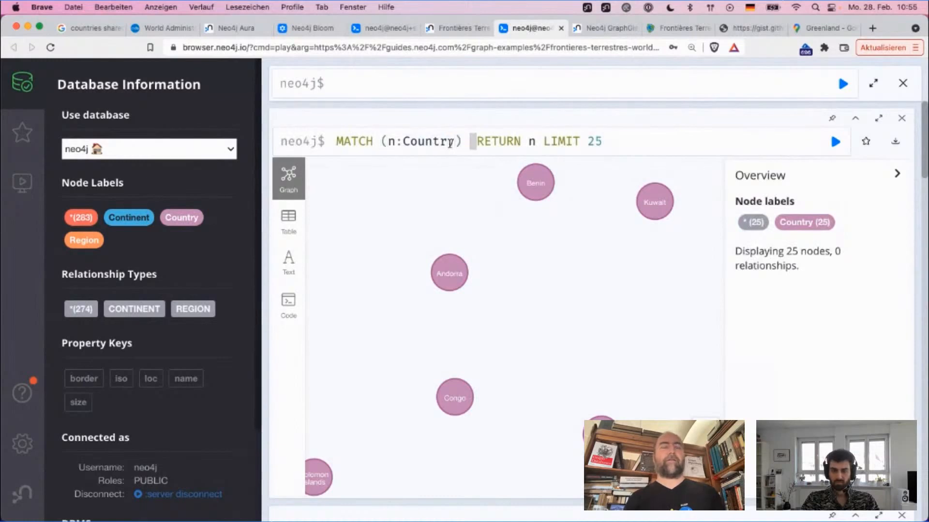
text(where n.name )
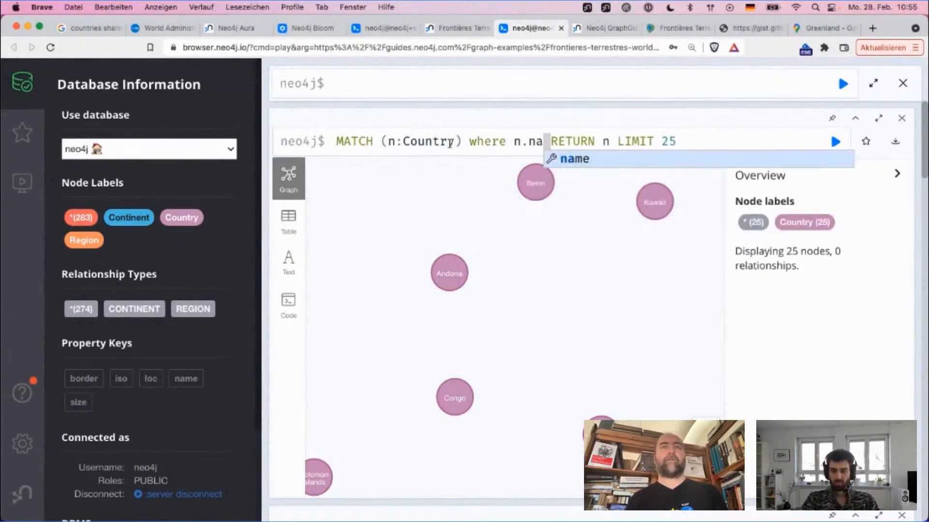
text(= )
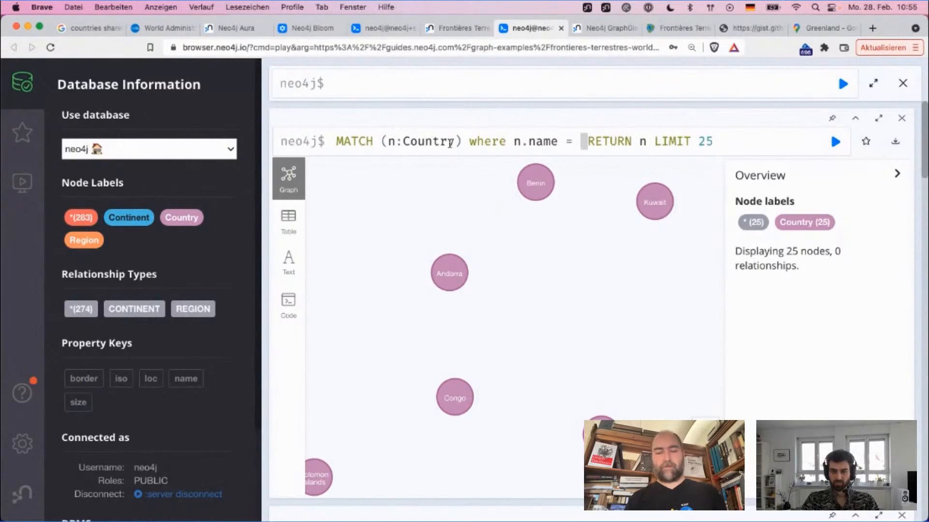
text('Austria)
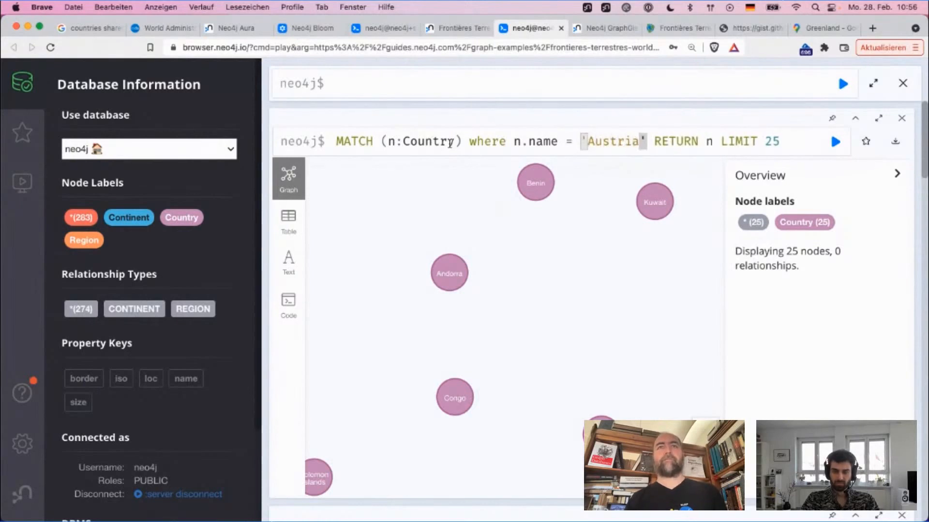
key(Return)
click(616, 344)
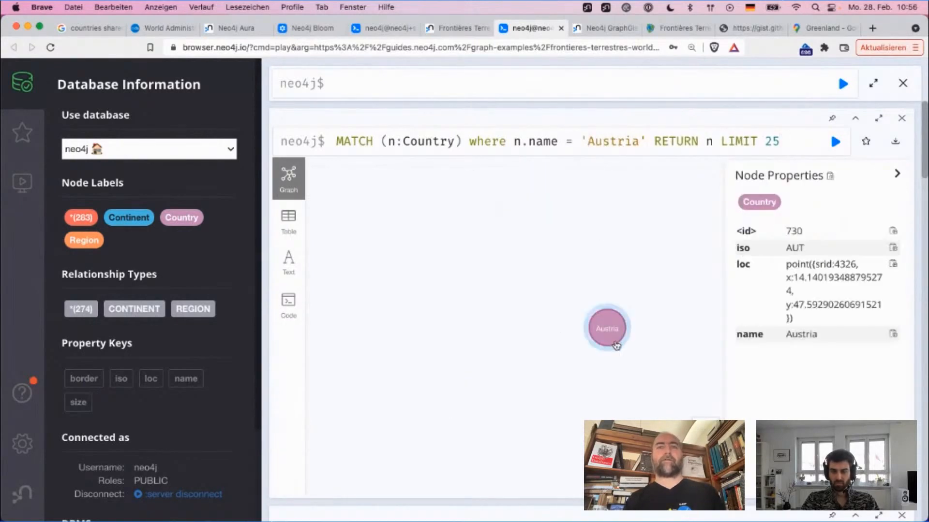
drag(616, 346, 515, 288)
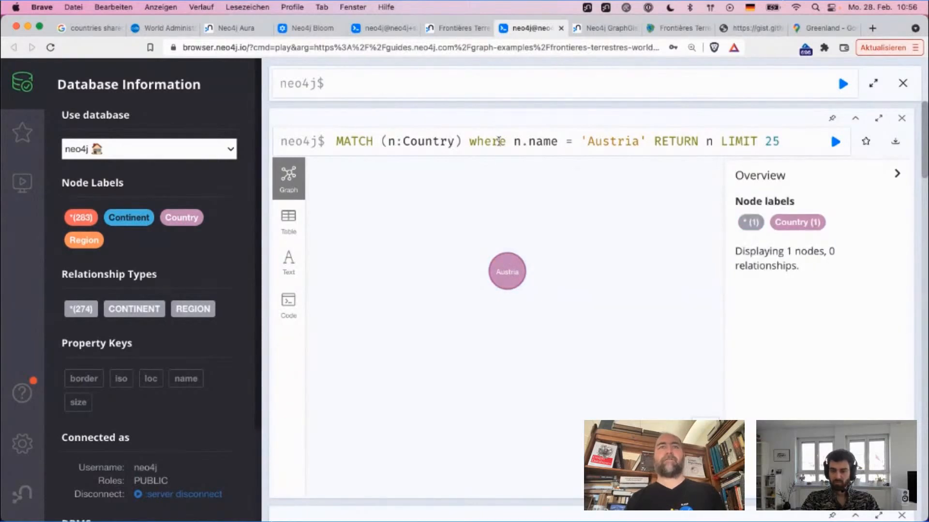
Step: Split the Austria query into three lines, starting with MATCH, where and RETURN, without indentation
key(Left)
key(shift+Return)
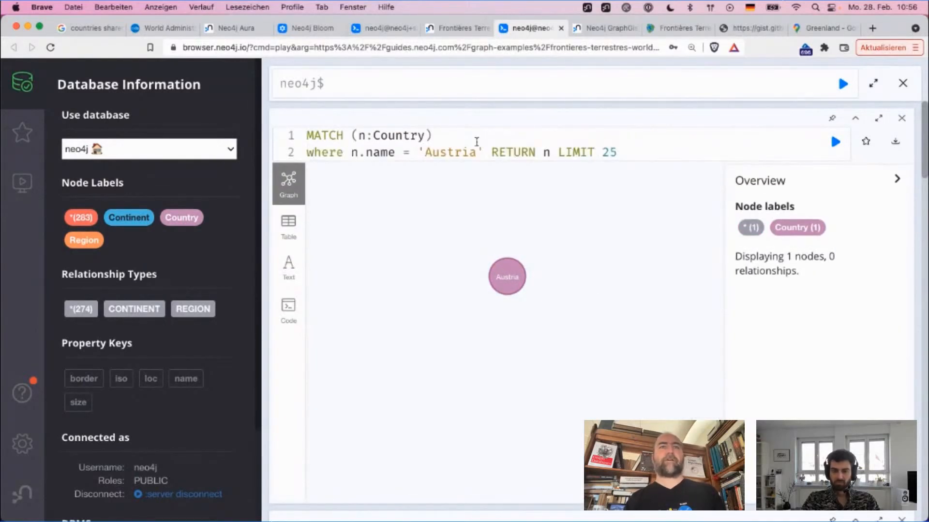
click(493, 155)
key(shift+Return)
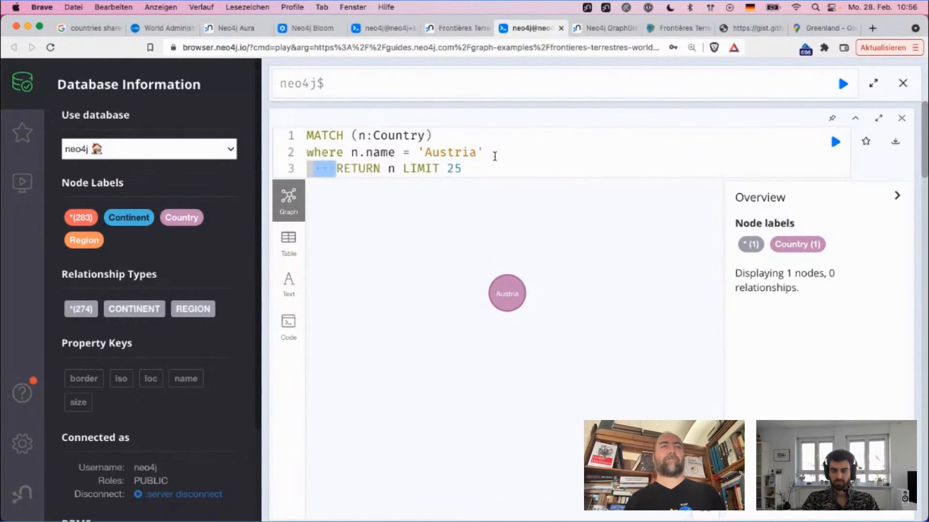
click(494, 154)
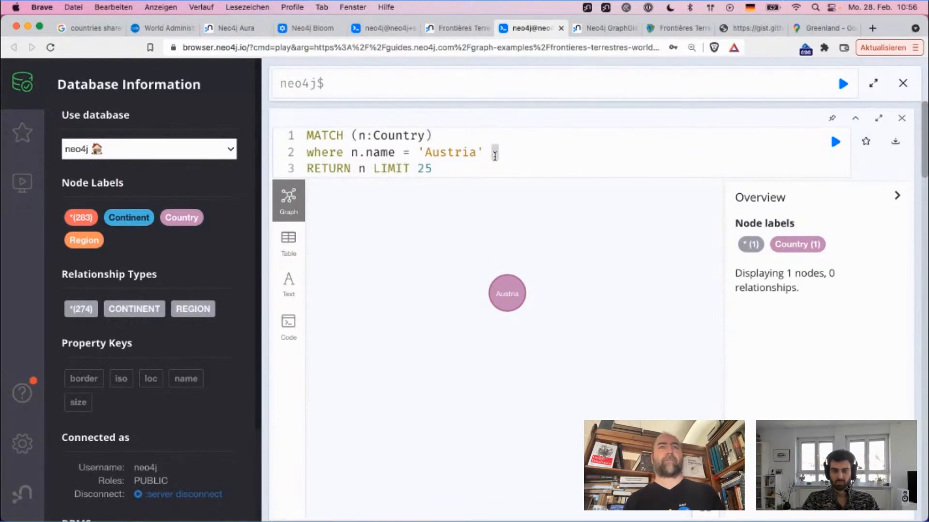
key(shift+Right)
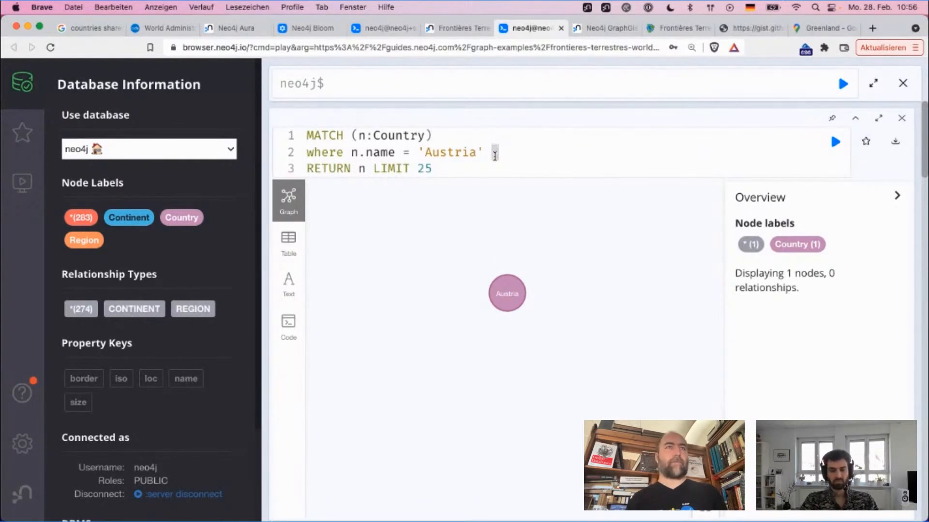
Step: Append and distance after the 'Austria' condition in the where clause
text(and )
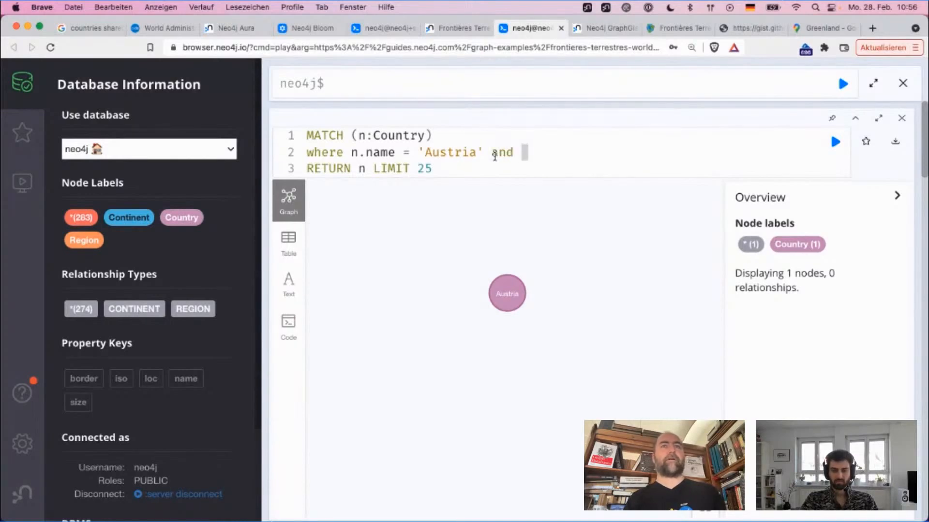
text(distnce)
key(BackSpace)
key(BackSpace)
key(BackSpace)
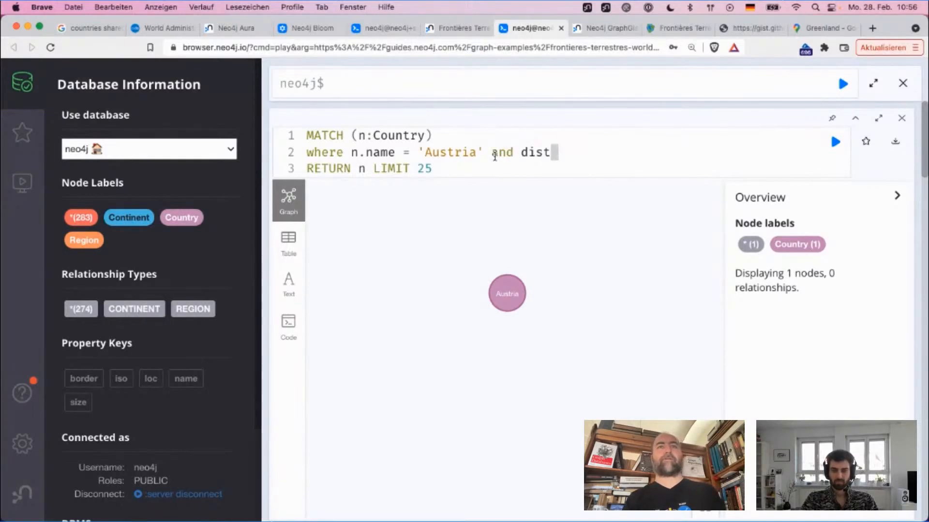
text(ance)
Step: Add a second node pattern, (o:Country), to the MATCH clause after (n:Country)
key(shift+Up)
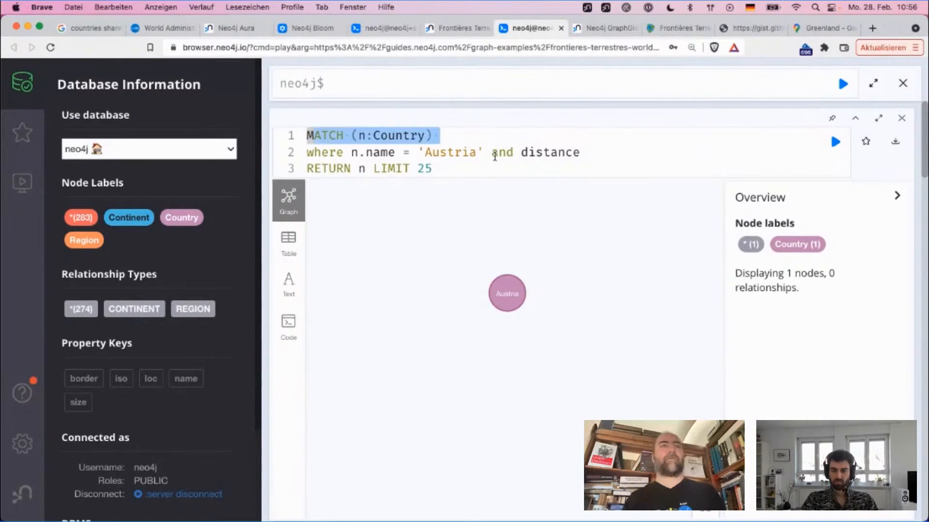
key(shift+Down)
text(, )
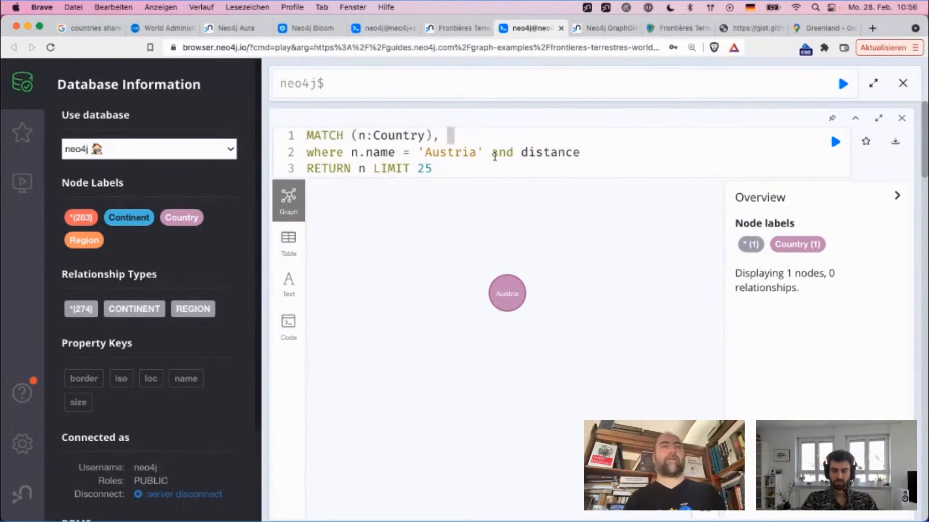
text((o:Country)
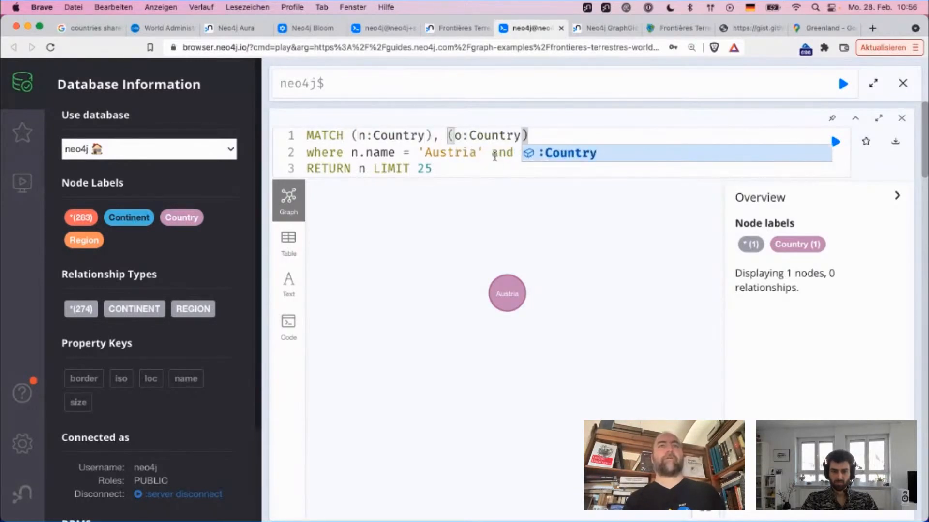
Step: Complete the where clause's distance condition as distance(n.loc, o.loc) < 1000
click(510, 154)
text(distance()
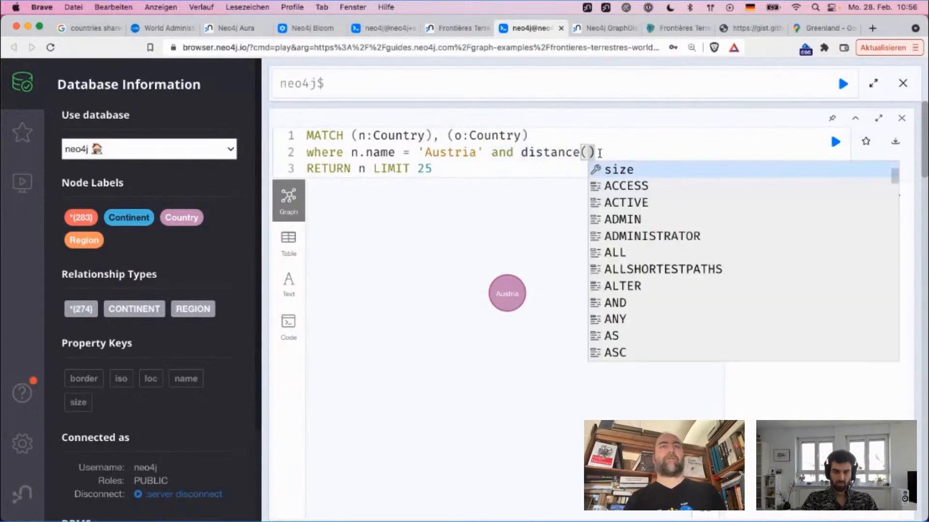
text(n.loc, )
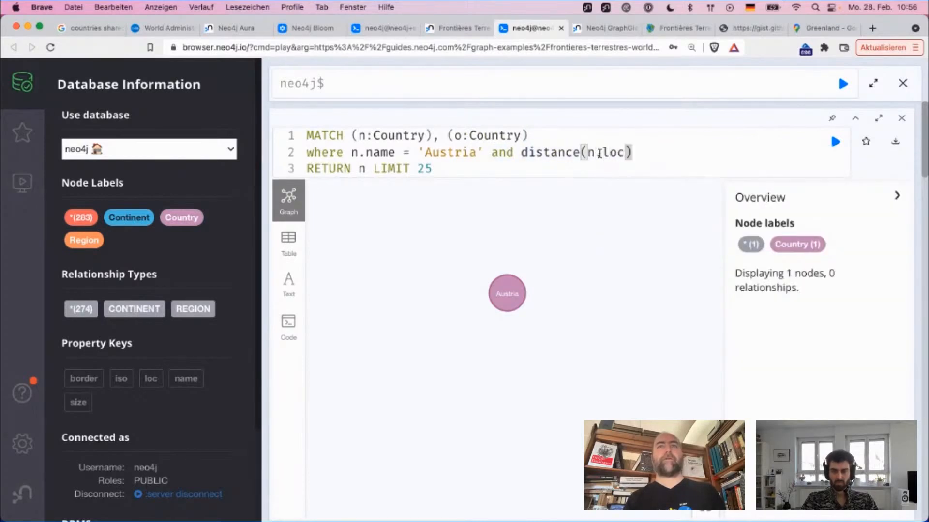
text(o.loc) <)
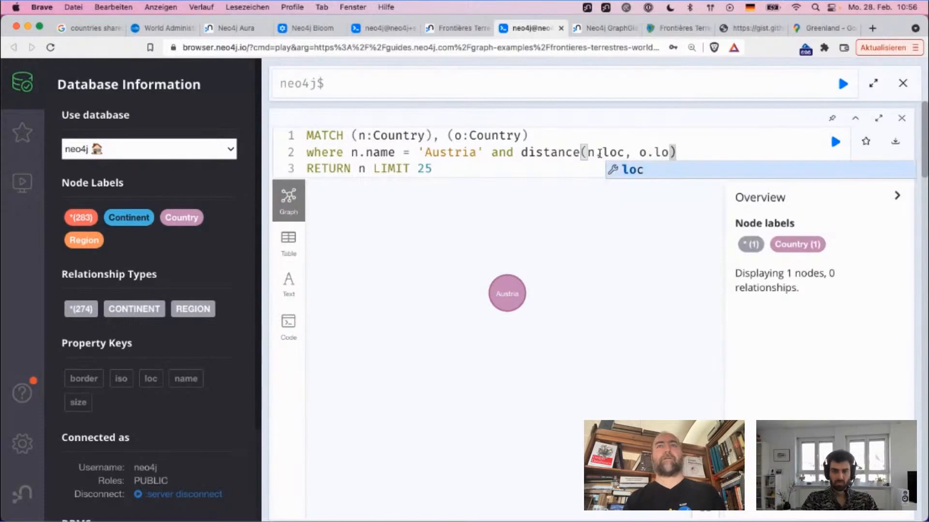
text( 10000)
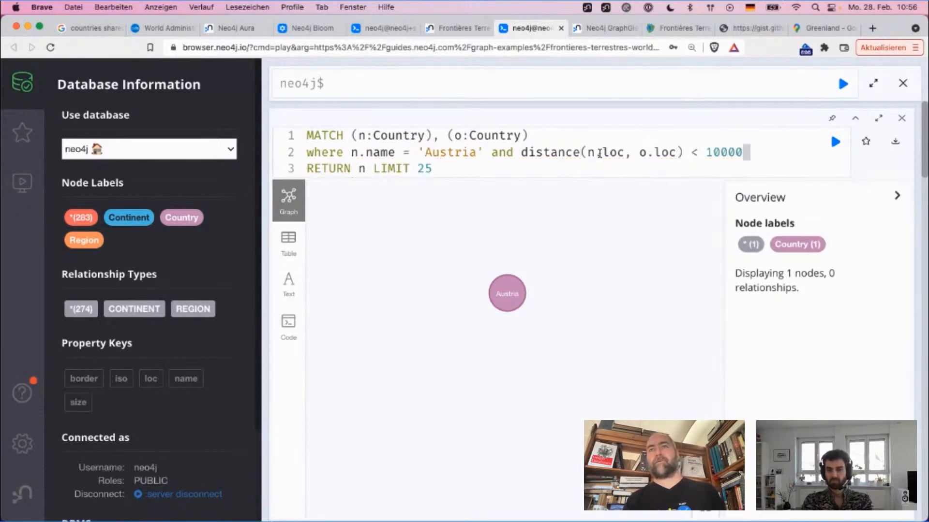
key(BackSpace)
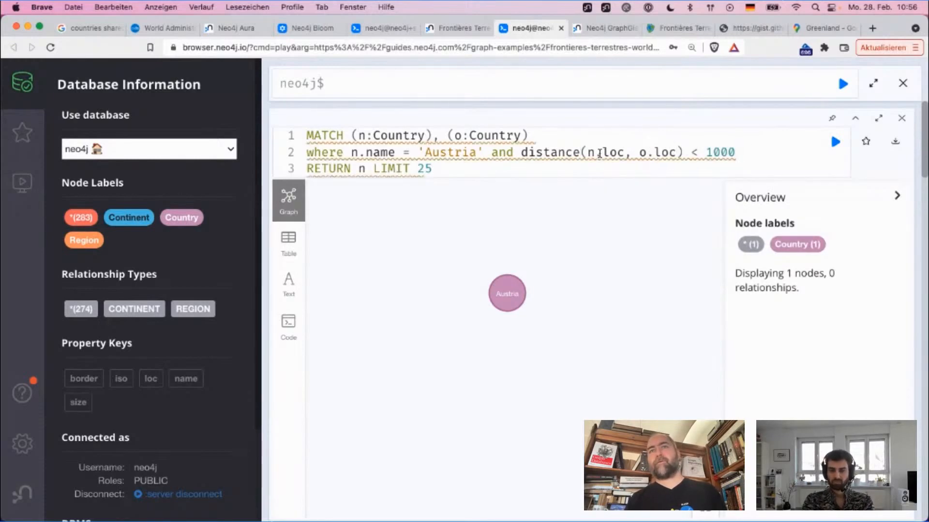
Step: Add the line order by distance(n.loc, o.loc) desc below the RETURN line, reusing the distance expression from the where clause
key(Down)
key(Return)
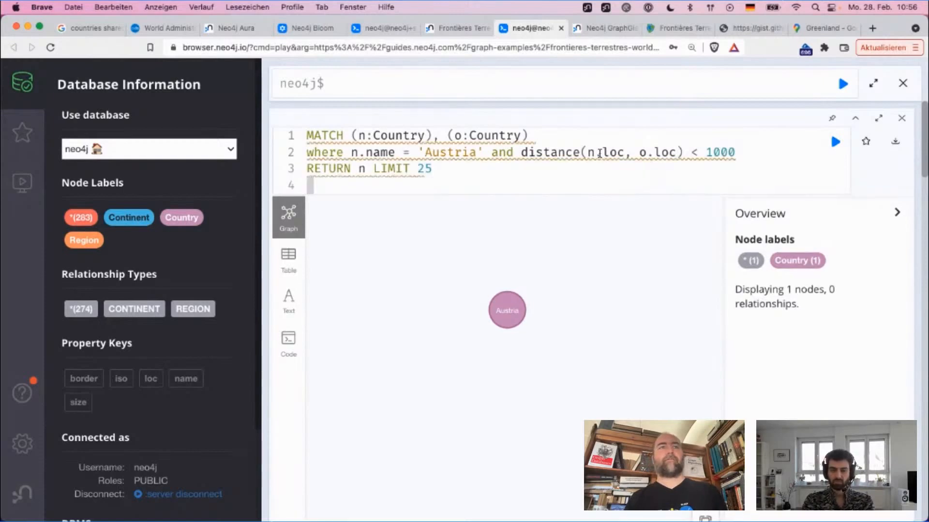
text(order by)
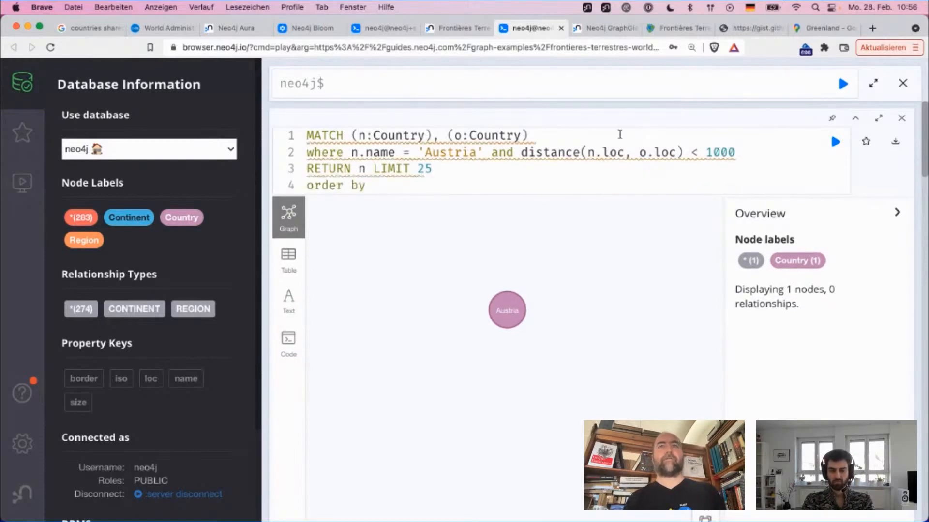
drag(521, 154, 683, 153)
key(ctrl+c)
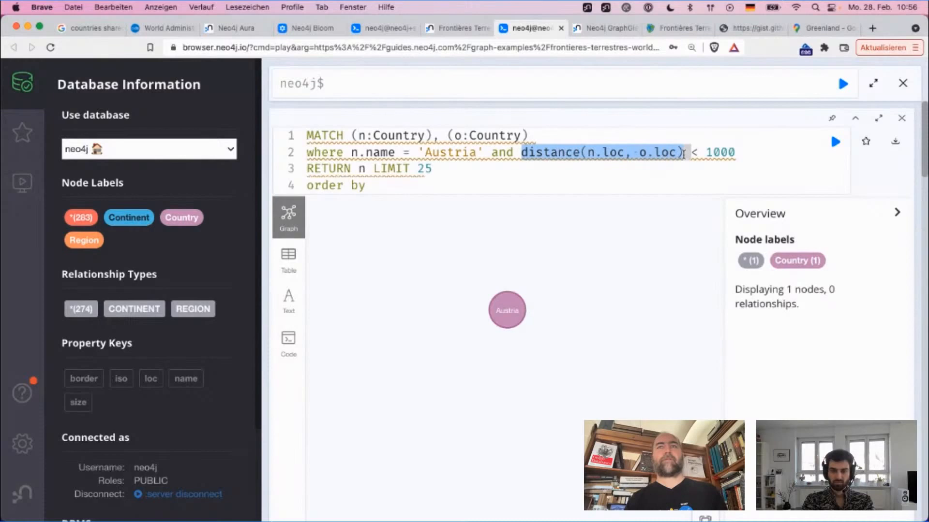
click(555, 186)
key(ctrl+v)
text(desc)
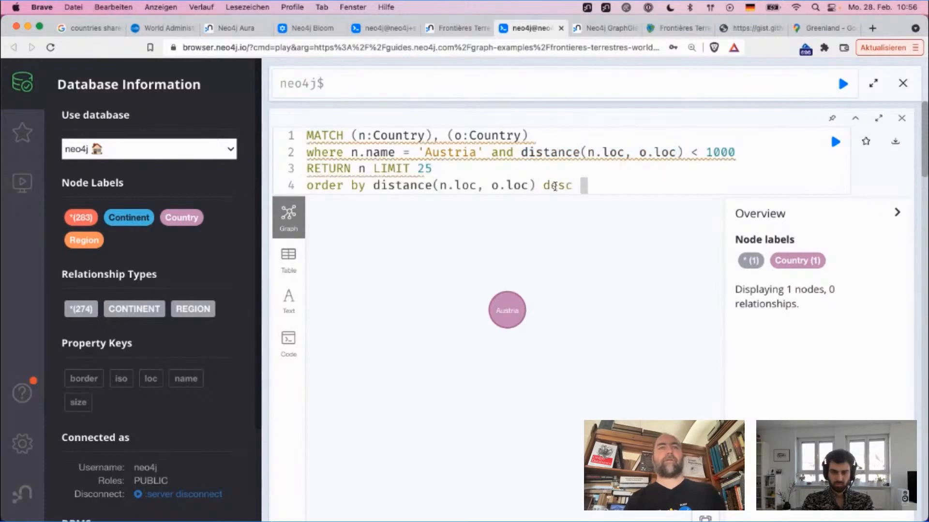
Step: Move LIMIT 25 from the RETURN line to its own line after the order by clause
key(Up)
key(shift+Left)
key(shift+Left)
key(shift+Left)
key(shift+Left)
key(shift+Left)
key(shift+Left)
key(shift+Left)
key(shift+Left)
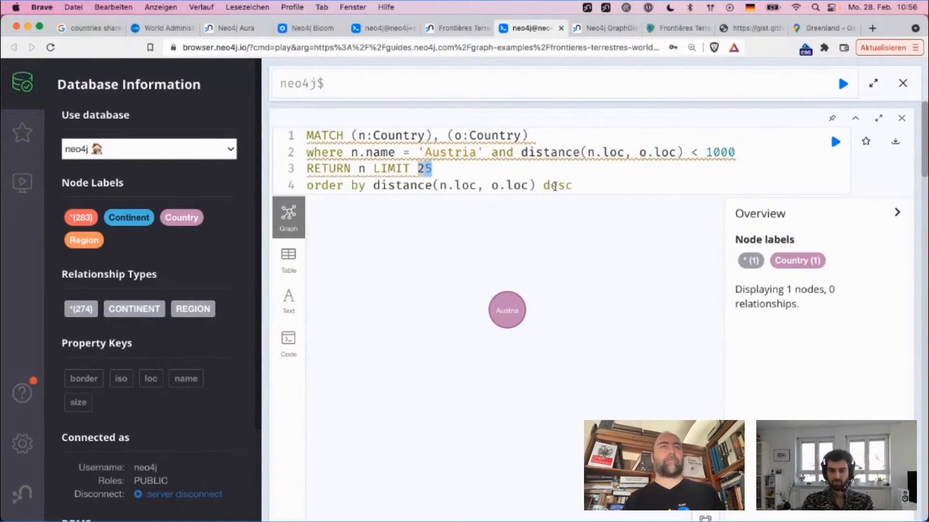
key(BackSpace)
key(Down)
key(End)
key(Return)
text(LIMIT 25)
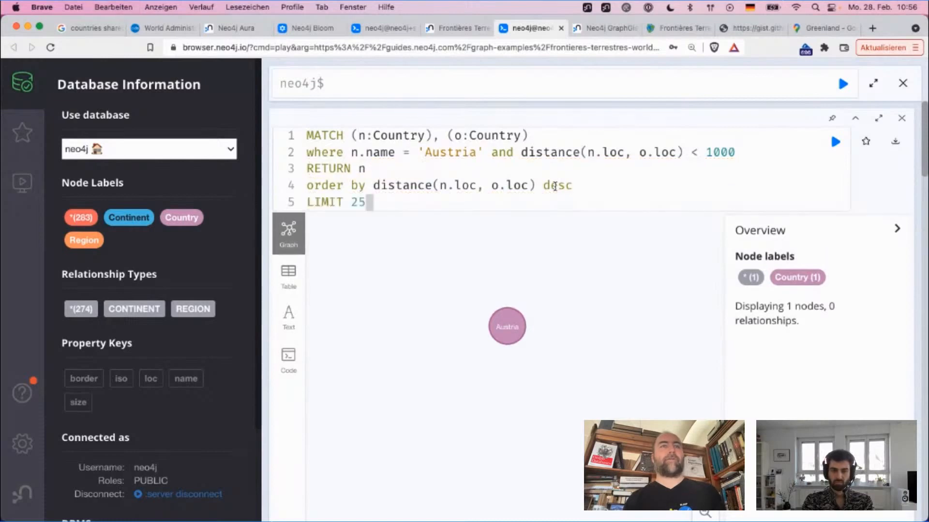
Step: Extend the RETURN clause to n,o and run the distance query
key(Up)
key(Up)
text(, (o)
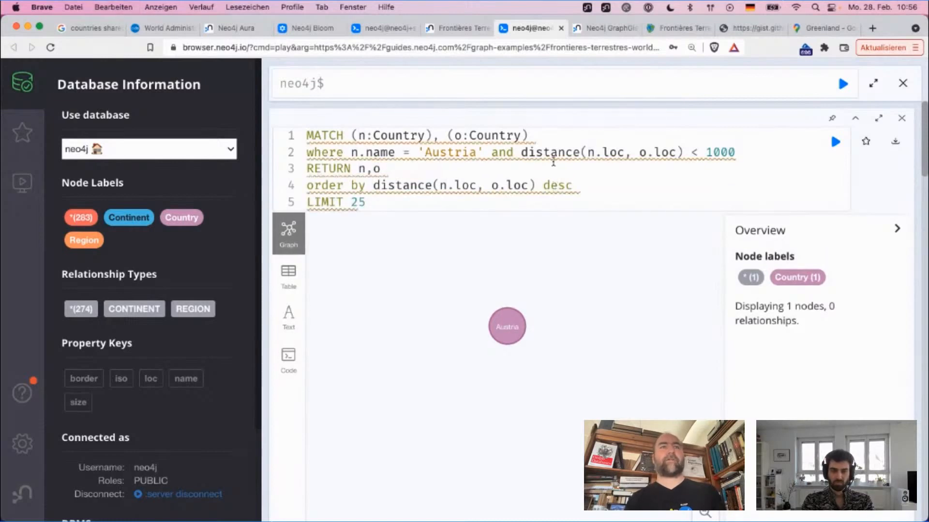
mouse_move(450, 137)
click(426, 196)
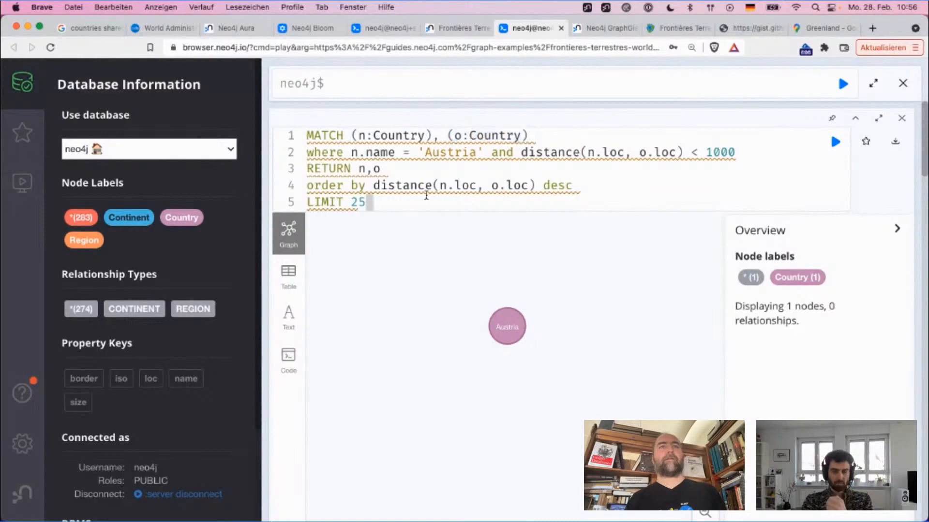
key(super+Return)
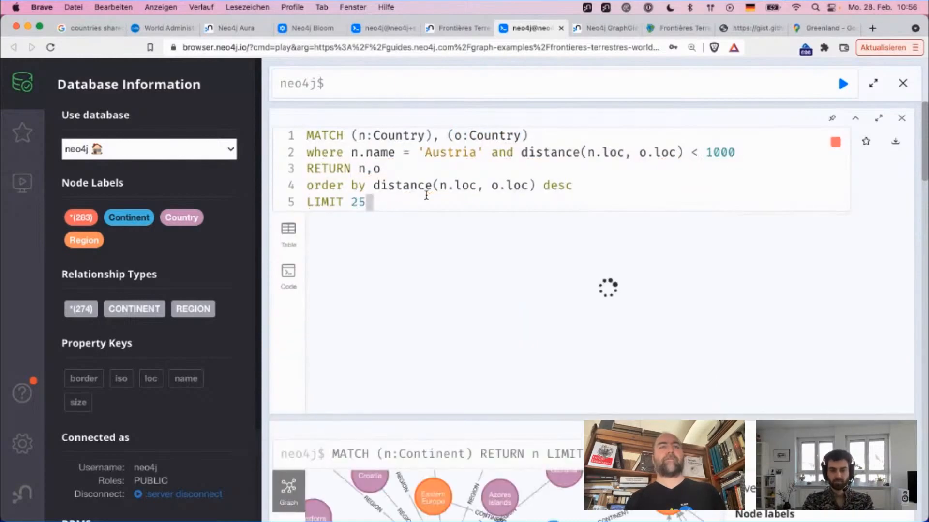
Step: Set the distance limit in the where clause to 10000 and rerun the query
mouse_move(455, 178)
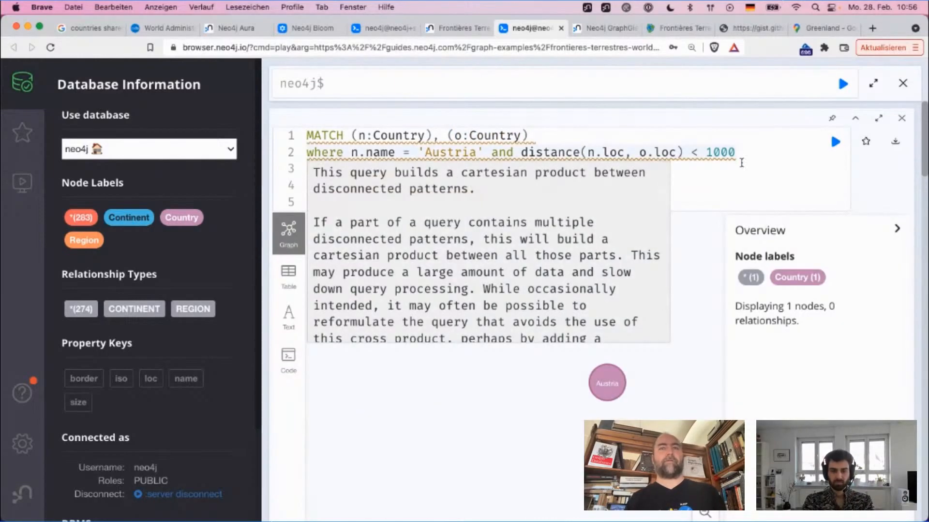
double_click(729, 152)
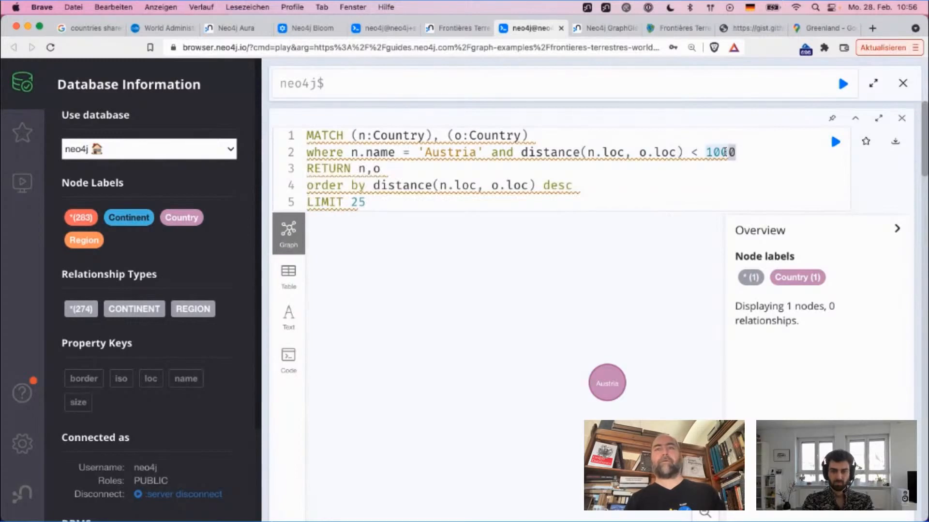
text(10000)
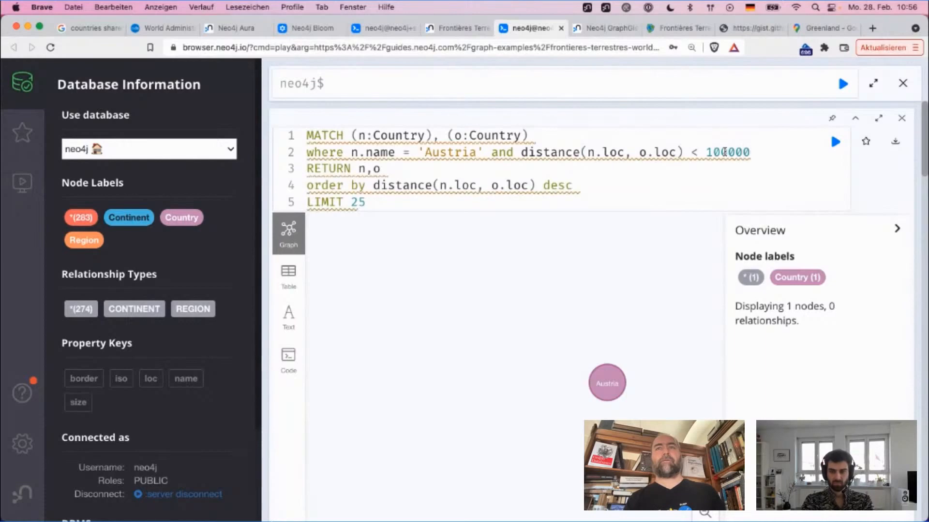
key(super+Return)
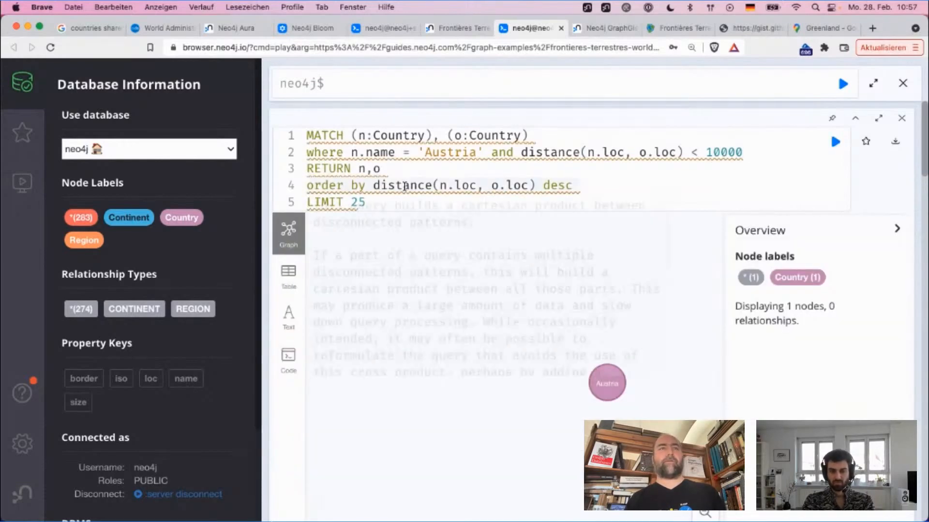
Step: Show the results of the Austria distance query as a table
scroll(455, 213, down, 3)
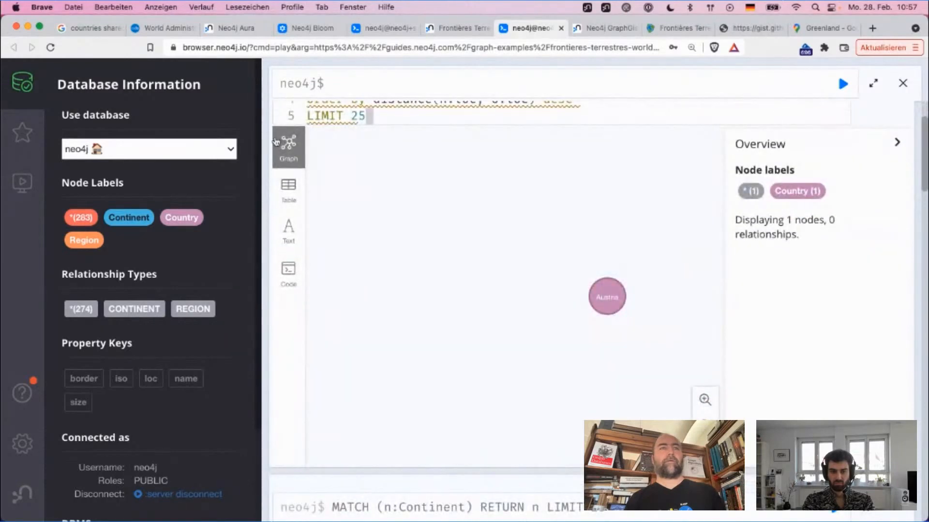
click(289, 188)
scroll(381, 232, up, 3)
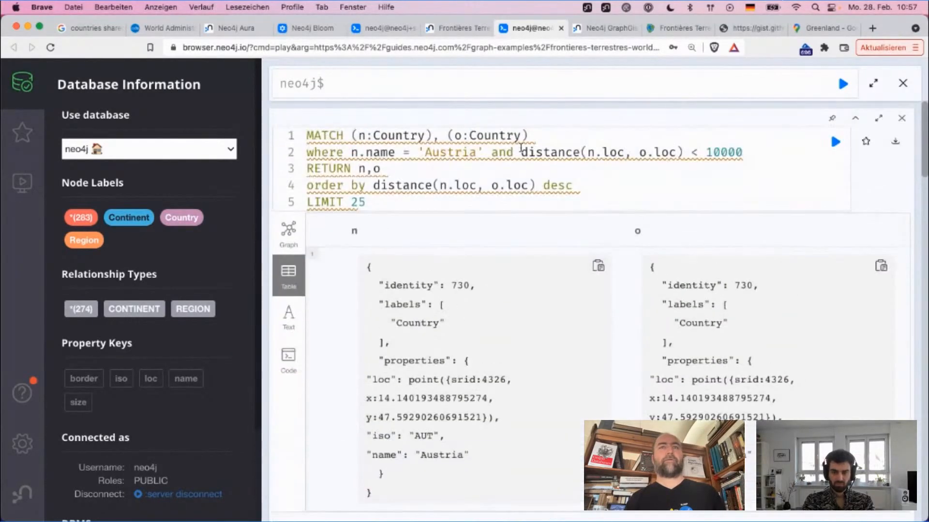
Step: Add the condition and n <> o on its own line above RETURN and rerun the query
click(544, 152)
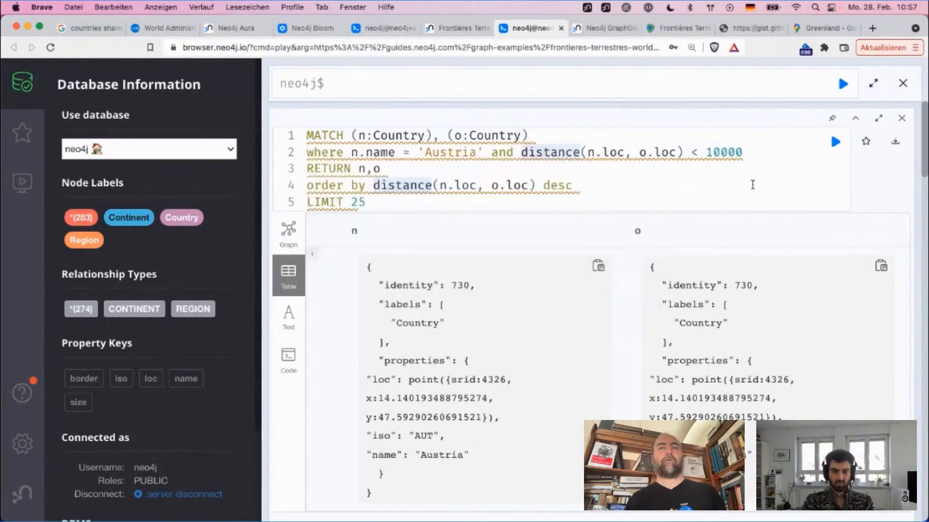
click(564, 169)
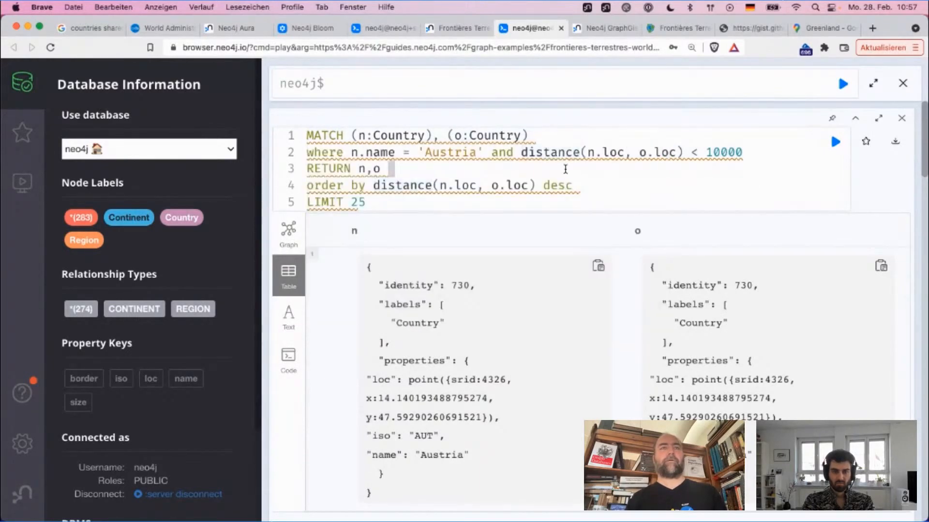
key(Return)
key(Up)
text(a)
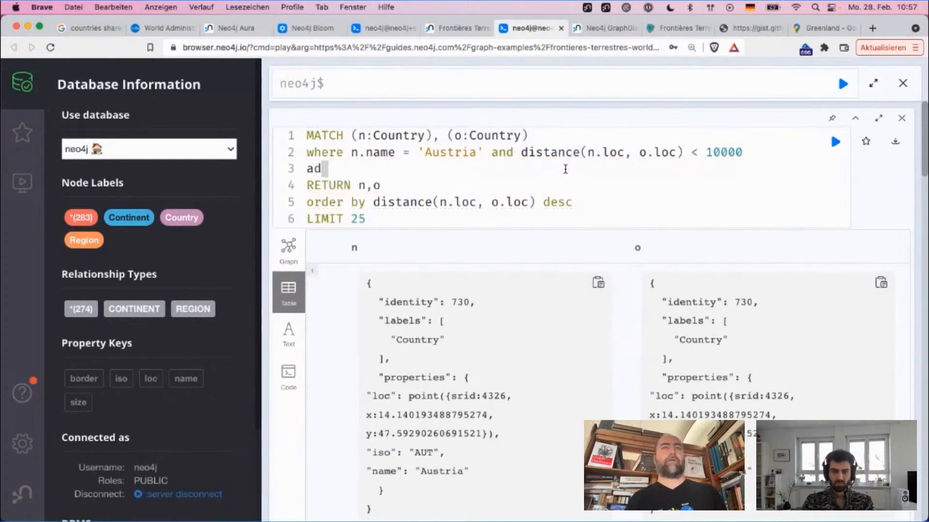
text(nd n)
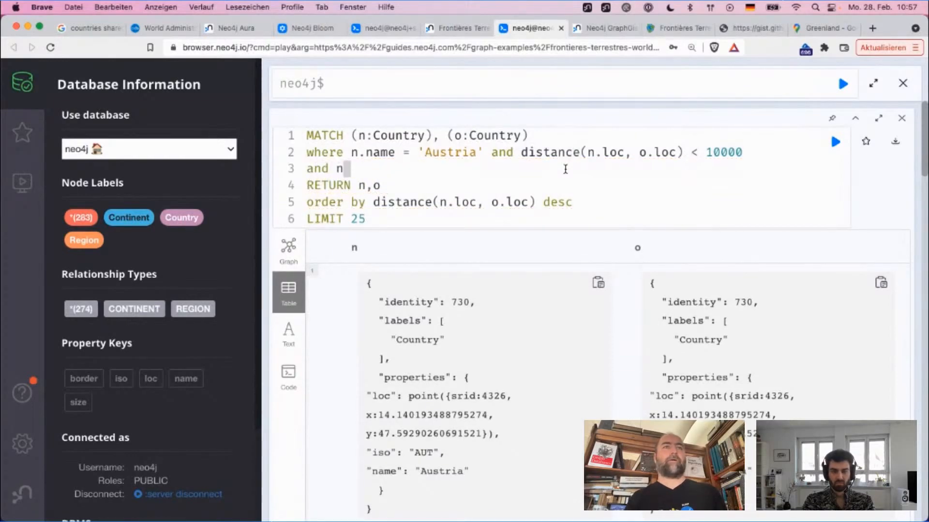
text( <> o)
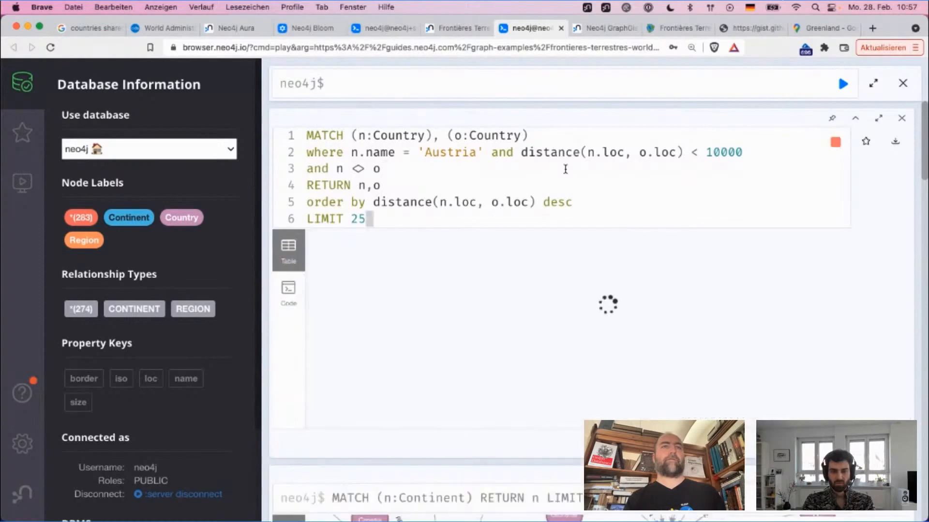
key(super+Return)
Step: Set the distance limit in the where clause to 100000 and rerun the query
mouse_move(559, 154)
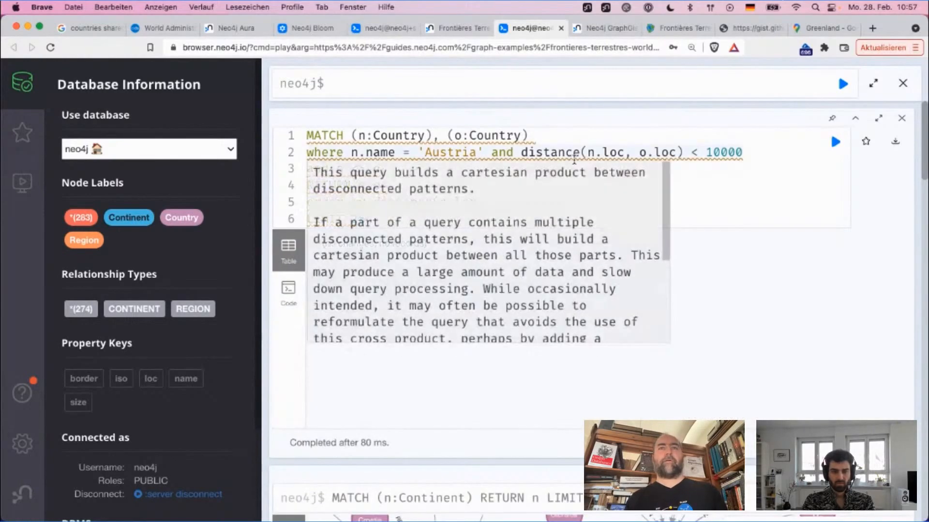
drag(580, 152, 738, 153)
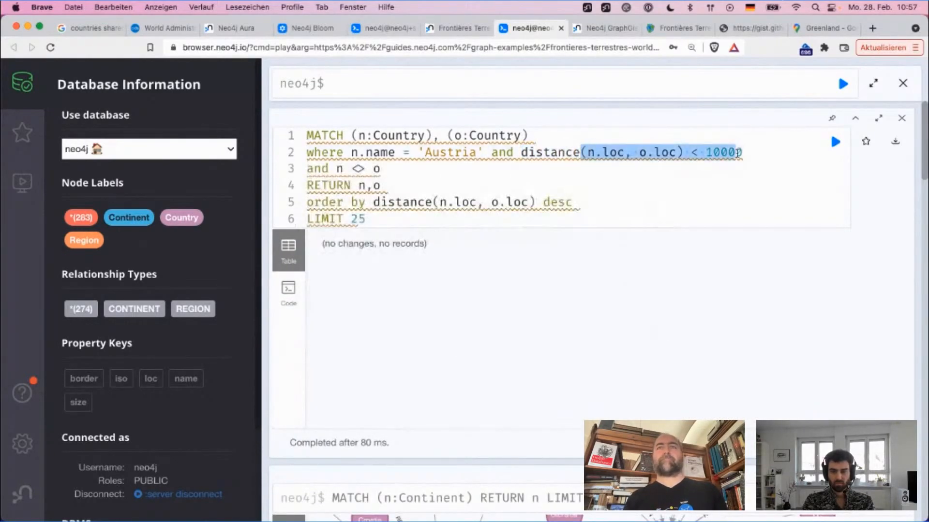
click(737, 153)
text(0)
key(super+Return)
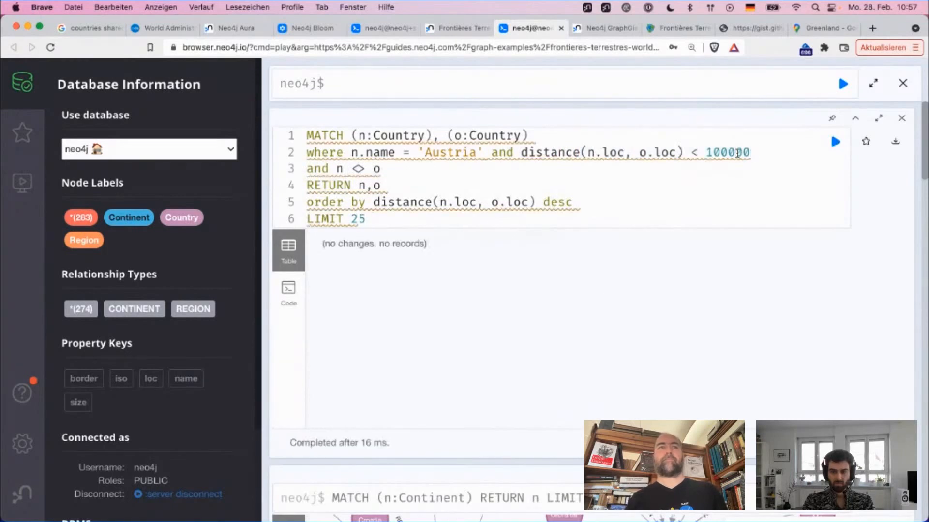
Step: Remove the distance condition from the where clause, rerun the query, and view the results as a graph
drag(483, 154, 845, 157)
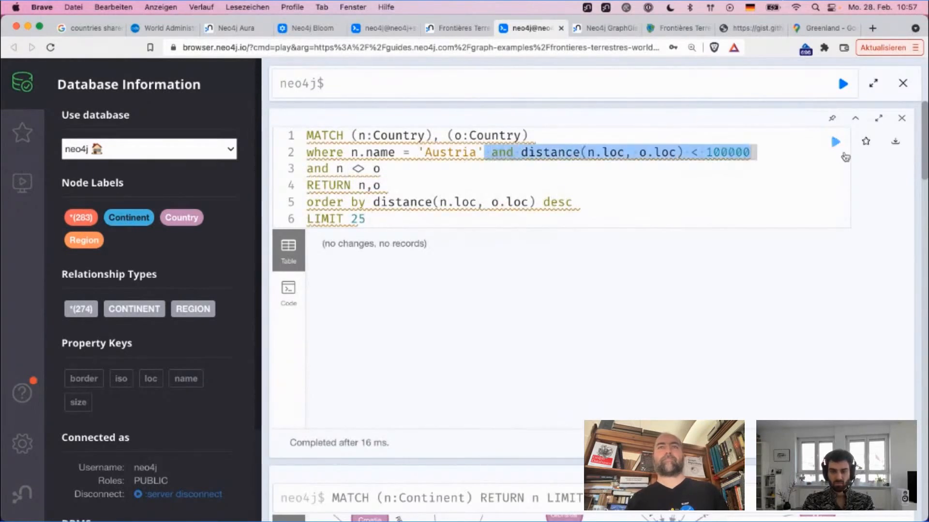
key(BackSpace)
key(super+Return)
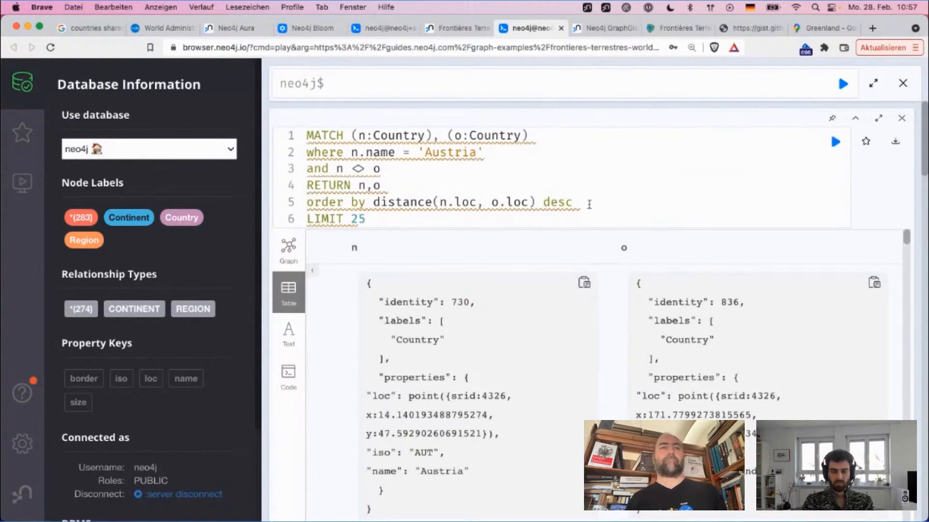
scroll(474, 247, down, 5)
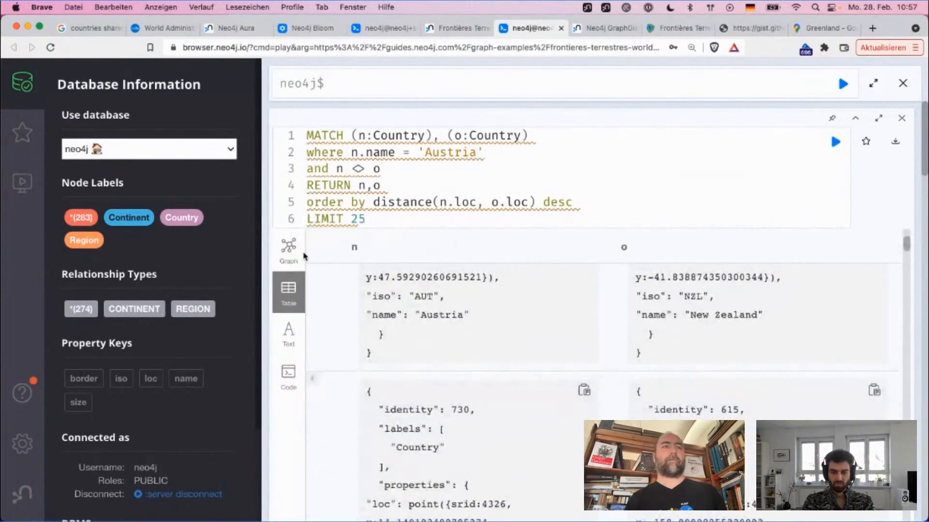
click(290, 265)
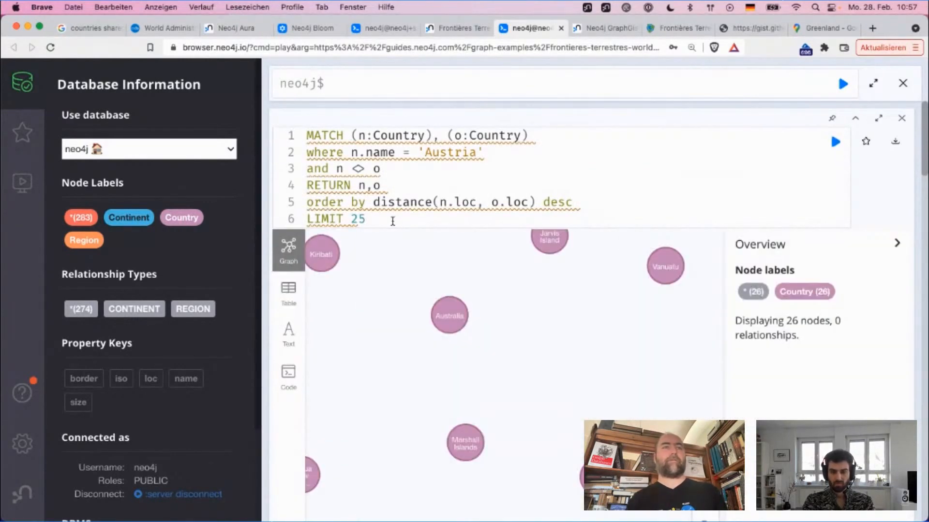
Step: Change the RETURN clause to output n.name,o.name, instead of the whole nodes
key(Up)
text(.name,)
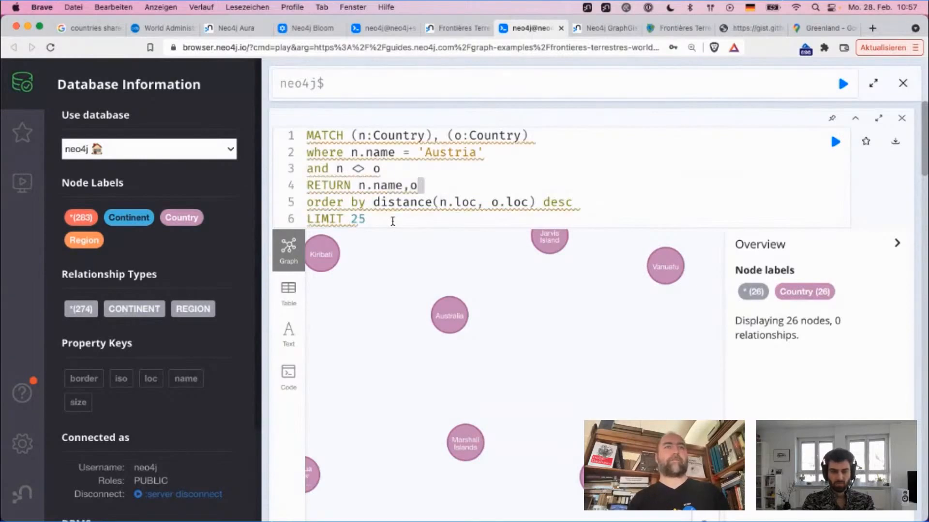
key(End)
text(,o.name,)
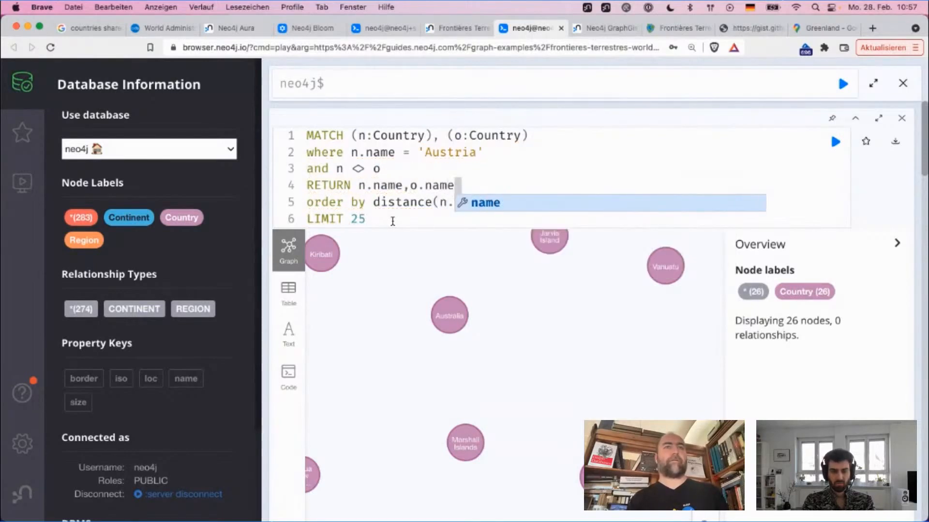
Step: Add distance(n.loc, o.loc) as dist to the RETURN clause, reusing the order by expression, and run the query
drag(373, 203, 537, 205)
key(super+c)
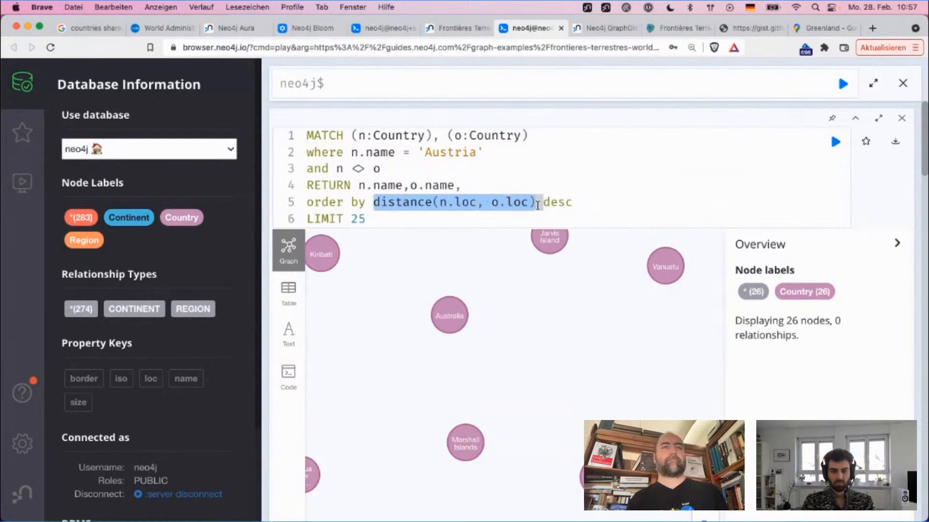
click(505, 184)
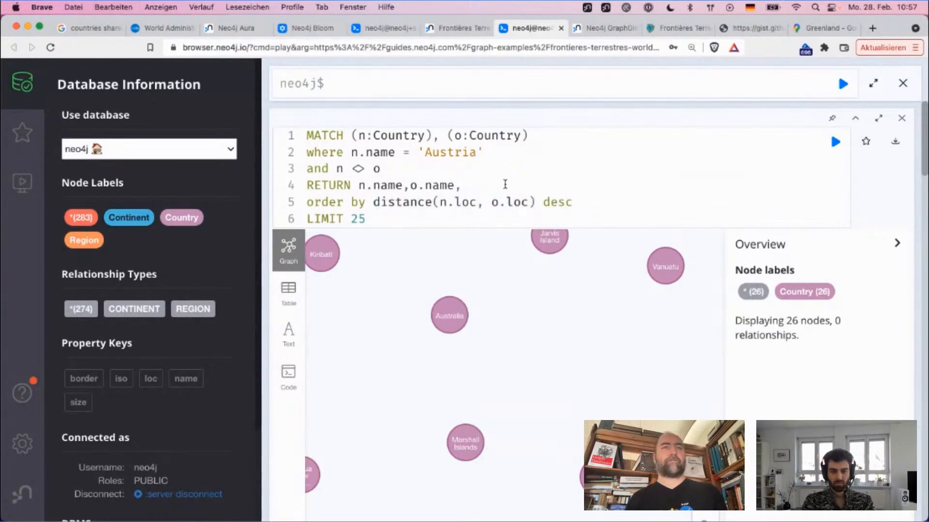
key(super+v)
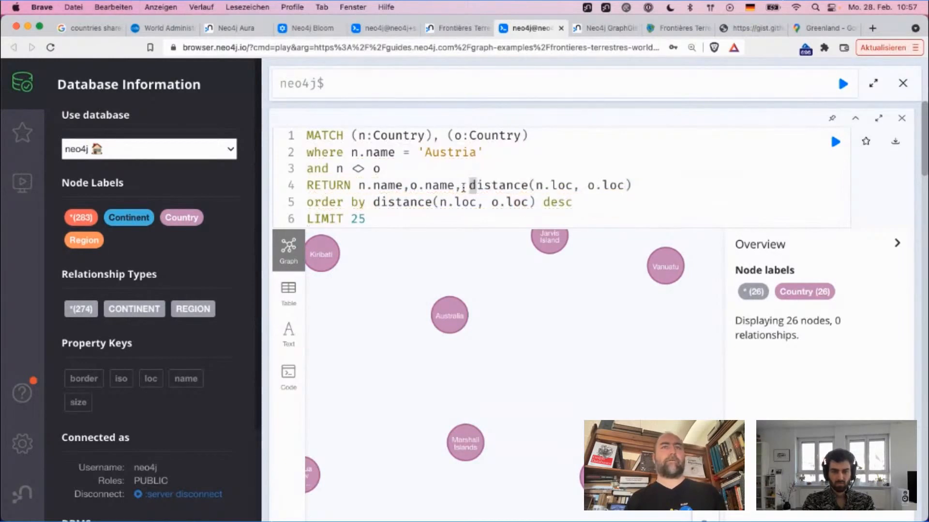
text(as dist)
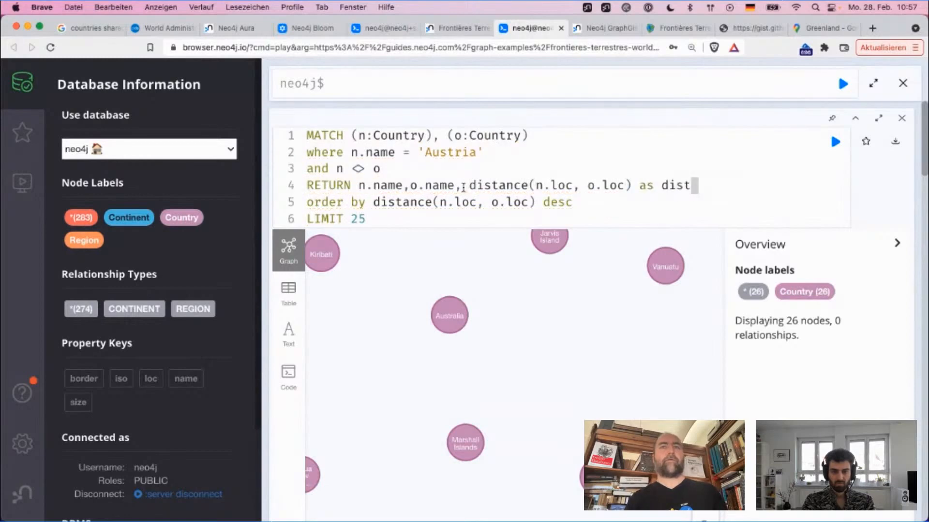
key(super+Return)
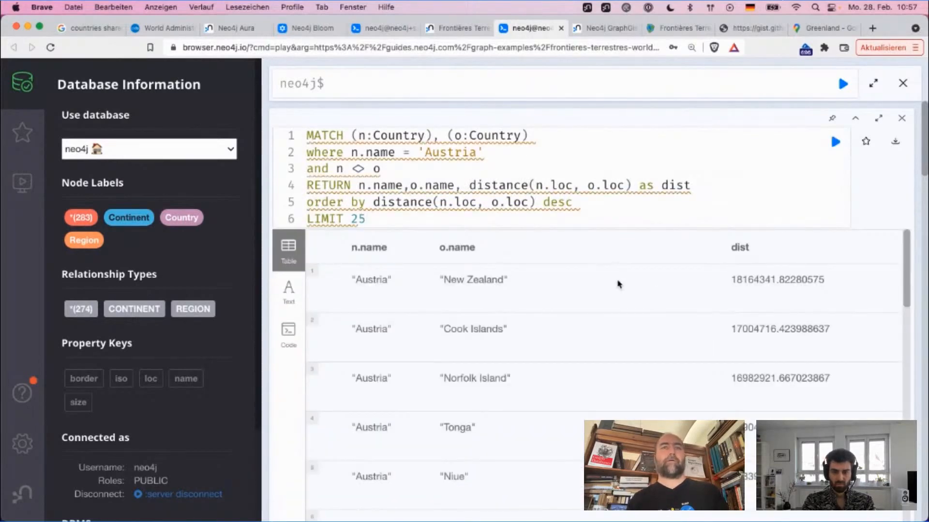
Step: Change the sort order in the order by clause to asc and rerun the query
double_click(561, 203)
text(asc)
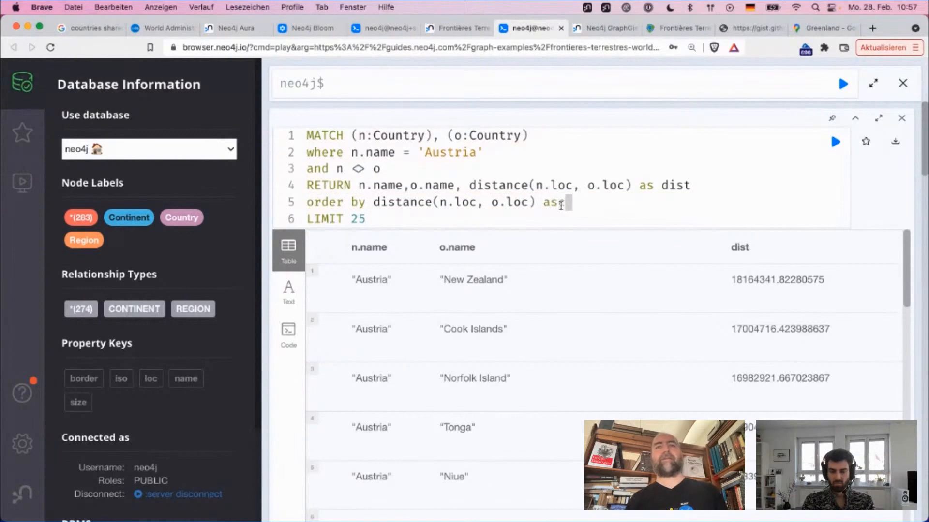
key(super+Return)
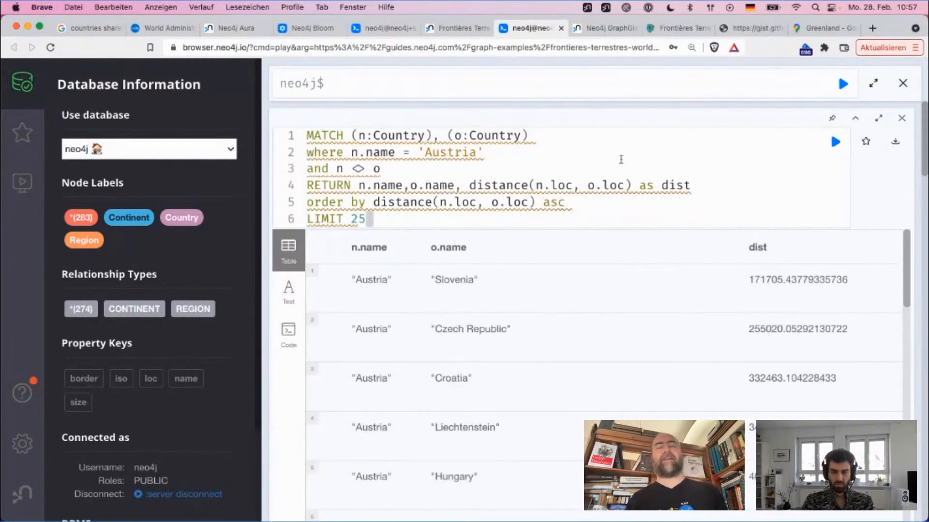
Step: Examine the dist values for the countries closest to Austria to work out their unit
double_click(554, 204)
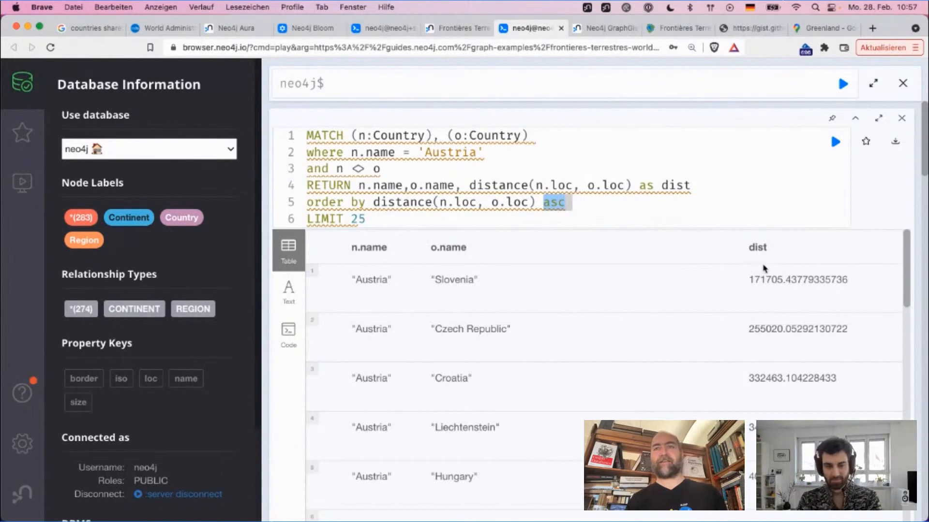
drag(767, 280, 751, 283)
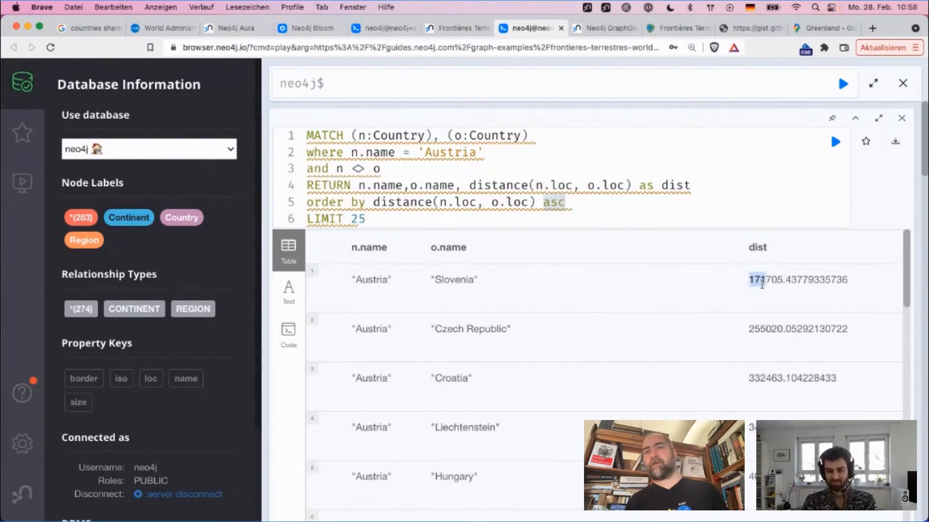
click(767, 329)
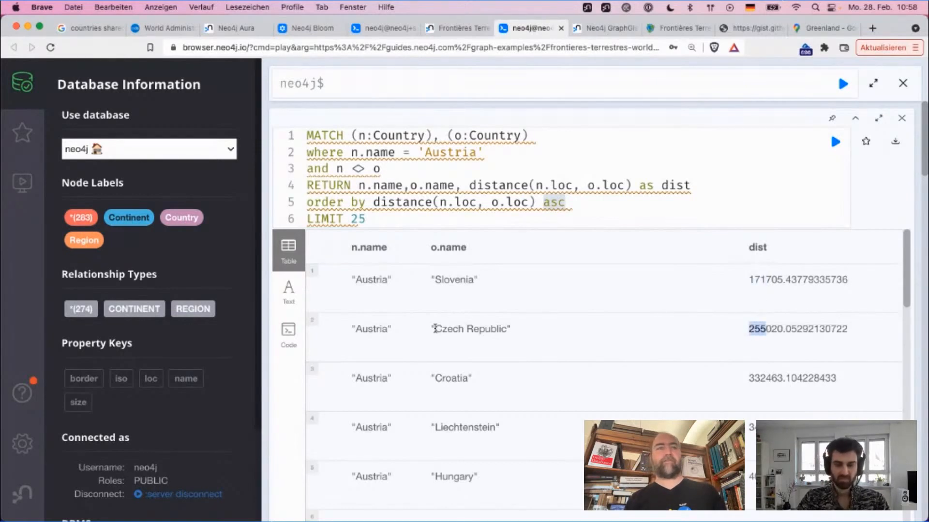
double_click(770, 328)
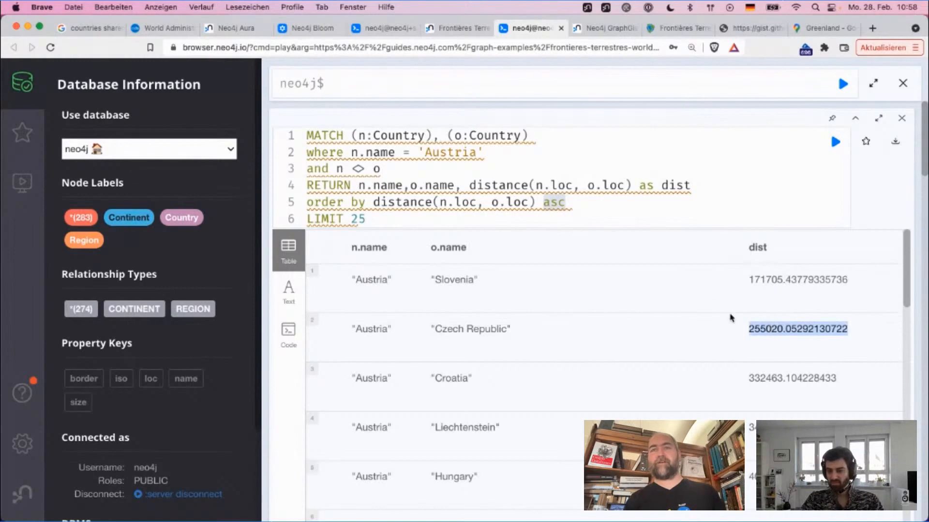
click(779, 326)
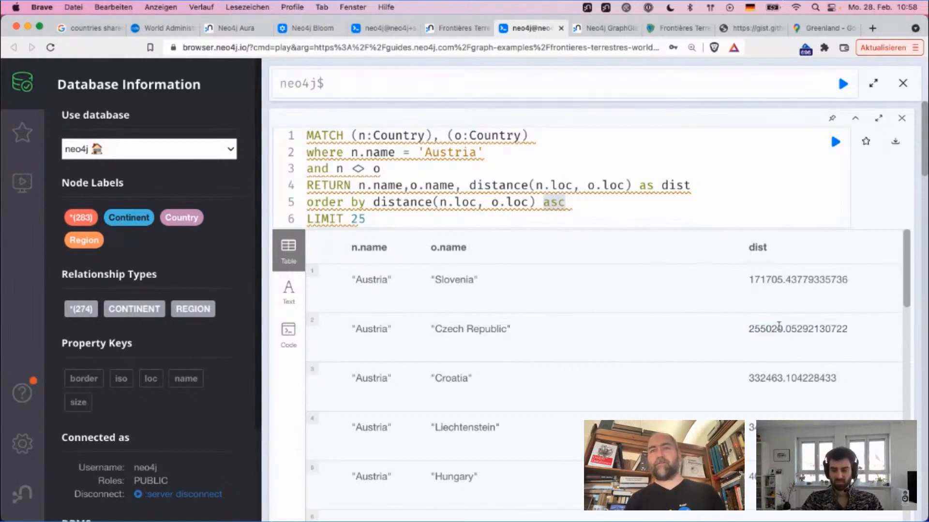
drag(782, 330, 745, 333)
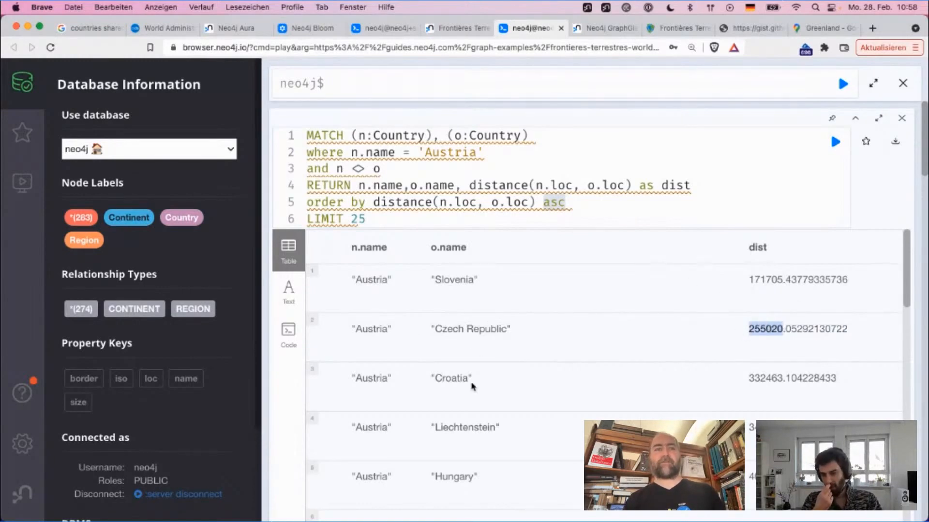
Step: Try dividing by 1000 after the dist alias in the RETURN clause, run the query, and remove the divisor
click(688, 187)
text(/100)
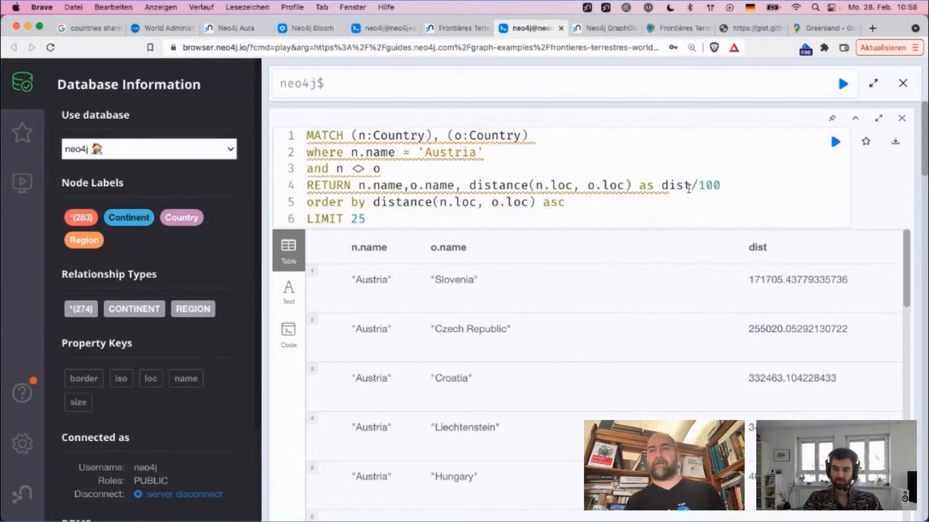
text(0)
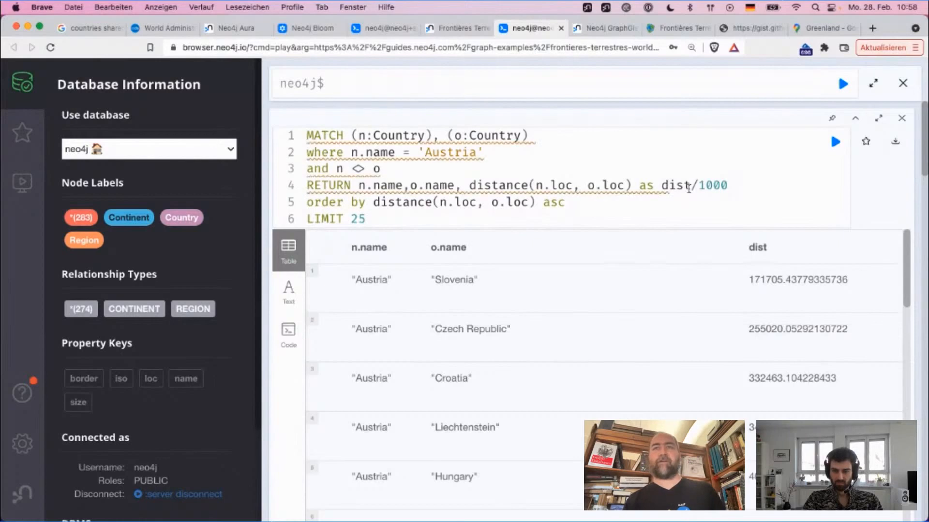
key(super+Return)
click(732, 188)
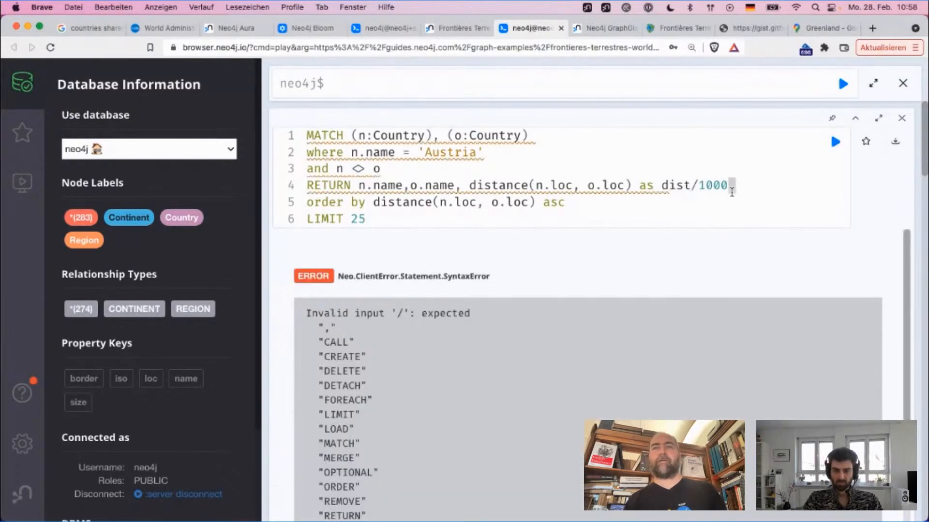
key(BackSpace)
key(BackSpace)
key(BackSpace)
key(BackSpace)
key(BackSpace)
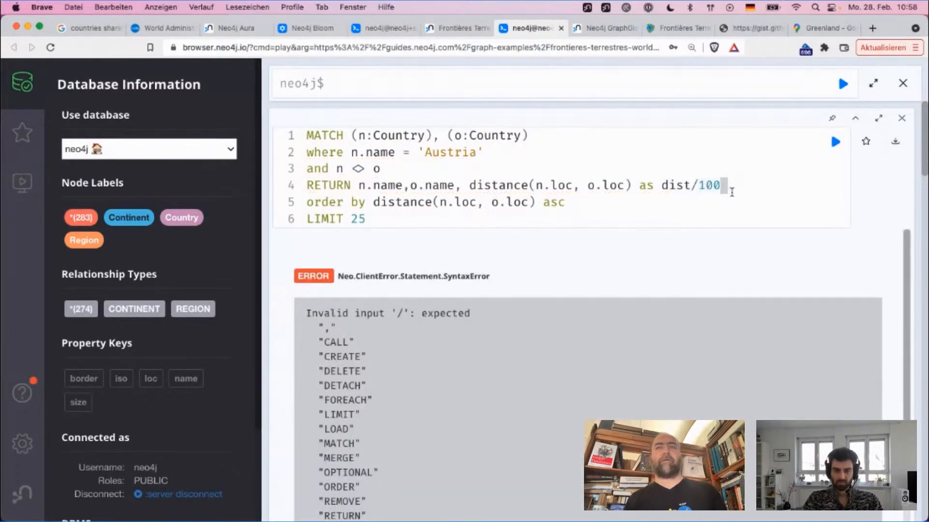
Step: Divide distance(n.loc, o.loc) by 1000 before the as dist alias in the RETURN clause and run the query
key(Left)
key(Left)
key(Left)
key(Left)
key(Left)
key(Left)
key(Left)
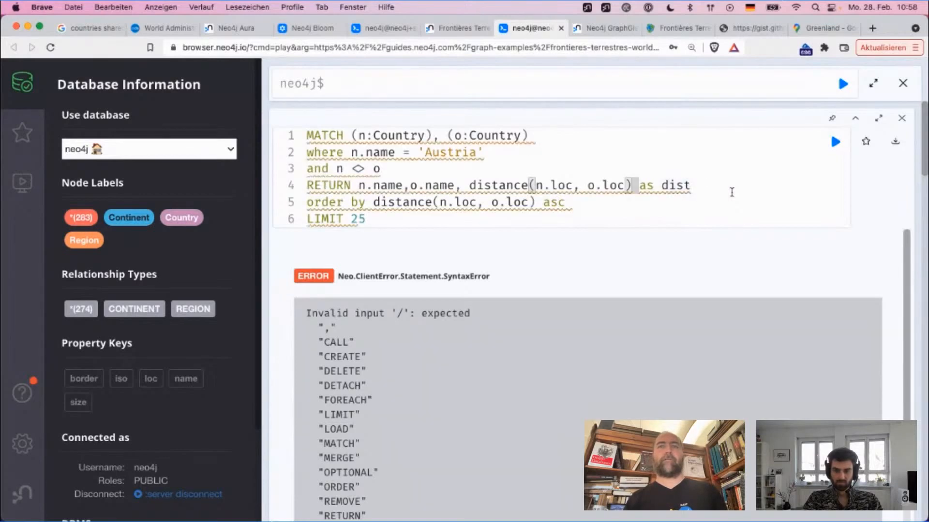
text(&100)
key(BackSpace)
key(BackSpace)
key(BackSpace)
key(BackSpace)
text(/1000)
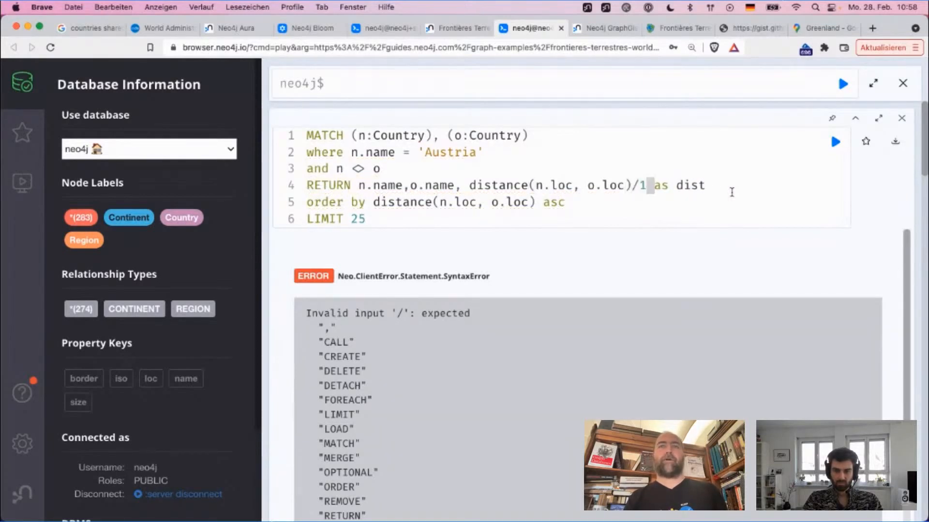
key(super+Return)
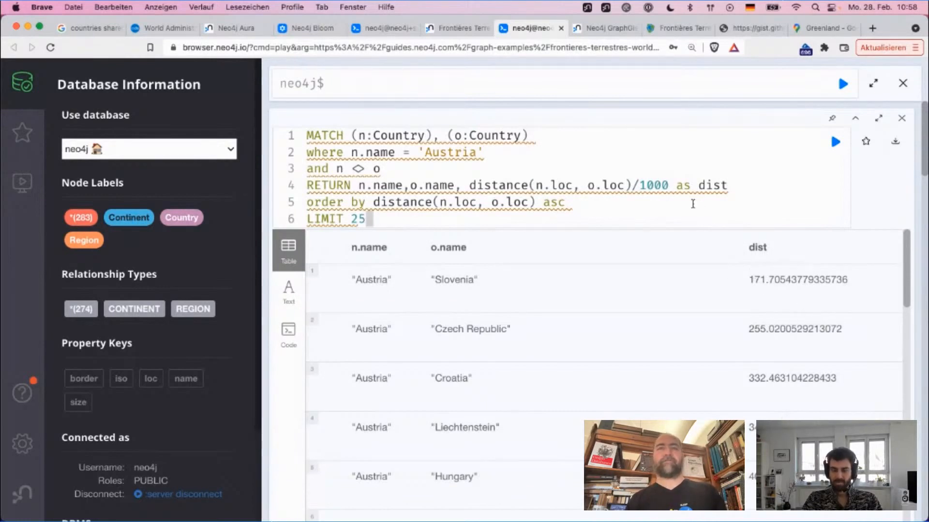
Step: Review the list of countries nearest to Austria with their distances in kilometres
scroll(473, 349, down, 1)
scroll(473, 349, down, 3)
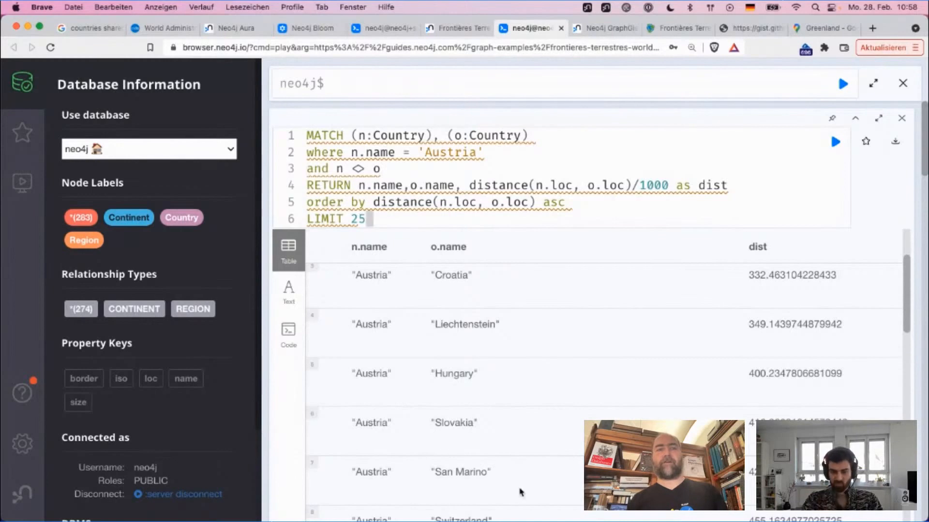
scroll(489, 446, down, 5)
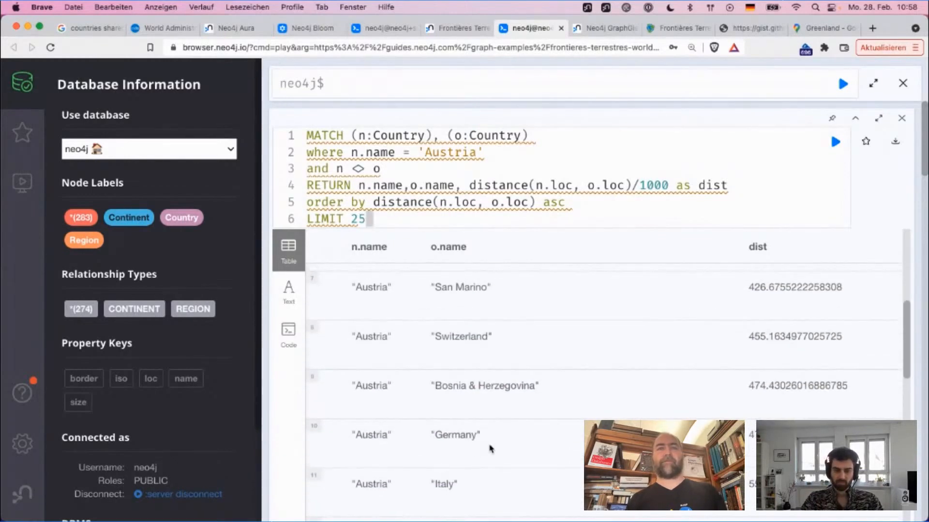
scroll(489, 449, up, 6)
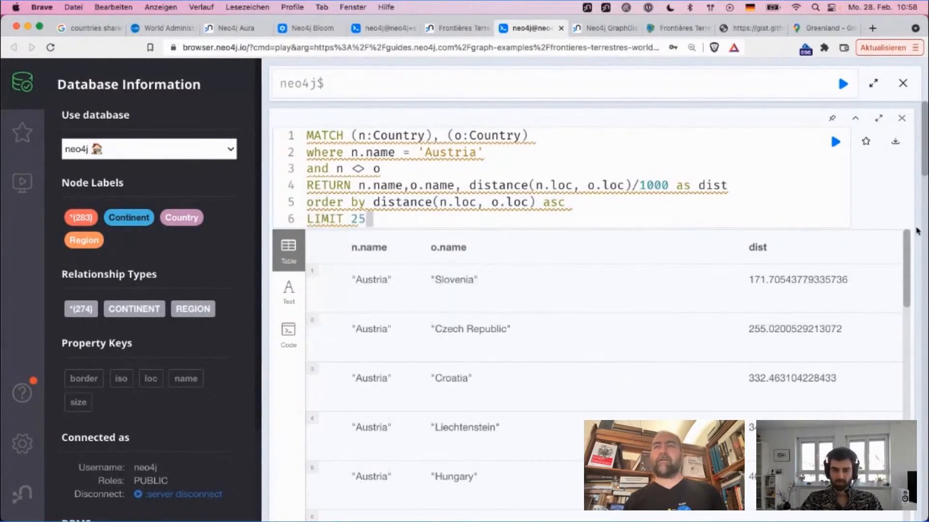
scroll(917, 232, down, 10)
scroll(918, 231, up, 10)
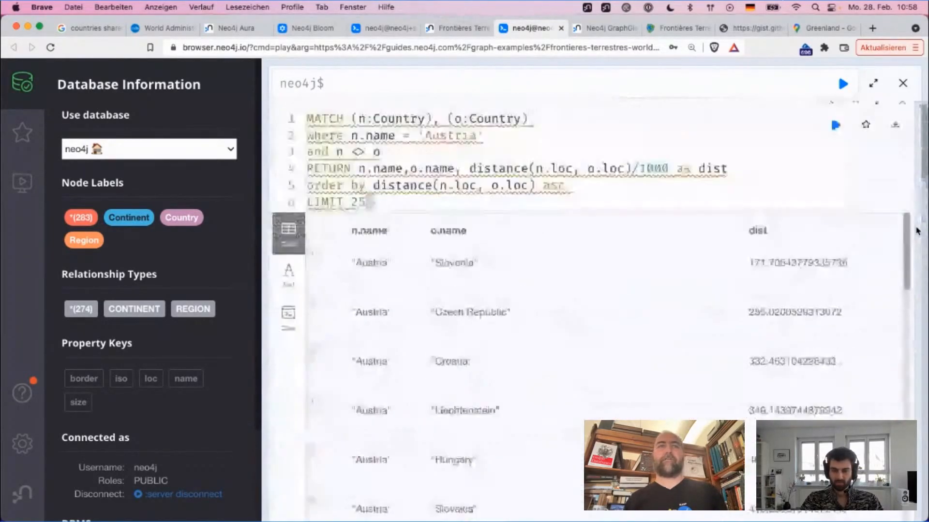
scroll(784, 276, down, 10)
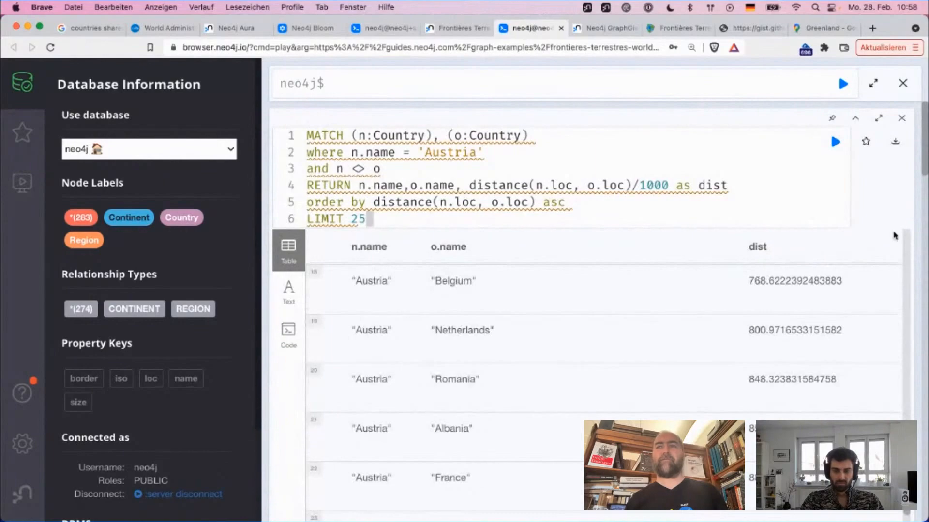
Step: Go back to the earlier load csv query filtering on a null ISO 3 country code and review its returned row
scroll(917, 237, down, 15)
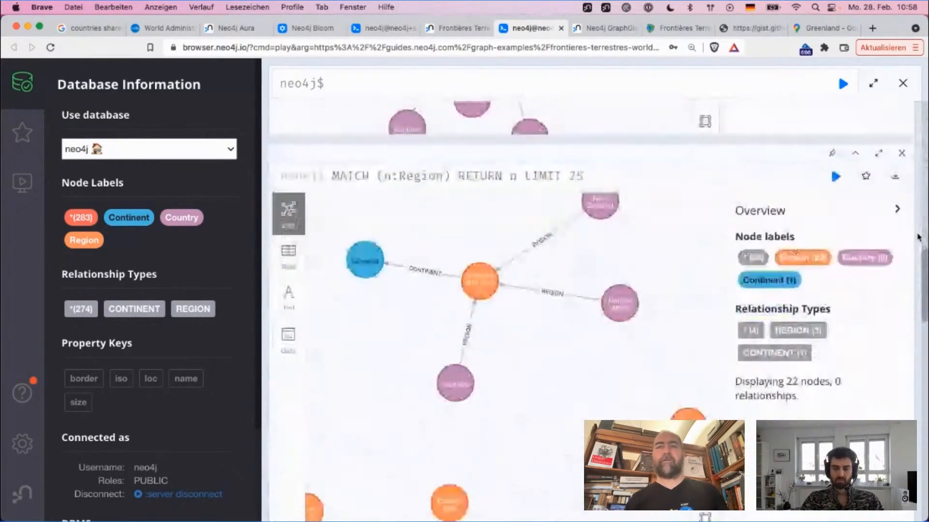
scroll(917, 237, down, 2)
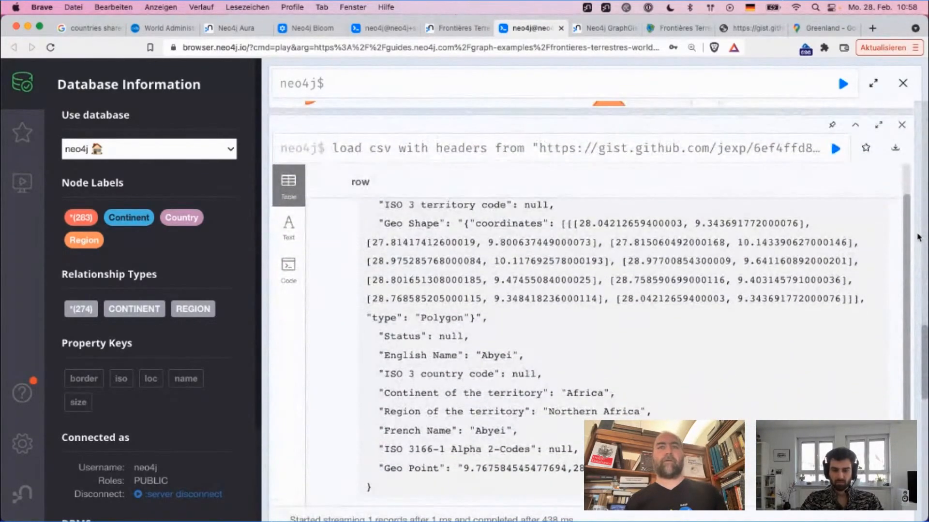
scroll(599, 213, down, 5)
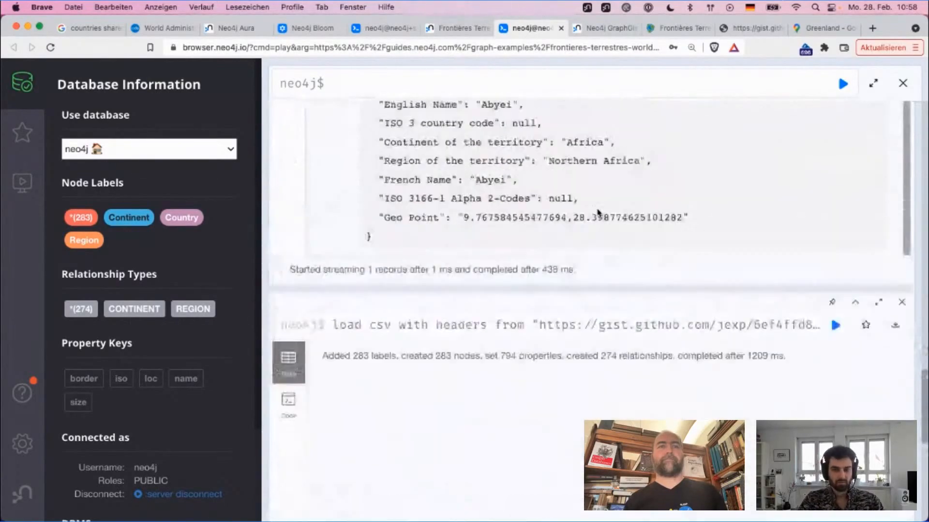
scroll(563, 118, up, 4)
scroll(564, 118, up, 8)
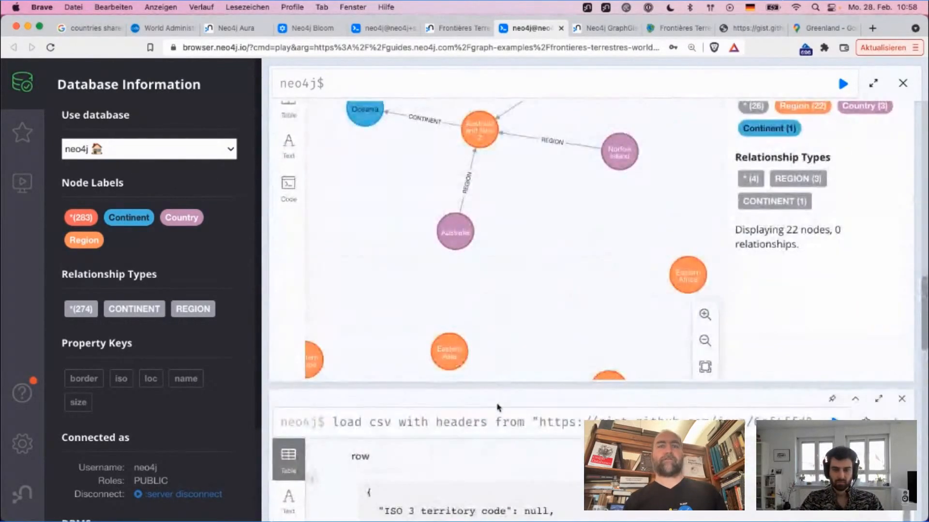
click(498, 420)
scroll(497, 415, down, 2)
scroll(509, 372, up, 2)
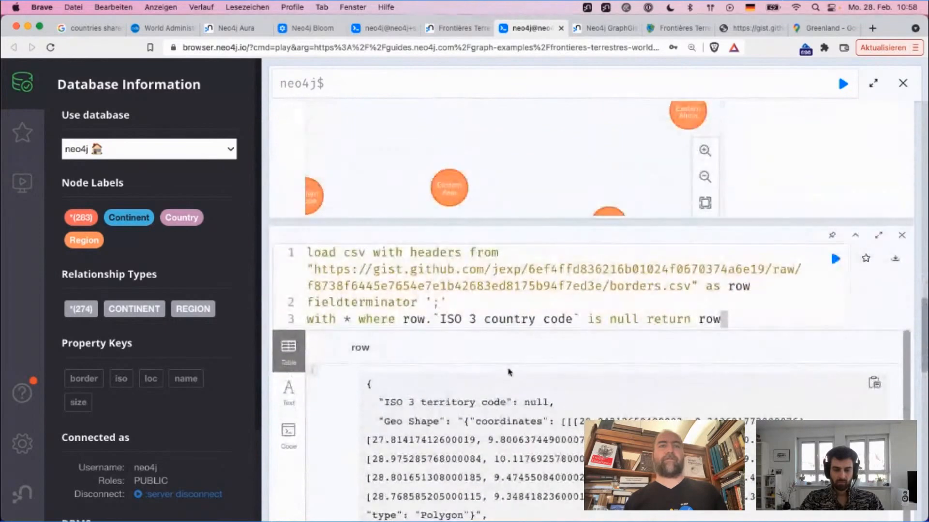
scroll(529, 295, down, 1)
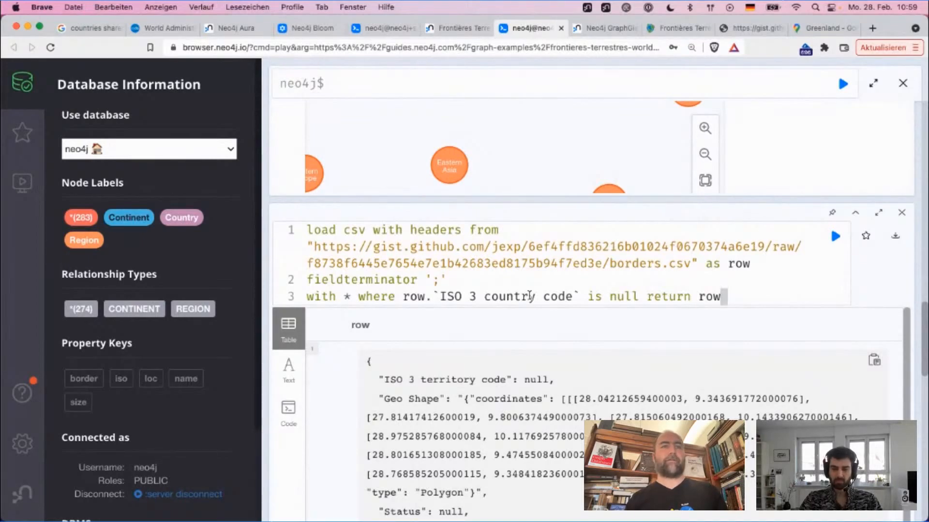
scroll(530, 285, down, 10)
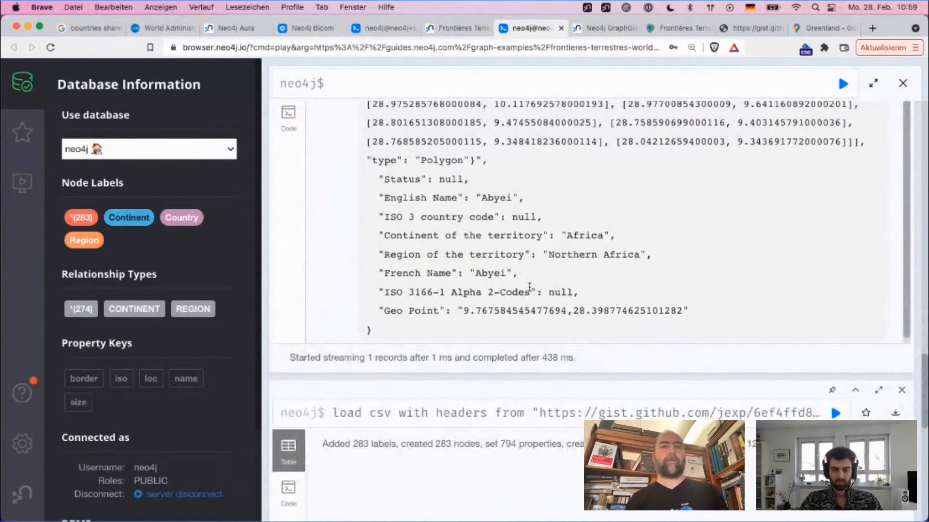
Step: Open the load csv import query for editing, uncomment the set c.border line, and run it
click(499, 429)
scroll(498, 424, down, 6)
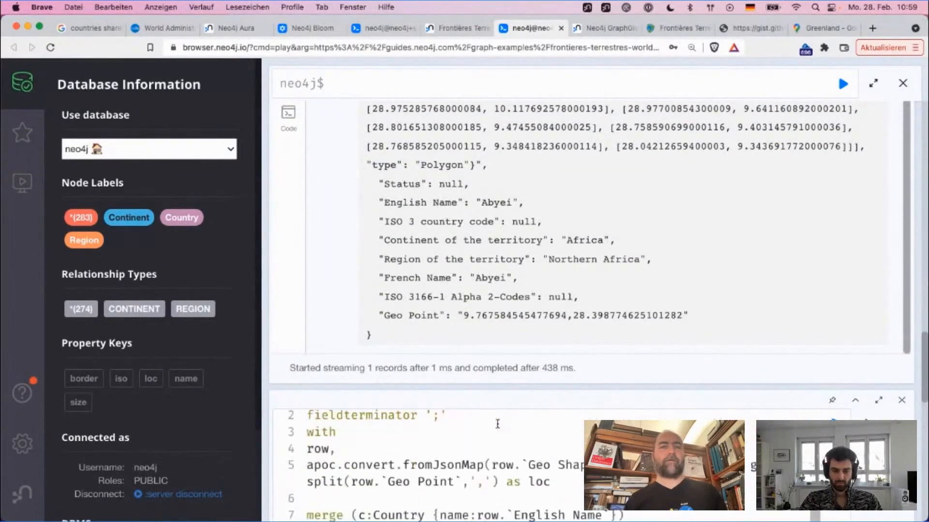
scroll(474, 431, up, 3)
scroll(331, 343, down, 3)
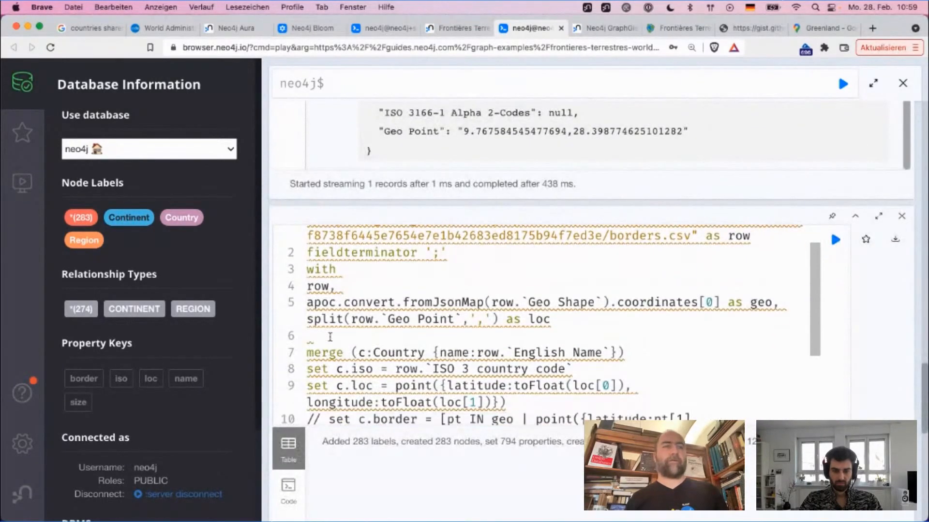
click(333, 362)
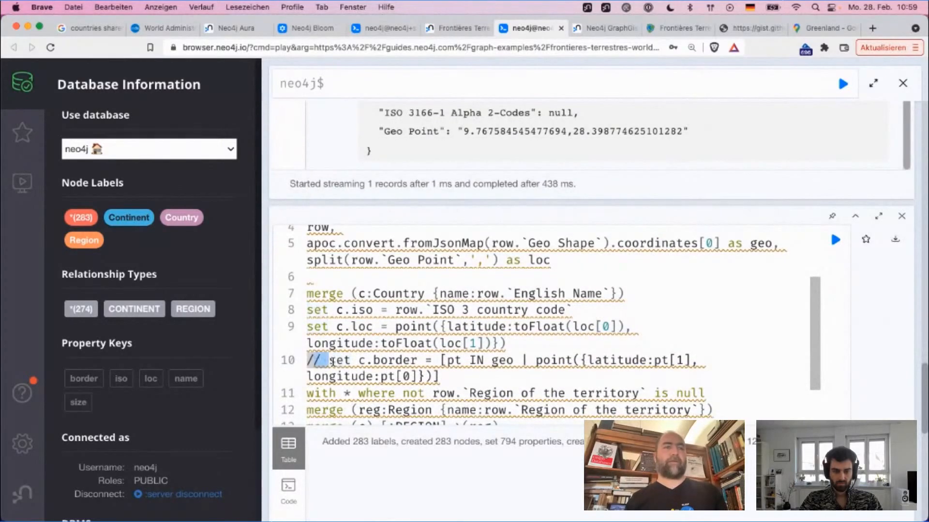
key(super+slash)
key(super+Return)
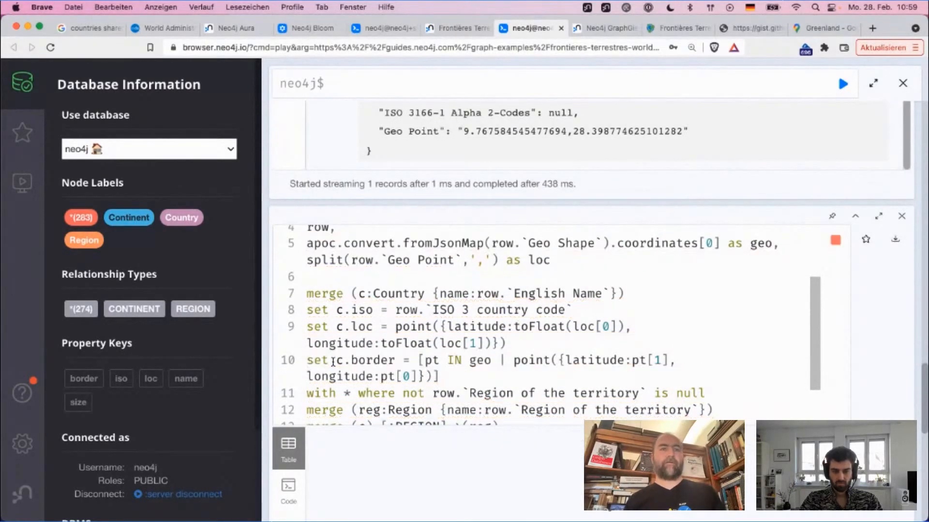
scroll(438, 382, down, 5)
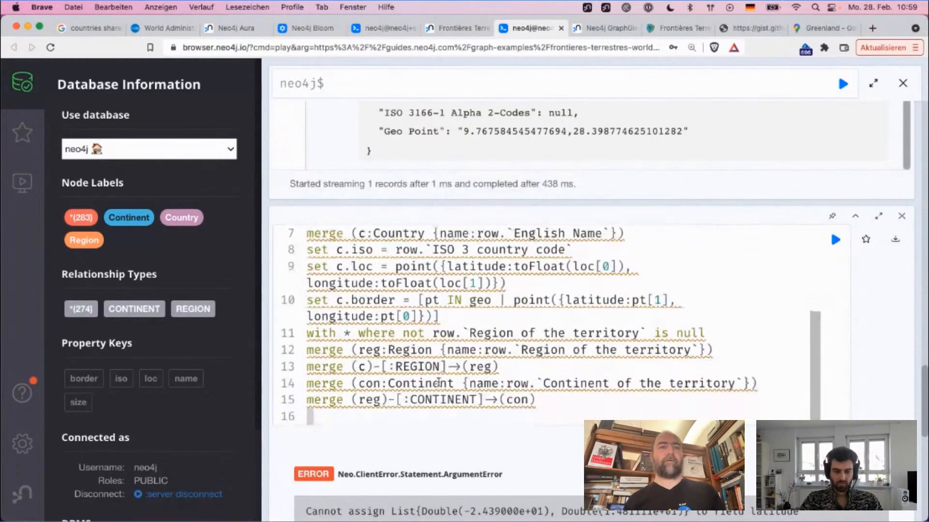
Step: Add limit 100 on the empty line before merge (c:Country) in the import query and run it
scroll(439, 385, up, 8)
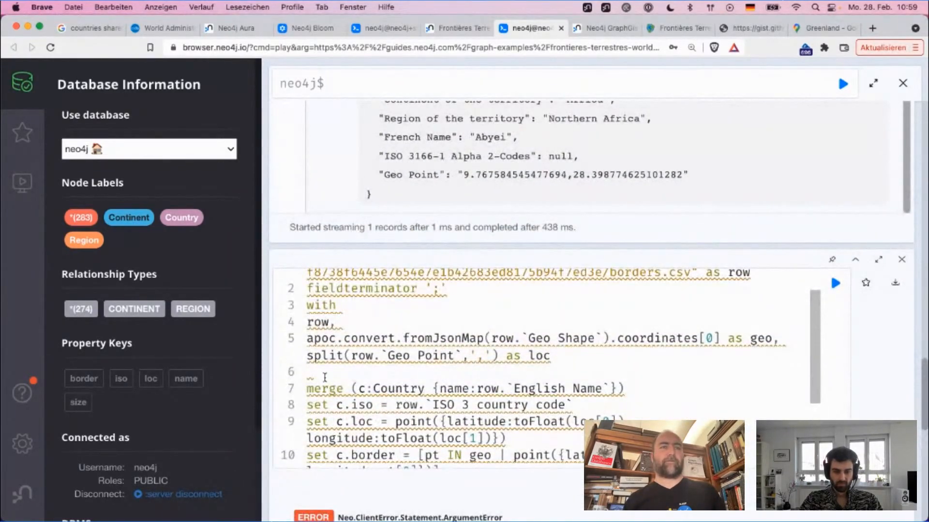
text(limit 100)
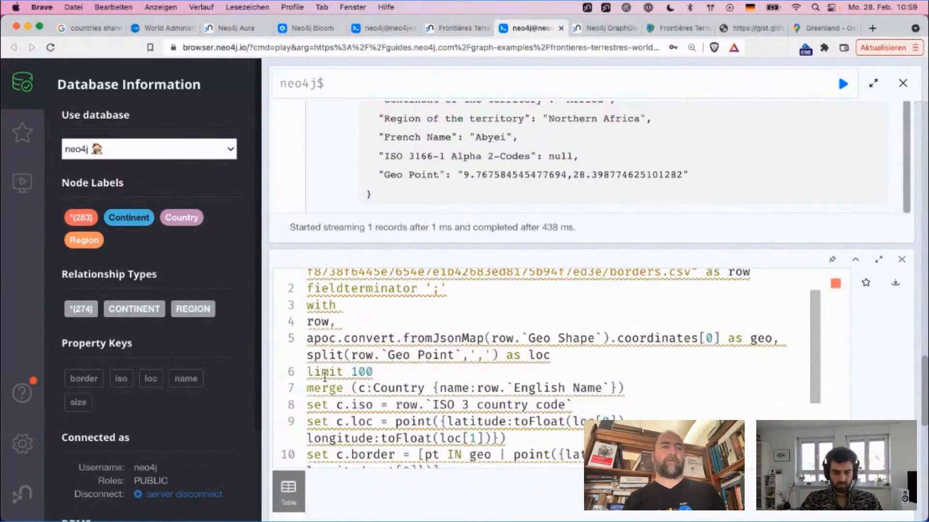
scroll(324, 377, down, 4)
scroll(325, 379, down, 3)
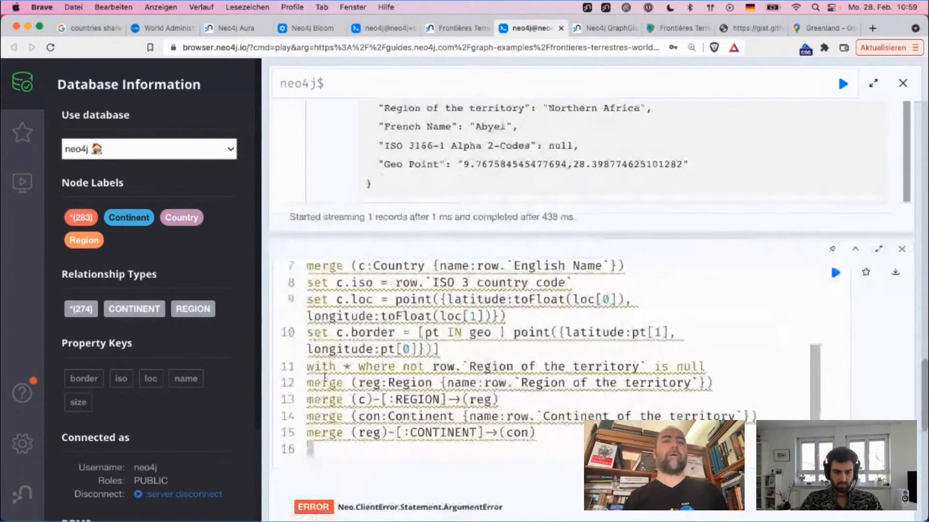
Step: Reduce the import query's limit to 10 and rerun it
scroll(367, 419, up, 4)
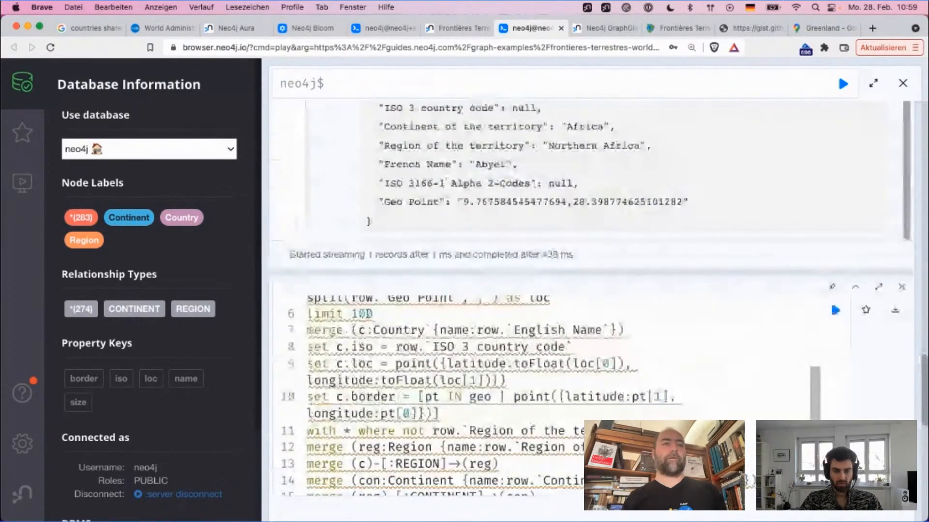
double_click(366, 314)
text(10)
key(super+Return)
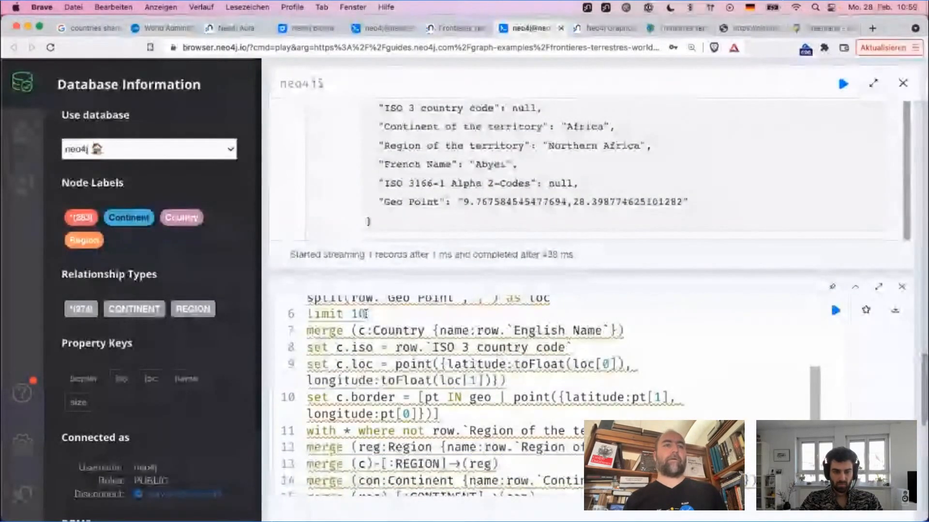
scroll(895, 381, down, 3)
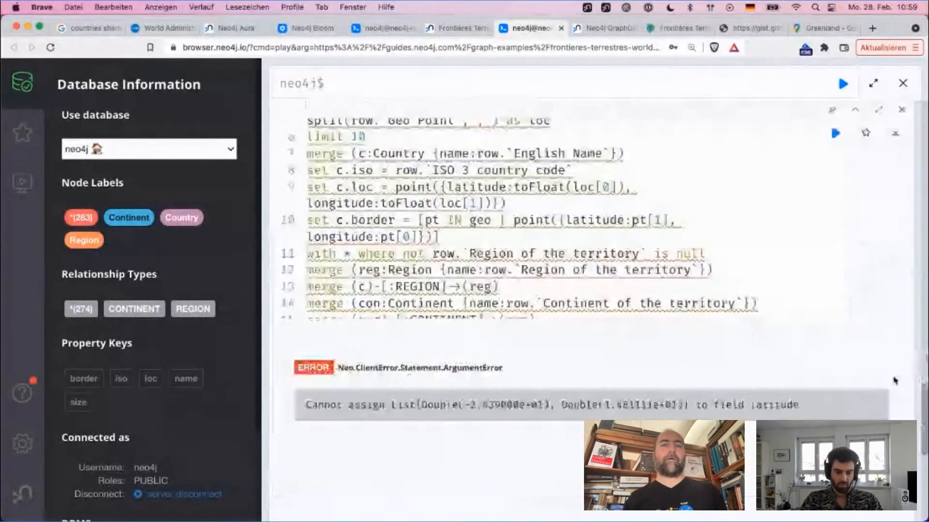
Step: Compare the pt expression in the set c.border line with the nesting of the Geo Shape coordinates in the earlier row result
double_click(430, 212)
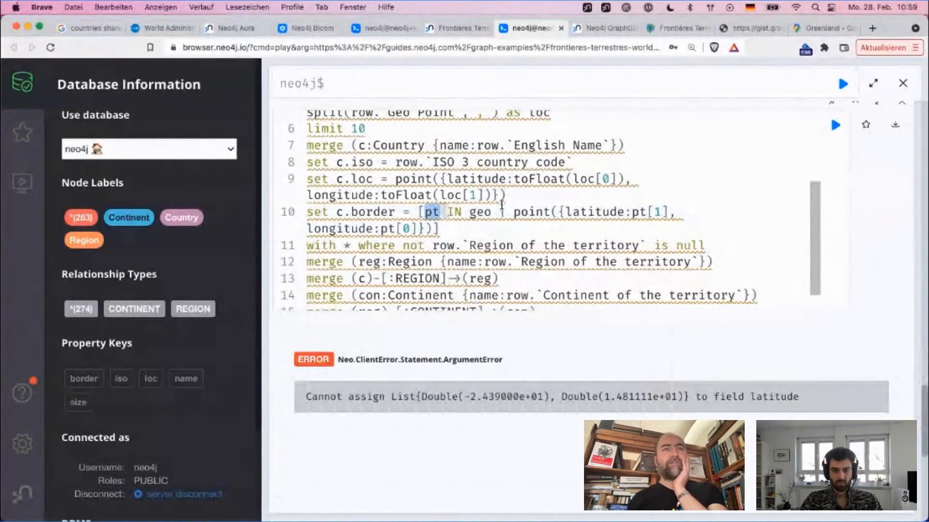
scroll(501, 206, up, 6)
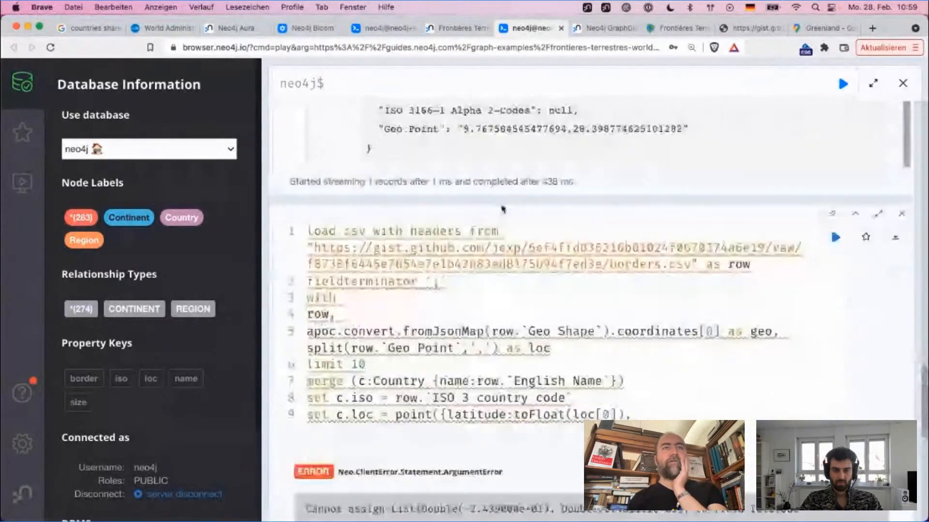
key(super+Return)
click(475, 275)
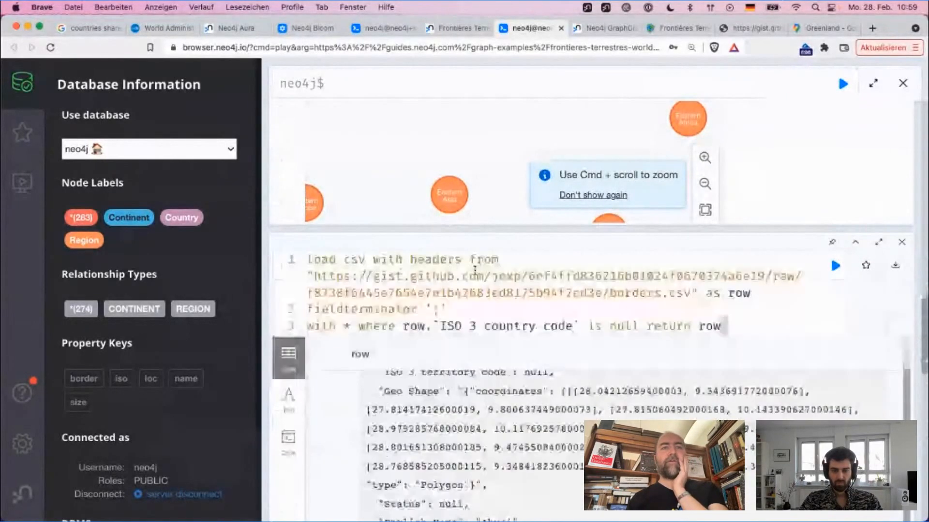
scroll(901, 332, down, 10)
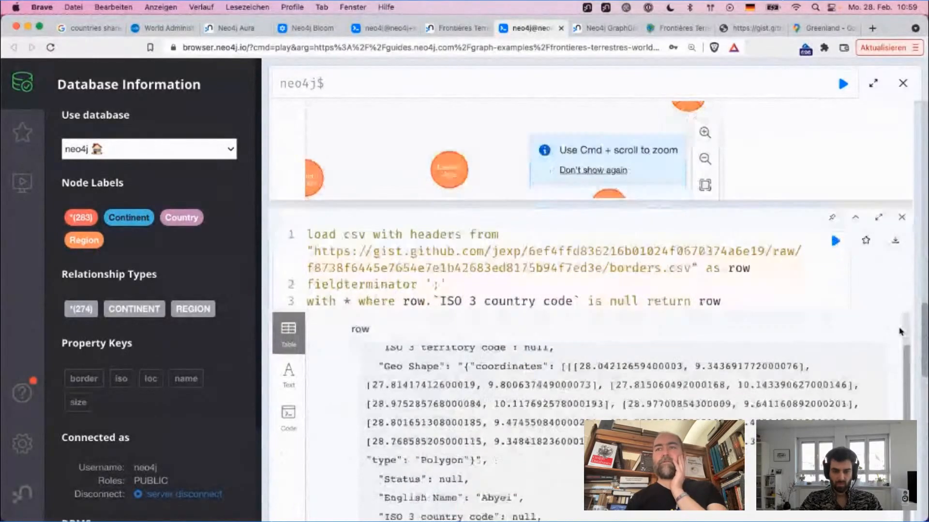
scroll(900, 332, up, 12)
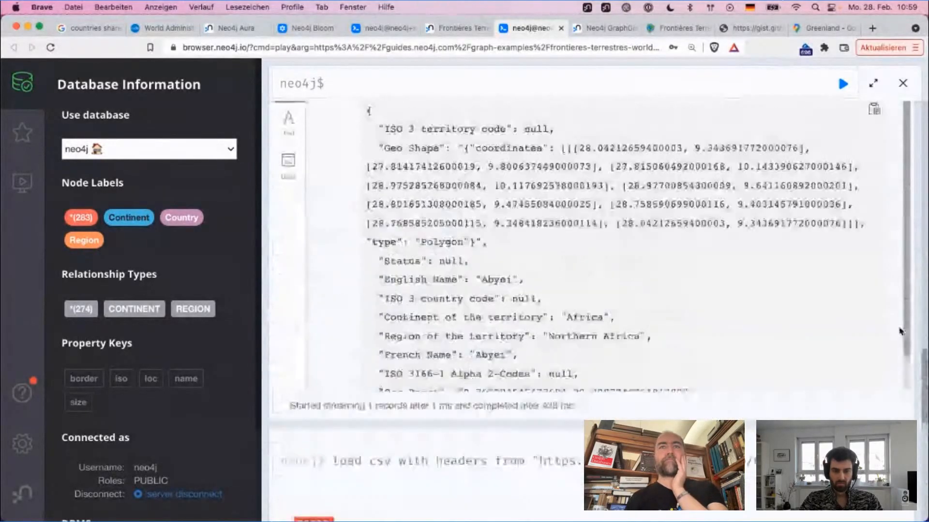
scroll(900, 332, down, 3)
scroll(901, 332, down, 8)
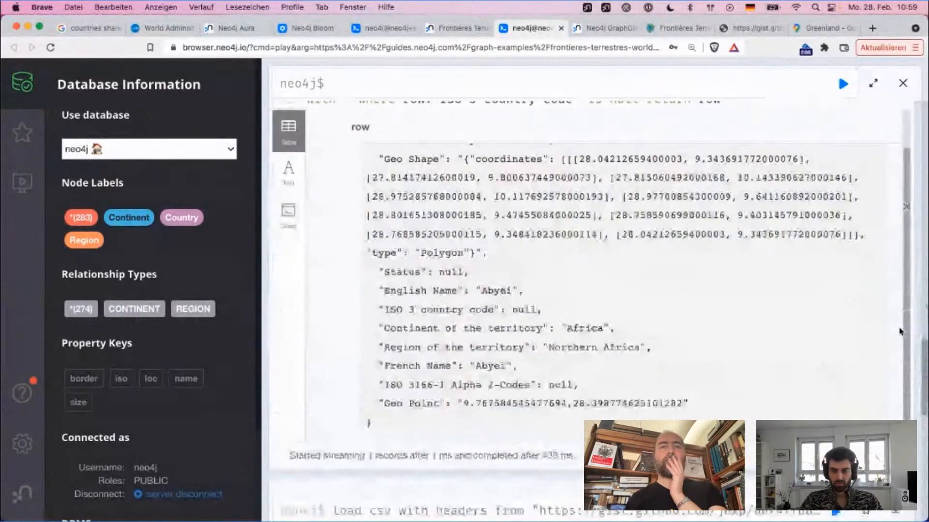
Step: Copy the import query from load csv through the split expression aliased as loc into the empty query editor
click(757, 266)
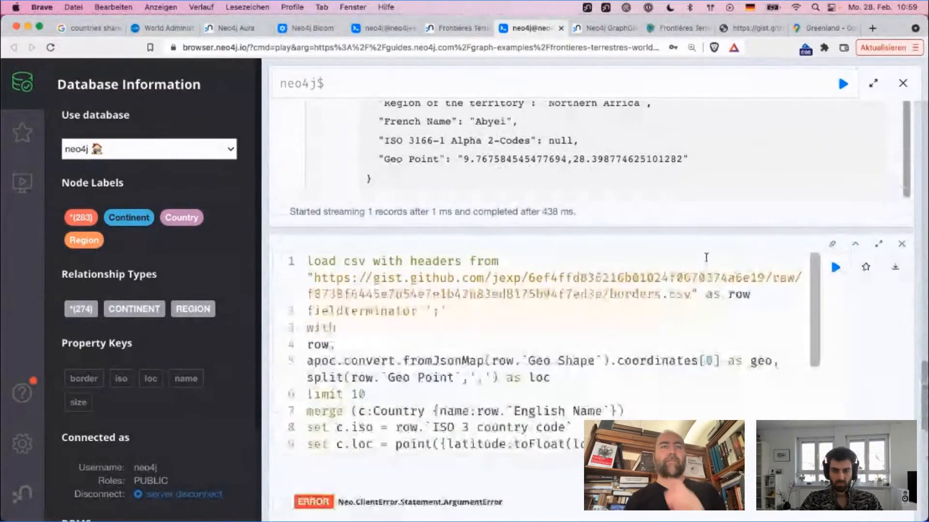
click(723, 362)
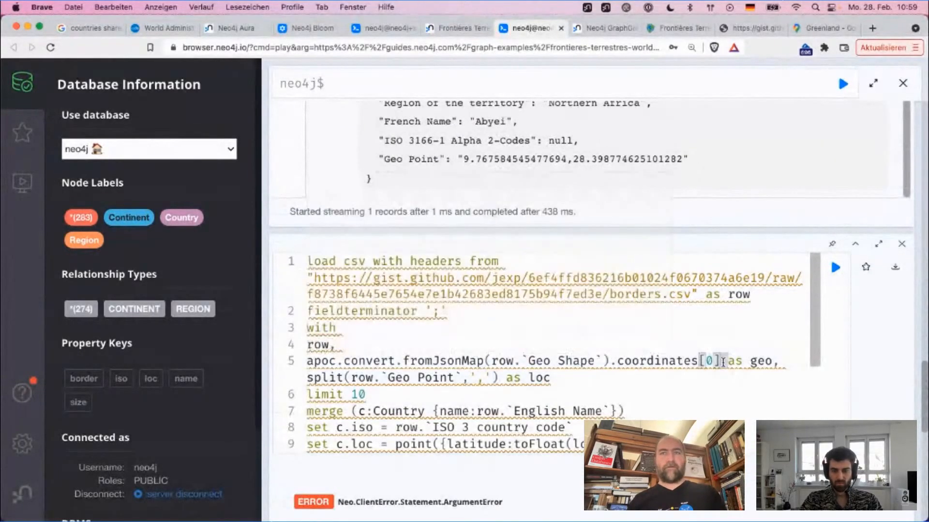
key(Down)
key(Down)
key(Up)
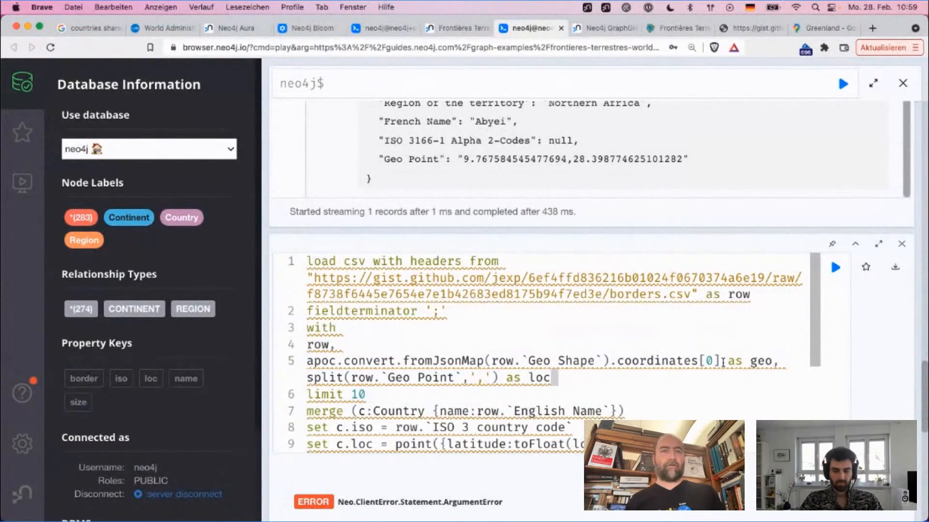
key(super+shift+Left)
key(super+shift+Left)
key(super+shift+Up)
key(super+c)
click(657, 83)
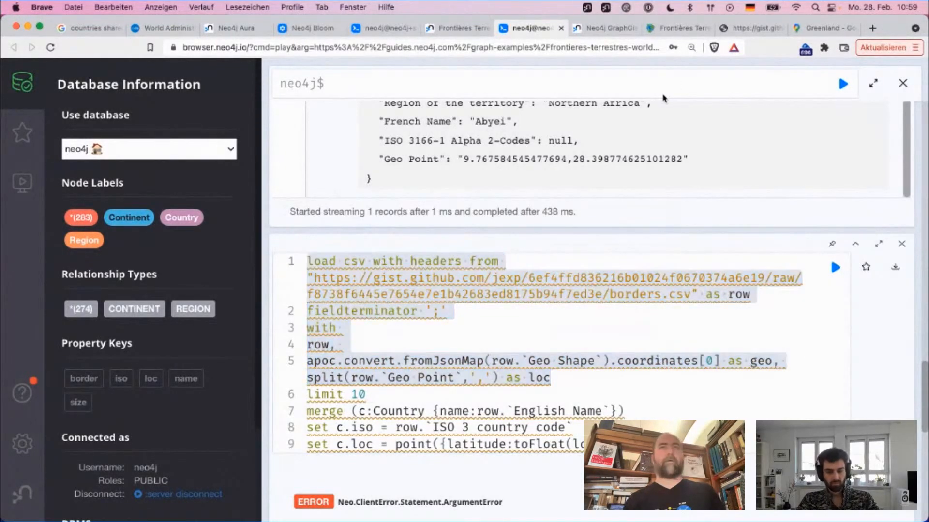
key(super+v)
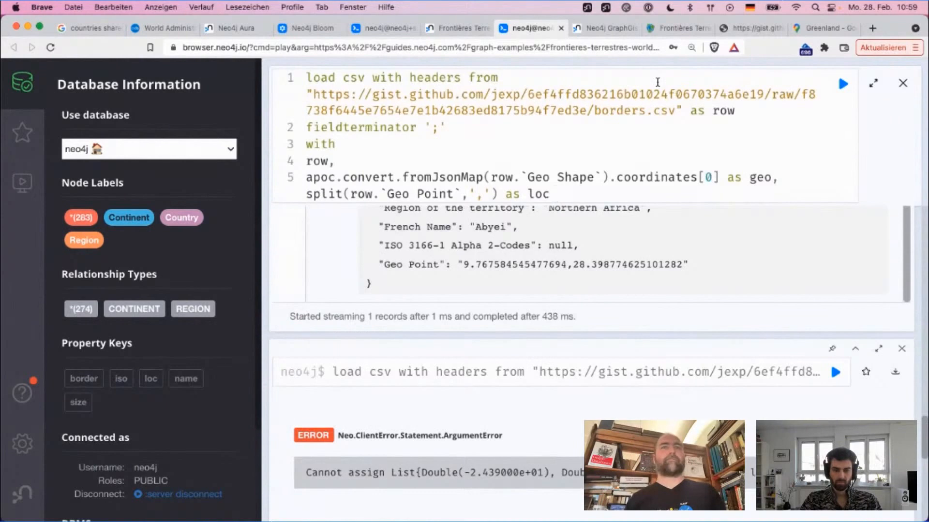
Step: Finish the copied query by returning geo with a limit of 10 and run it
key(Return)
text(return)
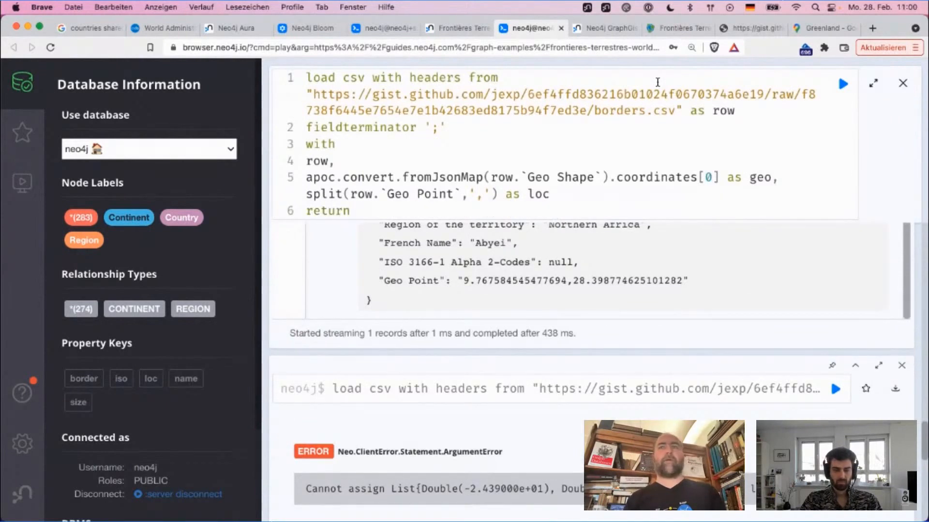
text( geo limit 10)
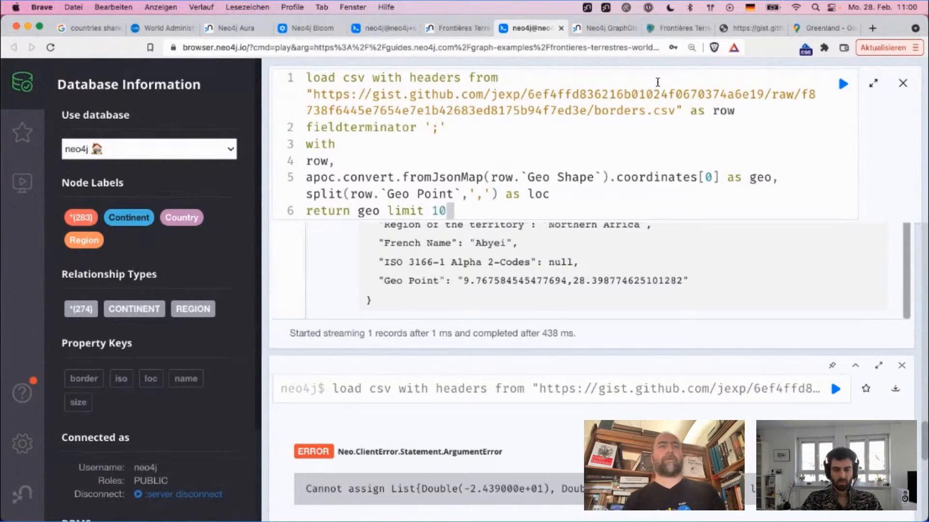
key(super+Return)
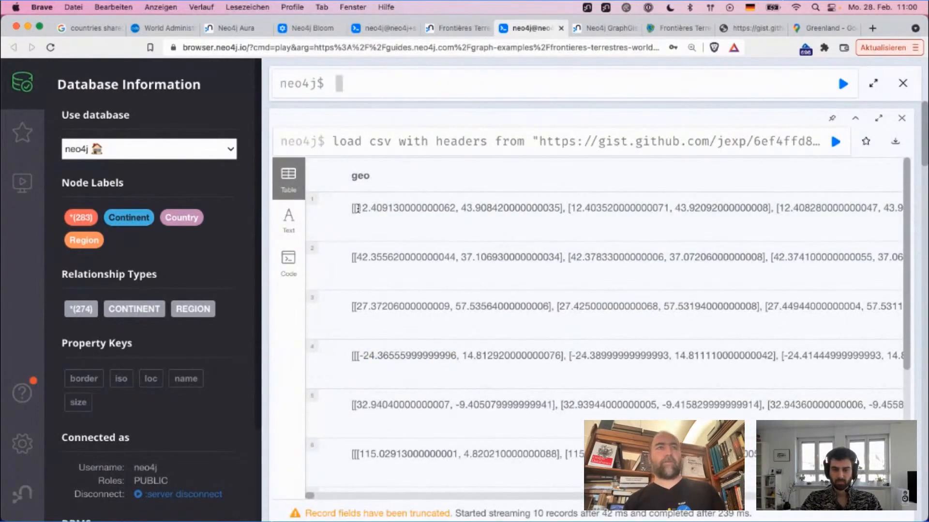
Step: Examine the geo result rows along their full length, comparing the bracket nesting of the first row with the fourth and sixth
drag(354, 209, 563, 208)
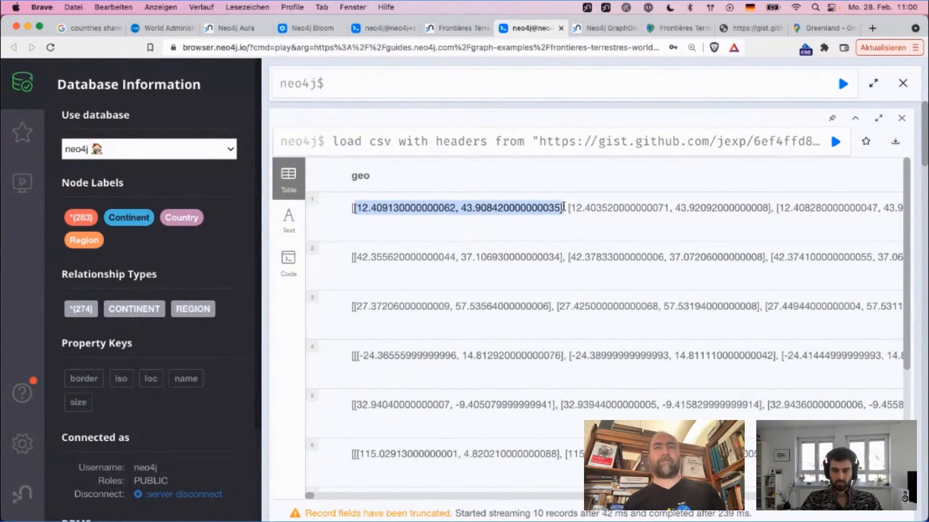
scroll(612, 211, right, 10)
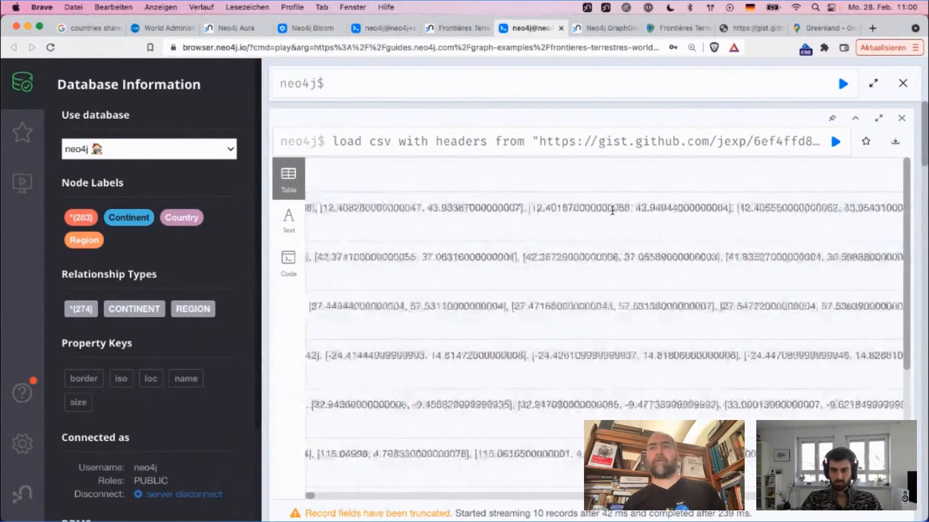
scroll(612, 210, right, 10)
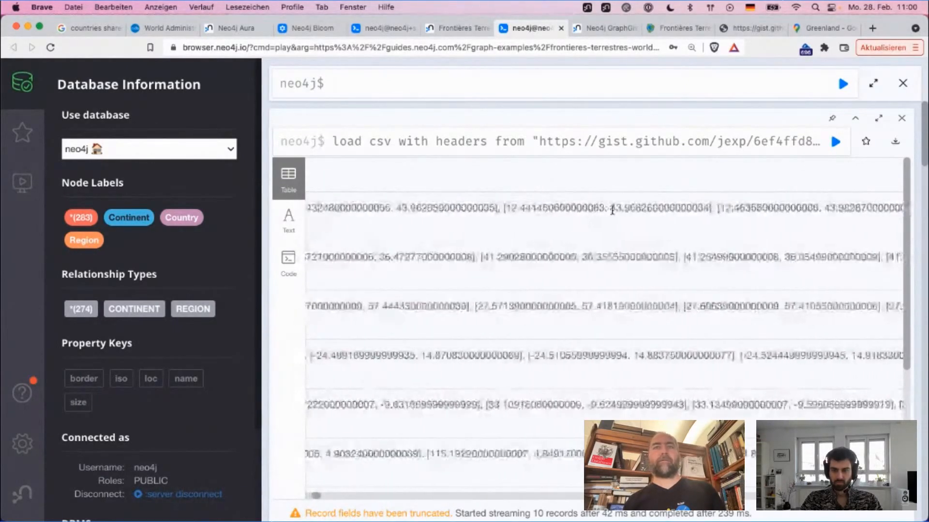
scroll(612, 211, right, 5)
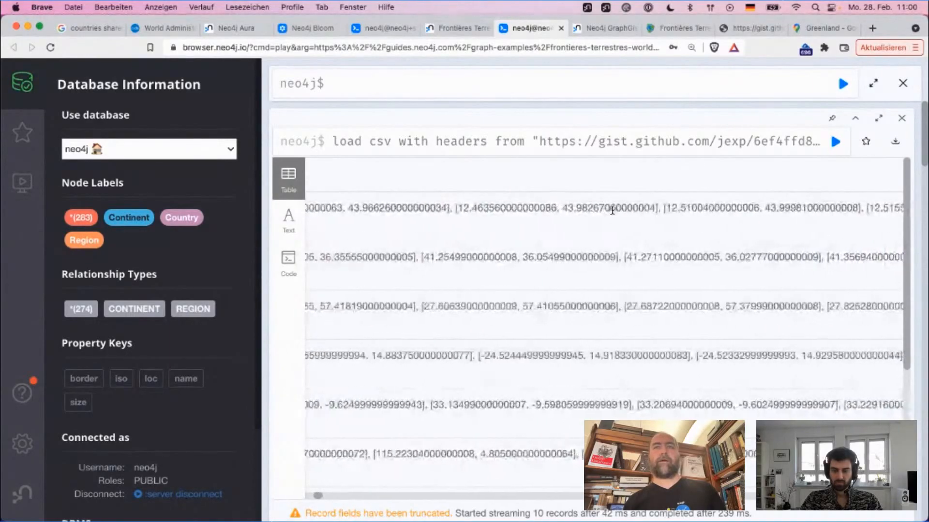
scroll(612, 210, right, 10)
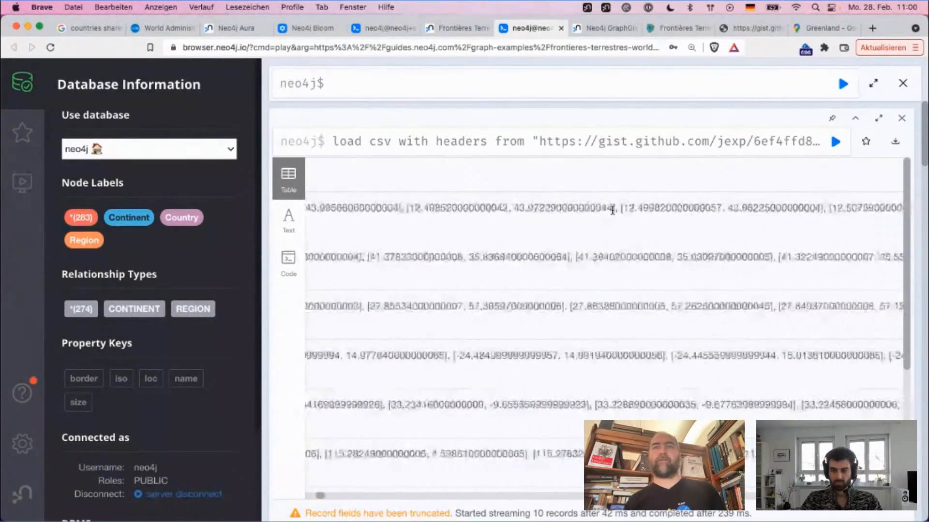
scroll(611, 210, right, 8)
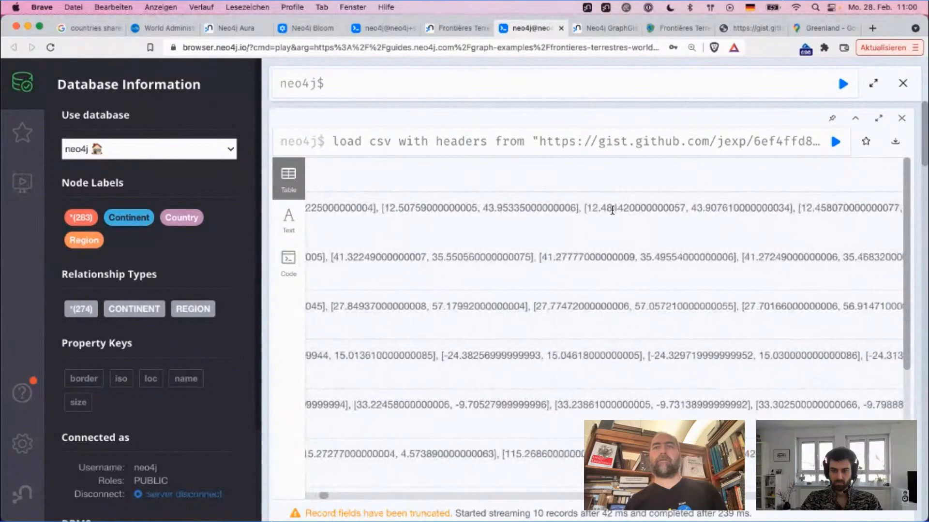
scroll(612, 211, right, 10)
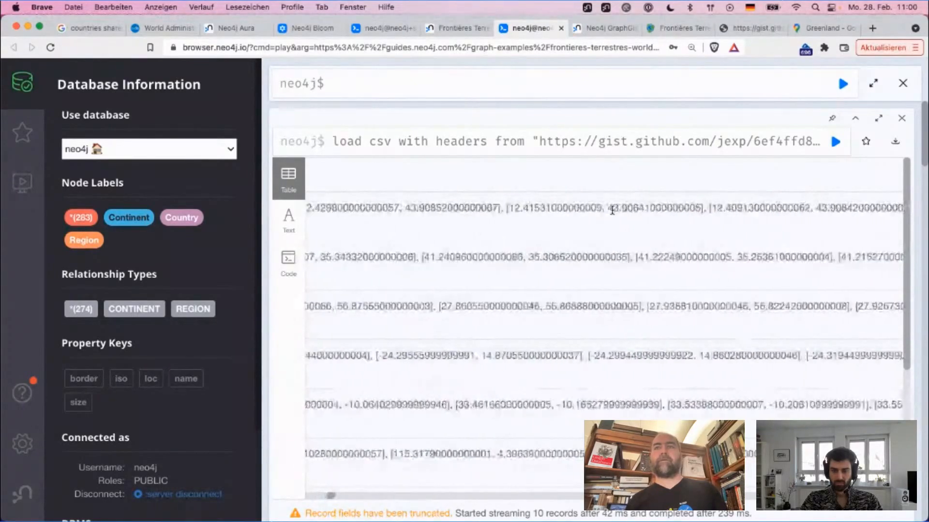
scroll(613, 215, right, 3)
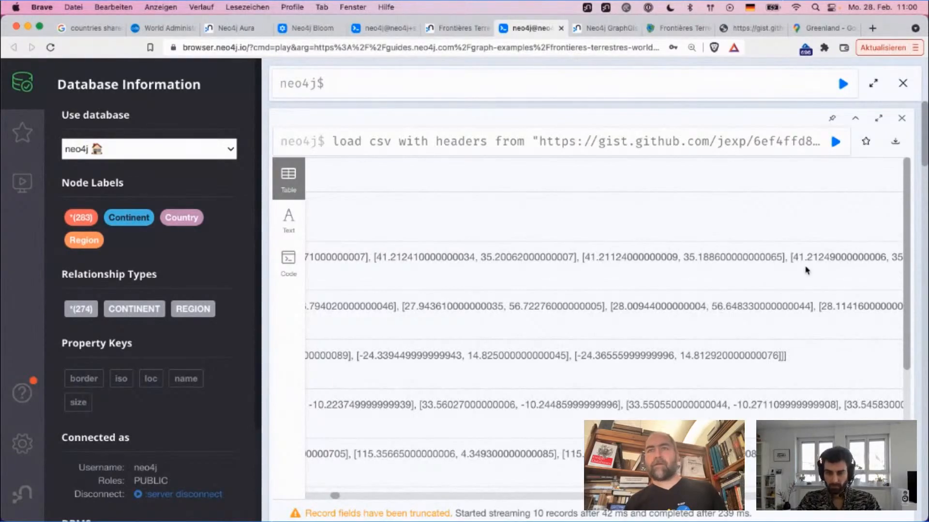
scroll(735, 358, left, 10)
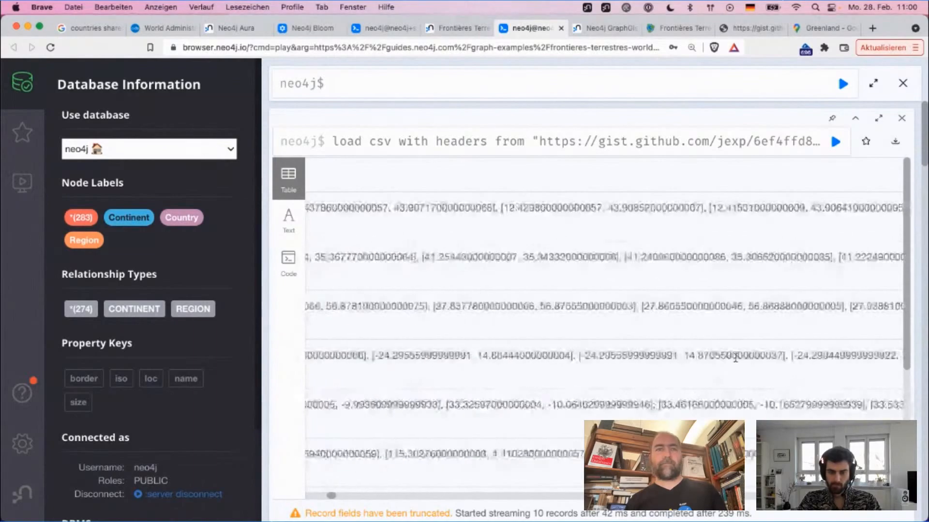
scroll(735, 358, left, 10)
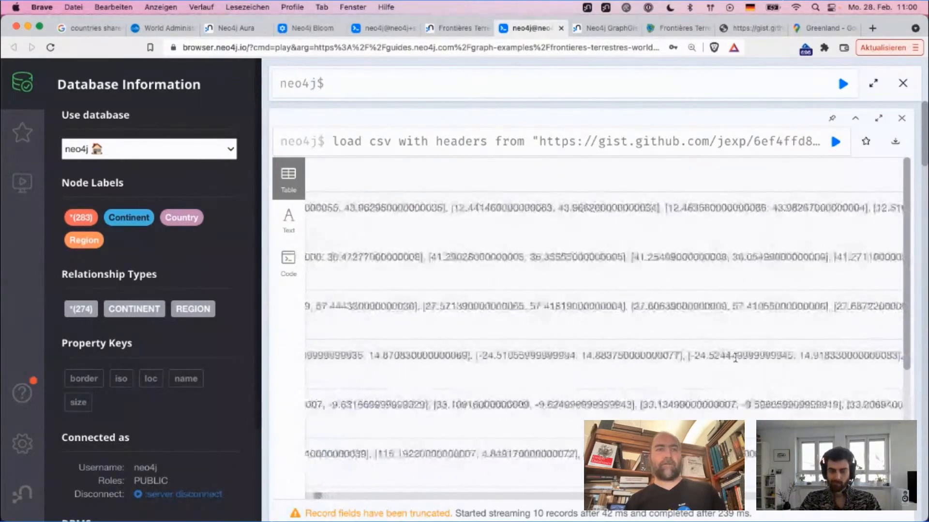
scroll(735, 358, left, 6)
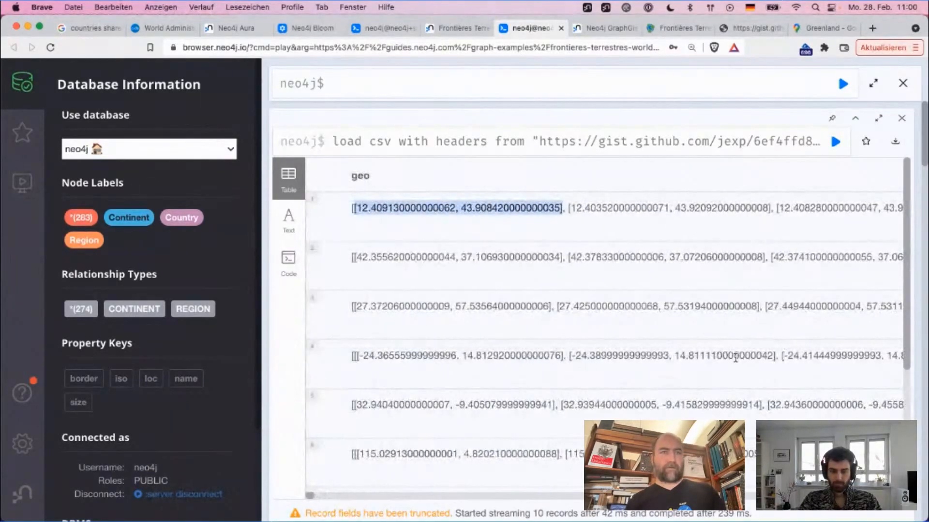
drag(352, 357, 366, 357)
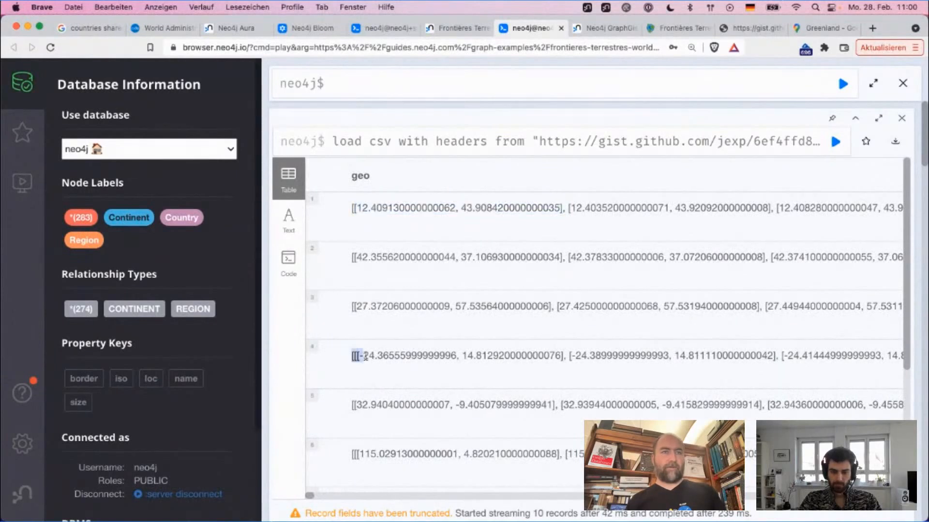
click(345, 461)
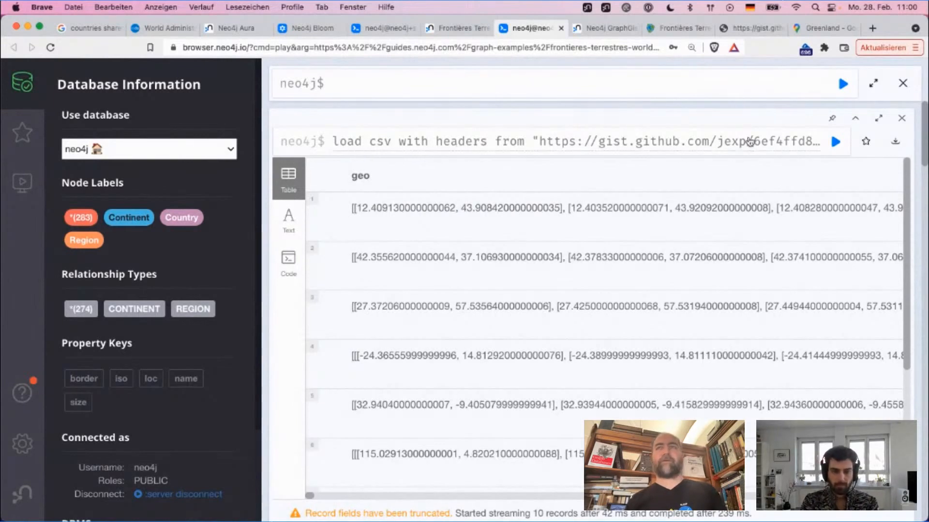
Step: Close the geo result, set the limit in the load csv import query to 3, and run it
scroll(769, 141, down, 5)
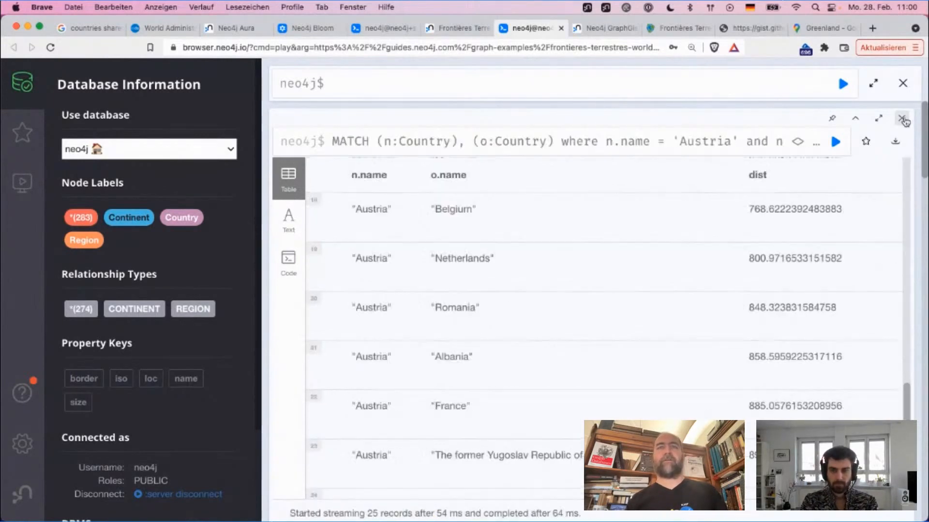
scroll(622, 205, down, 15)
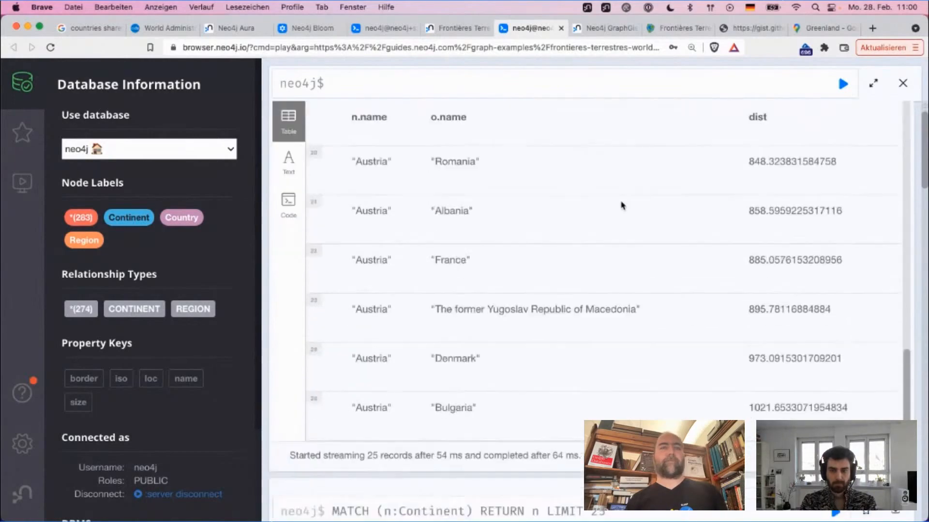
scroll(622, 205, up, 5)
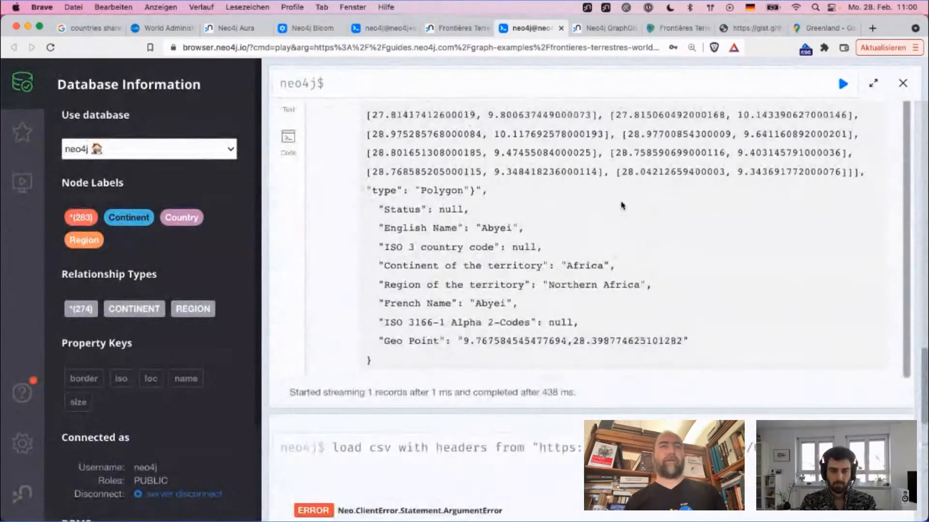
click(524, 449)
scroll(423, 406, down, 5)
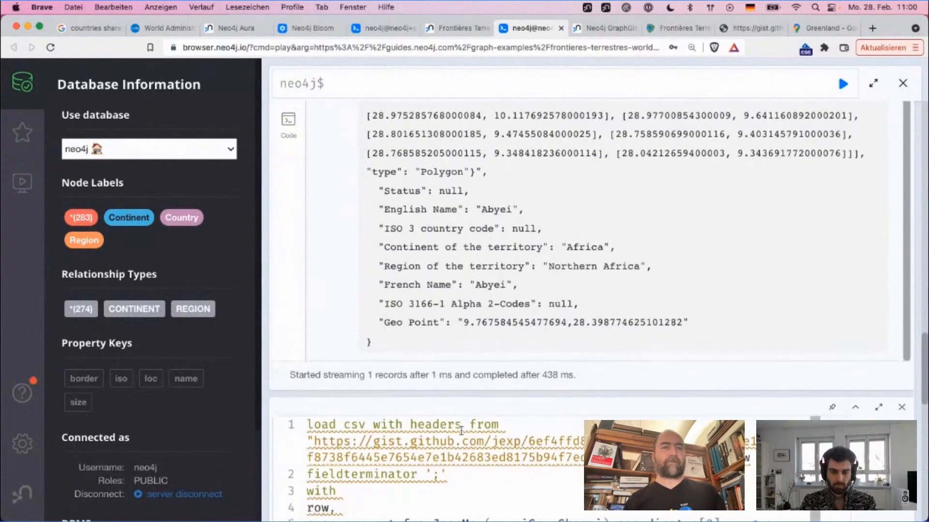
double_click(362, 359)
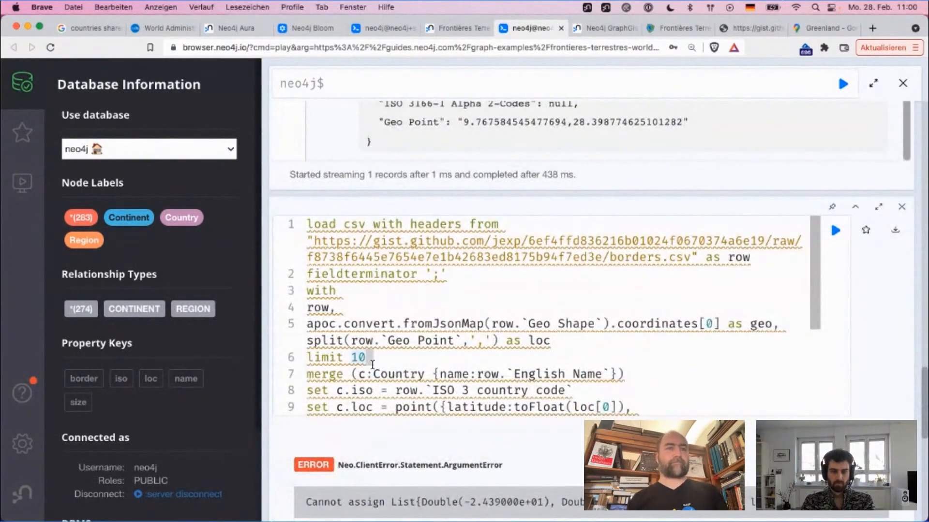
text(3)
key(super+Return)
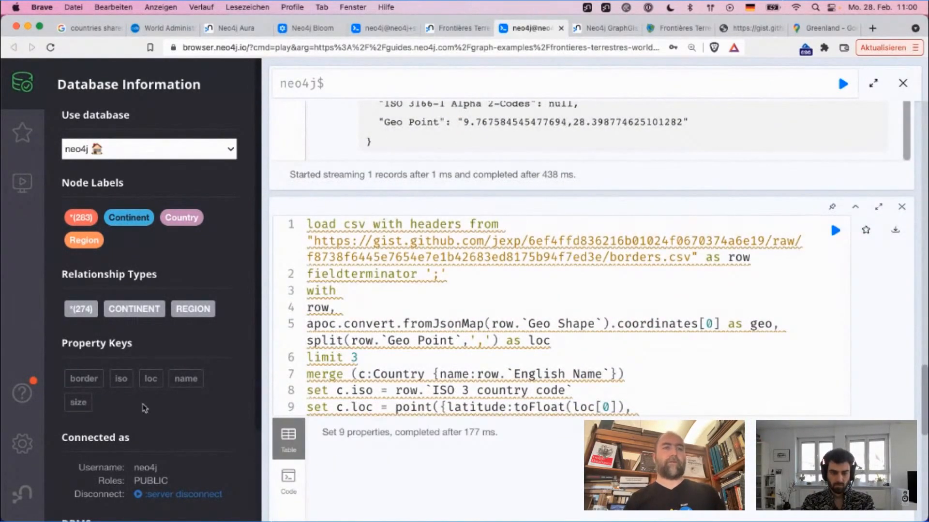
Step: Begin a new query in the empty editor that matches Country nodes where c.iso = 'SMR'
scroll(411, 283, up, 20)
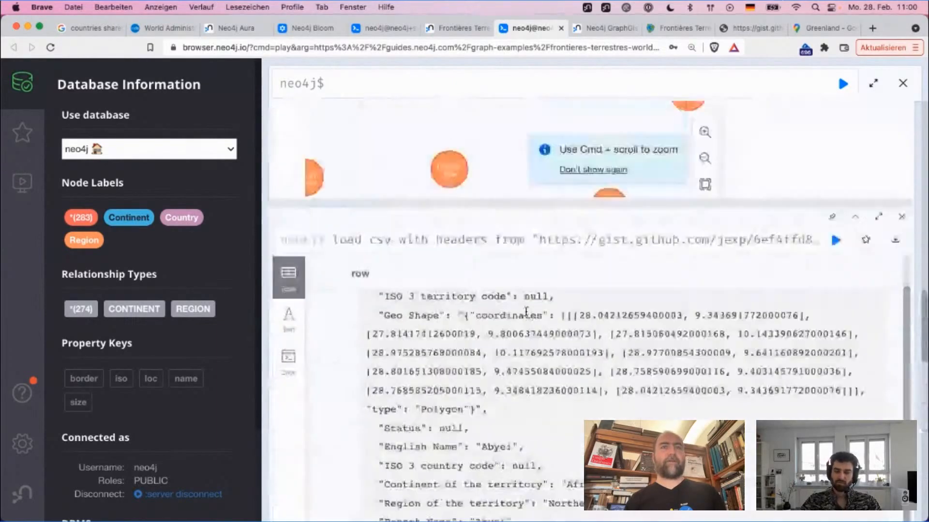
text(match (c:C)
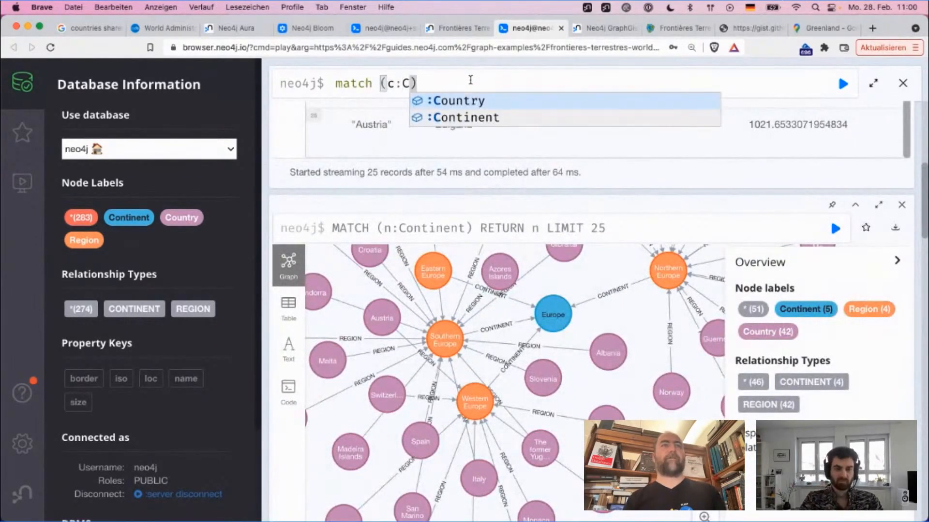
key(Return)
text(wehre c)
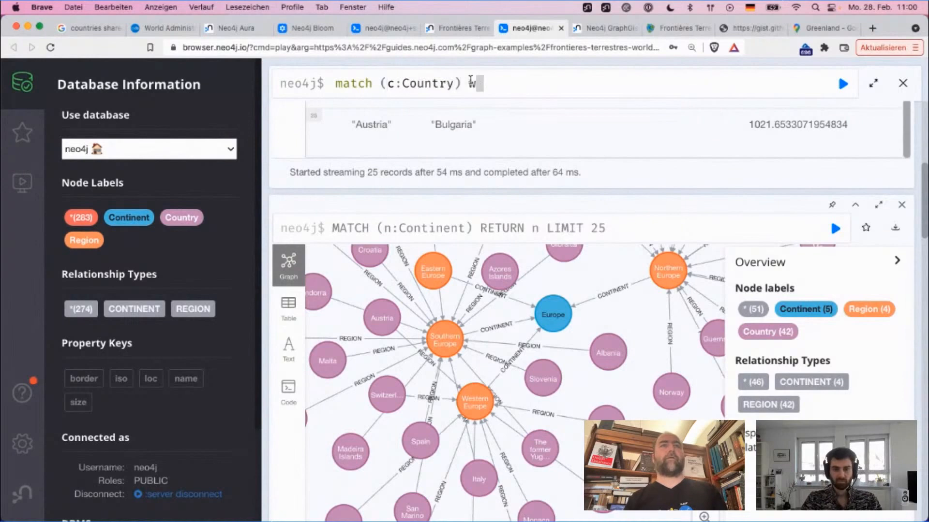
key(BackSpace)
key(BackSpace)
key(BackSpace)
text(here )
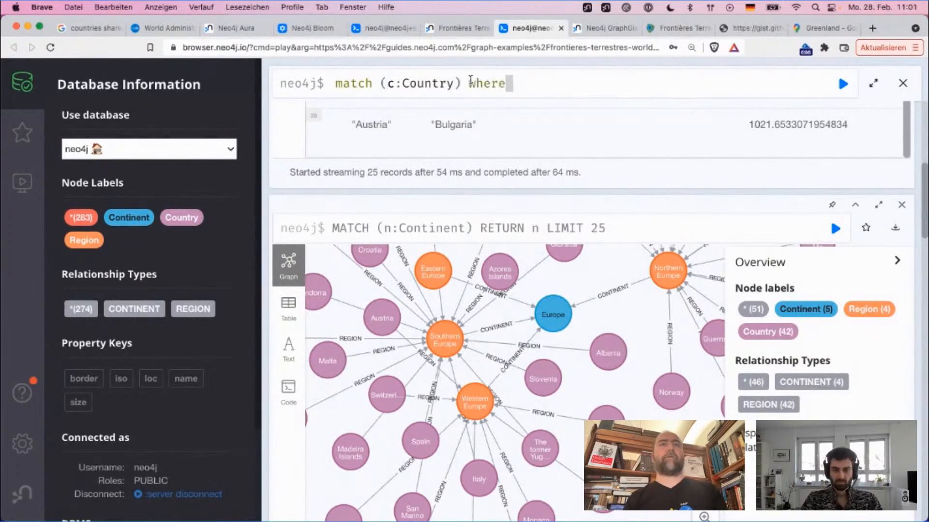
text(c.ico =)
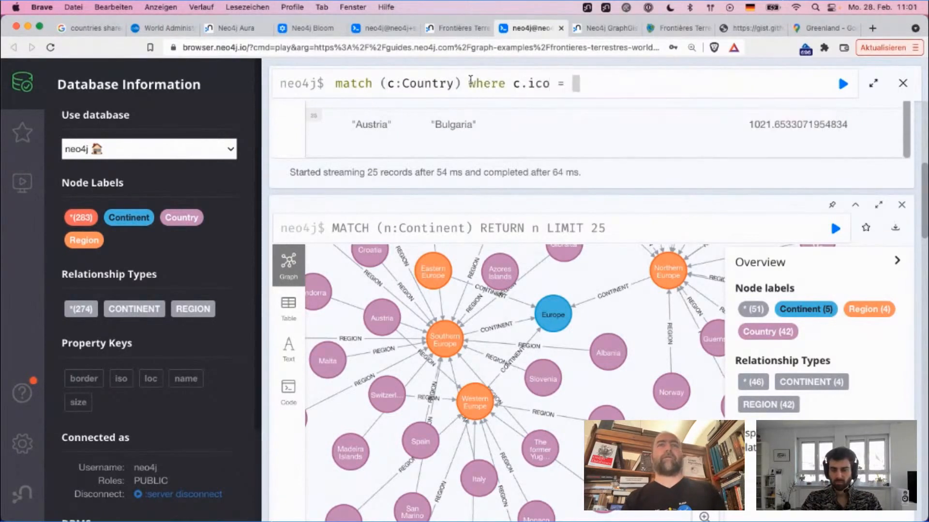
key(BackSpace)
key(BackSpace)
key(BackSpace)
key(BackSpace)
key(BackSpace)
text(so)
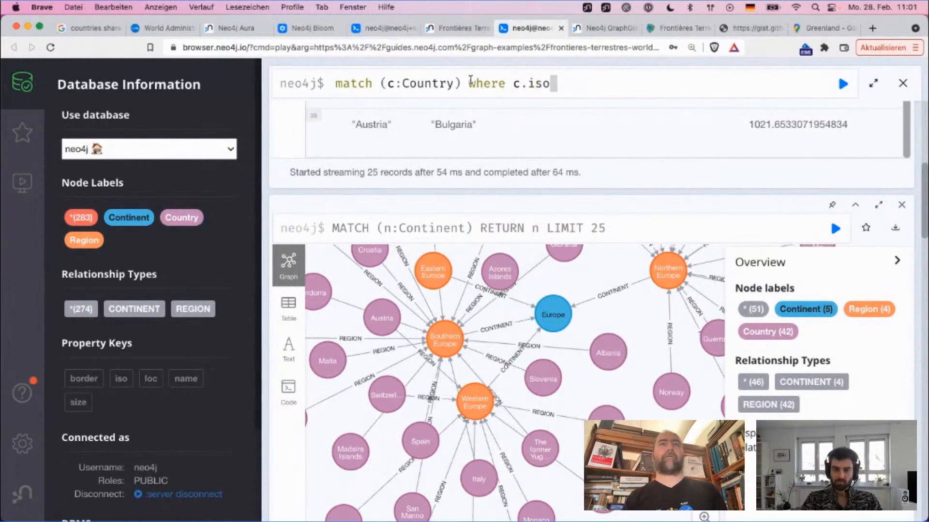
text( = 'SMR)
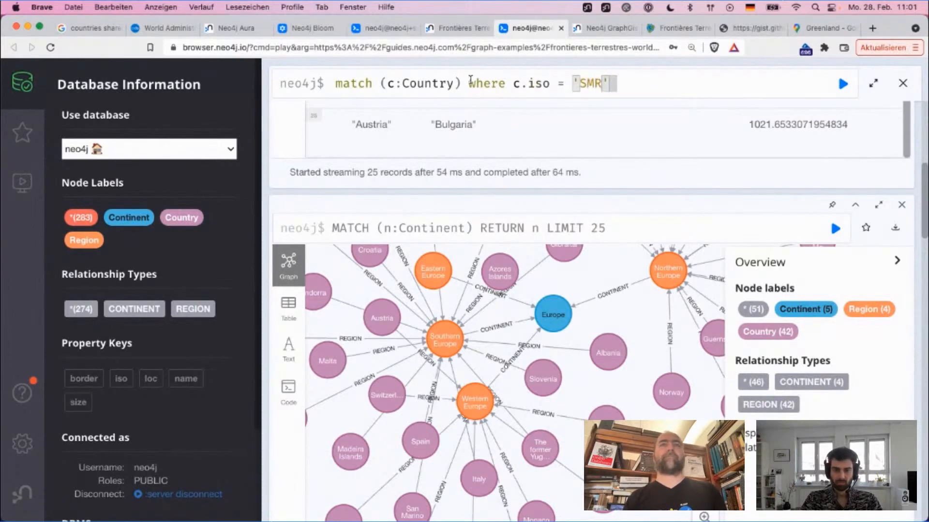
Step: Add a second line returning c to the query and run it
key(shift+Return)
text(RETUR N)
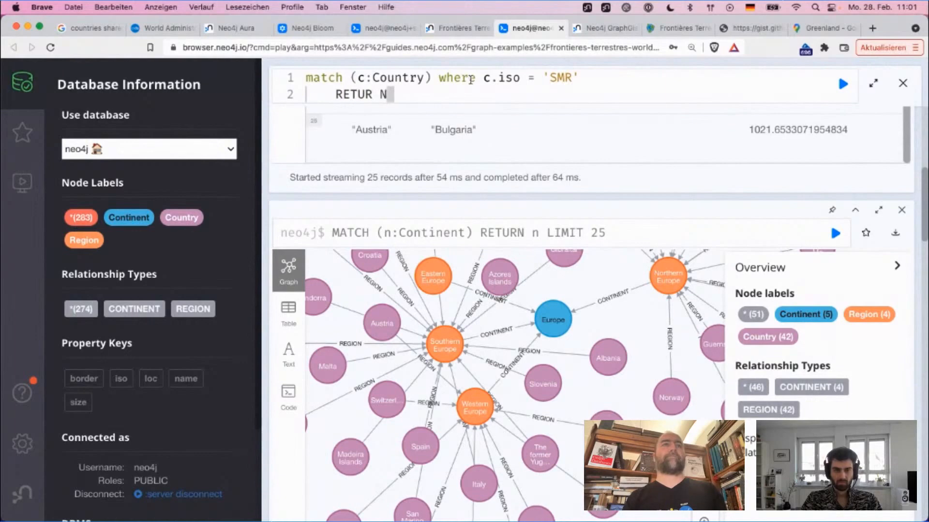
key(BackSpace)
key(BackSpace)
text(N c)
key(ctrl+Return)
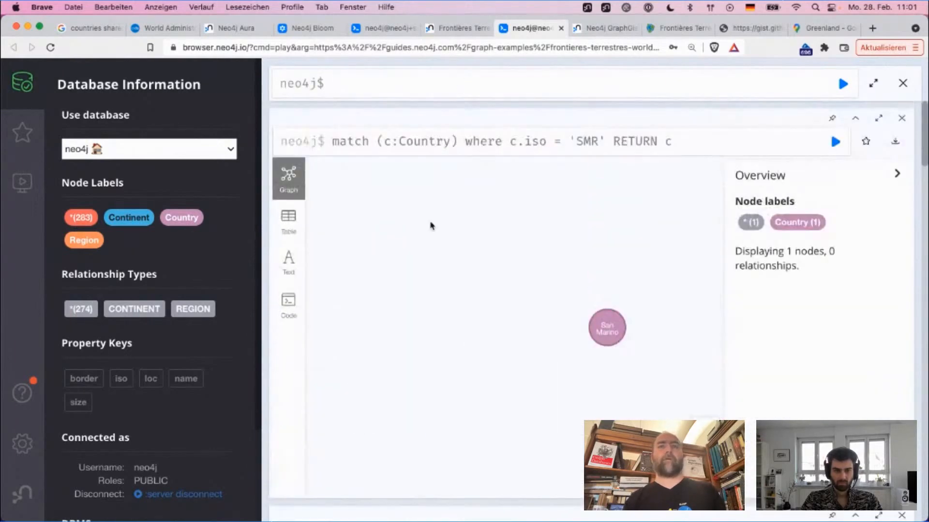
Step: Open the San Marino node's properties and show its complete list of border points
drag(605, 325, 501, 258)
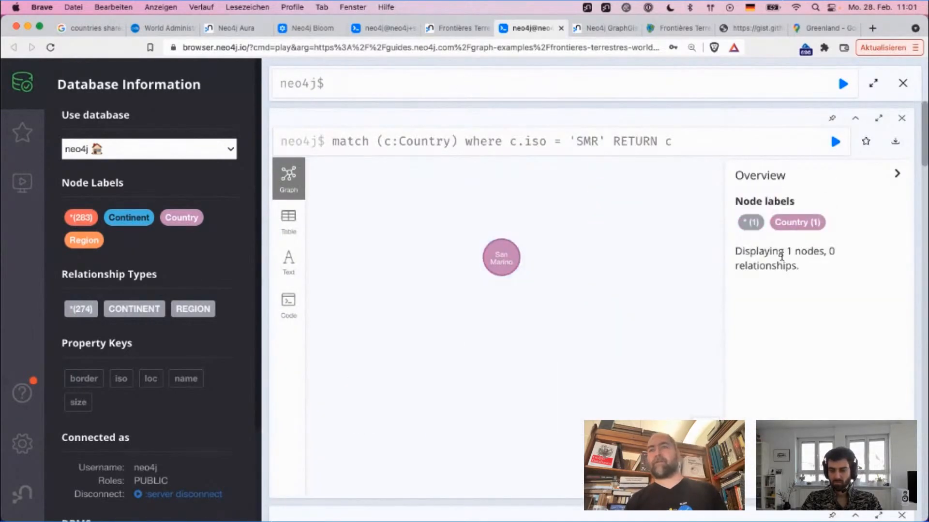
click(501, 257)
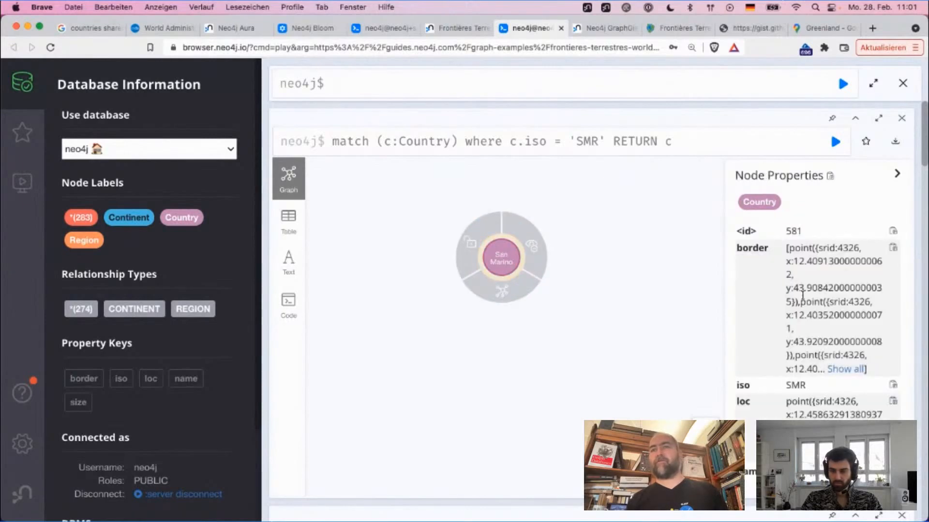
click(847, 369)
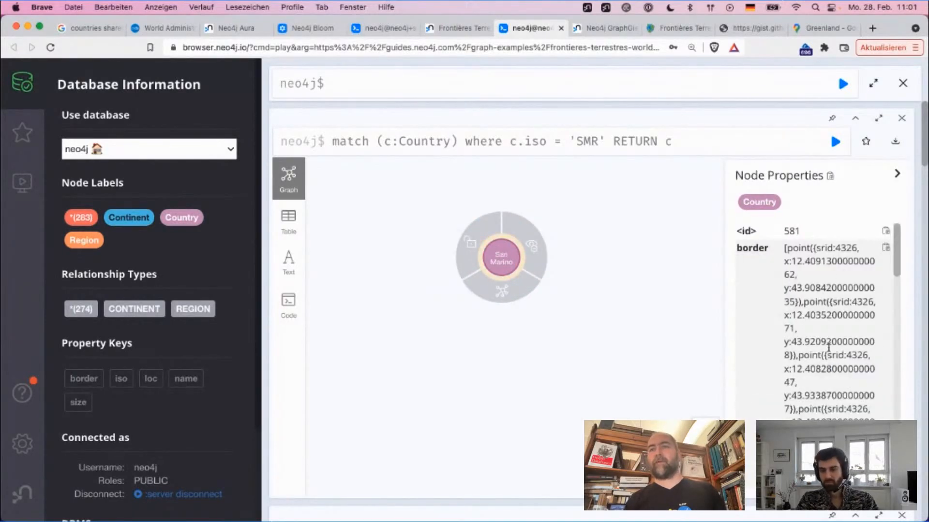
scroll(829, 355, down, 5)
scroll(829, 355, up, 5)
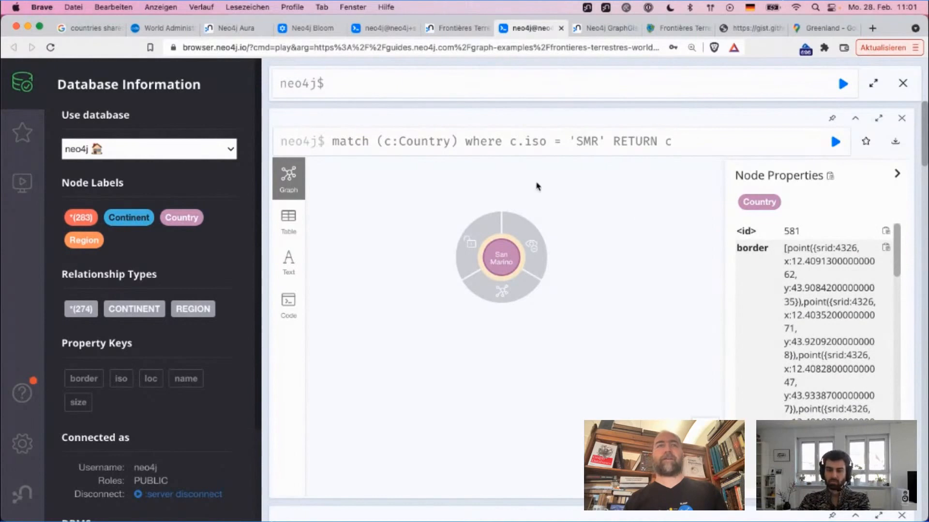
Step: Reopen the SMR query for editing, remove the indent before RETURN c and insert an empty line above it
click(450, 130)
key(Left)
key(Left)
key(Left)
key(Left)
key(Left)
key(Left)
key(Left)
key(Left)
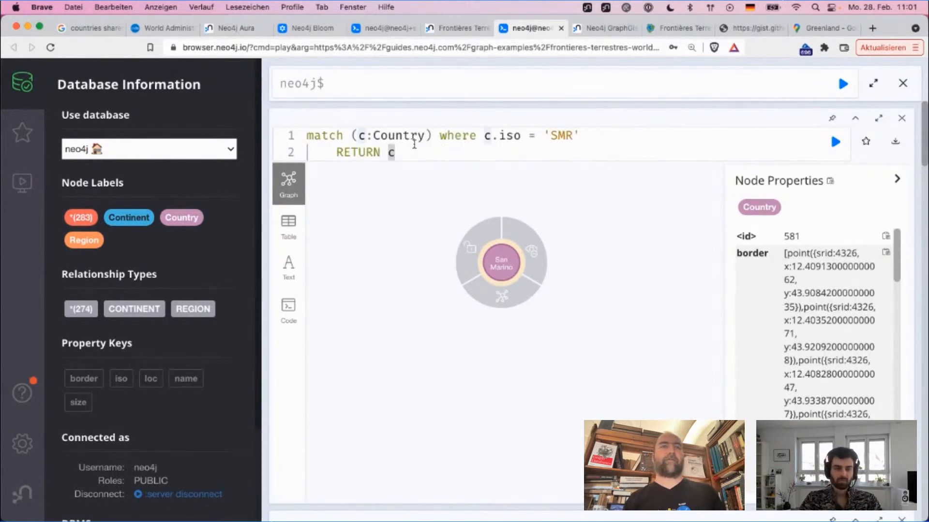
key(shift+Home)
key(BackSpace)
key(Return)
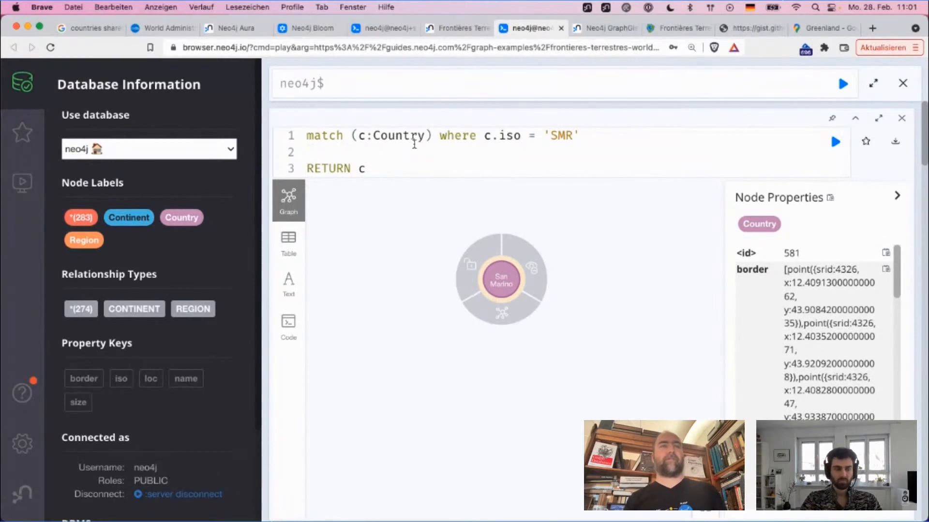
Step: Write a set clause on the empty line that assigns s.length a reduce() call
text(set )
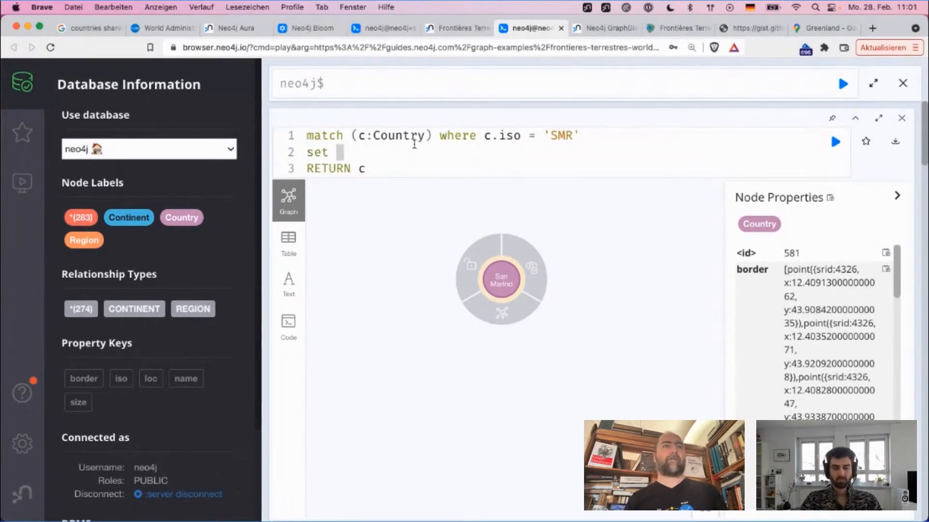
text(c)
key(BackSpace)
text(s.length )
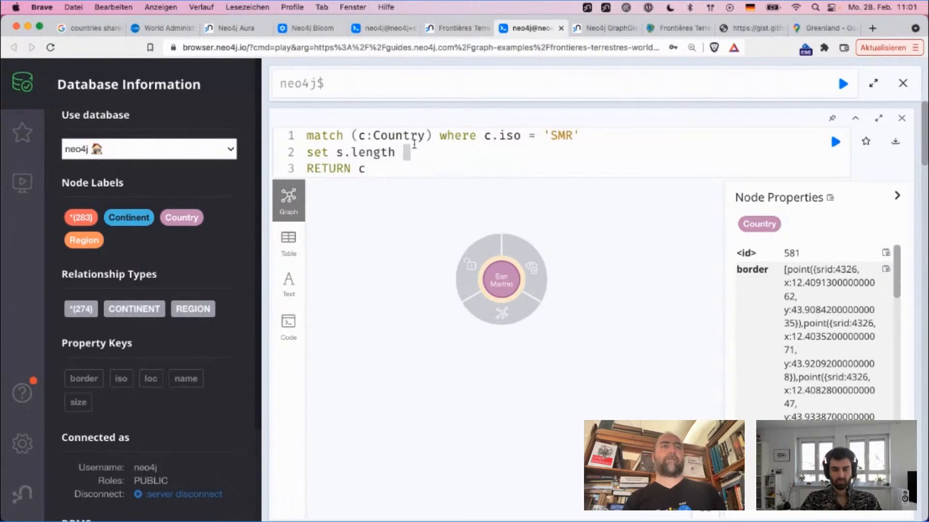
text(= re)
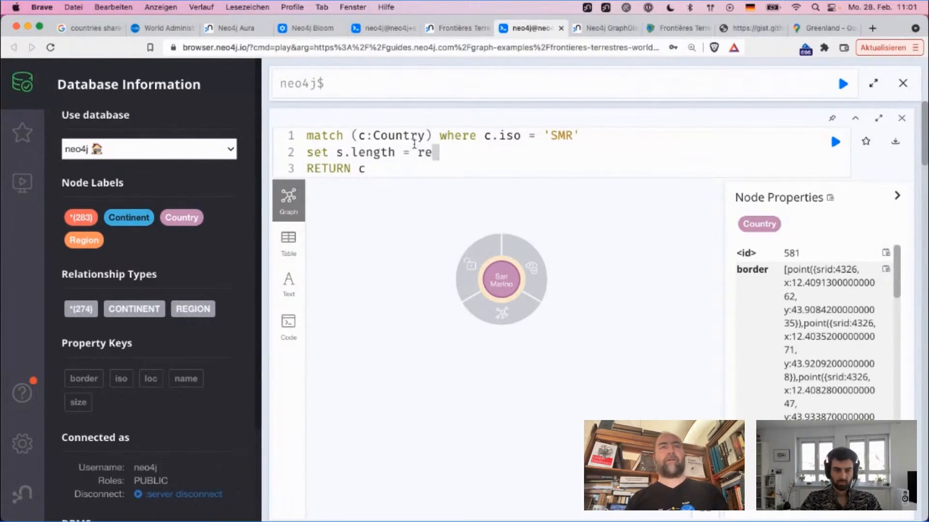
text(duce()
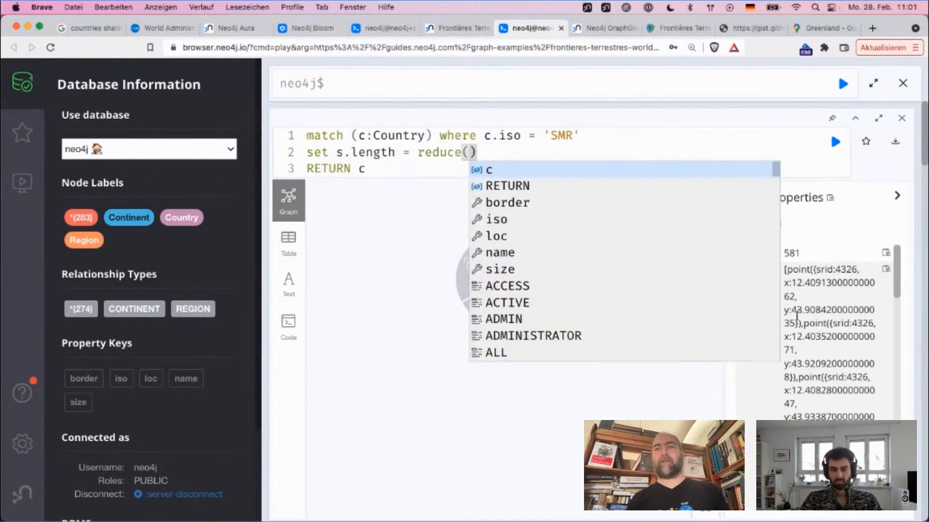
Step: Fill the reduce call with the accumulator sum=0 and idx = range starting at 0
drag(788, 274, 873, 417)
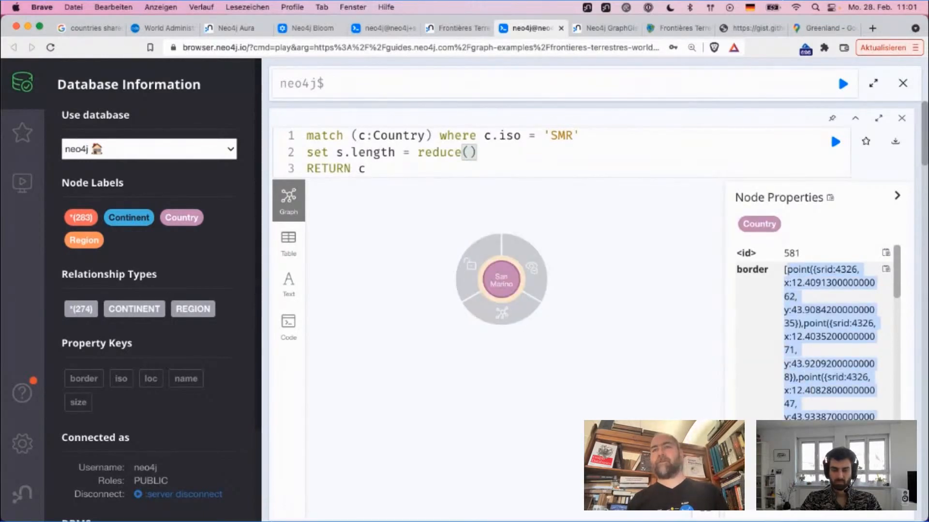
scroll(818, 334, down, 5)
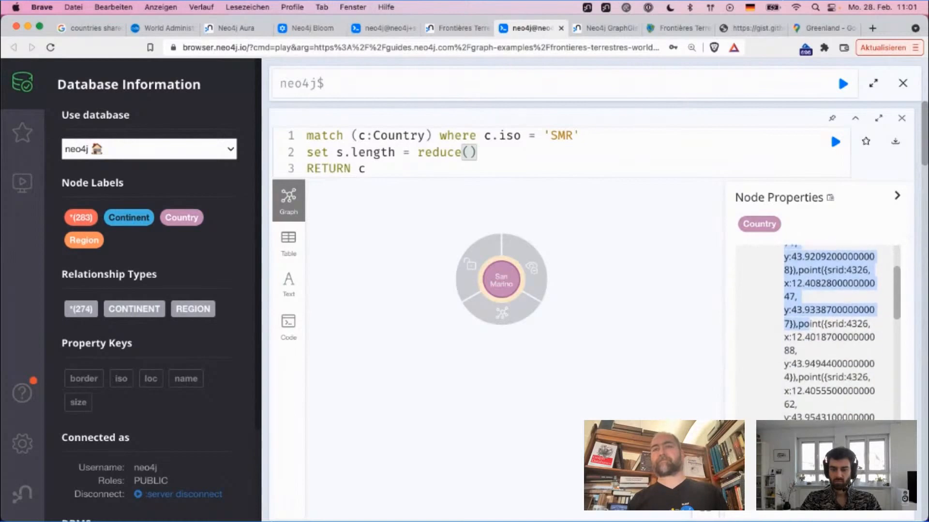
scroll(817, 334, up, 5)
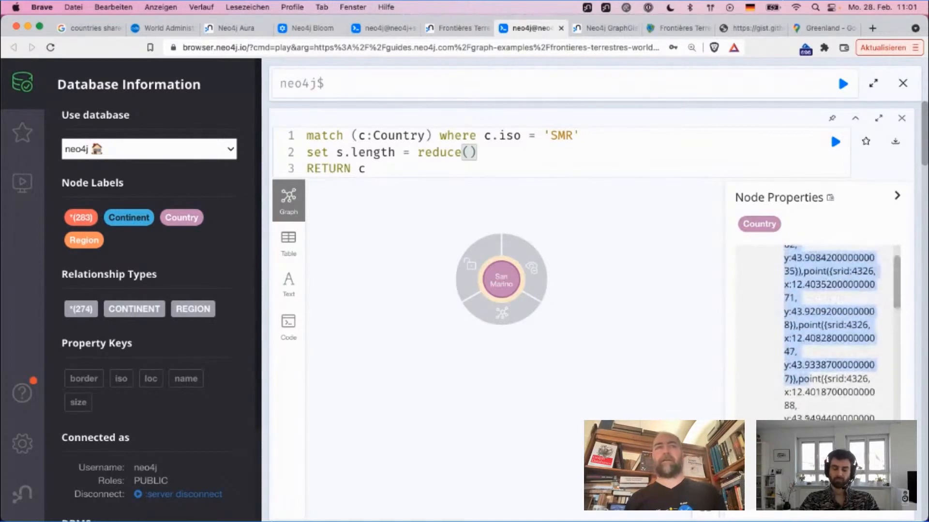
click(467, 152)
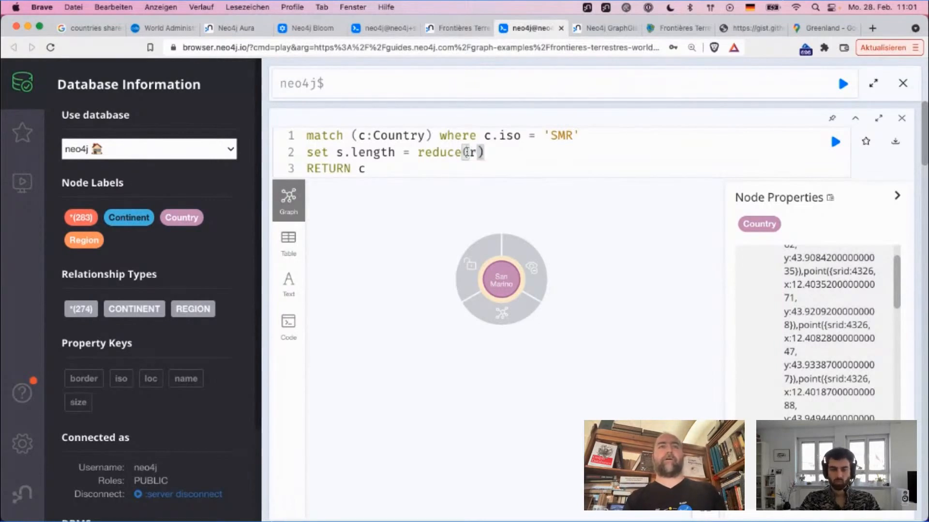
text(ii)
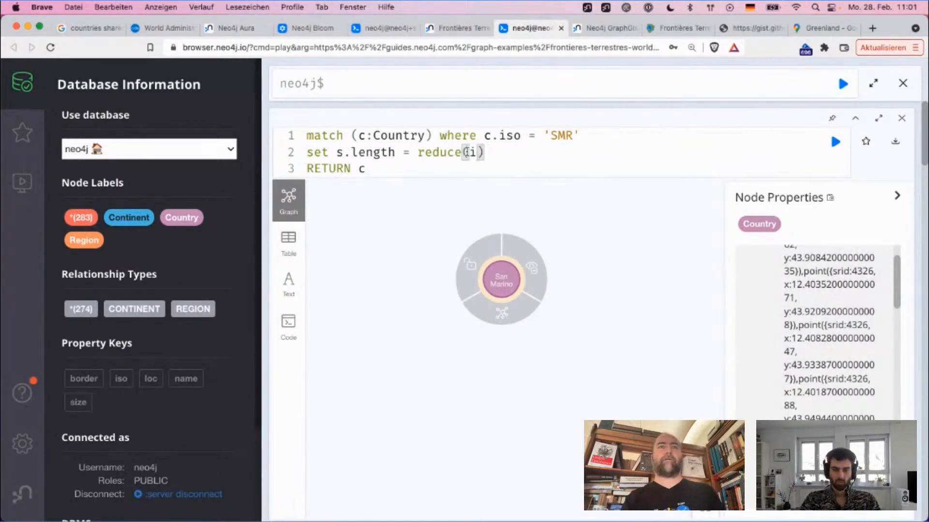
text(m=0, idx)
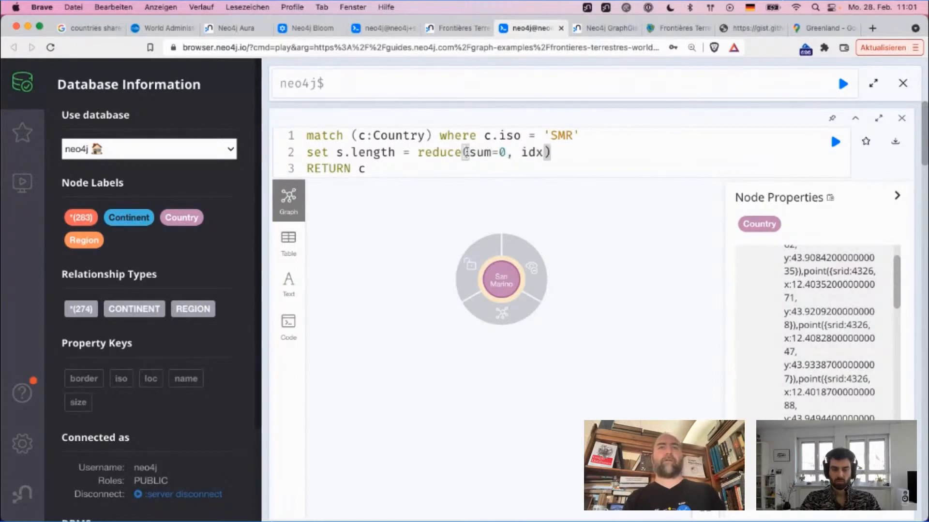
text( = range(0)
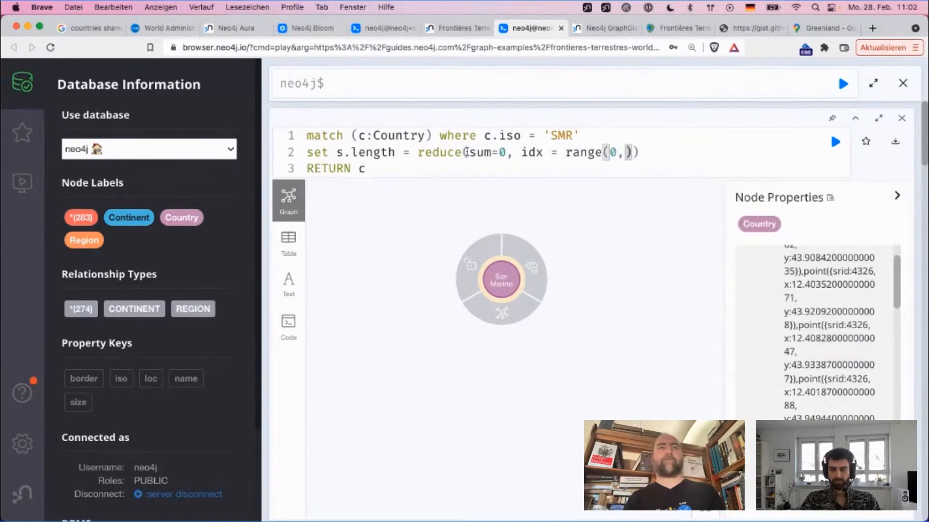
text(,c.)
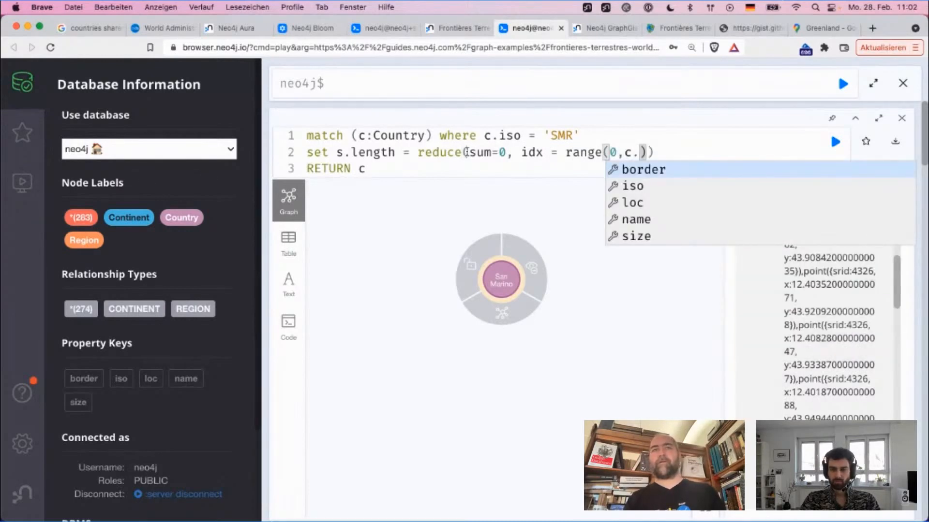
Step: Set the end of the idx range to size(c.border)-1
key(Return)
key(Left)
key(Left)
key(Left)
key(Left)
key(Left)
key(Left)
key(Left)
key(Left)
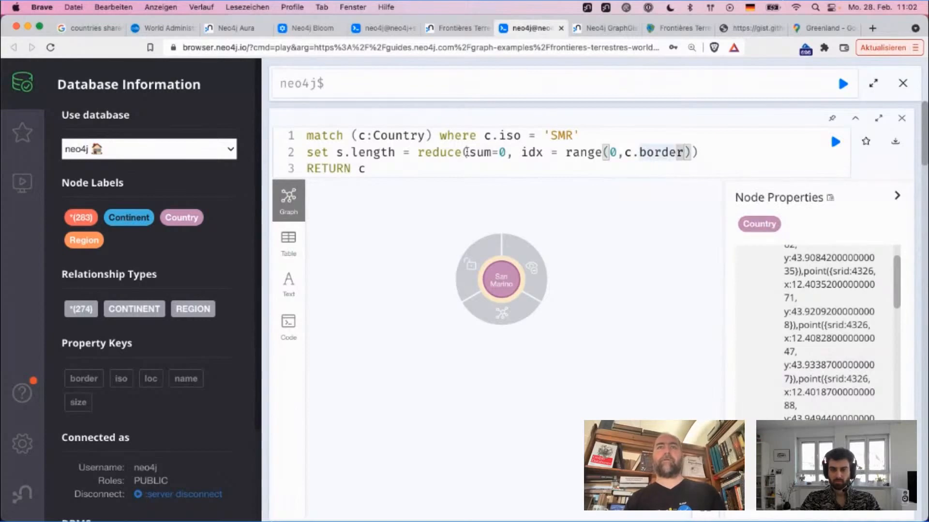
text(size()
key(Right)
key(Right)
key(Right)
key(Right)
key(Right)
key(Right)
key(Right)
key(Right)
key(Right)
key(Right)
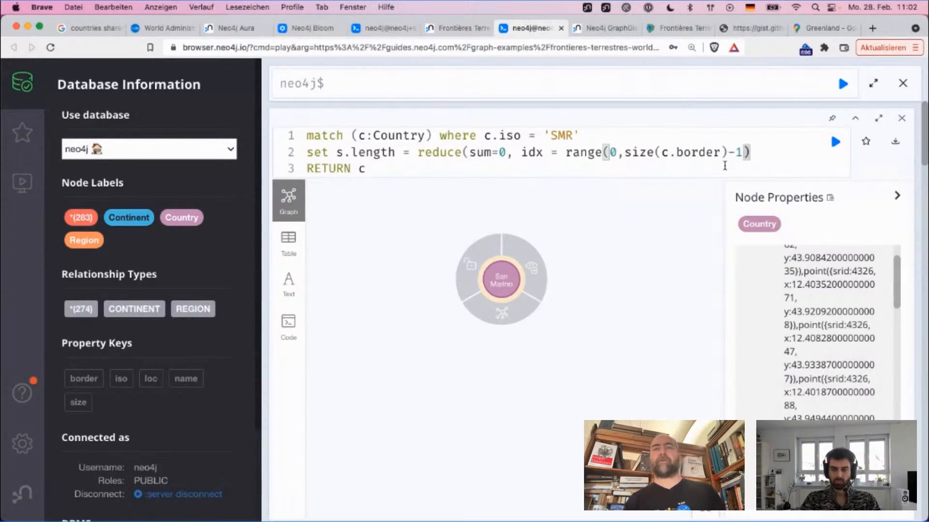
Step: Continue the reduce call after the idx range with the expression | sum + distance()
scroll(820, 316, up, 2)
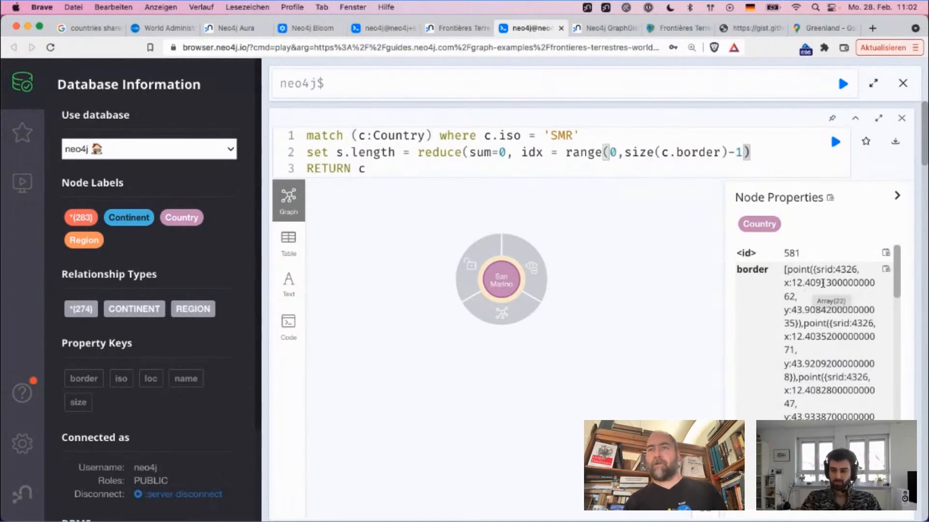
scroll(815, 319, down, 5)
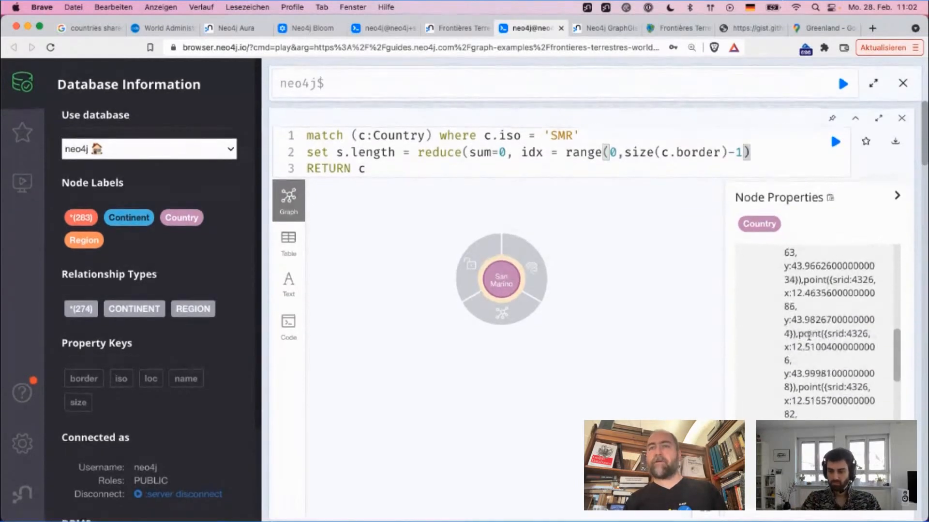
scroll(810, 340, down, 3)
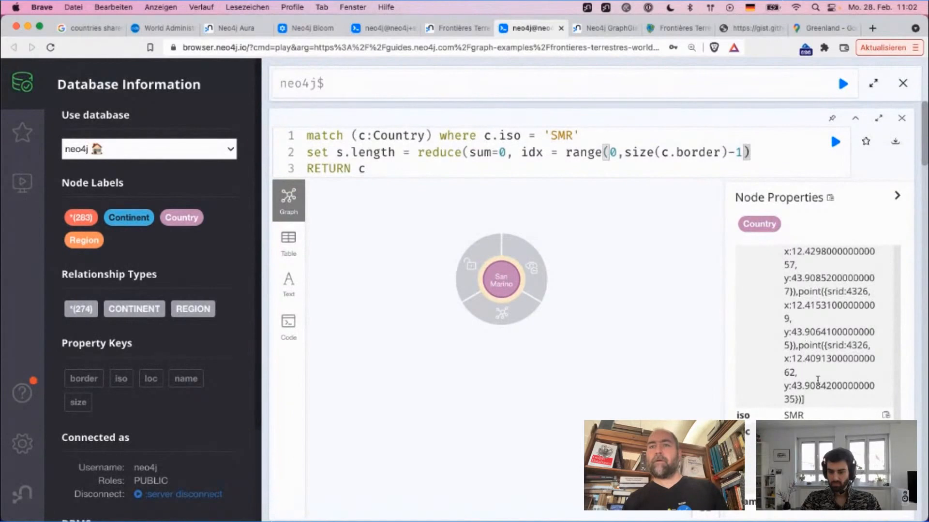
scroll(820, 386, up, 10)
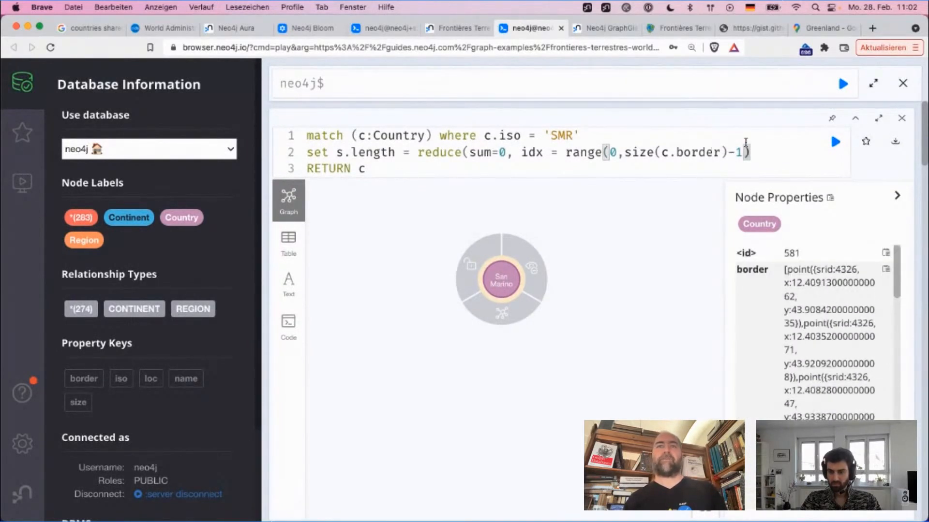
double_click(699, 148)
click(748, 154)
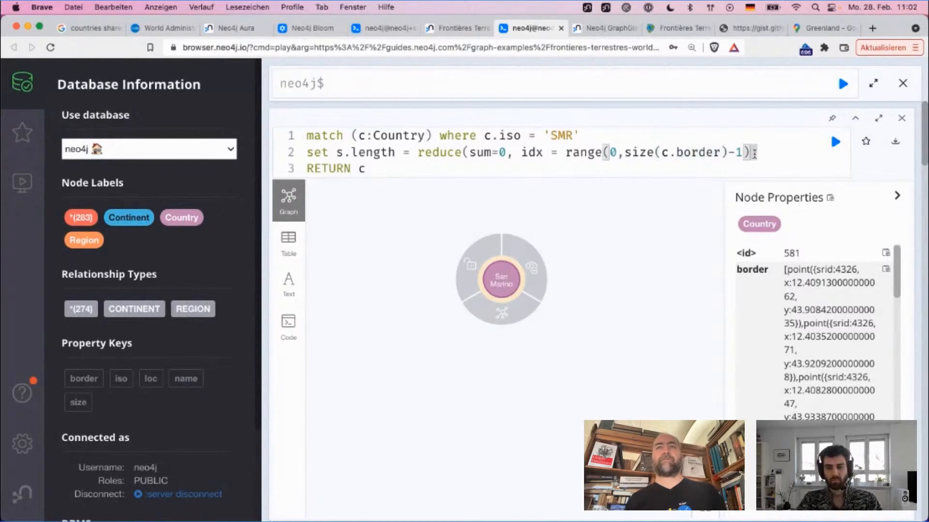
text(|)
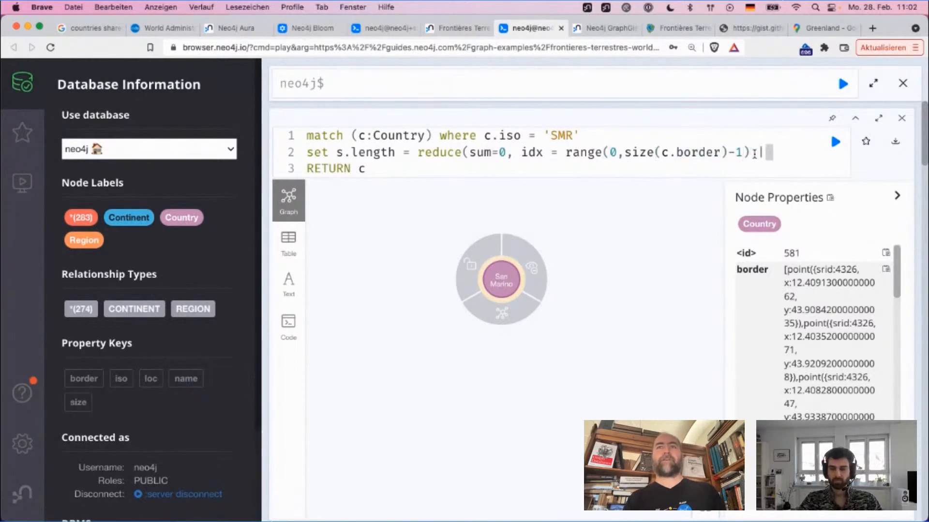
text( su)
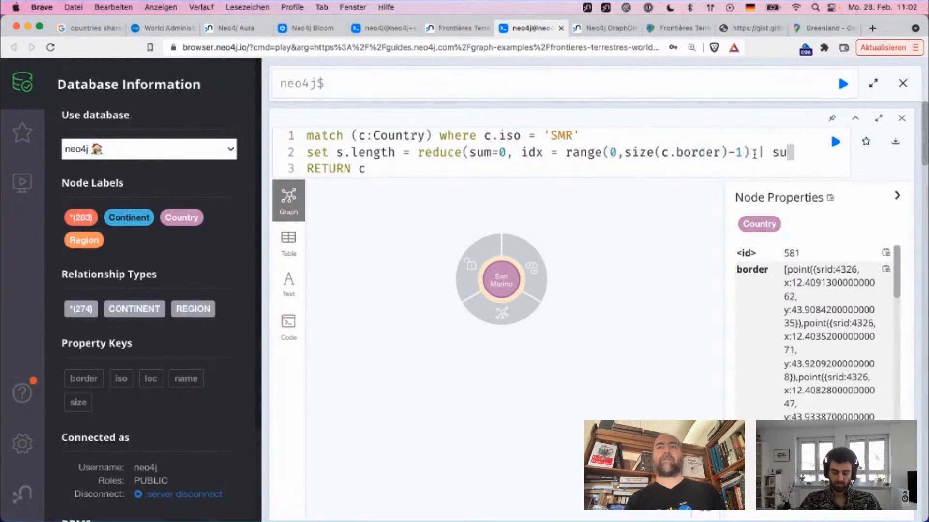
text(m + distance)
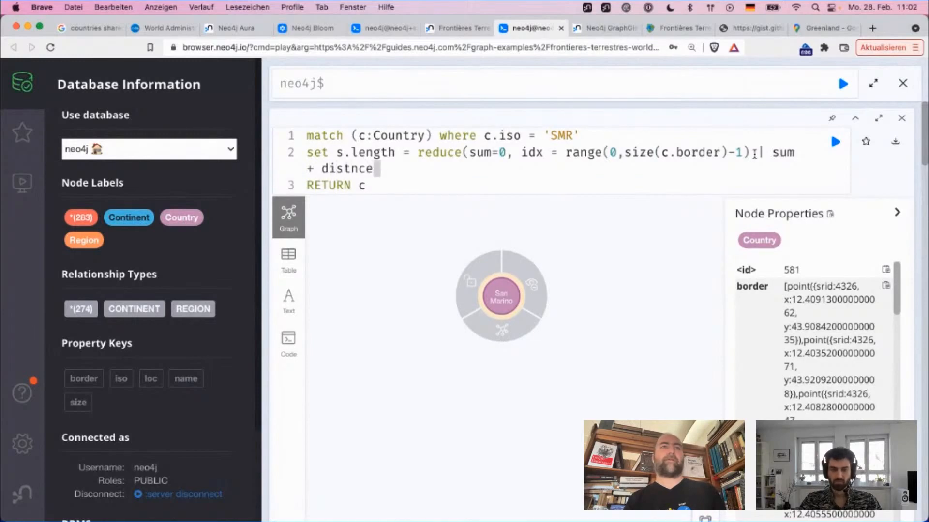
key(BackSpace)
key(BackSpace)
key(BackSpace)
text(ance()
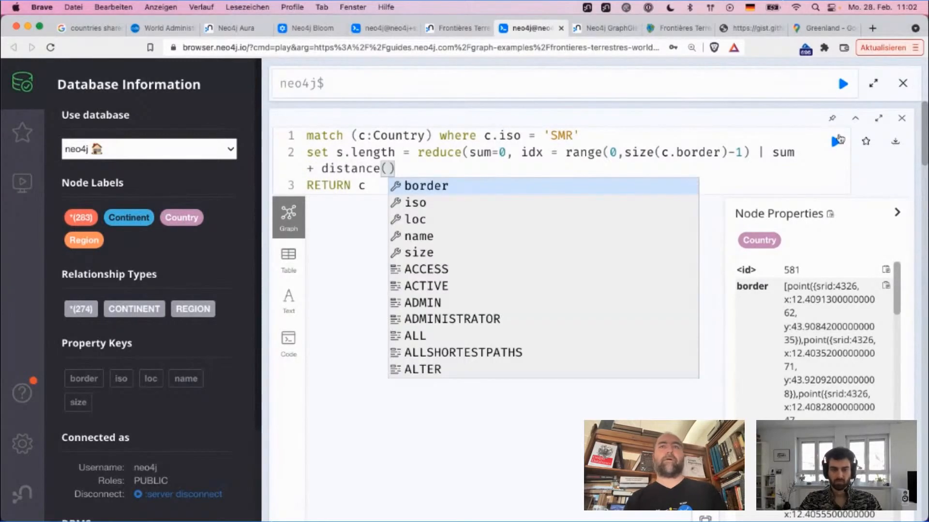
Step: Change the end of the idx range to size(c.border)-2 and enter c.border[idx] as the first distance argument
click(748, 153)
click(508, 180)
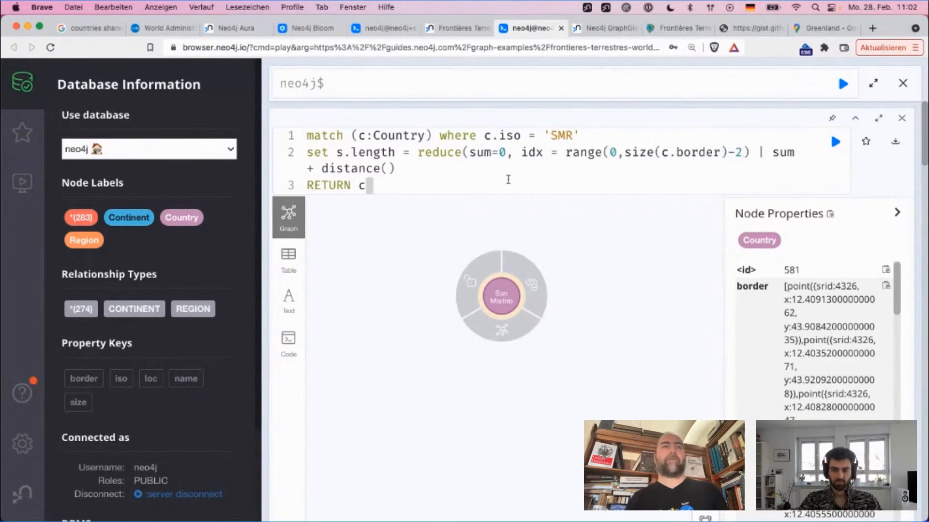
key(Up)
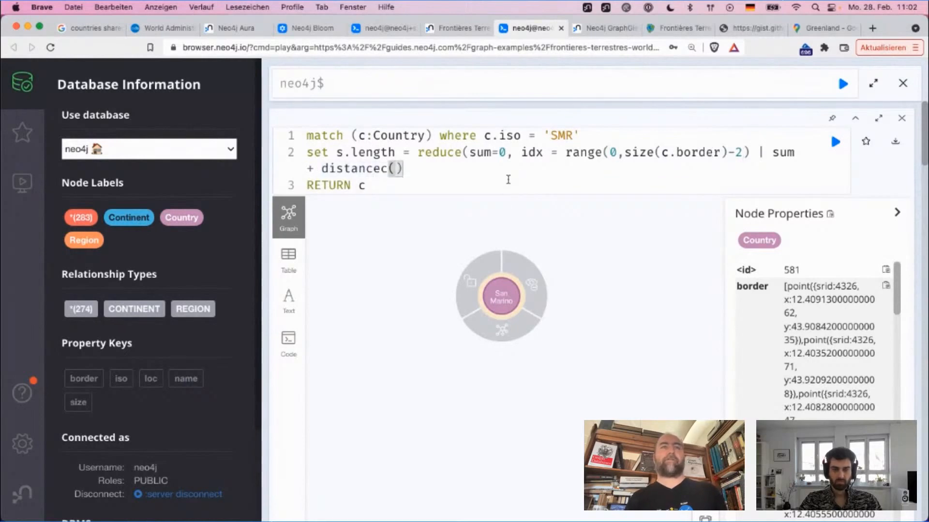
text(.)
key(BackSpace)
text(c.border[)
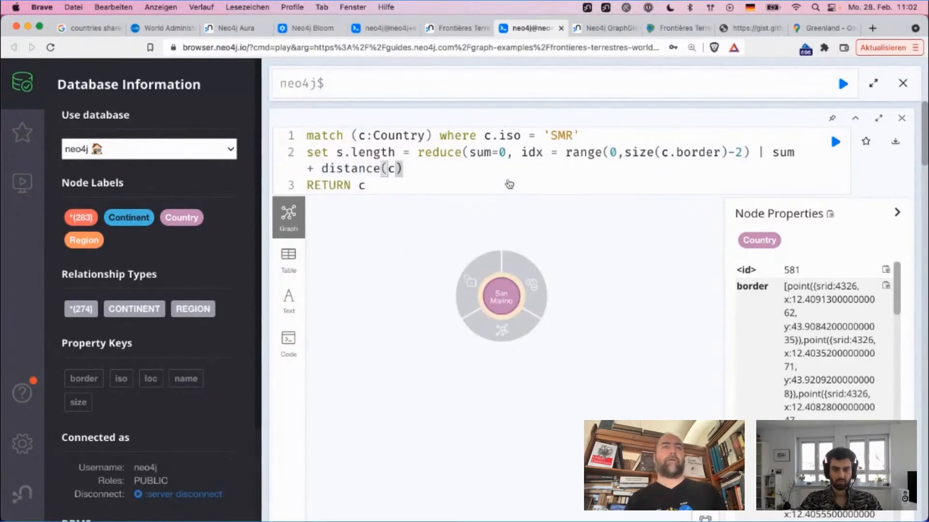
text(idx],)
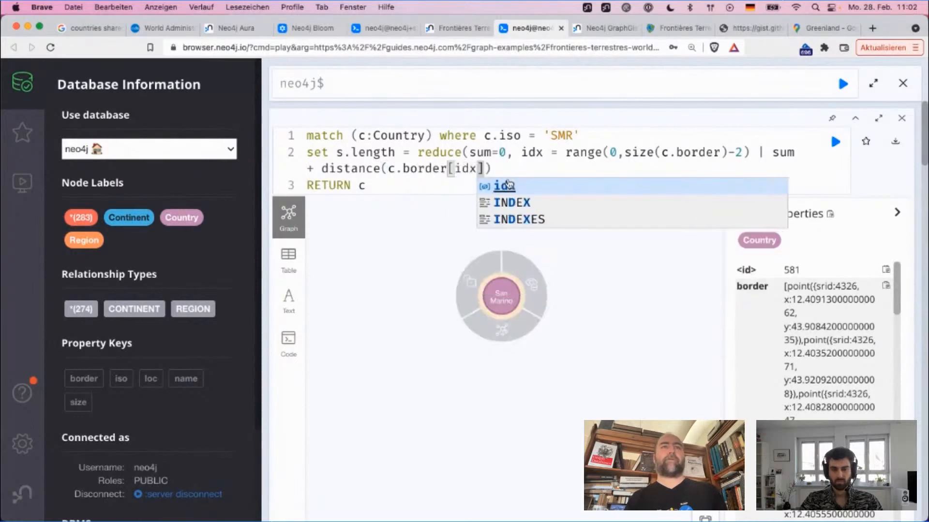
Step: Add c.border[idx+1] as the second distance argument by copying the first one, and close the reduce call
key(shift+Left)
key(shift+Left)
key(shift+Left)
key(shift+Left)
key(shift+Left)
key(shift+Left)
key(shift+Left)
key(shift+Left)
key(shift+Left)
key(shift+Left)
key(shift+Left)
key(shift+Left)
key(shift+Left)
key(shift+Left)
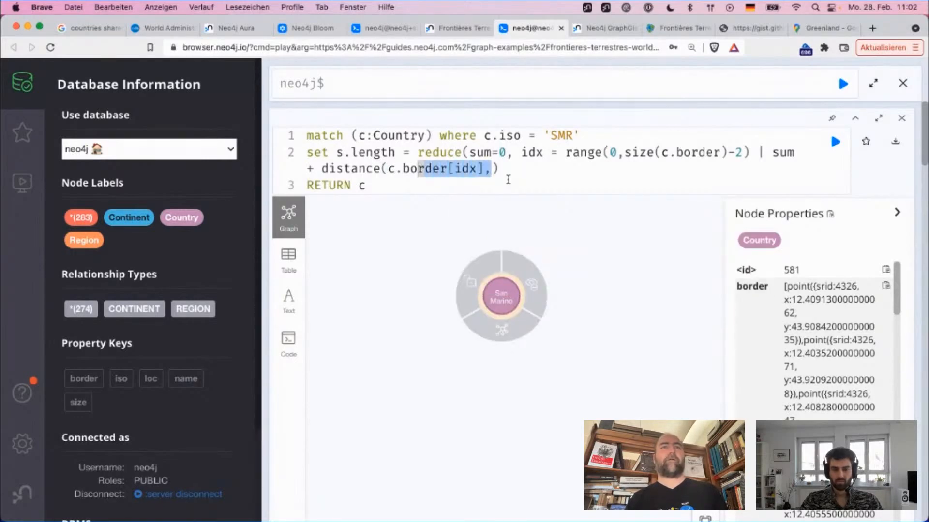
key(super+c)
key(Right)
key(super+v)
key(BackSpace)
key(Left)
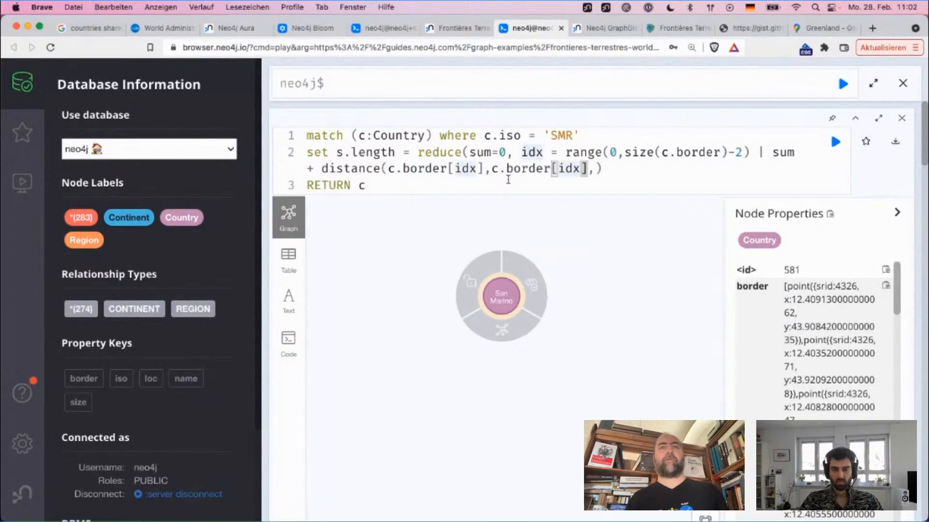
text(+1])
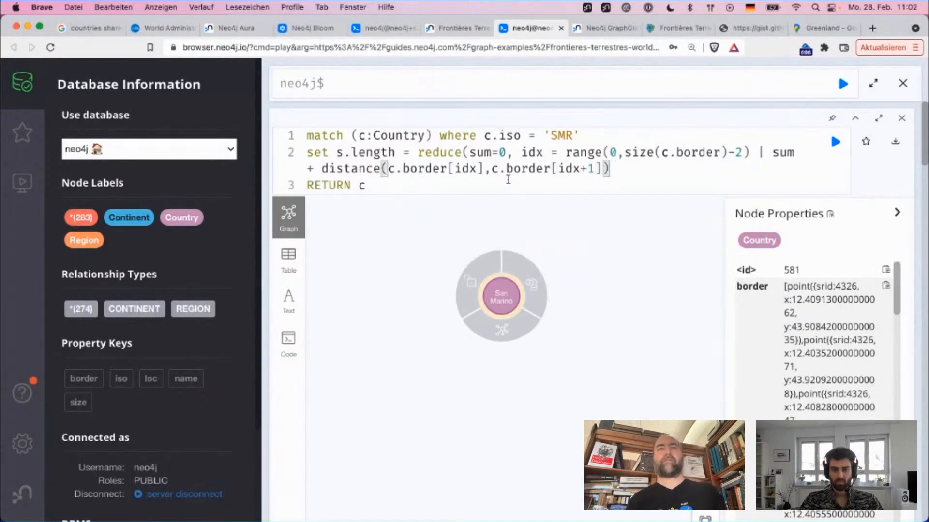
text())
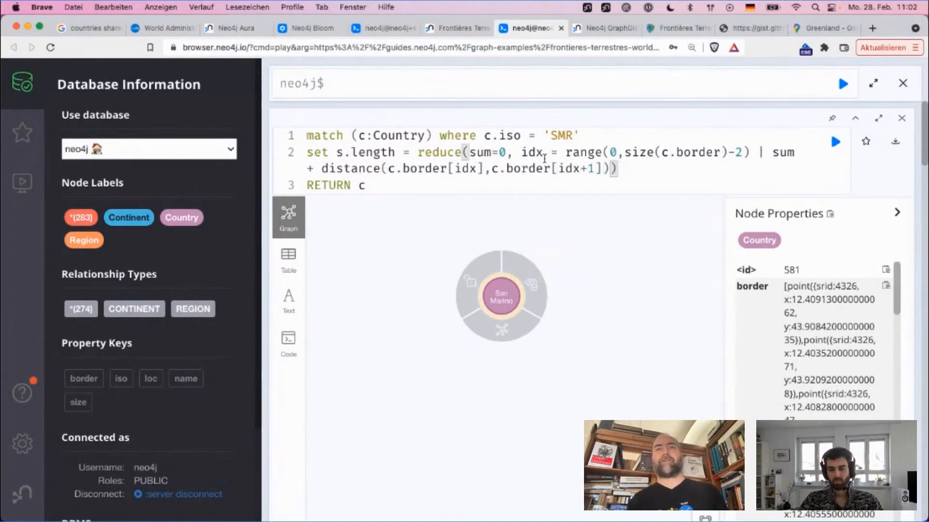
Step: Correct the variable in the set clause so that the reduce result is assigned to c.length
drag(522, 154, 751, 154)
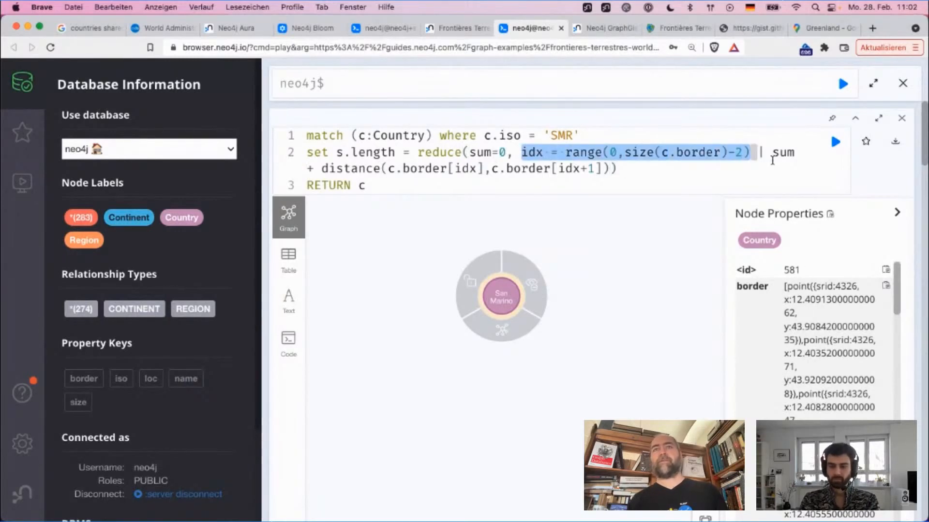
click(607, 153)
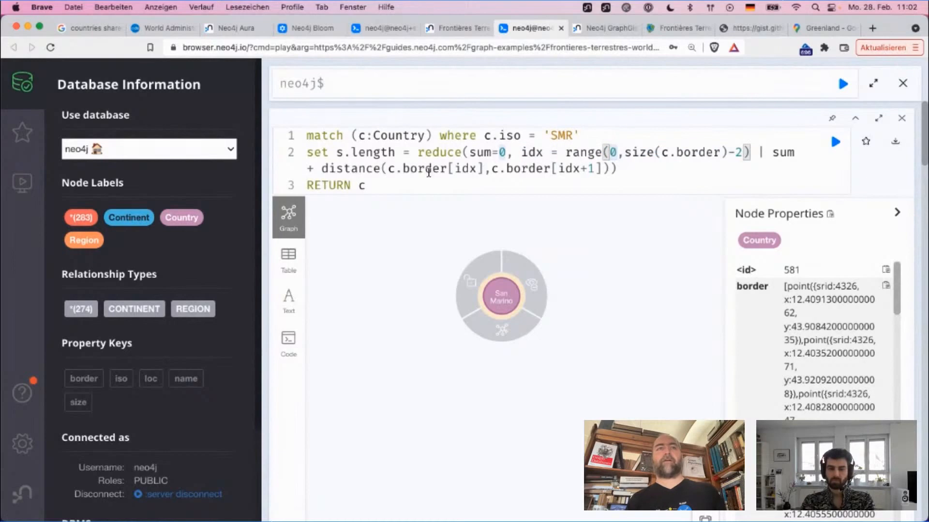
double_click(465, 168)
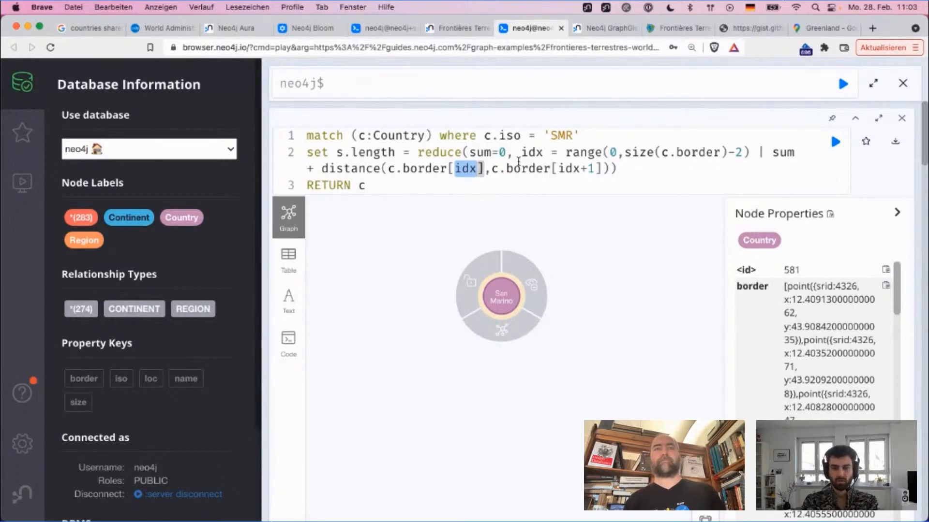
double_click(371, 152)
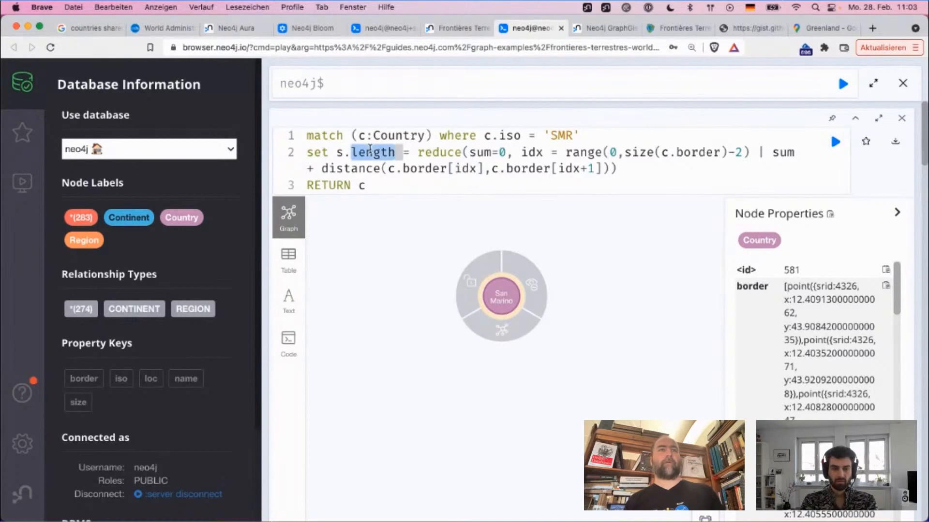
double_click(338, 152)
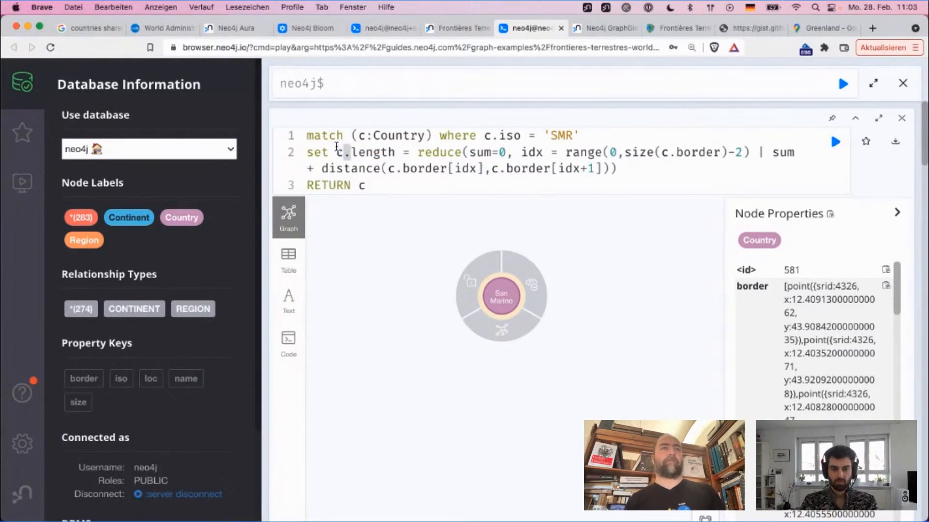
click(406, 179)
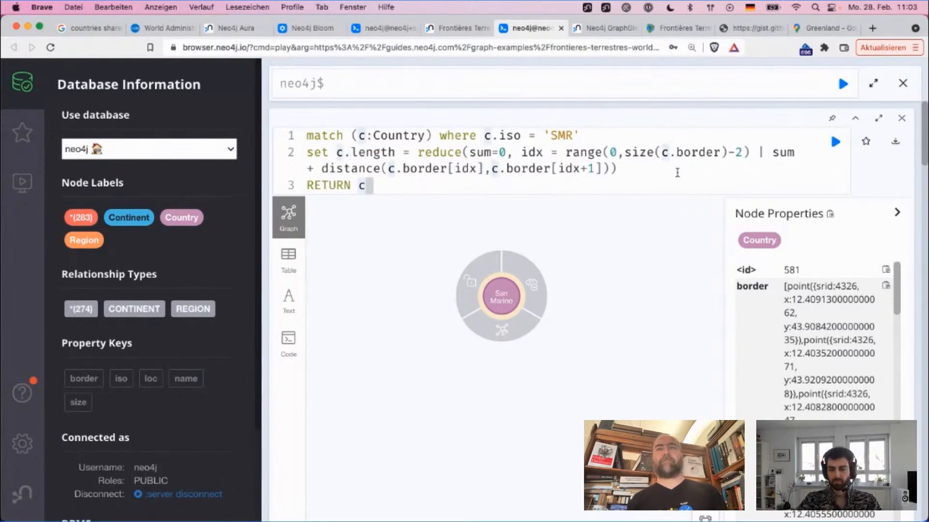
Step: Divide the reduce result by 1000 and run the SMR query
click(658, 175)
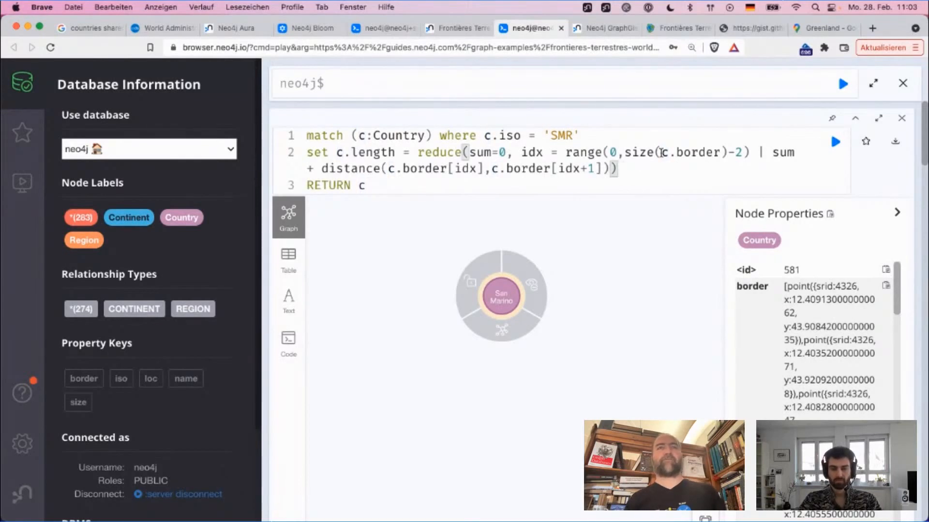
text(/ 1000)
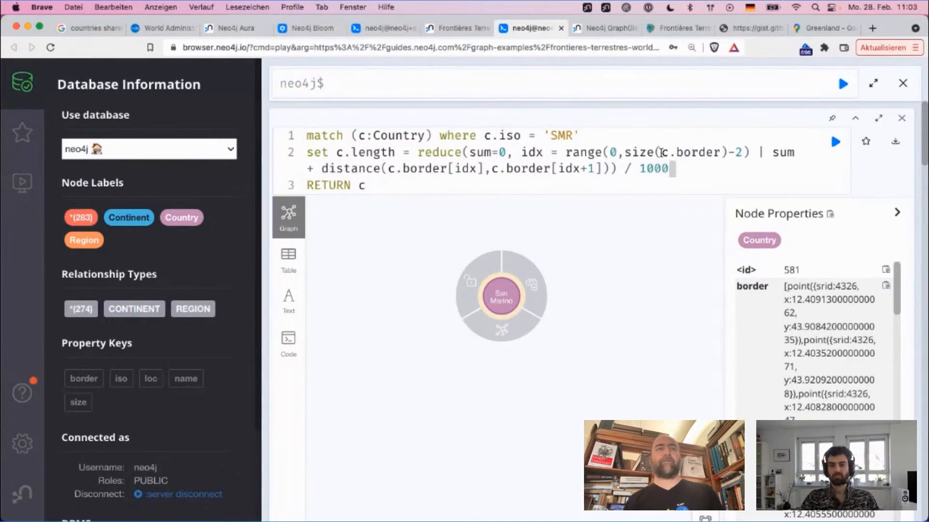
key(ctrl+Return)
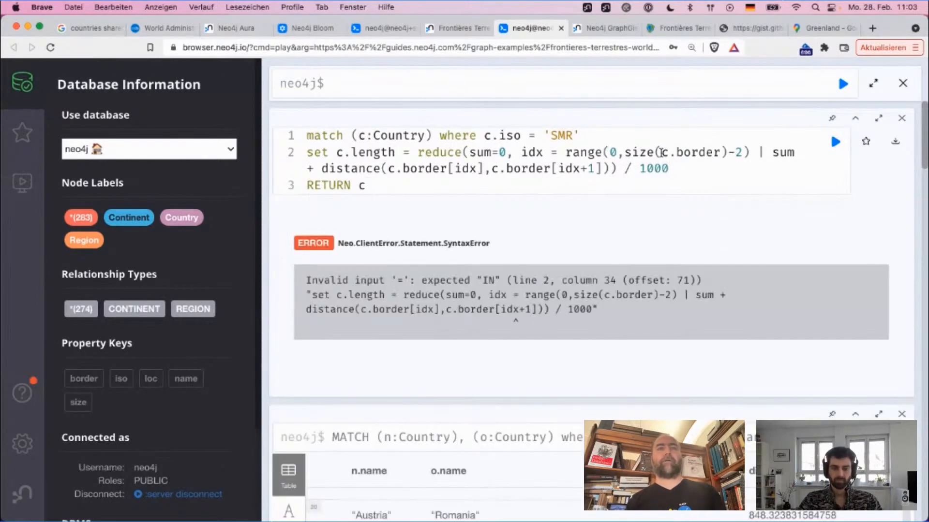
Step: Replace the equals sign between idx and range with IN and rerun the query
click(610, 175)
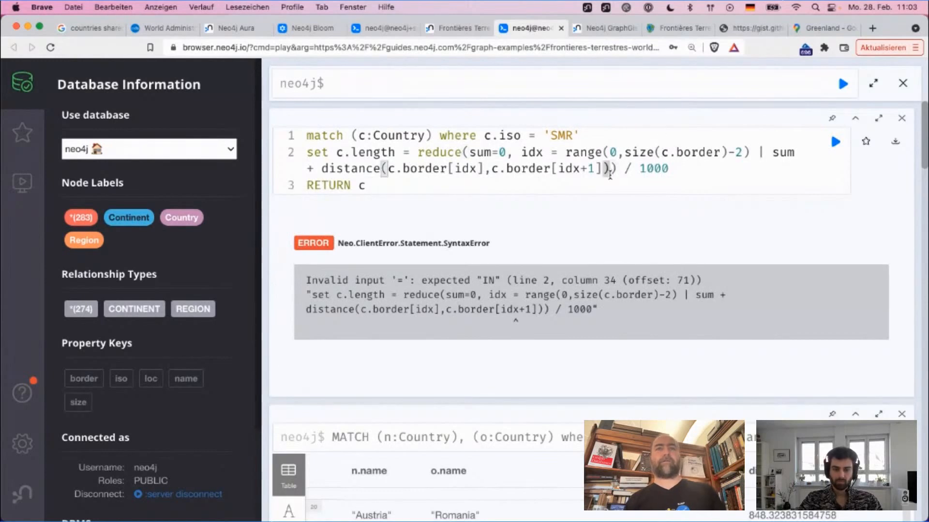
key(Right)
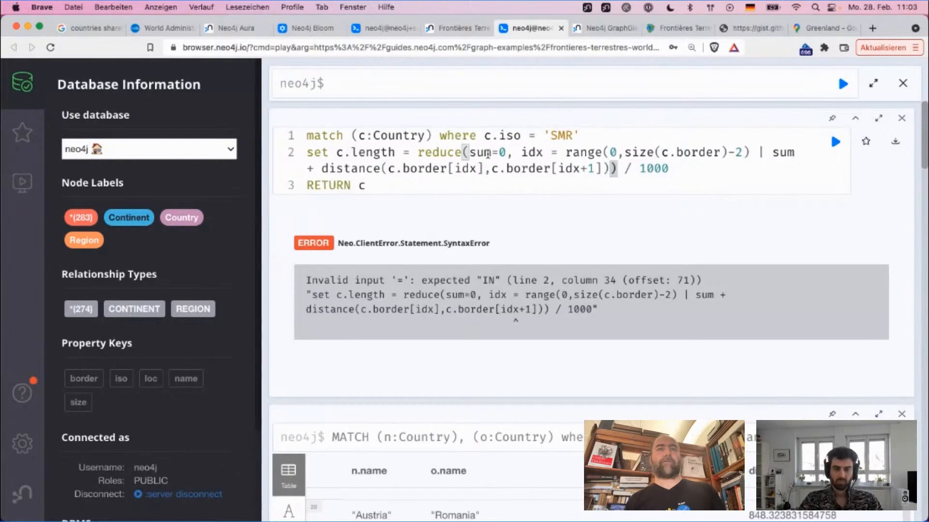
double_click(554, 154)
key(BackSpace)
key(BackSpace)
text(IN)
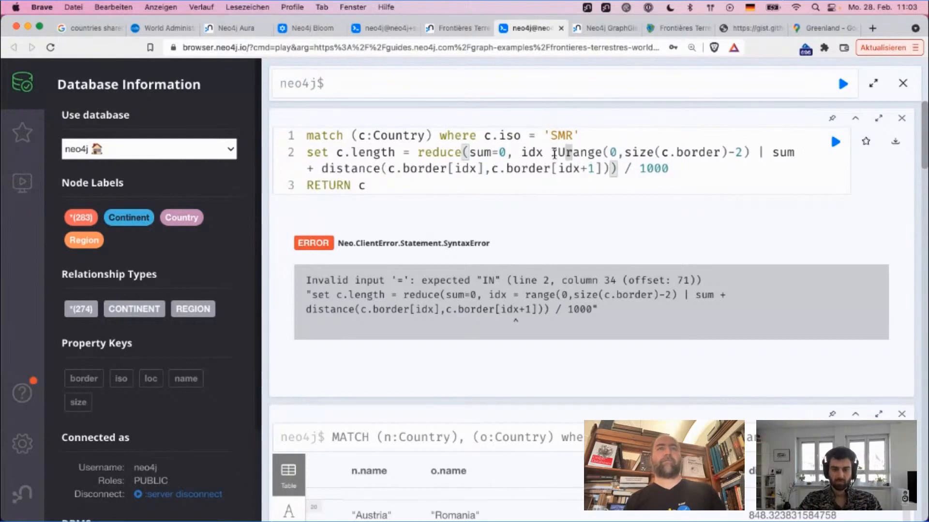
key(super+Return)
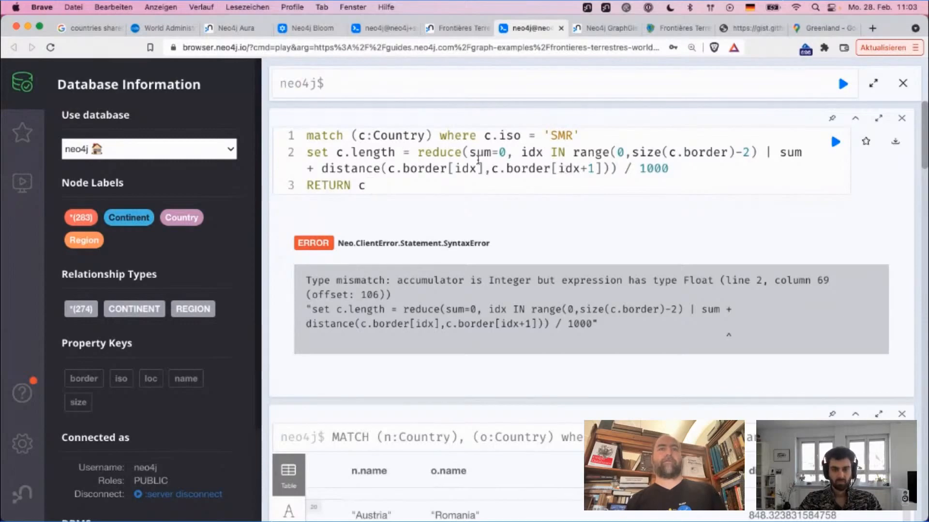
Step: Set the accumulator's start value to 0.0, rerun the query and check the length property in San Marino's result
click(506, 154)
text(.0)
key(super+Return)
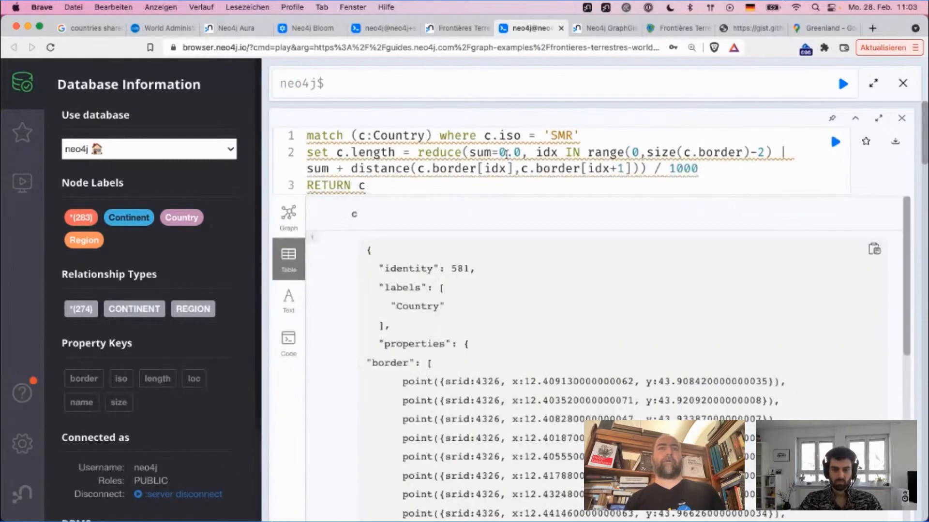
scroll(546, 299, down, 10)
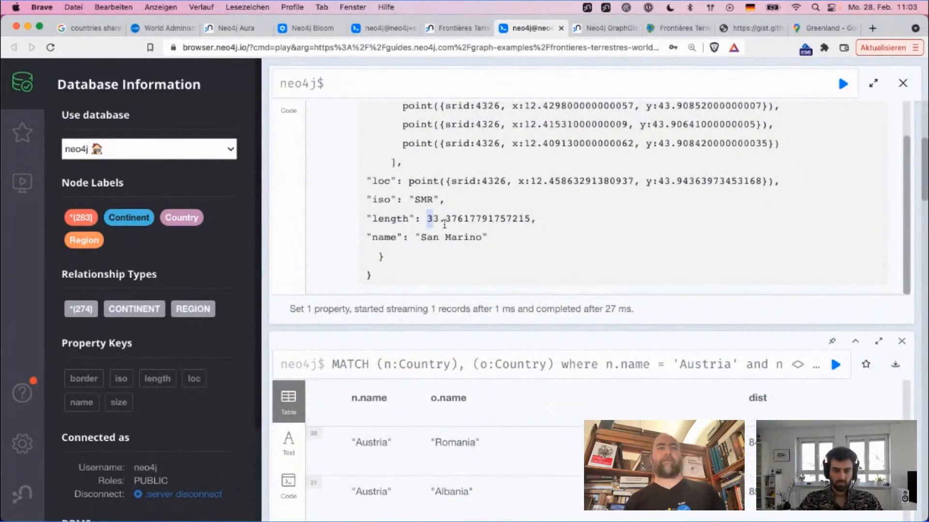
drag(444, 224, 445, 222)
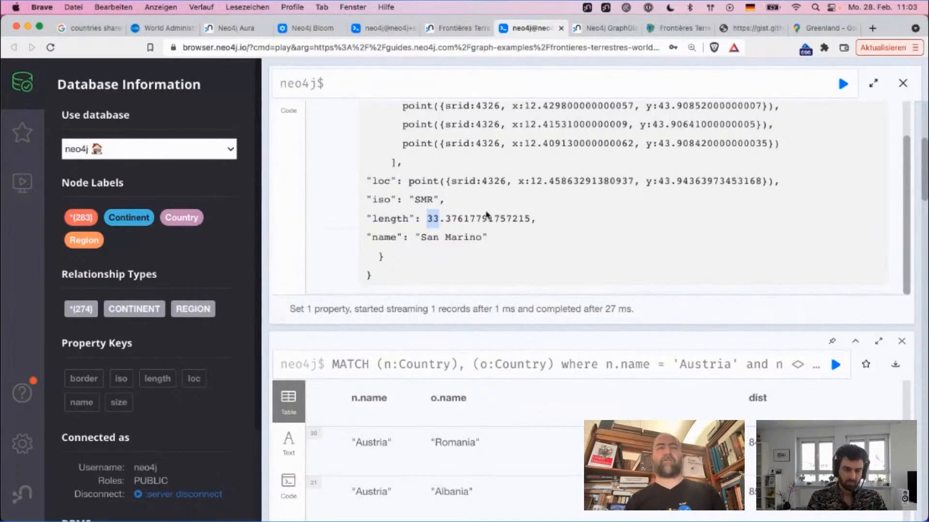
click(482, 231)
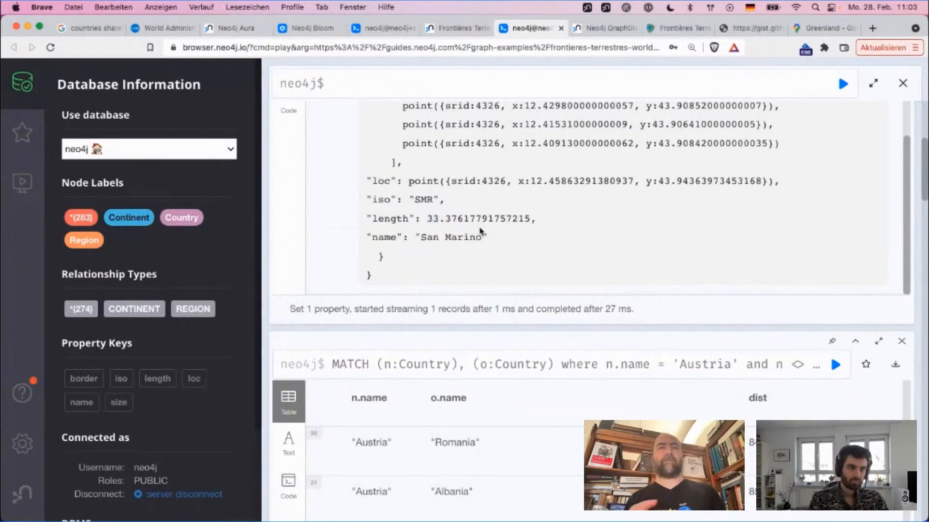
scroll(482, 231, up, 10)
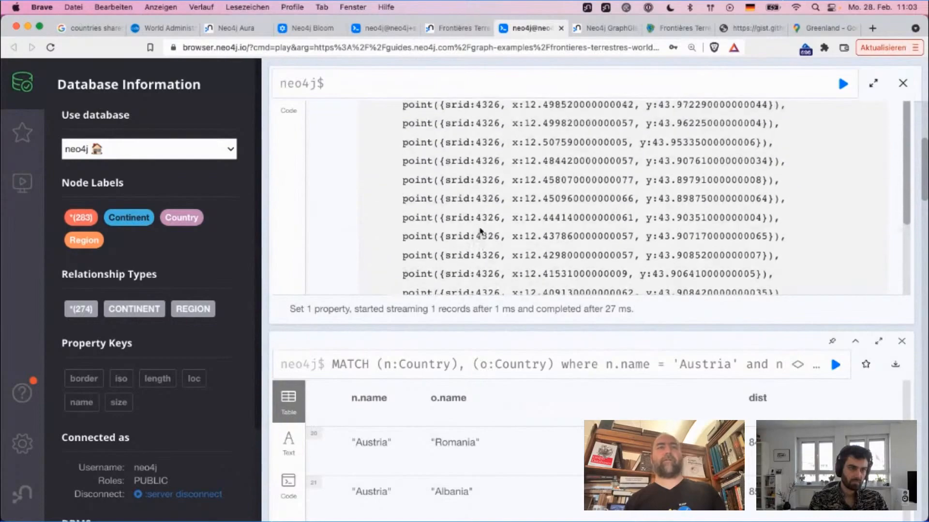
Step: Examine San Marino's border points and length property in the query result, highlighting the length value
scroll(481, 231, up, 5)
scroll(481, 231, down, 5)
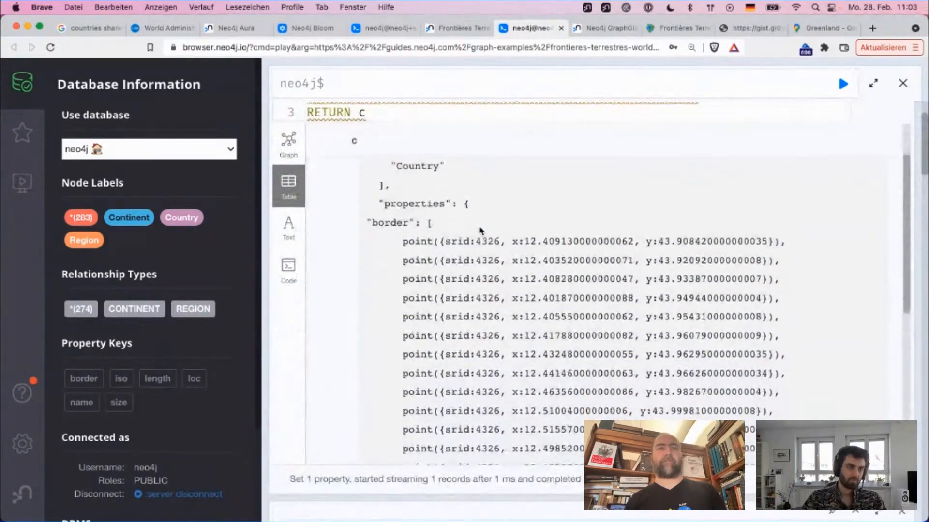
scroll(482, 231, down, 5)
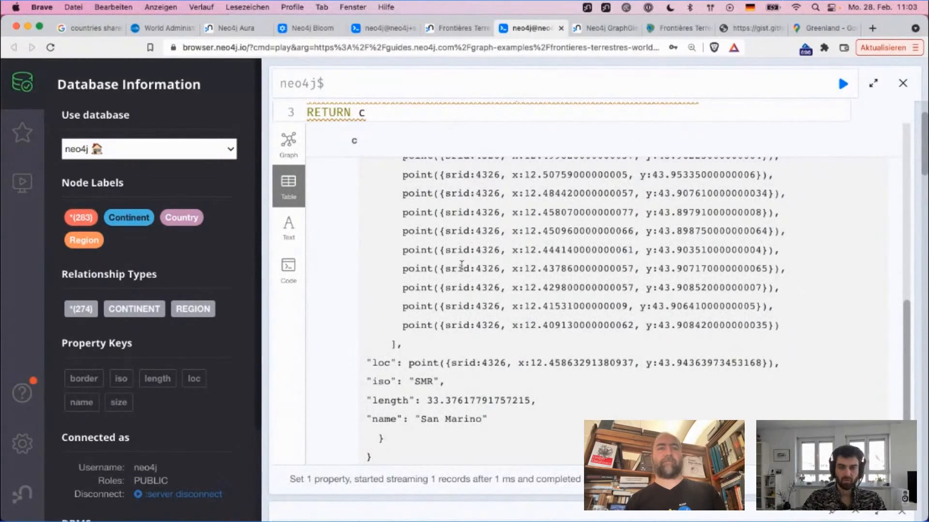
drag(427, 401, 452, 402)
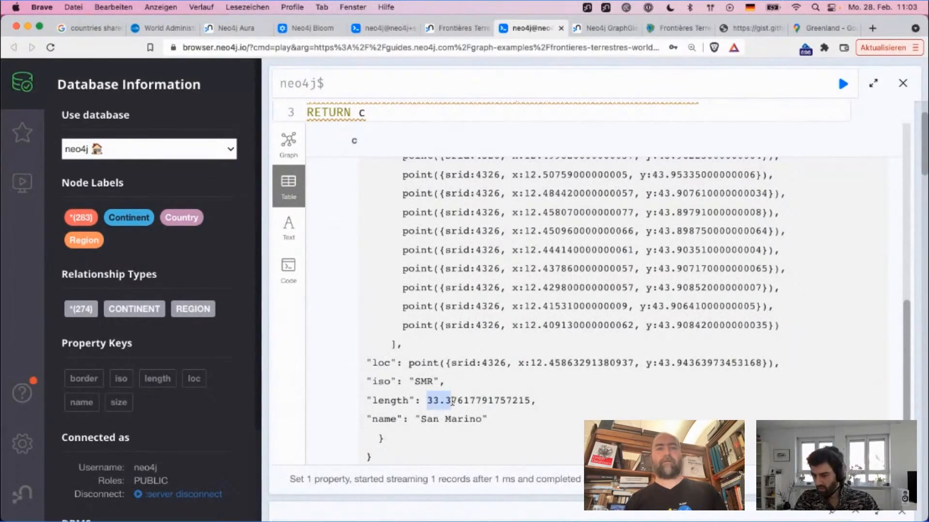
scroll(453, 402, up, 10)
scroll(453, 404, up, 1)
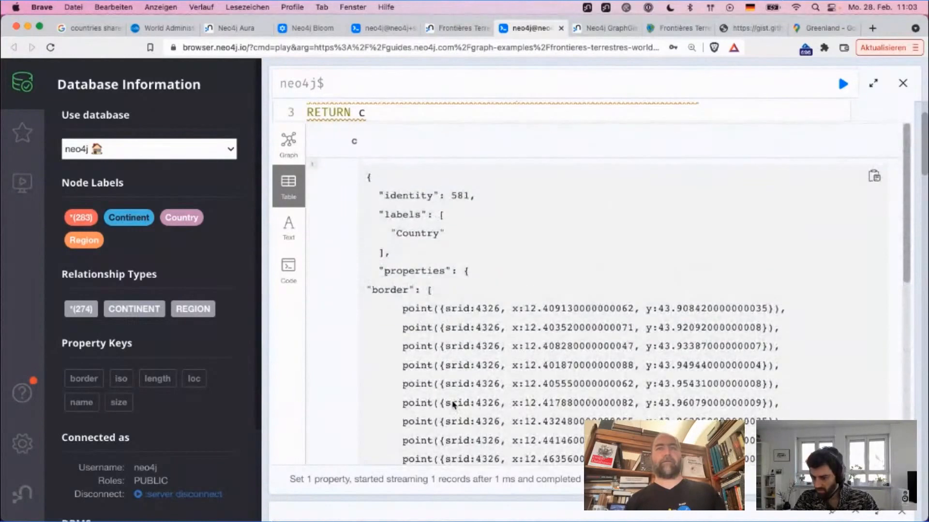
scroll(454, 405, down, 10)
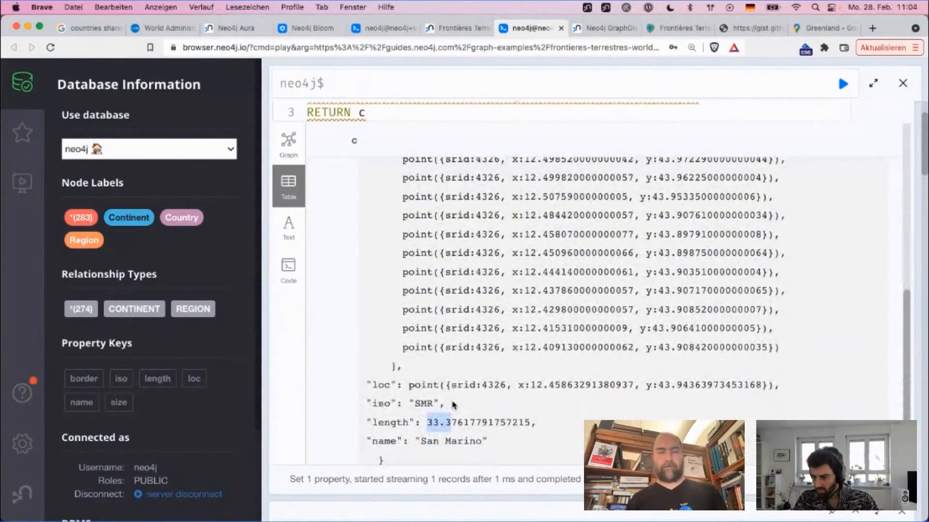
click(678, 29)
key(super+f)
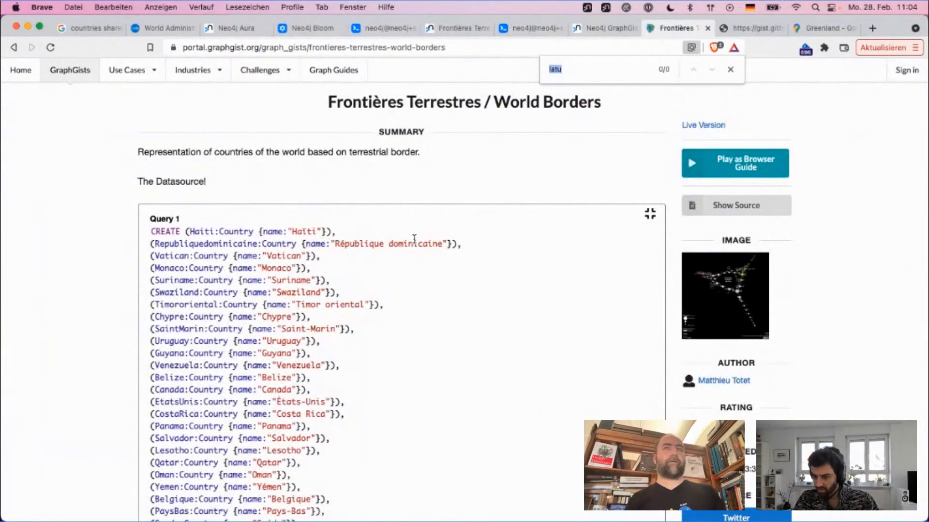
key(ctrl+Tab)
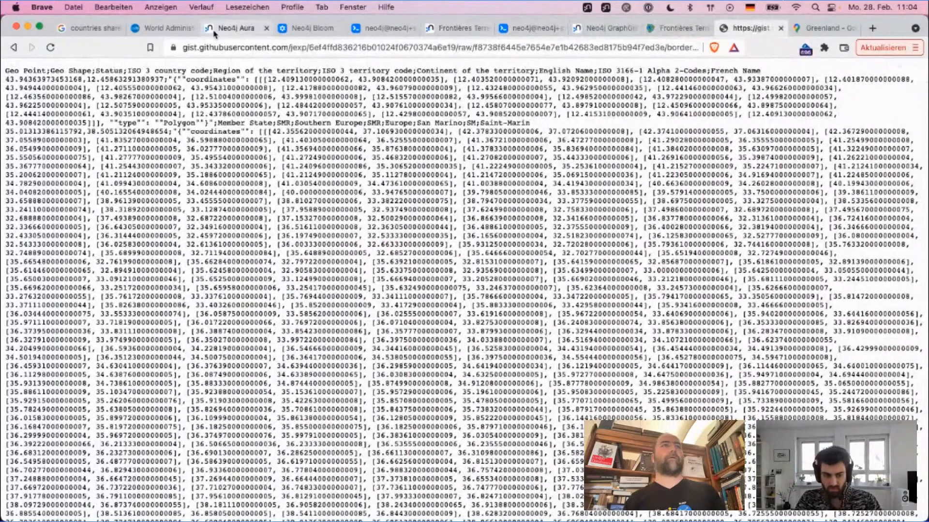
click(477, 29)
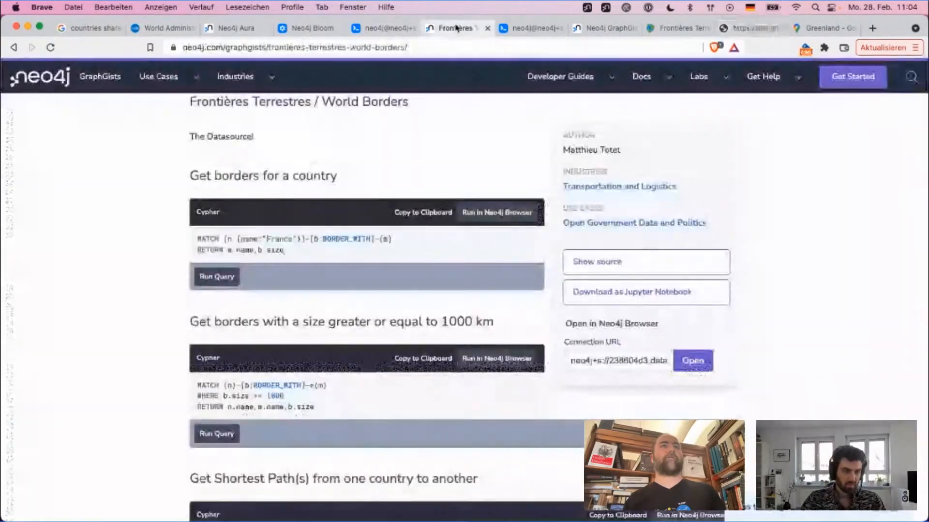
scroll(425, 181, up, 3)
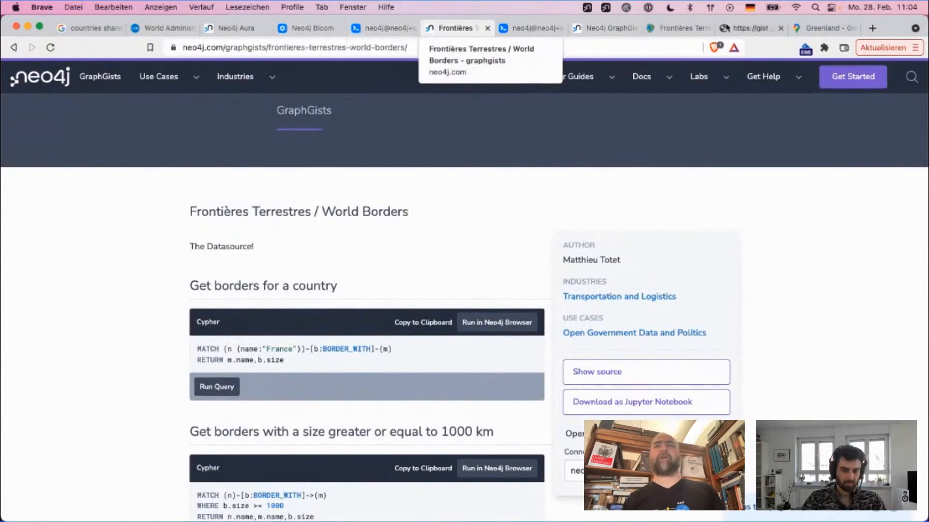
click(752, 29)
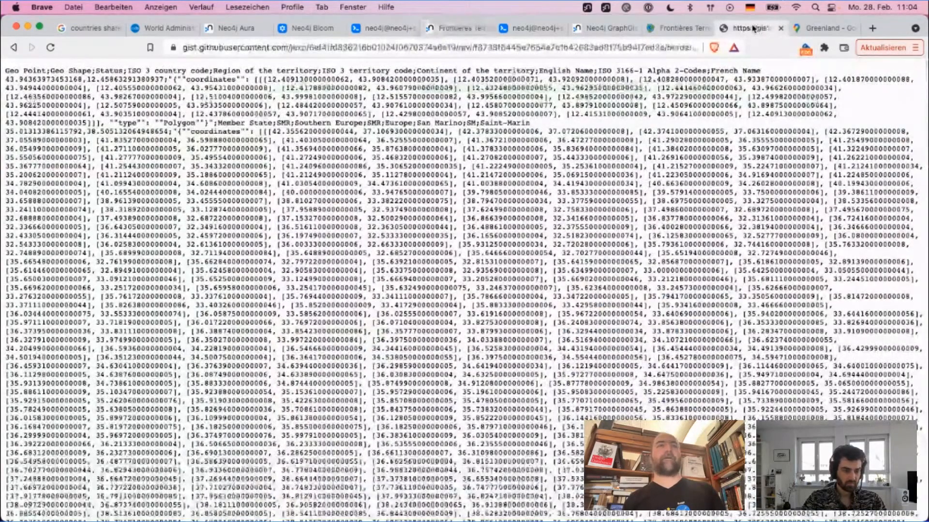
click(674, 29)
click(602, 30)
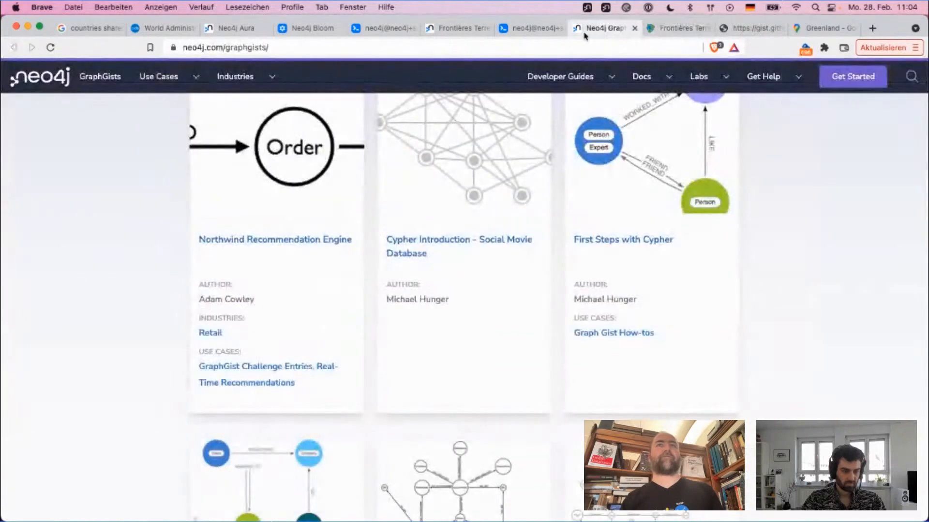
Step: Reuse the Google Maps page to search the web for "border length san marino"
click(818, 31)
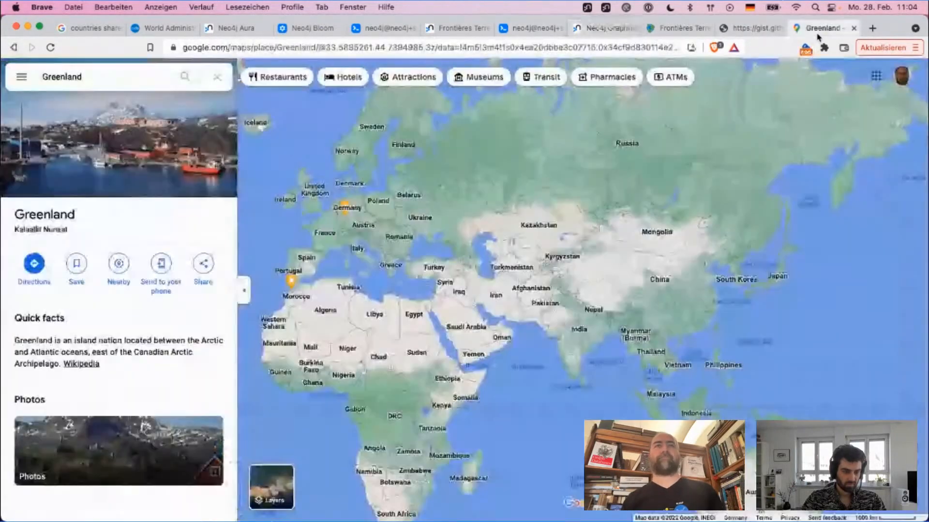
click(666, 47)
text(border leng)
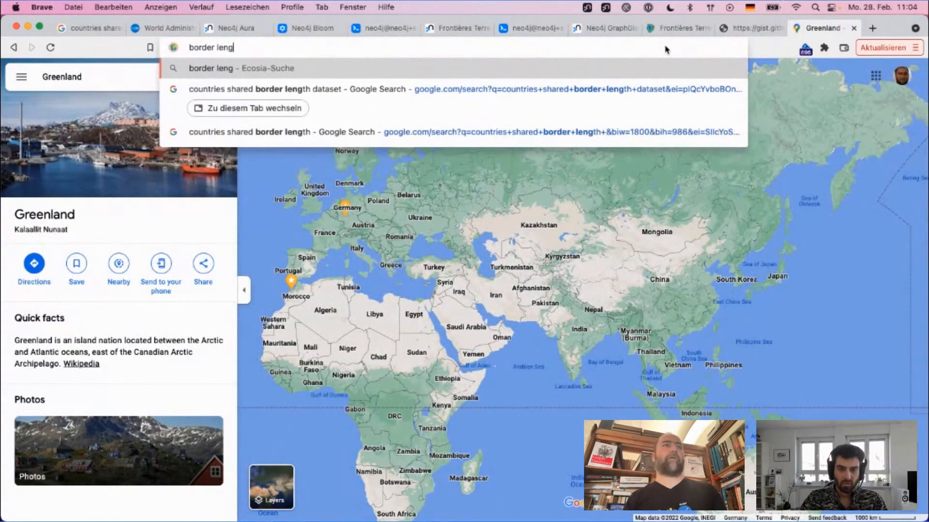
text(th san mario)
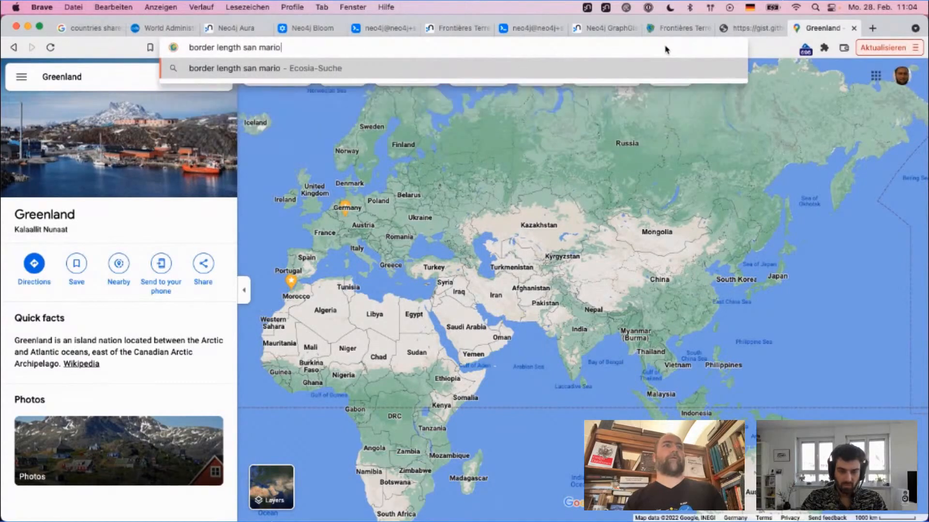
key(BackSpace)
text(no)
key(Return)
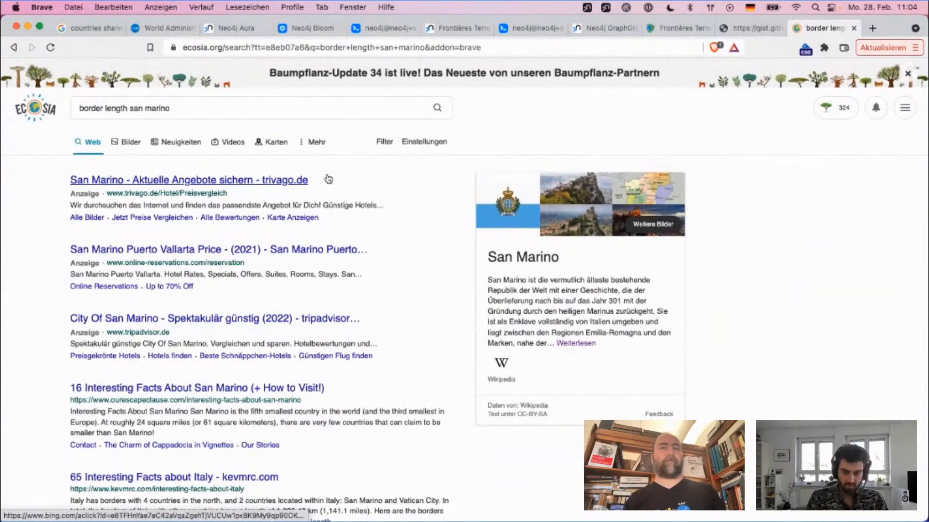
Step: Repeat the "border length san marino" search on Google and highlight the border length in the featured answer
click(243, 109)
key(super+a)
key(super+c)
key(BackSpace)
key(super+l)
text(google)
key(Return)
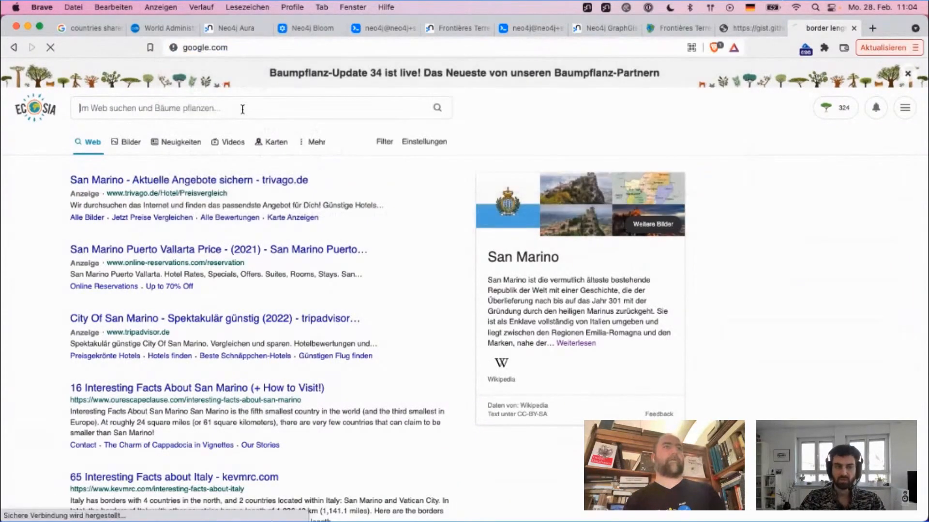
key(super+v)
key(Return)
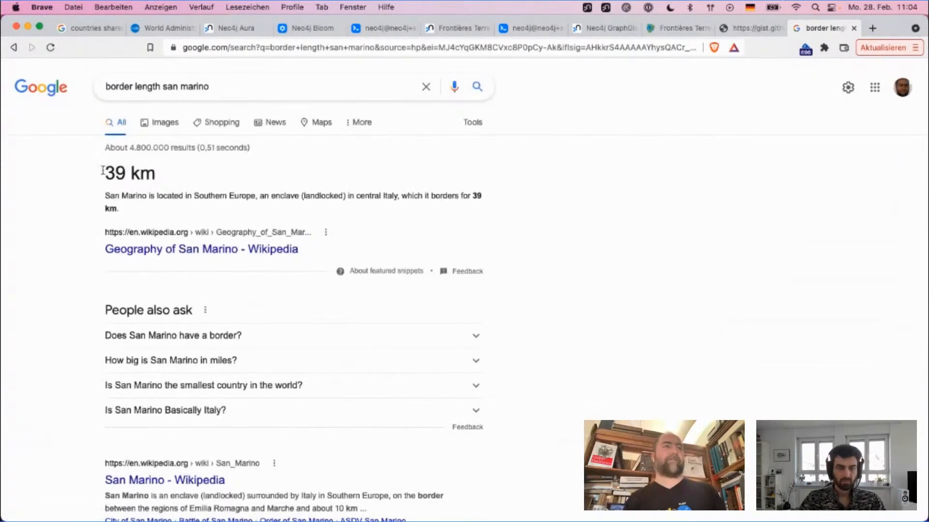
double_click(103, 172)
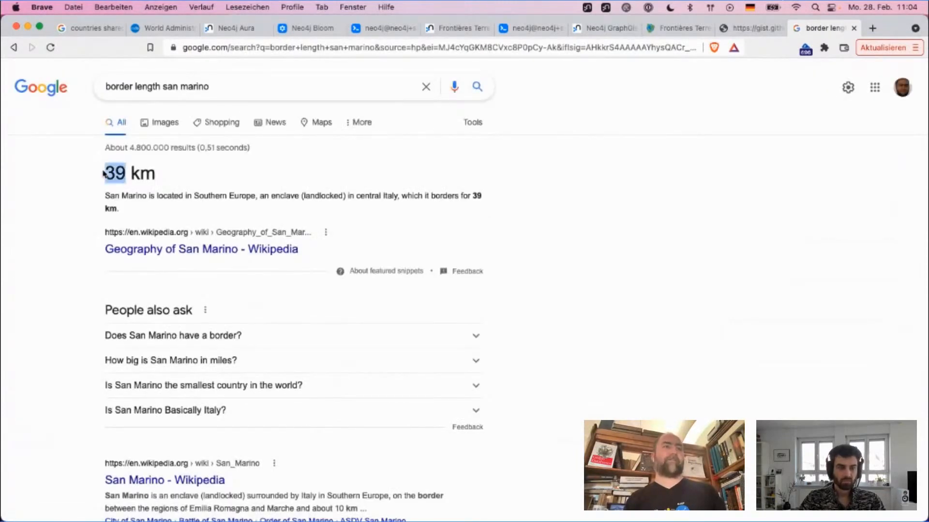
Step: Return to San Marino's result in Neo4j Browser and highlight its length value to compare with the published figure
click(756, 30)
click(681, 30)
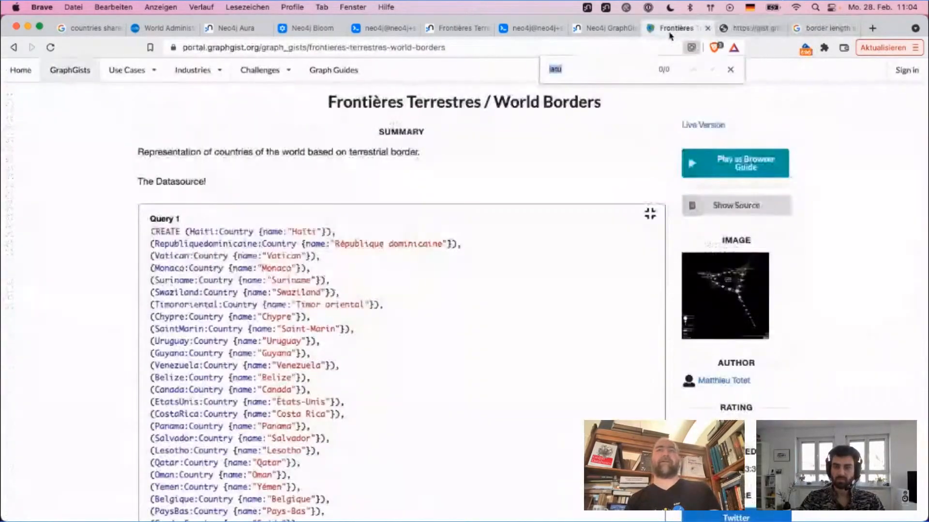
click(772, 37)
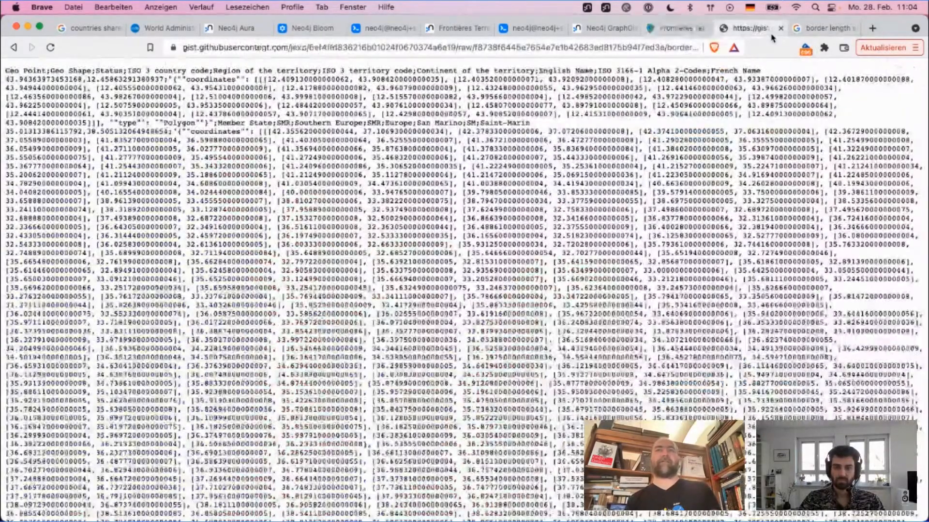
click(532, 32)
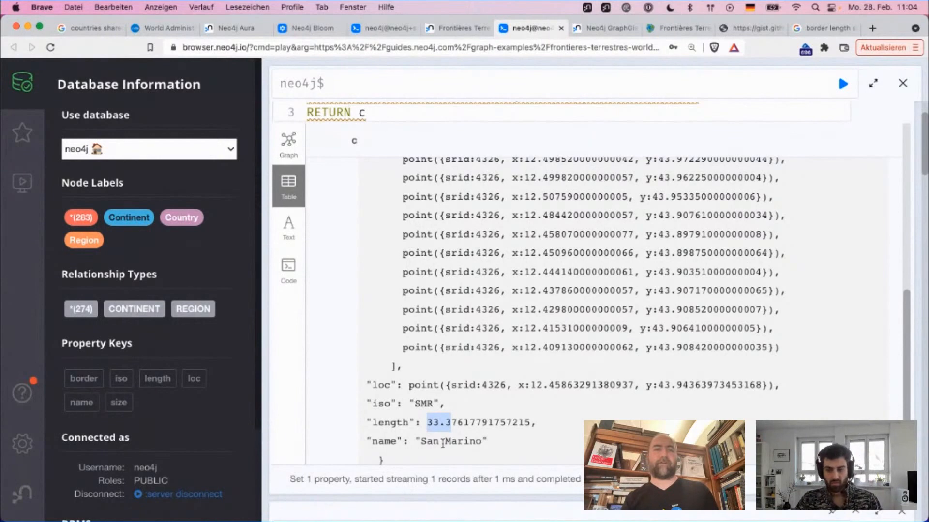
click(434, 419)
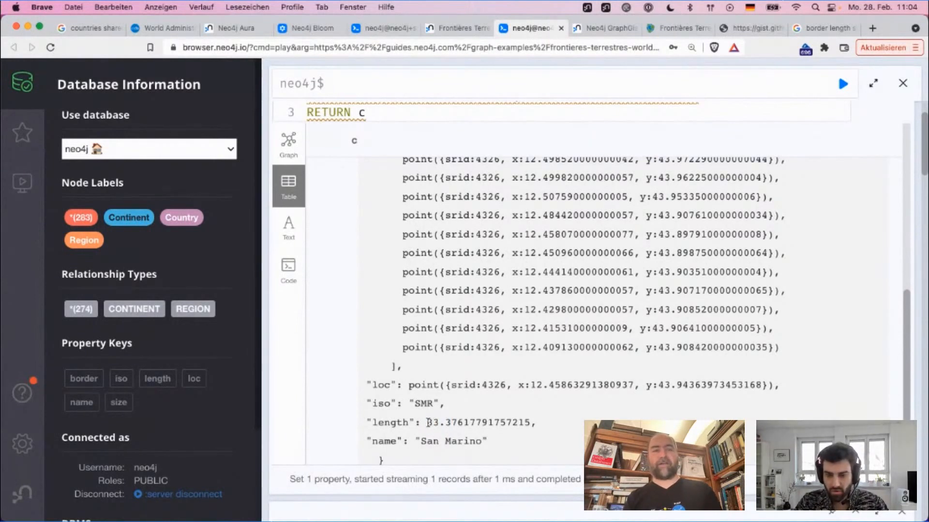
drag(428, 422, 462, 425)
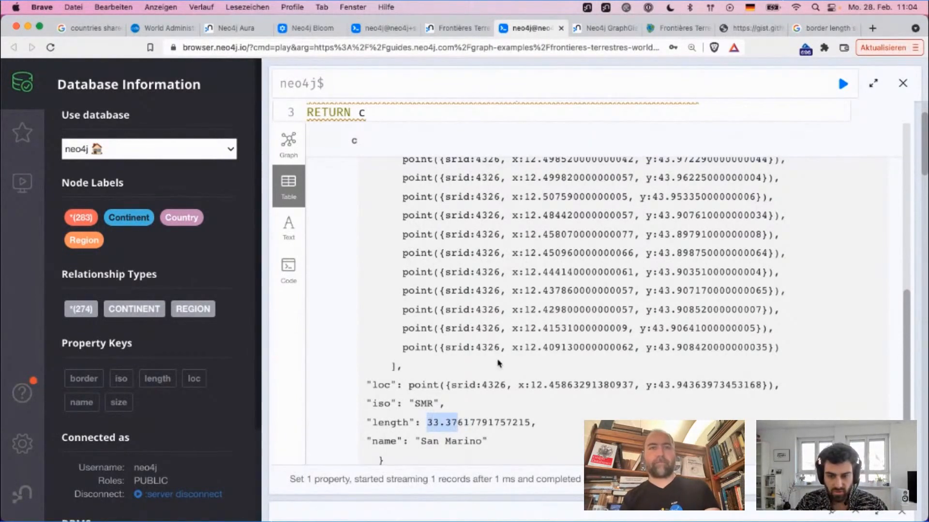
Step: Highlight the last border point's coordinates and compare them with the first point of San Marino's border list
drag(514, 347, 763, 348)
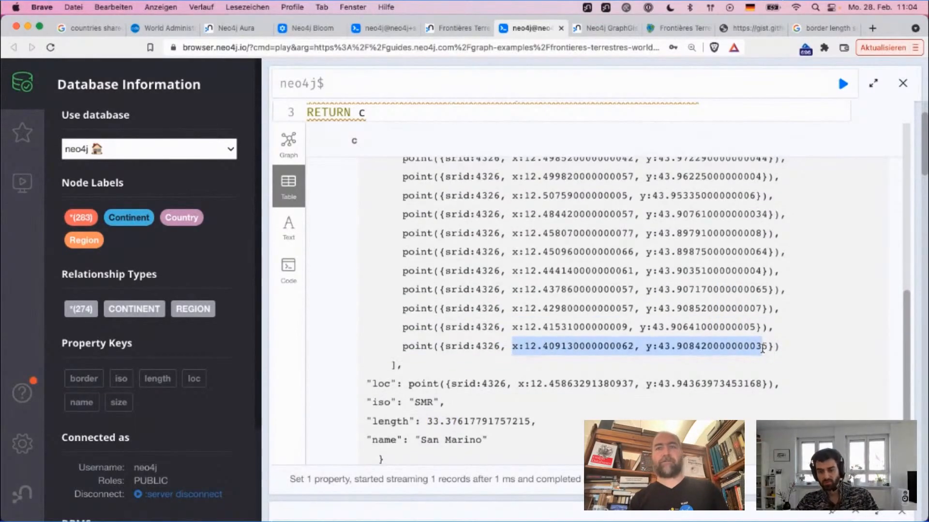
scroll(763, 348, up, 3)
scroll(763, 348, up, 10)
scroll(763, 348, down, 10)
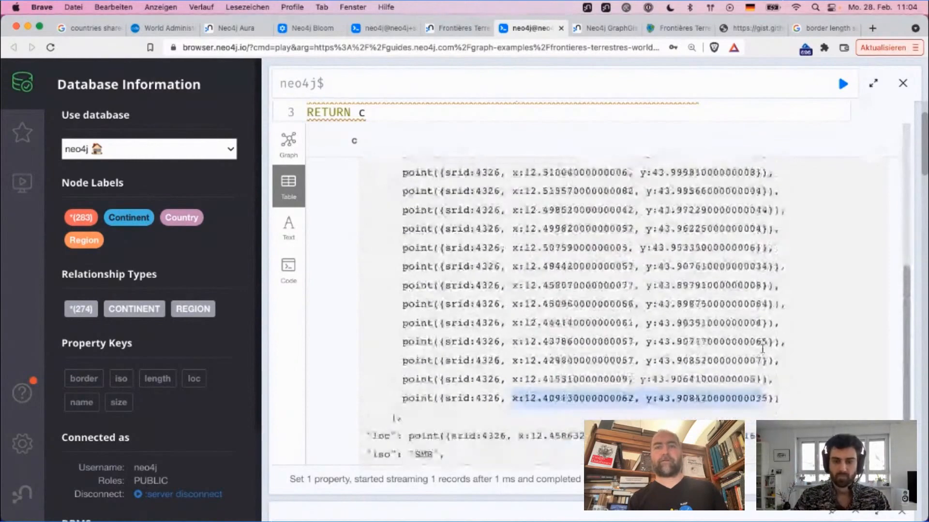
scroll(762, 348, up, 3)
scroll(763, 348, up, 5)
scroll(763, 348, down, 8)
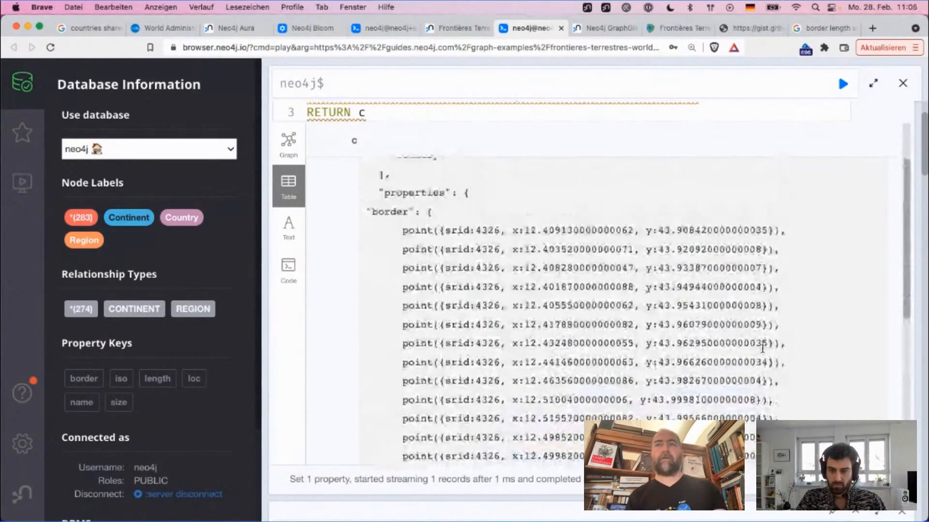
scroll(763, 348, down, 1)
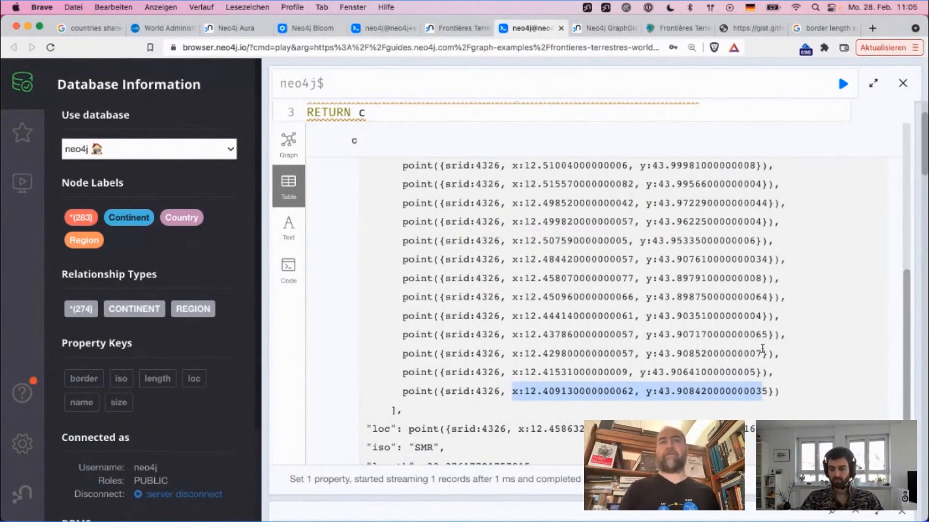
scroll(762, 348, up, 6)
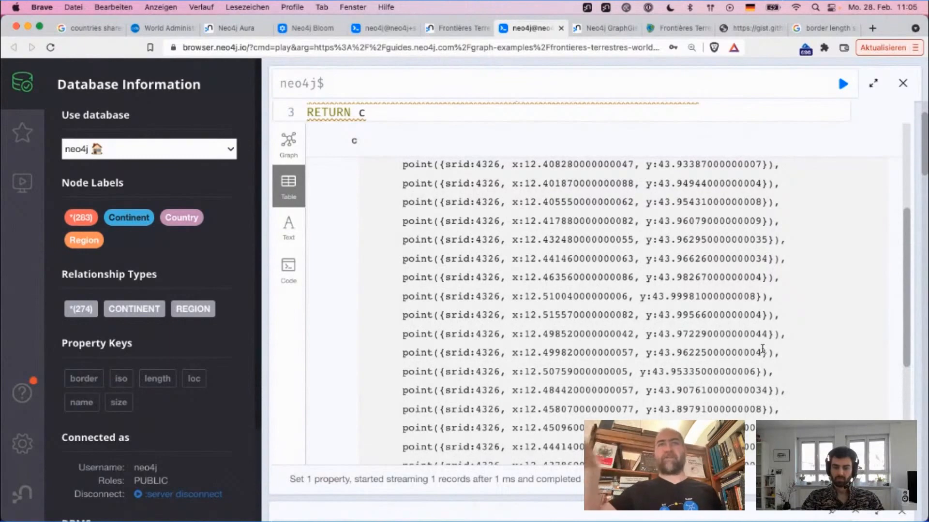
scroll(763, 349, up, 8)
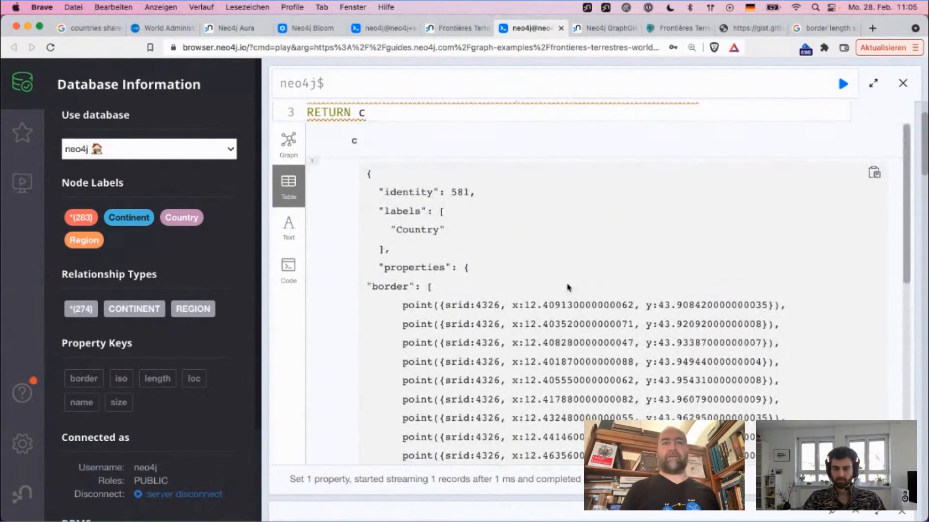
scroll(569, 287, down, 10)
scroll(568, 287, down, 3)
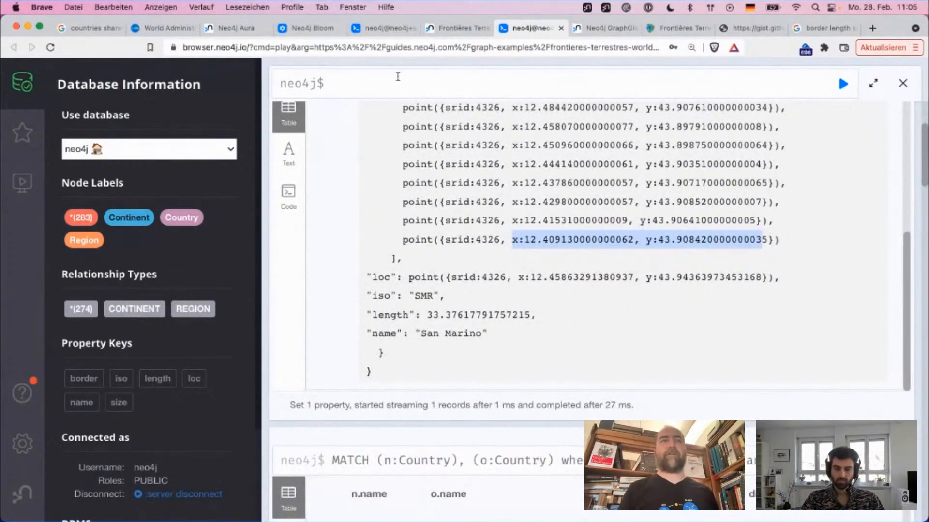
Step: Create an index on :Country(loc) and check the command's result message
click(397, 77)
text(create )
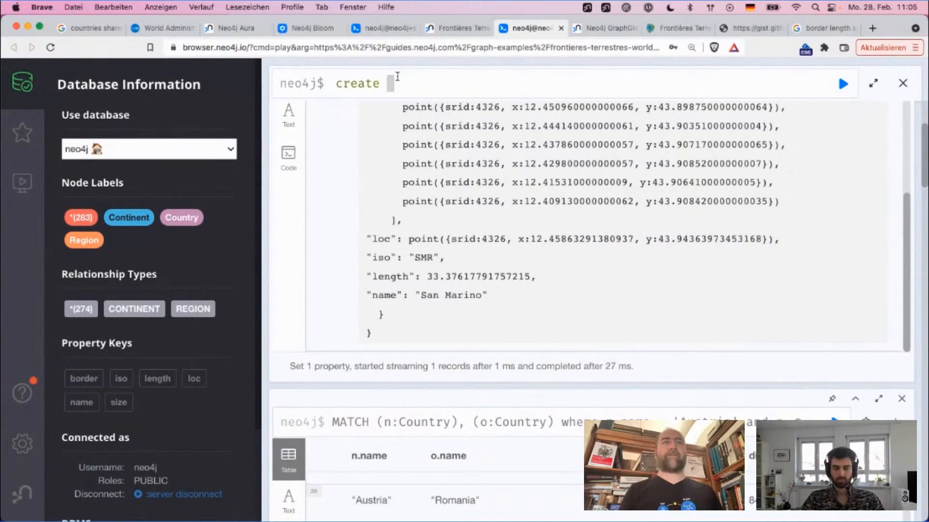
text(index on )
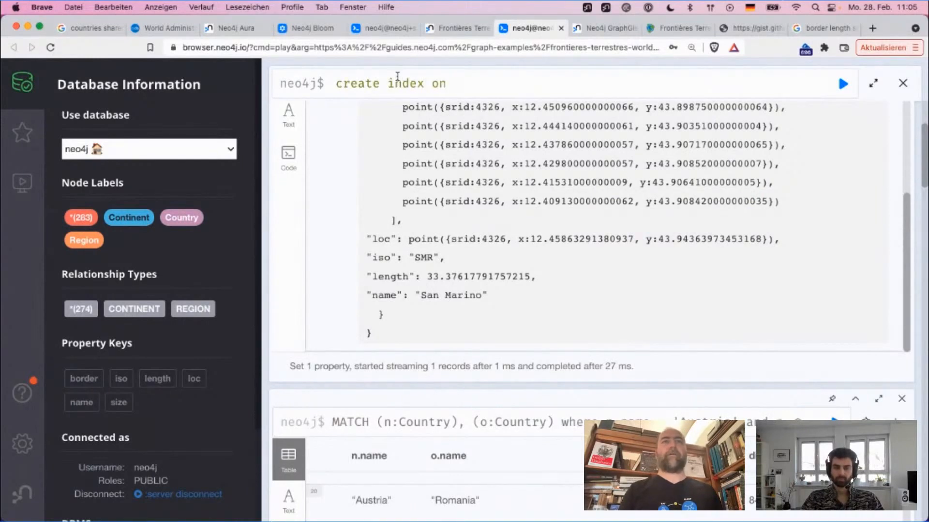
text(:Country(l)
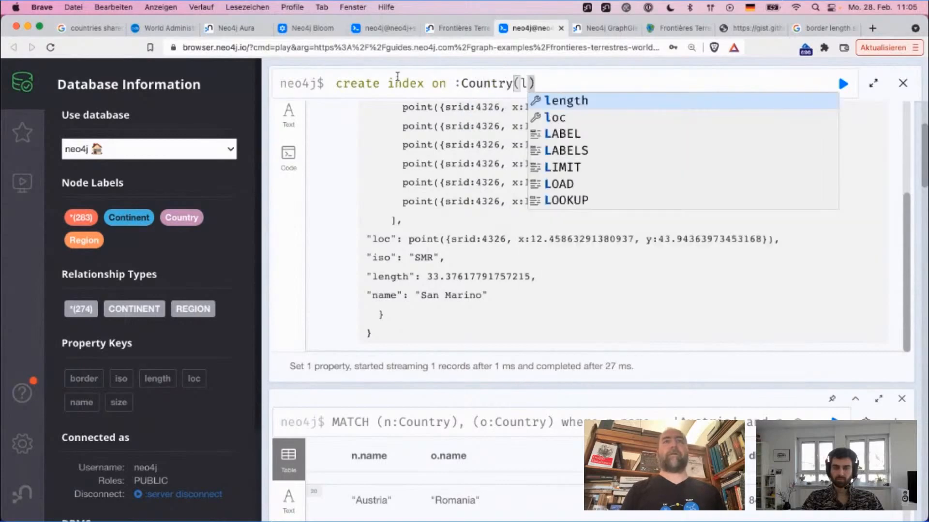
text(oc)
key(Escape)
key(Return)
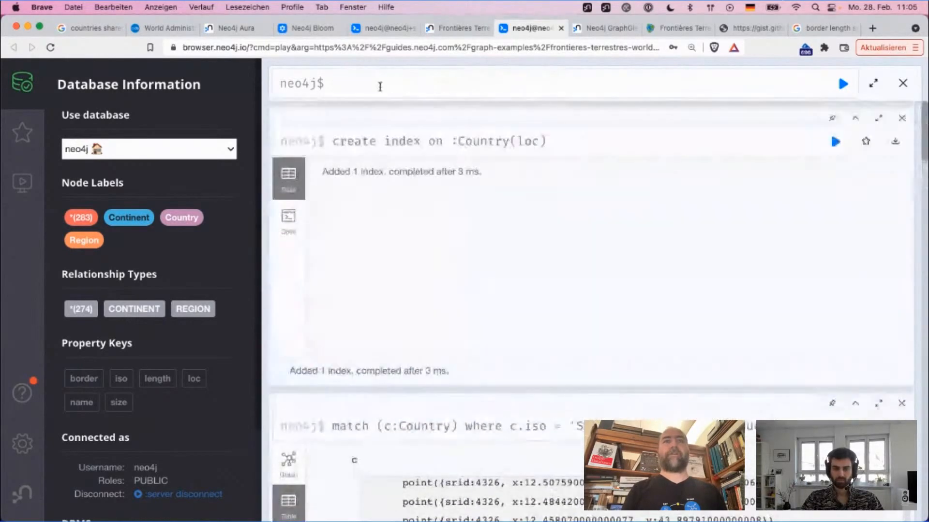
drag(485, 177, 320, 171)
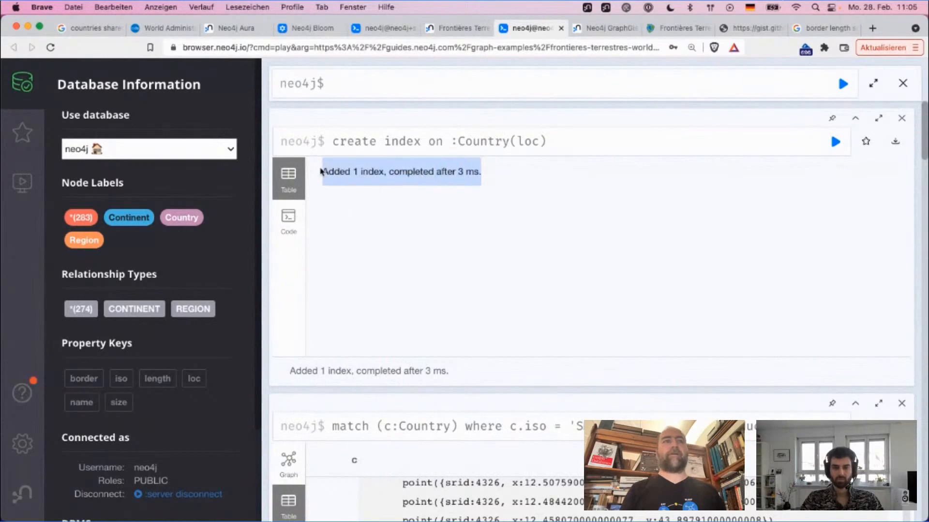
Step: Dismiss the index creation result and highlight San Marino's length and loc point in the result below
click(903, 121)
scroll(482, 449, up, 2)
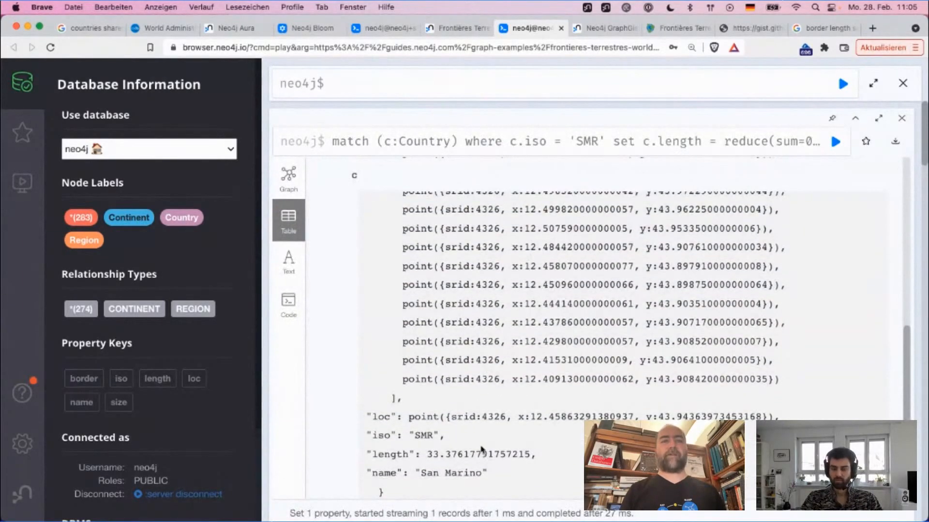
drag(430, 455, 453, 455)
drag(408, 416, 681, 416)
scroll(681, 415, up, 15)
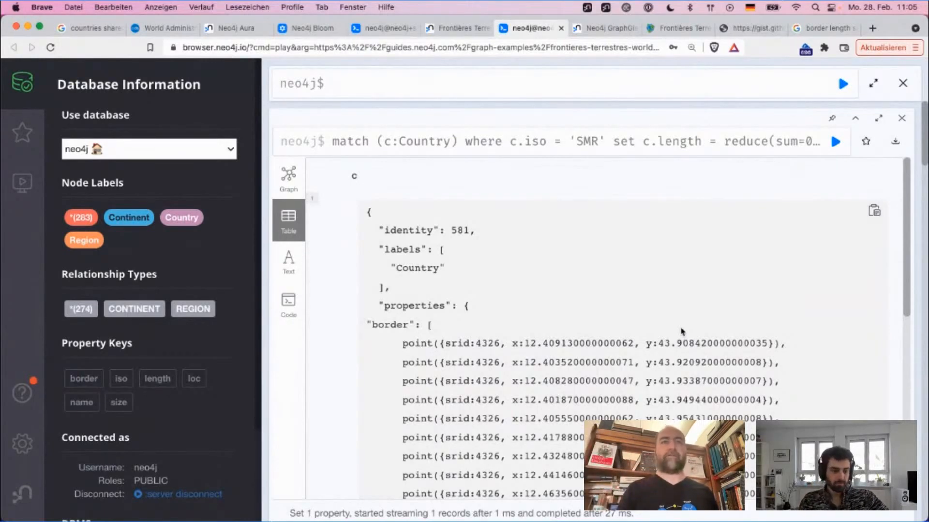
scroll(681, 332, down, 10)
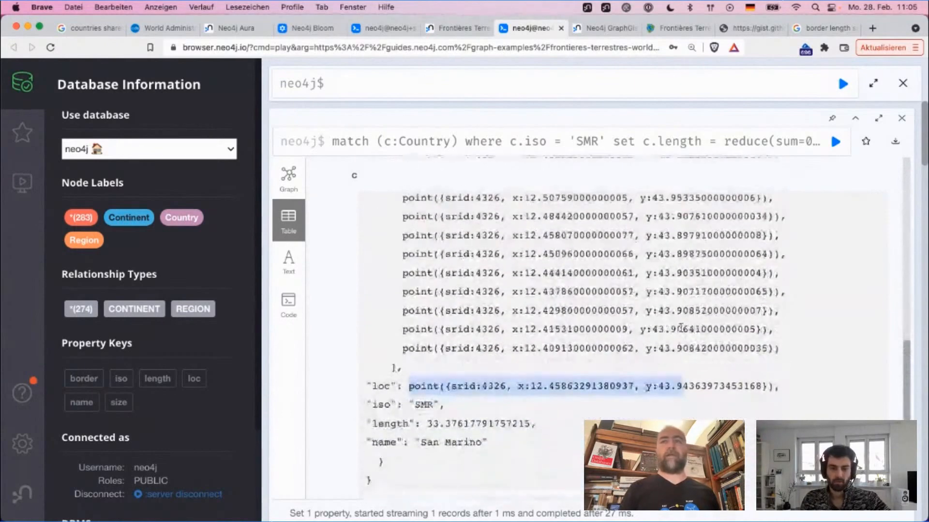
Step: Look over the Austria country-distance results and return to the San Marino result with the query editor ready for input
scroll(681, 329, down, 8)
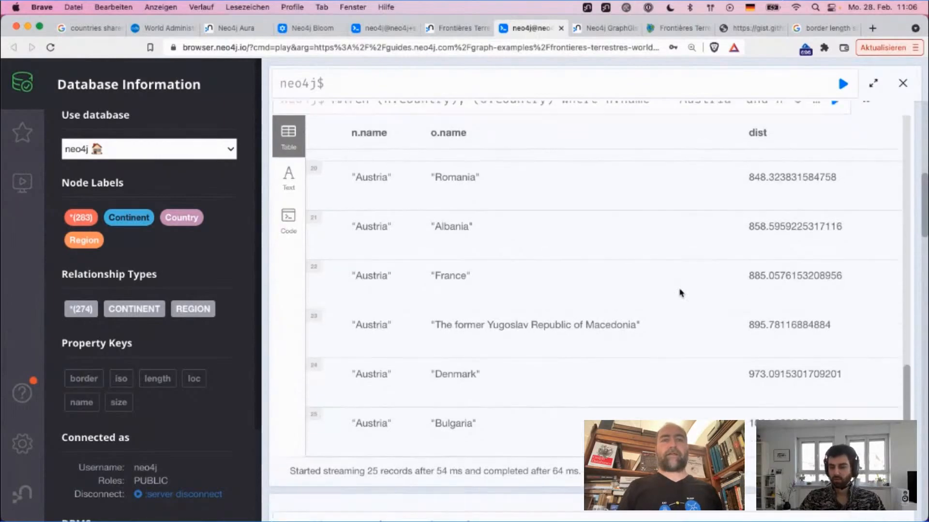
scroll(681, 293, down, 8)
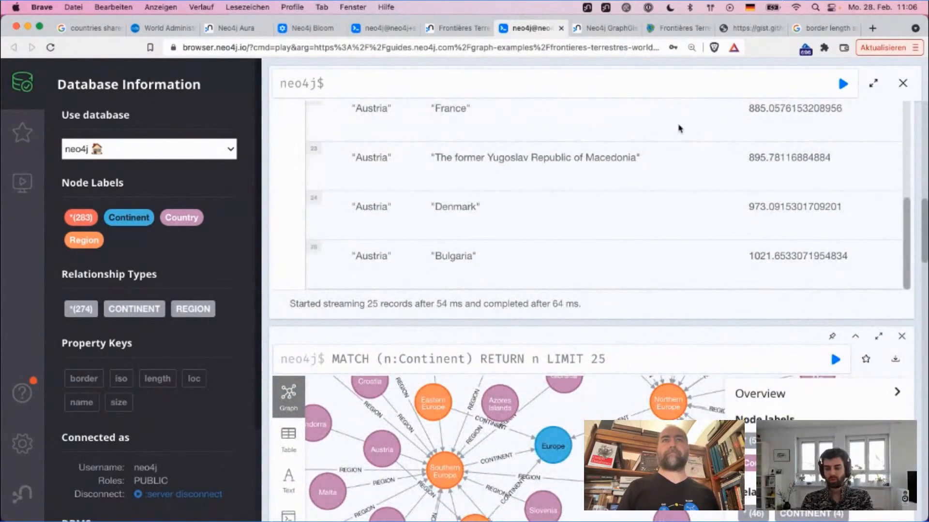
scroll(679, 128, up, 10)
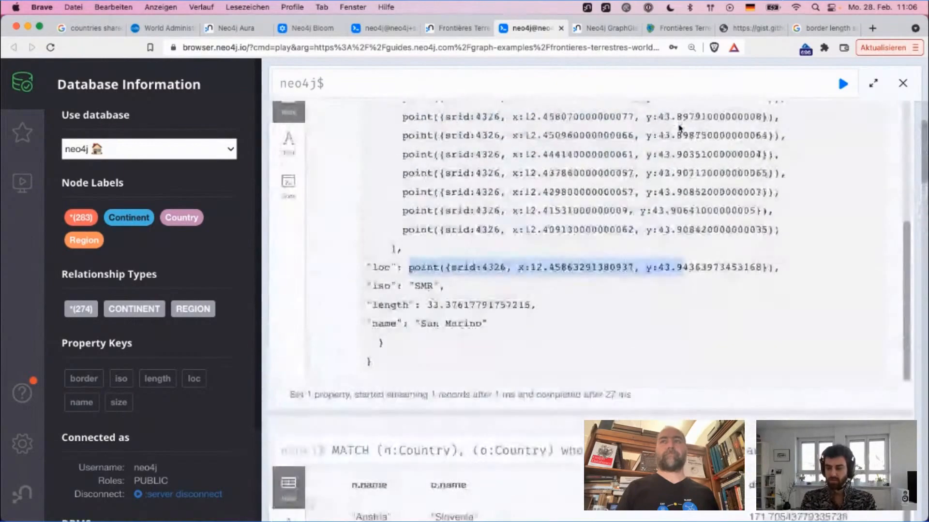
scroll(679, 129, up, 3)
click(635, 84)
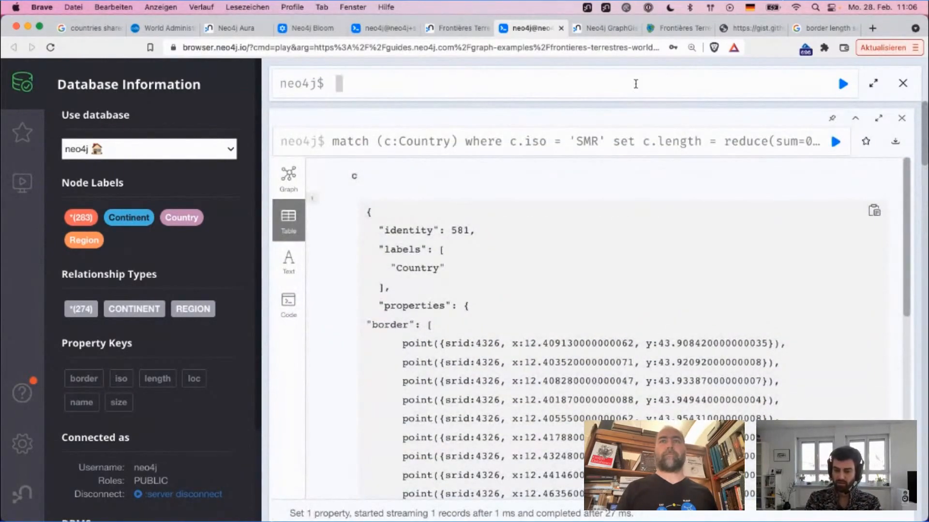
Step: Open google.com in a new browser tab
key(super+t)
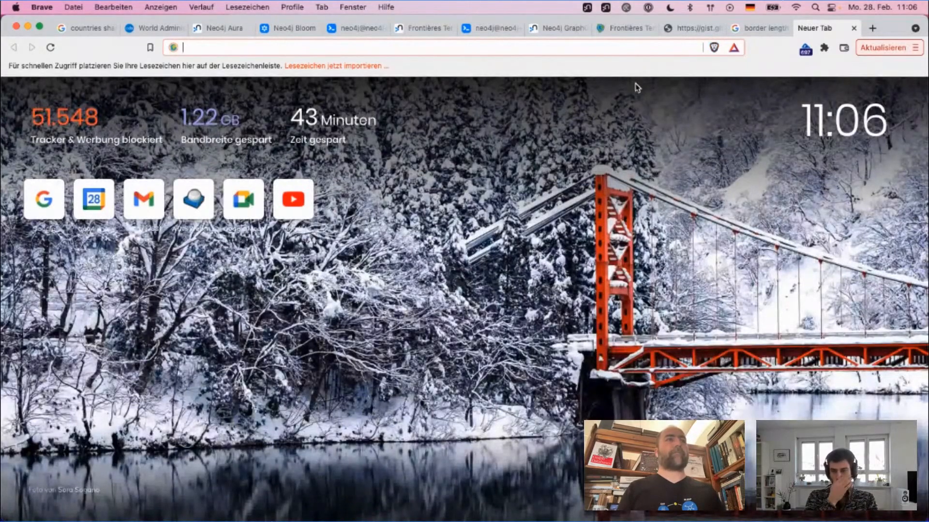
text(google.com)
key(Return)
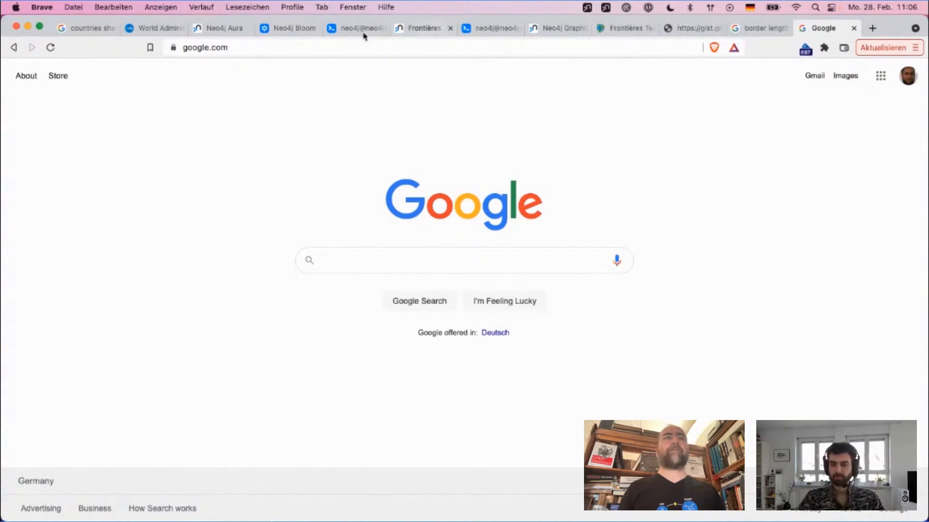
Step: Open the AuraDB documentation from the Neo4j Aura console and go to its APOC support page under Getting Started
click(269, 35)
click(224, 28)
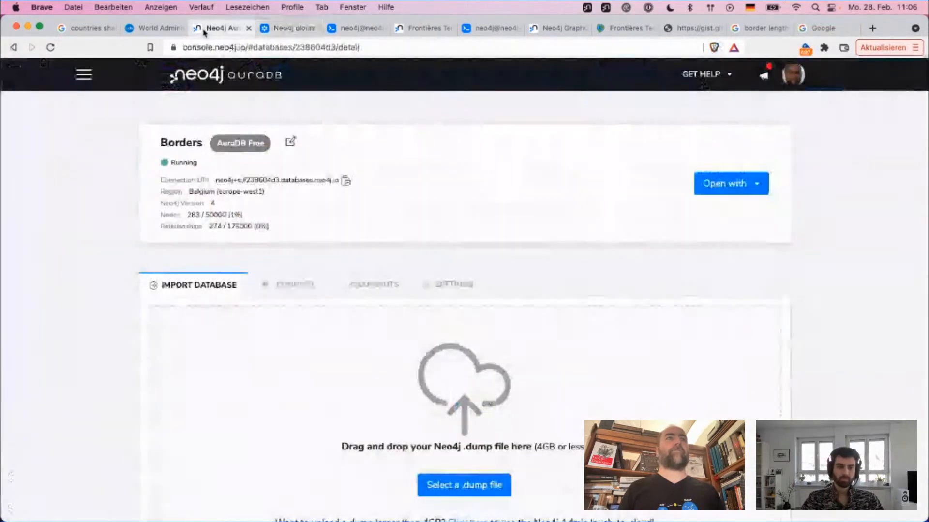
click(702, 74)
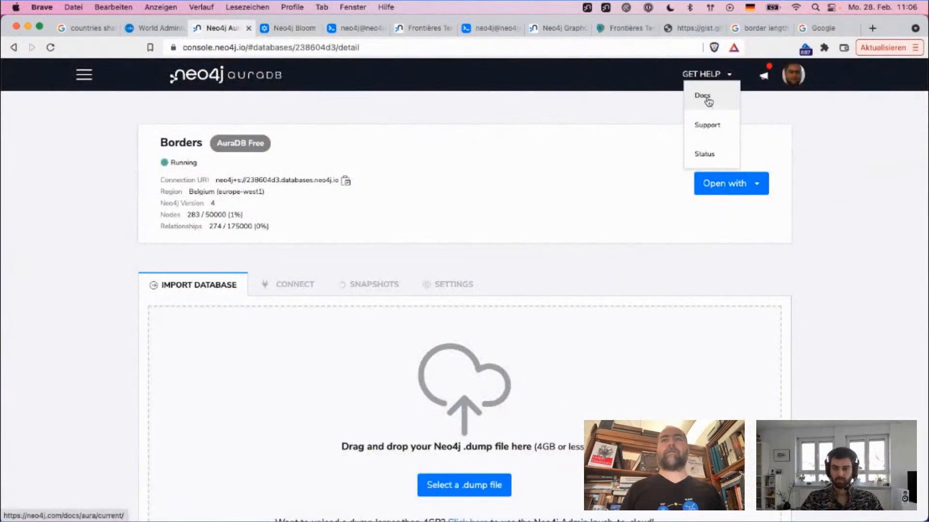
click(706, 99)
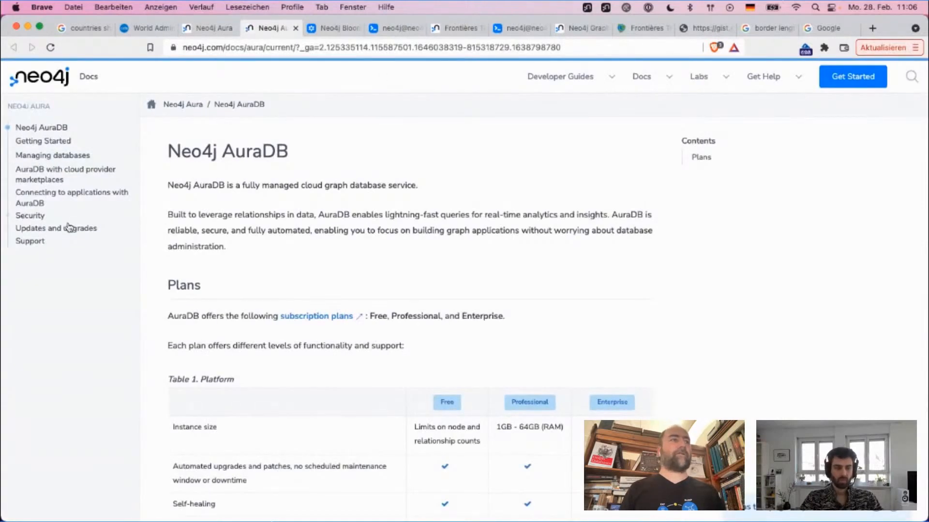
click(31, 243)
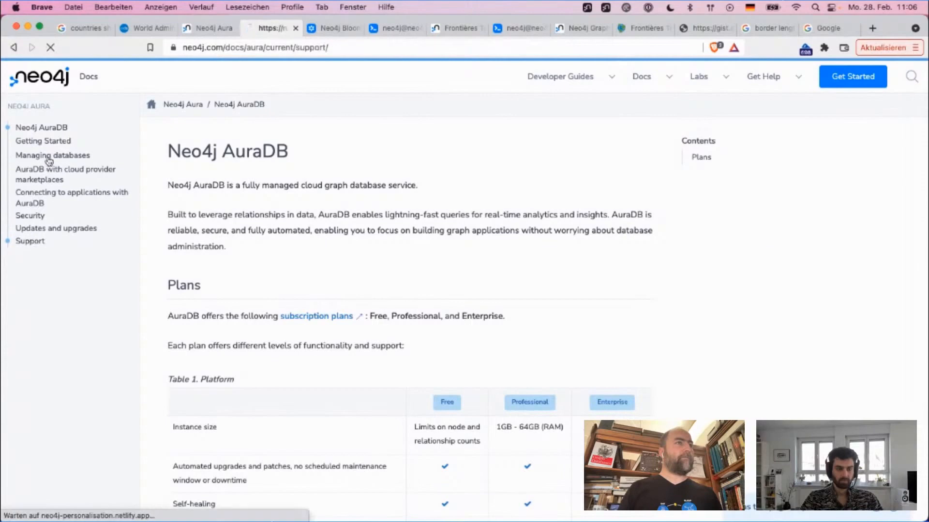
click(51, 141)
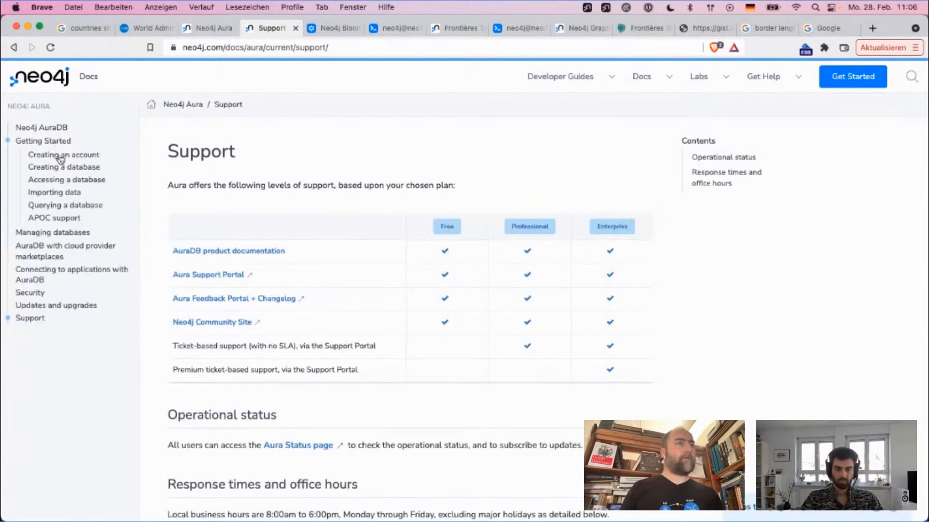
click(57, 218)
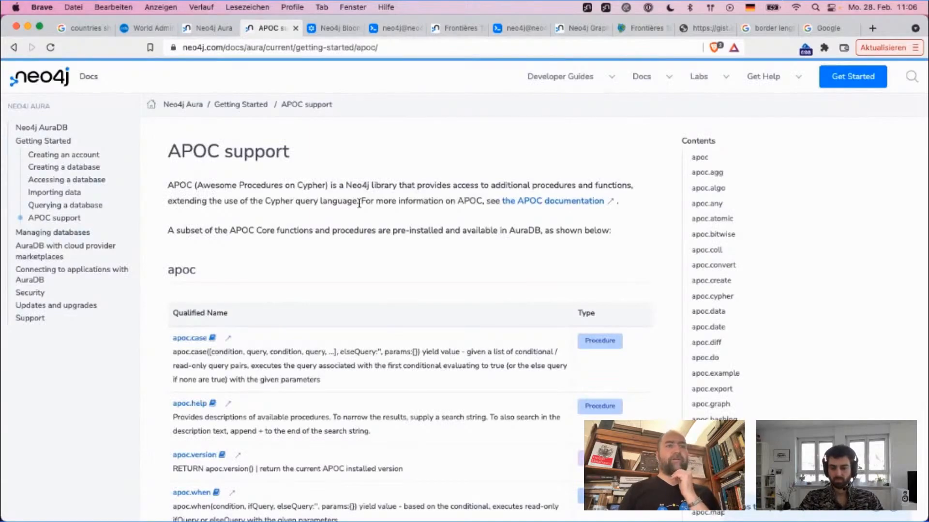
Step: Browse the APOC functions and procedures supported in AuraDB, and show the Docs link in the Aura console's help options
scroll(359, 203, down, 5)
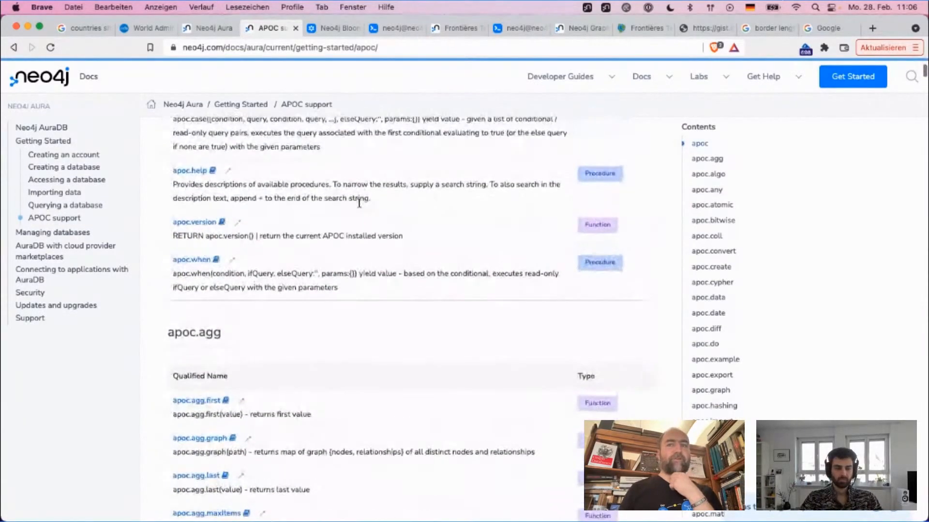
scroll(359, 203, down, 15)
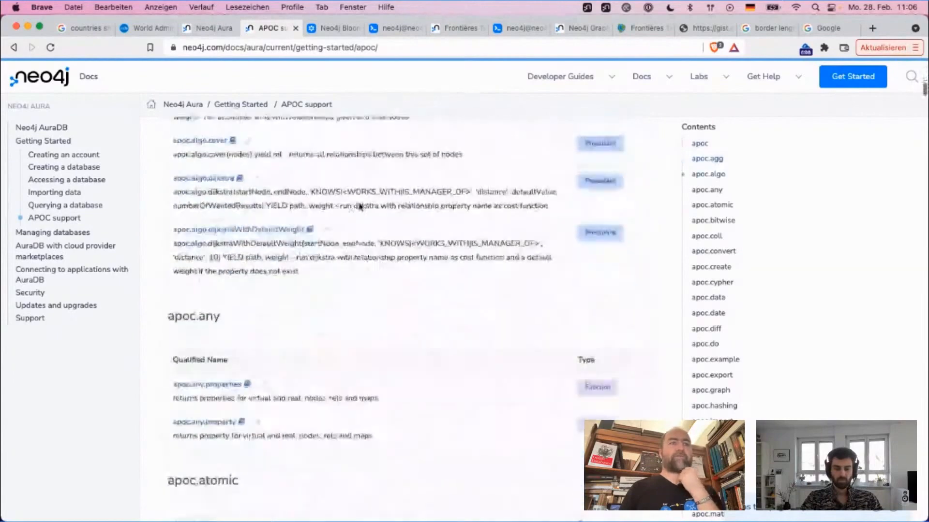
scroll(359, 207, down, 3)
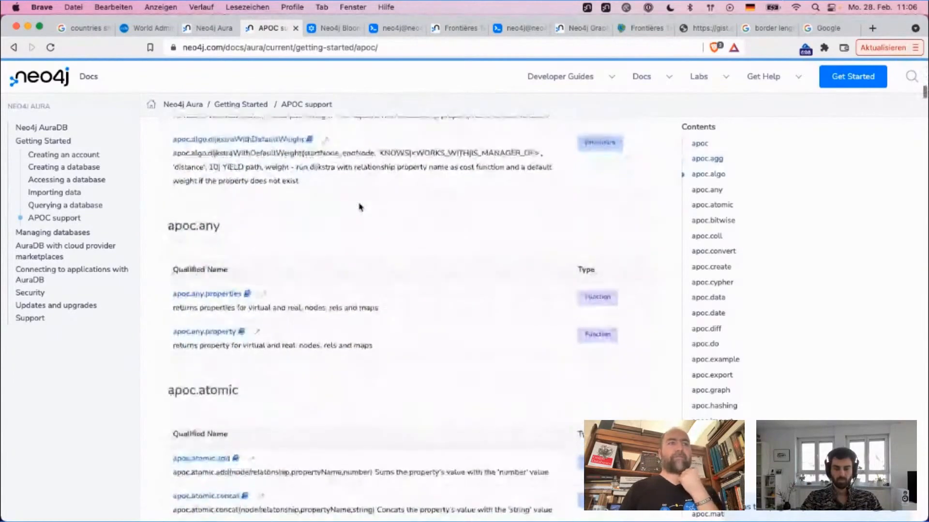
click(206, 28)
click(701, 74)
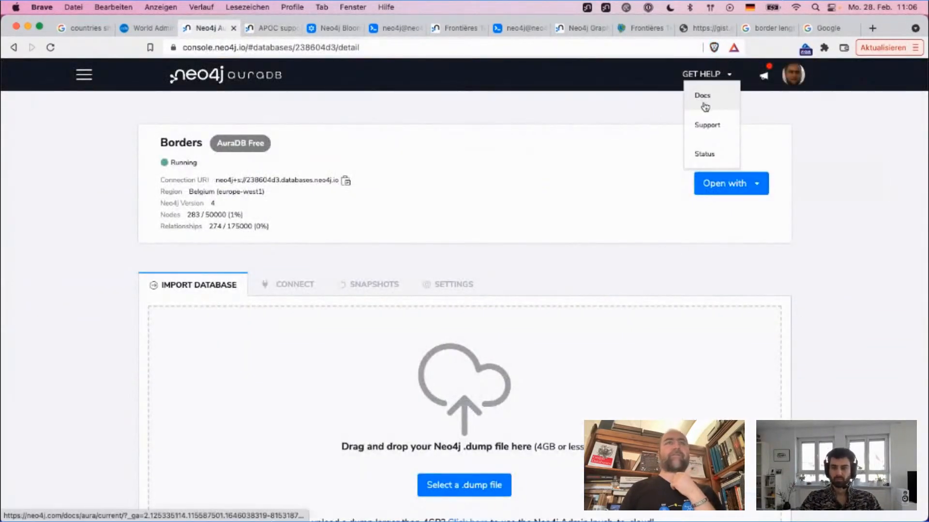
Step: Return to the APOC support page and search it for "fromJson"
click(271, 28)
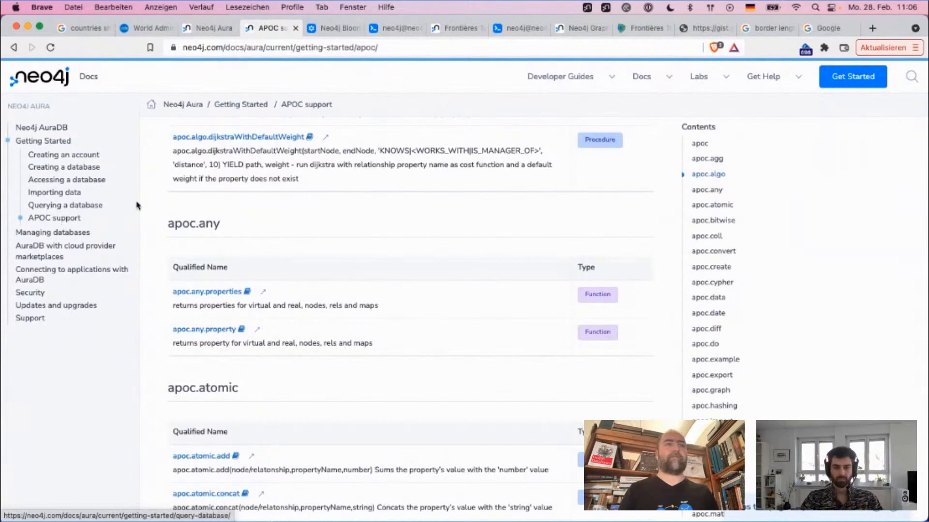
scroll(255, 210, down, 5)
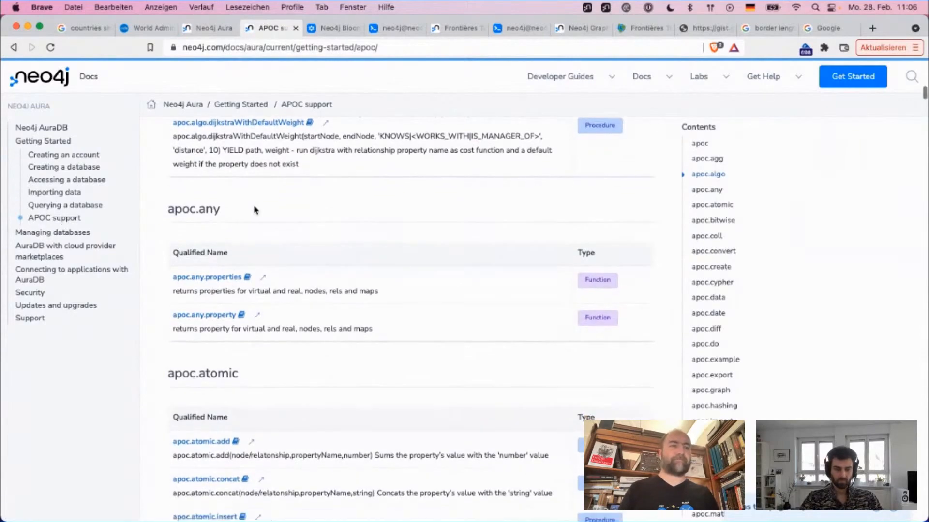
key(super+f)
text(tromJson)
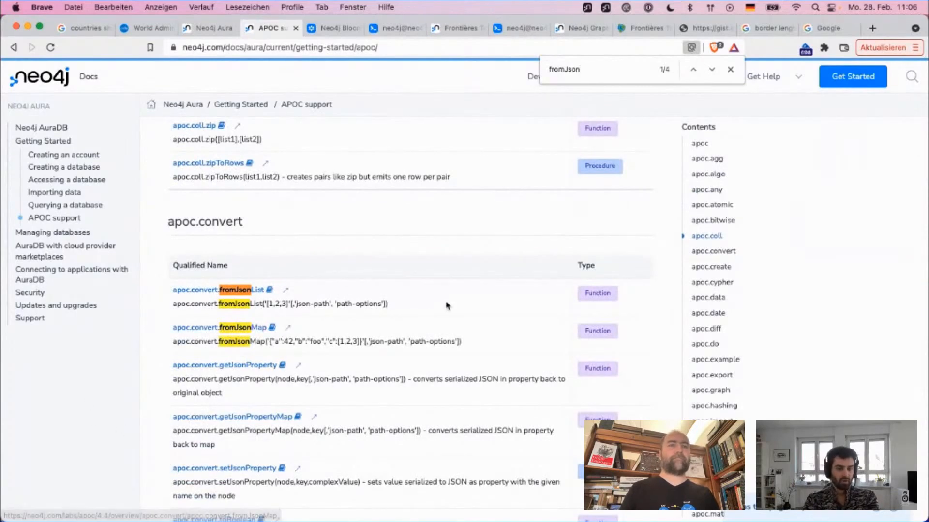
Step: View the Aura console's latest updates and its Feedback page of feature requests, closing the feedback page after viewing
click(325, 28)
click(219, 30)
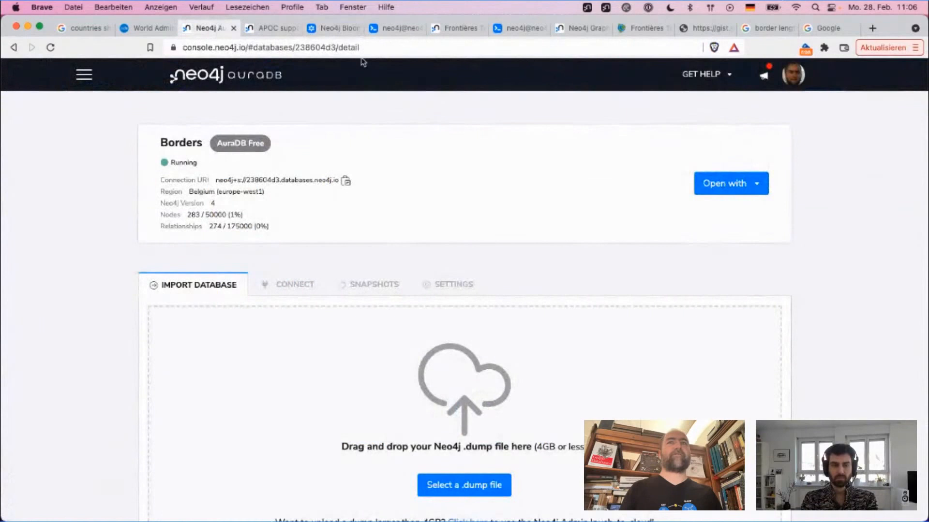
click(765, 78)
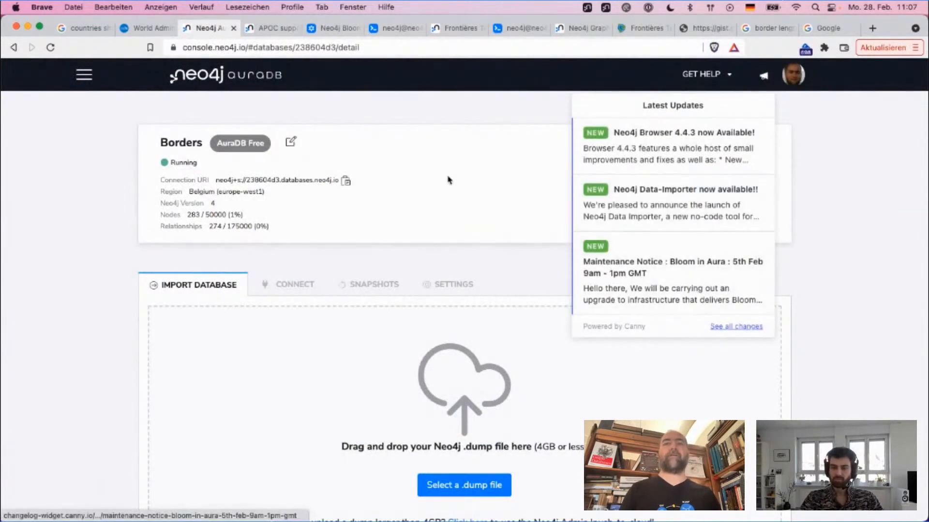
click(84, 78)
click(83, 321)
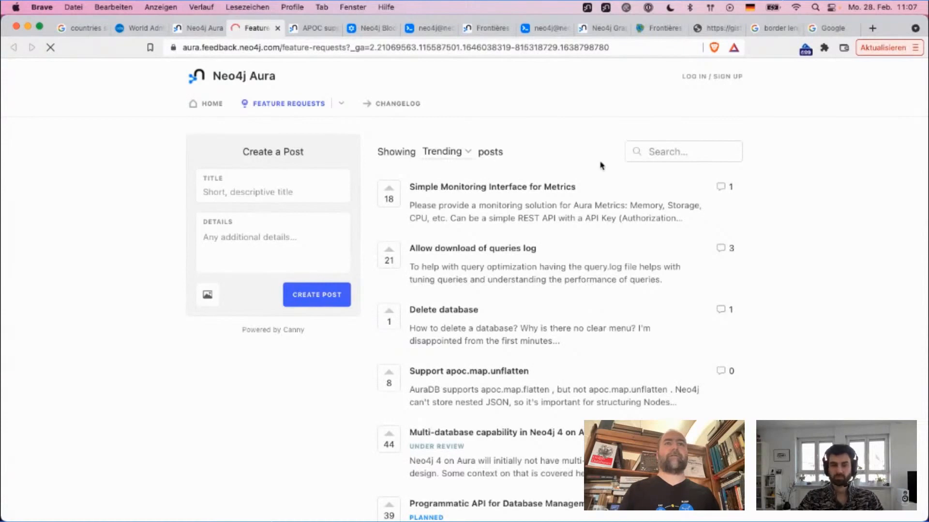
click(277, 30)
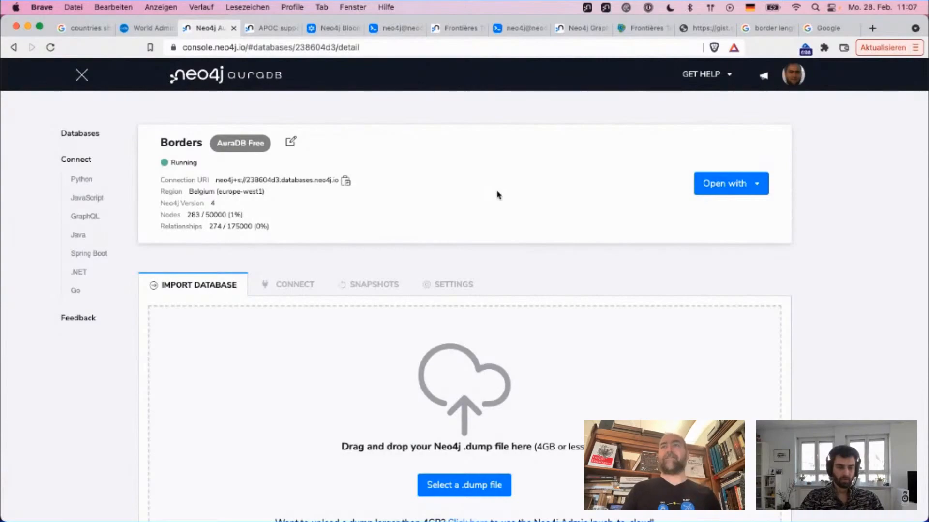
Step: Switch to the raw borders CSV and highlight the coordinate lists beginning with San Marino's Geo Shape
click(700, 31)
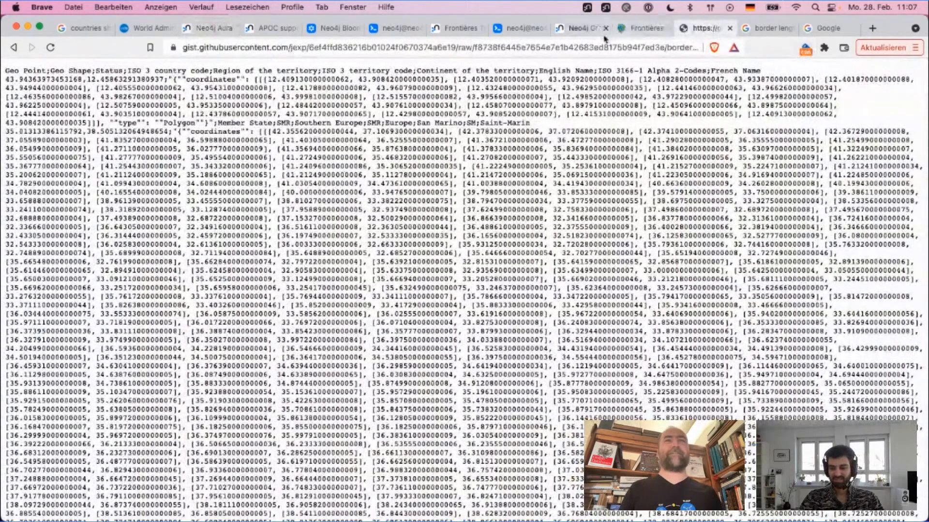
click(628, 32)
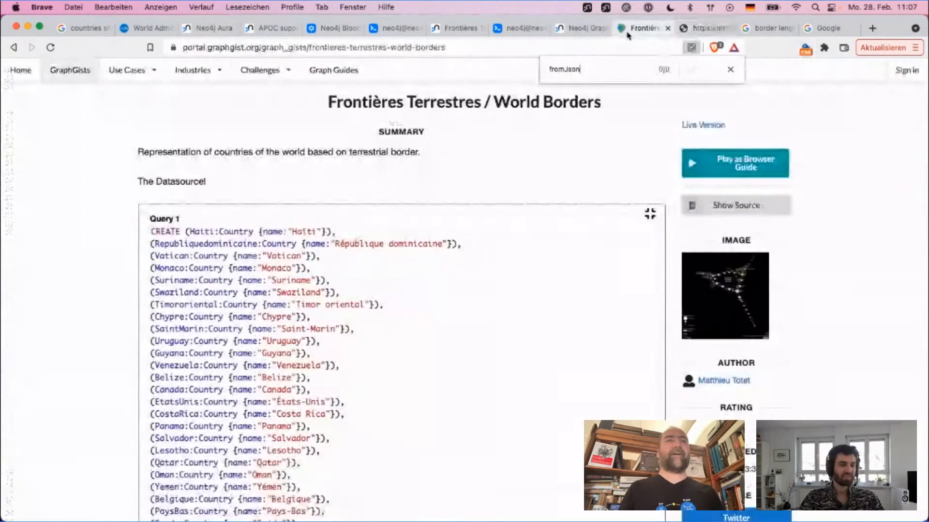
click(686, 30)
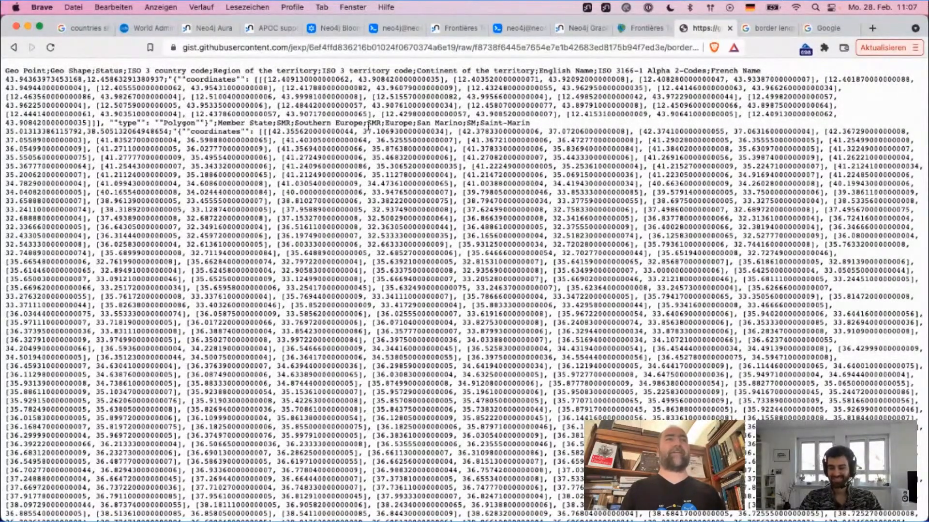
drag(252, 79, 314, 252)
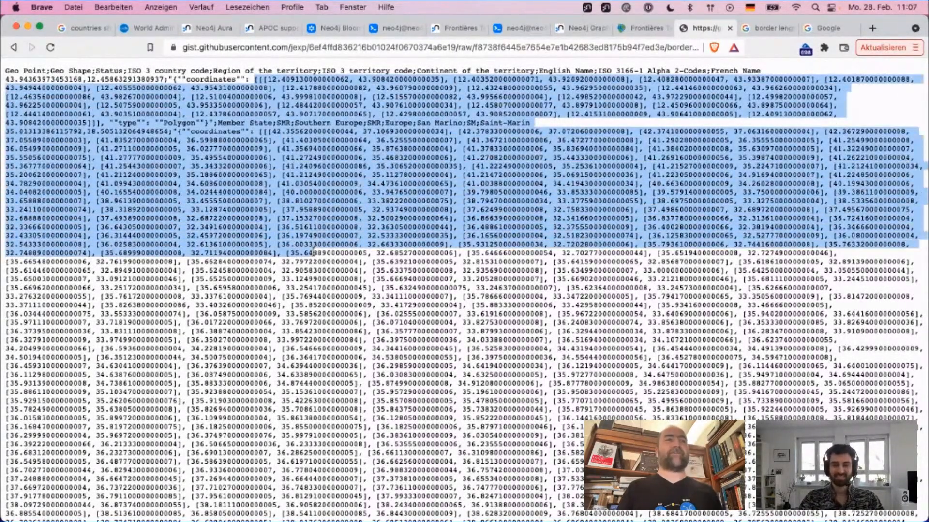
click(314, 251)
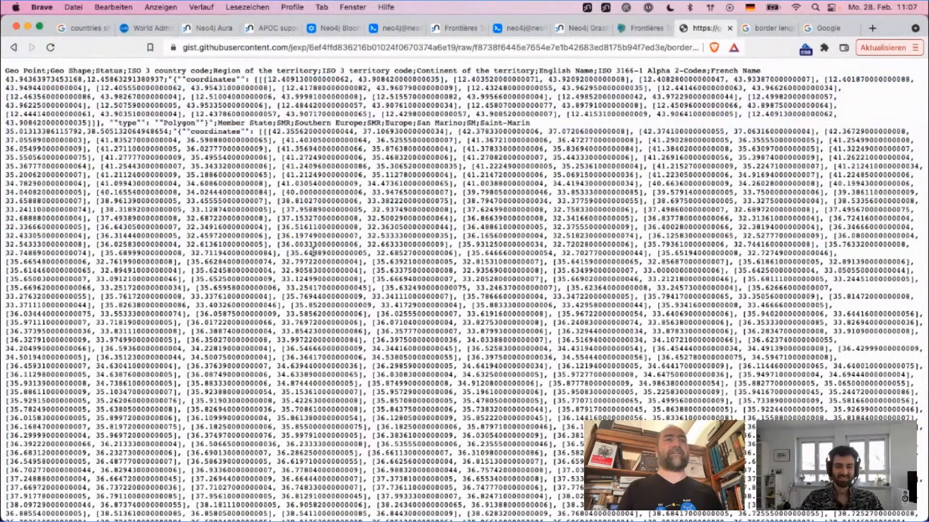
Step: Revisit the fromJson functions, then examine the borders CSV and highlight the first coordinate pair of the record after Cape Verde
click(269, 27)
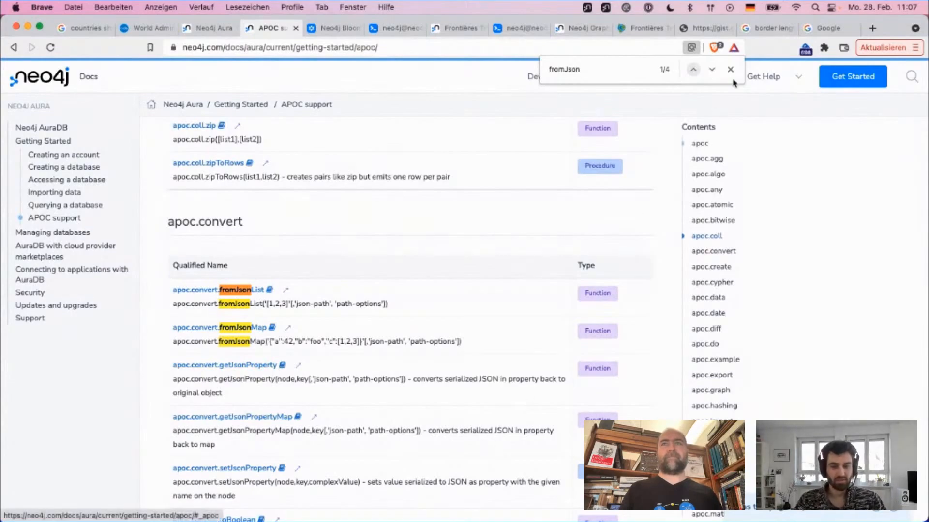
click(761, 29)
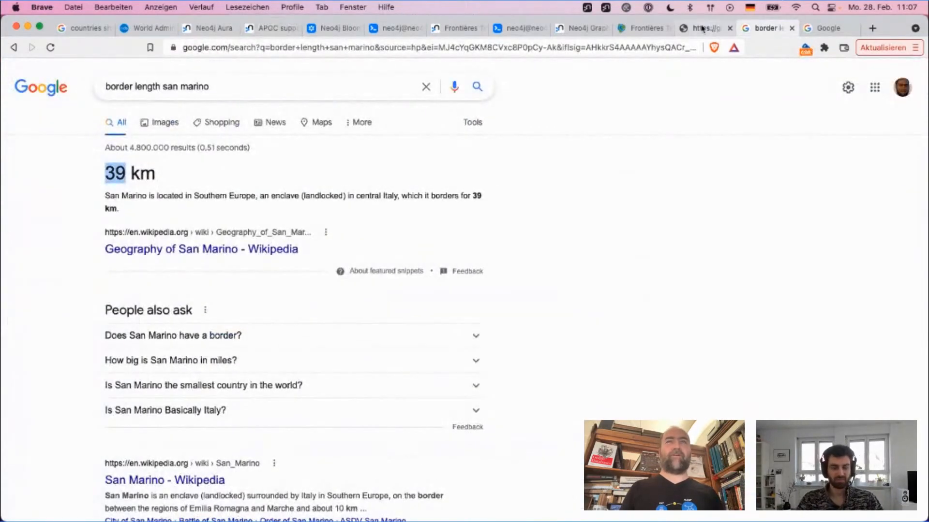
click(698, 29)
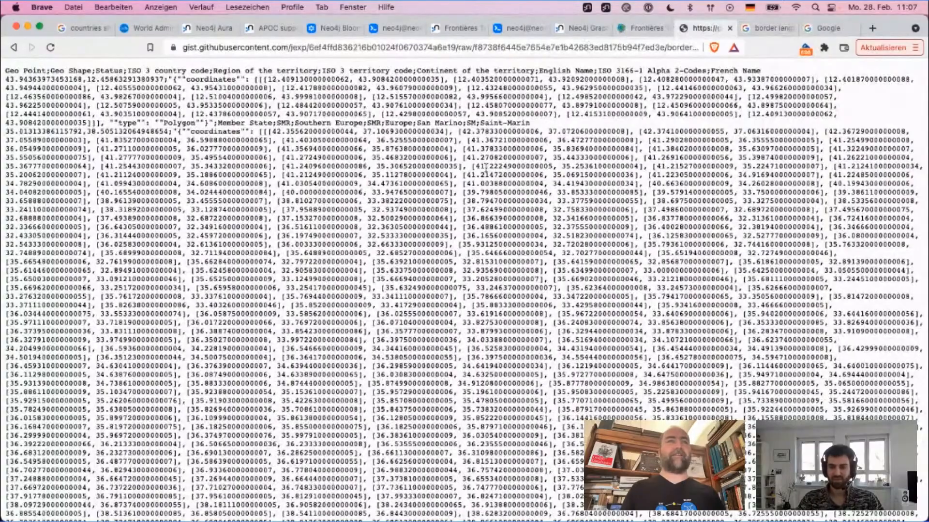
scroll(485, 167, down, 20)
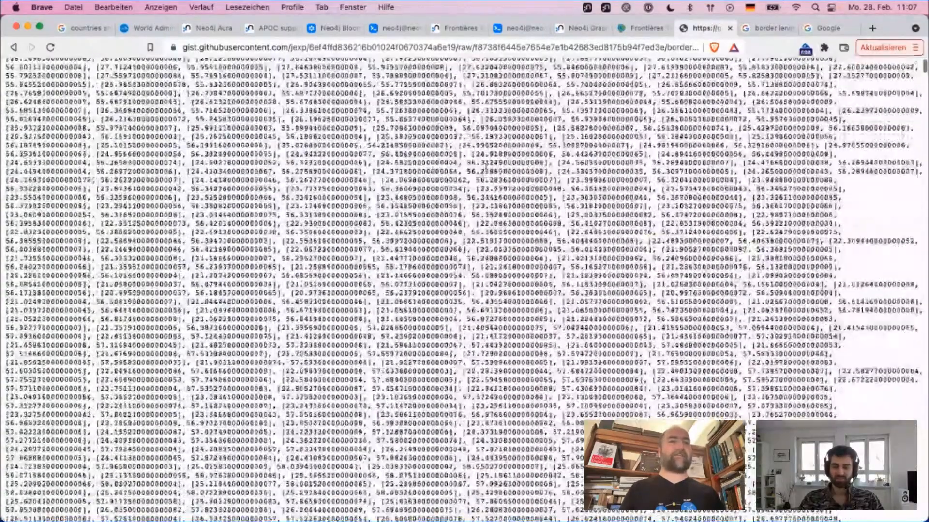
scroll(486, 167, down, 10)
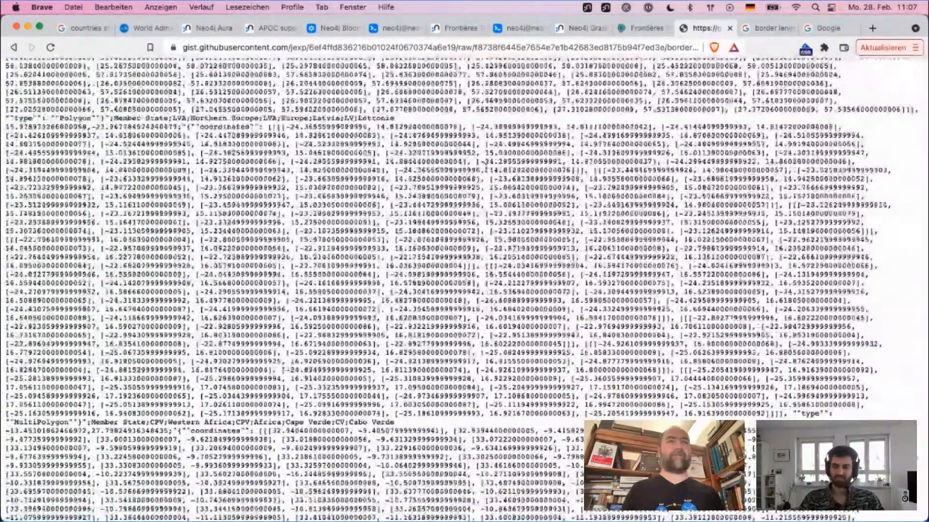
scroll(485, 165, down, 6)
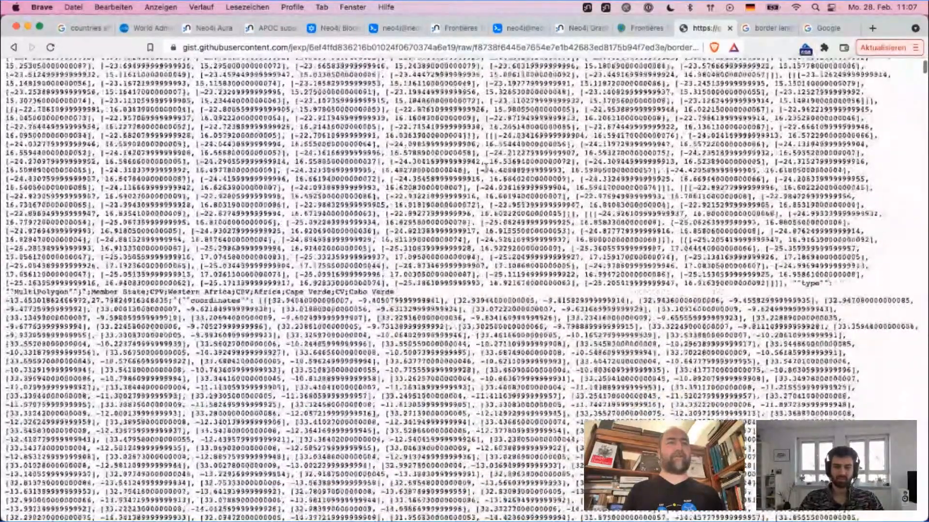
scroll(486, 166, down, 3)
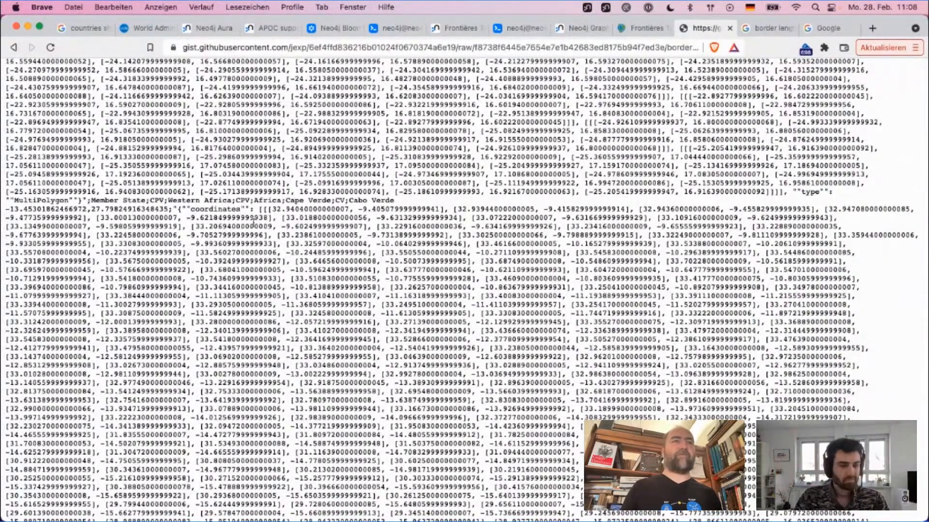
drag(265, 211, 444, 209)
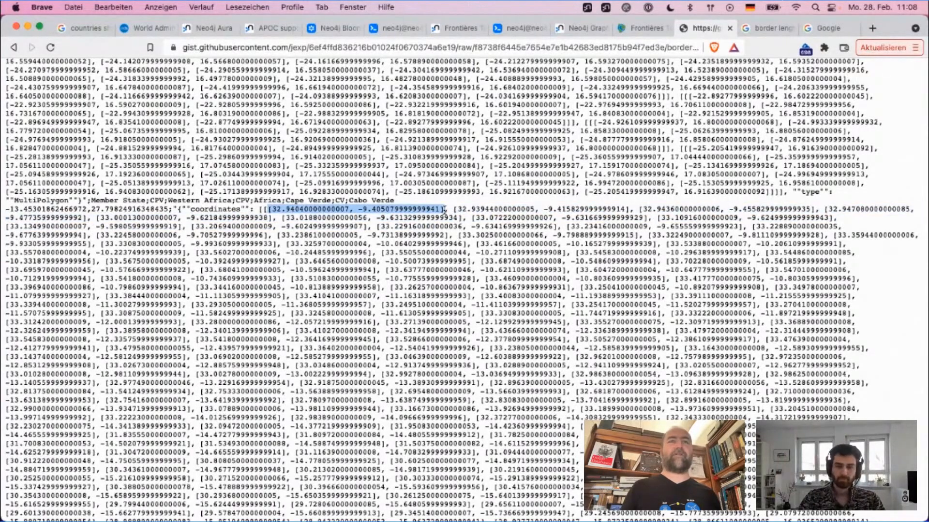
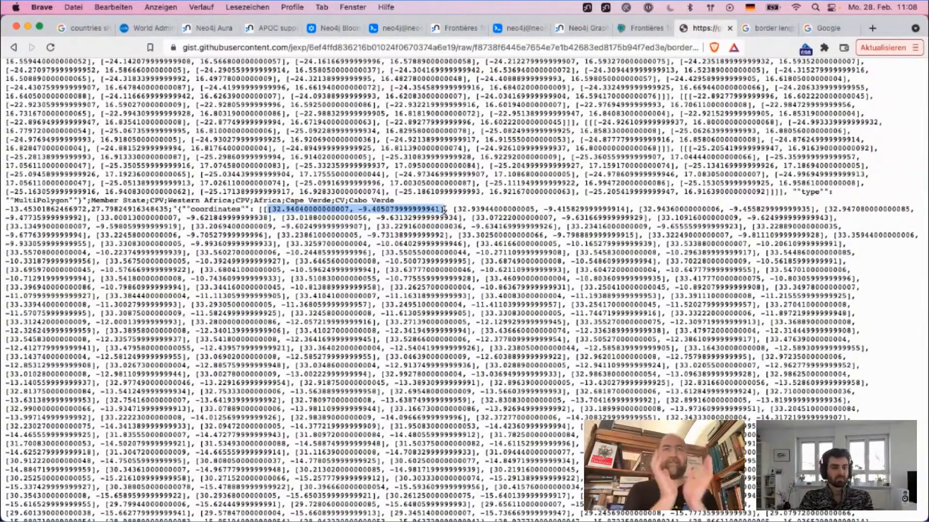
Step: Look through the country records in the raw borders CSV, going back to the column header line
scroll(445, 210, down, 5)
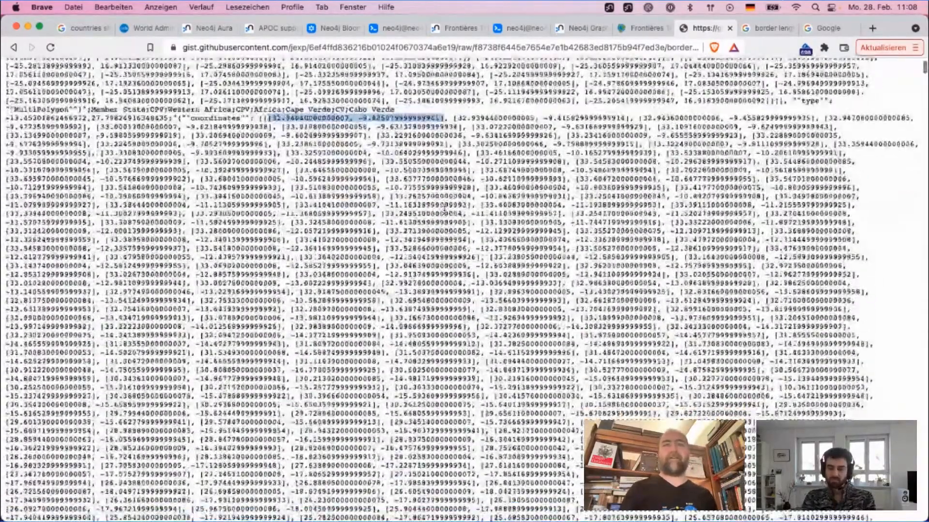
scroll(444, 209, down, 15)
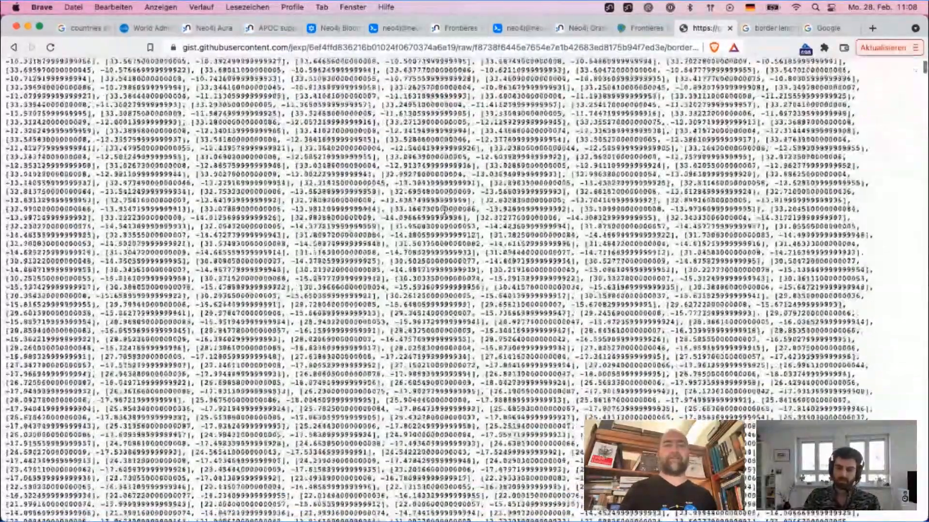
scroll(444, 210, up, 20)
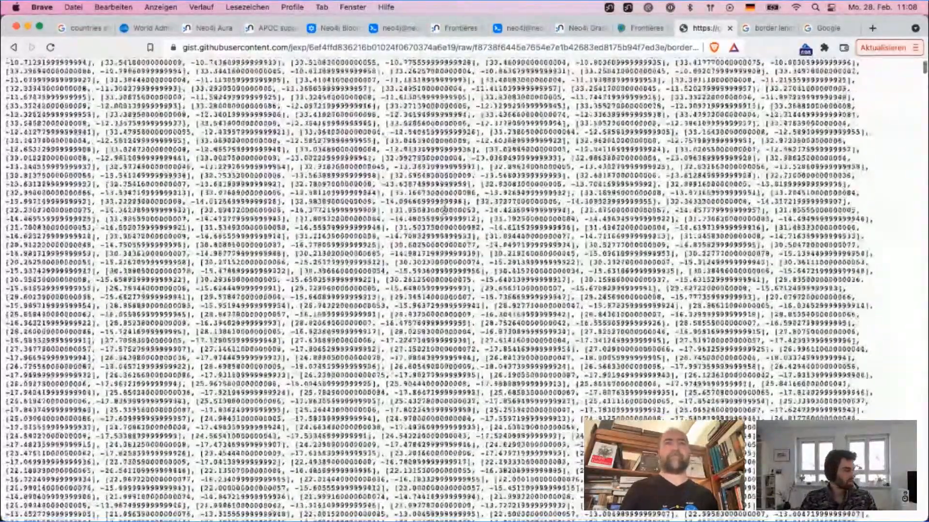
scroll(444, 209, up, 20)
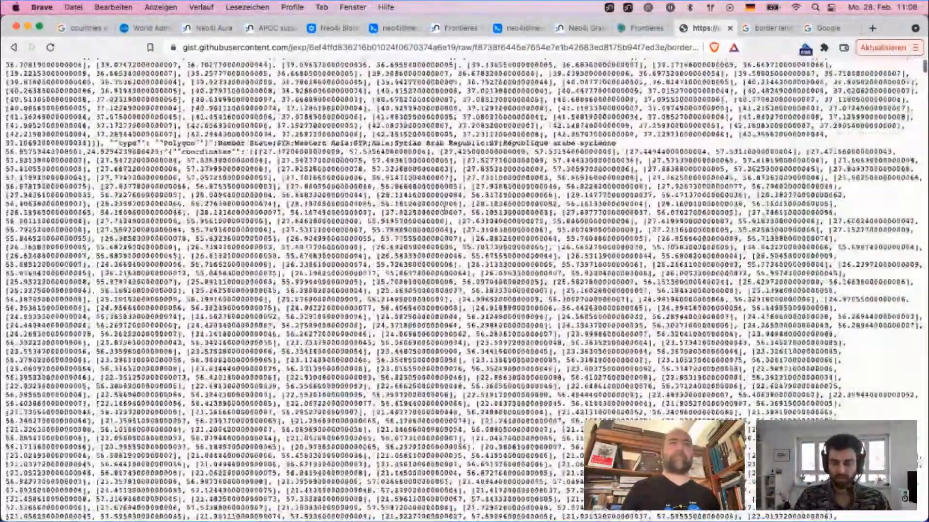
scroll(444, 210, up, 3)
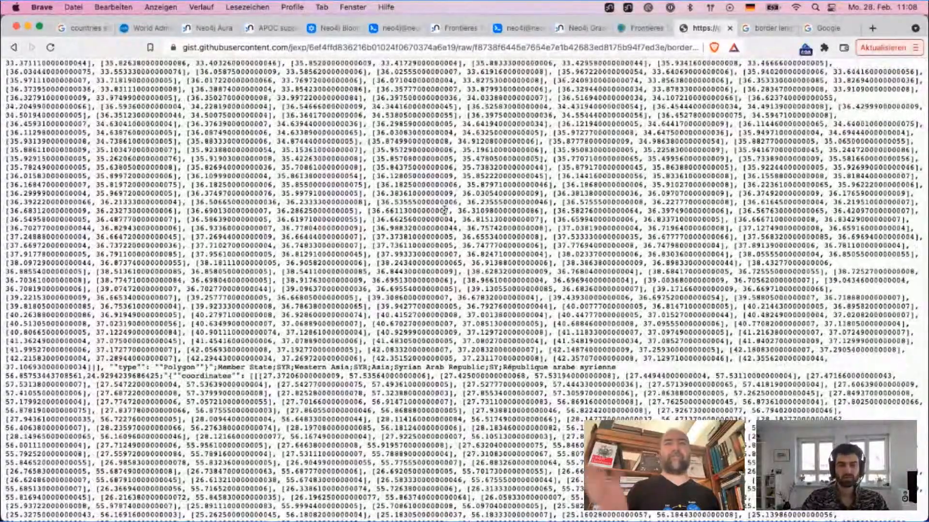
scroll(444, 210, up, 9)
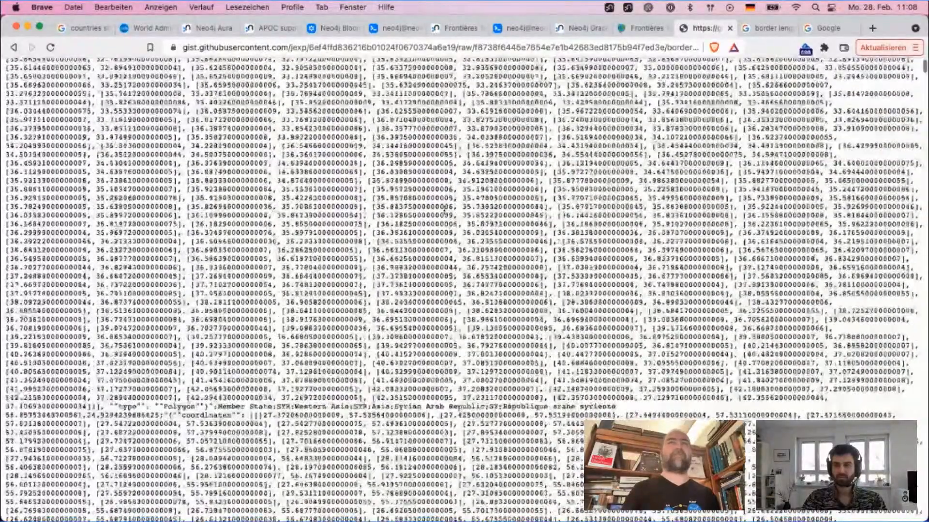
scroll(444, 210, up, 3)
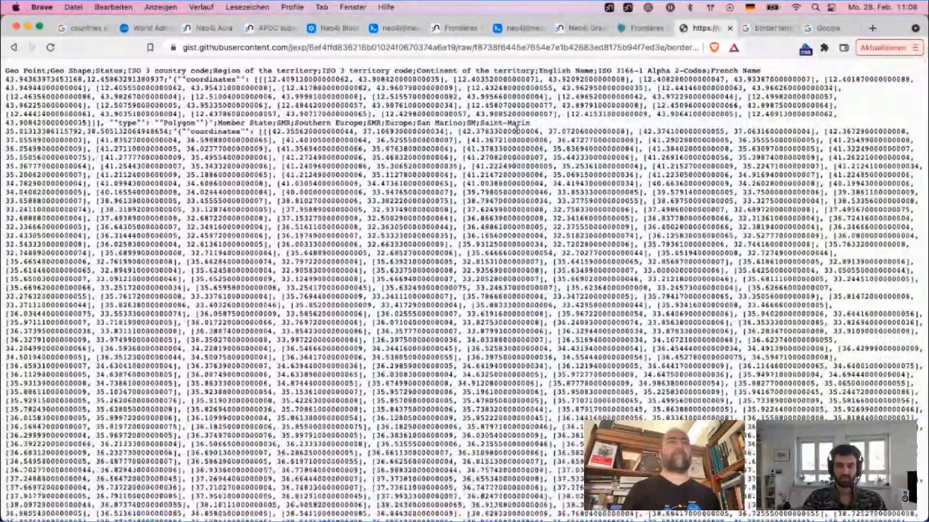
Step: Examine the nested coordinates array of the Syrian Arab Republic record through to its Polygon type entry
drag(259, 132, 322, 133)
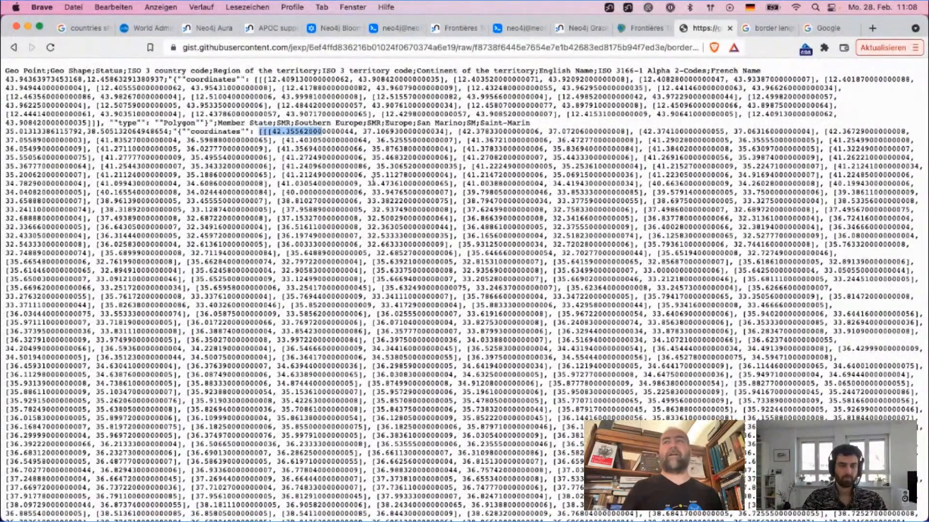
click(266, 132)
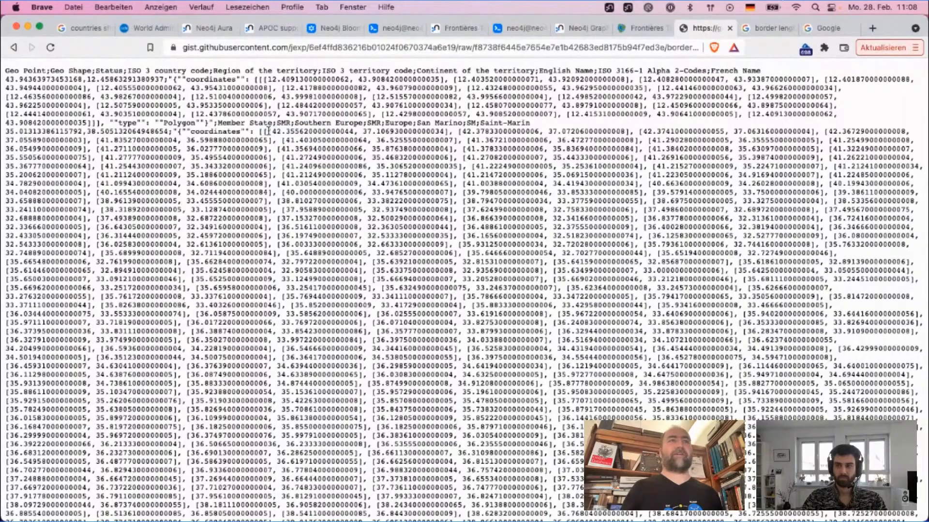
drag(267, 132, 310, 237)
click(310, 237)
scroll(310, 235, down, 2)
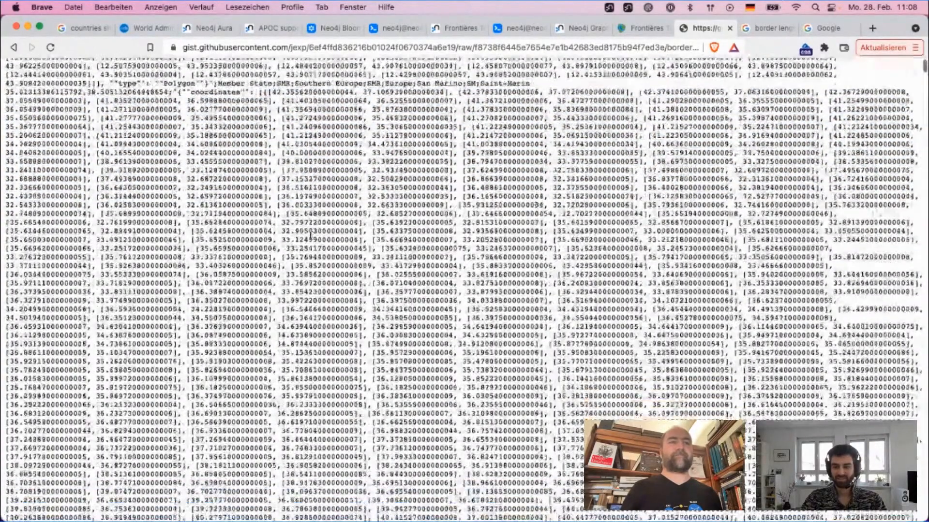
scroll(311, 235, down, 10)
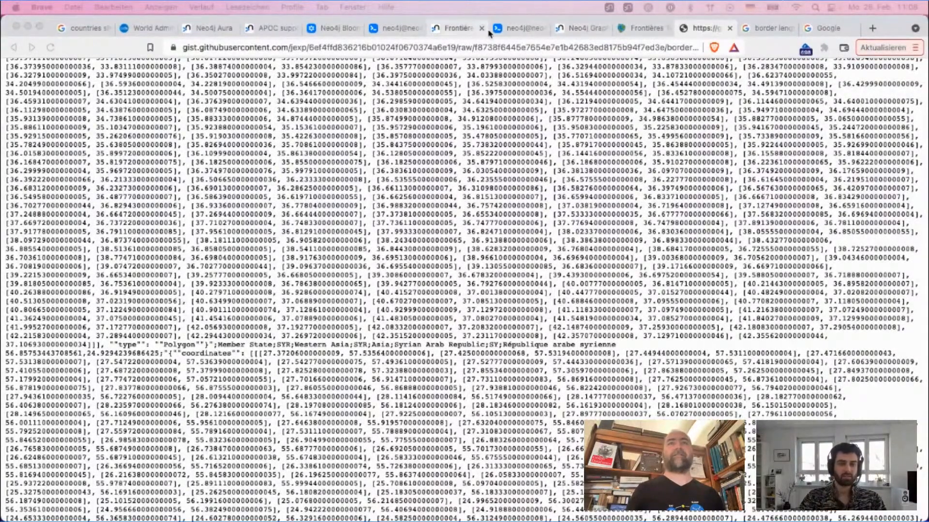
Step: Switch to the Neo4j Bloom country border graph and deselect the Gambie node
click(512, 28)
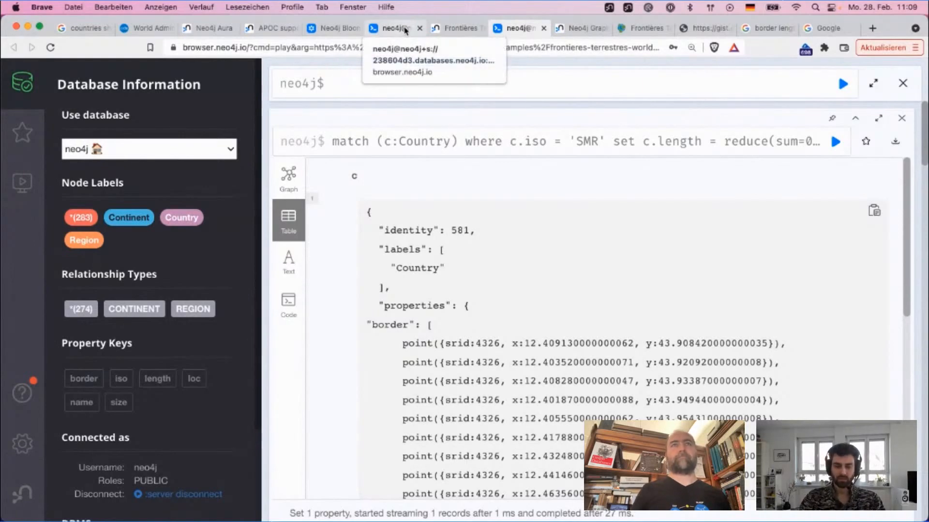
click(336, 30)
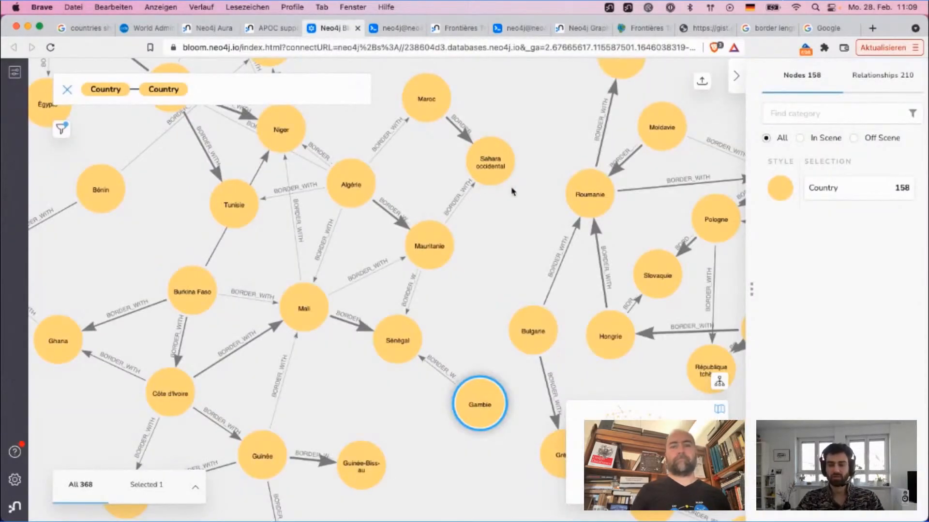
click(509, 203)
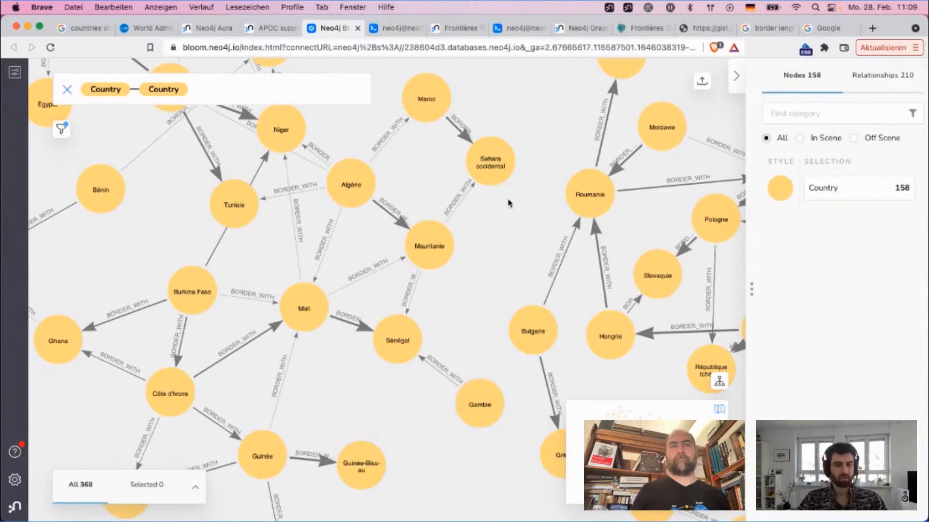
mouse_move(463, 198)
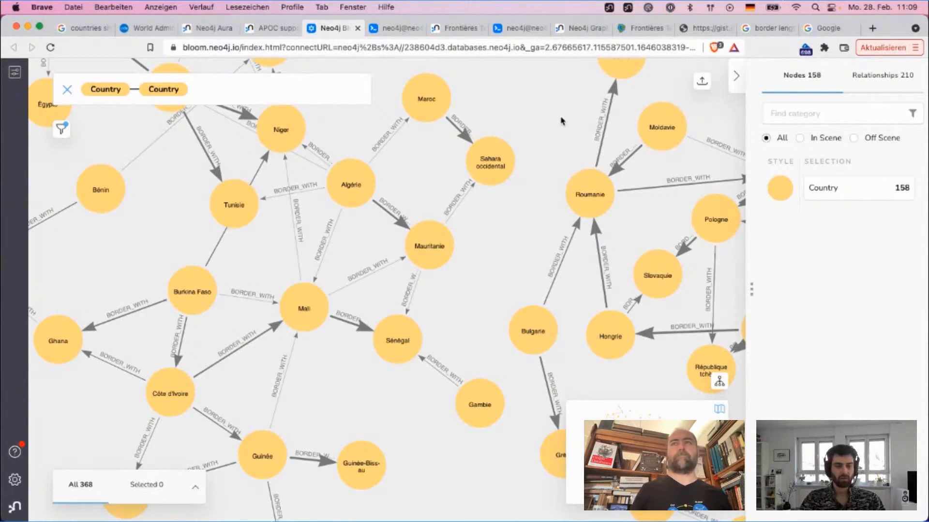
Step: Open the Neo4j events page at neo4j.com/events in a new browser tab
key(super+t)
text(neo4j.com/ev)
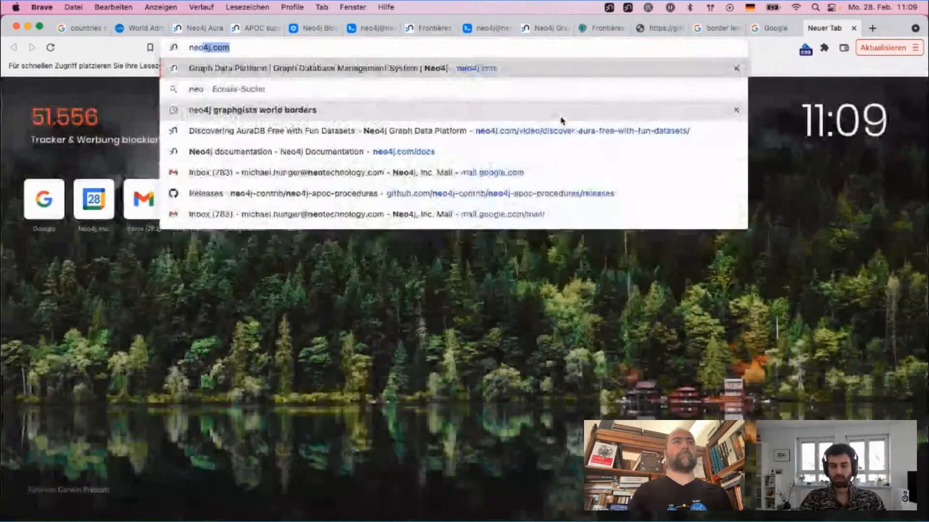
text(ents)
key(Return)
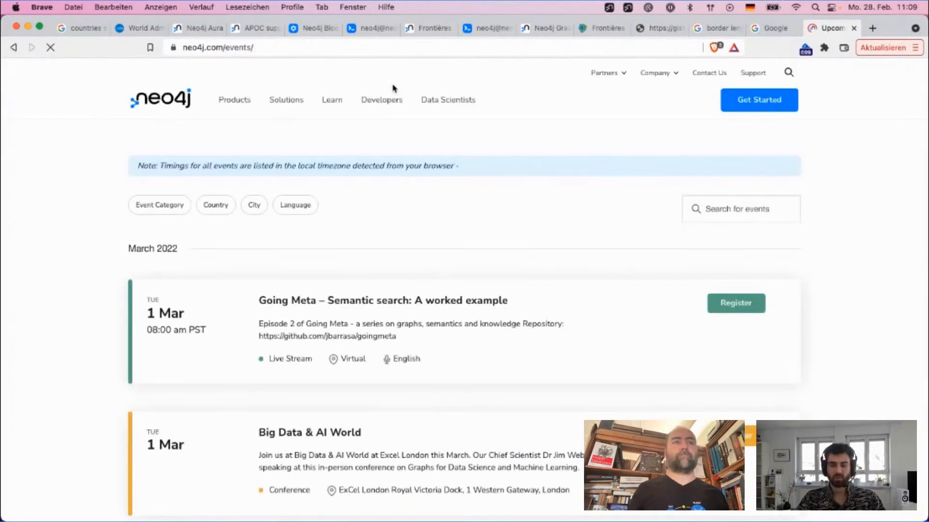
Step: Read the March 2022 event listings, from Going Meta – Semantic search to the Neo4j Training Series – Intro session
mouse_move(448, 99)
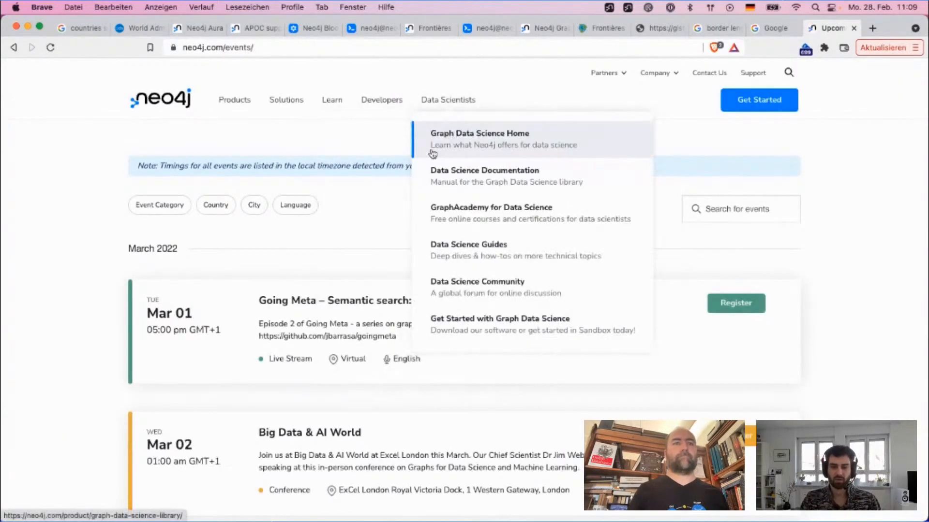
scroll(108, 270, down, 3)
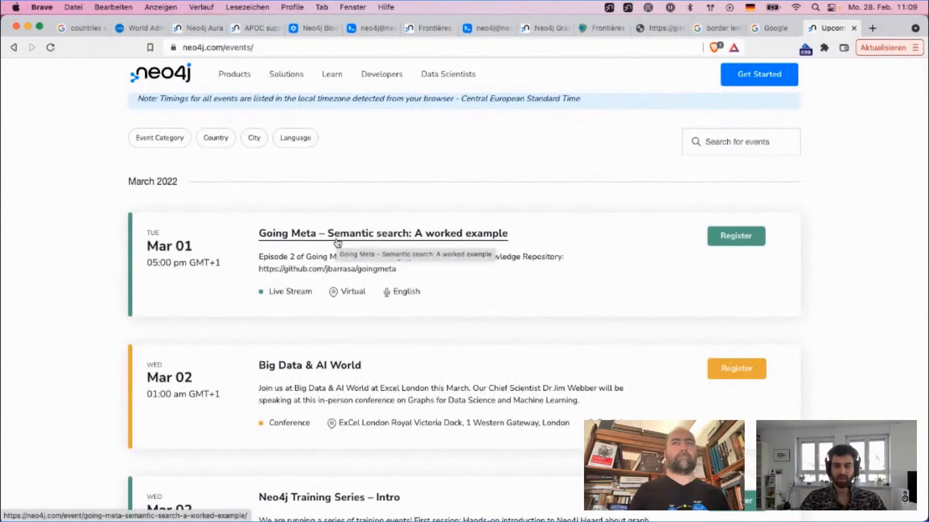
scroll(372, 241, down, 2)
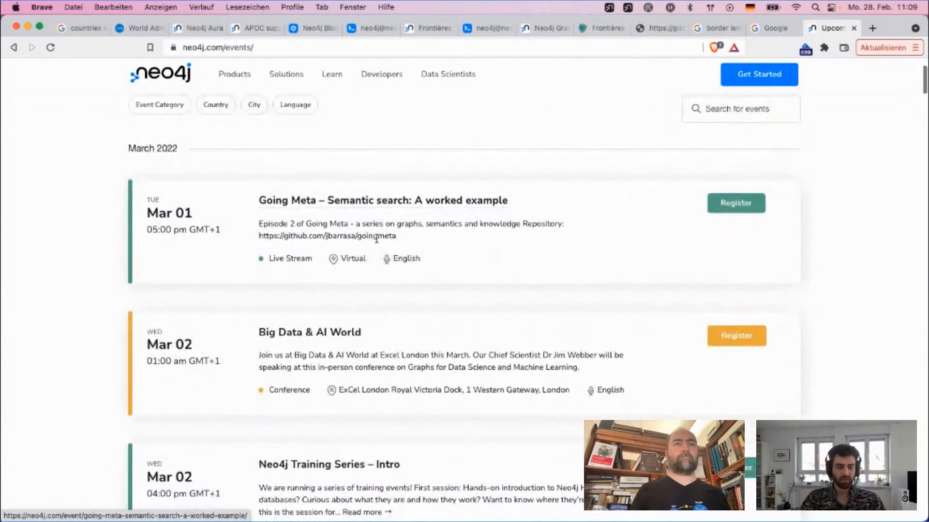
scroll(501, 244, down, 5)
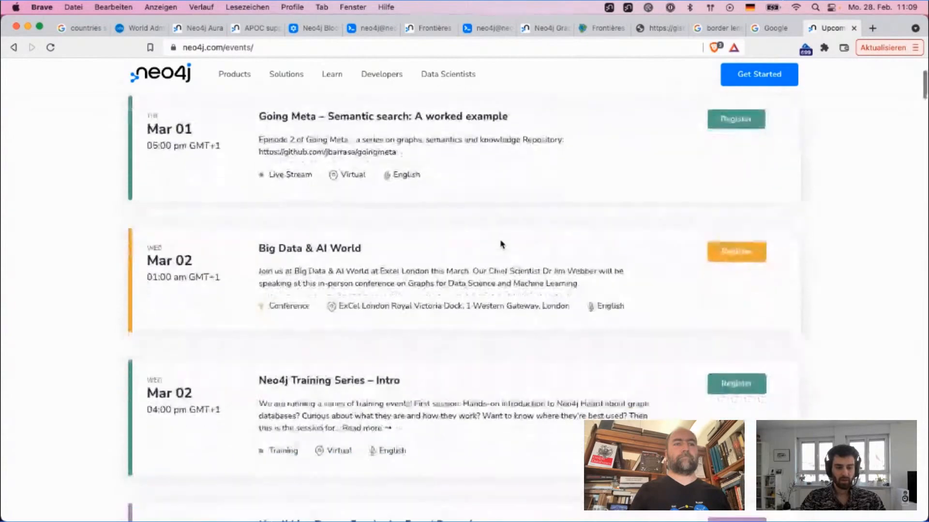
drag(453, 425, 255, 354)
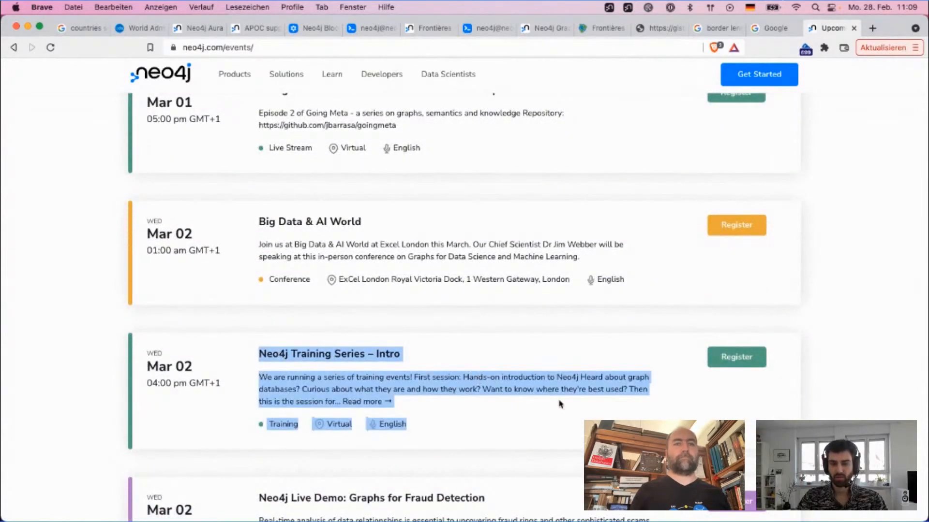
click(563, 416)
scroll(563, 417, down, 1)
scroll(563, 417, down, 1)
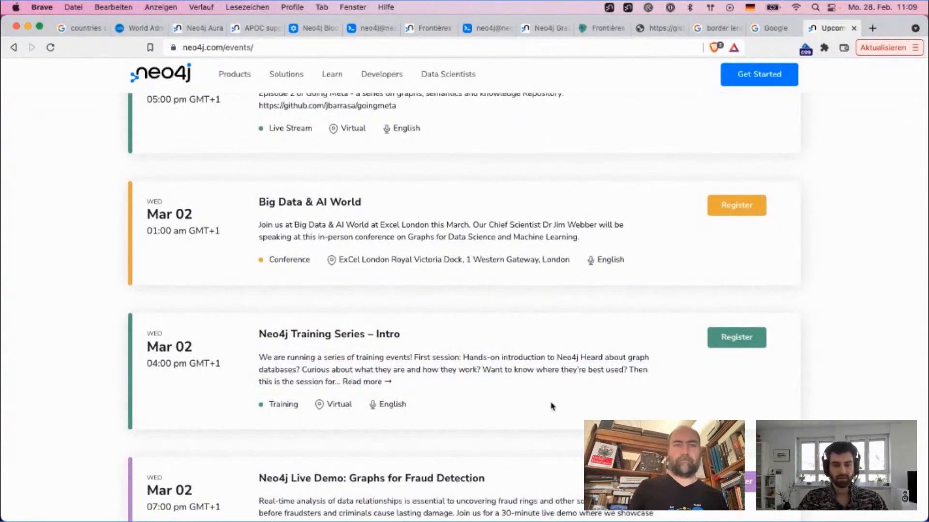
drag(545, 417, 420, 342)
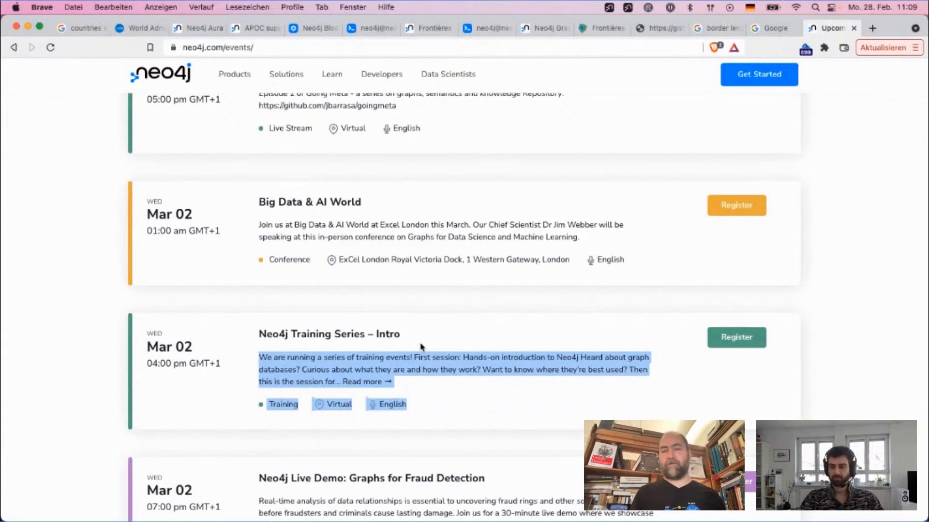
click(467, 406)
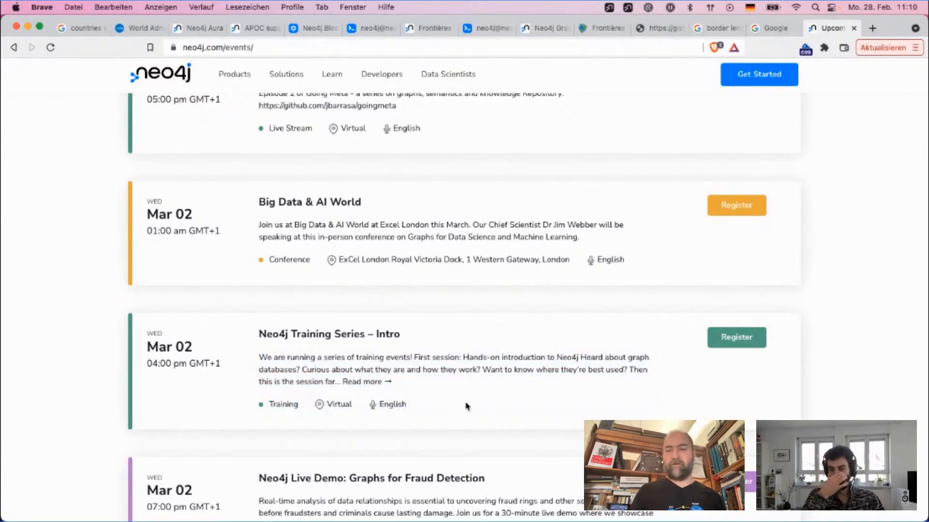
Step: Review the Mar 02 events including the Graphs for Fraud Detection live demo, and return to the start of the events list
scroll(467, 406, down, 1)
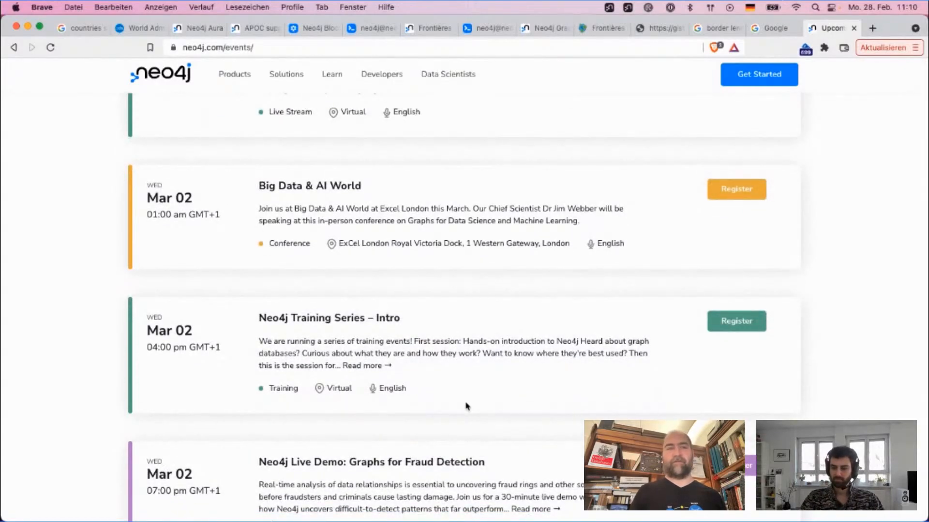
scroll(467, 406, up, 1)
scroll(467, 406, down, 3)
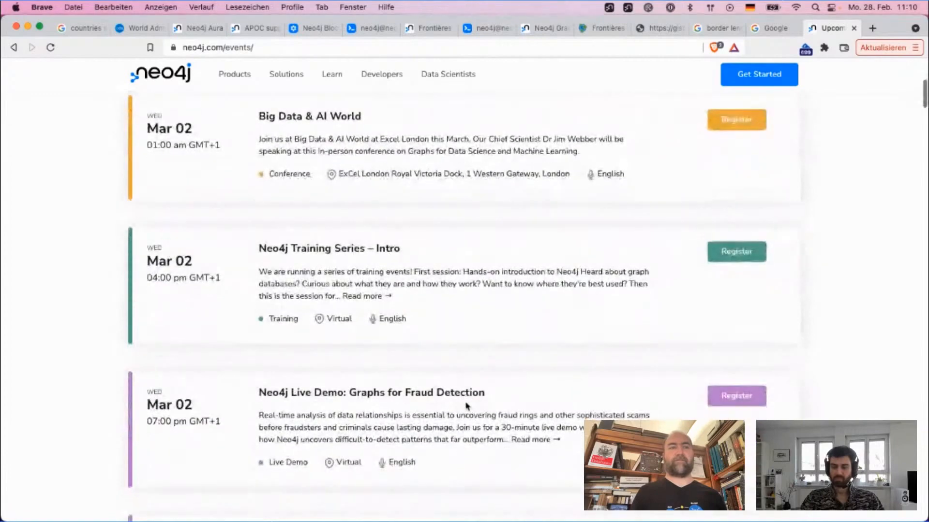
scroll(466, 407, up, 1)
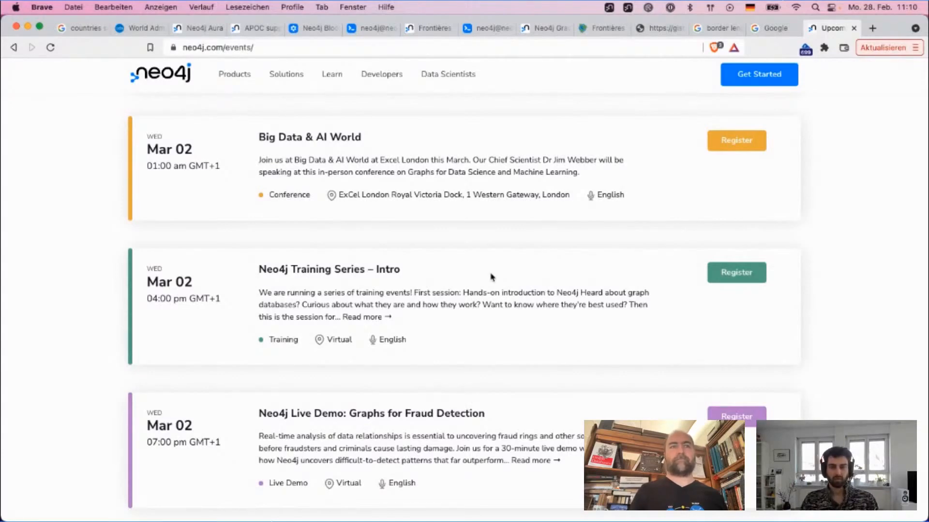
scroll(492, 277, up, 5)
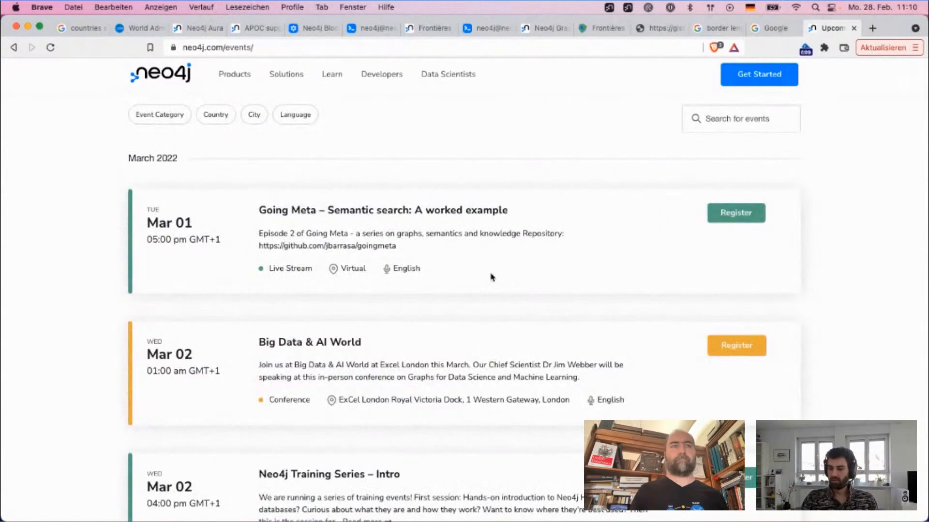
scroll(491, 278, up, 1)
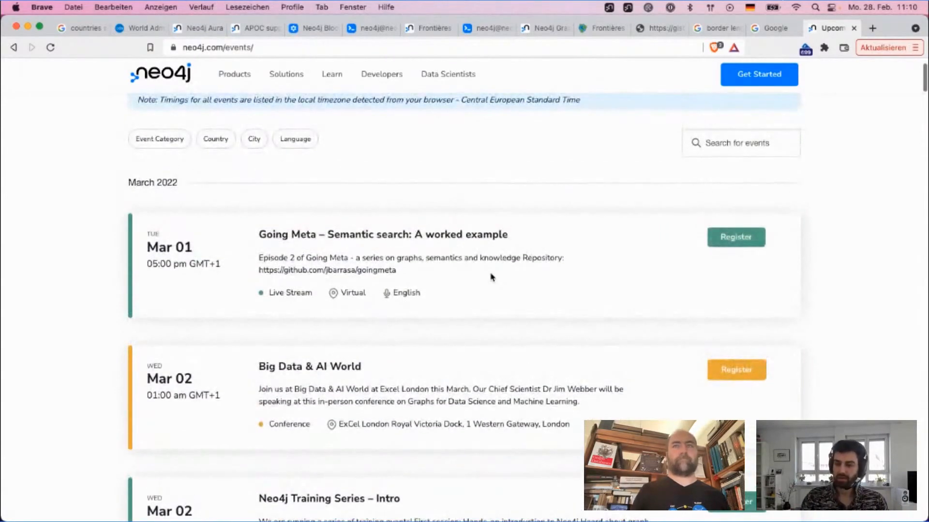
scroll(491, 253, up, 2)
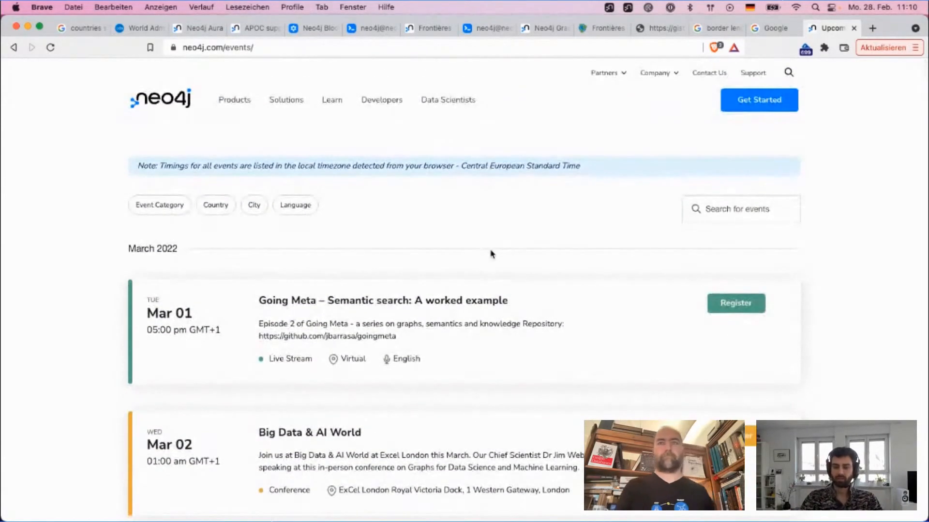